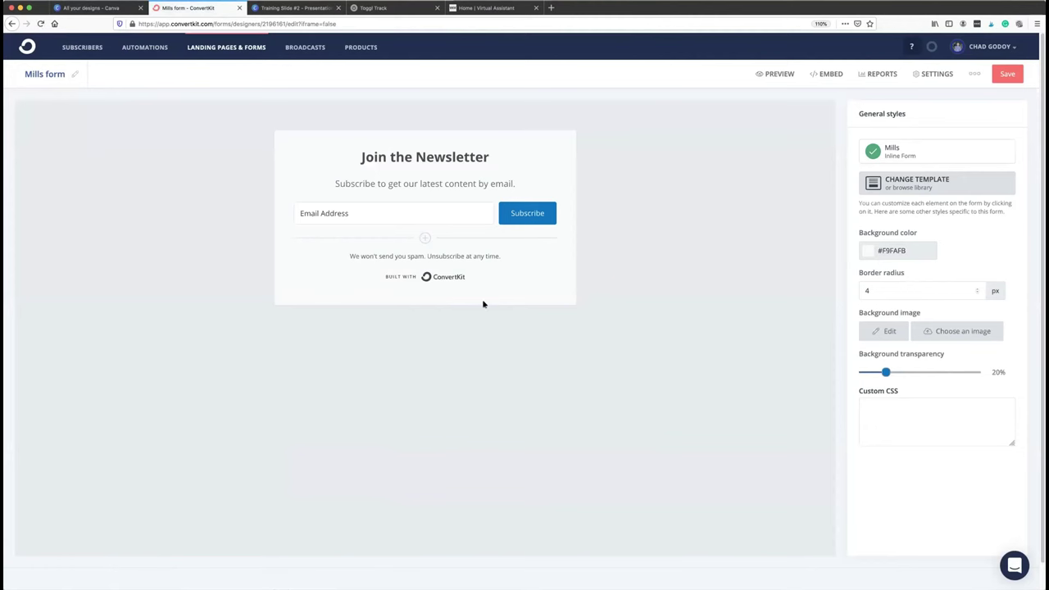
Select the 'Join the Newsletter' heading text in the Mills form for editing.
left_click(373, 156)
left_click_drag(373, 156, 489, 157)
left_click(465, 158)
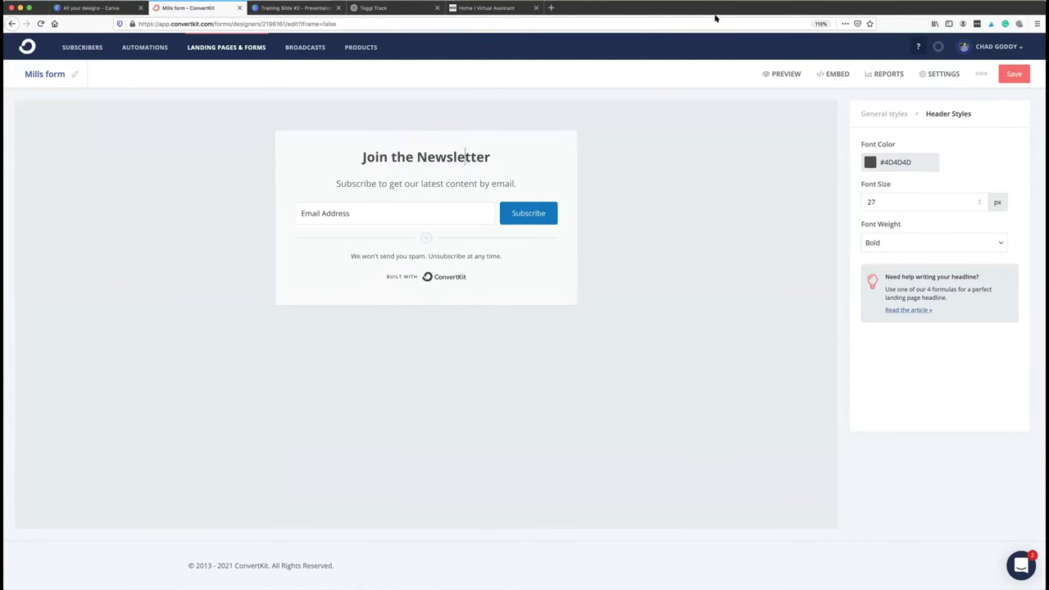
In a new browser tab, enter the Gmail inbox address from the 'gm' suggestions.
left_click(551, 7)
type("gm")
key("Down")
key("Down")
key("Down")
key("Down")
key("Down")
key("Down")
key("Down")
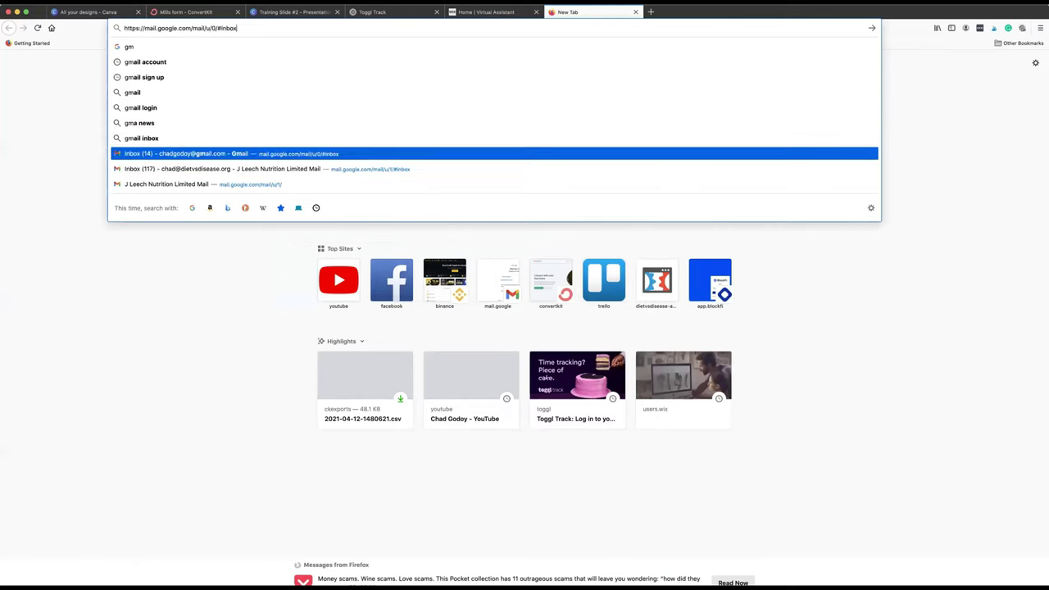
Load the Gmail inbox and open Google Drive's My Drive in a new tab.
key("Return")
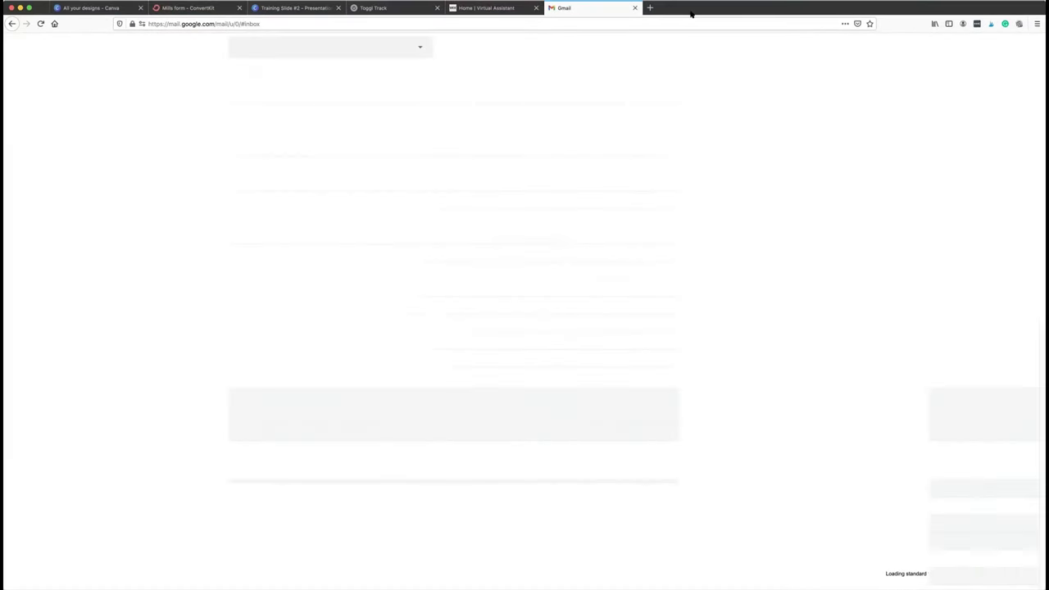
left_click(1010, 47)
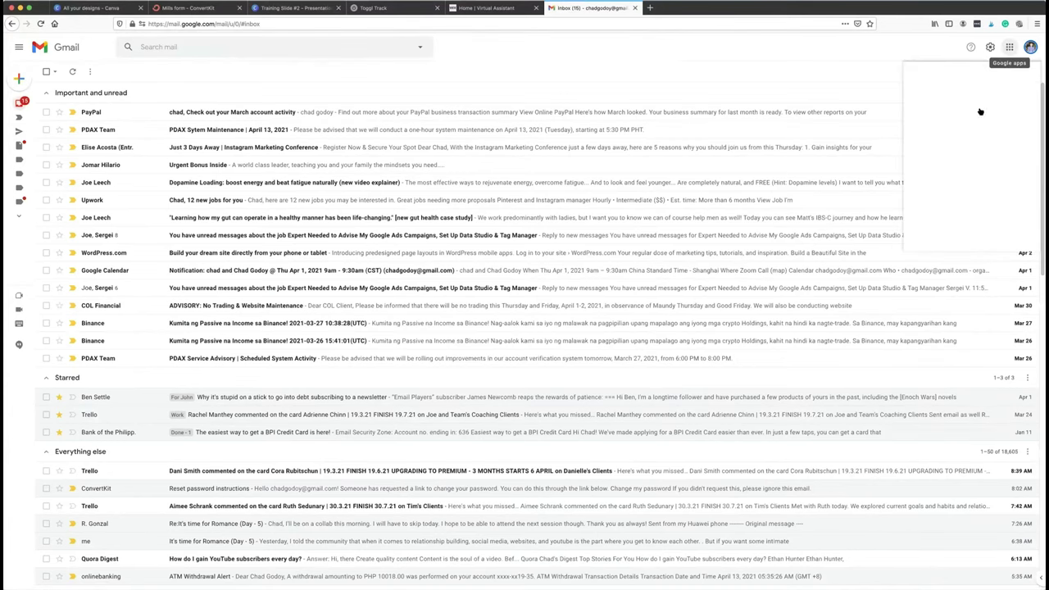
left_click(933, 88)
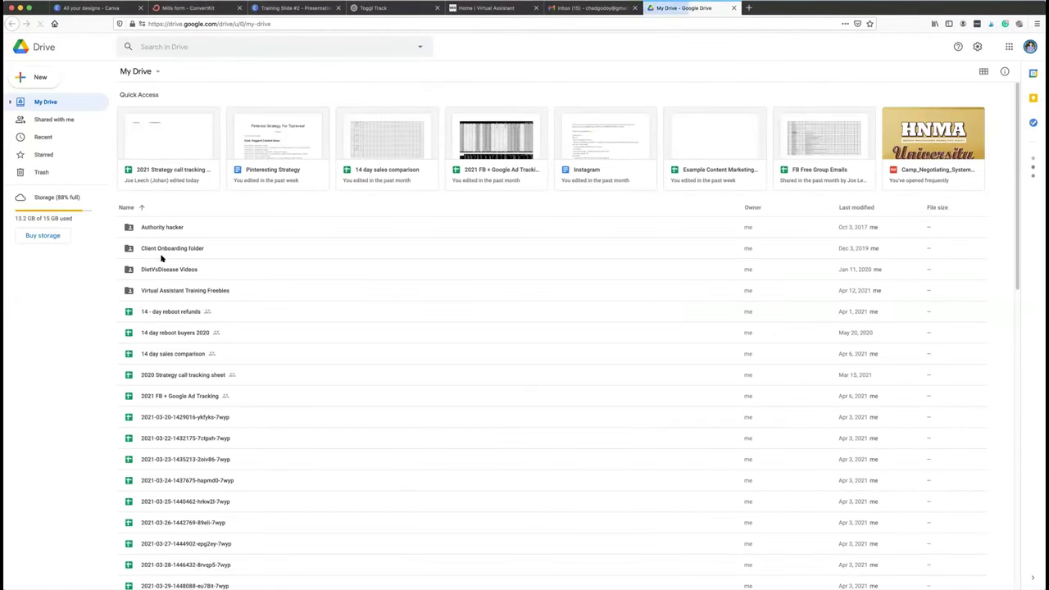
Open Event Landing Page inside the Virtual Assistant Training Freebies folder.
double_click(163, 290)
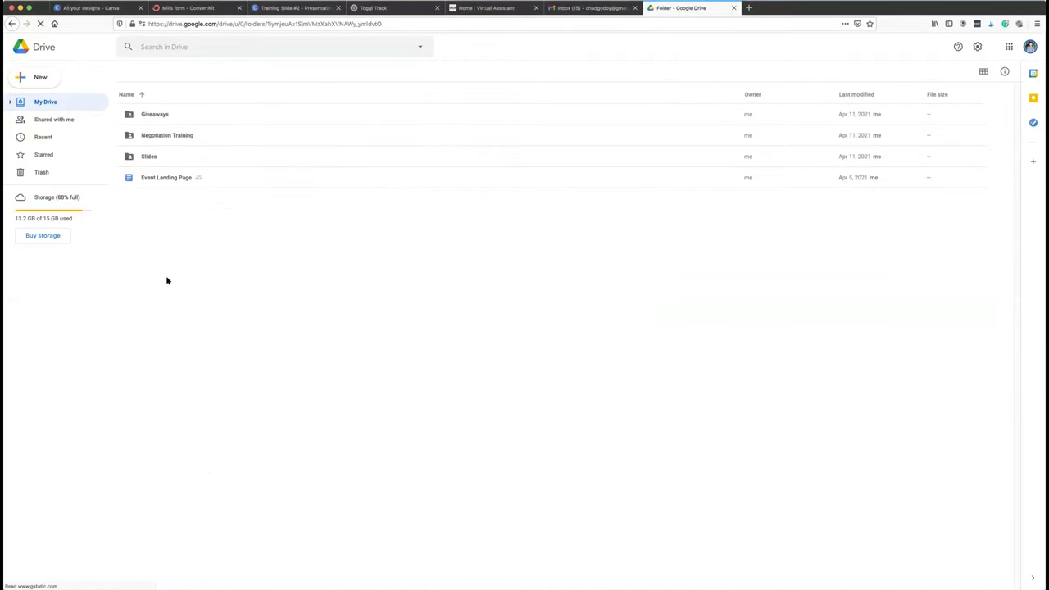
double_click(185, 180)
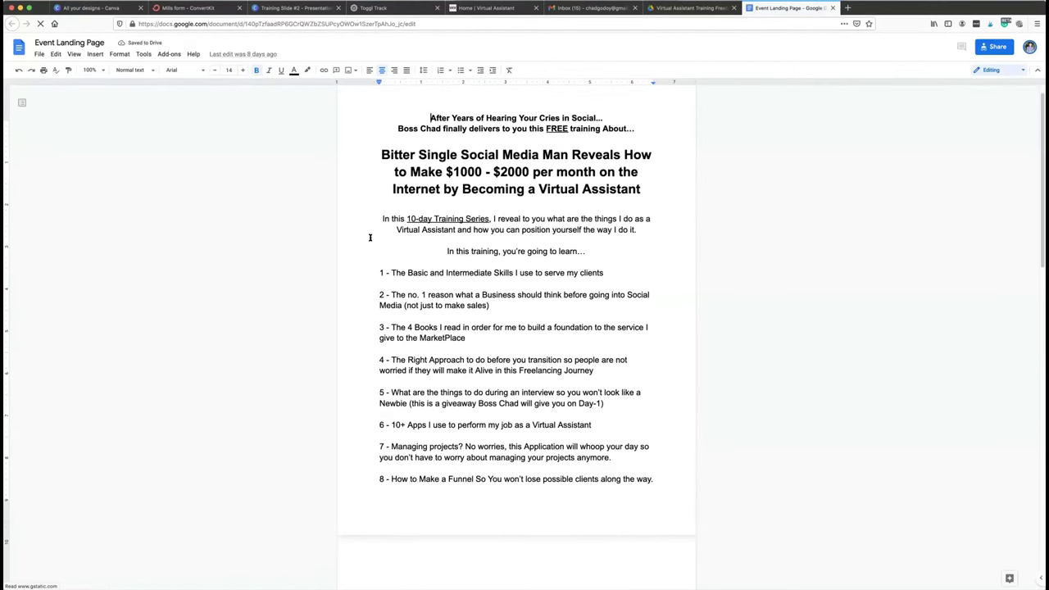
Copy the Event Landing Page headline 'How to Make … Virtual Assistant' for the Mills form.
left_click_drag(370, 239, 648, 249)
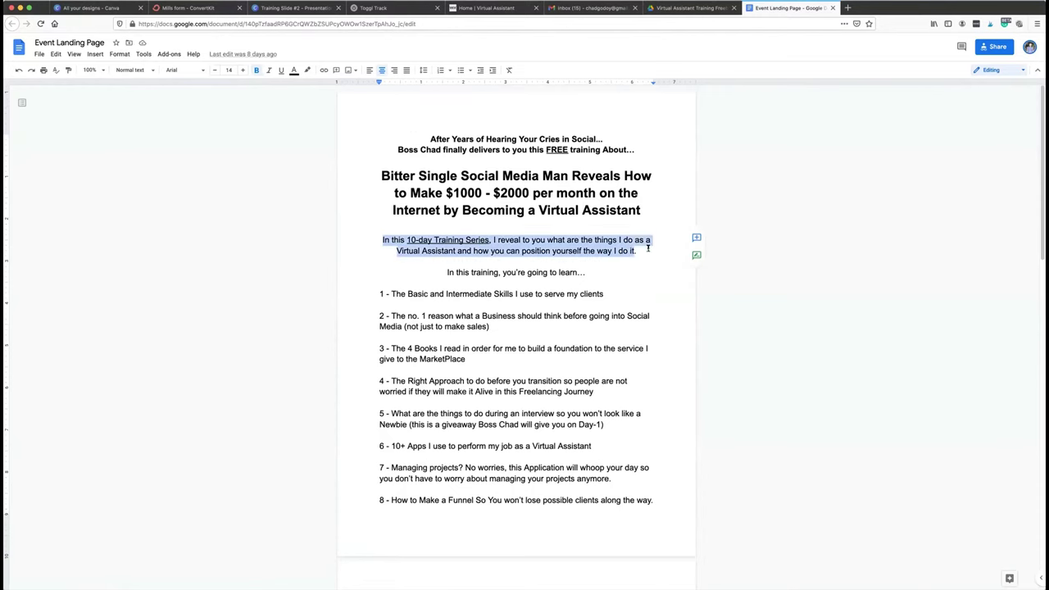
left_click(195, 10)
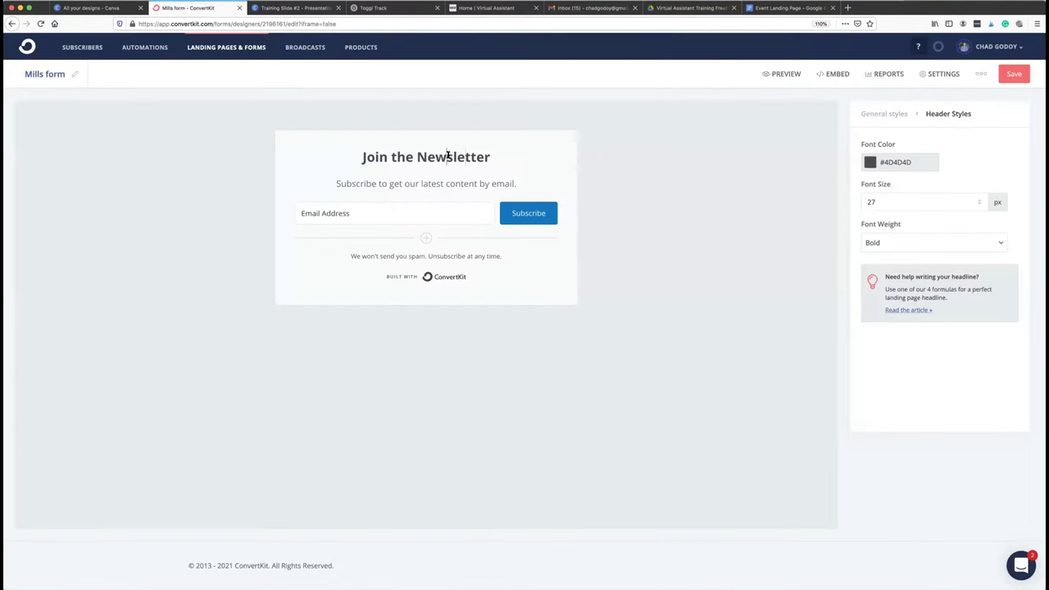
triple_click(447, 155)
left_click(775, 8)
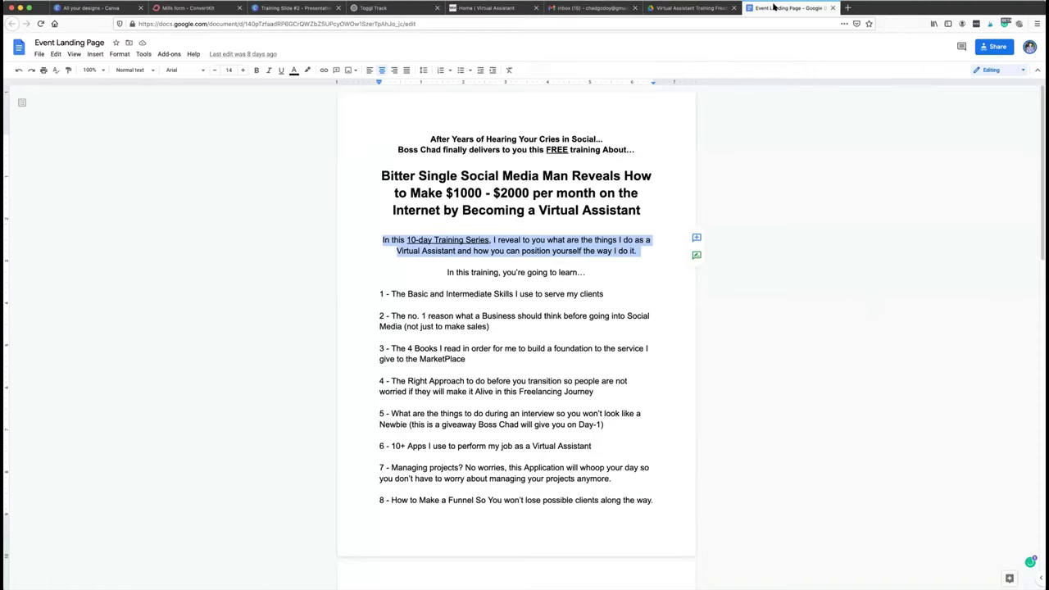
left_click_drag(625, 172, 638, 189)
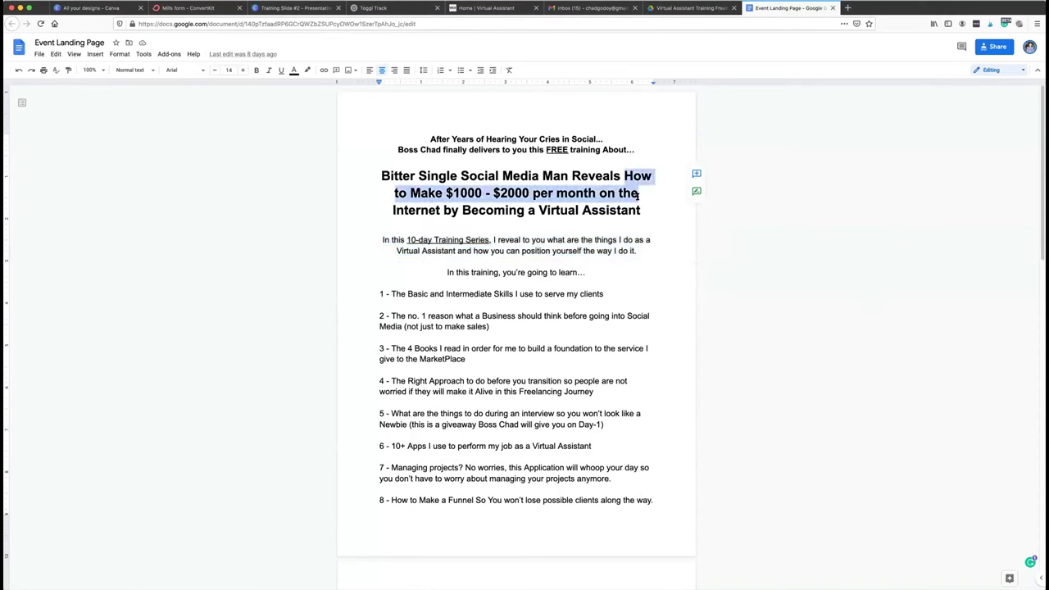
left_click_drag(639, 194, 642, 208)
key("super+c")
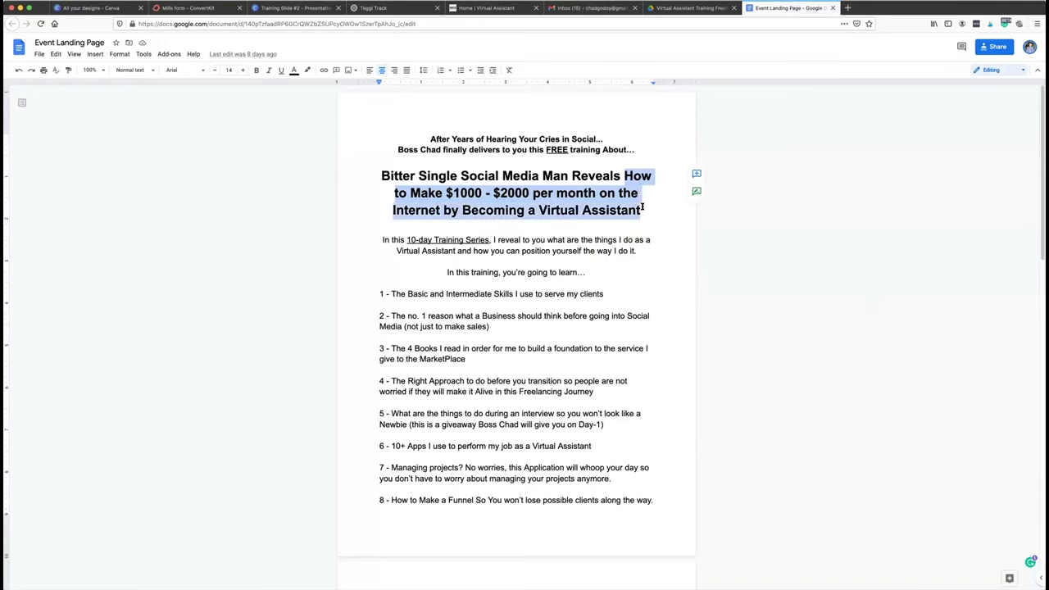
left_click(189, 7)
Paste the 'How to Make $1000 - $2000' headline and end the subtitle with 'our Ten-day training Series...'.
triple_click(401, 157)
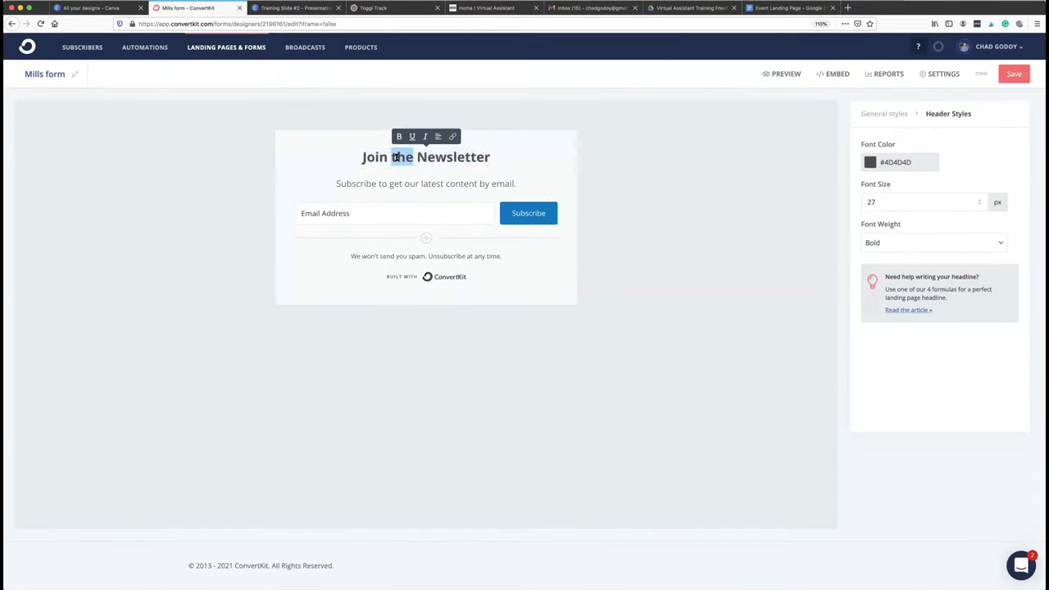
key("super+v")
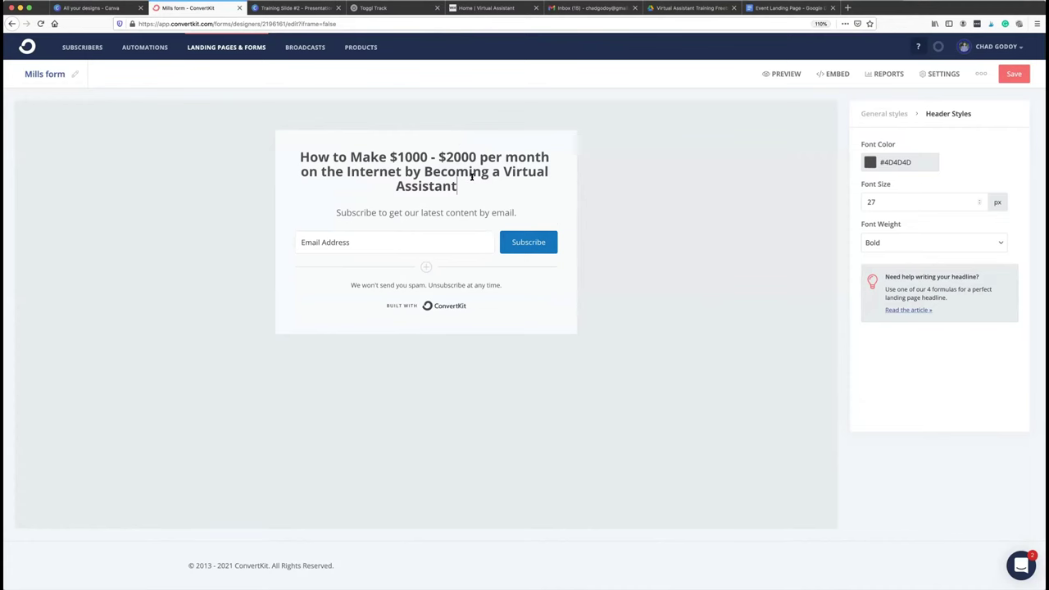
left_click(393, 211)
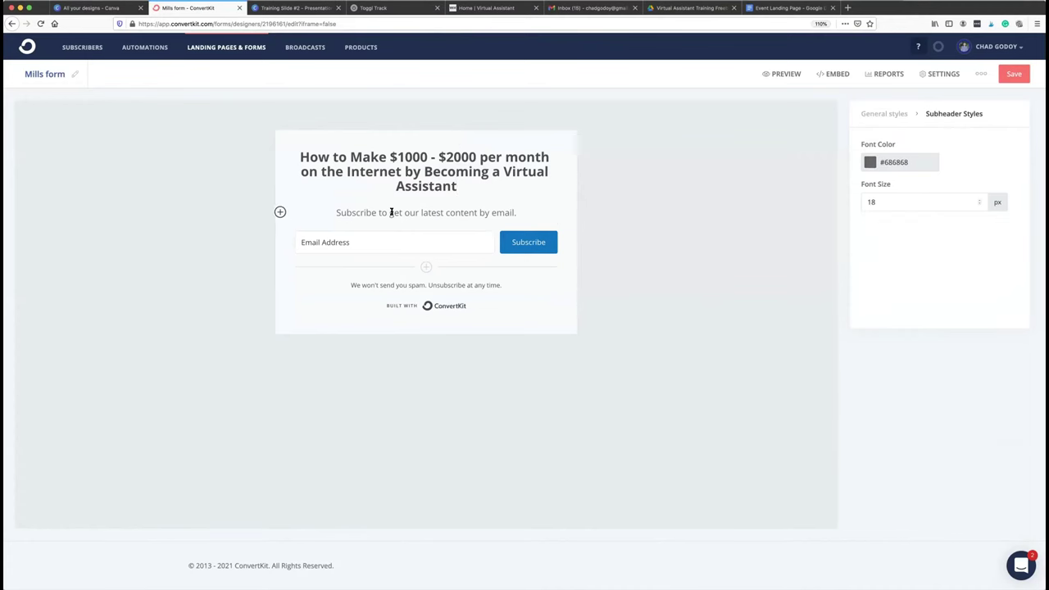
left_click_drag(405, 211, 520, 211)
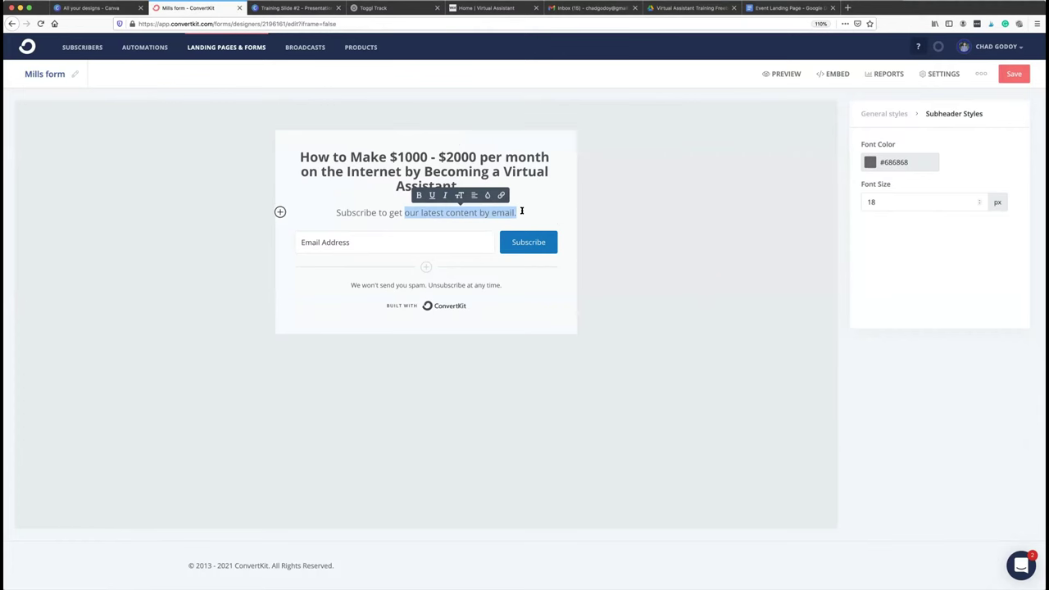
type("our Te")
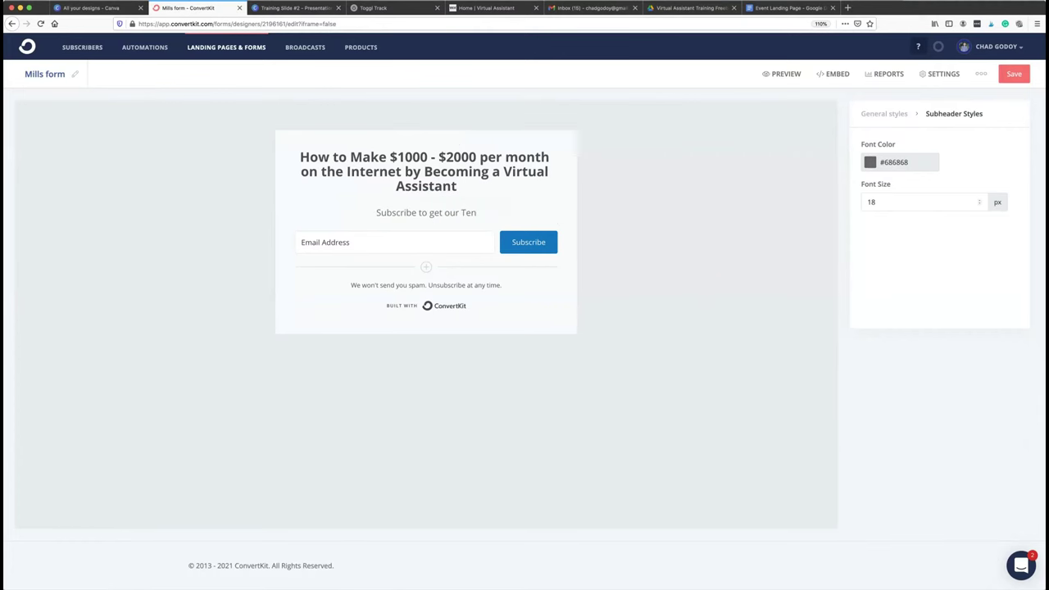
type("n-day")
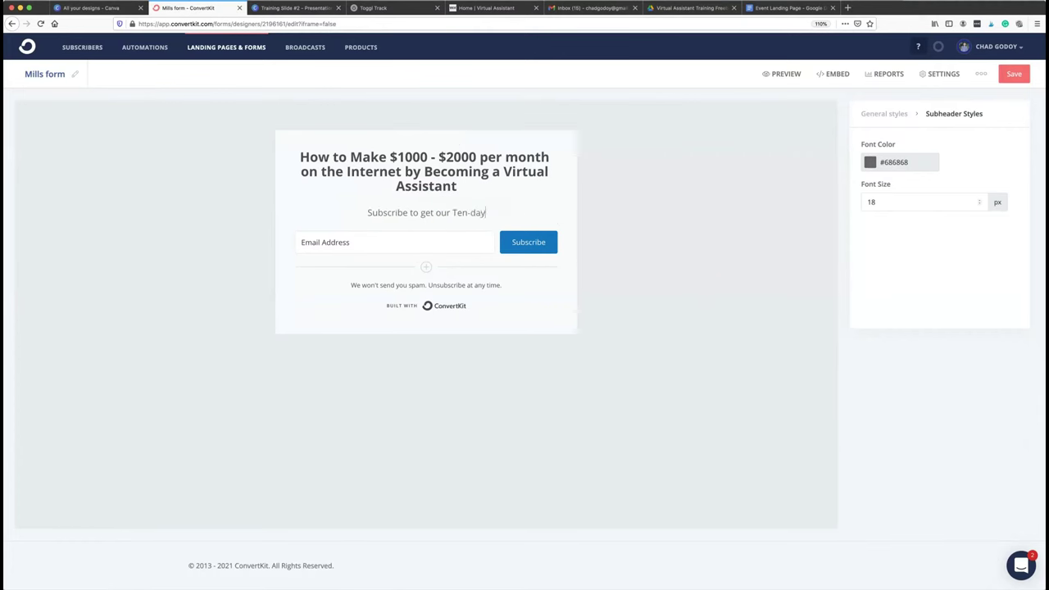
type(" training Se")
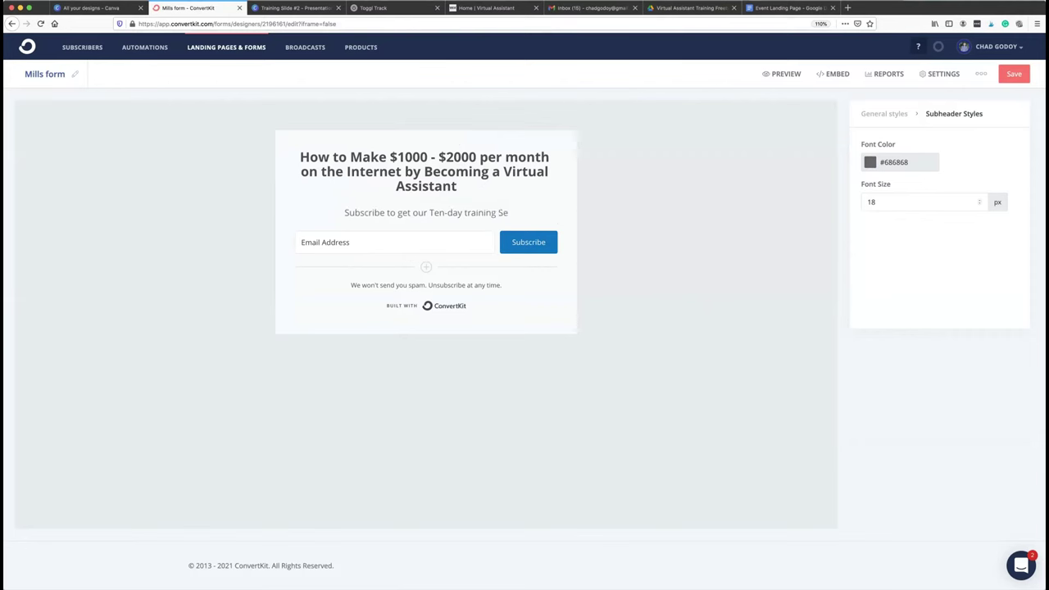
type("ries...")
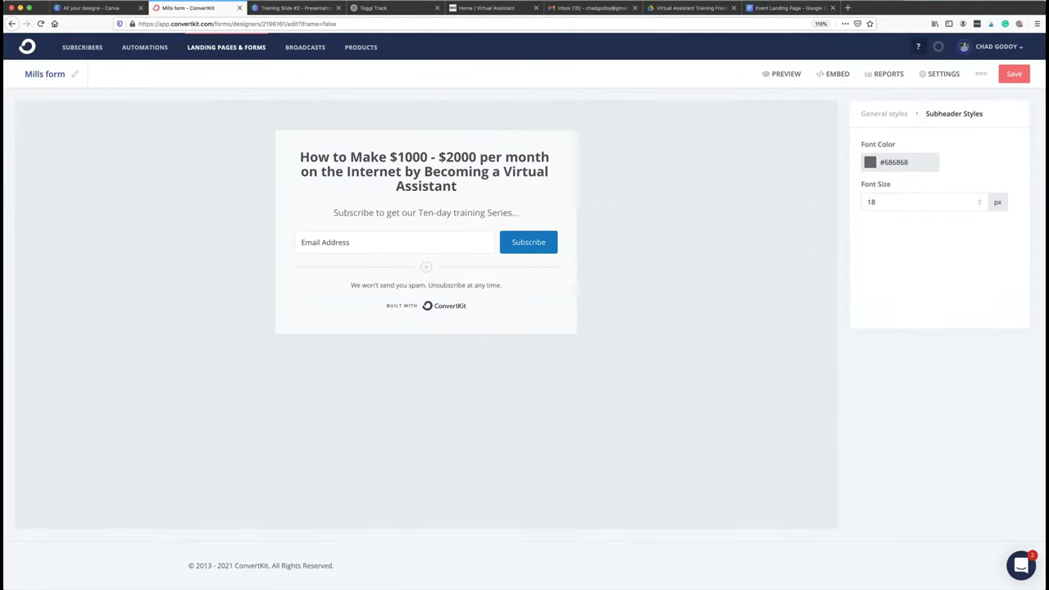
Check the new headline and Email Address field, then go to the Virtual Assistant Wix site.
triple_click(470, 173)
left_click(570, 171)
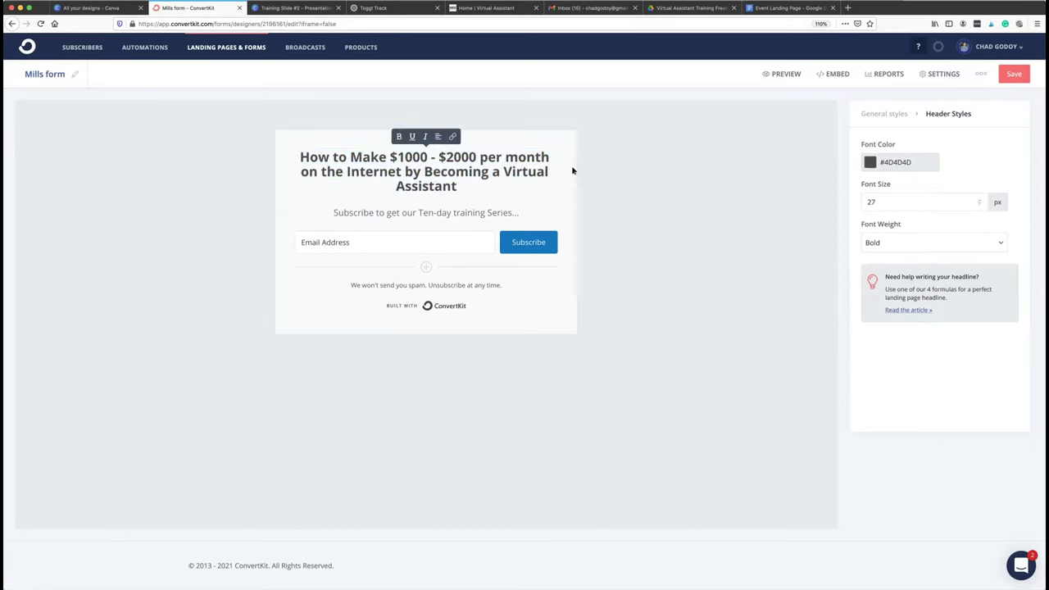
left_click(438, 241)
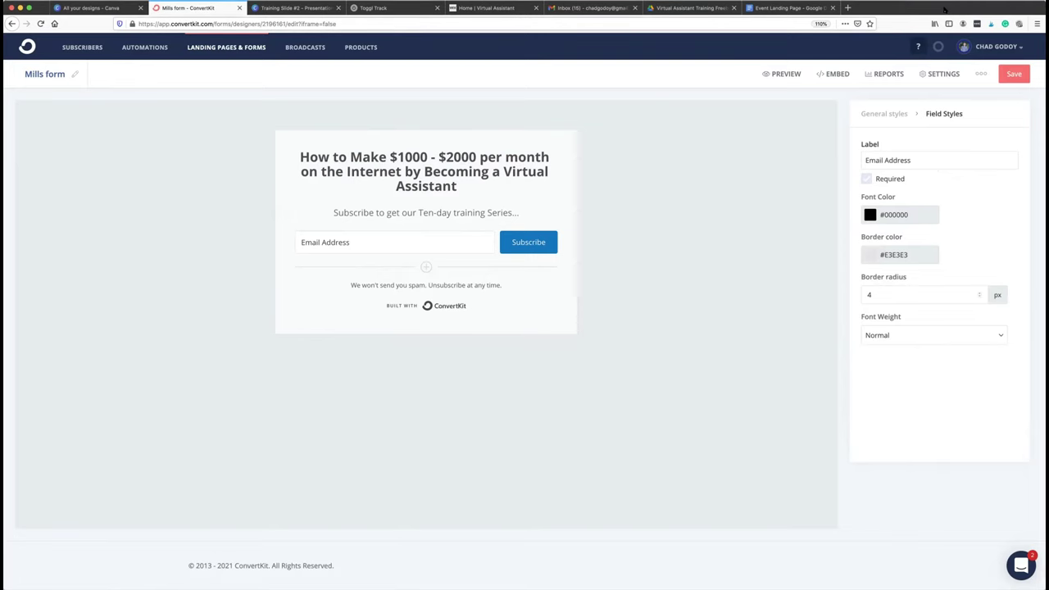
left_click(488, 8)
Review the Wix page's Schedule a Discovery Call section, then return to the ConvertKit form.
scroll(473, 326, "down", 10)
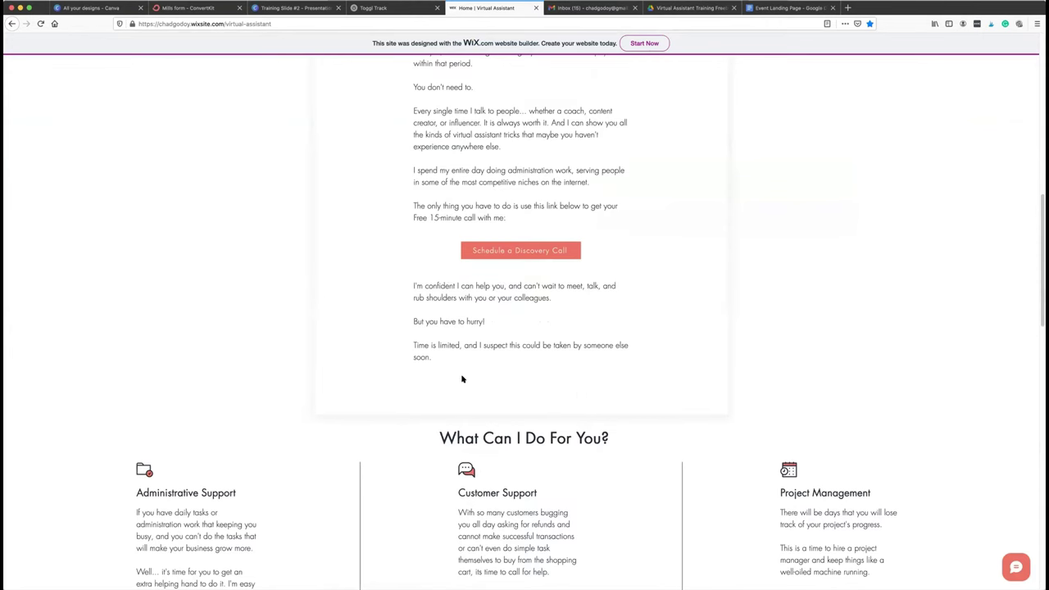
scroll(497, 266, "up", 1)
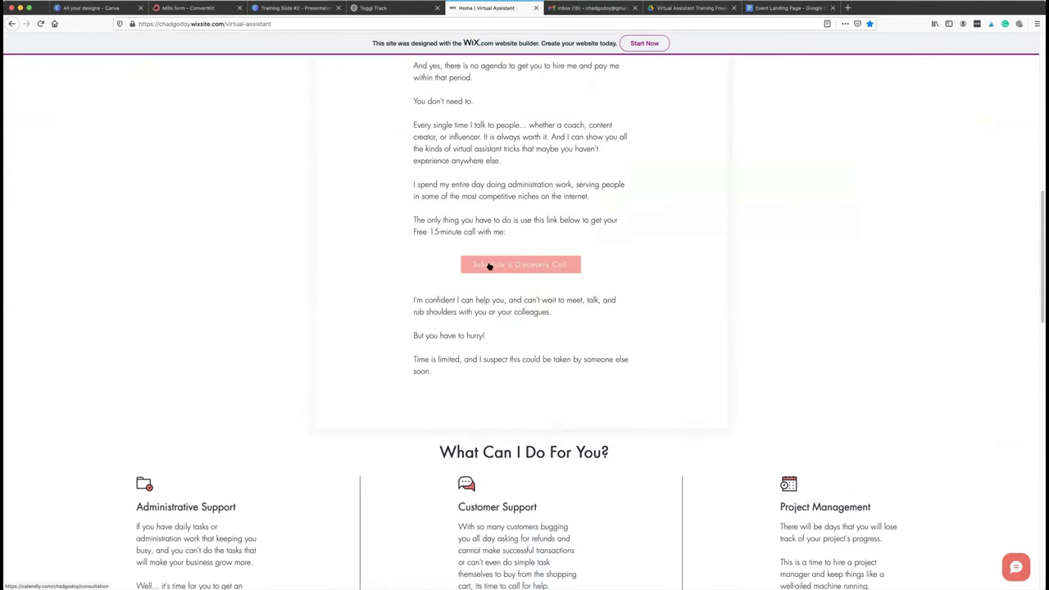
left_click(282, 8)
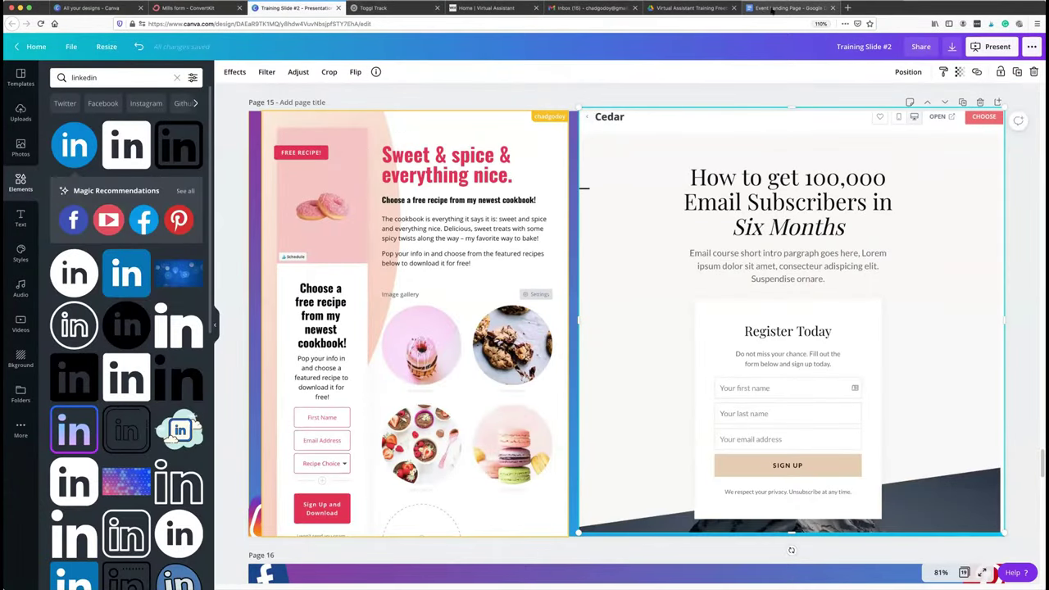
left_click(187, 8)
Replace the income headline with 'Schedule a Discovery Call With ME' and save the Mills form.
triple_click(423, 171)
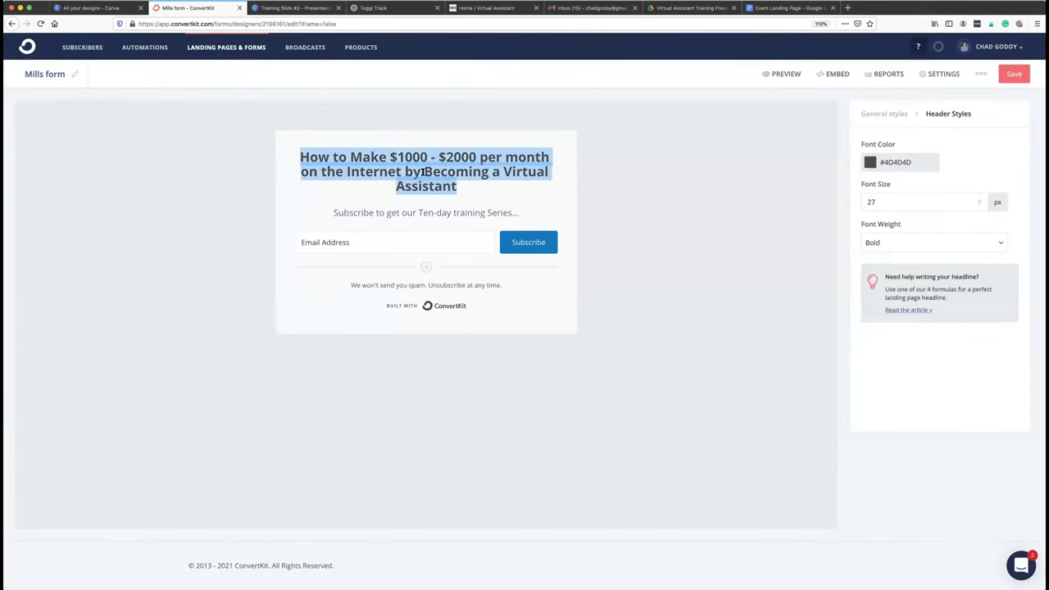
type("Schedule a Discovery Call With ME")
left_click(330, 217)
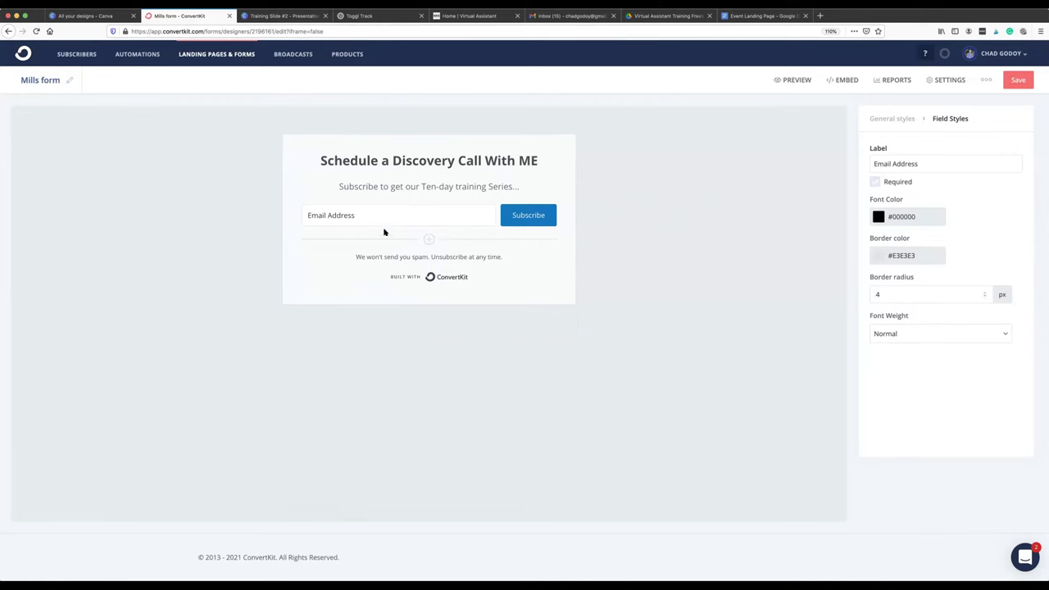
left_click(1005, 81)
Save the Mills form again, then preview the Discovery Call form and exit preview.
left_click(1020, 83)
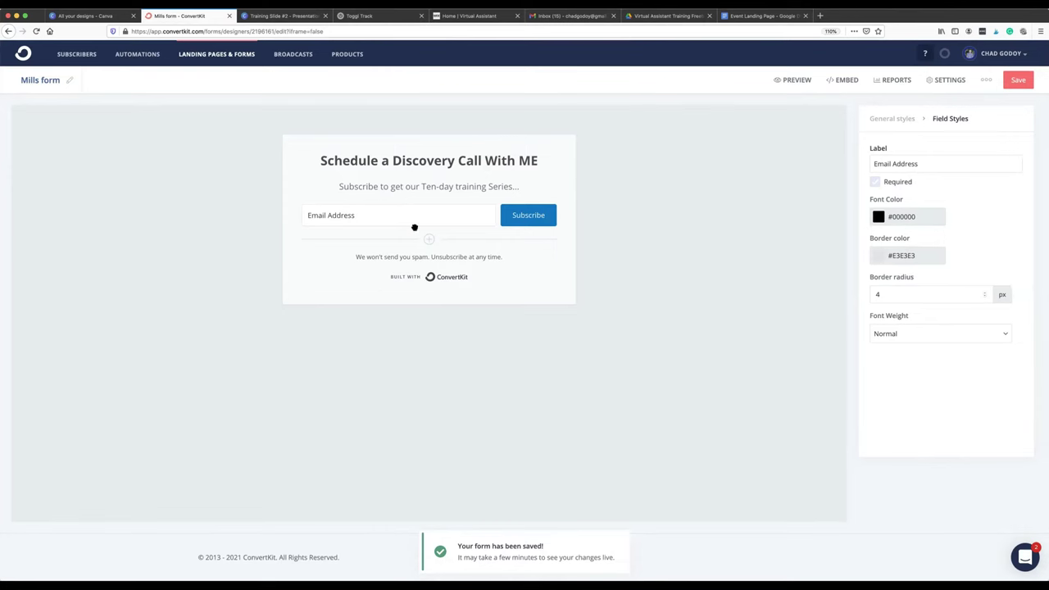
left_click(1025, 79)
left_click_drag(603, 215, 262, 156)
left_click(812, 162)
left_click(794, 79)
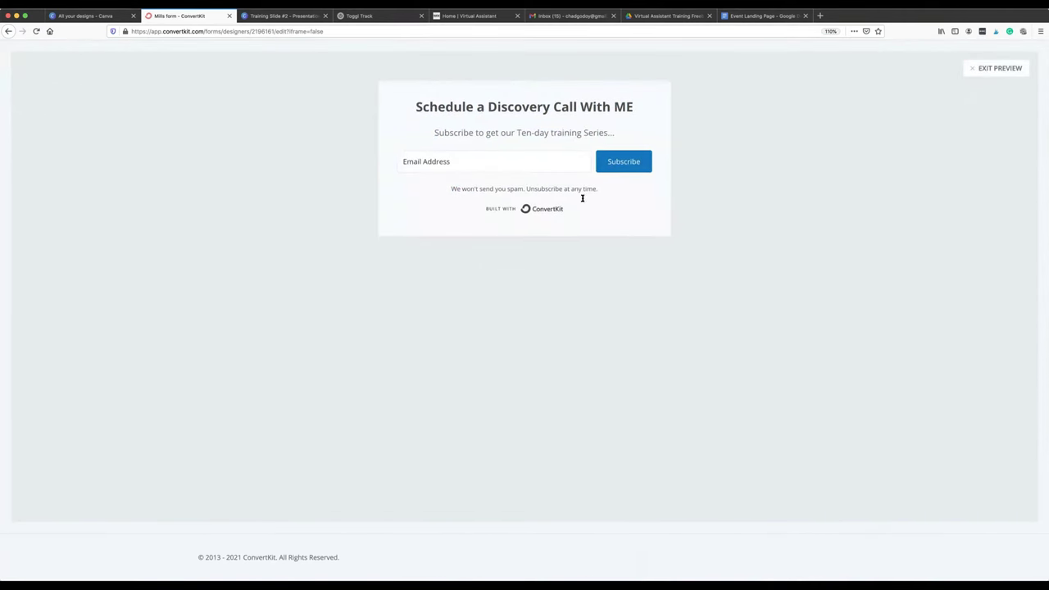
left_click(984, 68)
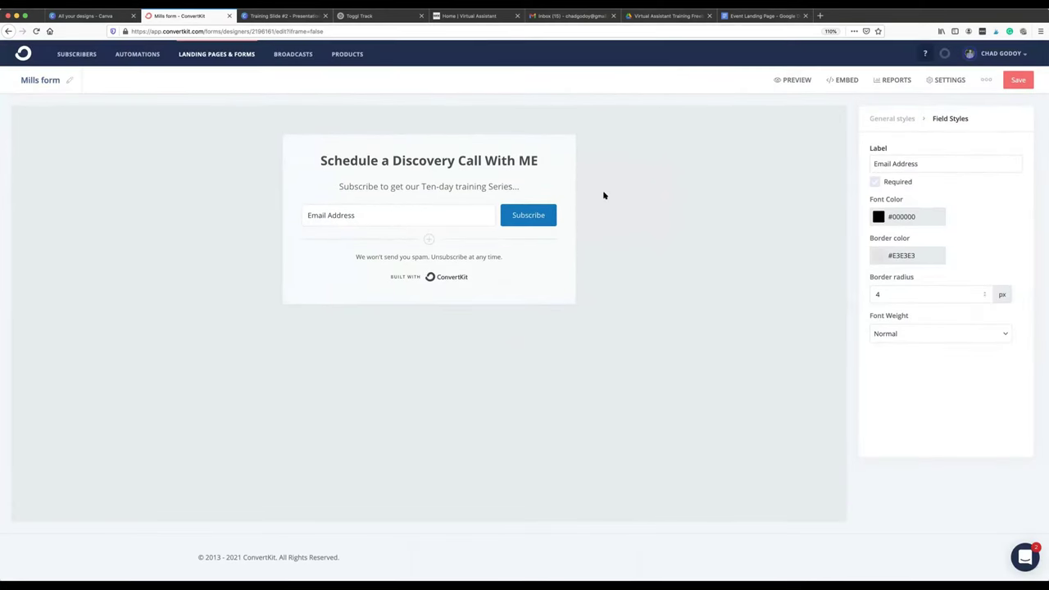
Open the Mills form's 'Embed this form' dialog on its JavaScript snippet.
left_click(842, 82)
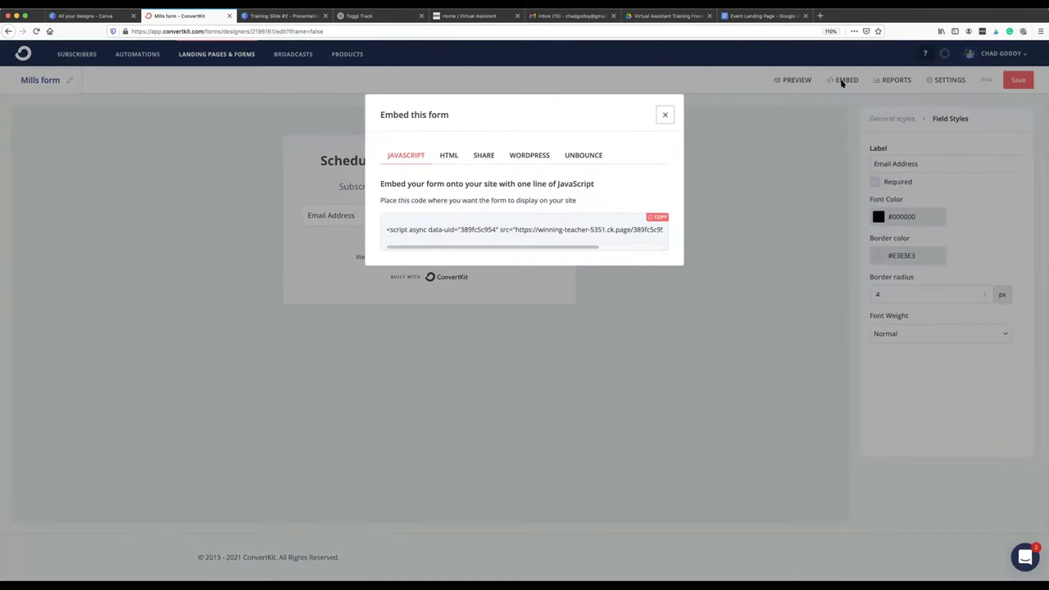
left_click(665, 119)
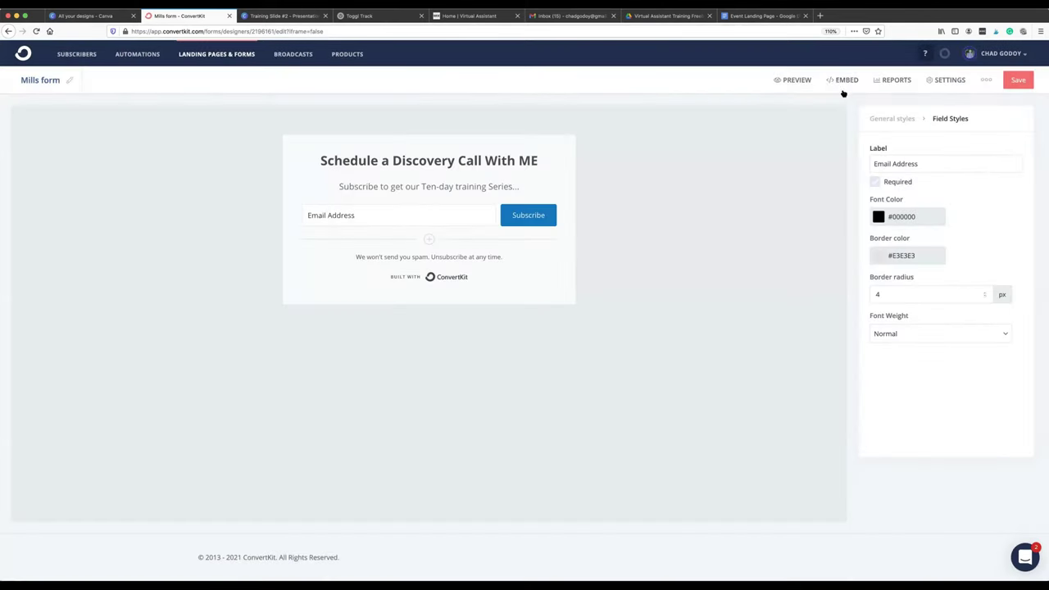
left_click(836, 82)
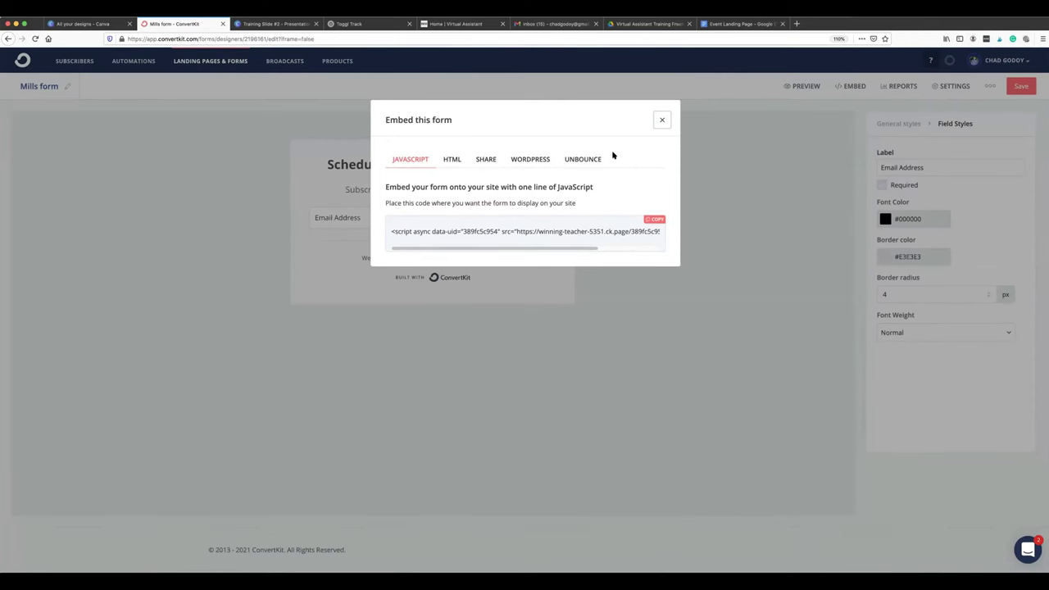
Look through the HTML and WordPress embed options, selecting the WordPress shortcode.
left_click(415, 161)
left_click(453, 160)
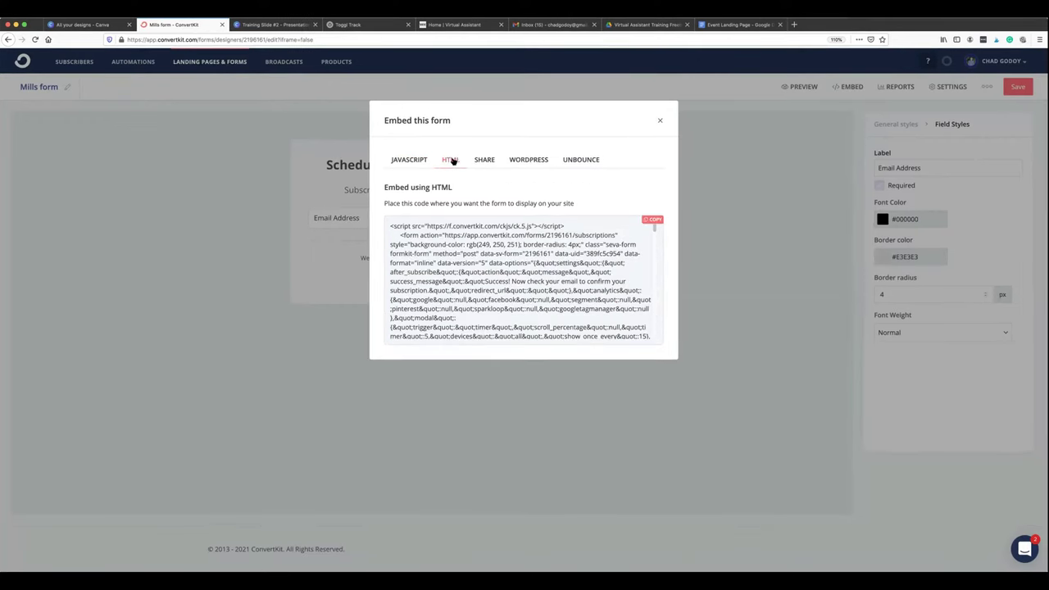
left_click(520, 162)
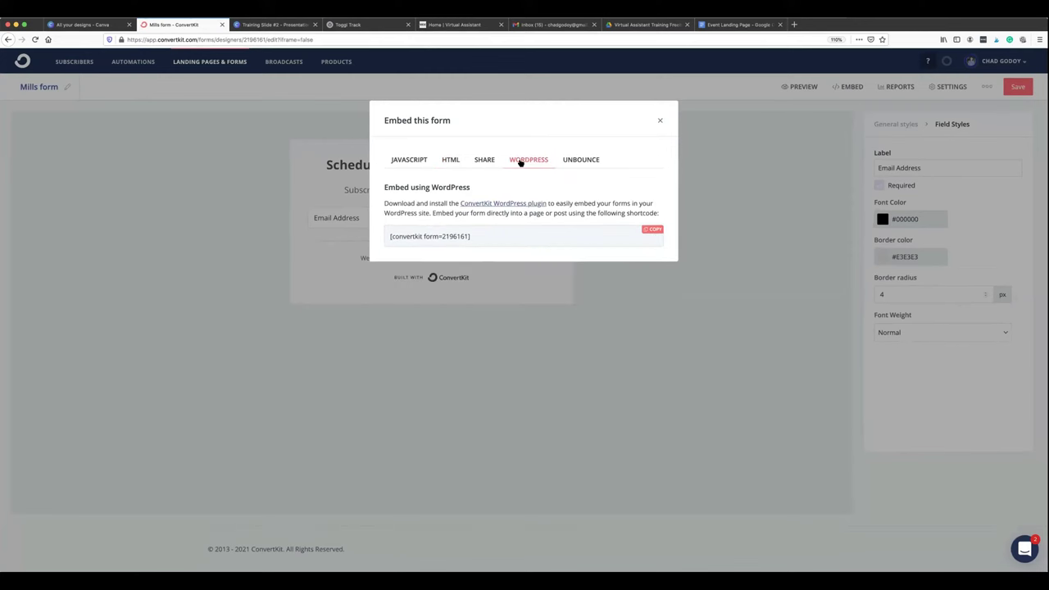
triple_click(472, 234)
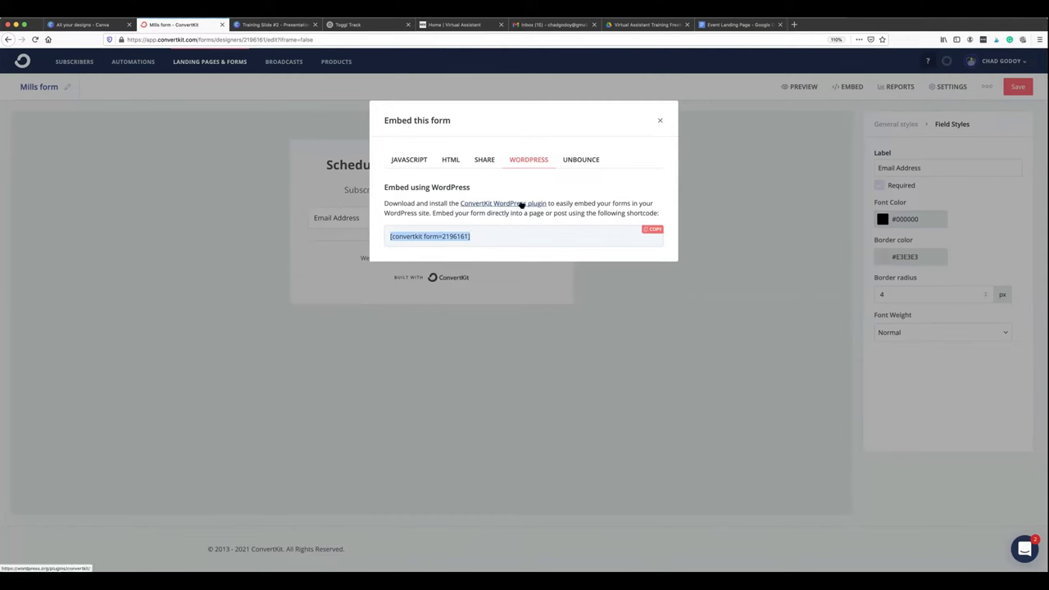
triple_click(472, 234)
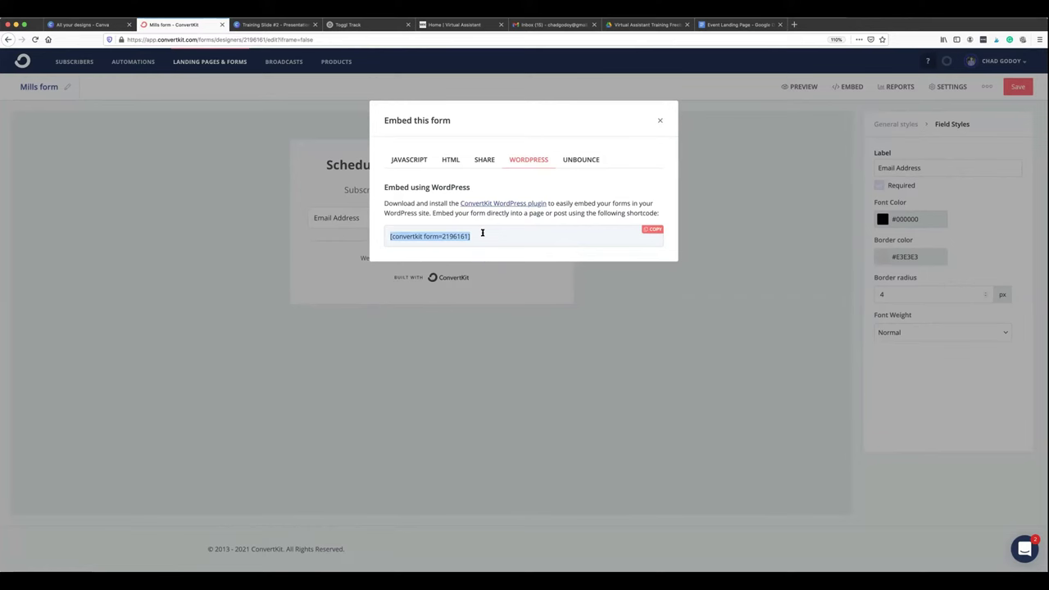
Select the full HTML embed code and close the embed window.
left_click(459, 164)
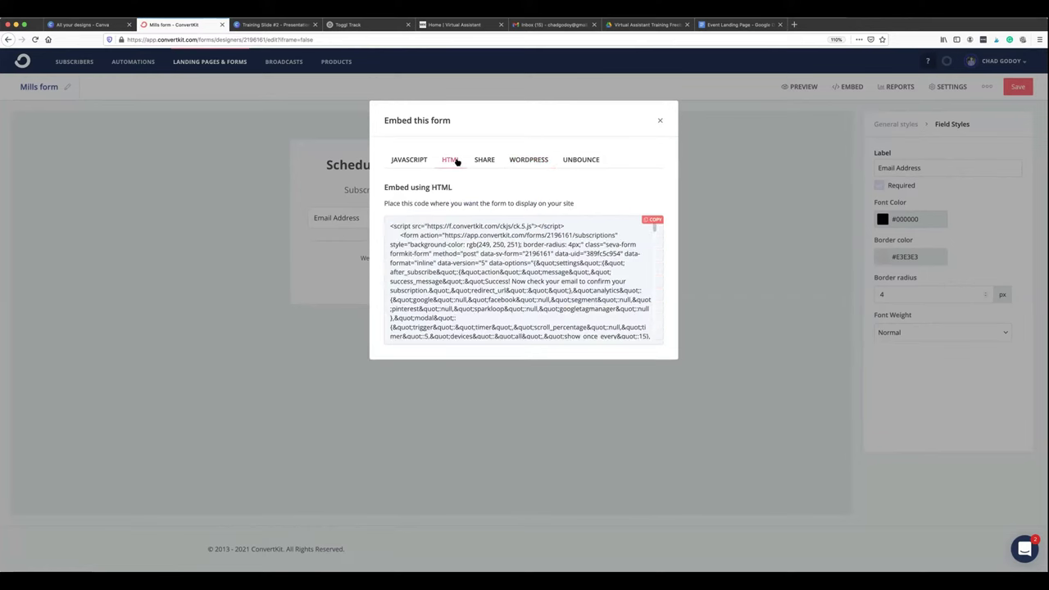
left_click(469, 247)
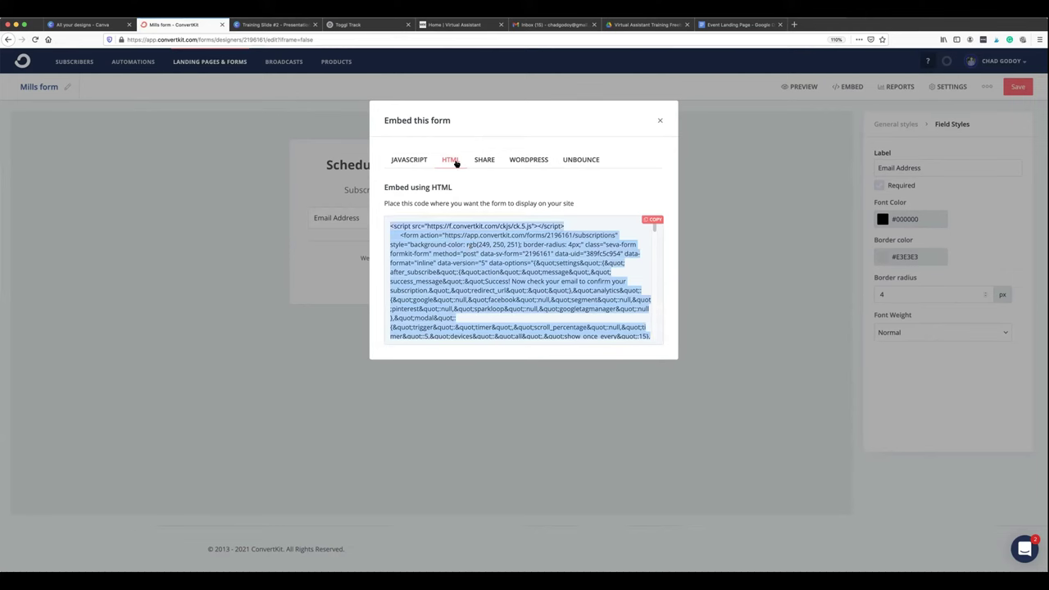
left_click(478, 250)
scroll(509, 237, "down", 10)
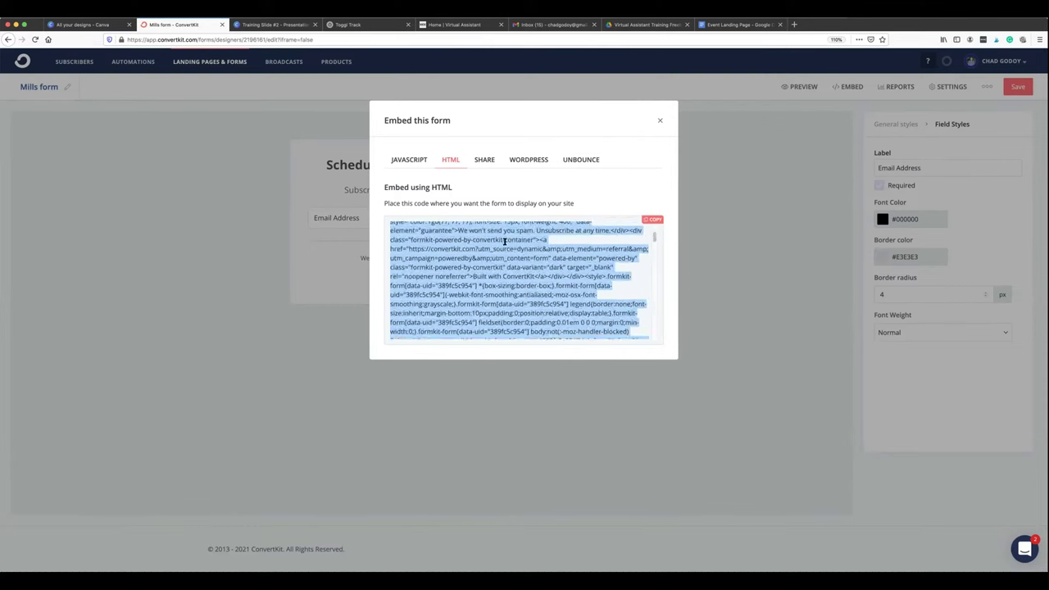
mouse_move(653, 240)
left_mouse_down()
mouse_move(662, 335)
mouse_move(656, 247)
left_mouse_up()
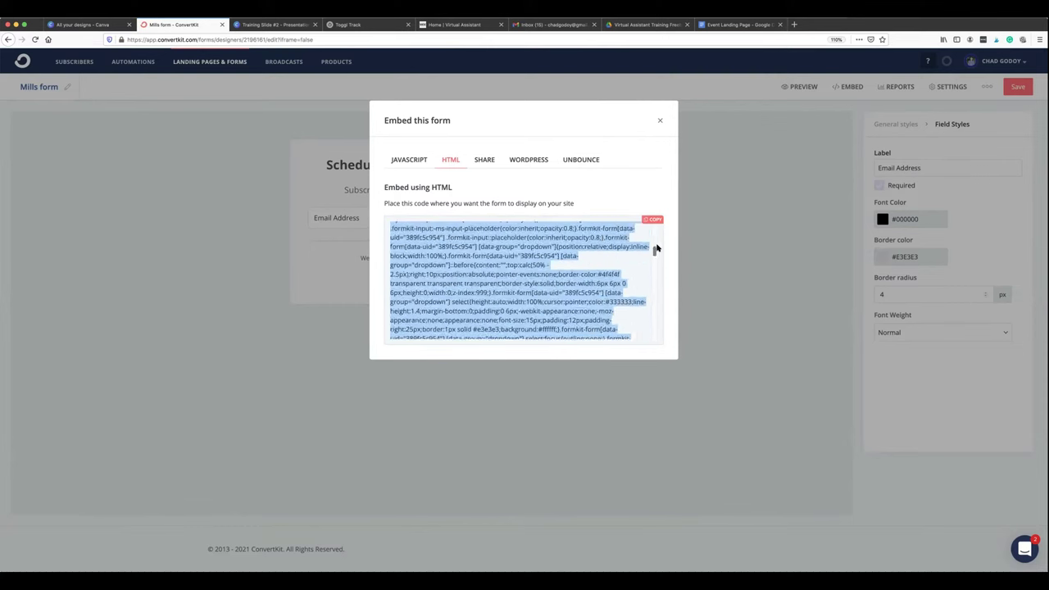
left_click(660, 121)
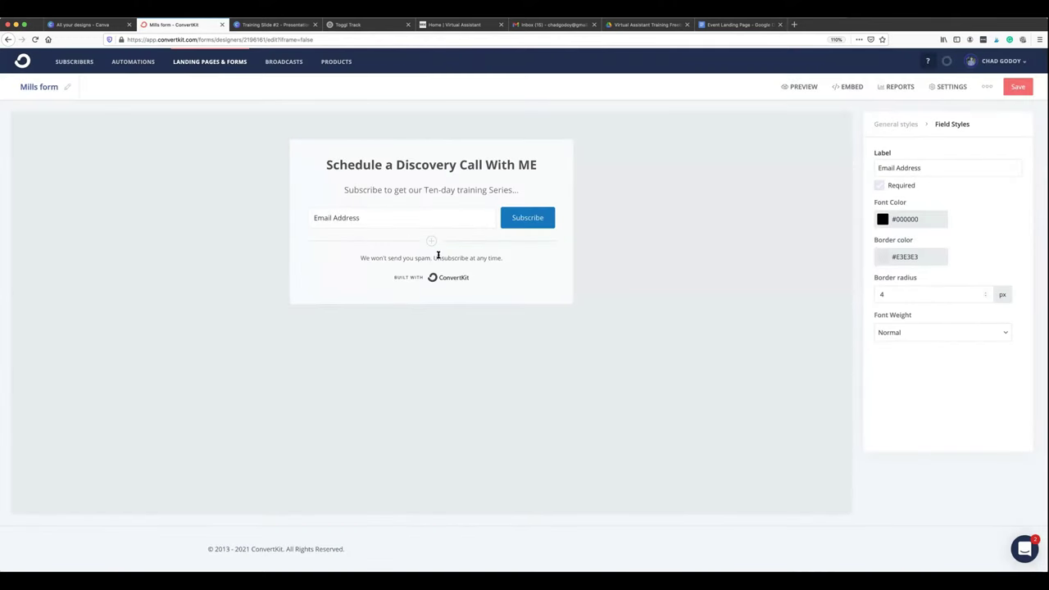
Reopen the embed dialog, reselect the entire HTML embed code, and close it.
left_click(848, 88)
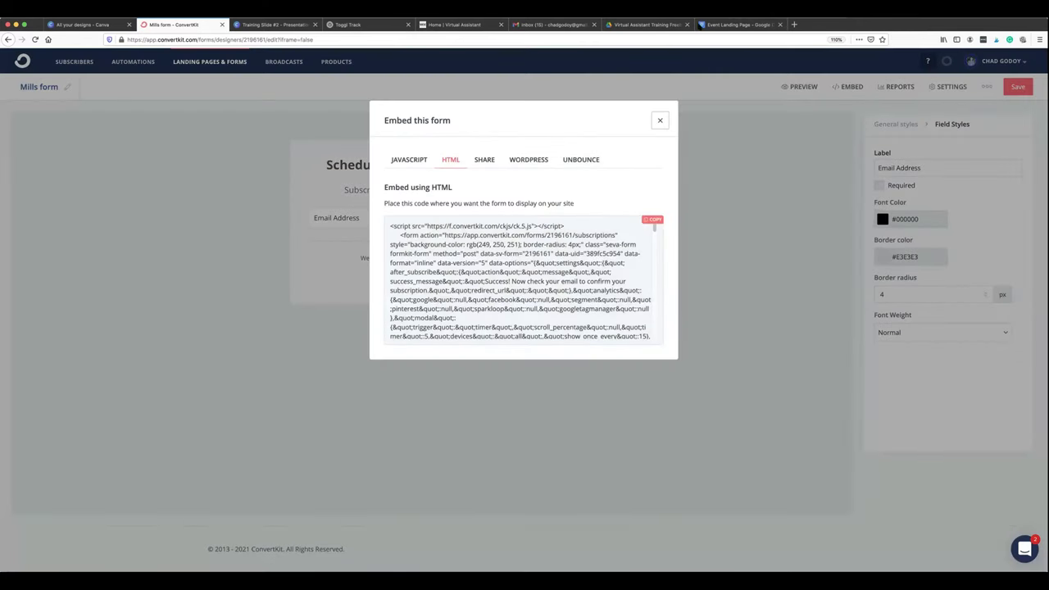
left_click(491, 250)
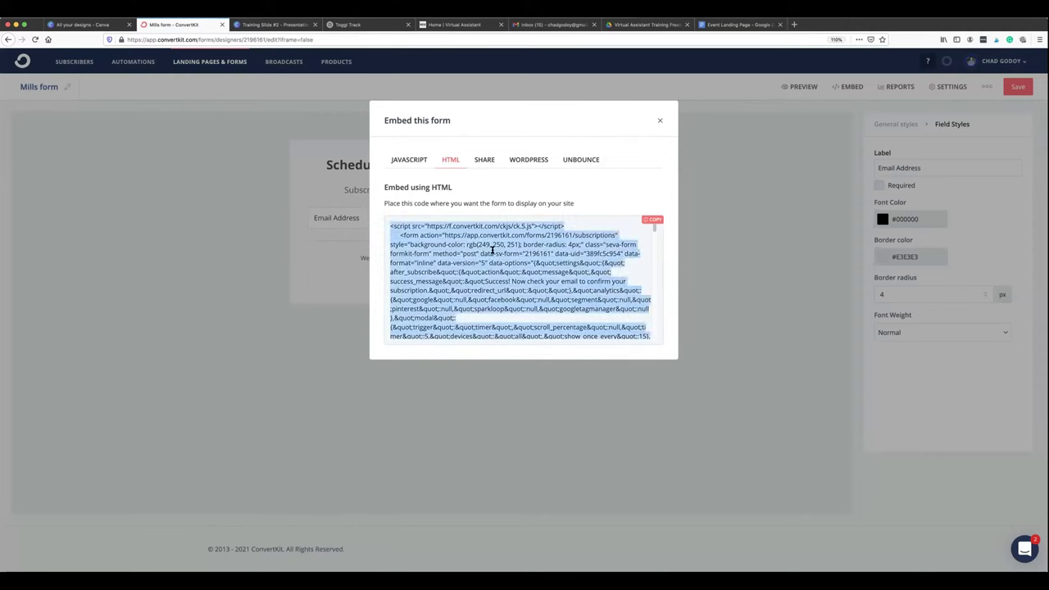
left_click(660, 121)
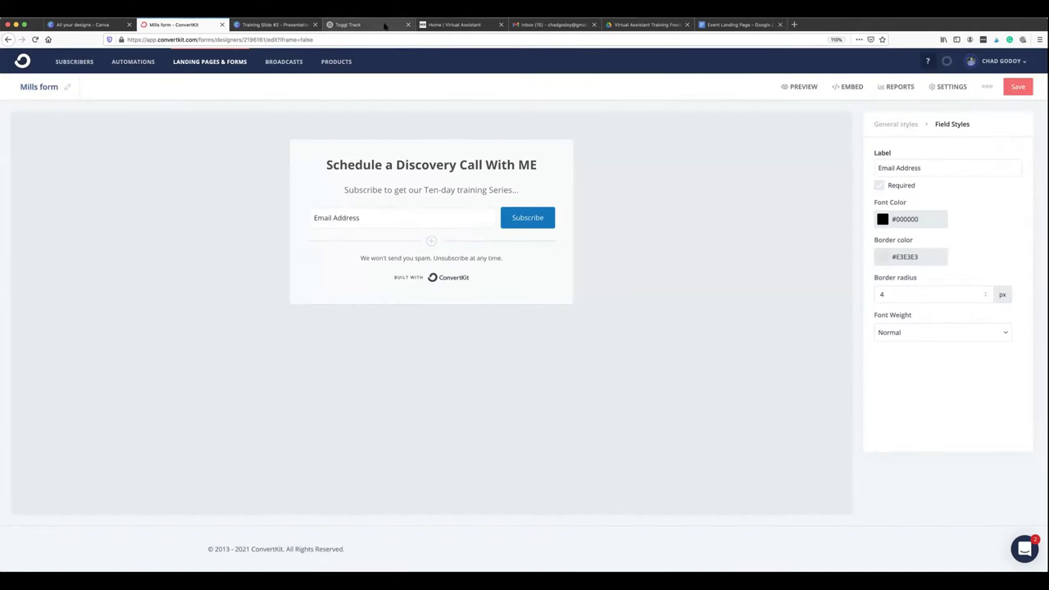
Switch to the live Virtual Assistant site and review its Schedule a Discovery Call button and free-services copy.
left_click(451, 25)
scroll(484, 266, "up", 6)
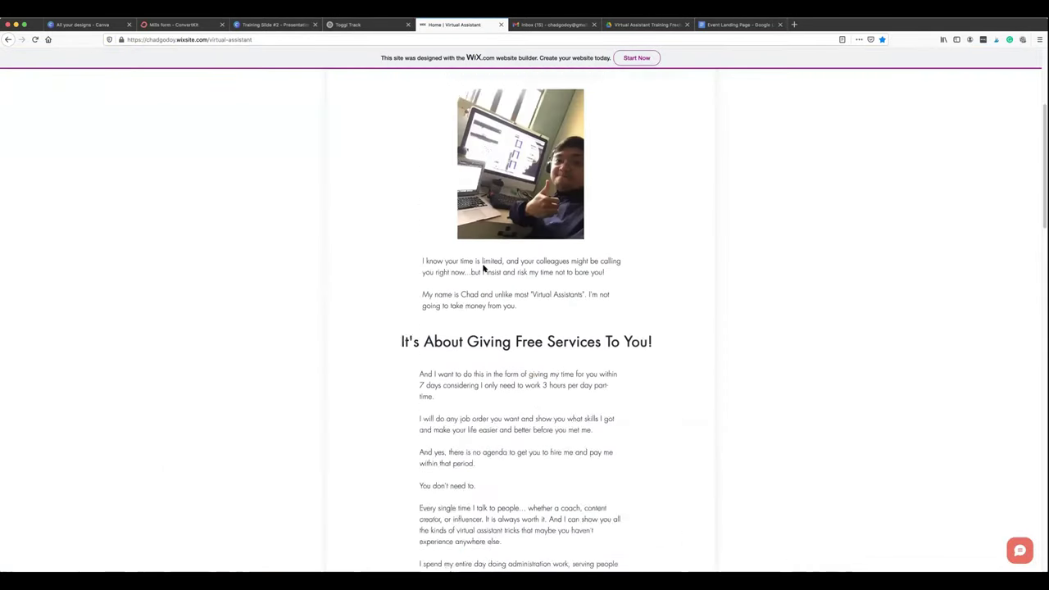
scroll(518, 518, "down", 3)
scroll(518, 518, "down", 3)
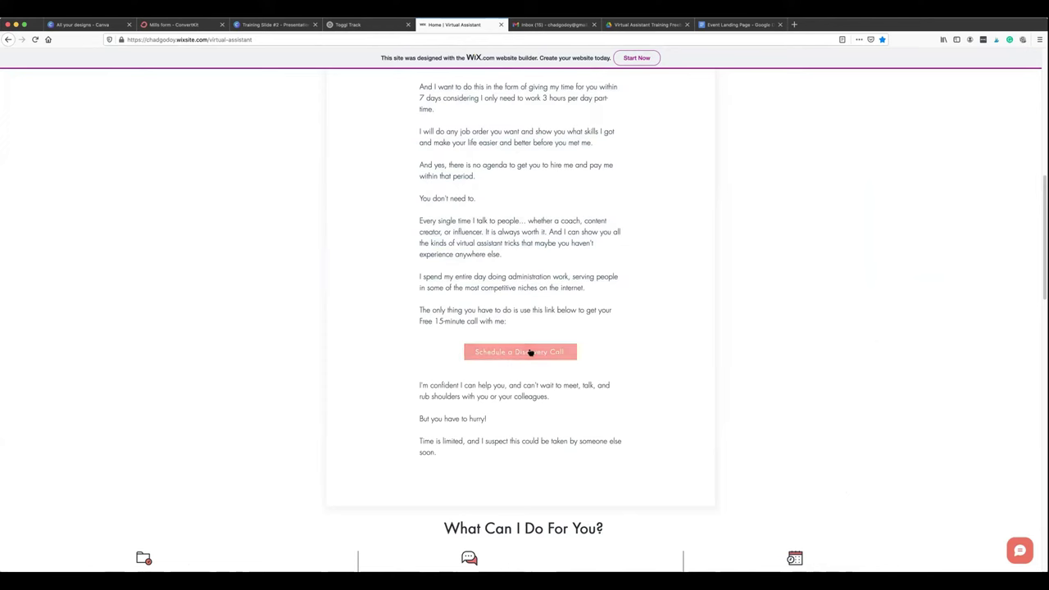
scroll(653, 302, "up", 5)
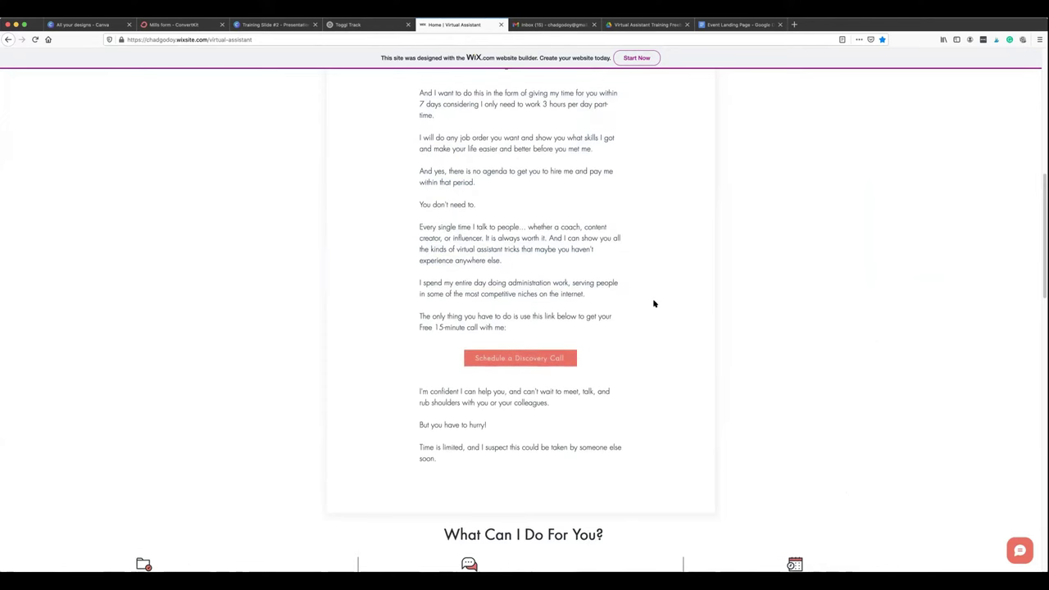
left_click(794, 25)
Load the 'Dashboard | Wix.com' page from the 'wix' suggestion and place its tab beside the site tab.
type("wix")
key("Down")
key("Down")
key("Down")
key("Down")
key("Down")
key("Down")
key("Down")
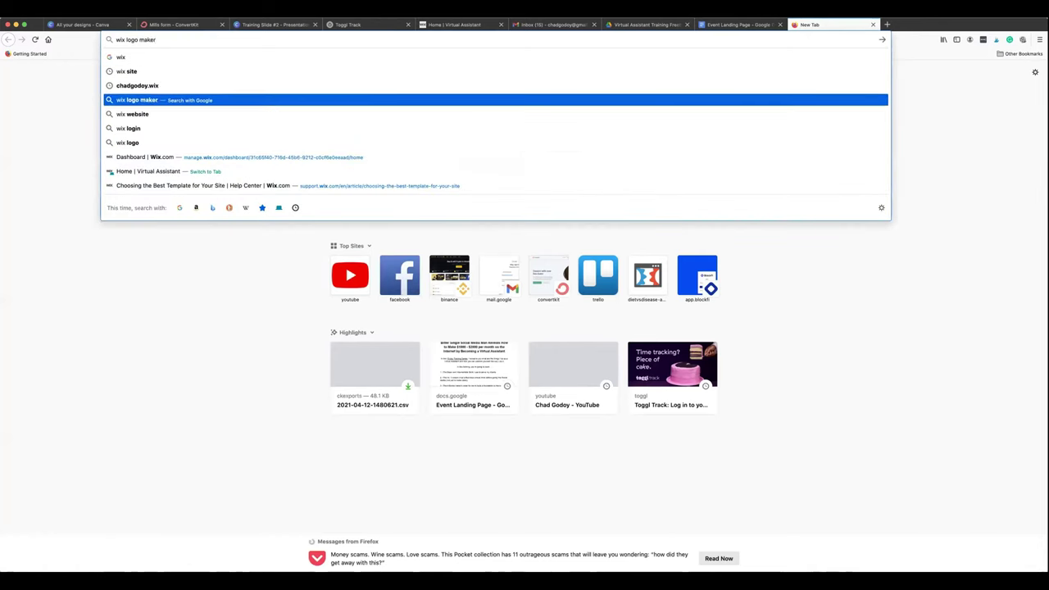
key("Return")
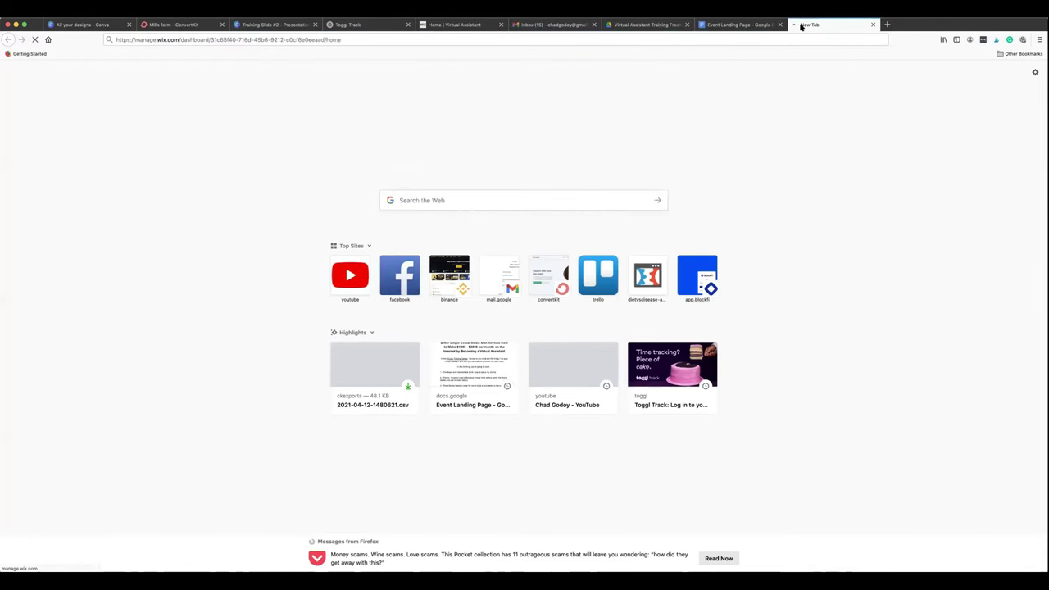
left_click_drag(799, 27, 516, 28)
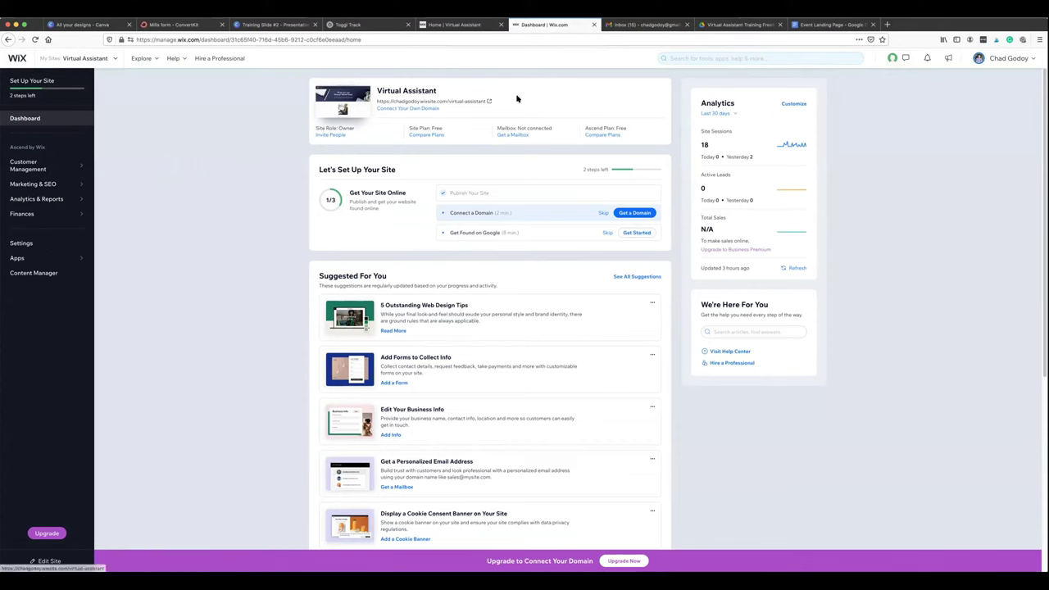
Look over the Virtual Assistant dashboard and dismiss the Customize Your Analytics Overview window.
scroll(484, 141, "down", 1)
scroll(470, 126, "up", 1)
double_click(438, 96)
left_click(577, 107)
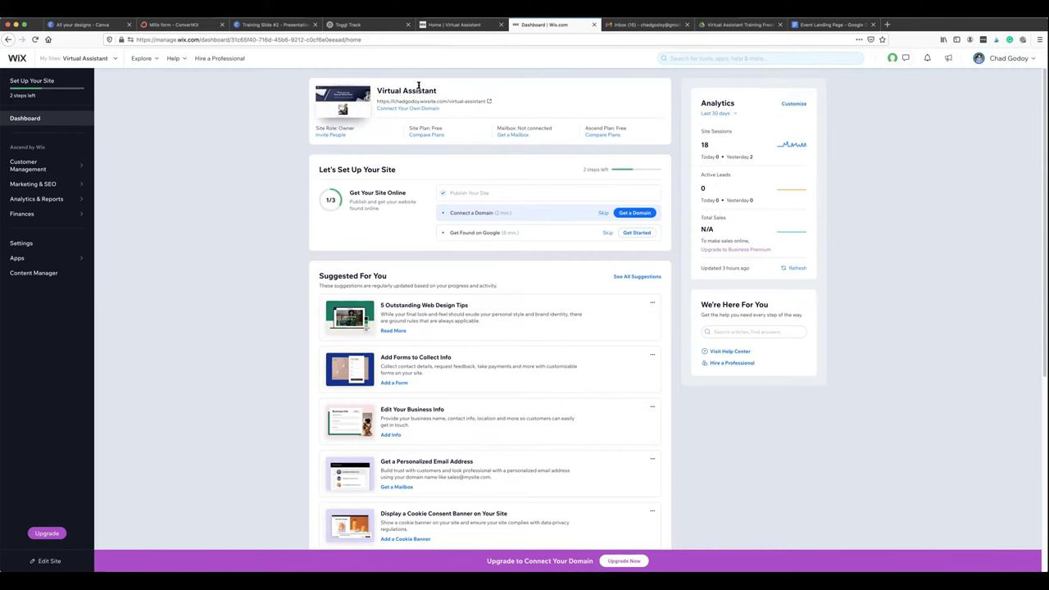
scroll(611, 135, "down", 5)
scroll(599, 157, "up", 5)
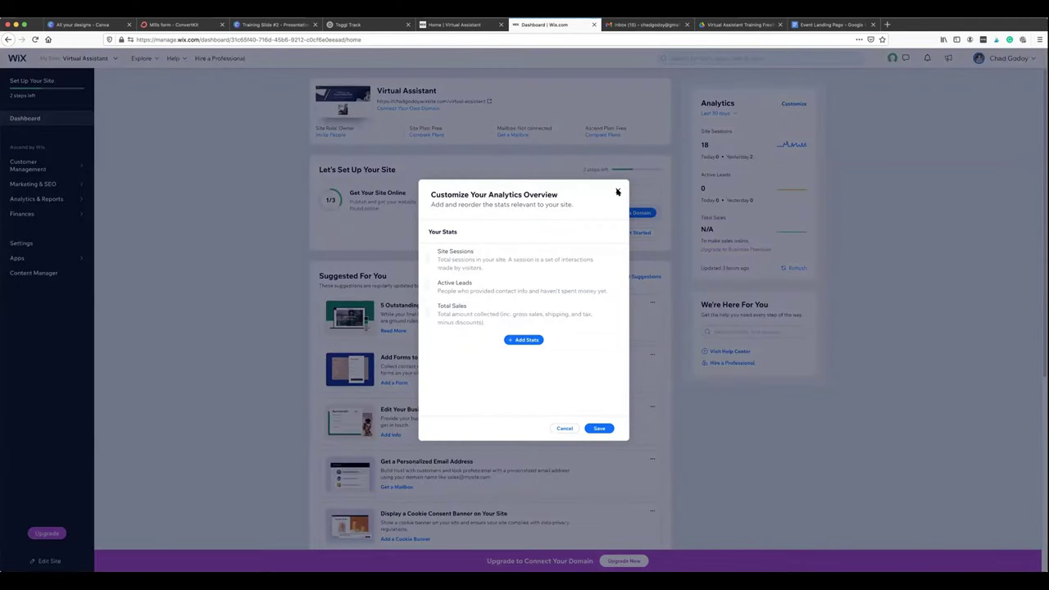
left_click(617, 192)
Visit Customer Management CRM Home, then return via Main Menu and reselect the Virtual Assistant site.
left_click(41, 164)
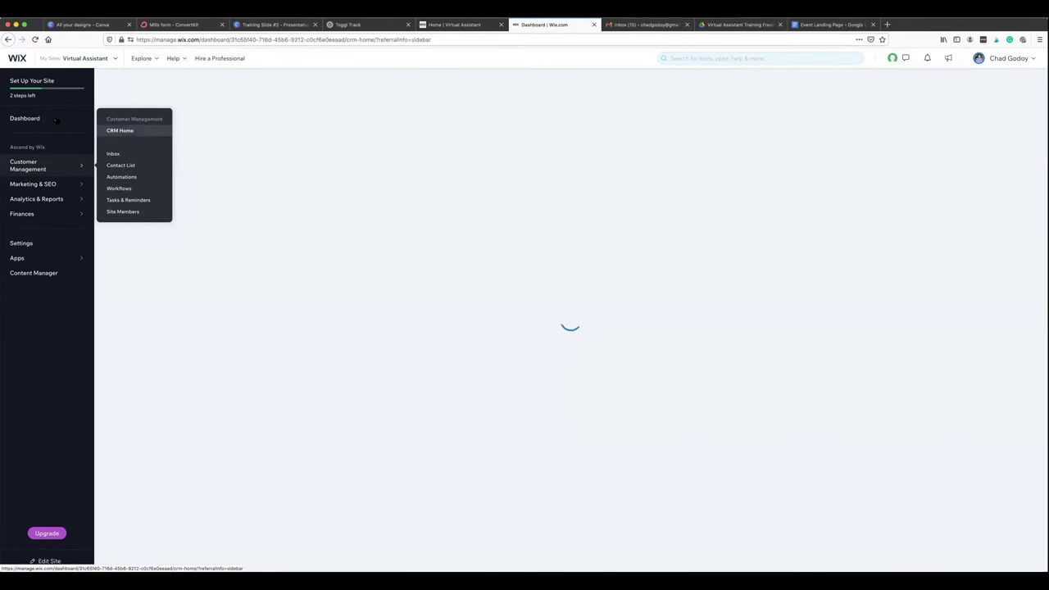
mouse_move(145, 61)
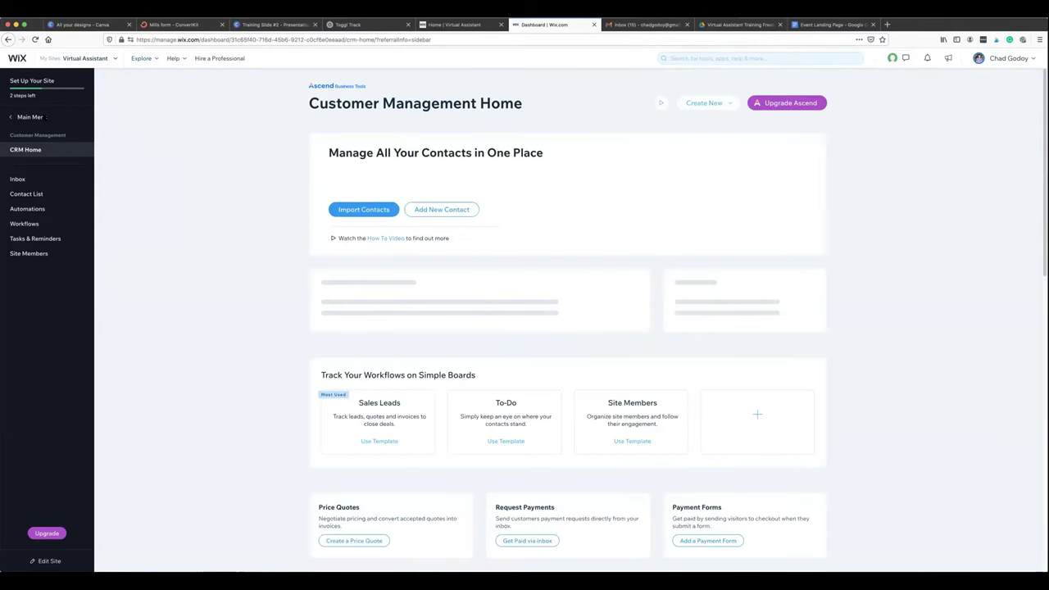
left_click(44, 117)
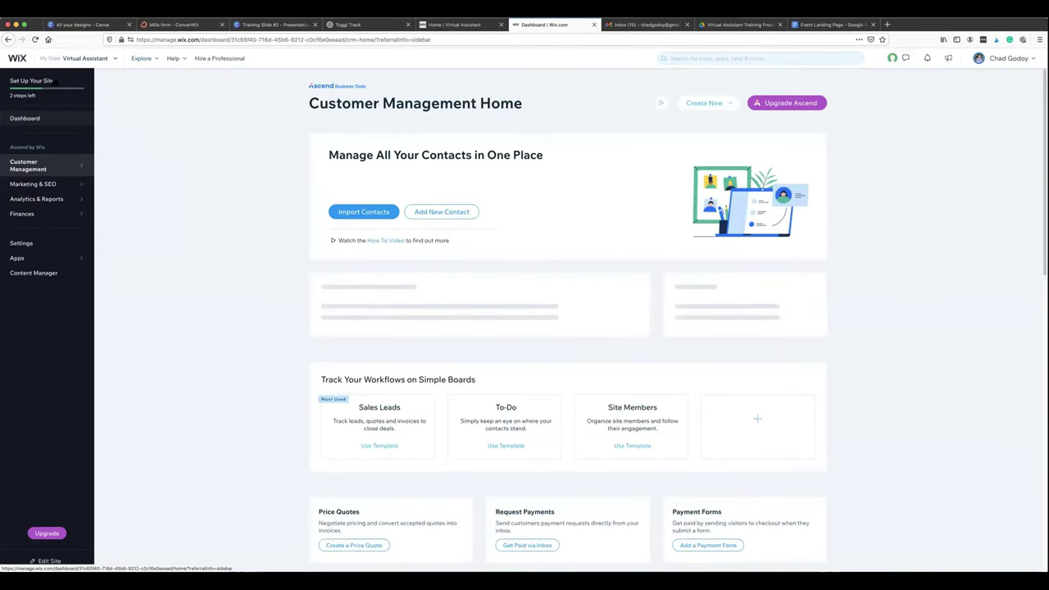
mouse_move(78, 58)
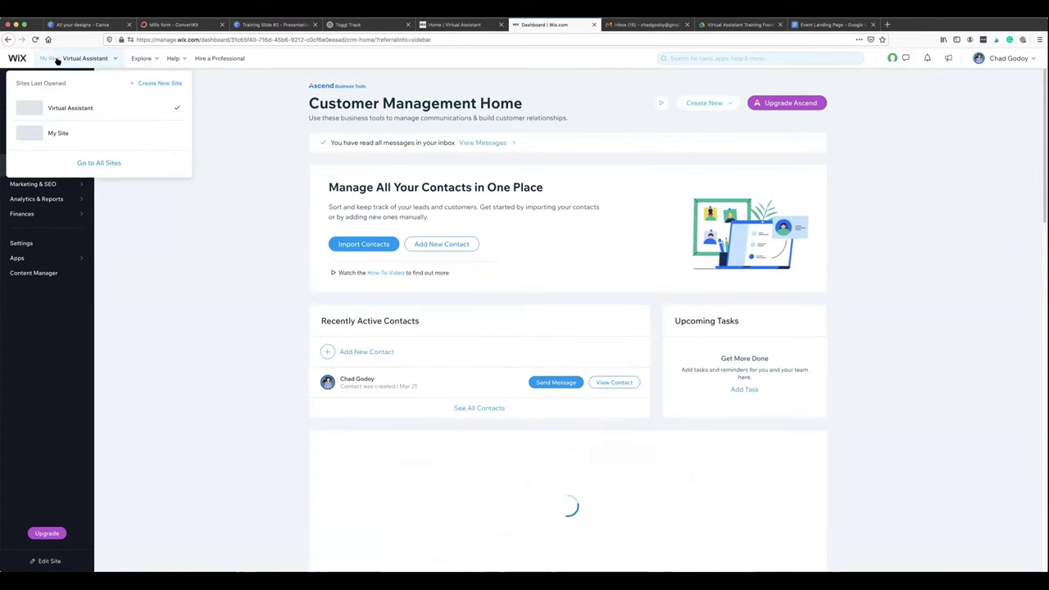
left_click(83, 109)
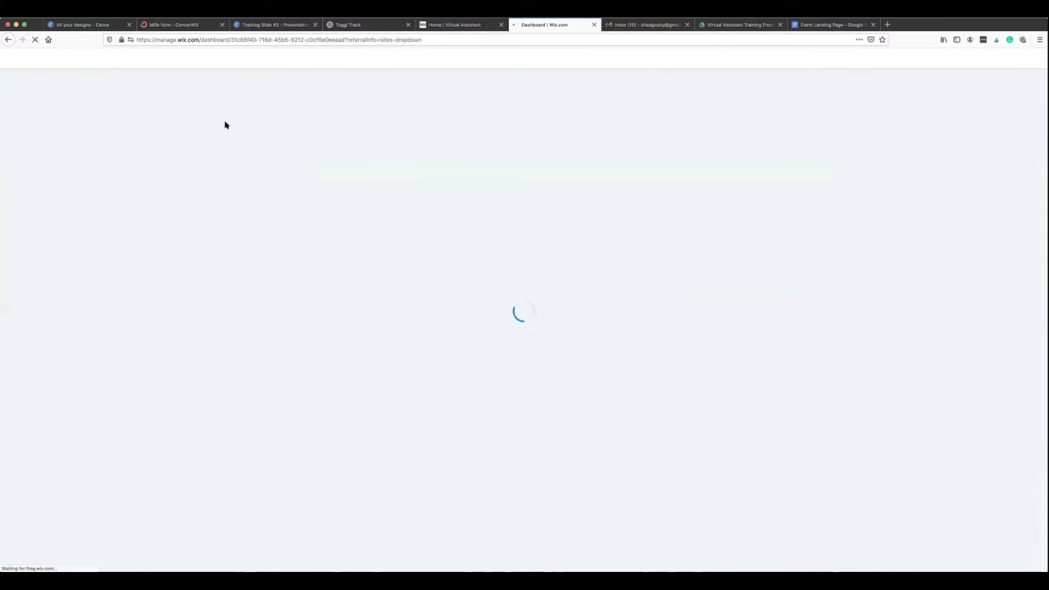
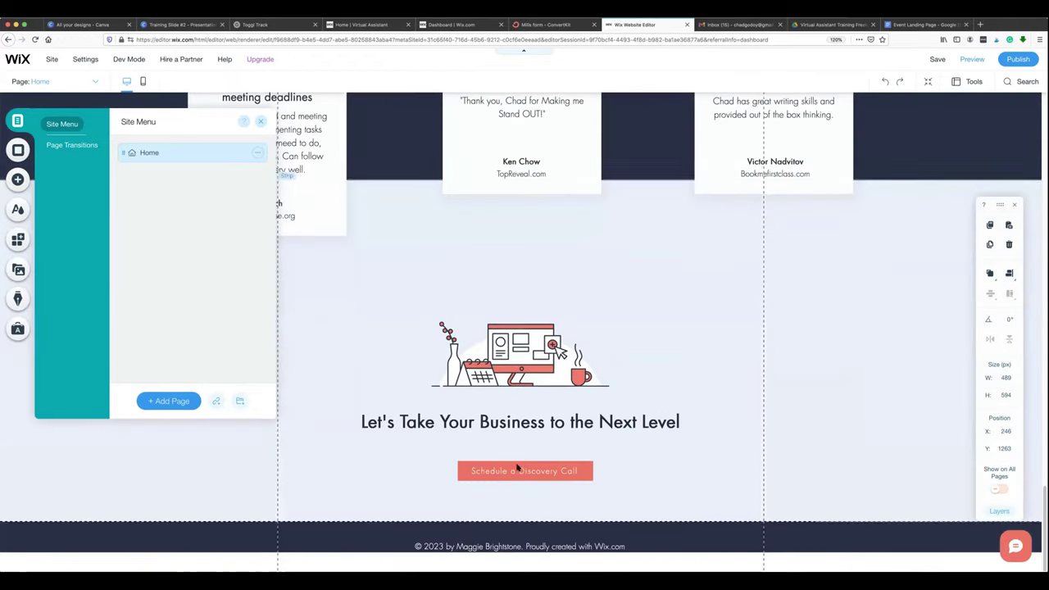
Browse the Add panel's Embed options, then switch to the Virtual Assistant site's dashboard.
scroll(521, 470, "up", 2)
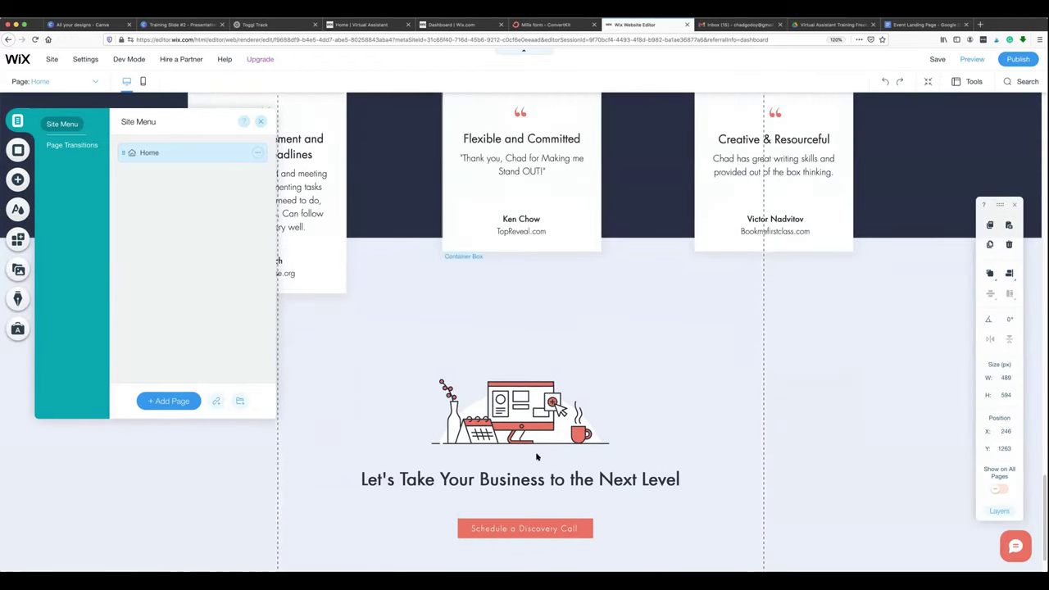
scroll(533, 468, "down", 2)
scroll(537, 467, "up", 10)
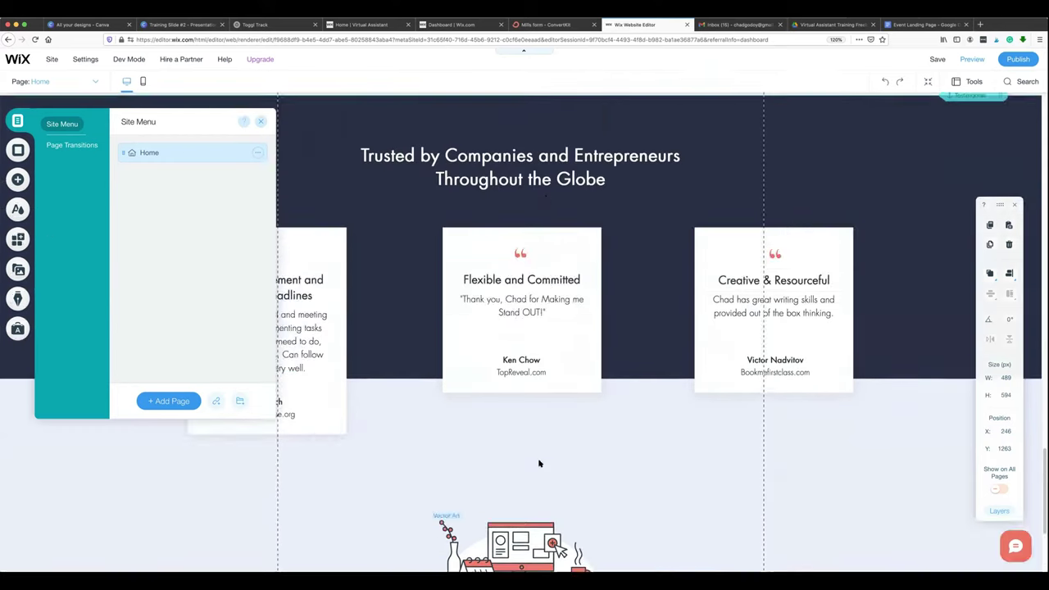
scroll(553, 449, "down", 10)
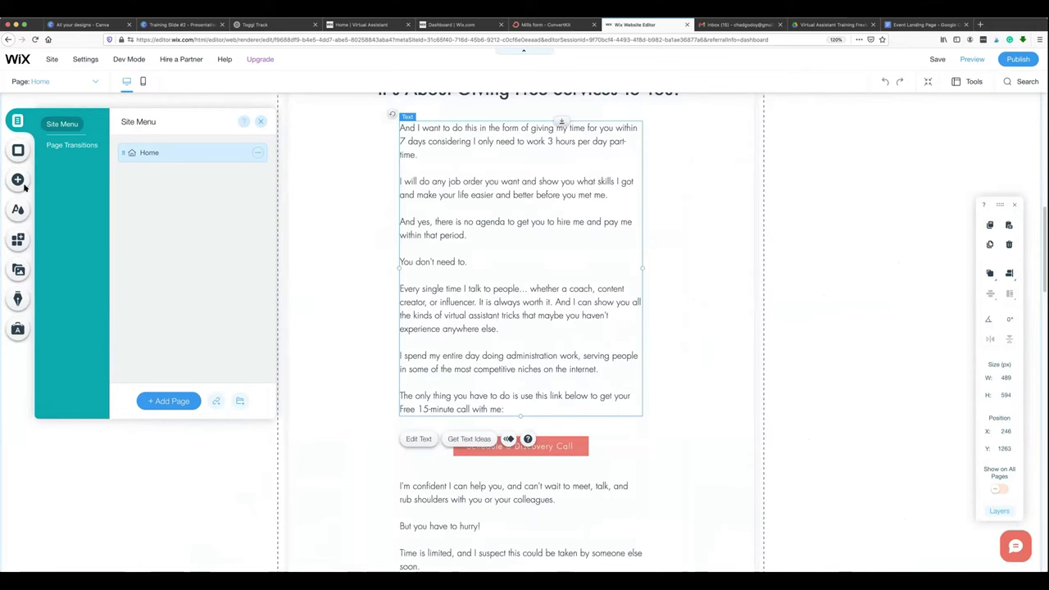
scroll(542, 313, "down", 2)
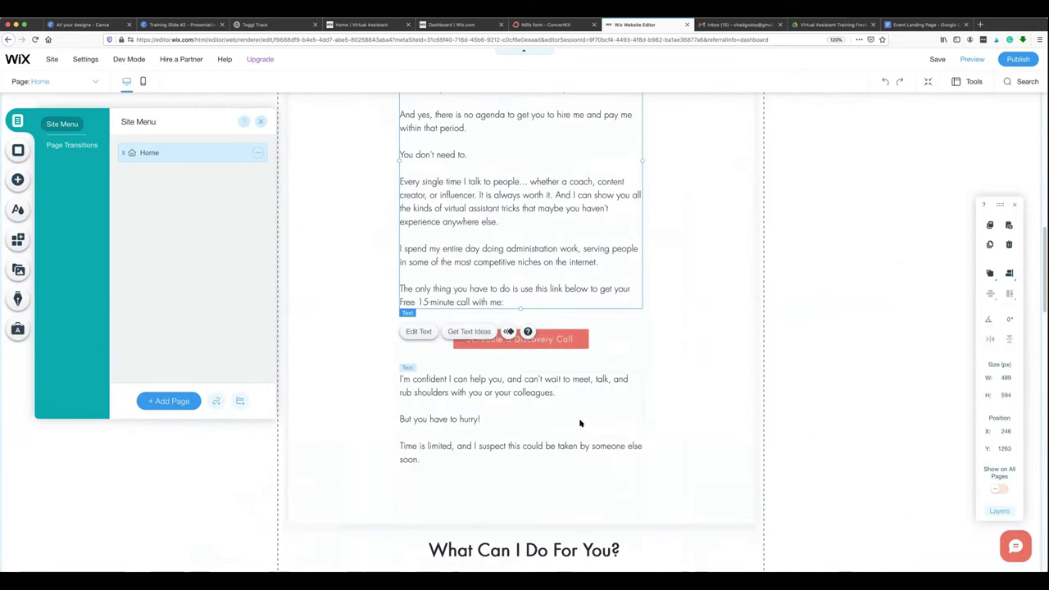
left_click(18, 181)
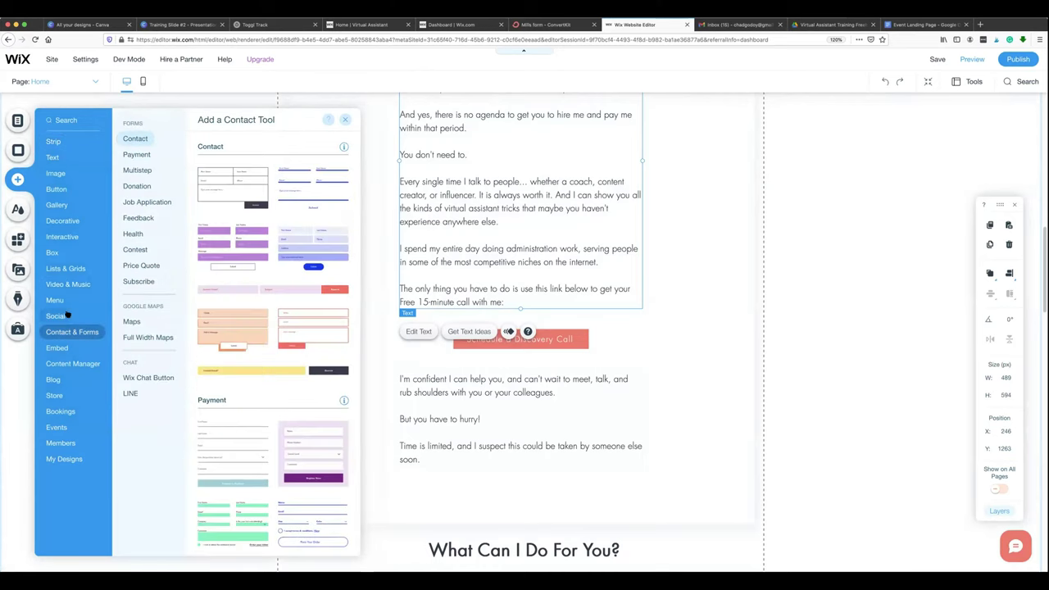
mouse_move(72, 265)
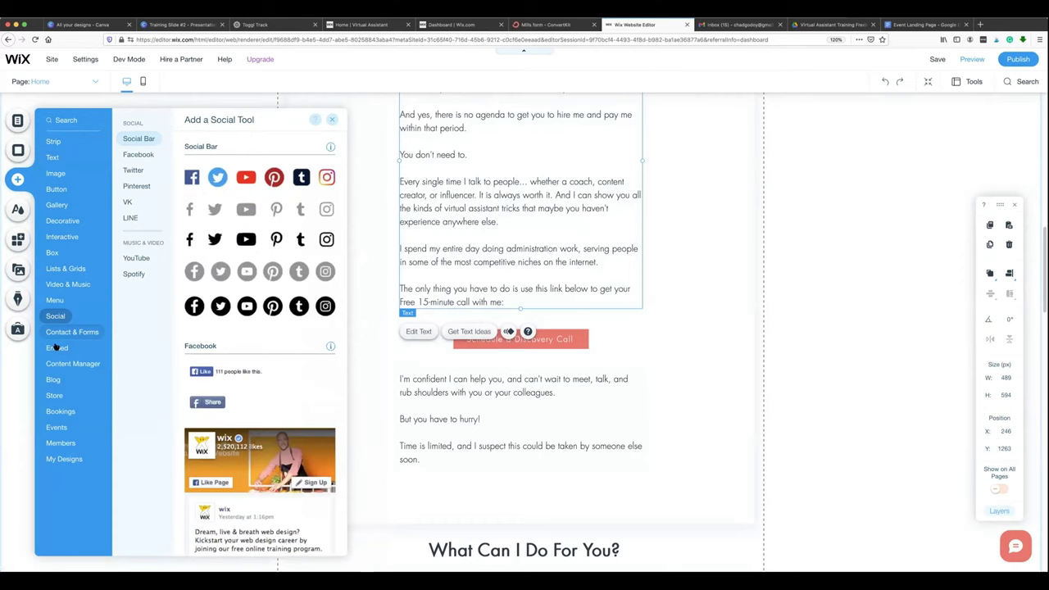
mouse_move(55, 348)
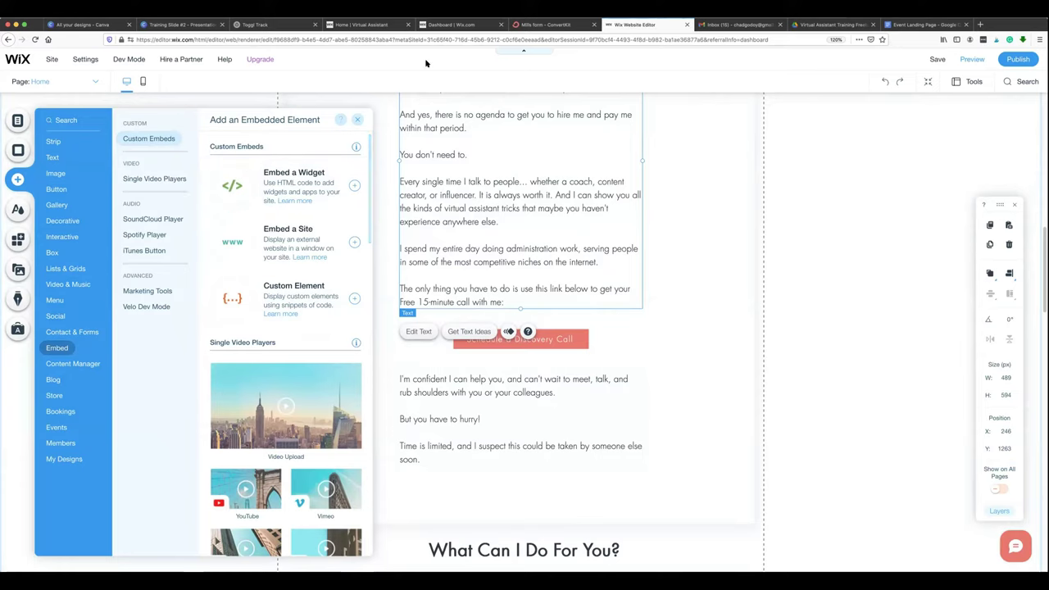
left_click(452, 24)
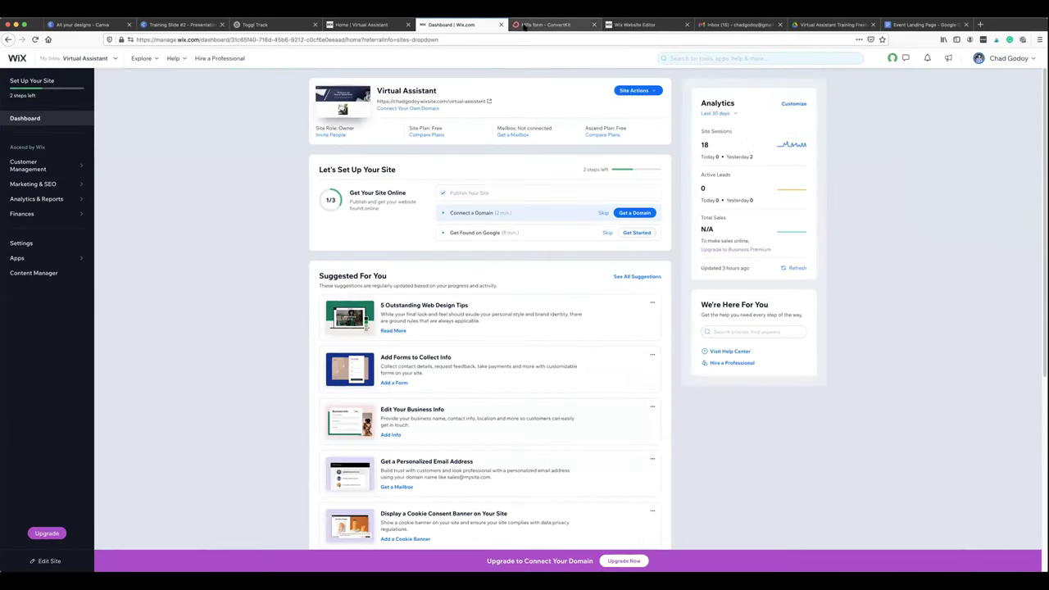
Show the Mills form's HTML embed code in ConvertKit, then return to the Wix editor.
left_click(545, 24)
left_click(846, 88)
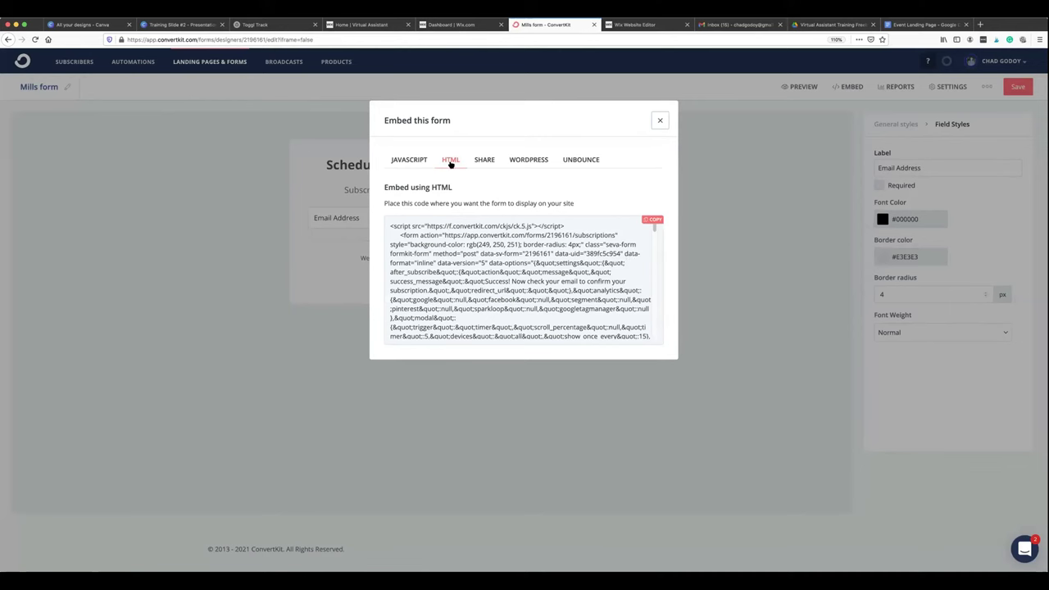
left_click(636, 26)
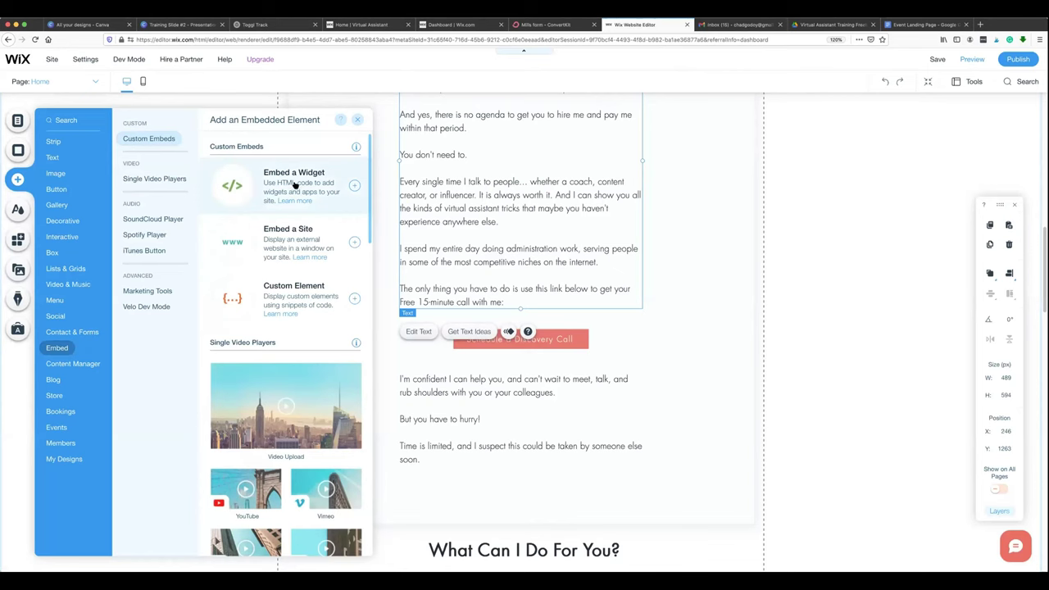
Add an Embed a Widget HTML element to the page, replacing a misplaced one.
left_click(350, 189)
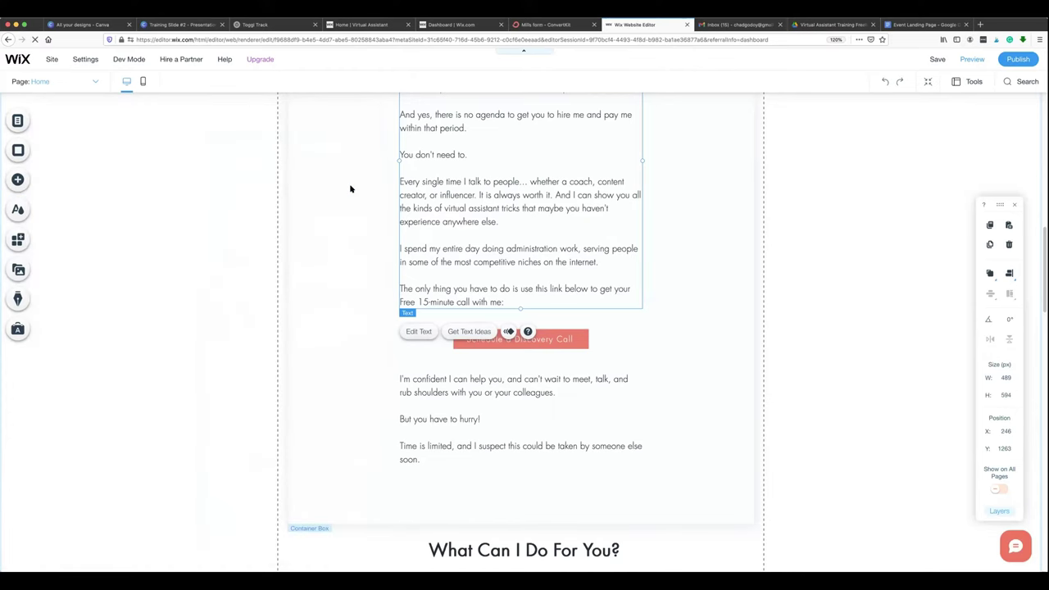
left_click_drag(513, 293, 482, 299)
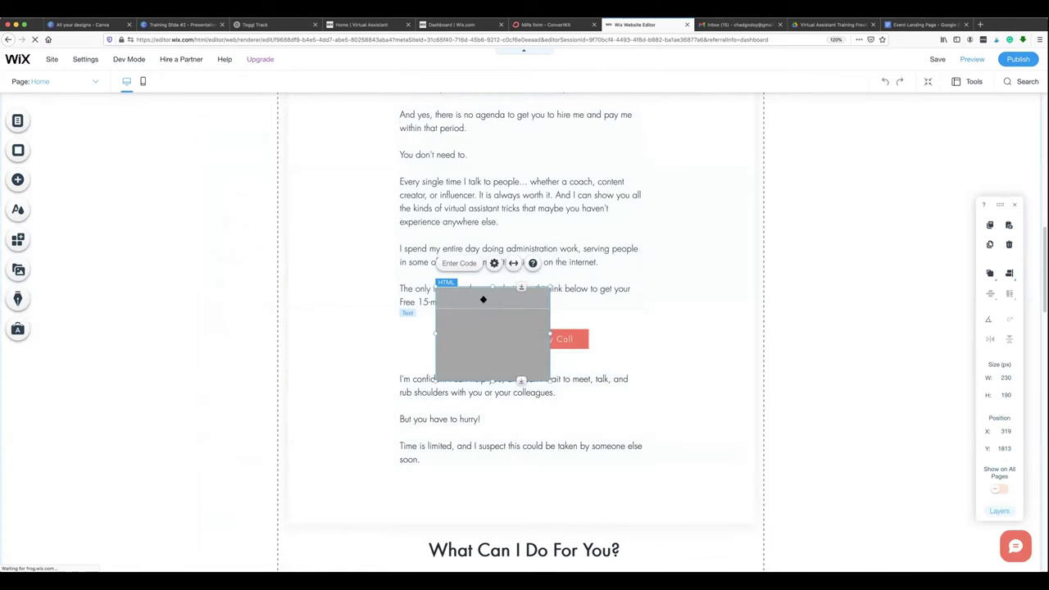
key("Delete")
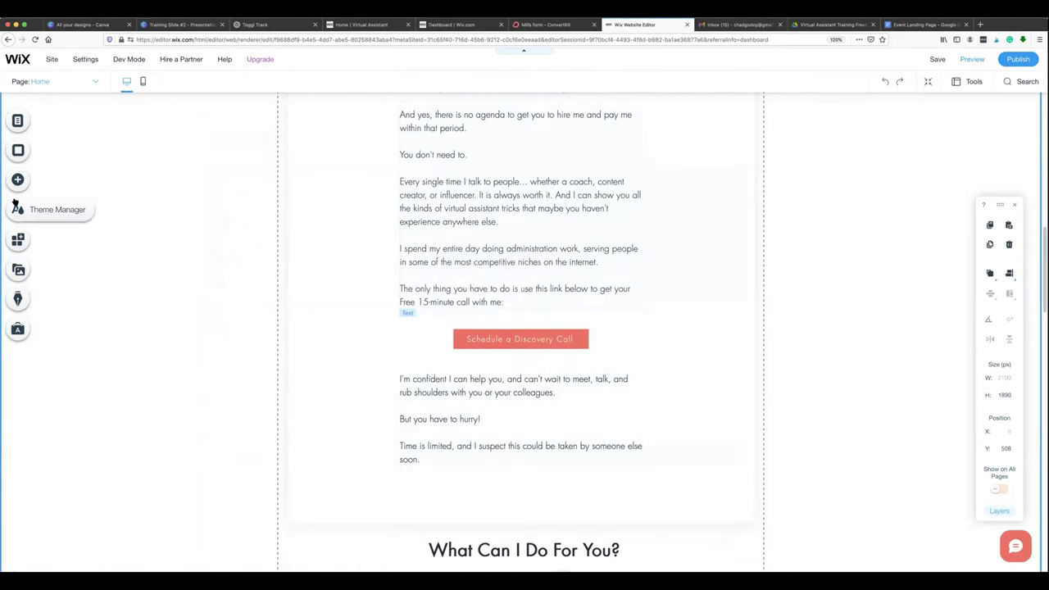
left_click(18, 180)
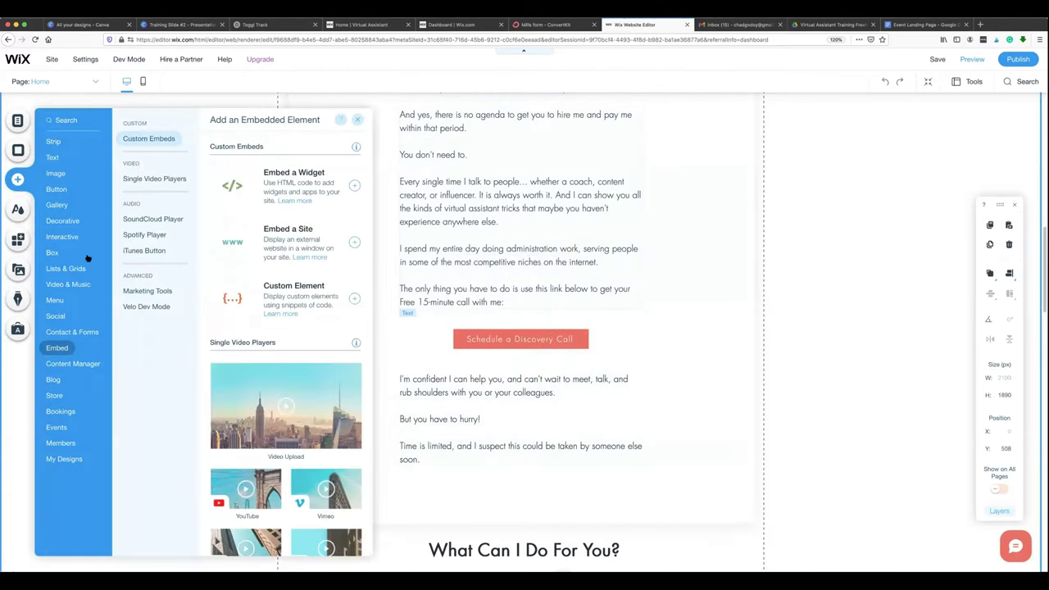
left_click(354, 187)
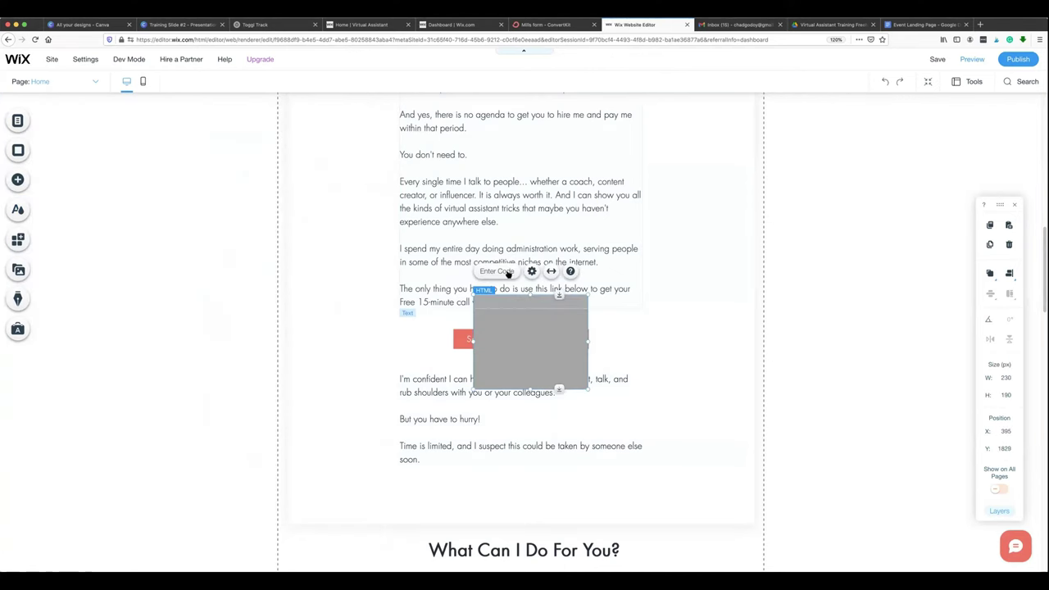
left_click(510, 272)
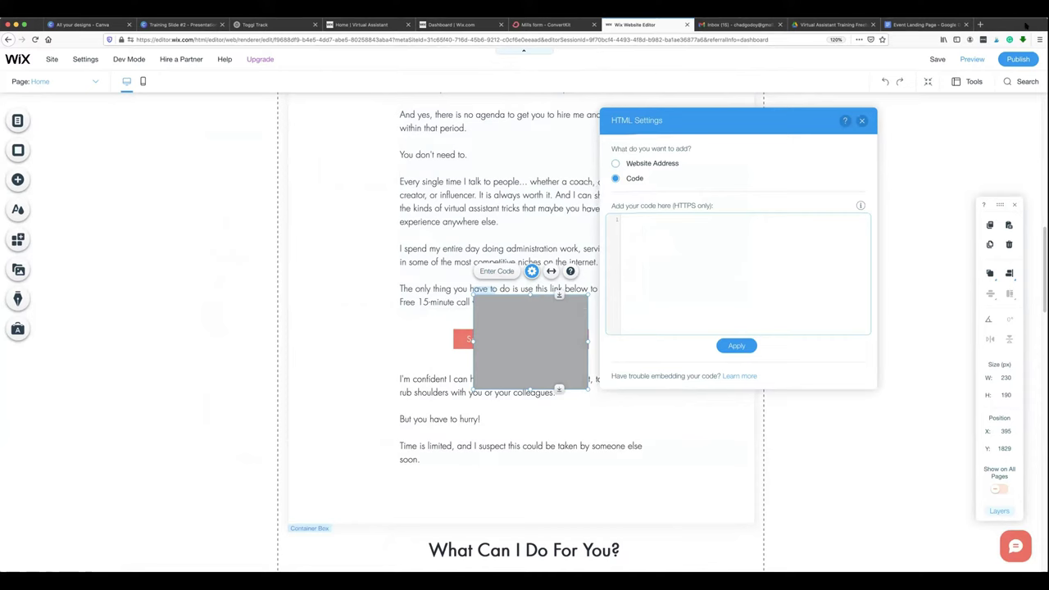
Copy all of ConvertKit's Mills form embed code and paste it into the widget's code box.
left_click(545, 25)
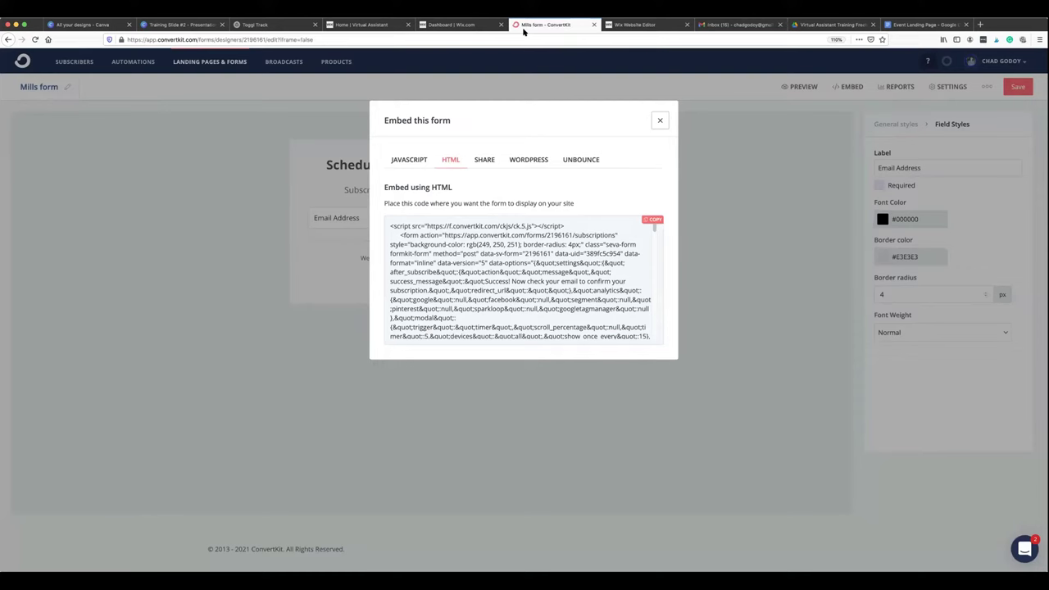
triple_click(470, 249)
key("super+a")
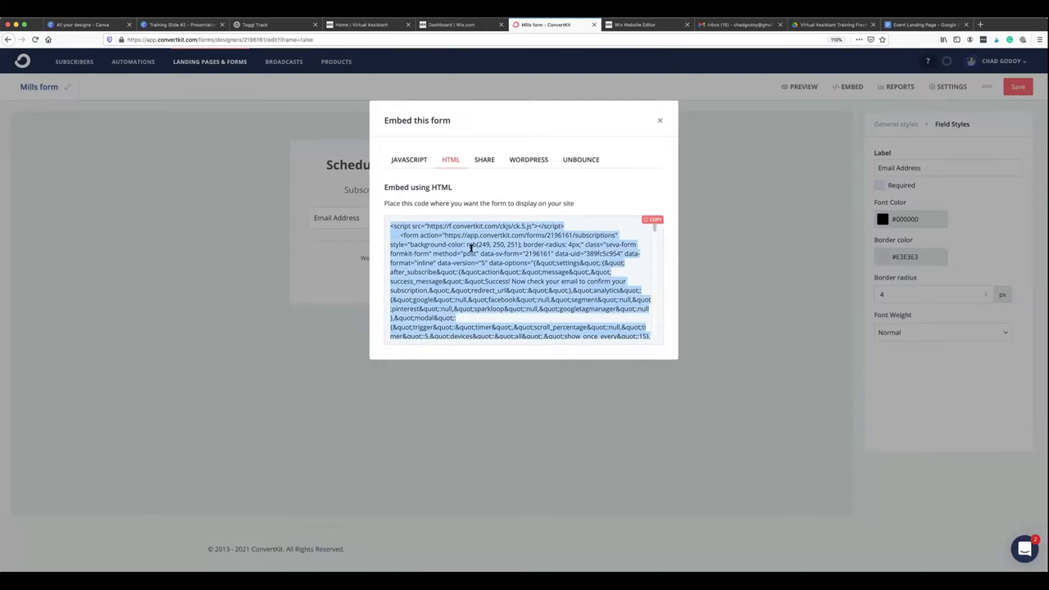
left_click(652, 219)
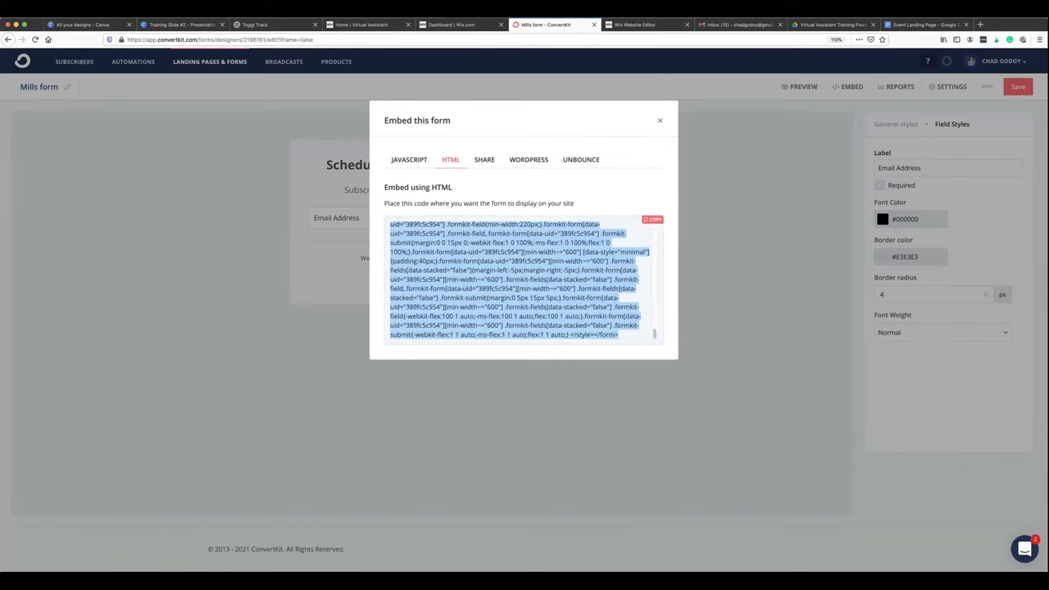
left_click(632, 25)
left_click(637, 253)
key("super+v")
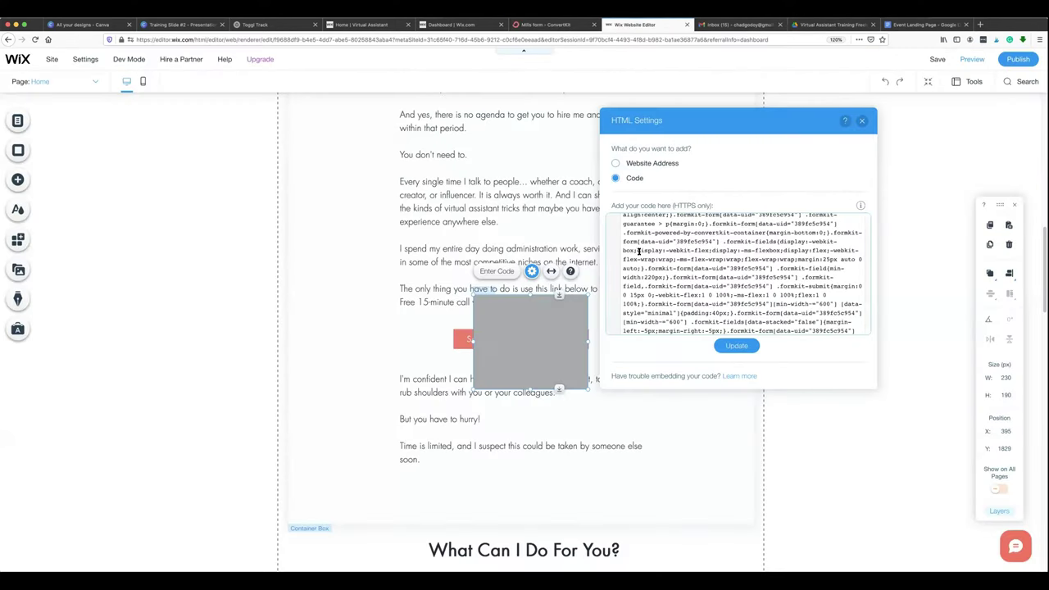
Apply the pasted code, then move the embedded form down and enlarge it to show fully.
left_click(737, 346)
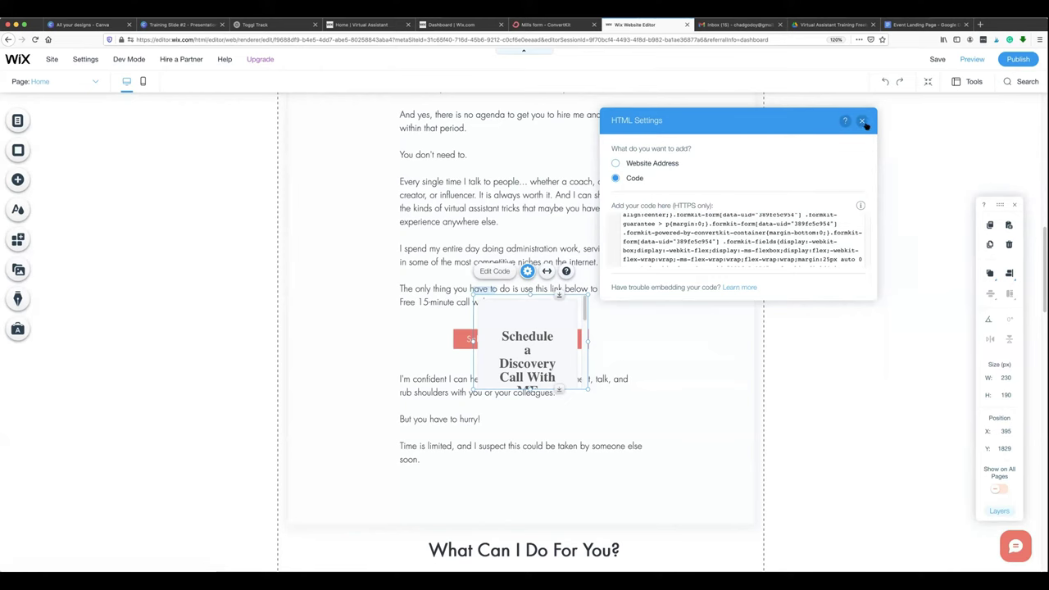
left_click(575, 342)
left_click_drag(457, 375, 499, 433)
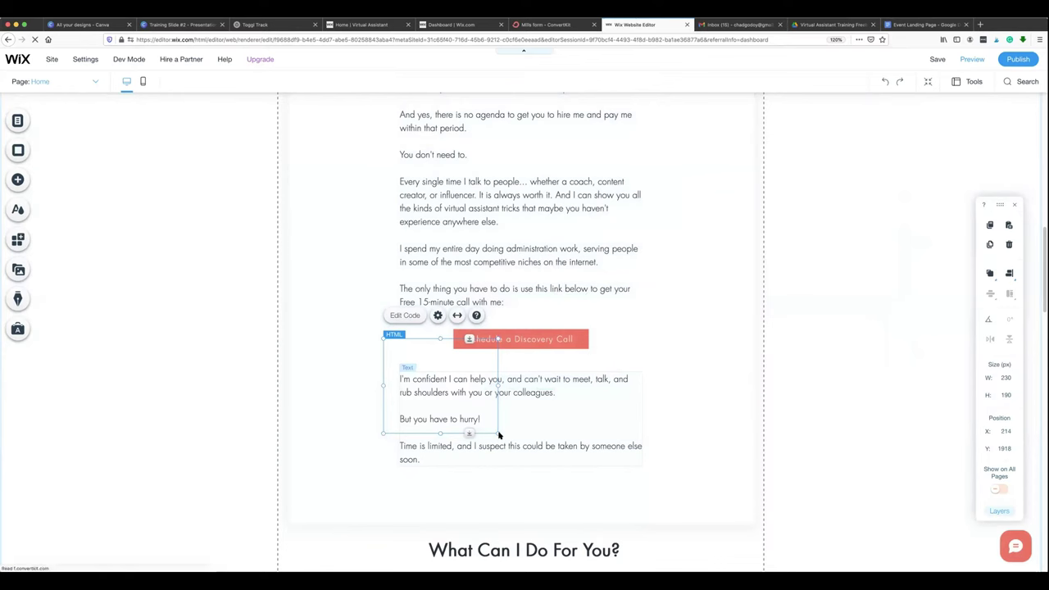
left_click(490, 423)
left_click(494, 429)
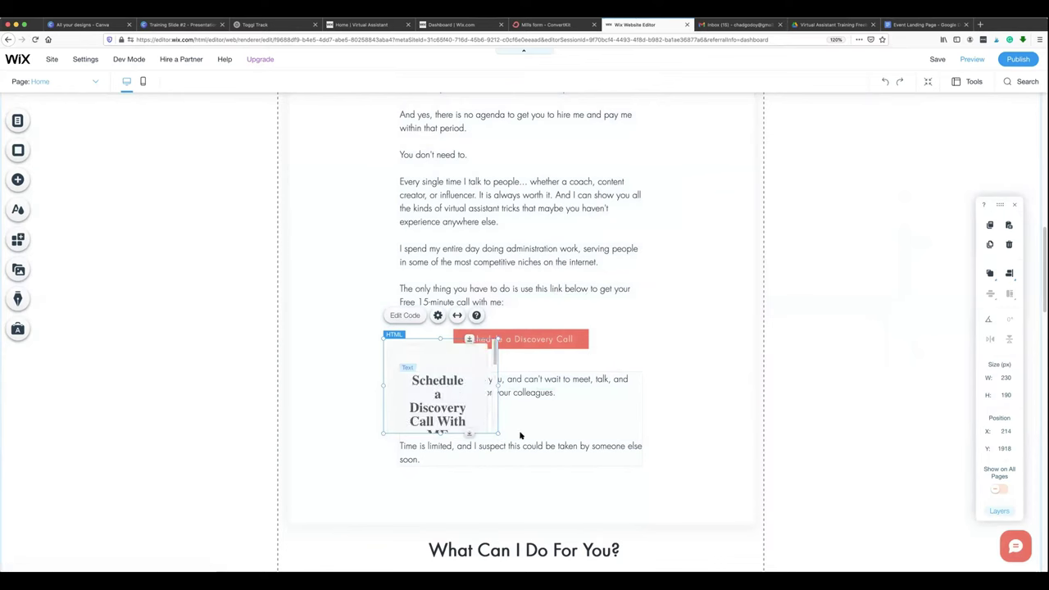
left_click_drag(677, 425, 714, 516)
Make the container taller and centre the resized signup form beneath the closing paragraph.
scroll(688, 400, "down", 3)
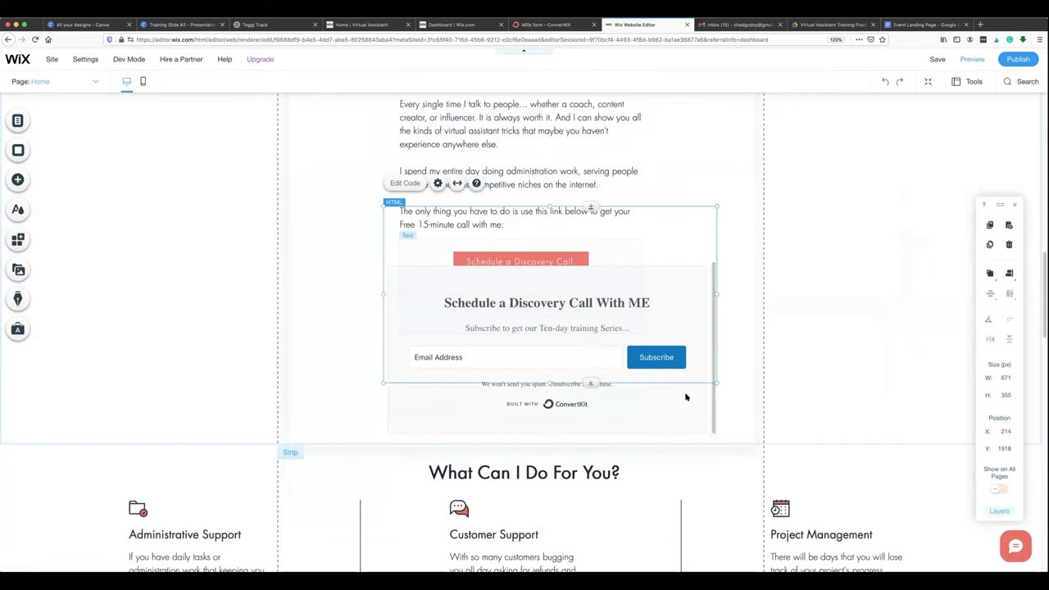
left_click(313, 350)
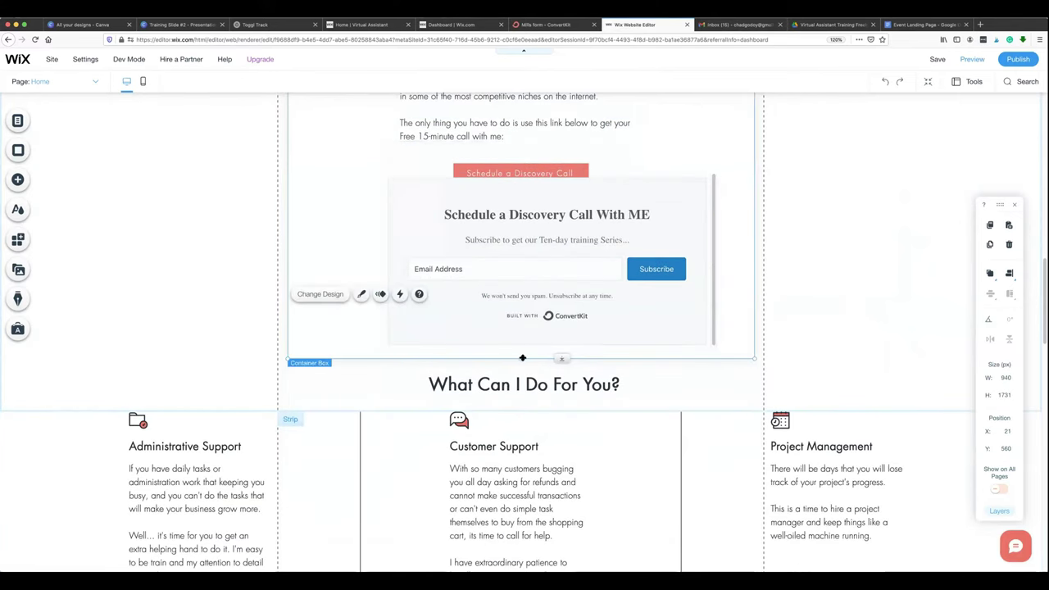
left_click_drag(562, 358, 566, 569)
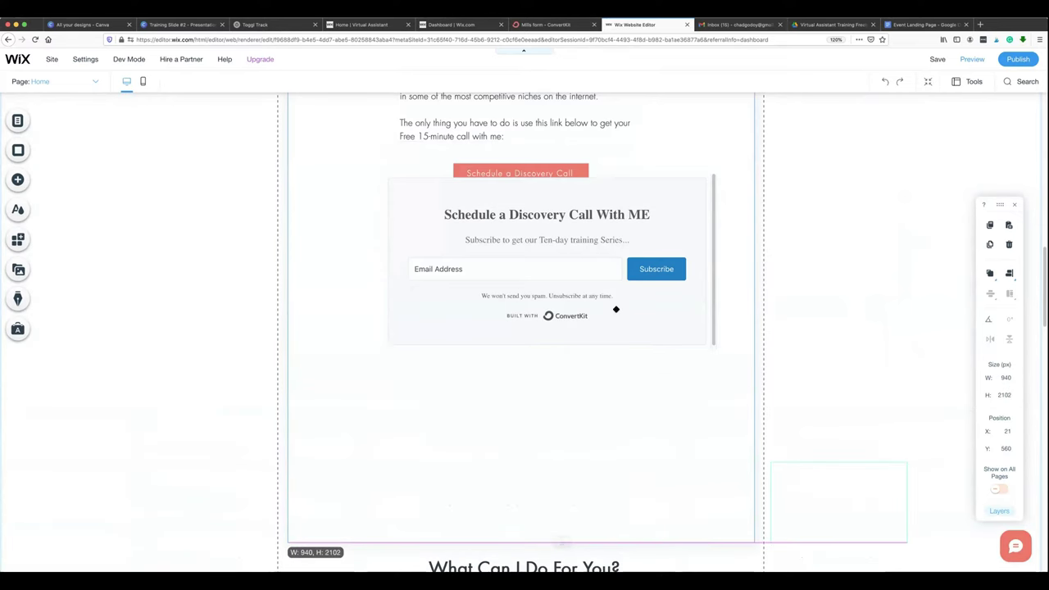
left_click(620, 348)
left_click_drag(619, 348, 565, 443)
scroll(635, 467, "down", 1)
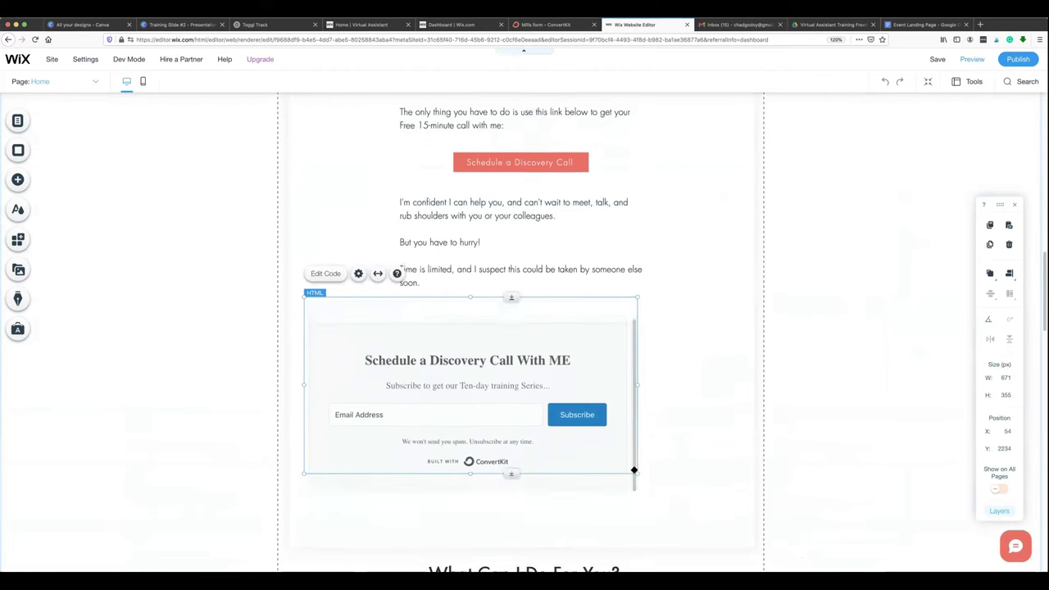
left_click_drag(638, 473, 667, 478)
left_click_drag(558, 339, 594, 338)
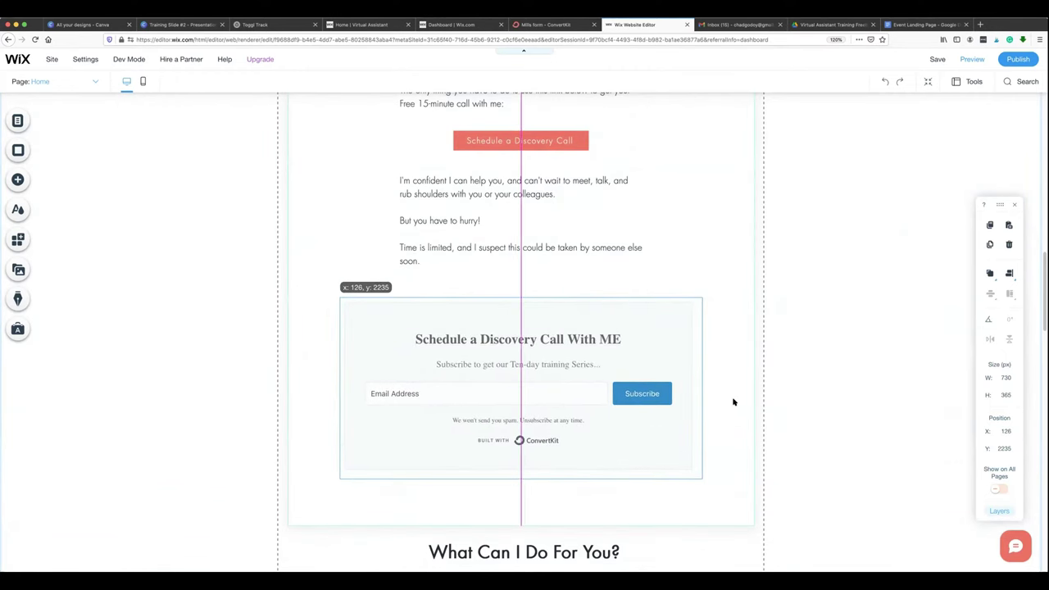
left_click_drag(700, 386, 699, 386)
left_click_drag(566, 314, 564, 317)
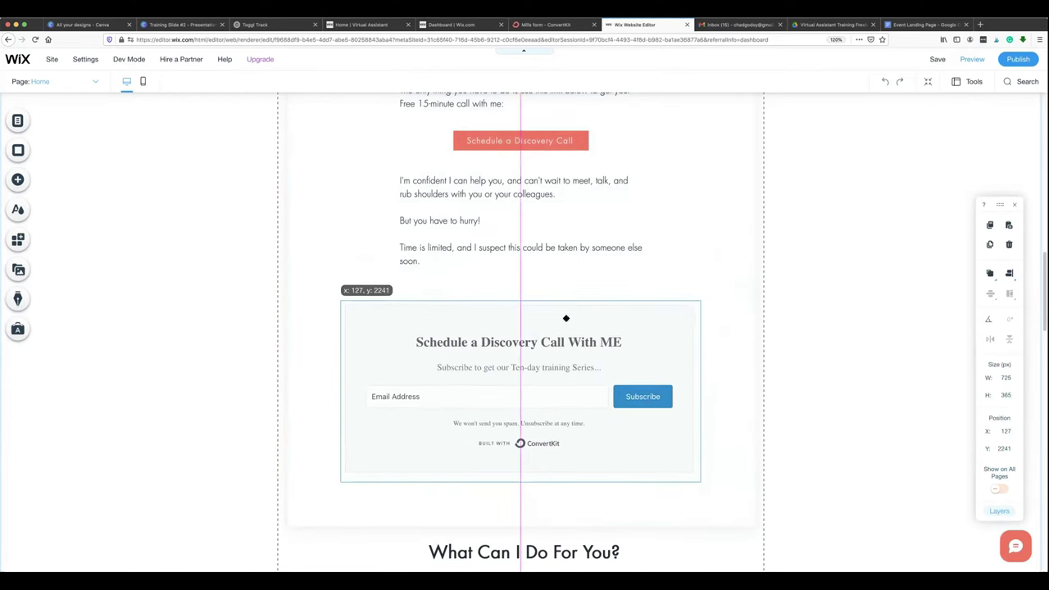
Check the container and page strip holding the form, then save the site.
left_click(654, 257)
scroll(623, 352, "up", 1)
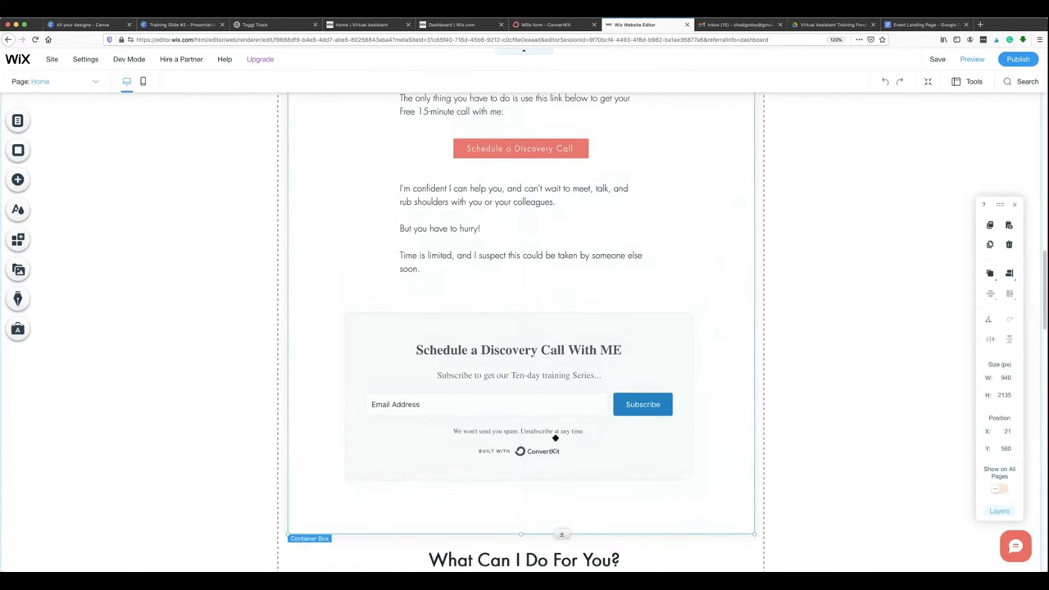
left_click(860, 155)
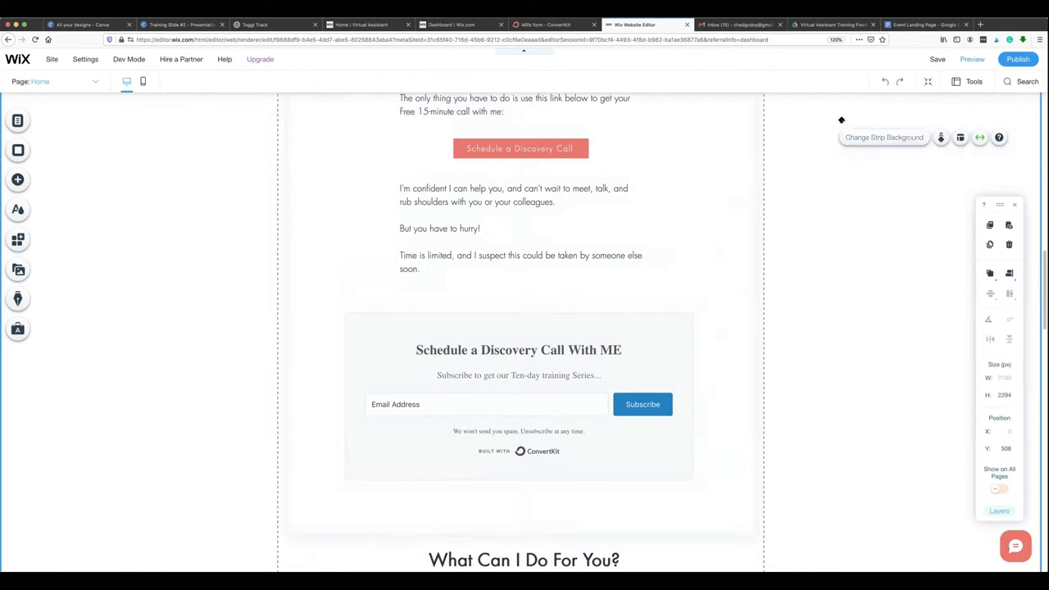
left_click(938, 60)
Preview the site, inspect the embedded form, and follow the Schedule a Discovery Call link.
left_click(969, 59)
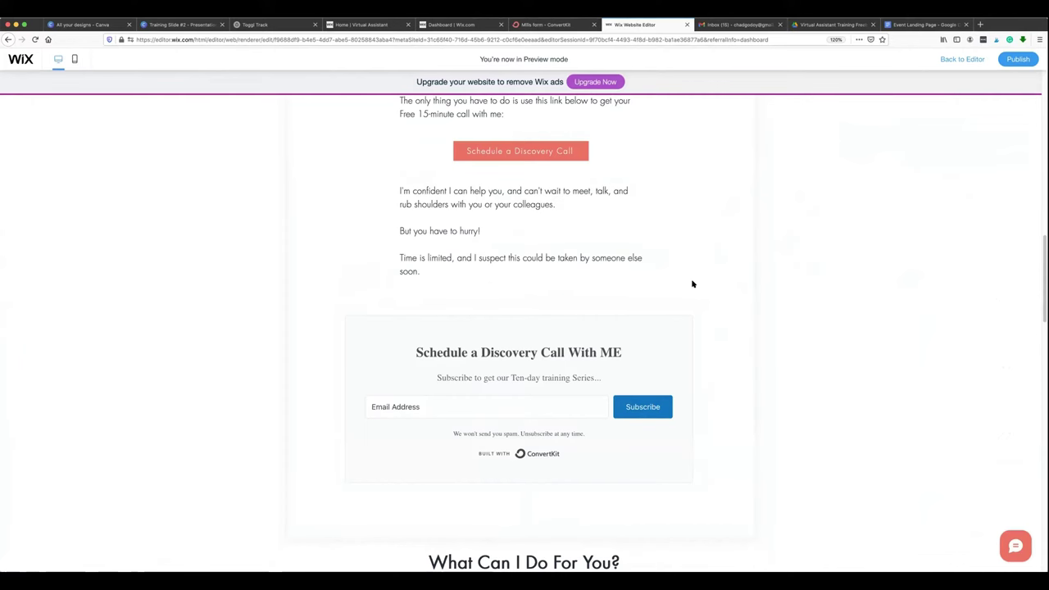
scroll(693, 283, "up", 1)
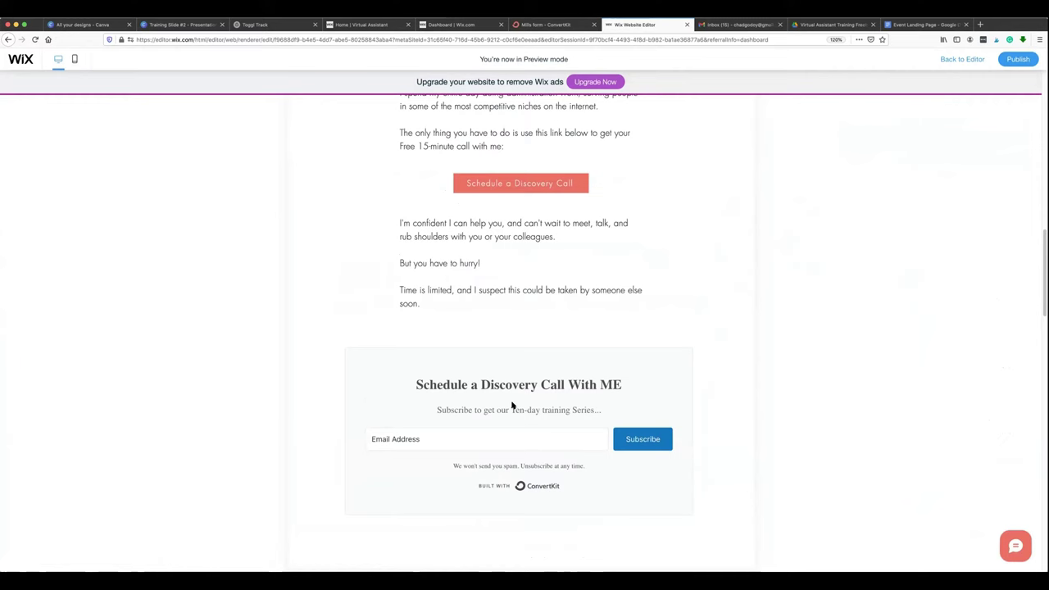
scroll(455, 353, "up", 1)
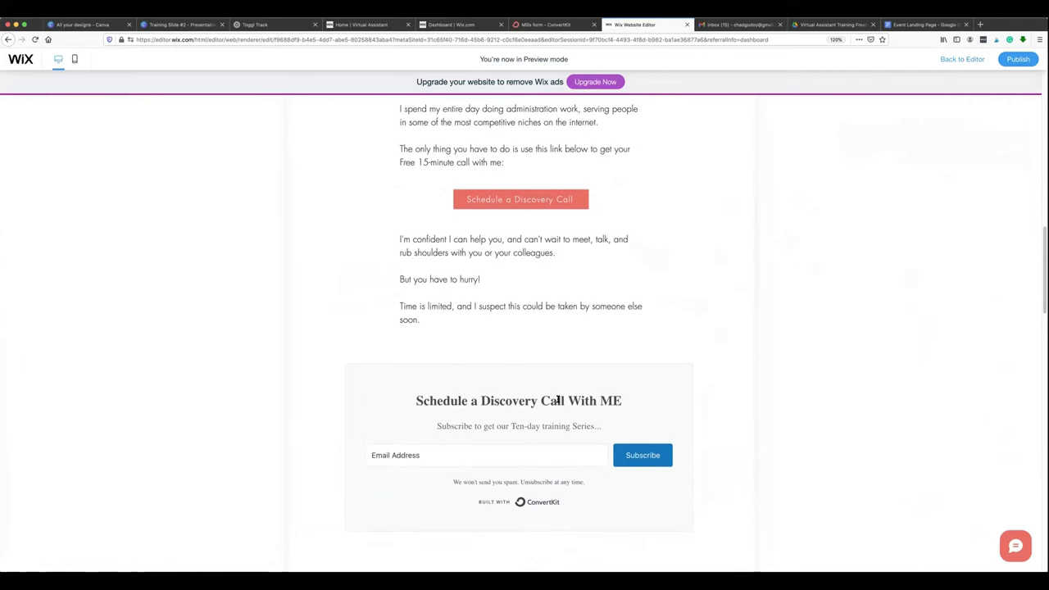
left_click_drag(417, 426, 677, 396)
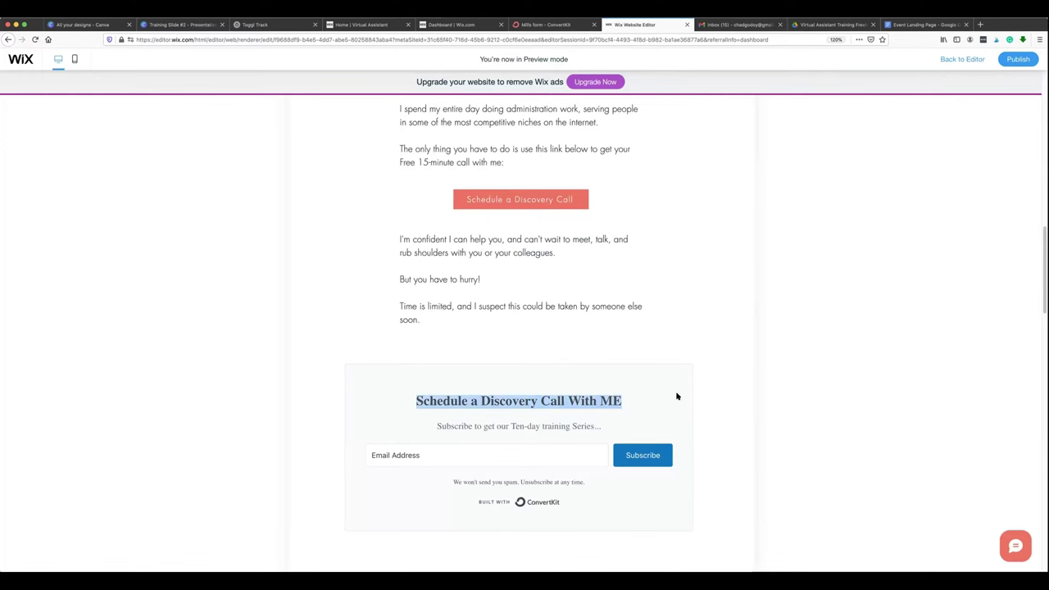
scroll(585, 355, "up", 1)
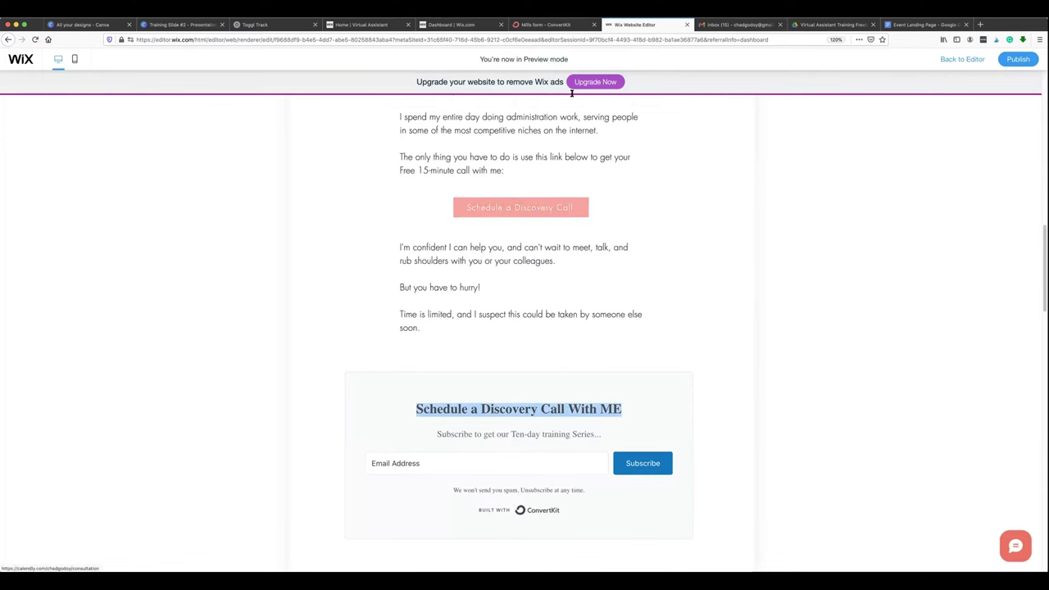
left_click(526, 207)
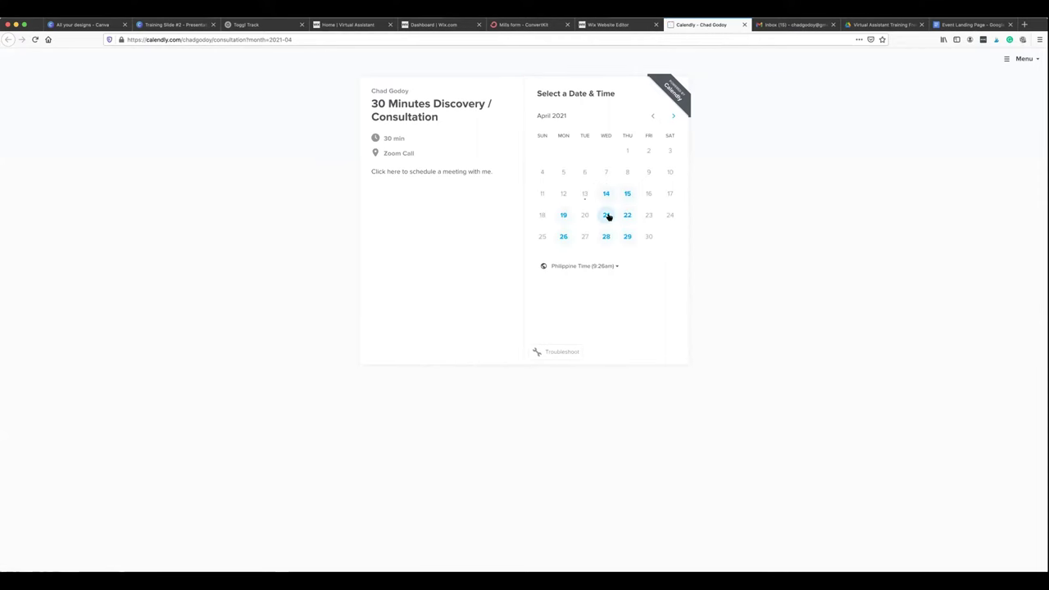
Check April 21 time slots on the Calendly booking page, then return to the preview.
left_click(607, 216)
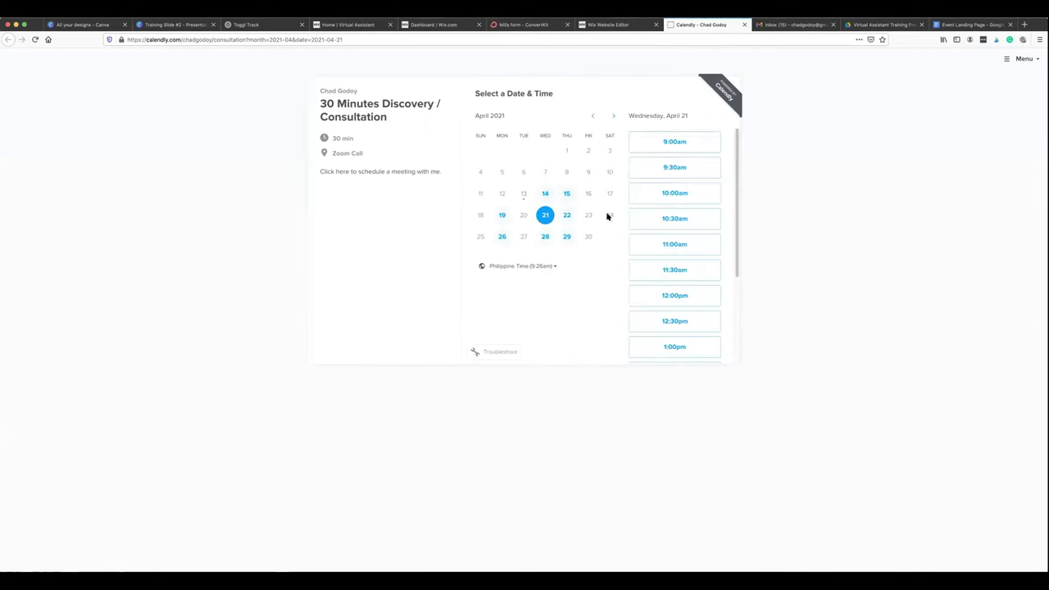
left_click(616, 25)
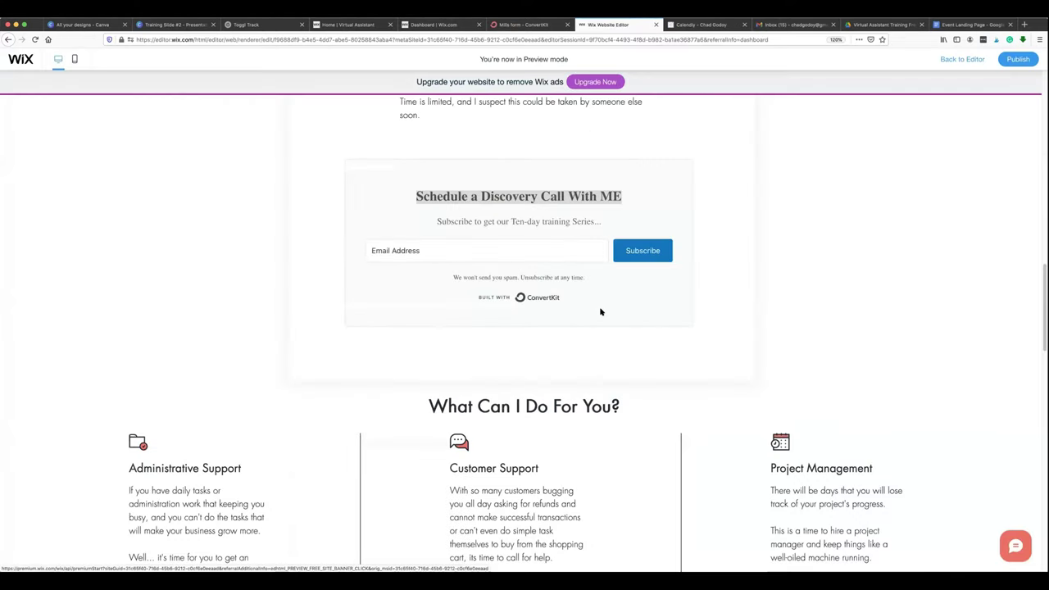
Enter a test email address in the preview form's Email Address field and subscribe.
left_click(504, 296)
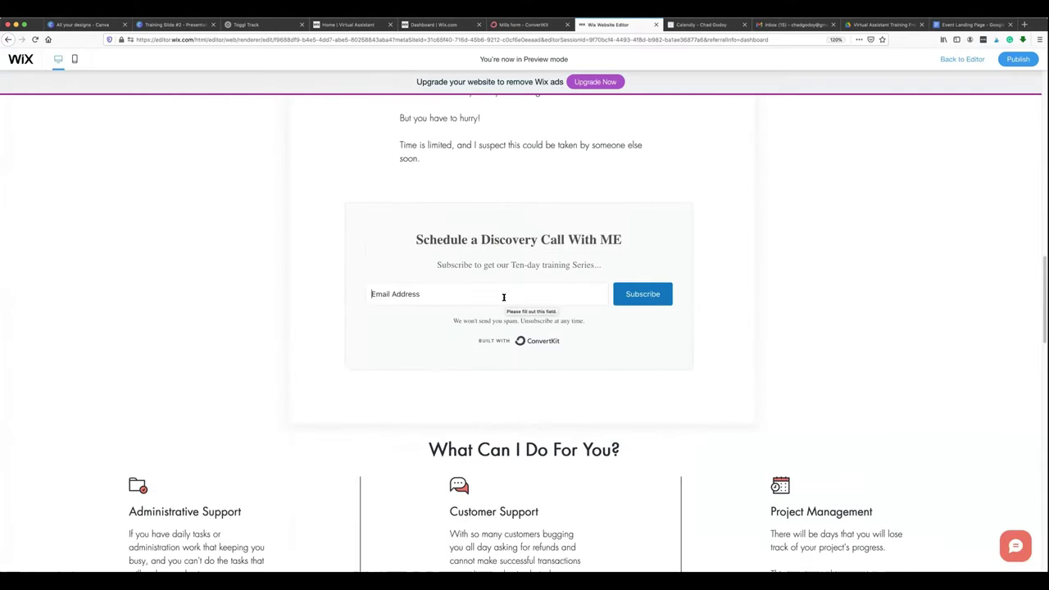
scroll(676, 241, "up", 1)
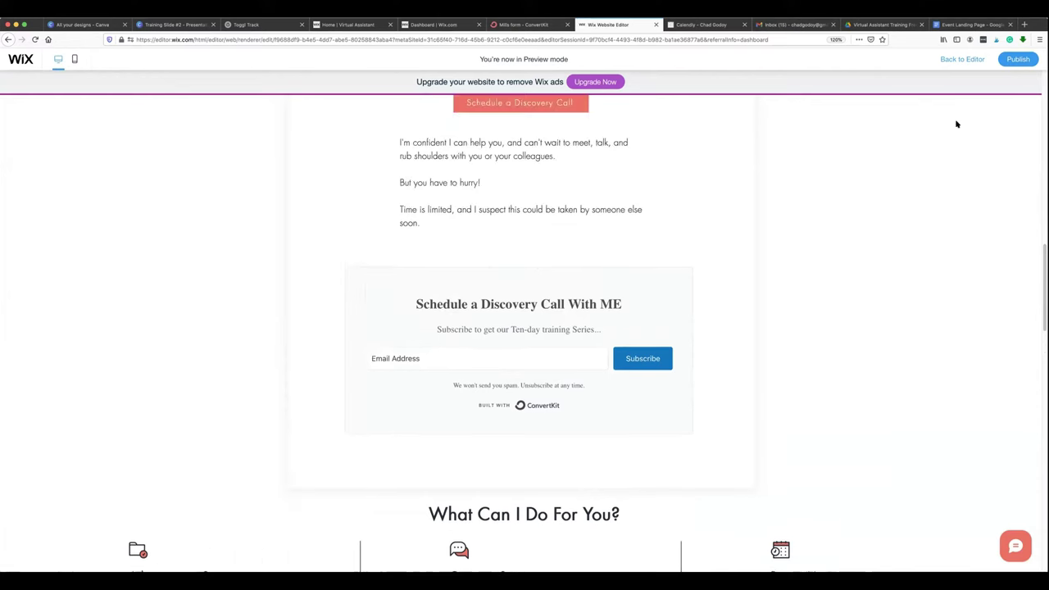
left_click(500, 353)
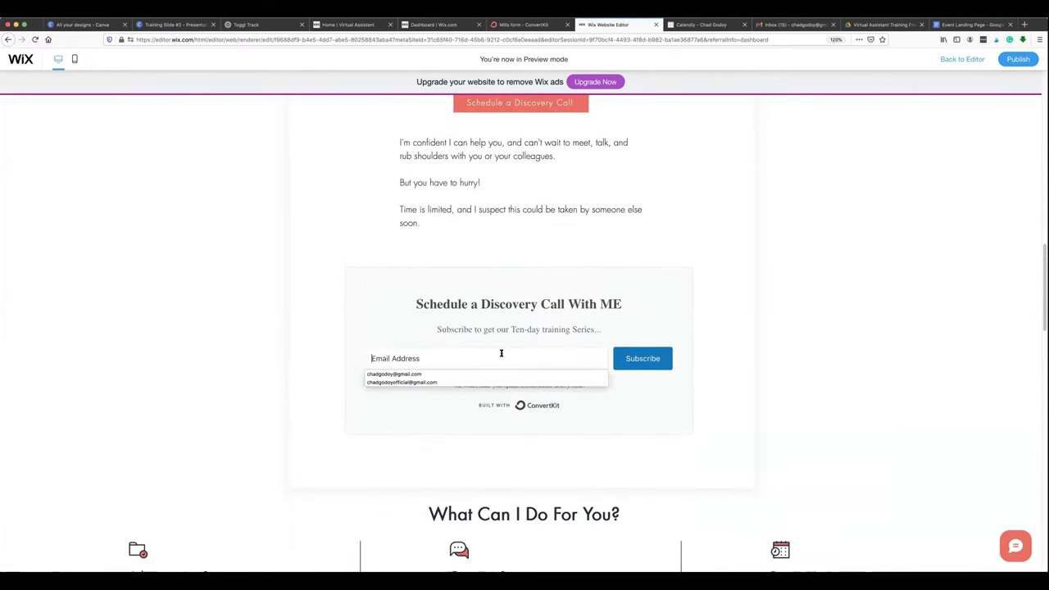
type("cgh")
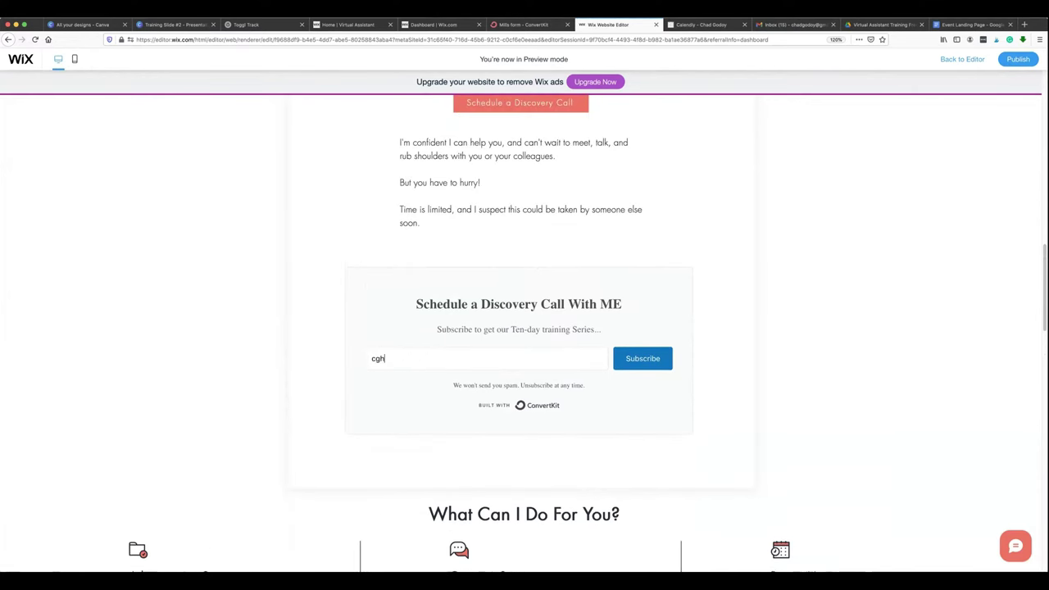
type("adgodoy")
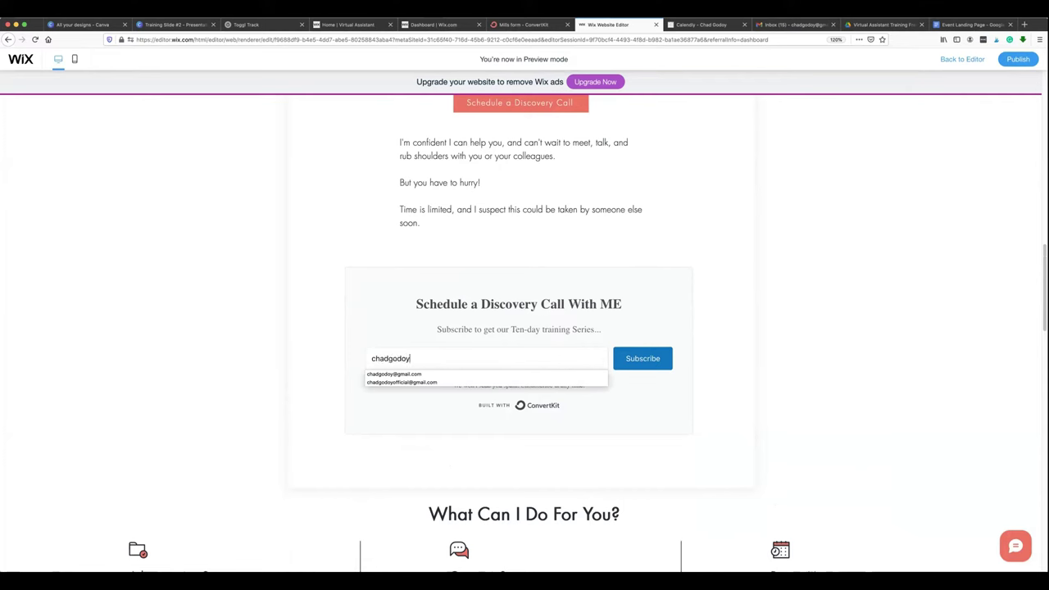
key("super+a")
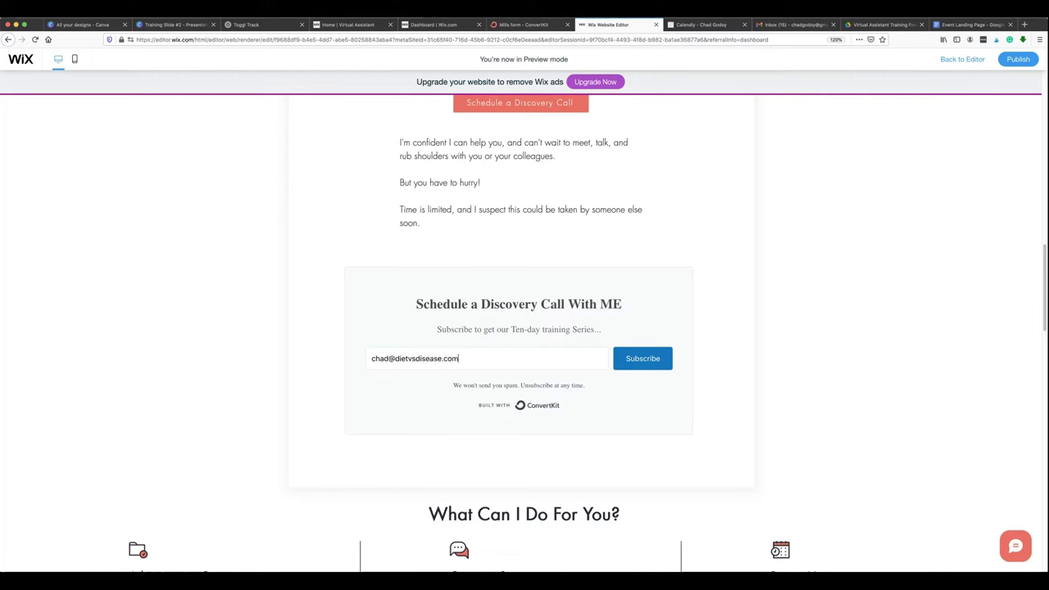
left_click(644, 368)
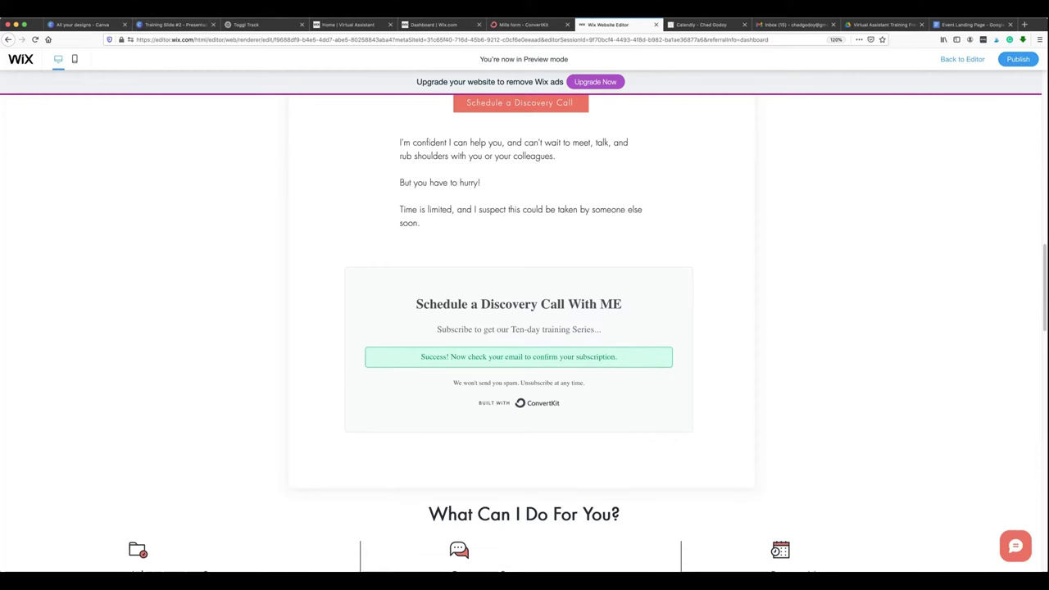
left_click(1024, 25)
Open the Gmail inbox in a new tab, then go back to the site preview.
type("gm")
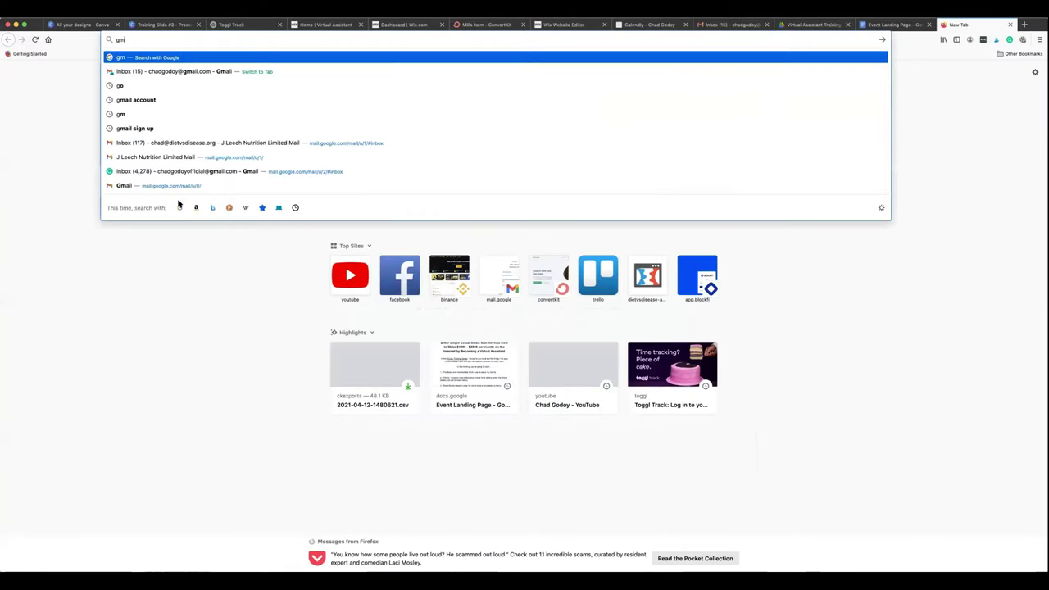
left_click(162, 172)
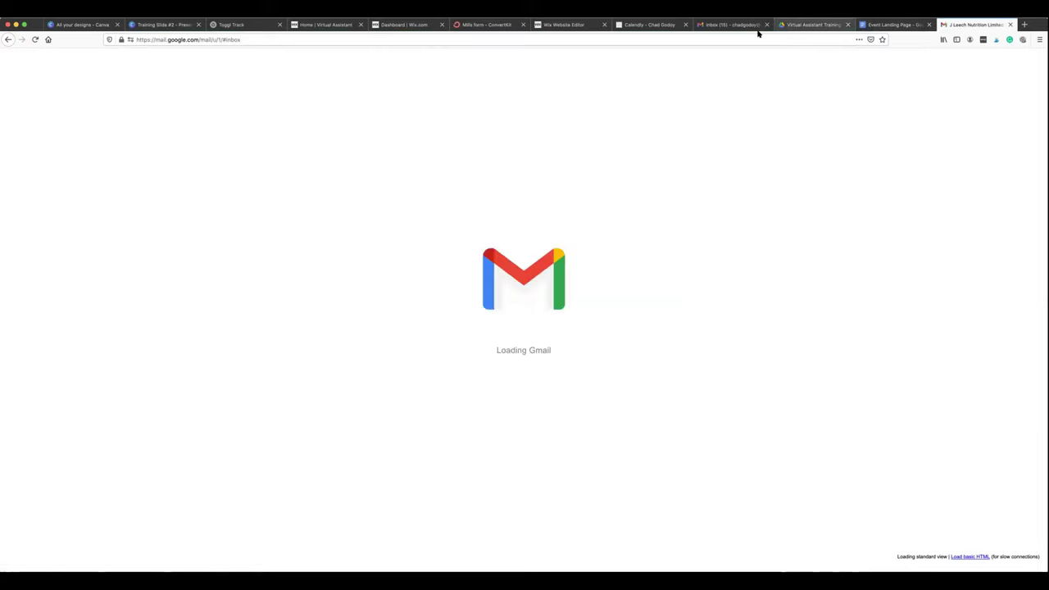
left_click(653, 27)
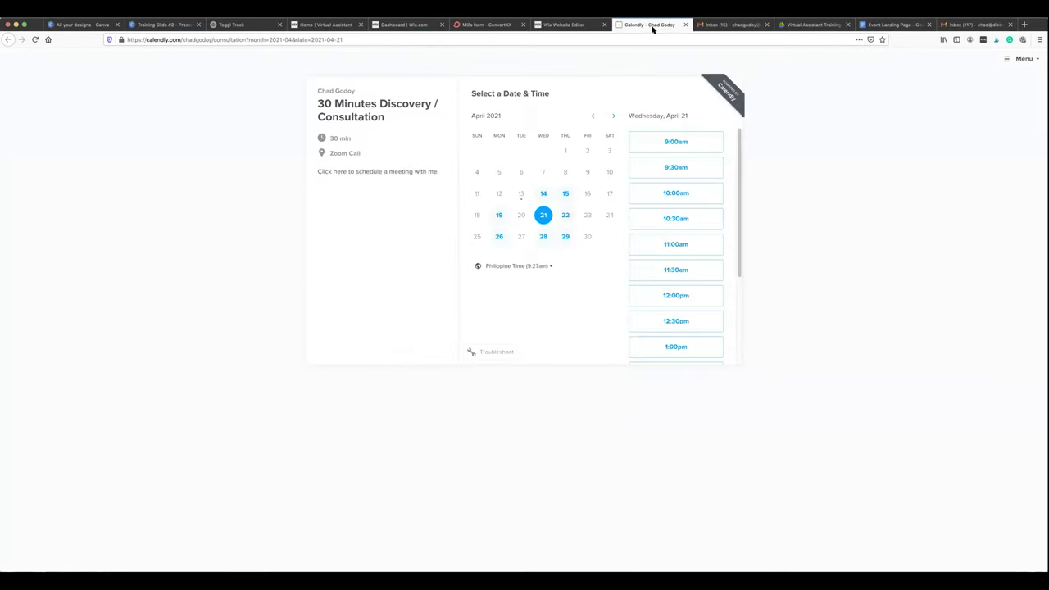
left_click(584, 27)
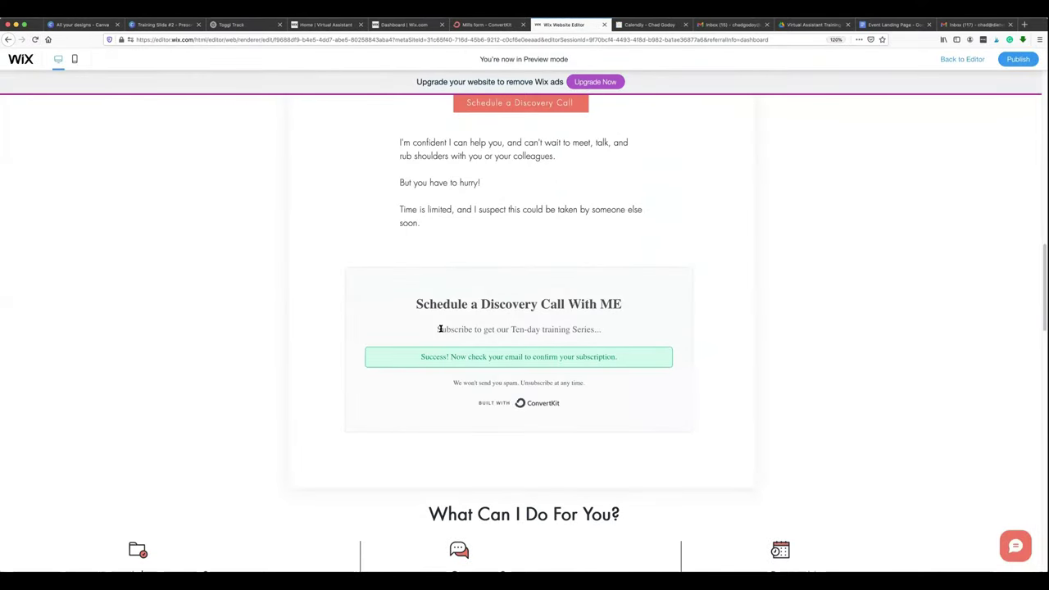
Reload the editor and reopen Preview to test the embedded signup form again.
left_click(35, 40)
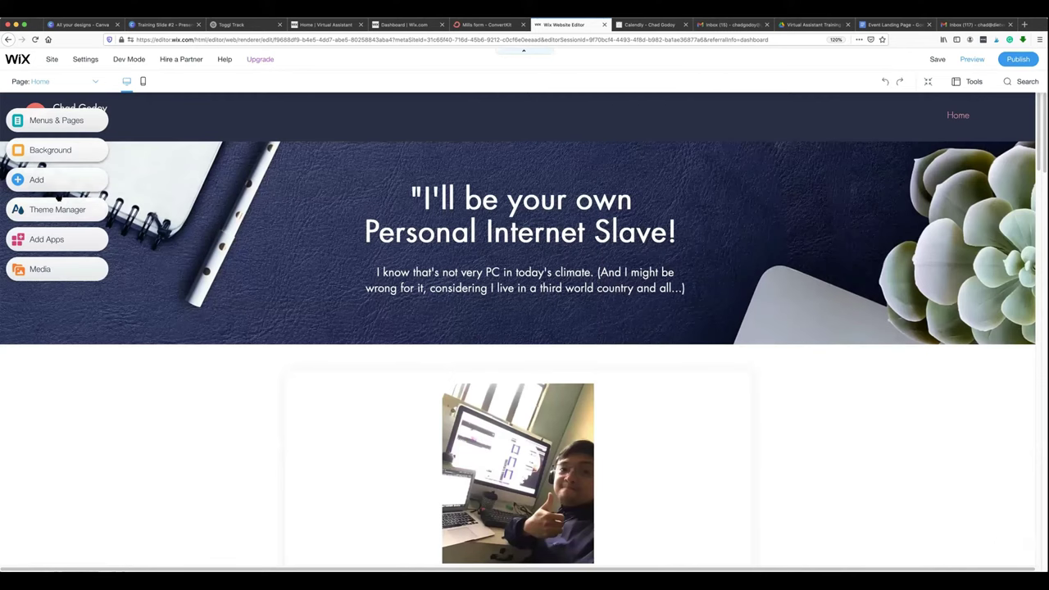
scroll(417, 343, "down", 10)
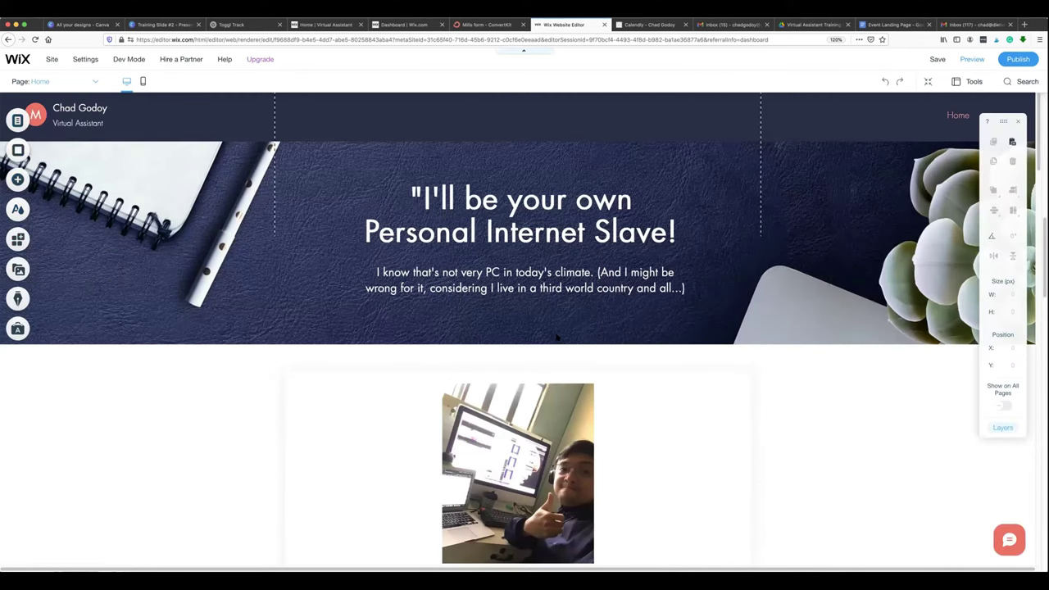
scroll(541, 332, "up", 2)
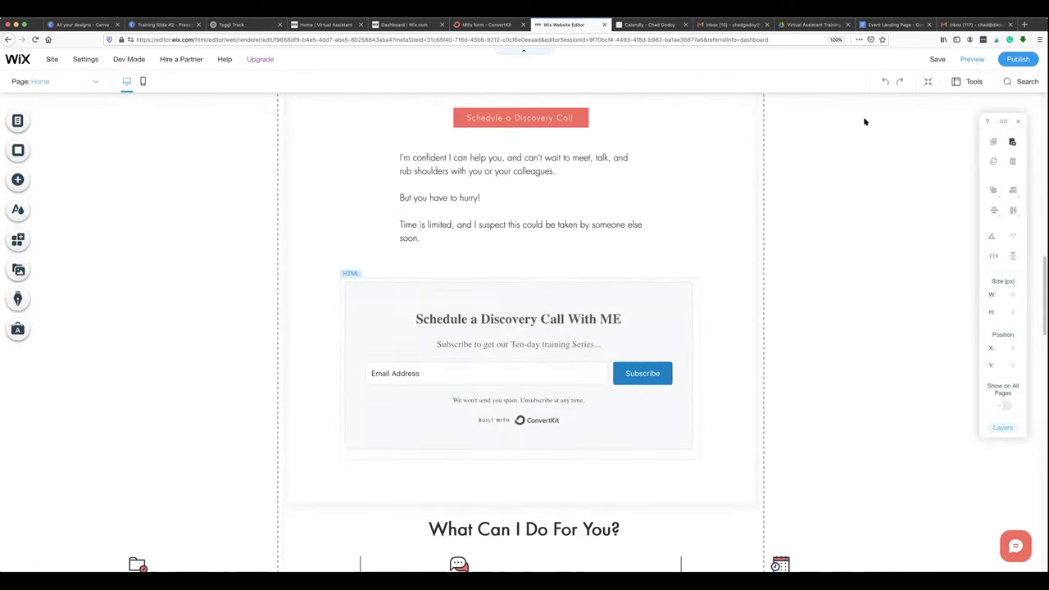
left_click(962, 60)
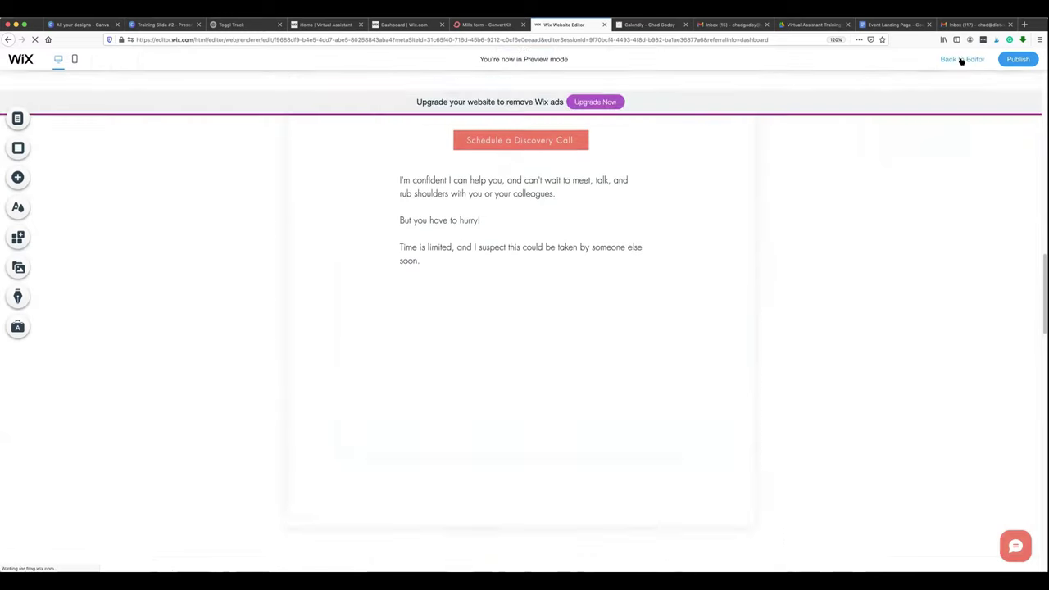
Subscribe with an email address in the previewed form, then switch to the email inbox.
left_click(443, 332)
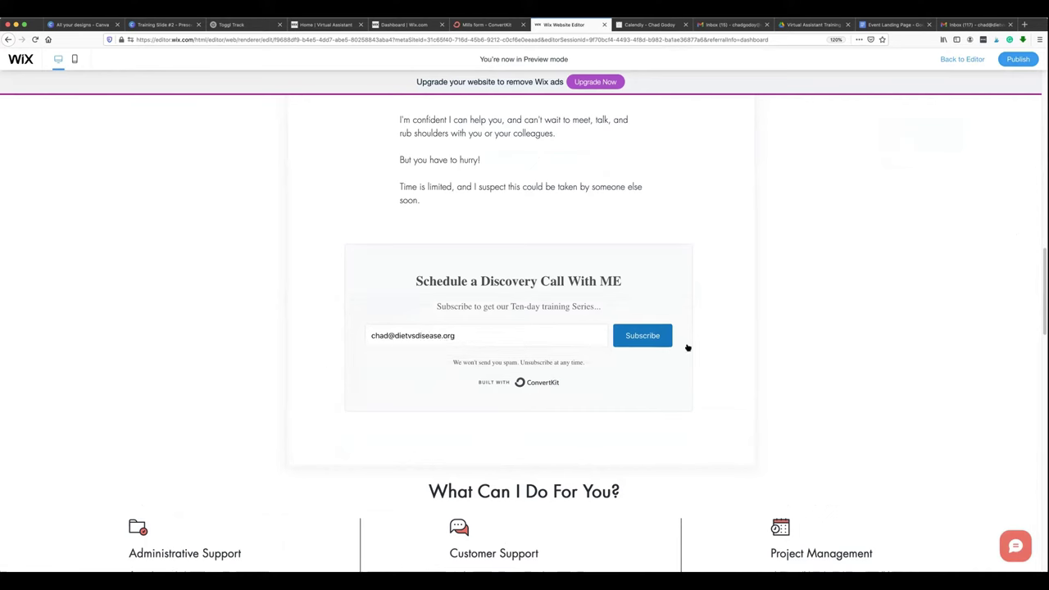
left_click(661, 338)
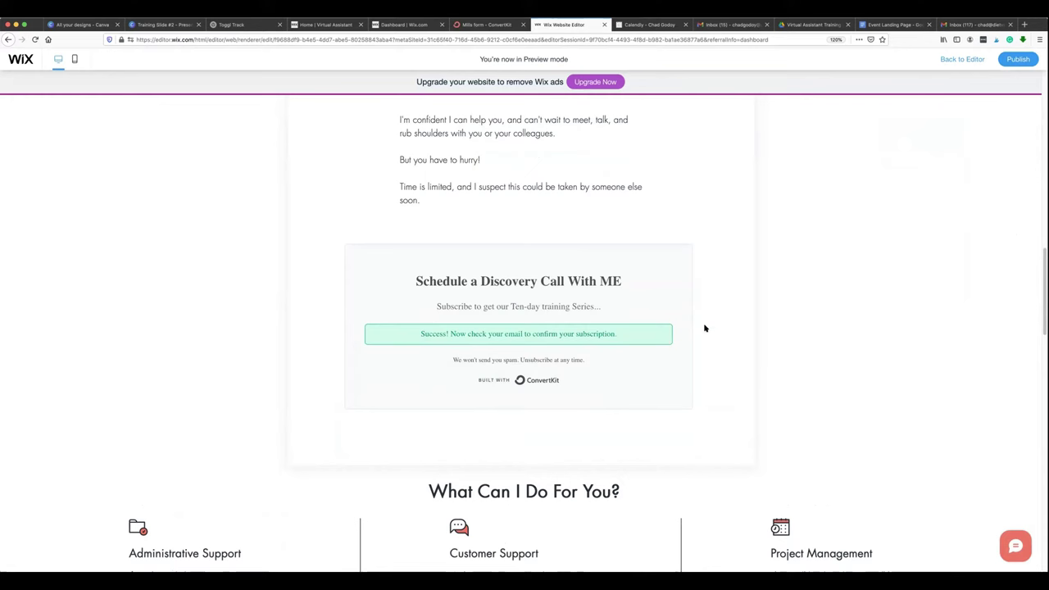
left_click(731, 26)
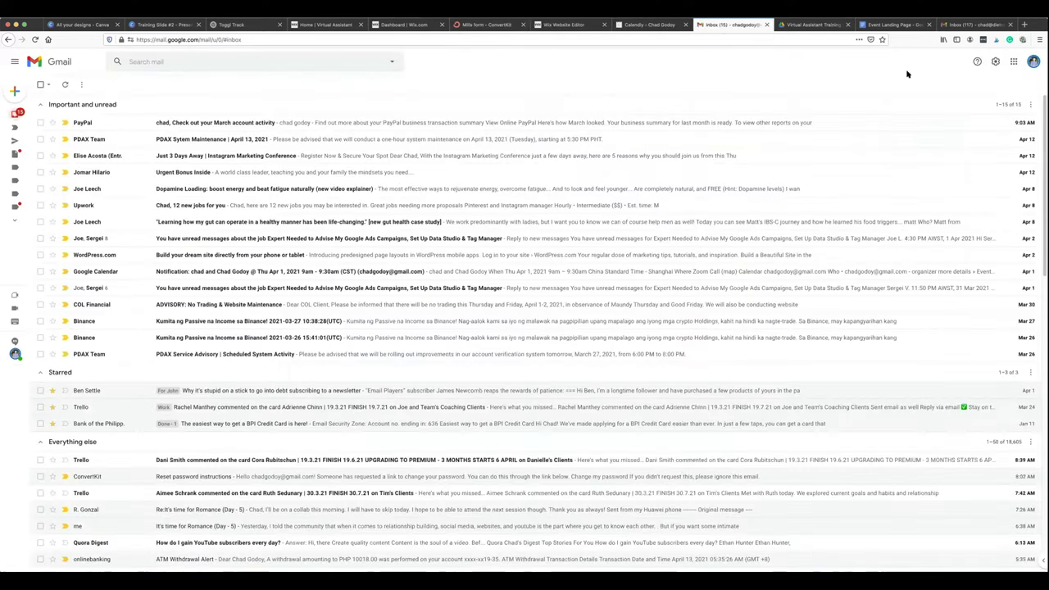
Switch Gmail to the inbox of the account that signed up, using the avatar account list.
left_click(1033, 62)
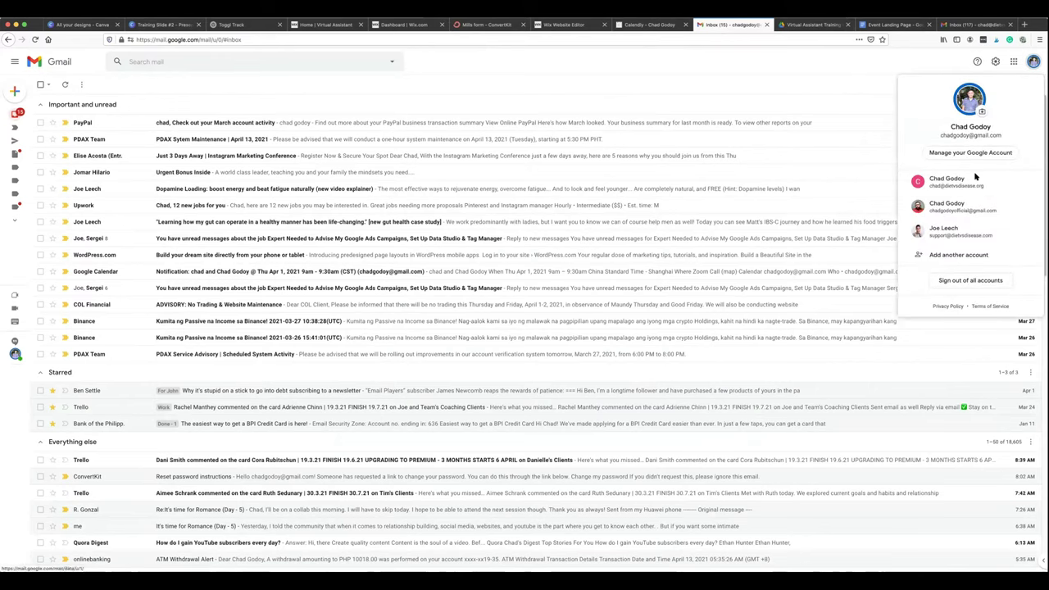
left_click(966, 181)
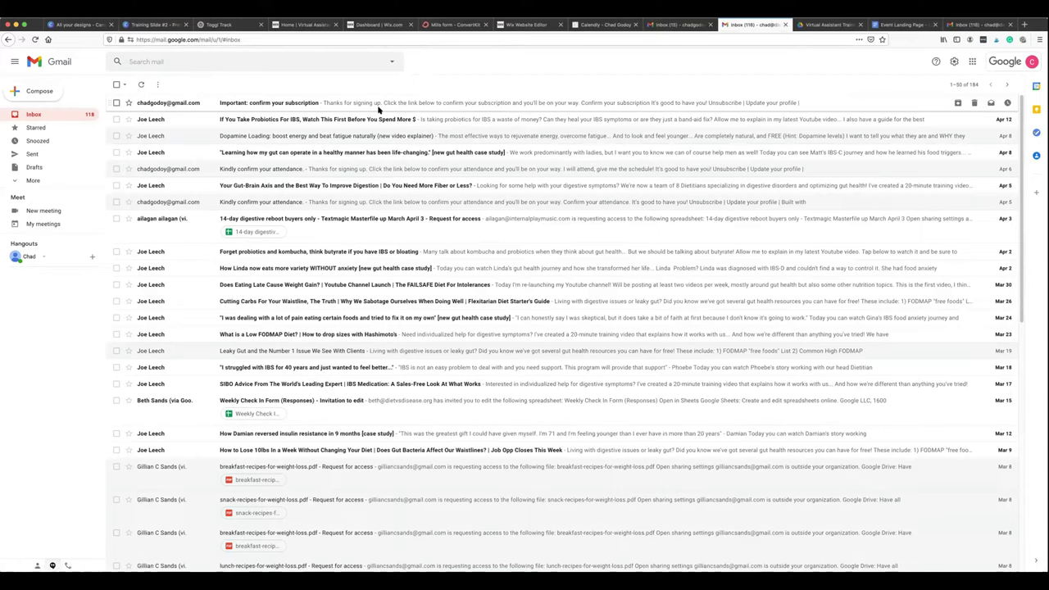
left_click(1011, 63)
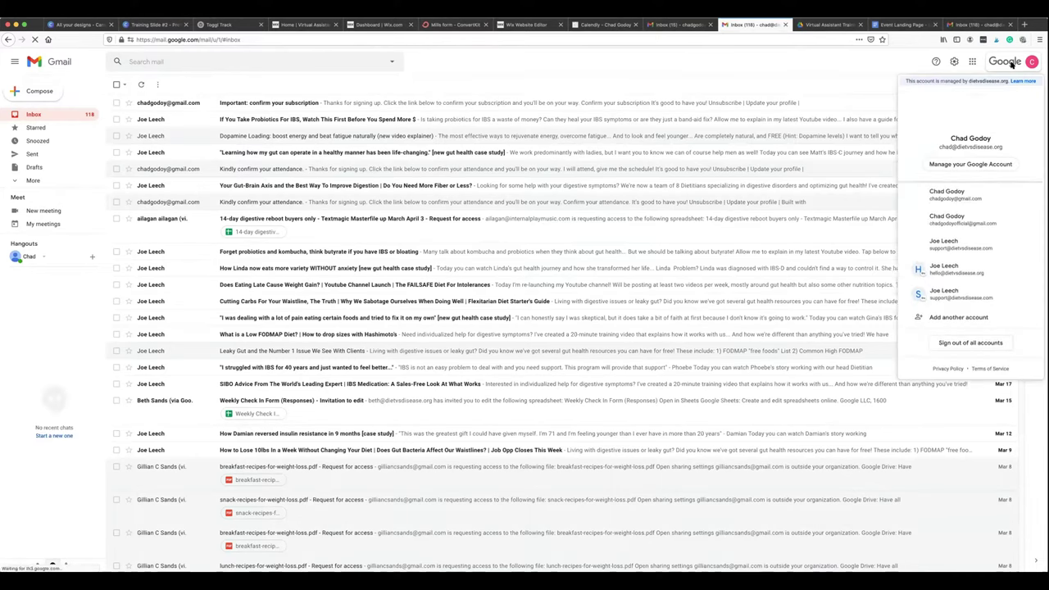
left_click(209, 100)
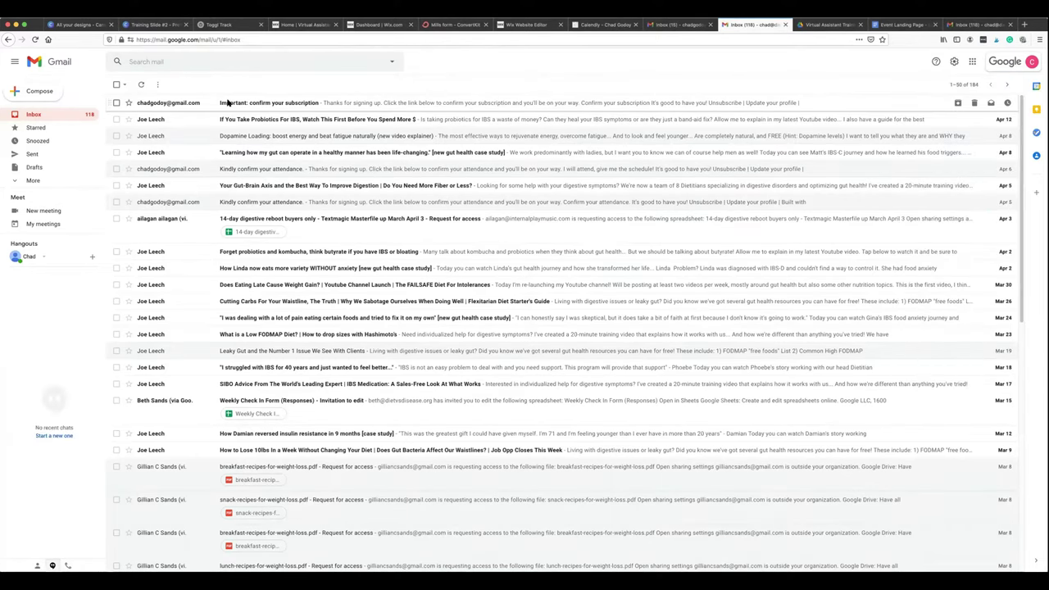
Open the 'Important: confirm your subscription' email and check its sender and recipient details.
left_click(228, 102)
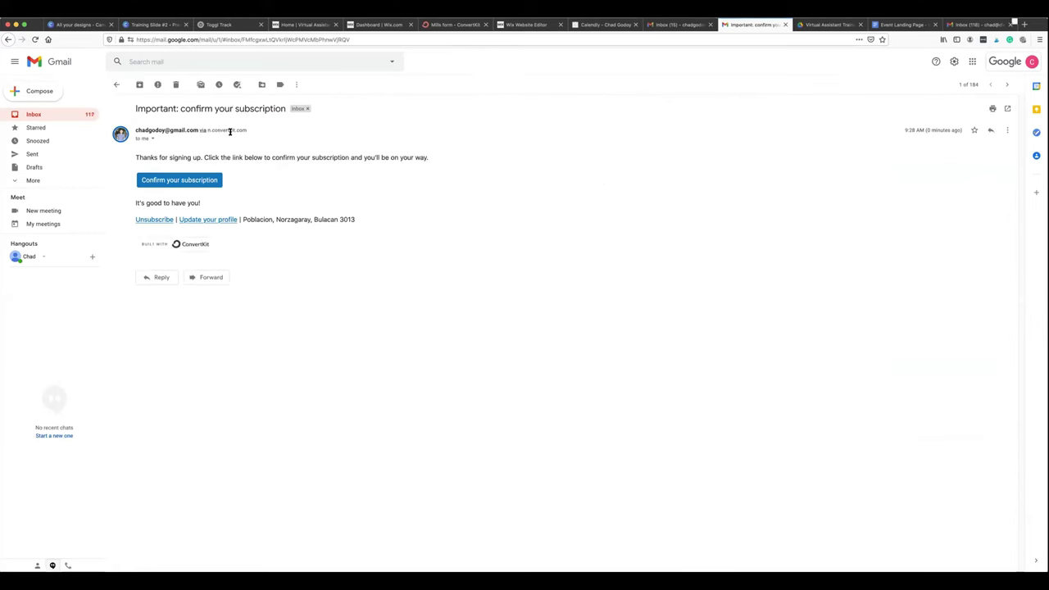
left_click(151, 139)
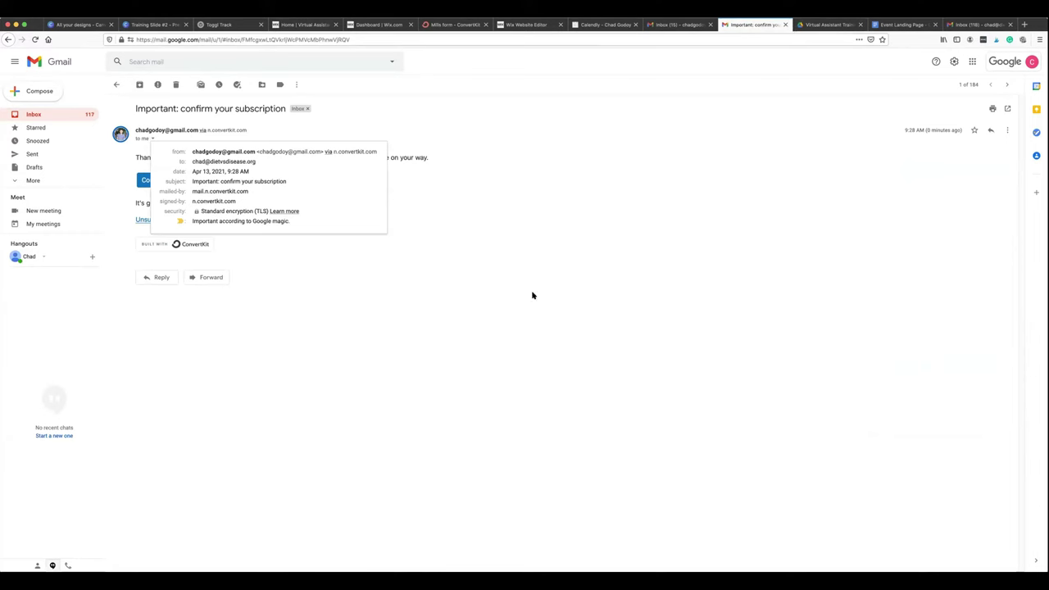
left_click(470, 233)
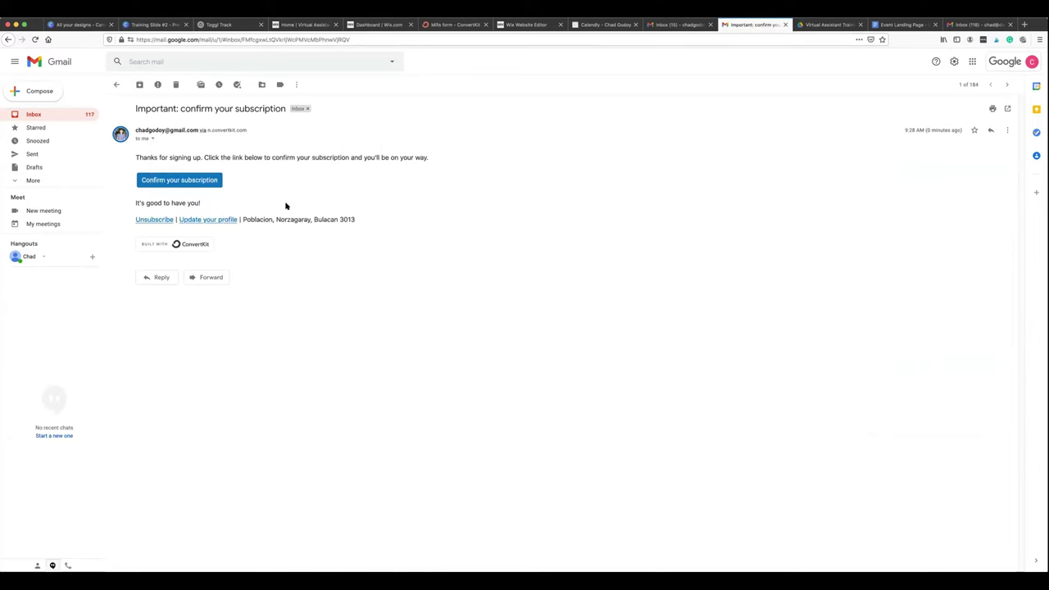
left_click(435, 28)
Confirm the Mills form shows 2 visitors and 0 subscribers, then reopen it and select its subheader.
left_click(660, 121)
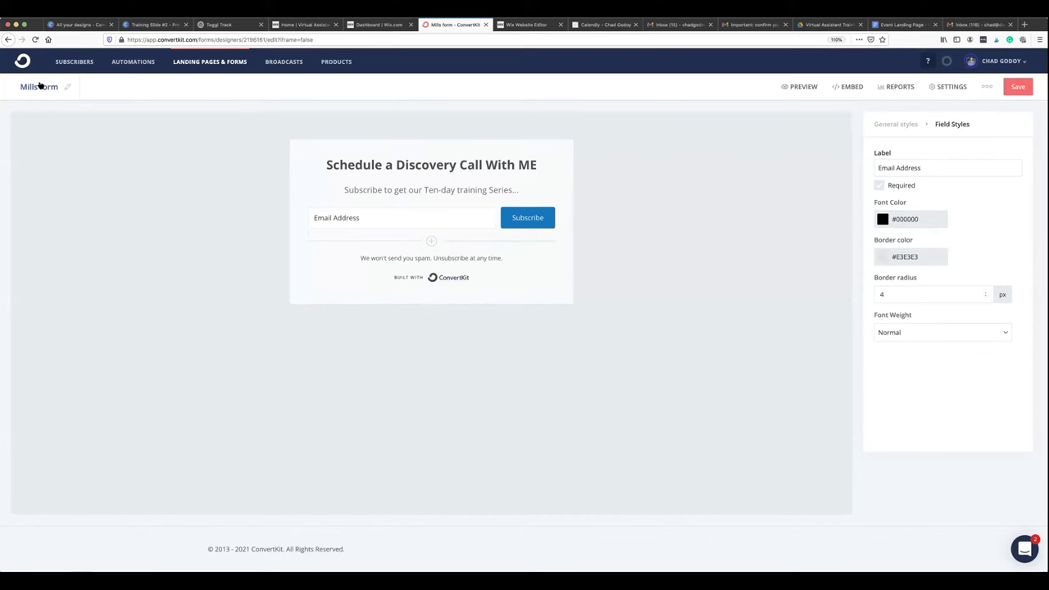
left_click(220, 62)
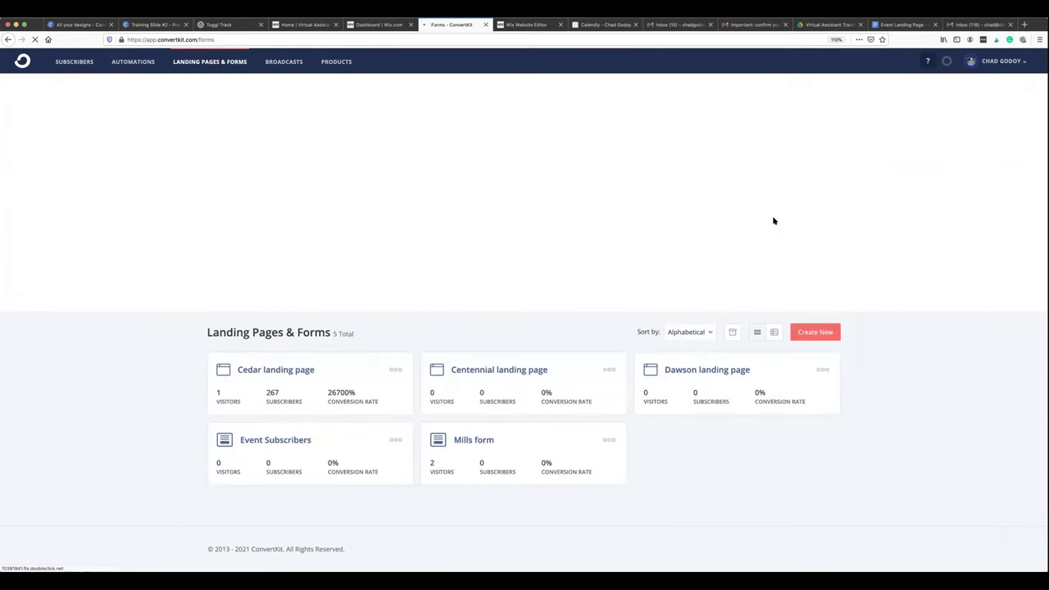
double_click(432, 469)
left_click(429, 464)
double_click(446, 469)
left_click(430, 465)
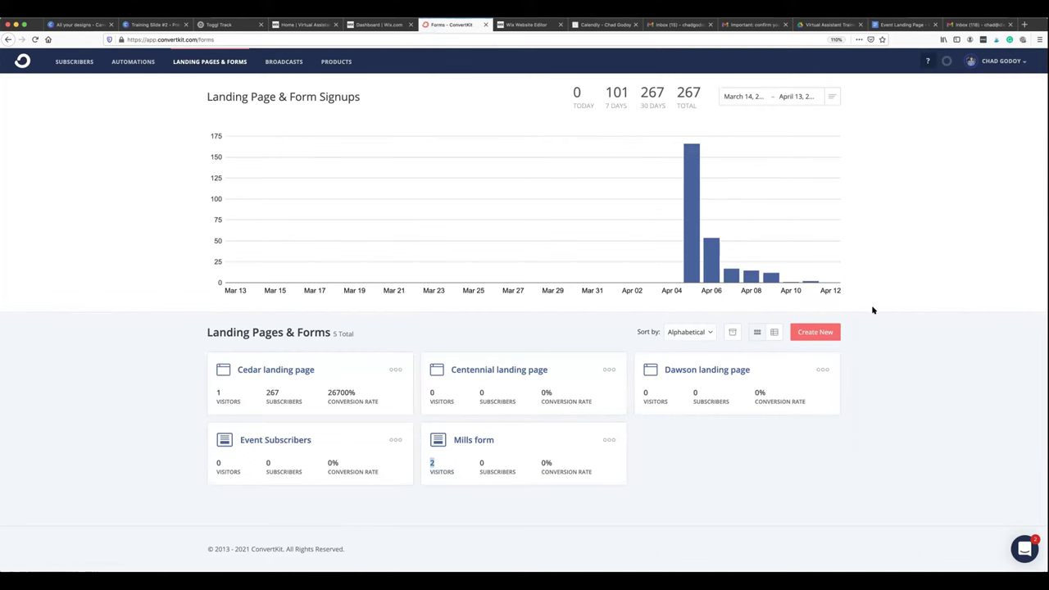
left_click(471, 443)
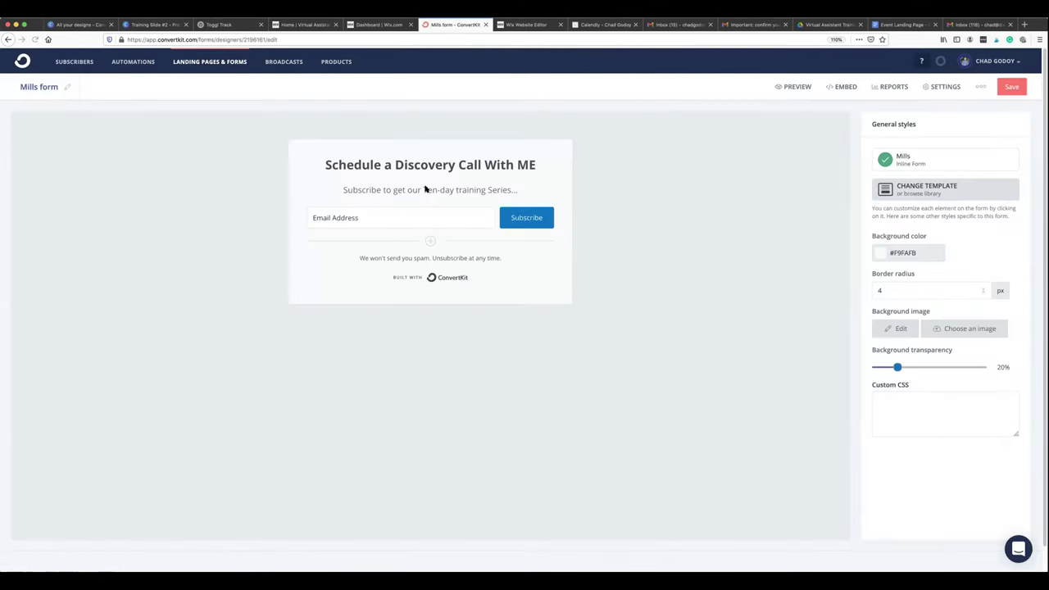
left_click(359, 189)
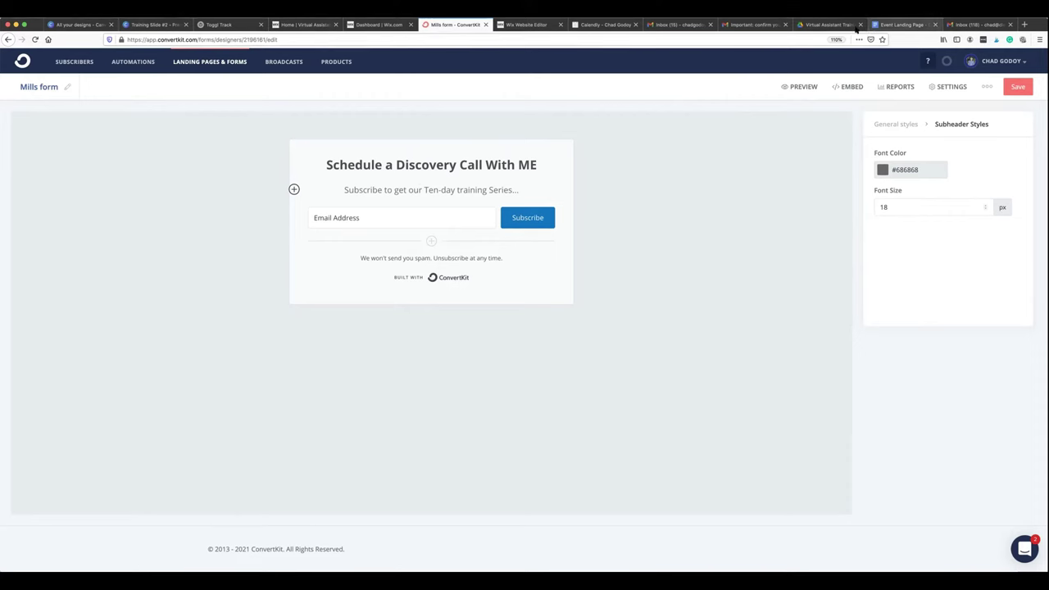
left_click(544, 29)
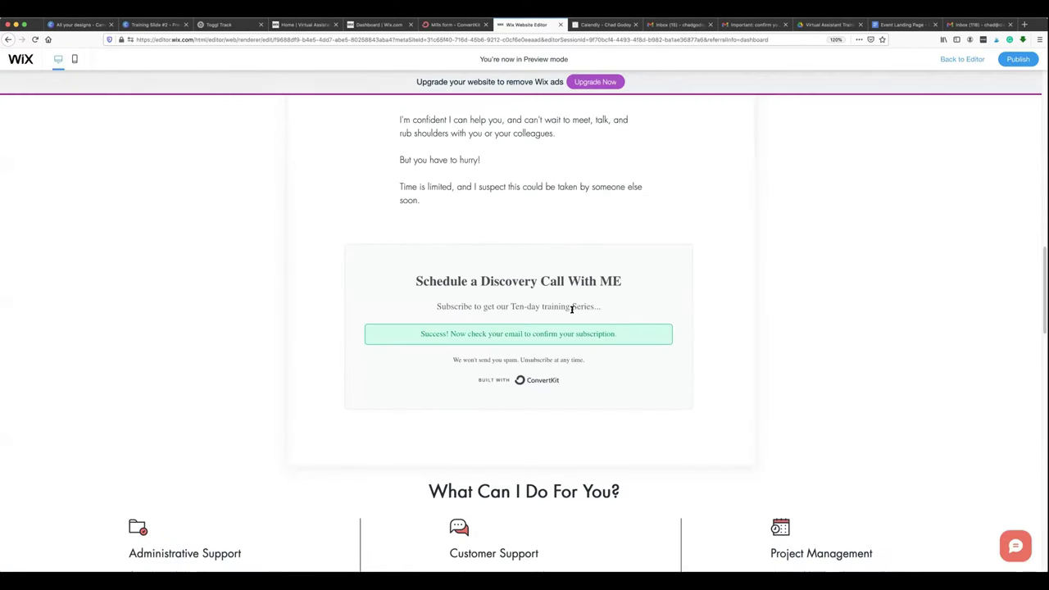
scroll(572, 309, "up", 2)
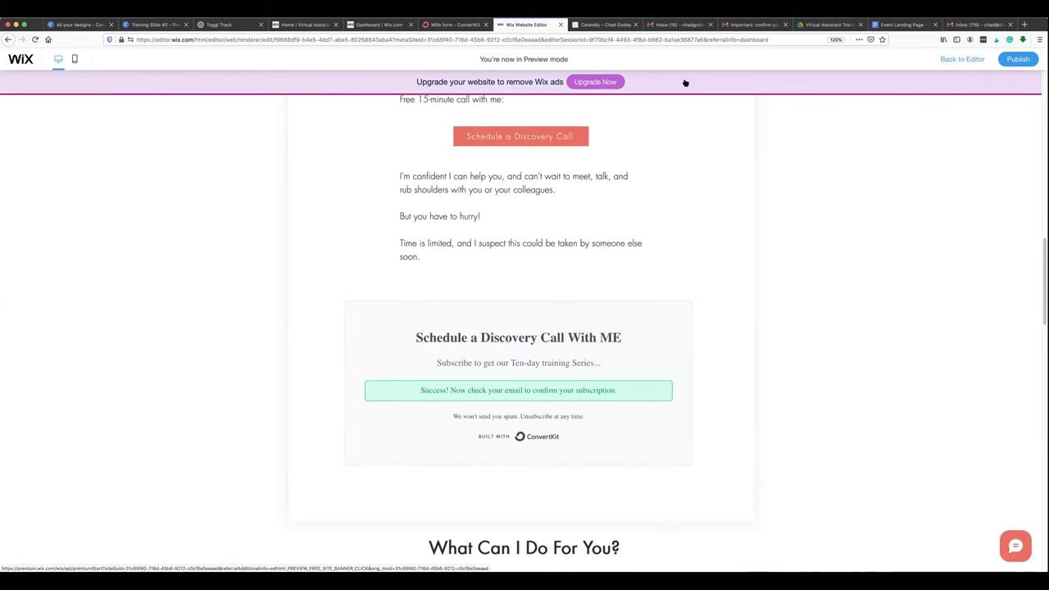
scroll(557, 352, "up", 1)
left_click_drag(505, 381, 646, 468)
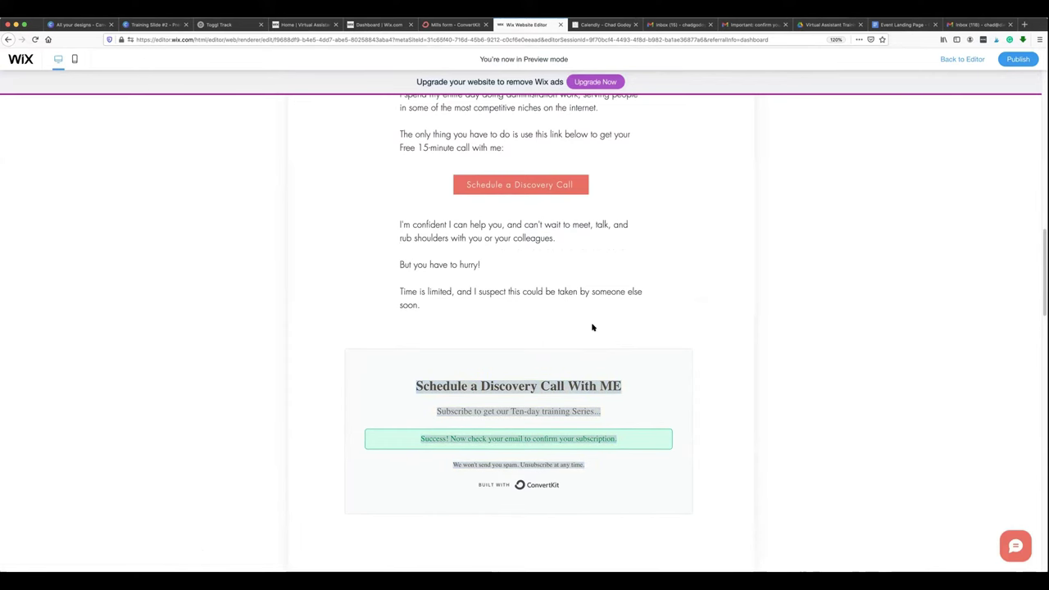
scroll(587, 334, "up", 1)
left_click(559, 388)
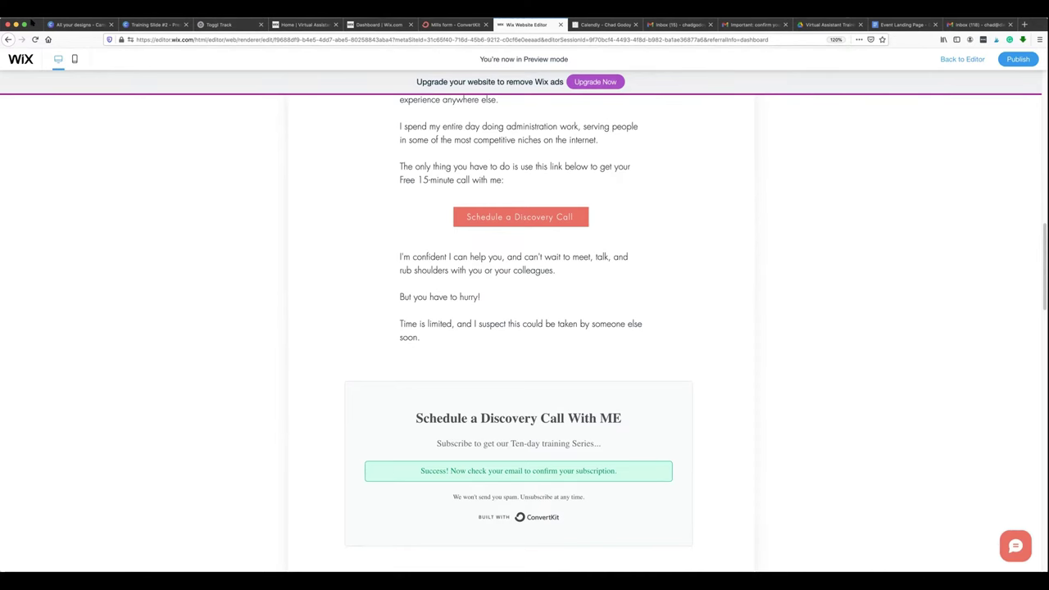
left_click(450, 25)
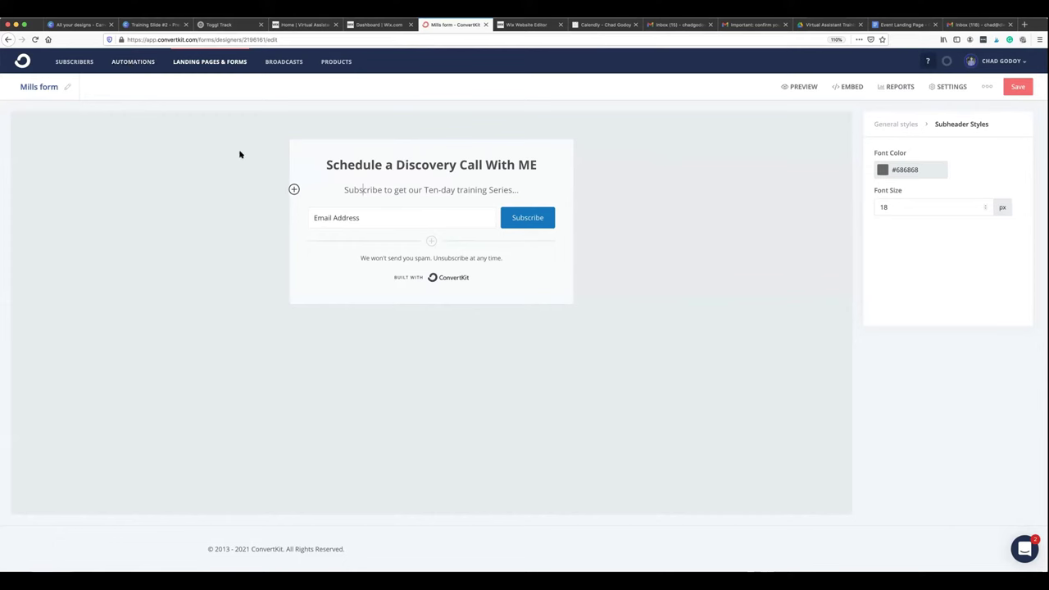
Select the Mills form heading to inspect its style settings.
left_click_drag(326, 164, 305, 163)
left_click(534, 164)
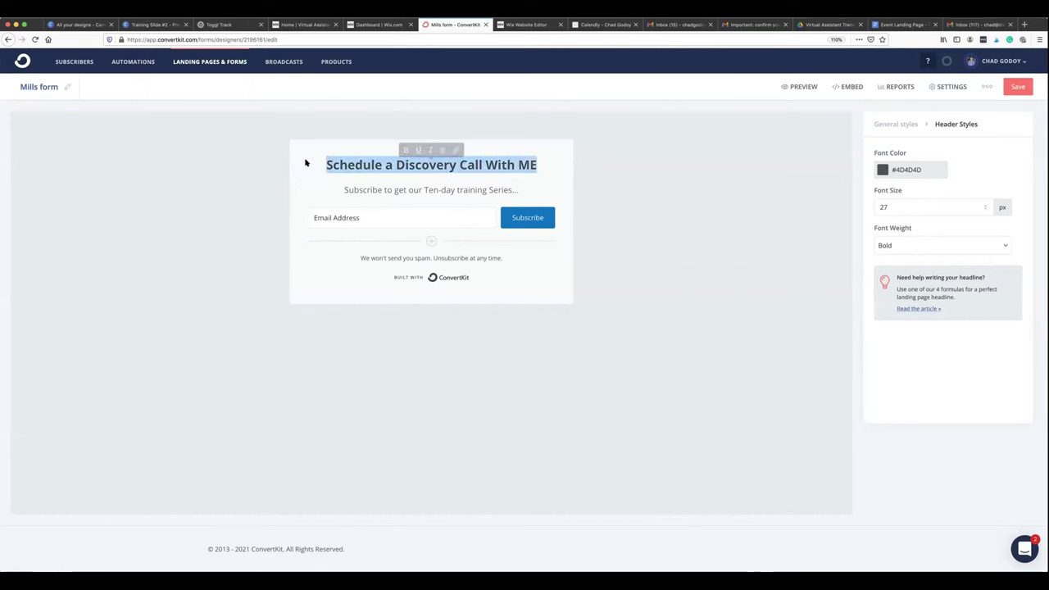
left_click(224, 146)
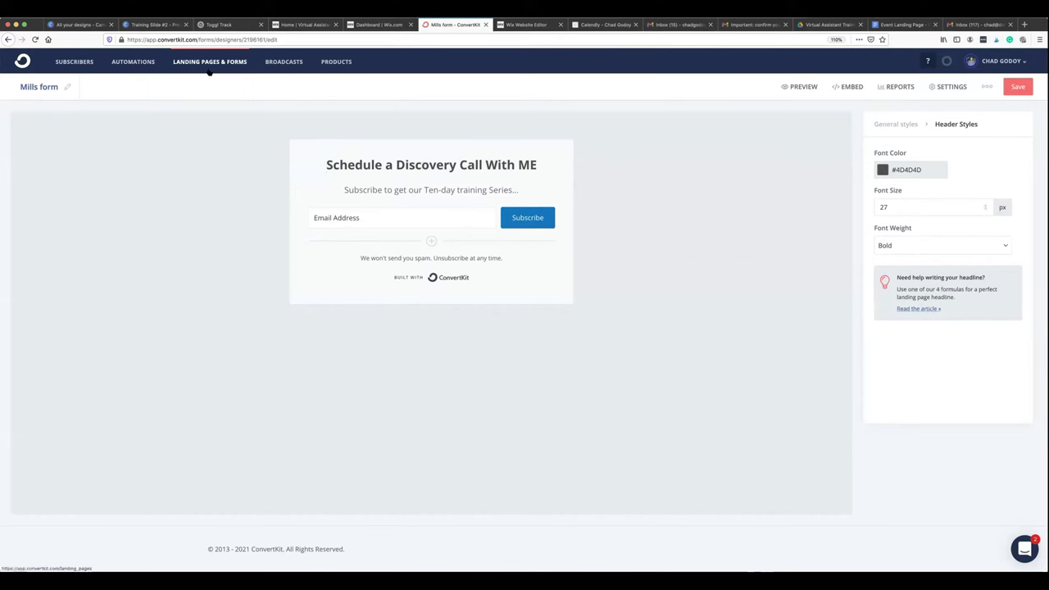
Choose Stay on Page at the leave warnings, then bring up the form's Settings.
left_click(25, 67)
left_click(578, 251)
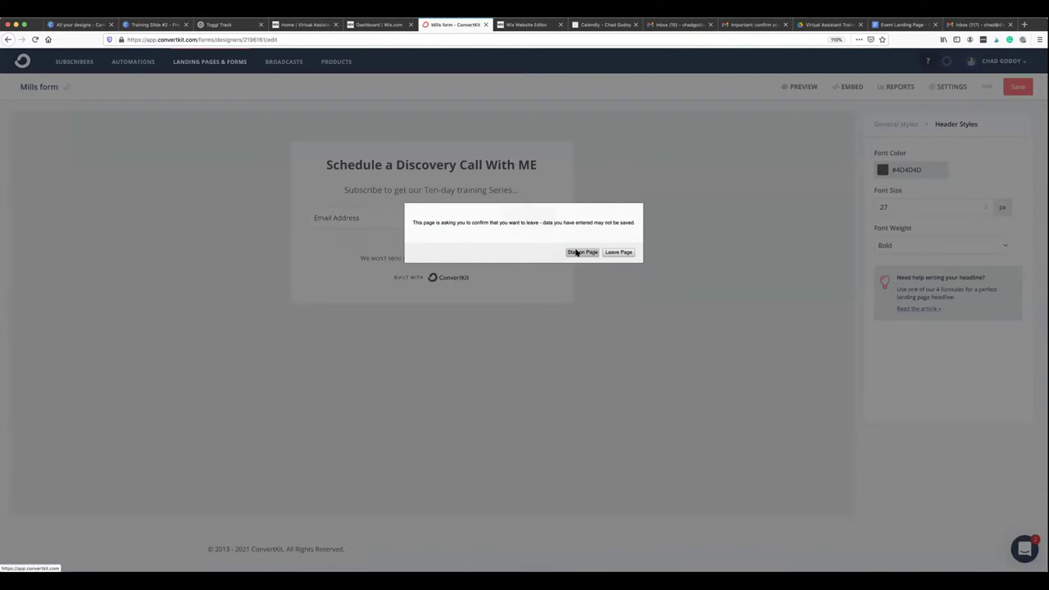
left_click(893, 87)
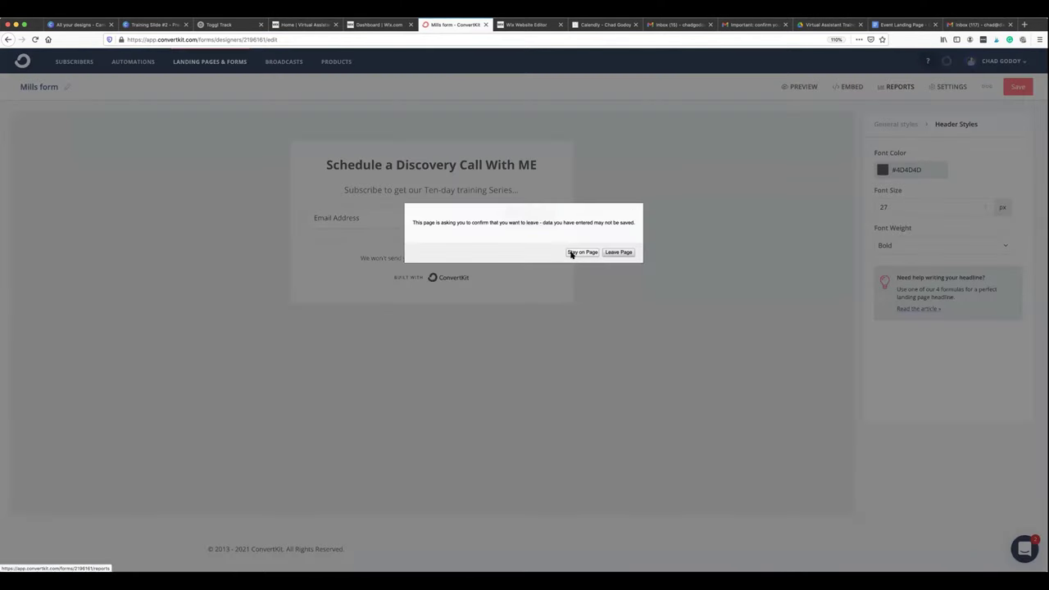
left_click(578, 251)
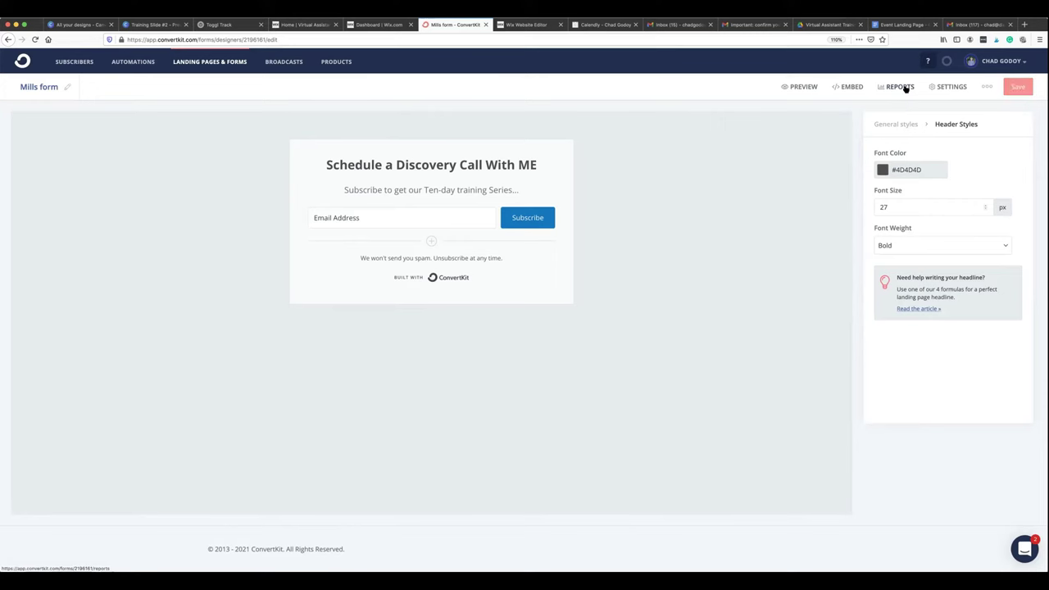
left_click(950, 87)
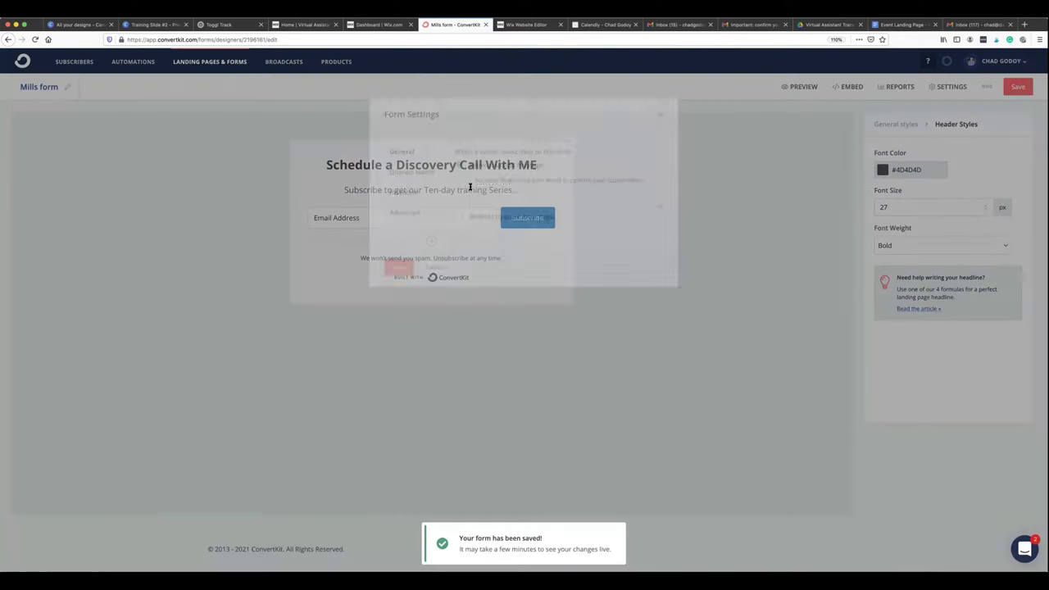
View the Incentive tab's email contents, showing the 'Important: confirm your subscription' message.
left_click(410, 174)
left_click(405, 194)
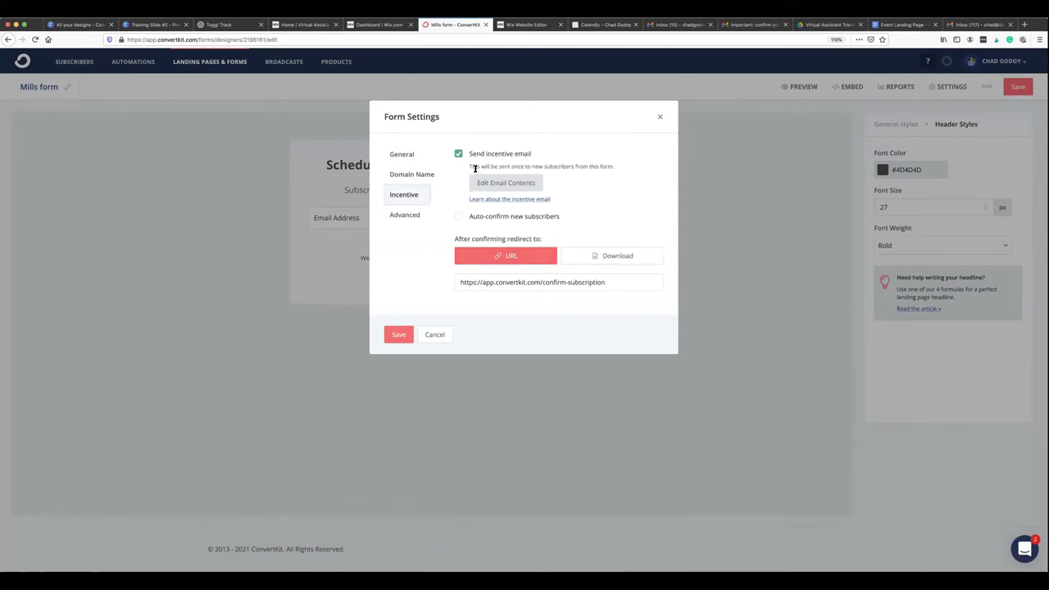
left_click(497, 186)
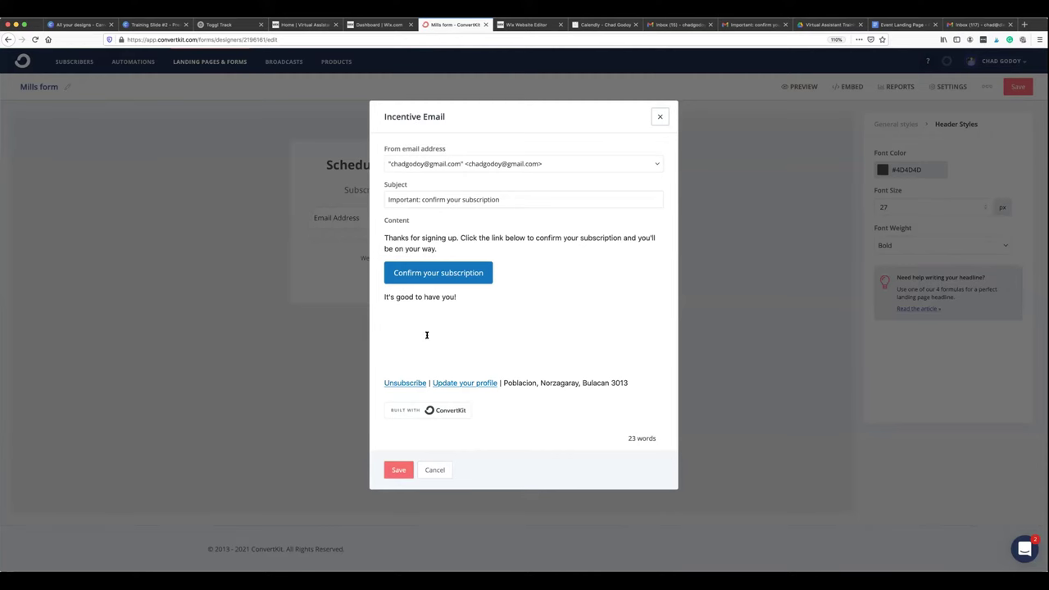
Compare the received Gmail confirmation email's text against ConvertKit's Incentive Email contents.
left_click(743, 24)
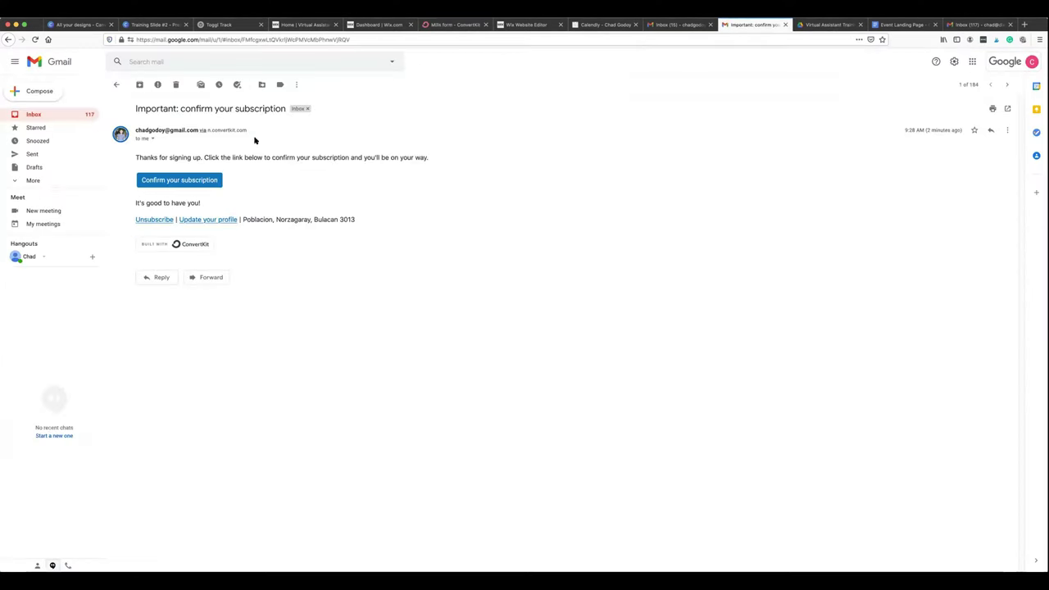
left_click_drag(306, 199, 427, 216)
left_click(427, 216)
left_click_drag(384, 222, 206, 155)
left_click(222, 153)
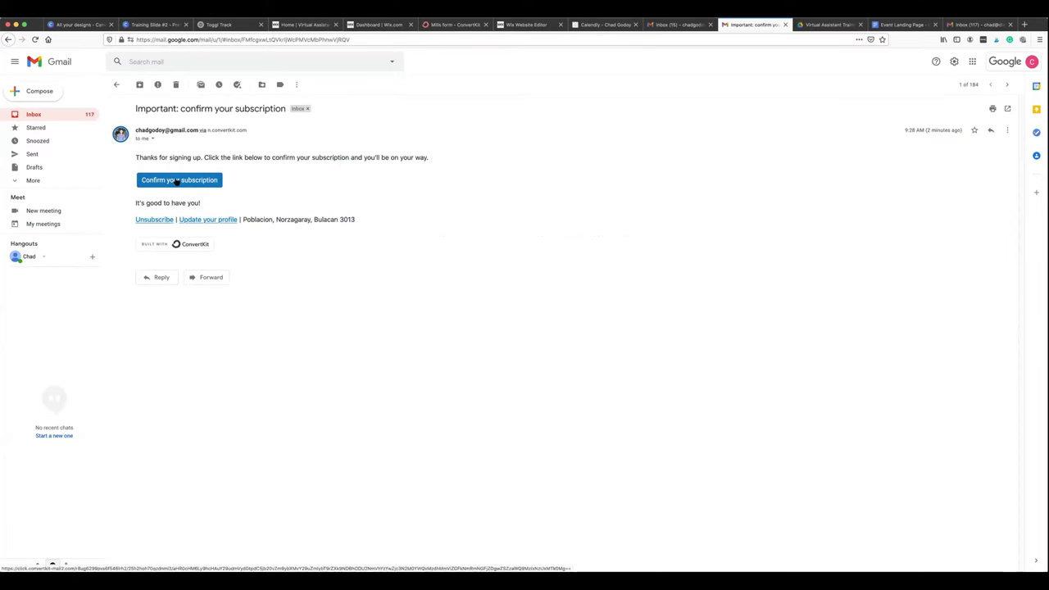
left_click(455, 24)
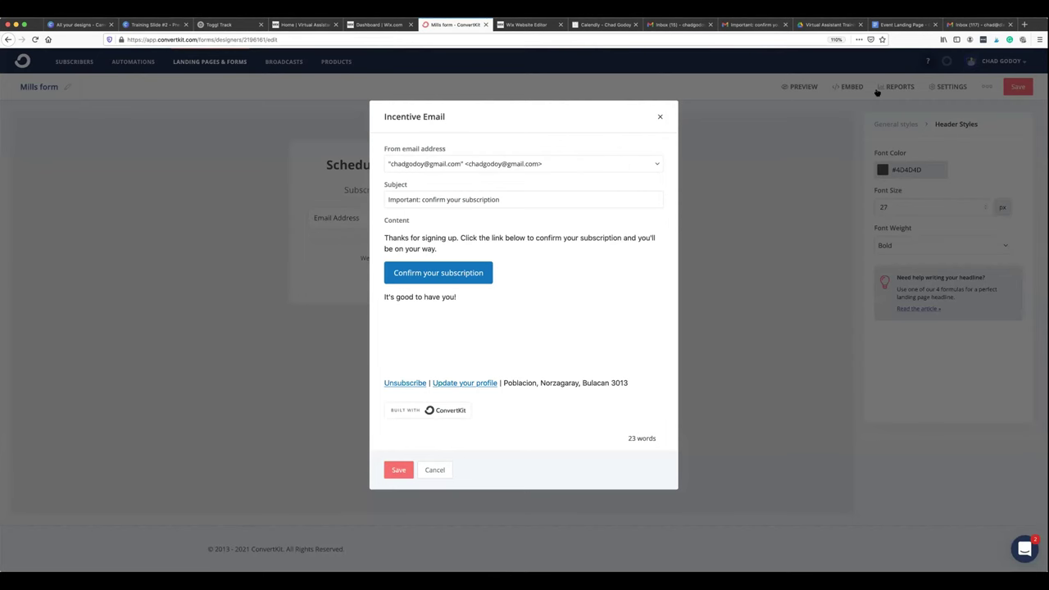
Close the Incentive Email editor and set 'After confirming redirect to' to Download.
left_click(659, 117)
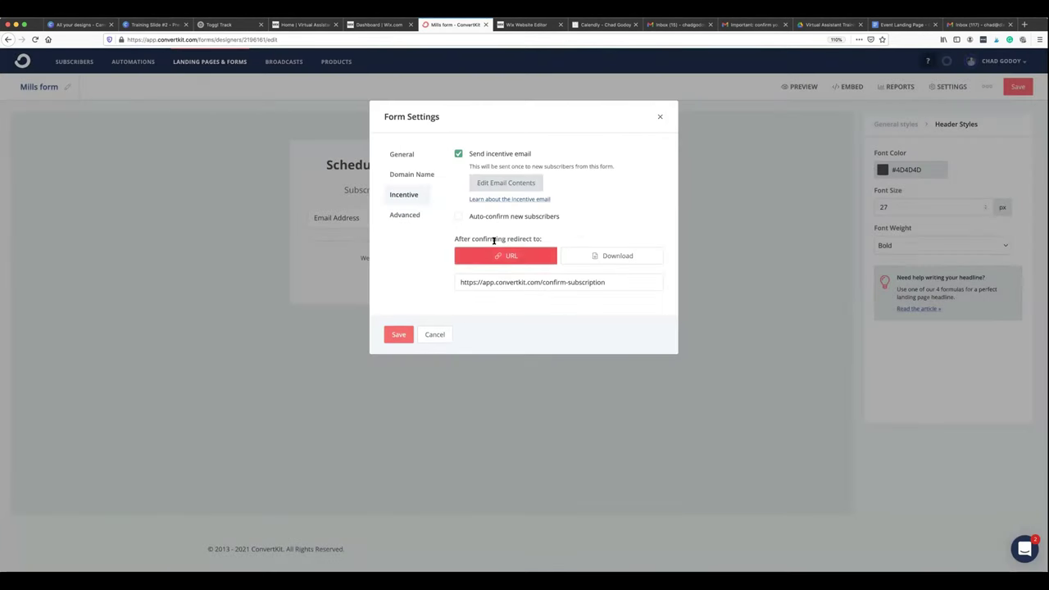
left_click(597, 259)
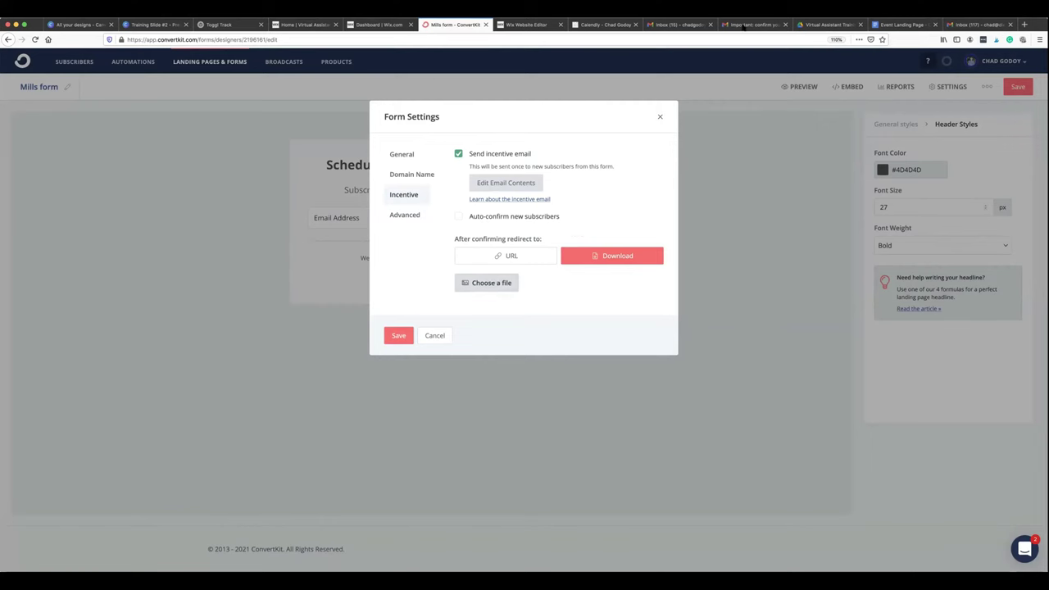
left_click(761, 26)
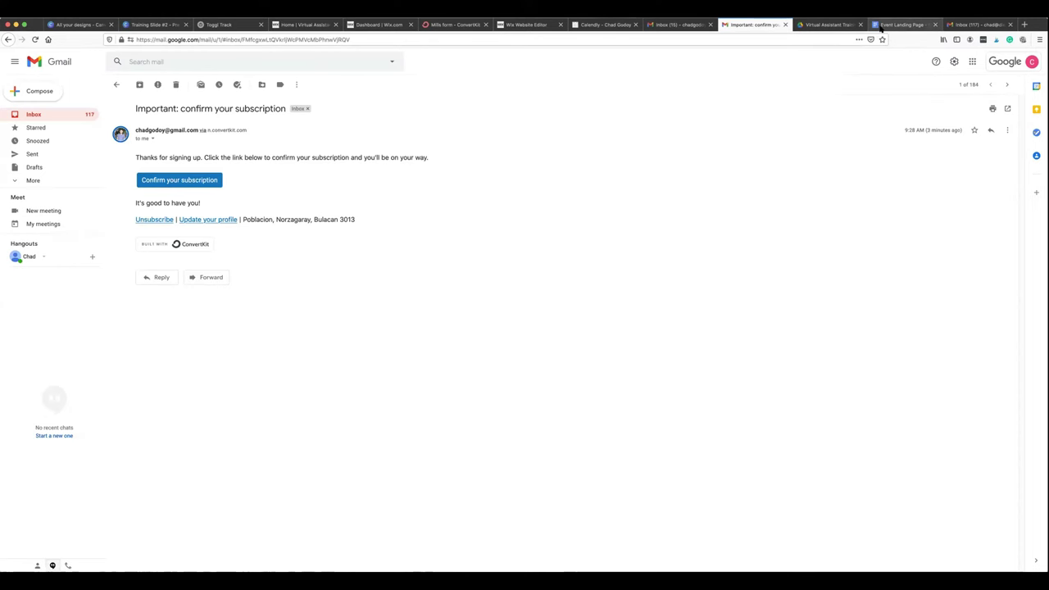
Glance at the 'Event Landing Page' Google Doc, then return to the Mills form settings.
left_click(882, 29)
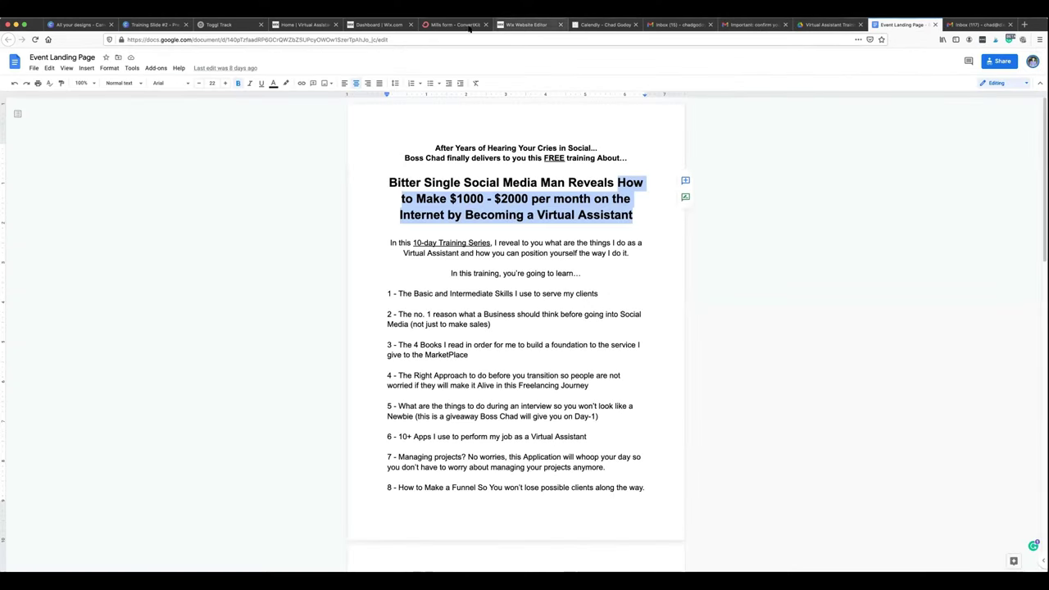
left_click(470, 30)
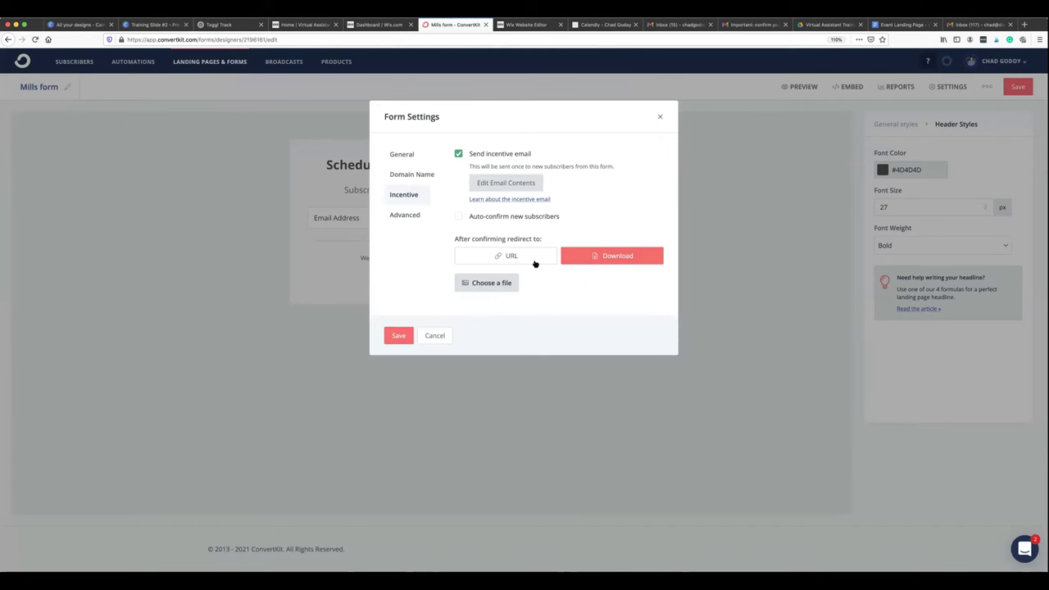
Cancel the Form Settings and navigate to the Broadcasts list, handling the leave-page prompt.
left_click(448, 343)
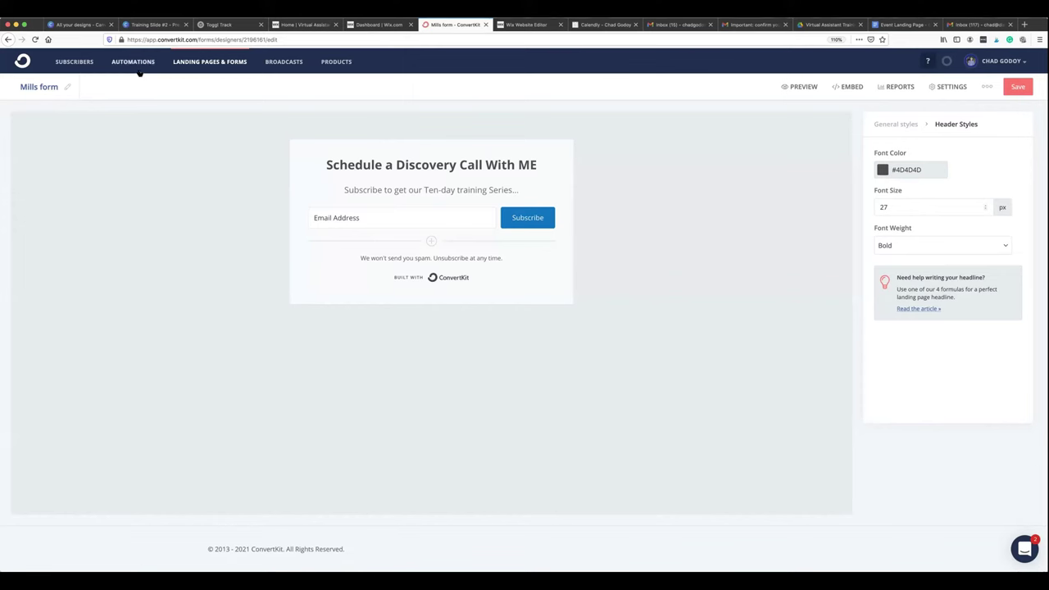
left_click(273, 66)
left_click(583, 251)
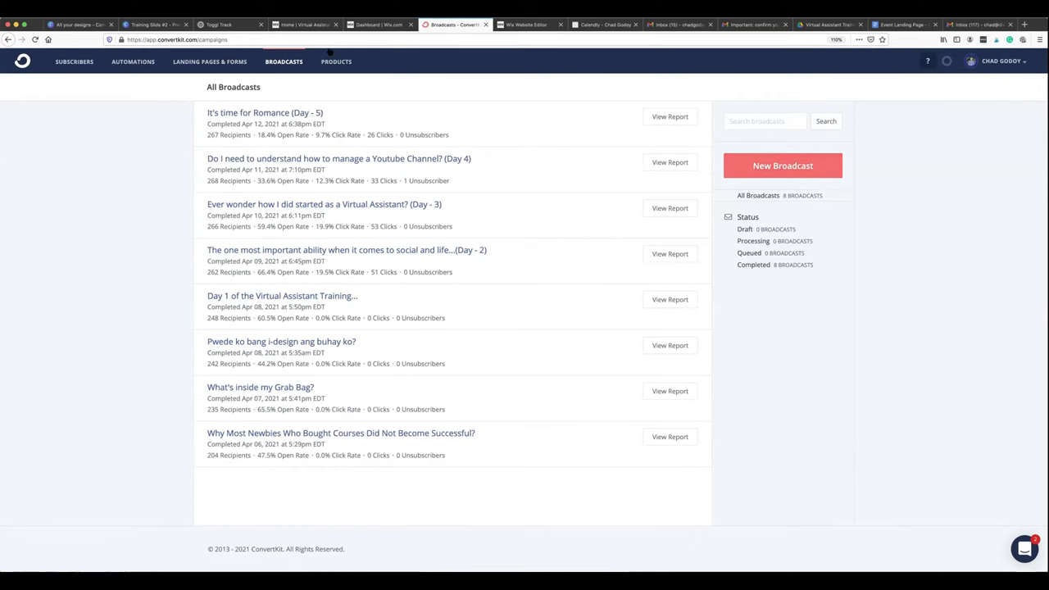
In Canva's 'Training Slide #2', deselect page 15's form image and bring page 16 into view.
left_click(164, 24)
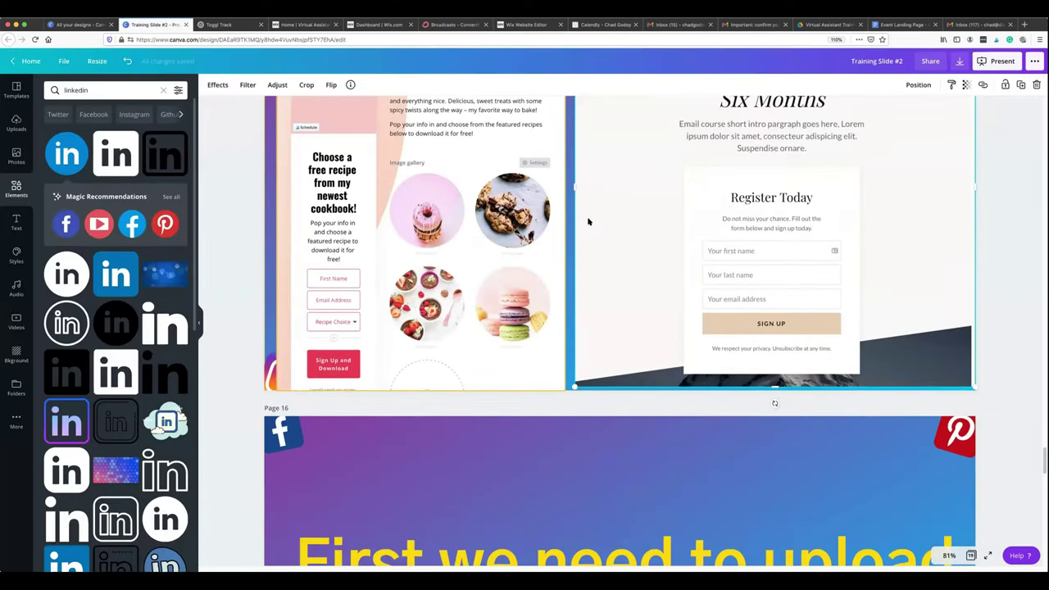
scroll(728, 160, "up", 1)
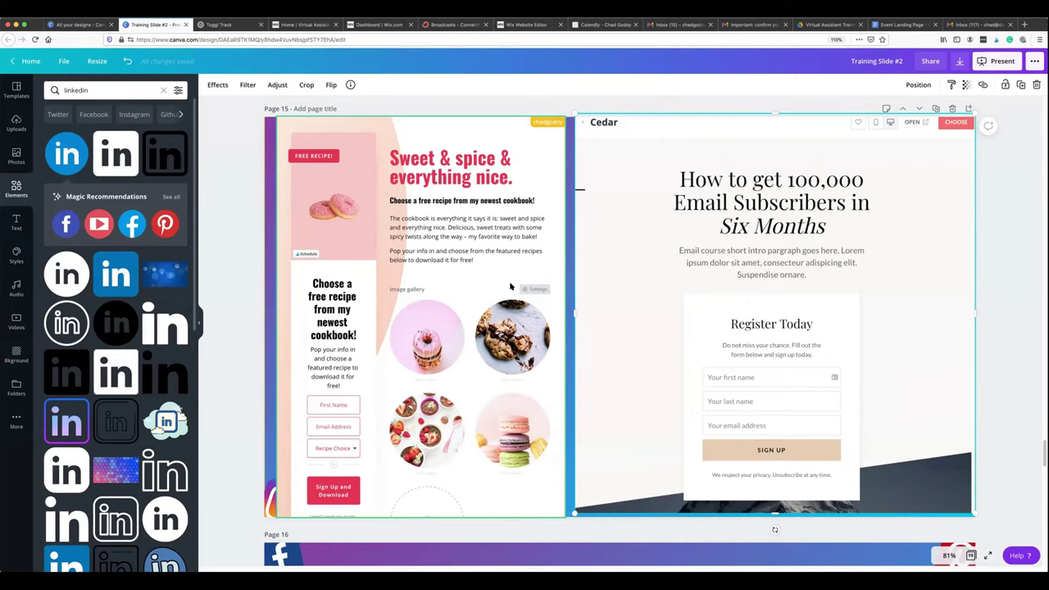
scroll(513, 293, "down", 1)
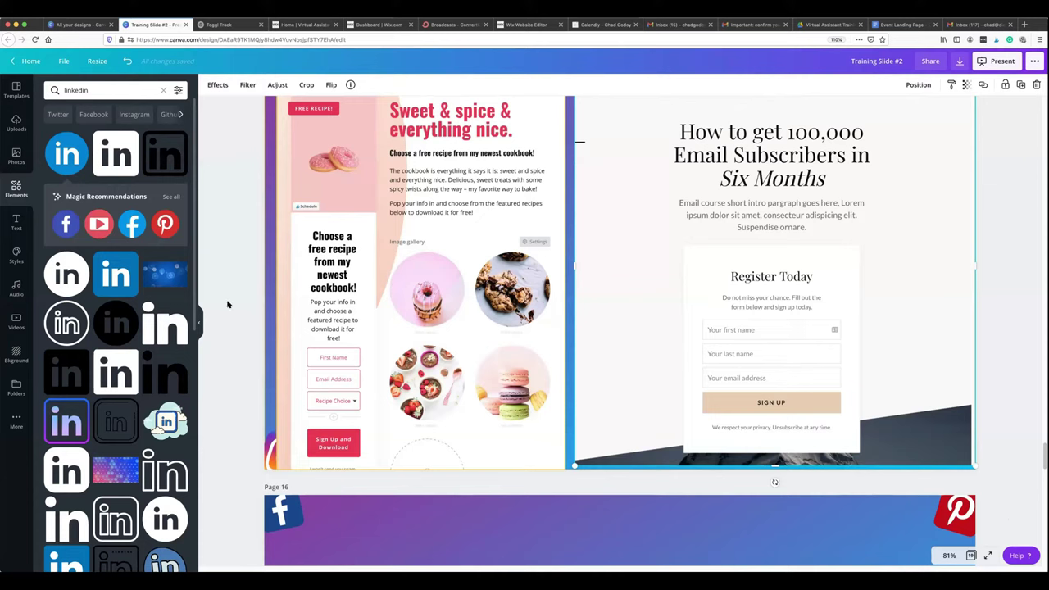
key("Escape")
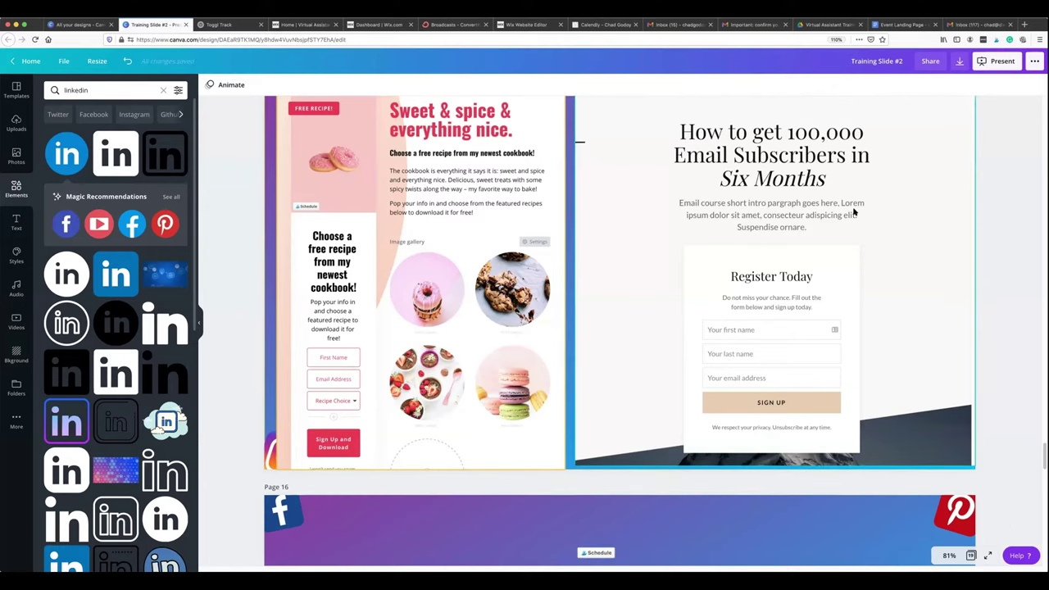
scroll(852, 209, "down", 3)
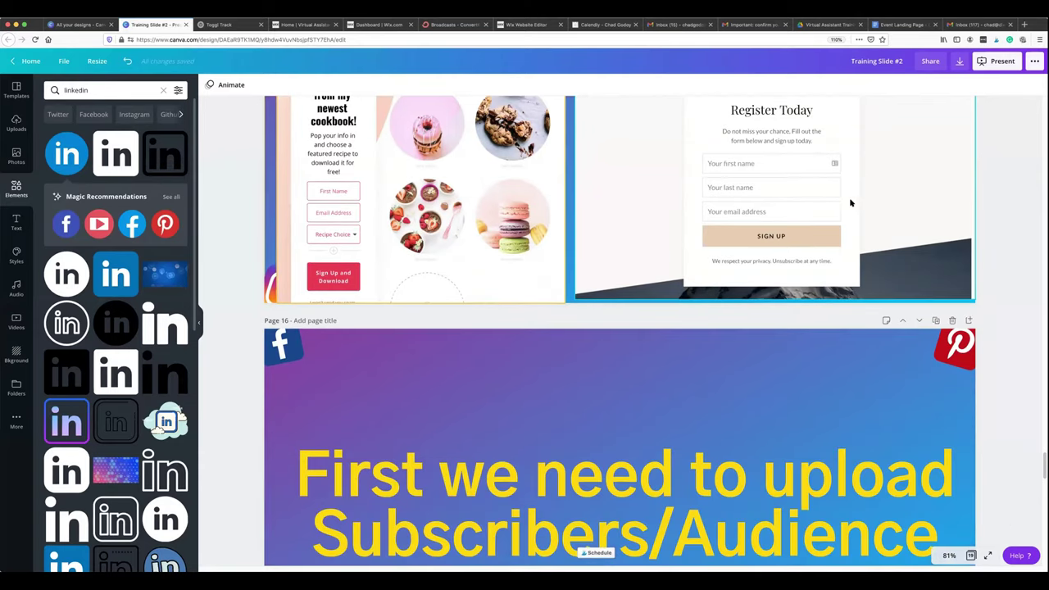
scroll(851, 205, "down", 2)
scroll(853, 240, "down", 1)
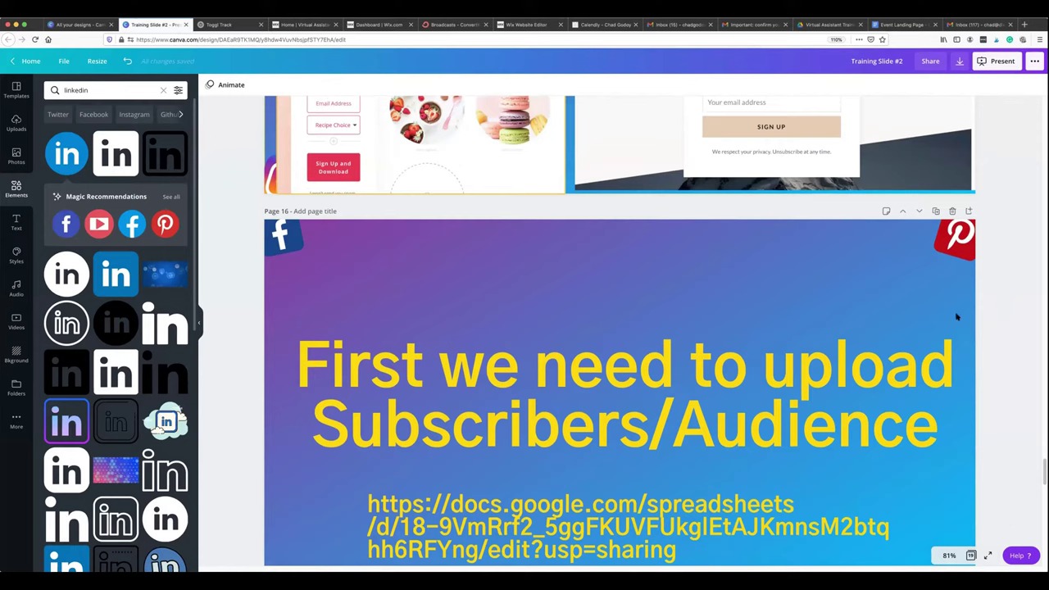
left_click(686, 246)
scroll(686, 245, "up", 3)
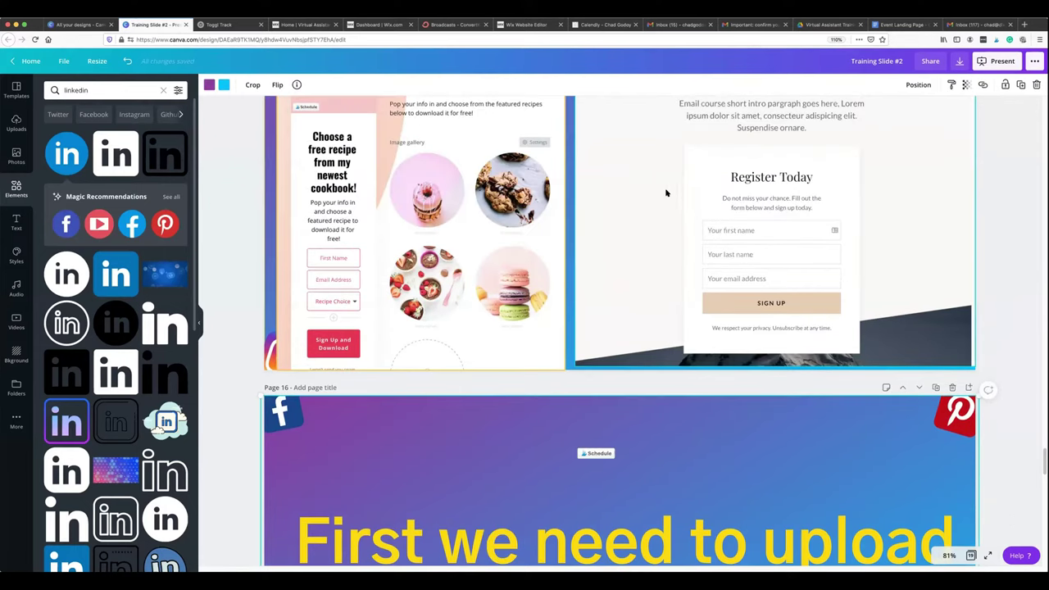
scroll(671, 209, "up", 1)
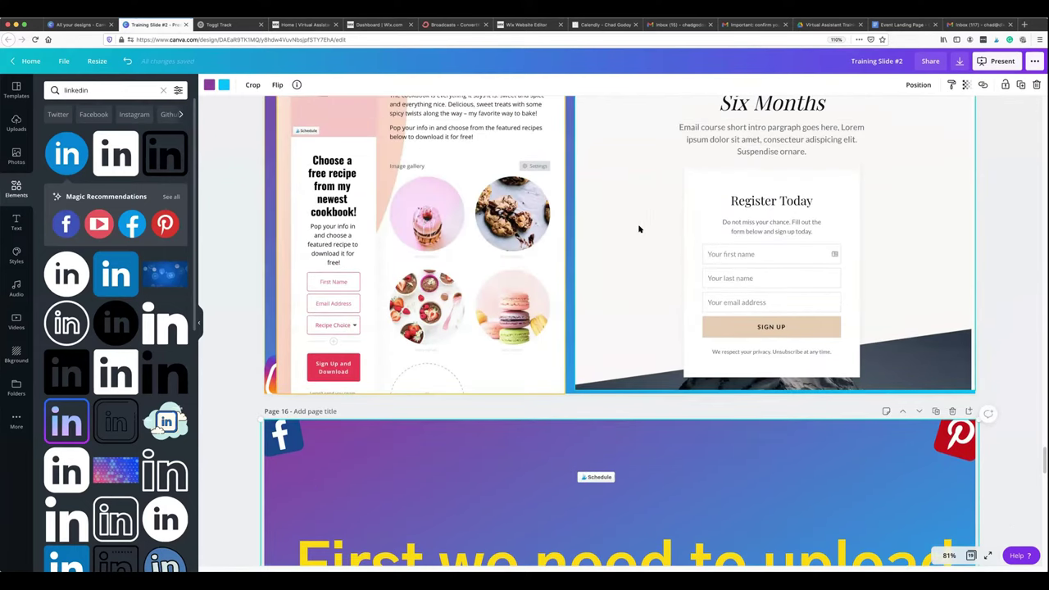
scroll(646, 243, "down", 2)
scroll(646, 244, "down", 4)
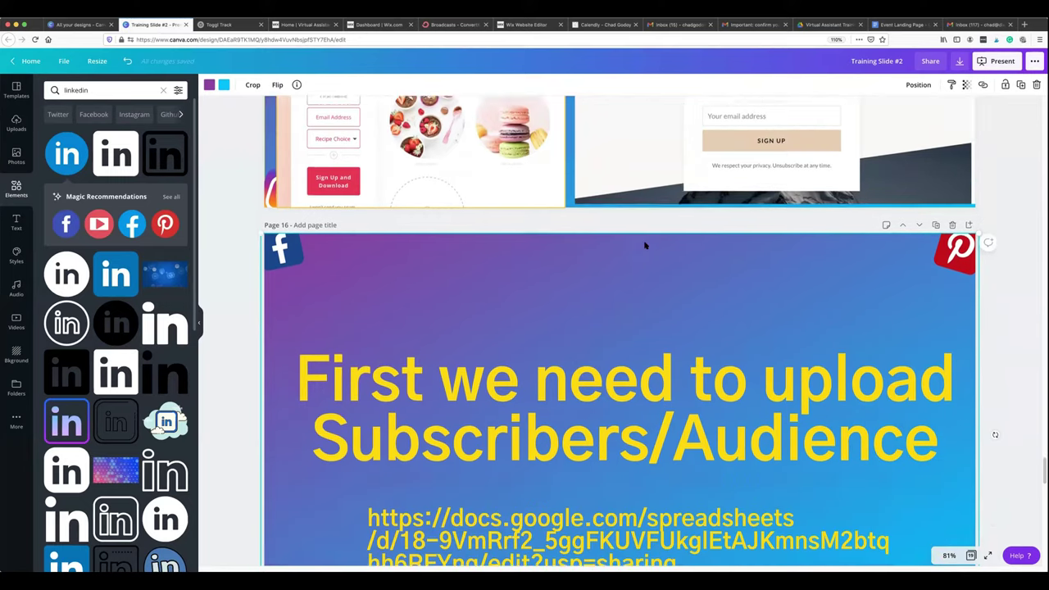
scroll(646, 243, "down", 2)
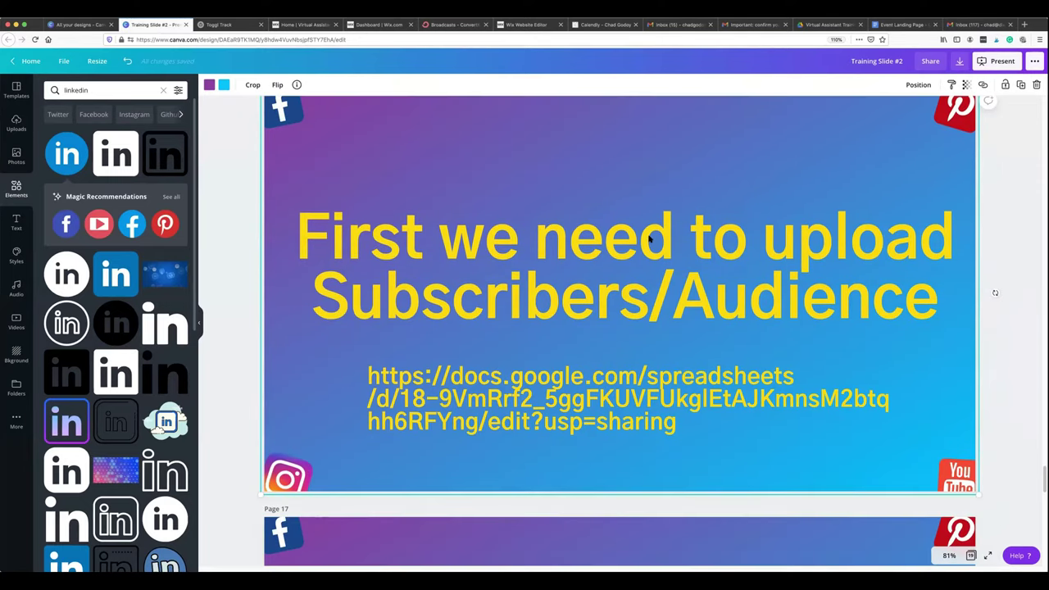
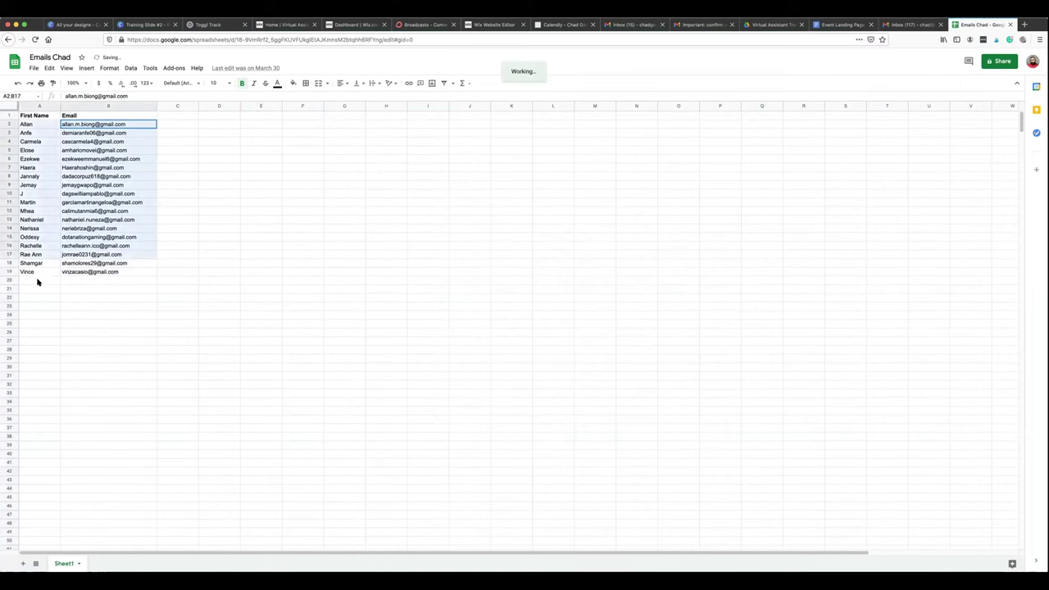
Copy the First Name and Email contact list in A2:B19 of the Emails Chad sheet.
key("super+c")
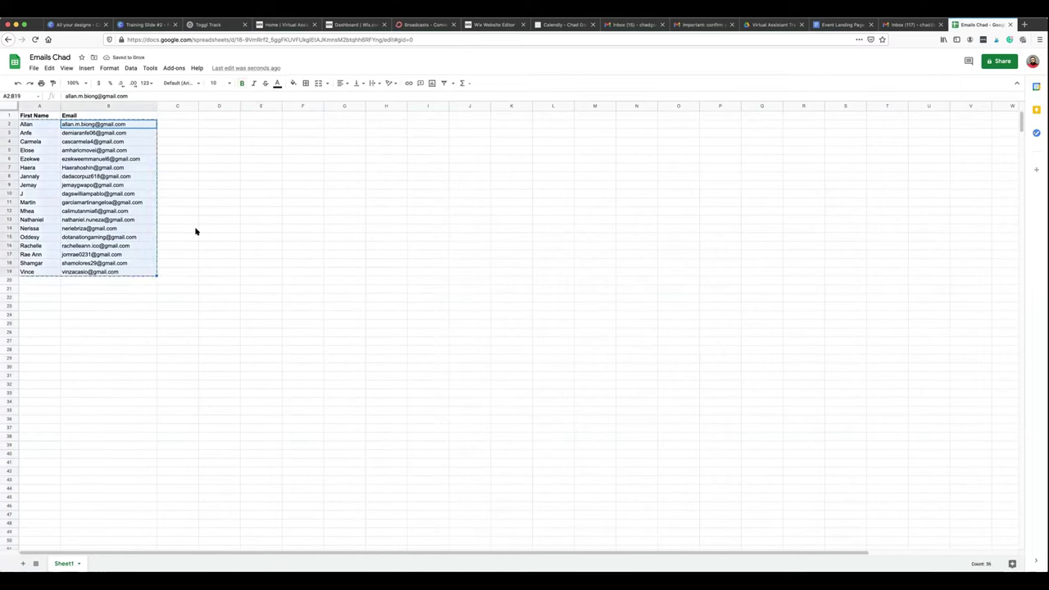
left_click(259, 203)
left_click_drag(115, 275, 33, 123)
left_click(392, 254)
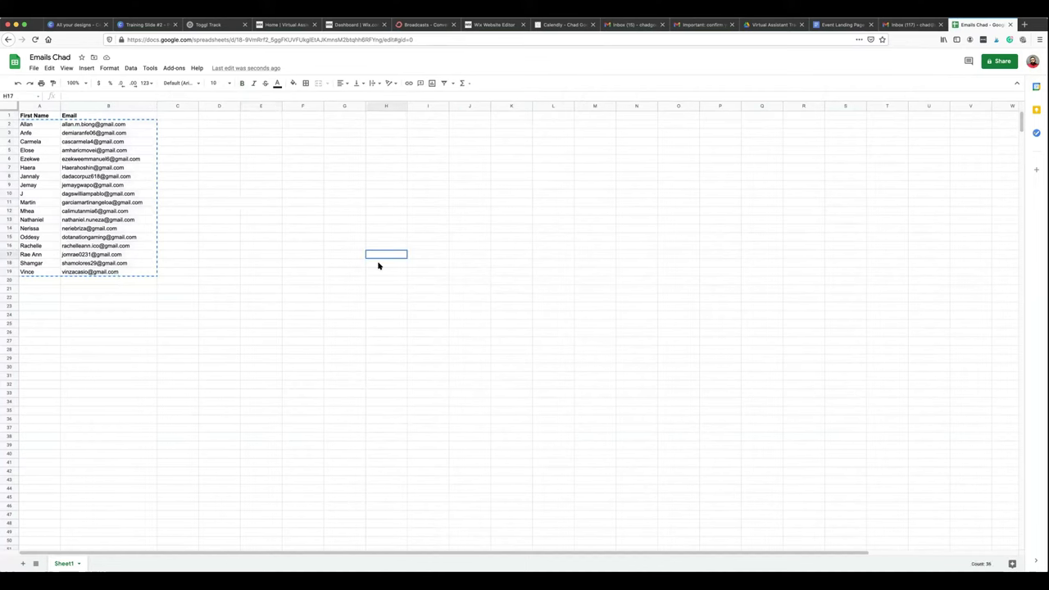
left_click(345, 263)
left_click(219, 176)
Download the Emails Chad sheet as a Comma-separated values (.csv) file.
left_click(34, 67)
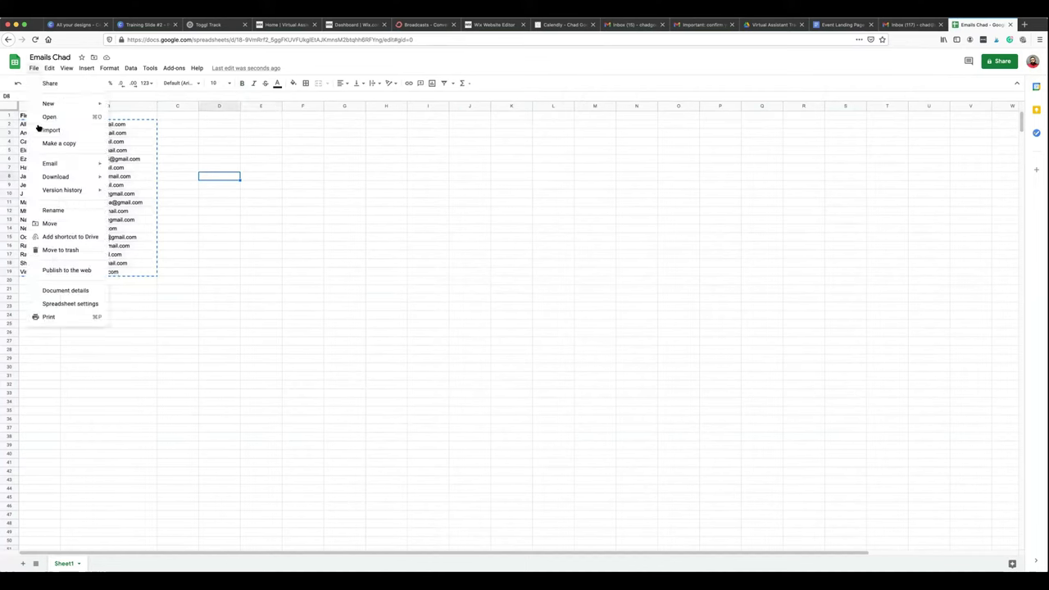
mouse_move(82, 176)
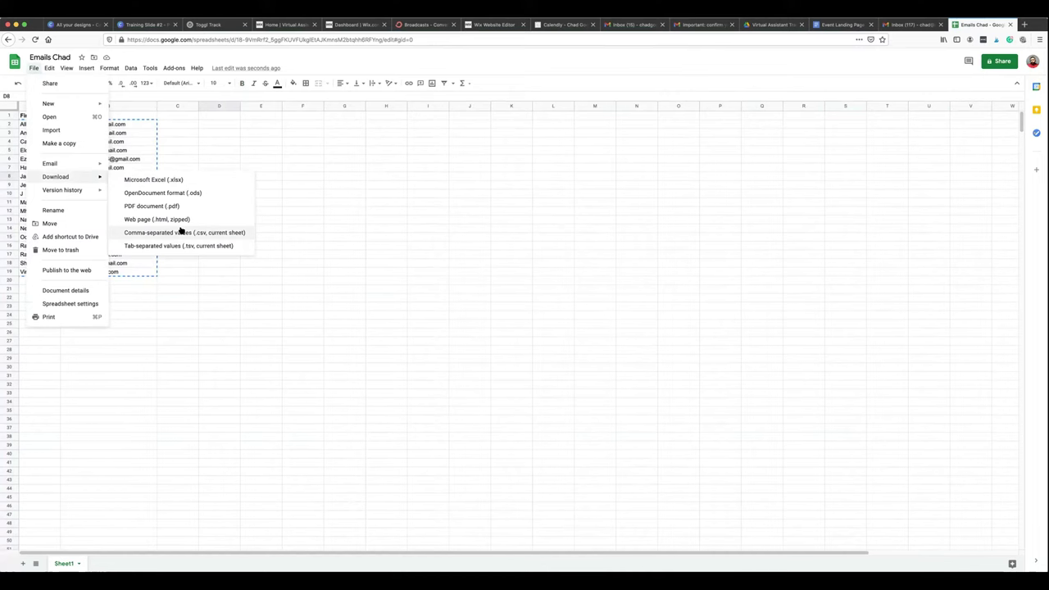
left_click(259, 168)
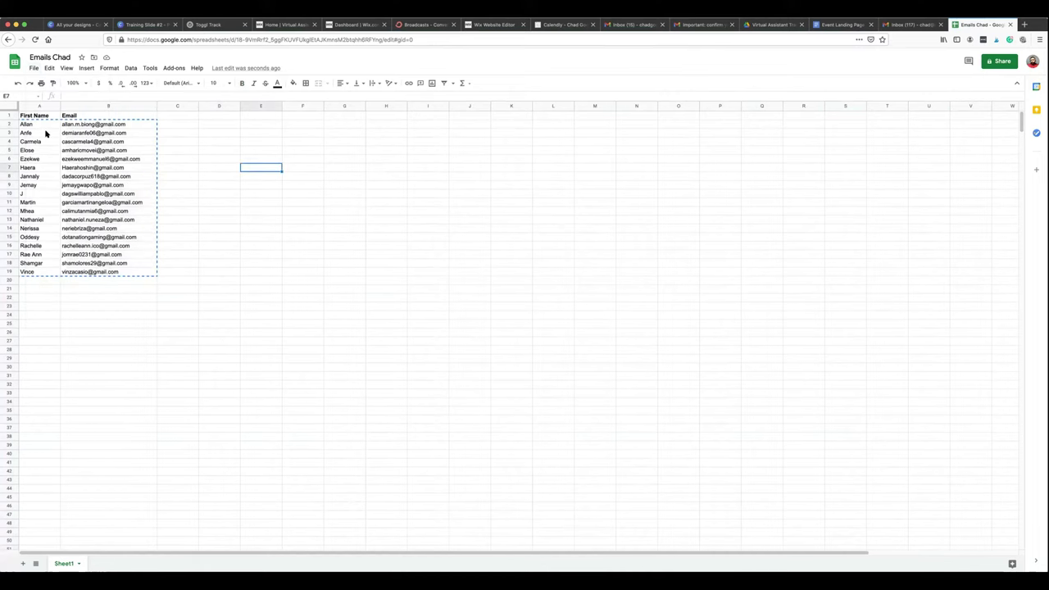
left_click_drag(38, 115, 88, 116)
left_click(205, 168)
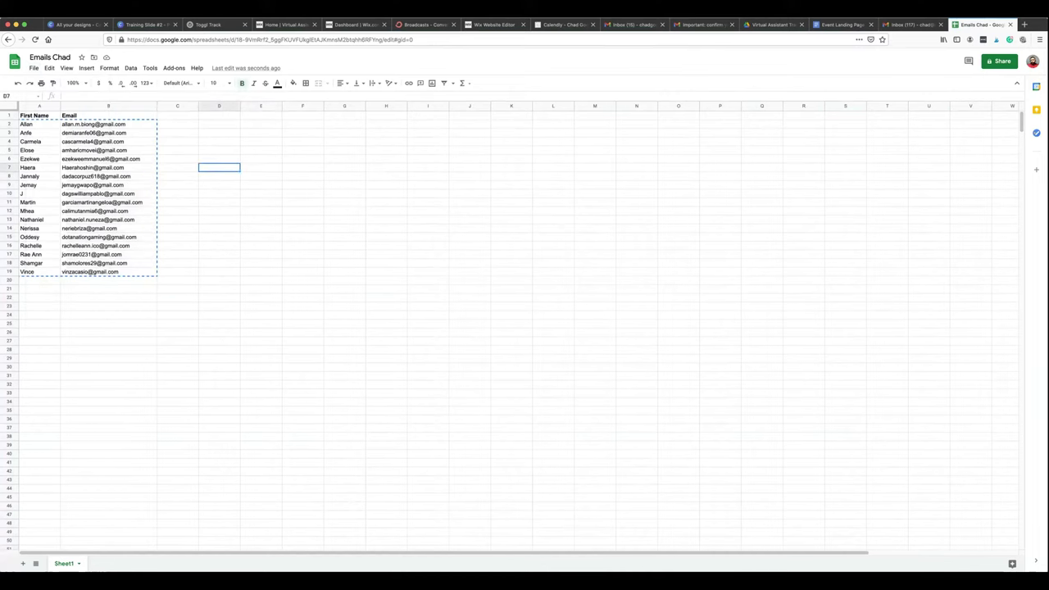
left_click(33, 68)
mouse_move(70, 177)
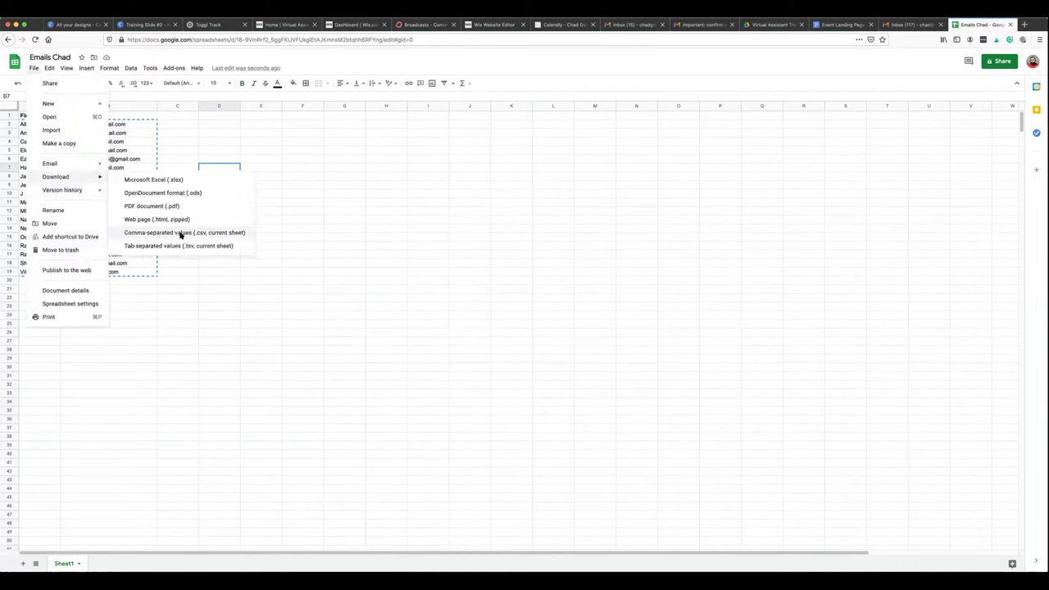
left_click(180, 233)
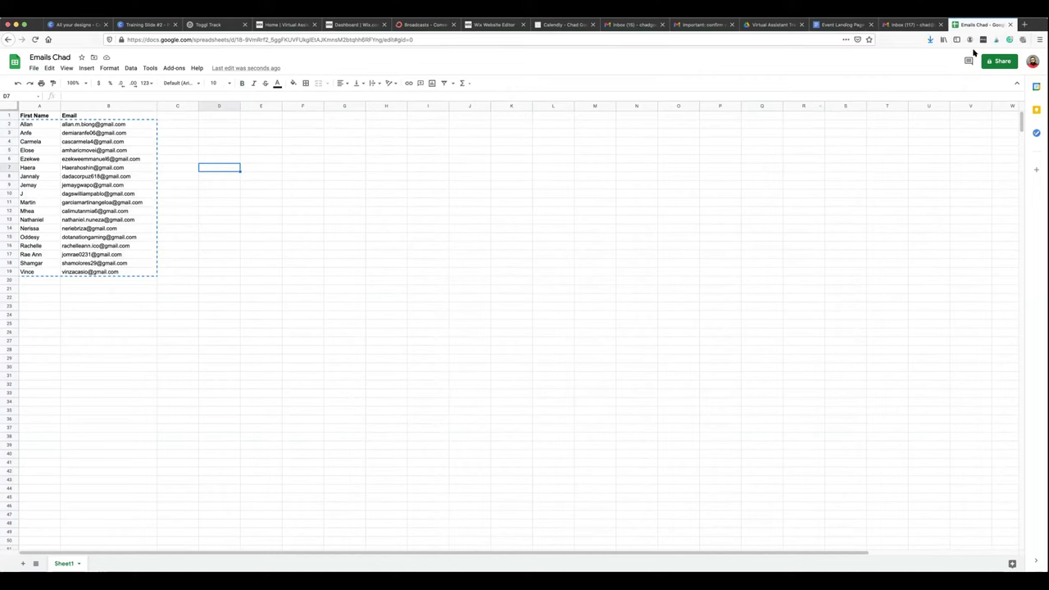
Confirm the CSV appears in the browser's downloads, then return to ConvertKit.
left_click(930, 40)
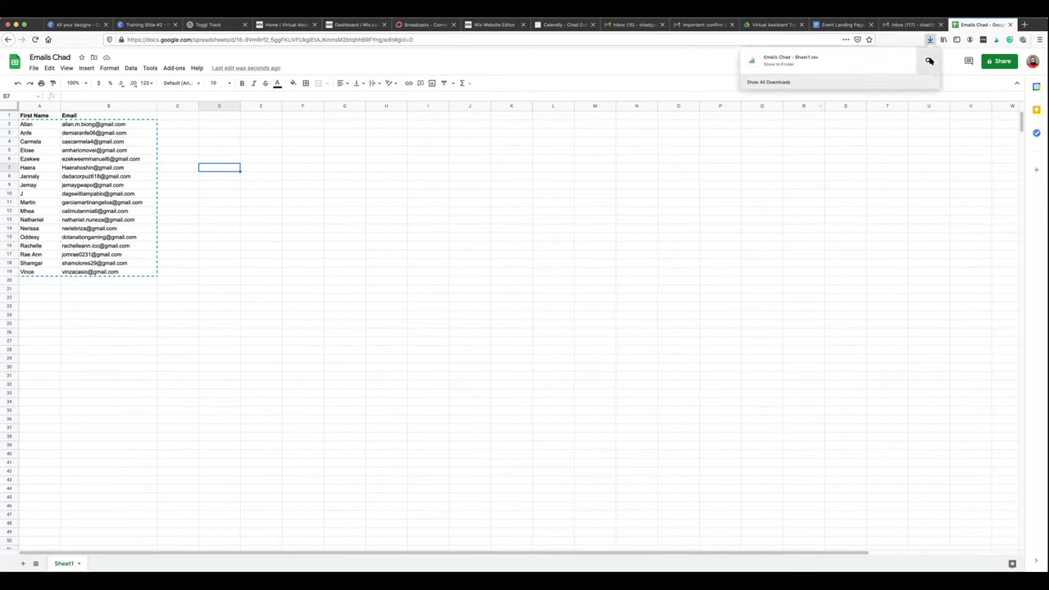
left_click(929, 61)
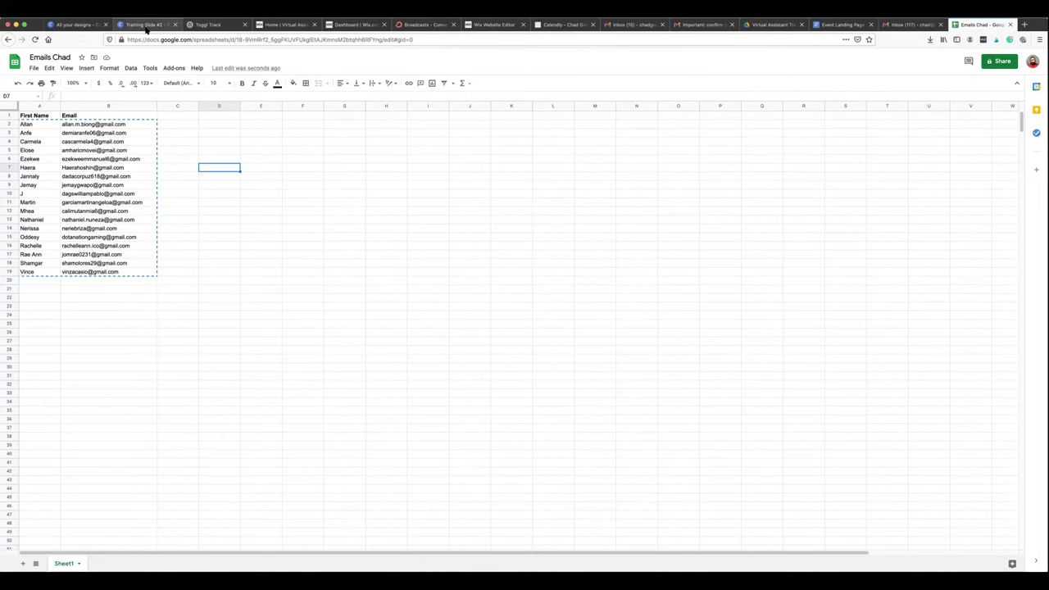
left_click(424, 26)
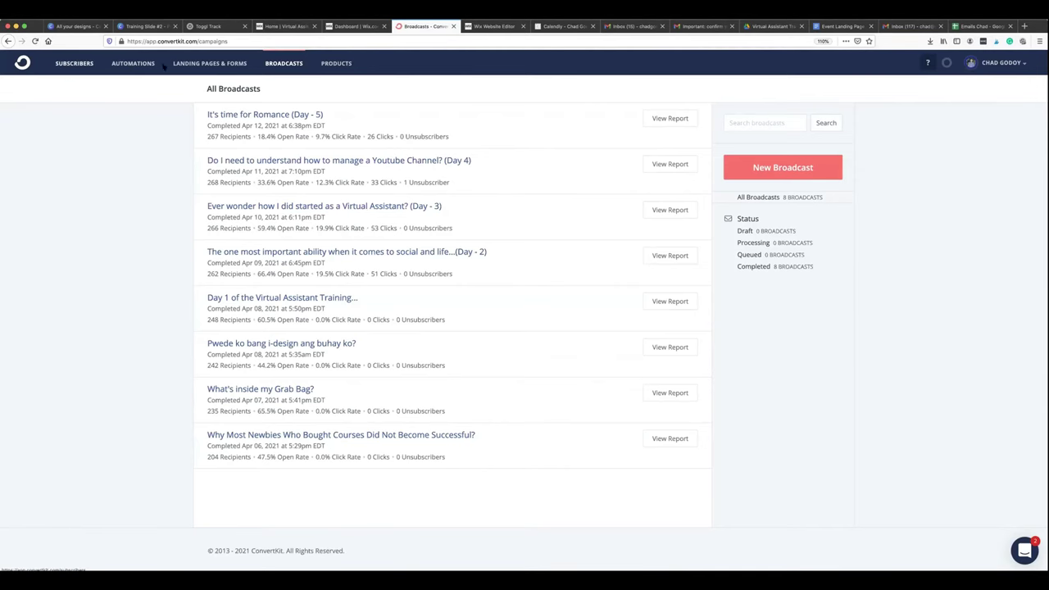
Go to Subscribers and open Add Subscribers to show the single, CSV and provider import options.
left_click(62, 68)
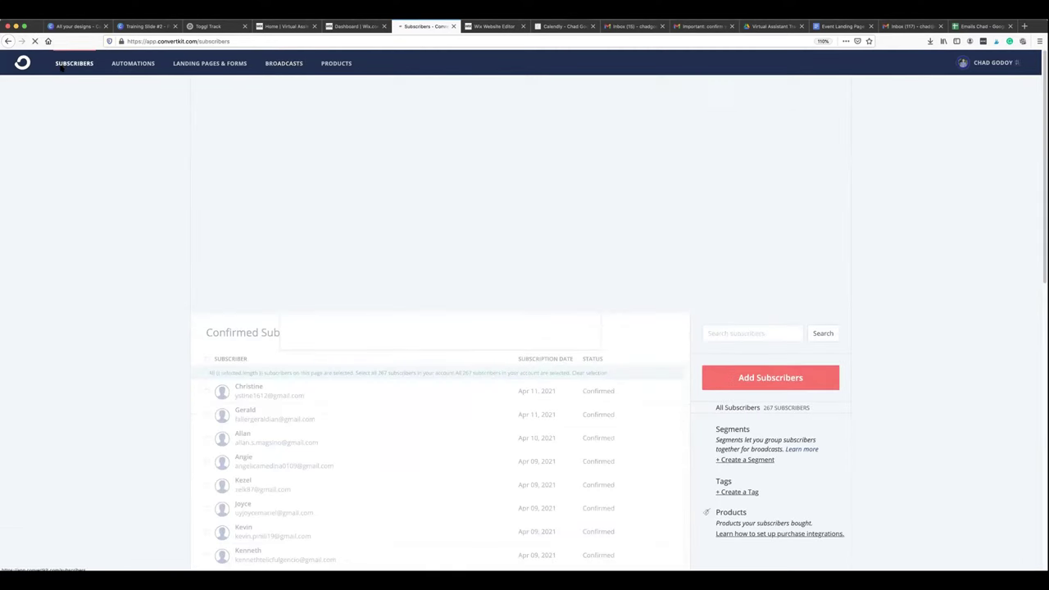
scroll(577, 241, "down", 2)
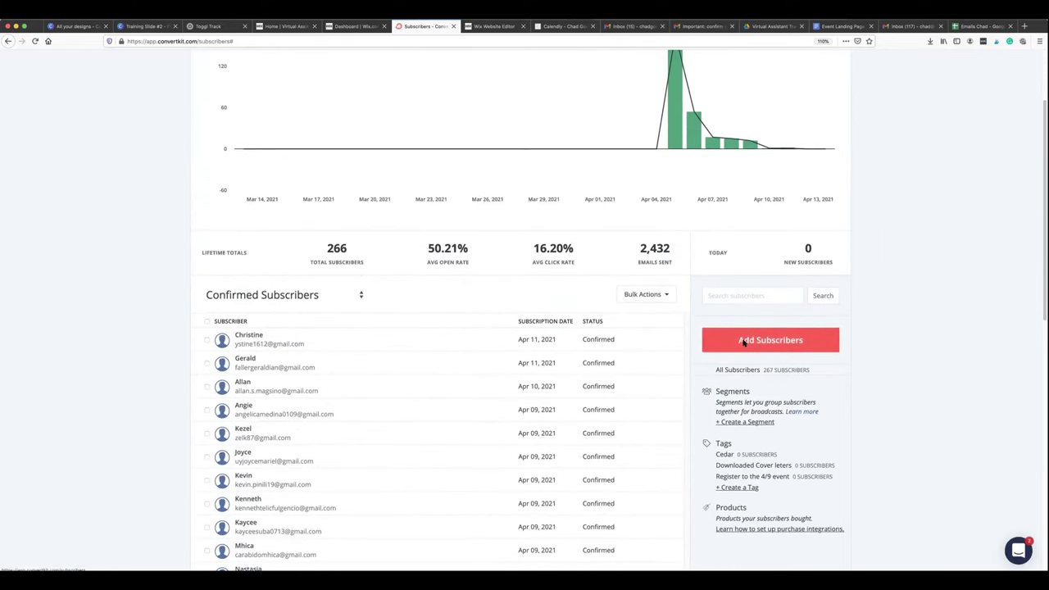
left_click(744, 342)
scroll(748, 245, "up", 4)
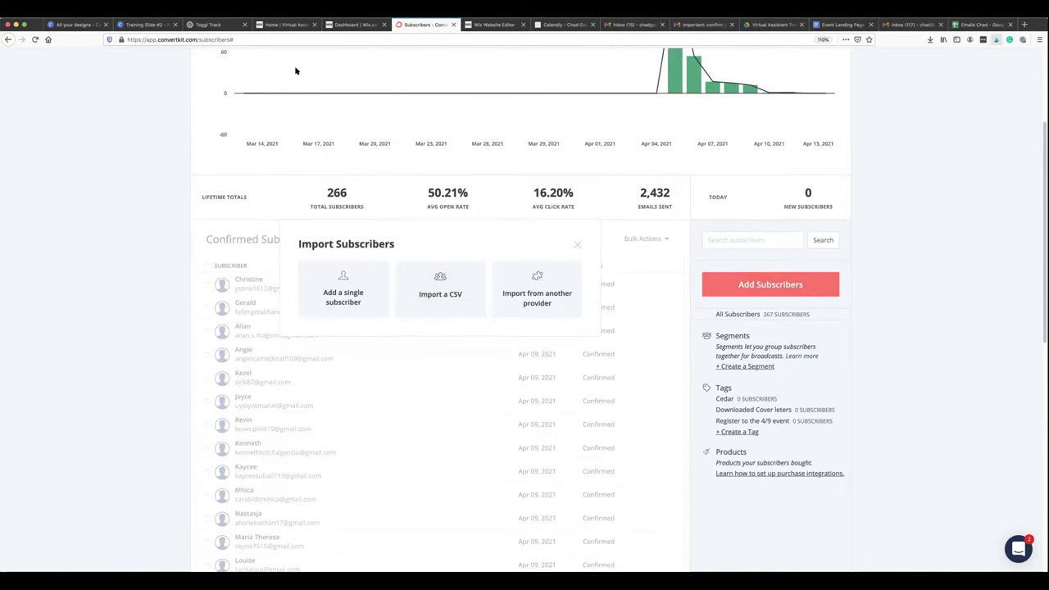
left_click(980, 25)
left_click(34, 68)
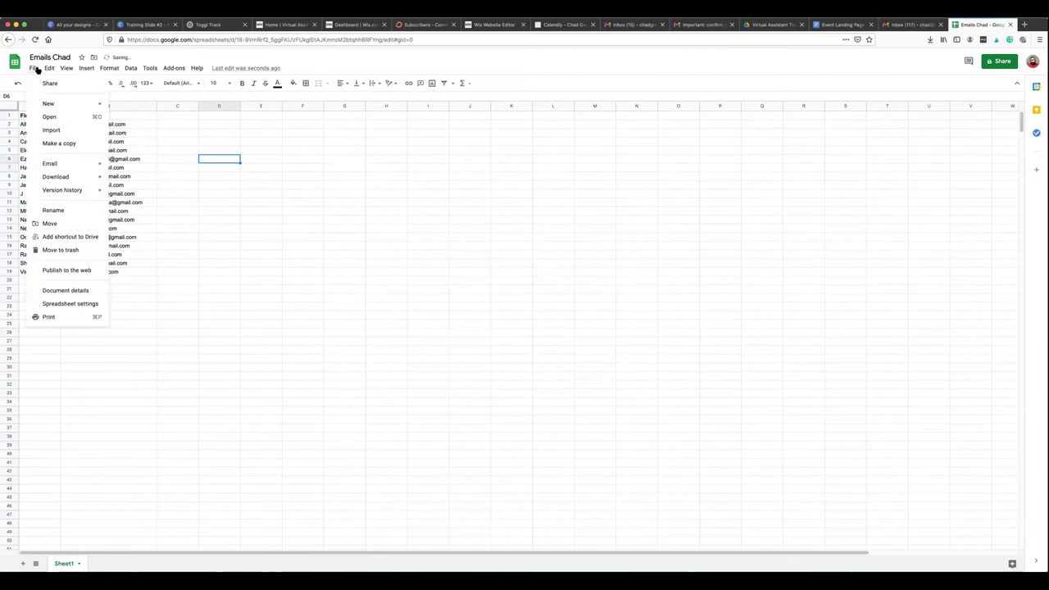
mouse_move(59, 177)
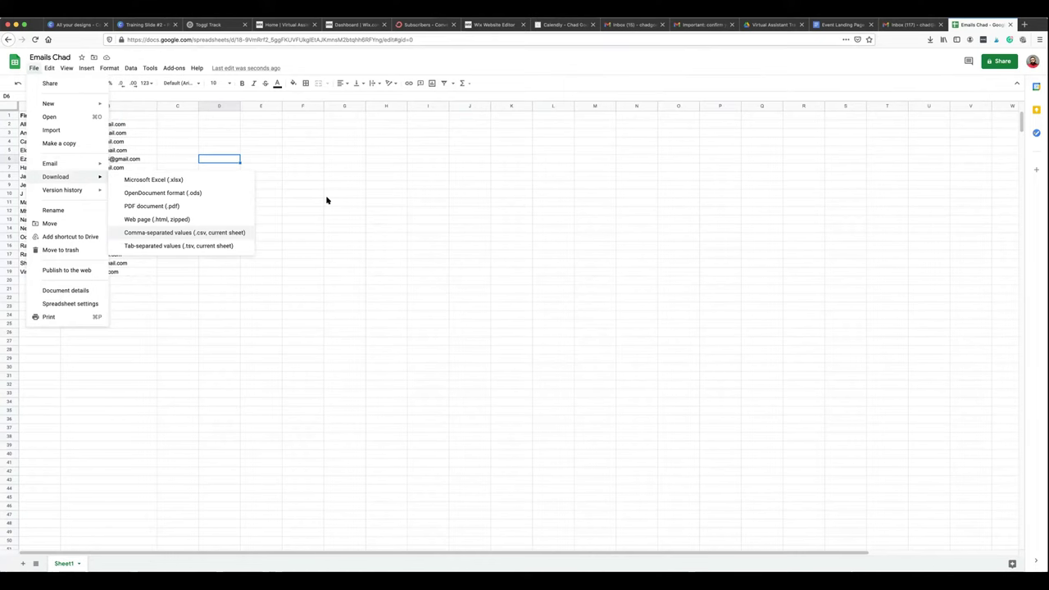
left_click(389, 194)
Choose Import a CSV and tick the Mills form as the destination.
left_click(424, 25)
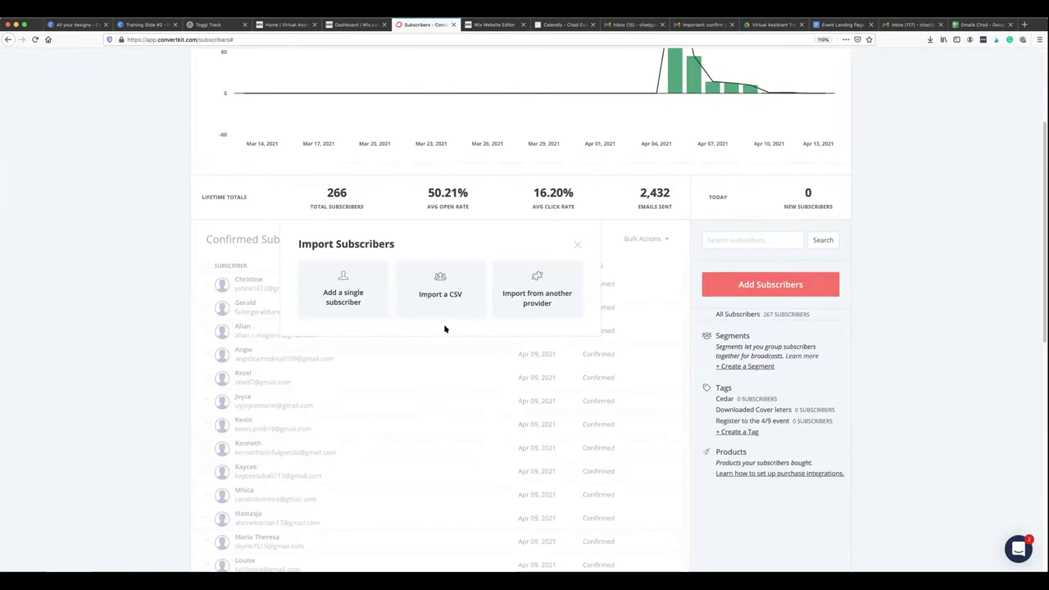
scroll(440, 301, "up", 1)
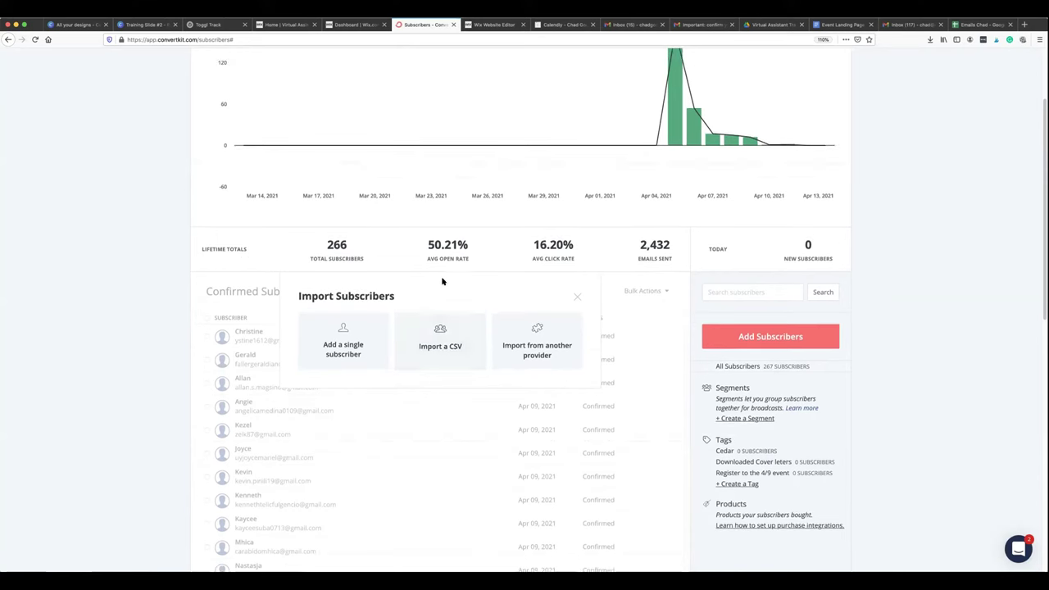
left_click(440, 348)
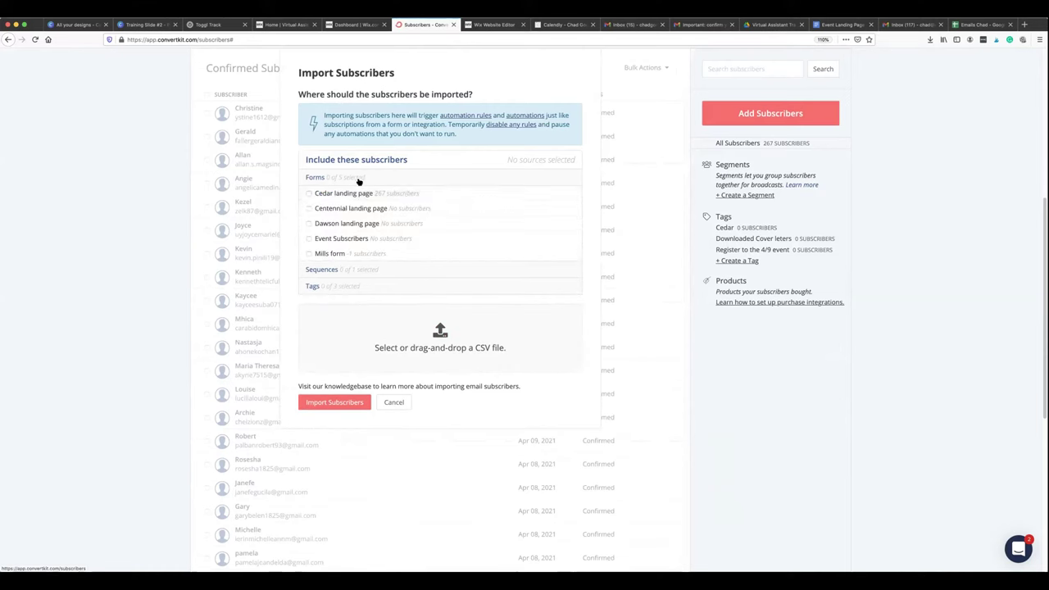
left_click(309, 254)
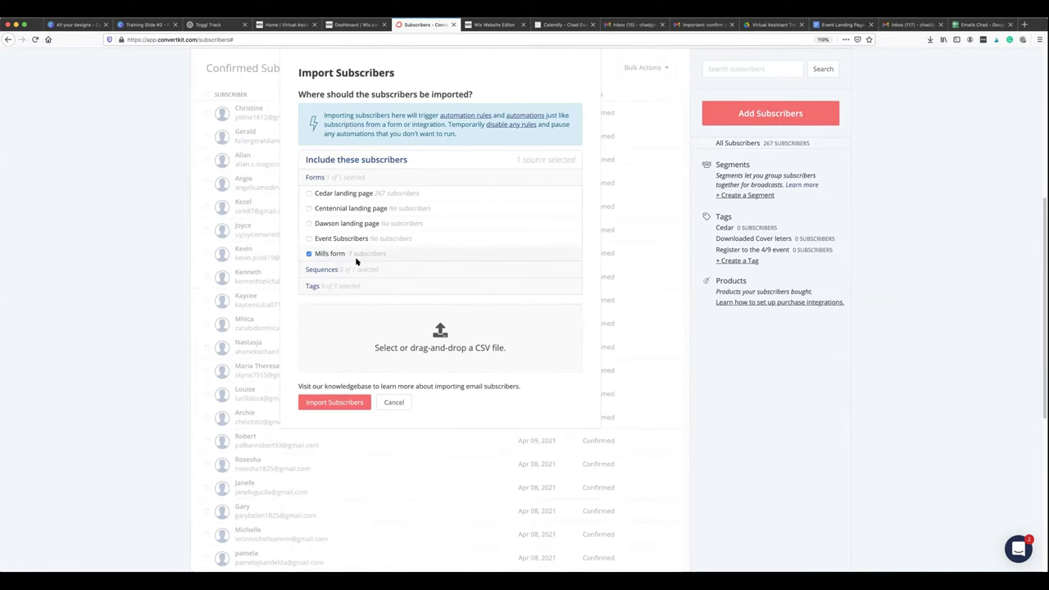
scroll(456, 270, "down", 1)
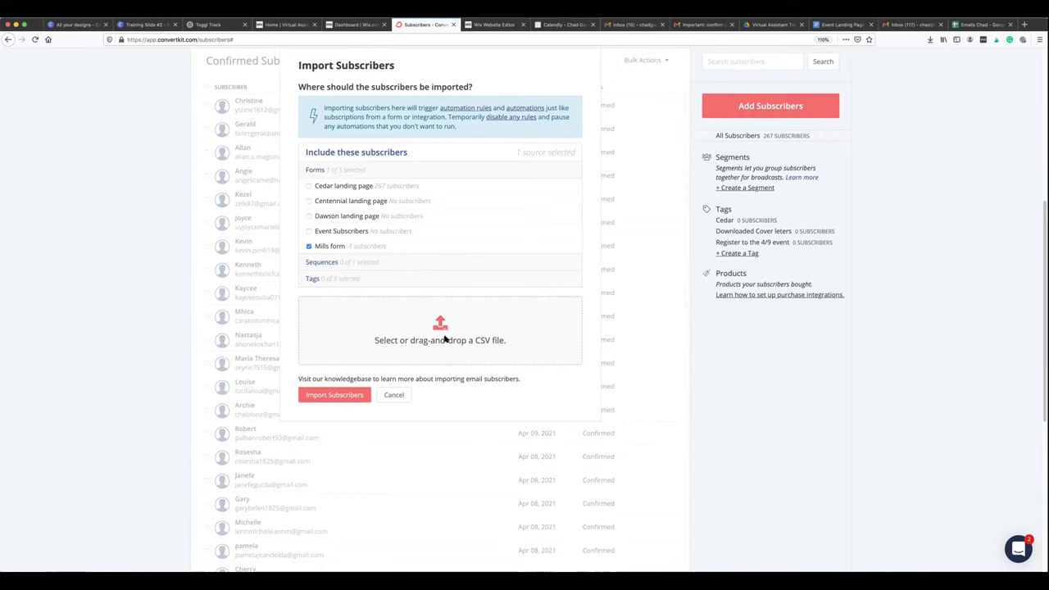
Load Emails Chad - Sheet1.csv into the import.
left_click(445, 339)
left_click(254, 53)
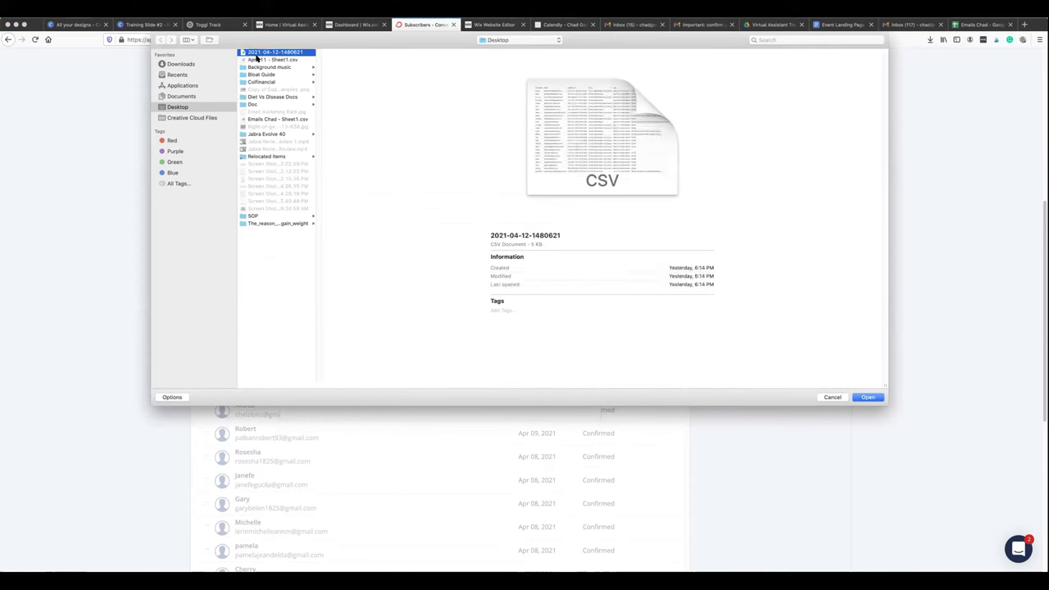
left_click(258, 60)
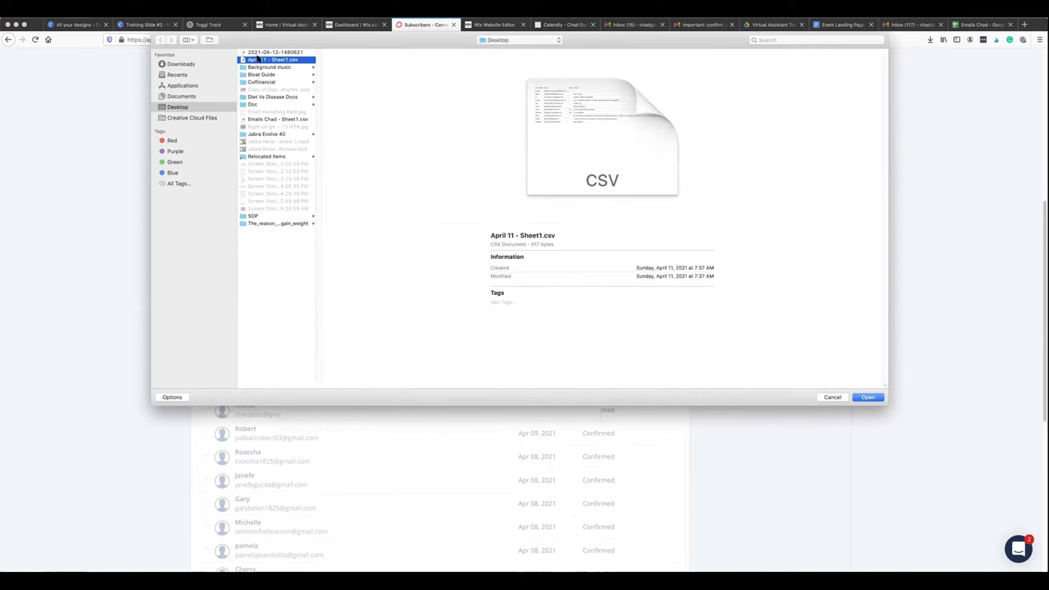
left_click(829, 398)
left_click(930, 39)
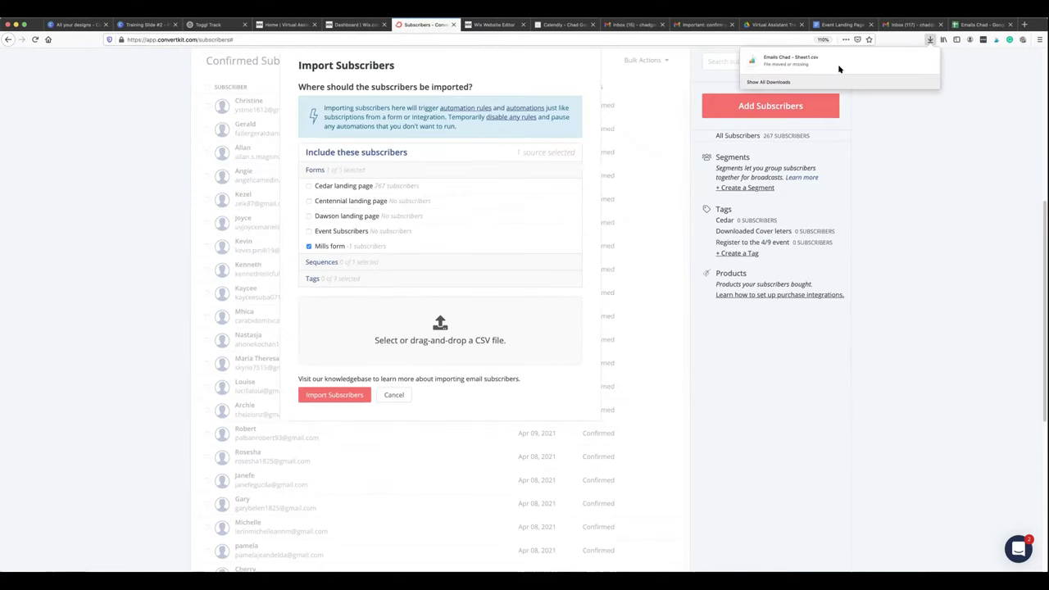
left_click_drag(783, 70, 434, 321)
left_click(434, 322)
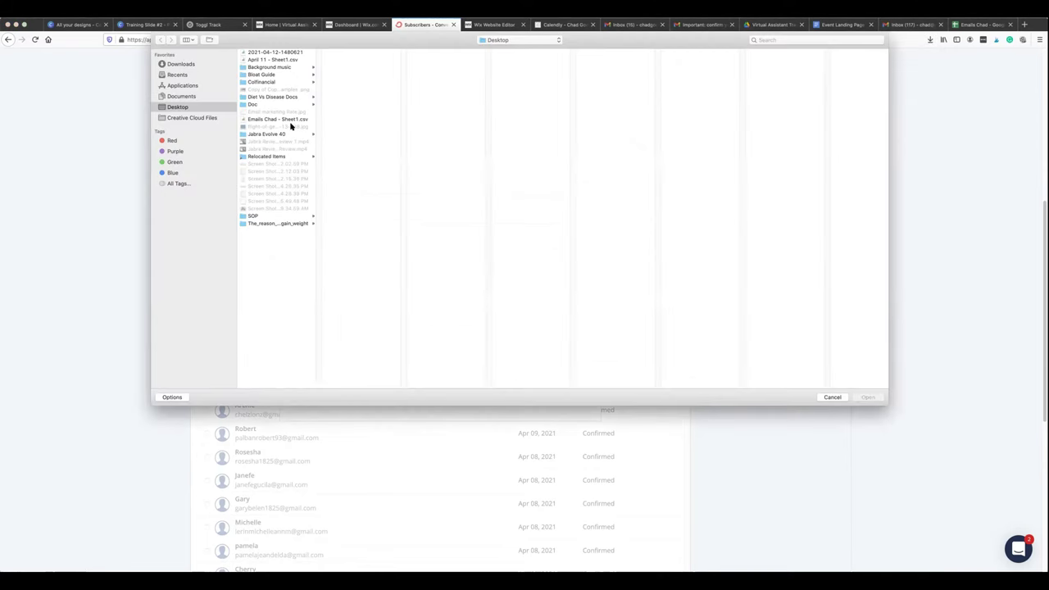
left_click(290, 119)
left_click(856, 394)
scroll(539, 295, "down", 4)
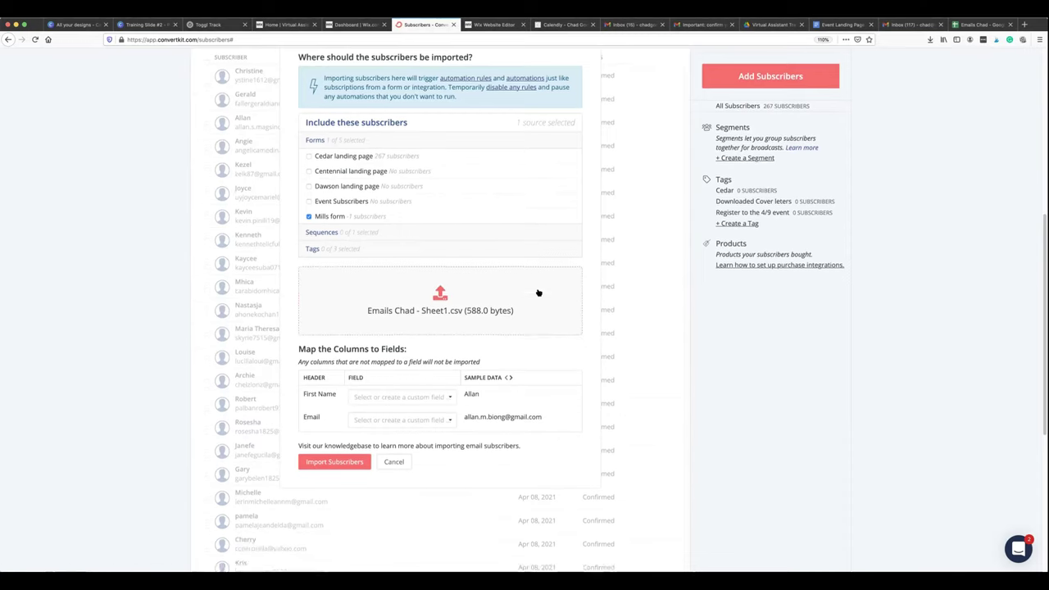
Map the CSV's First Name column to First name and its Email column to Email.
left_click(385, 285)
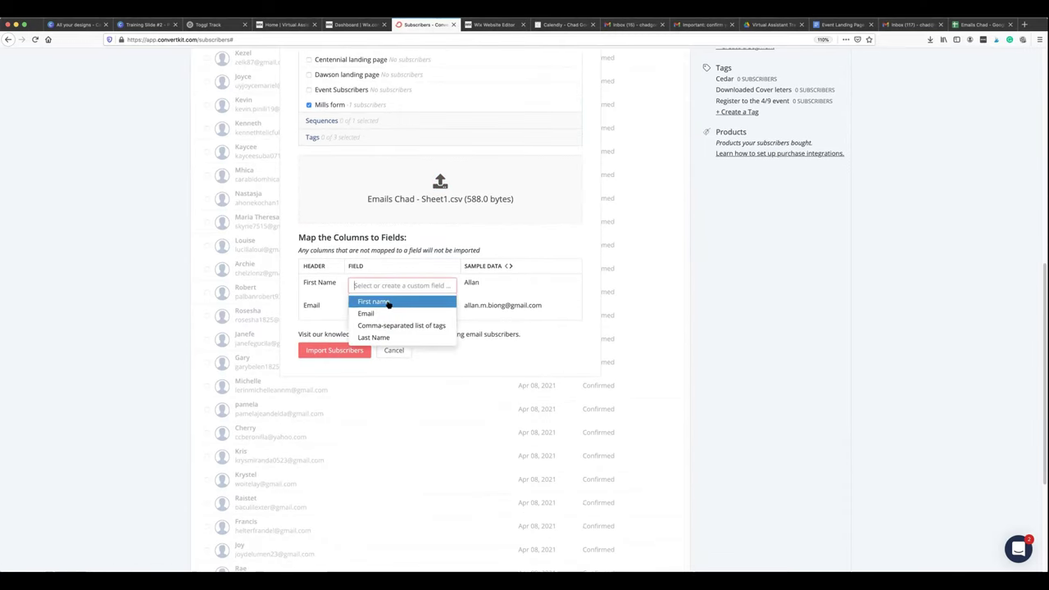
left_click(386, 302)
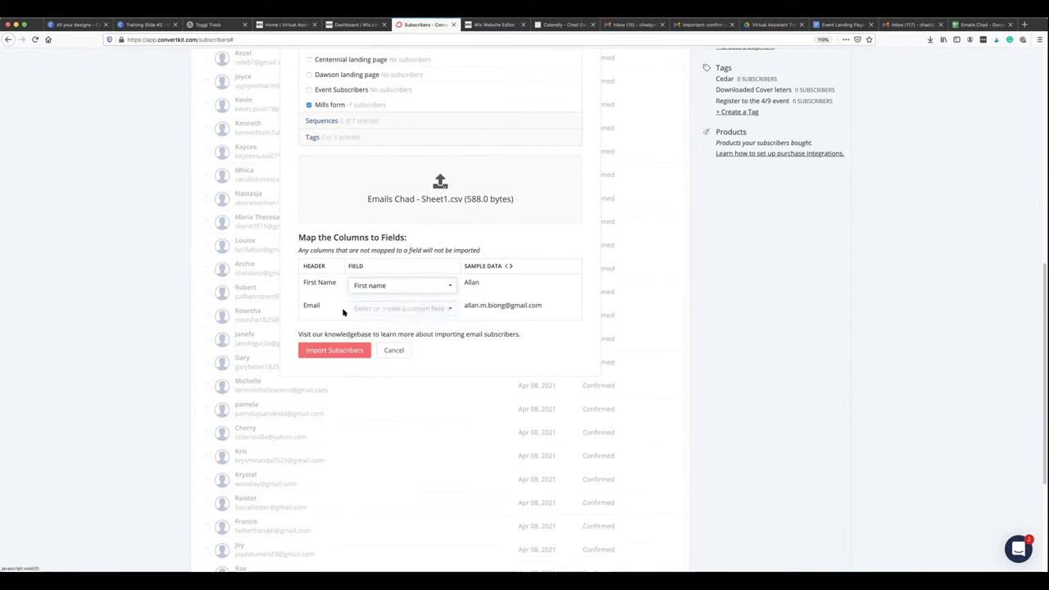
left_click(402, 308)
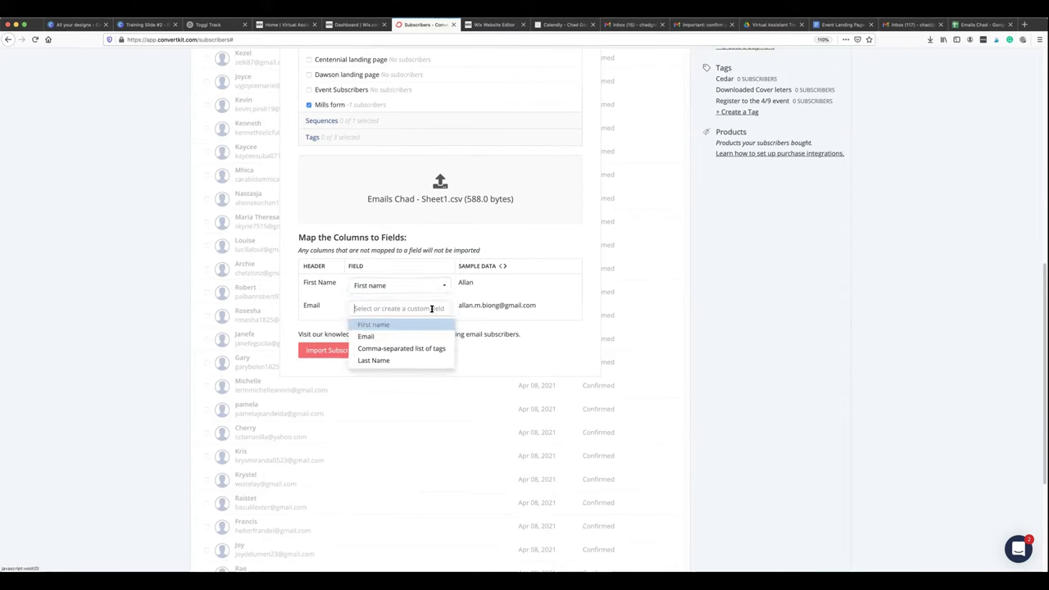
left_click(376, 337)
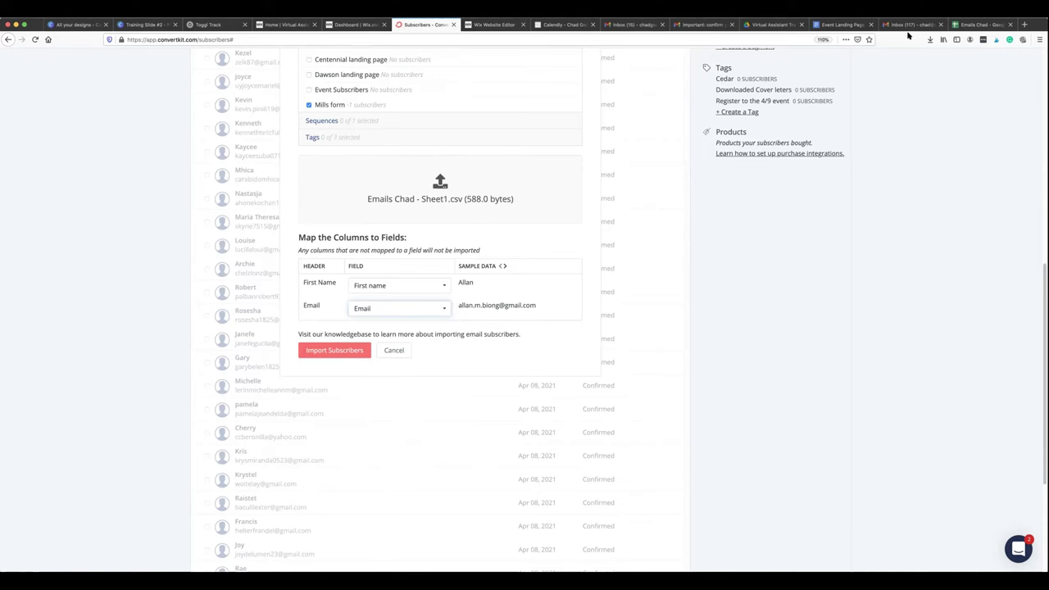
Compare the sheet's first data row, A2:B2, against the import preview.
key("super+9")
left_click_drag(37, 127, 94, 124)
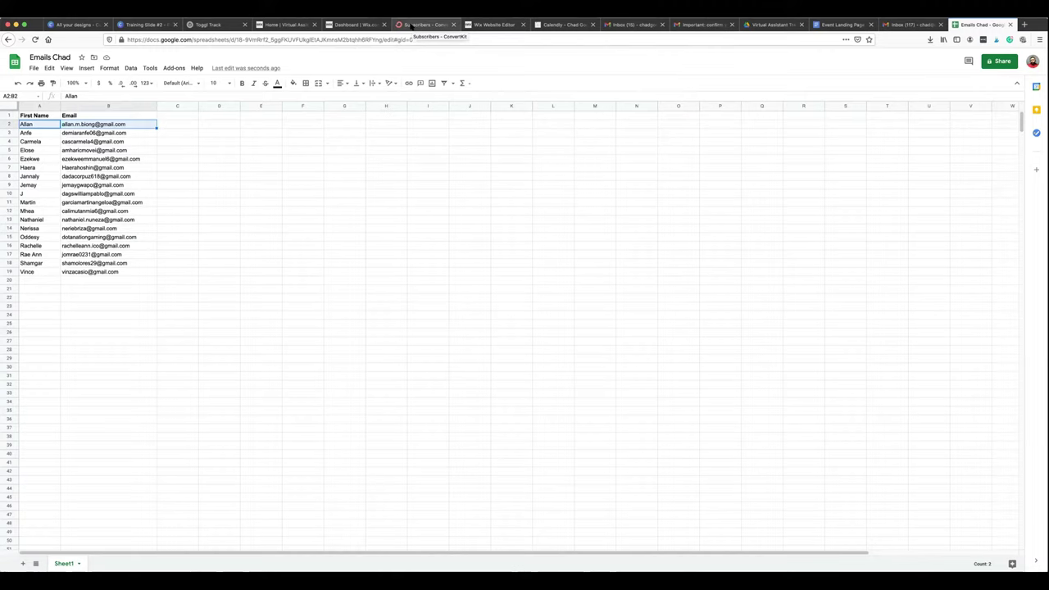
left_click(411, 25)
scroll(405, 254, "up", 3)
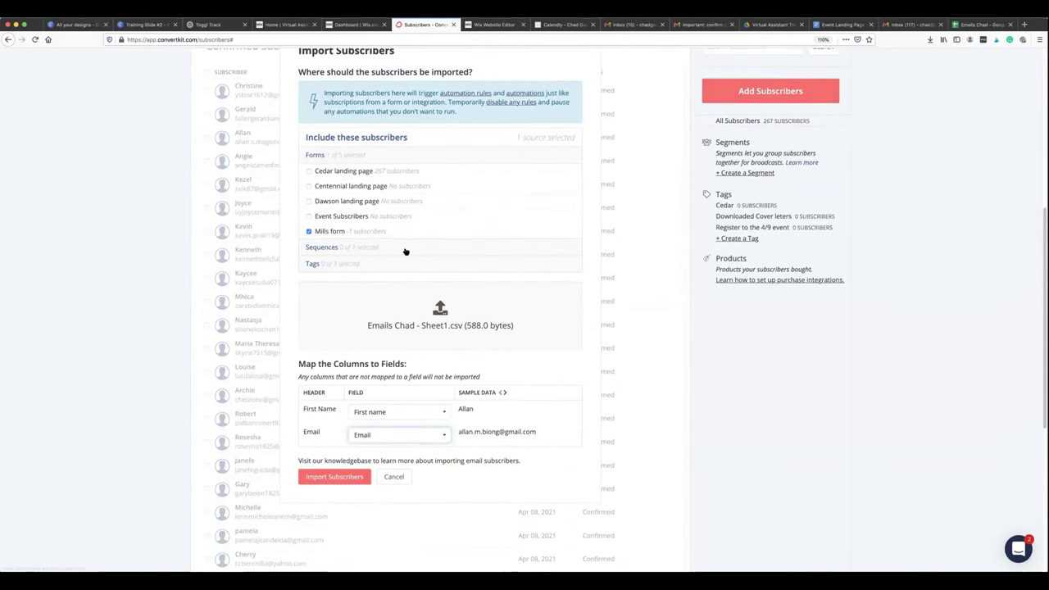
scroll(406, 252, "up", 5)
scroll(387, 192, "down", 1)
scroll(387, 192, "down", 6)
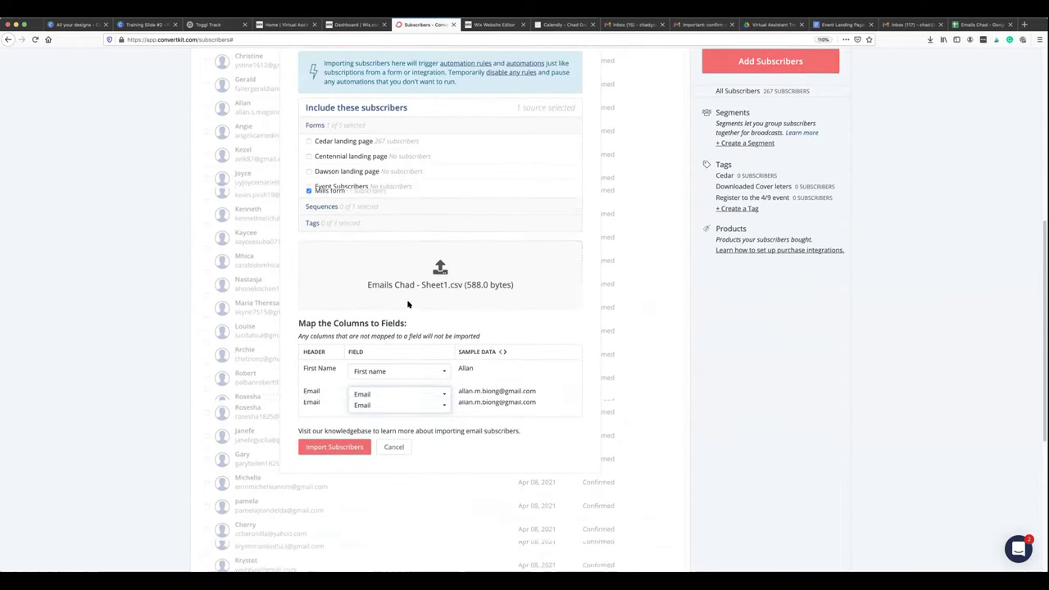
scroll(352, 399, "up", 5)
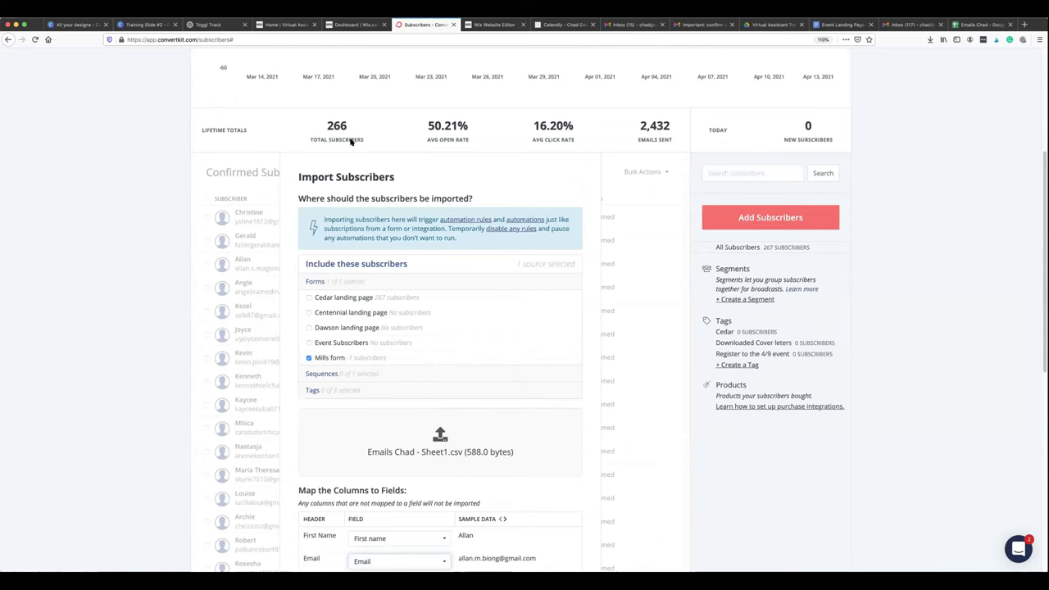
scroll(336, 164, "up", 3)
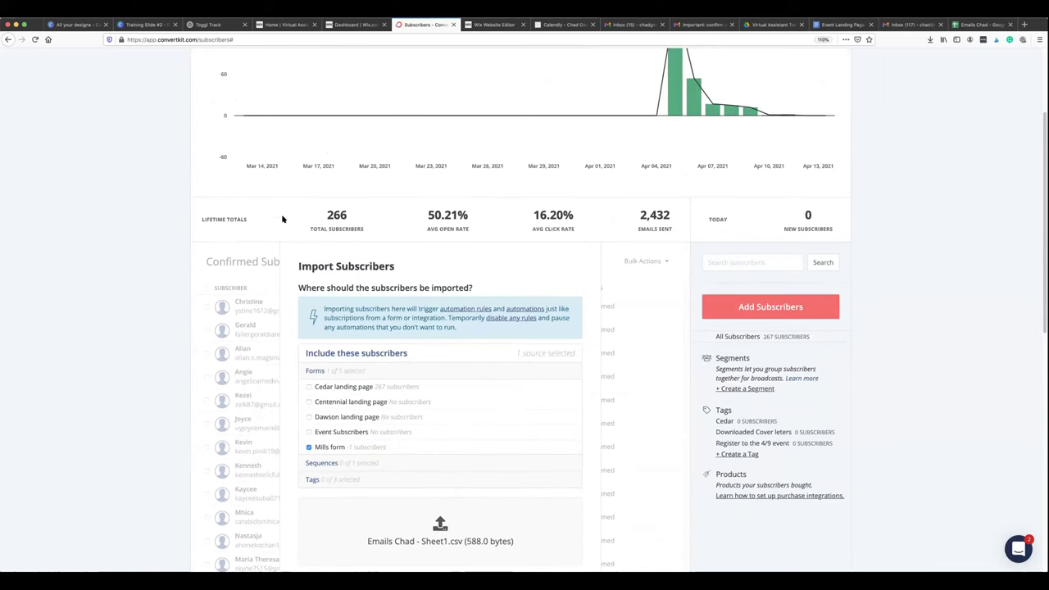
scroll(357, 216, "down", 4)
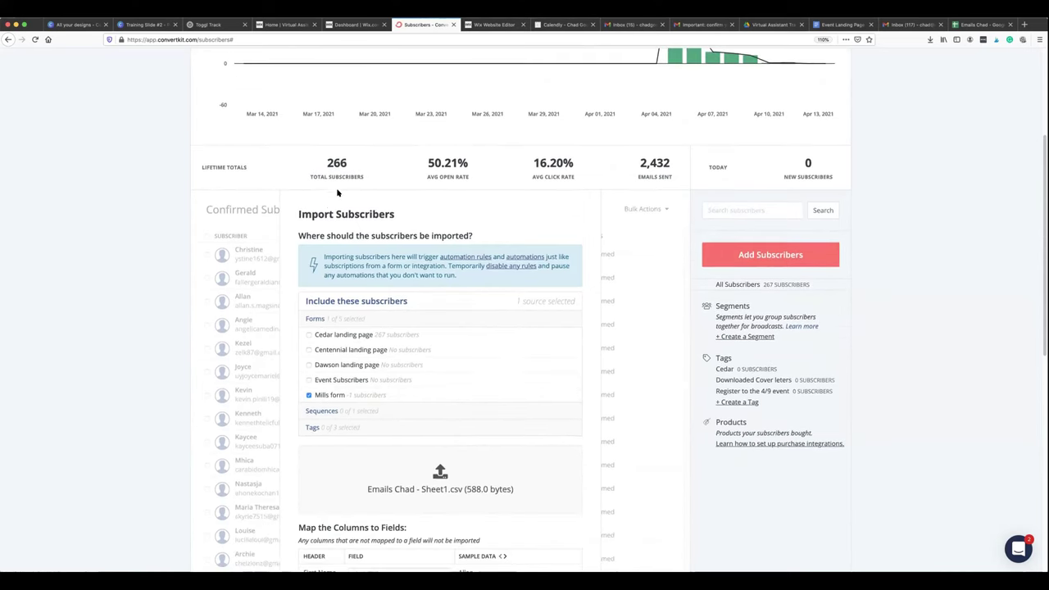
scroll(408, 281, "down", 3)
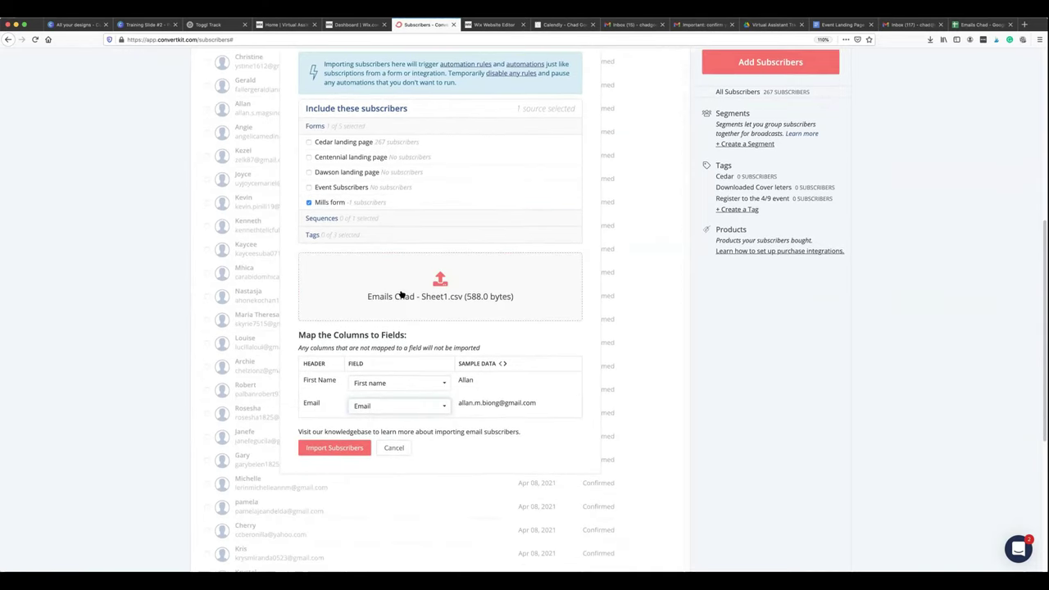
Run the import of the mapped CSV subscribers.
left_click(348, 396)
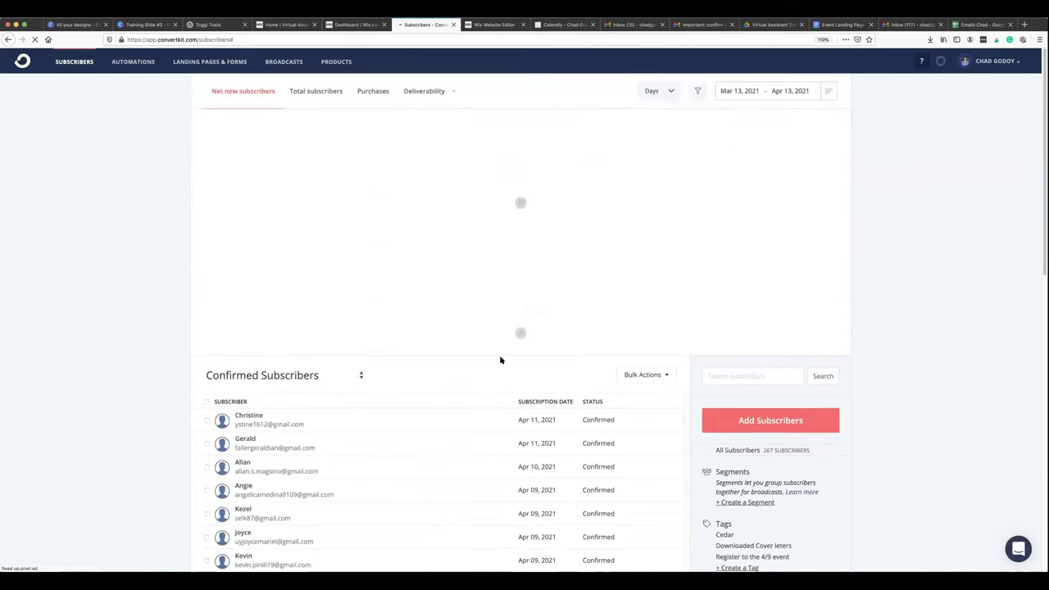
scroll(714, 355, "down", 2)
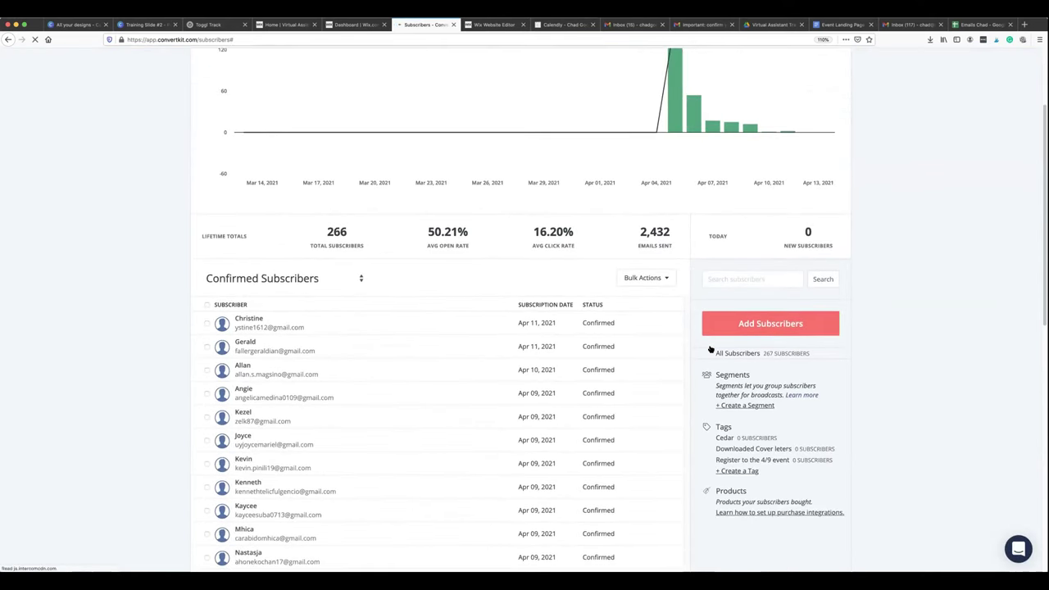
scroll(691, 340, "up", 1)
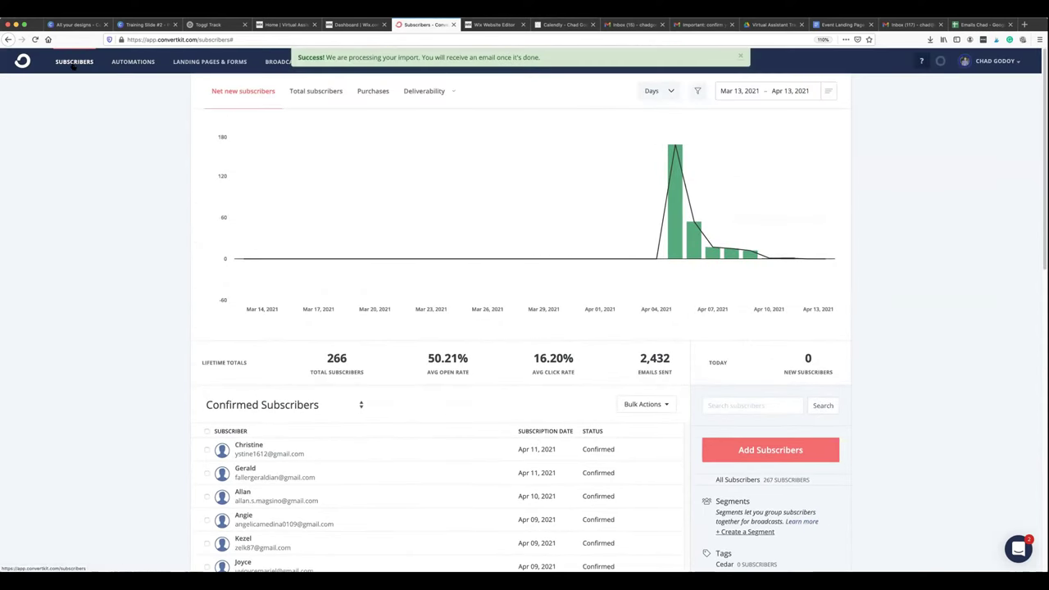
Refresh and return to Subscribers to check 284 total and 18 new today.
left_click(291, 64)
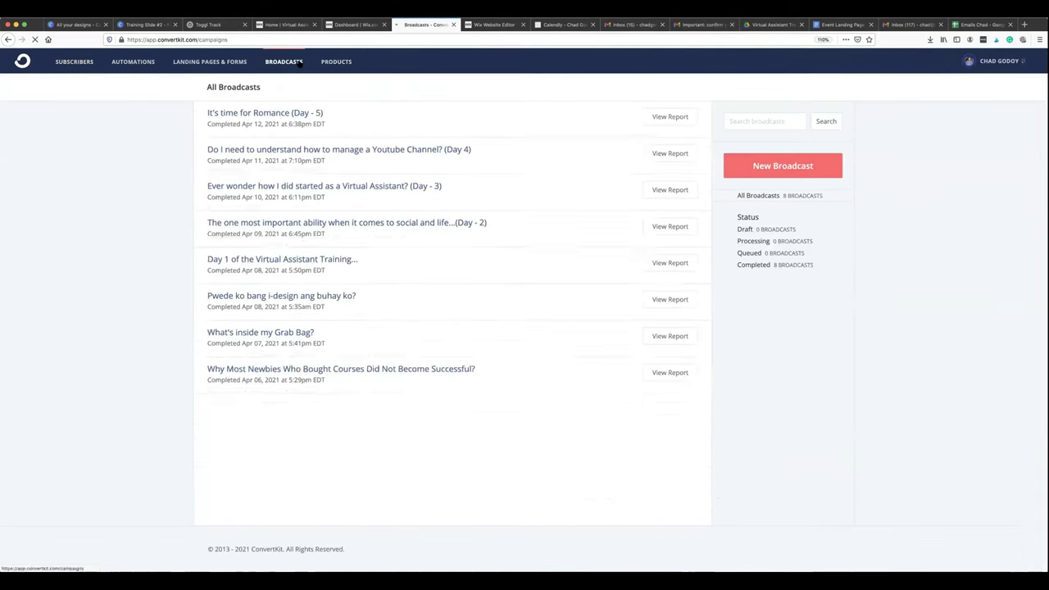
left_click(209, 64)
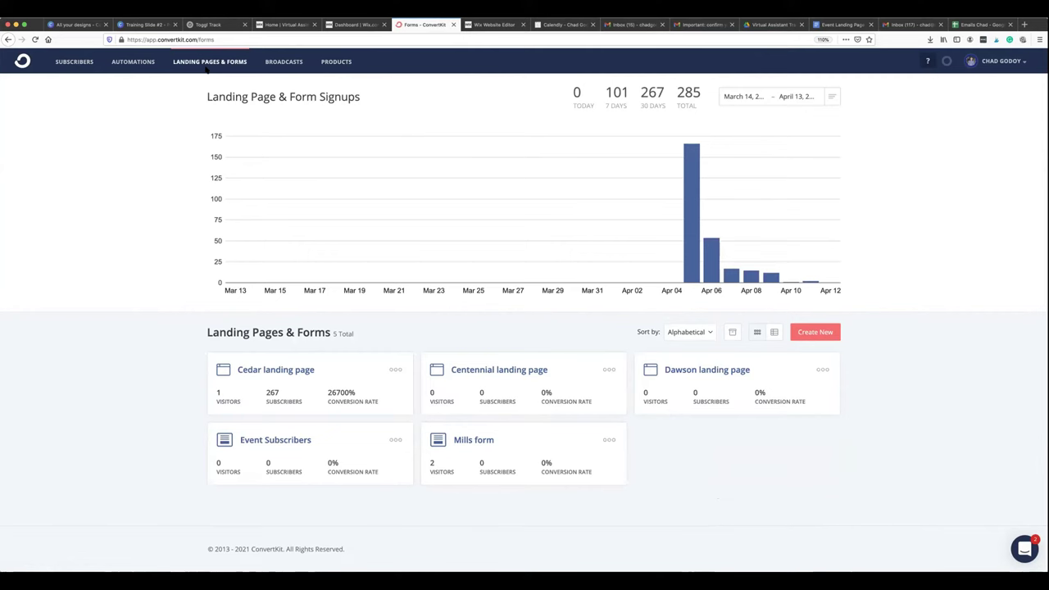
left_click(31, 39)
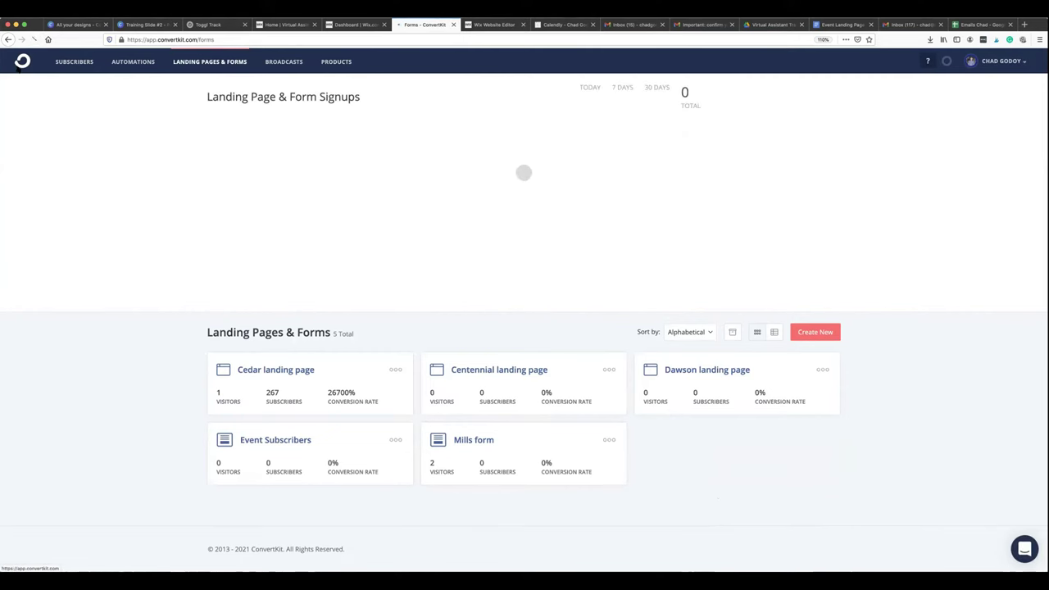
left_click(58, 69)
scroll(573, 213, "down", 2)
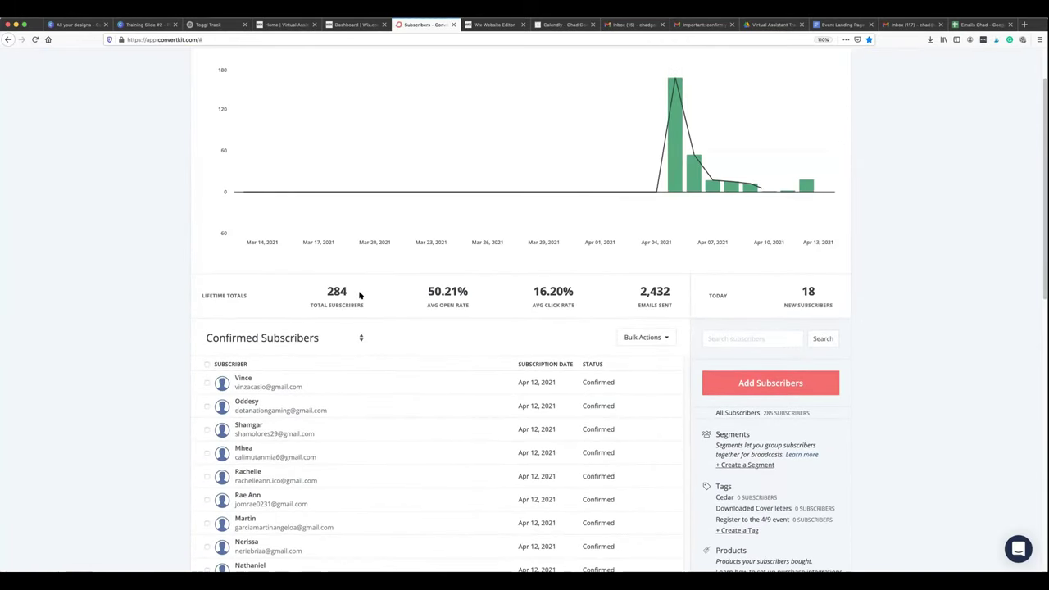
left_click_drag(364, 306, 324, 291)
left_click(325, 290)
triple_click(363, 301)
left_click(322, 291)
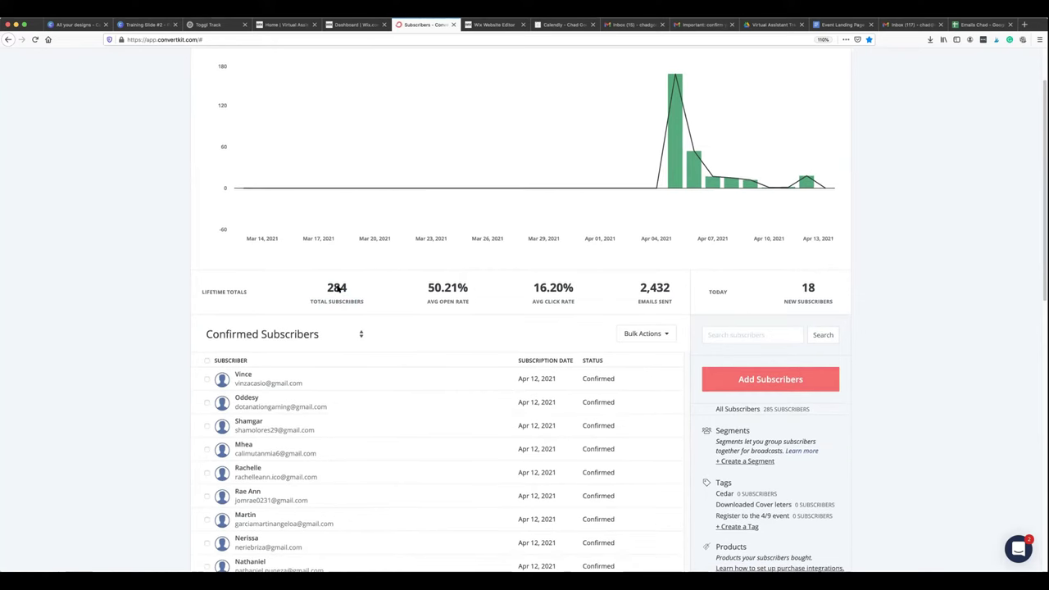
scroll(339, 285, "up", 2)
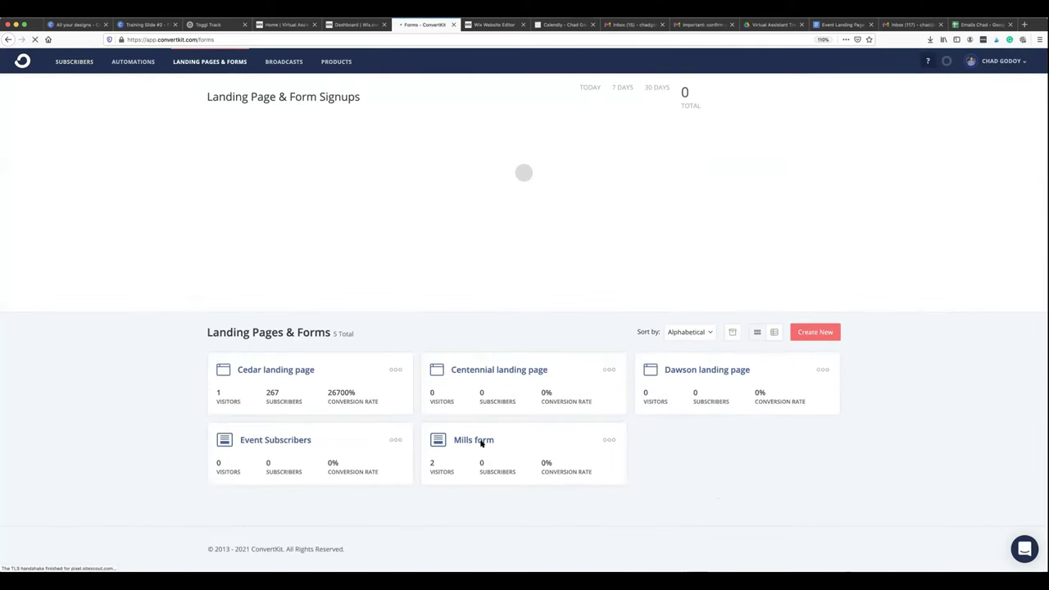
Check the Mills form from Landing Pages & Forms and return to the forms list.
left_click_drag(481, 465, 497, 468)
left_click(497, 468)
double_click(494, 471)
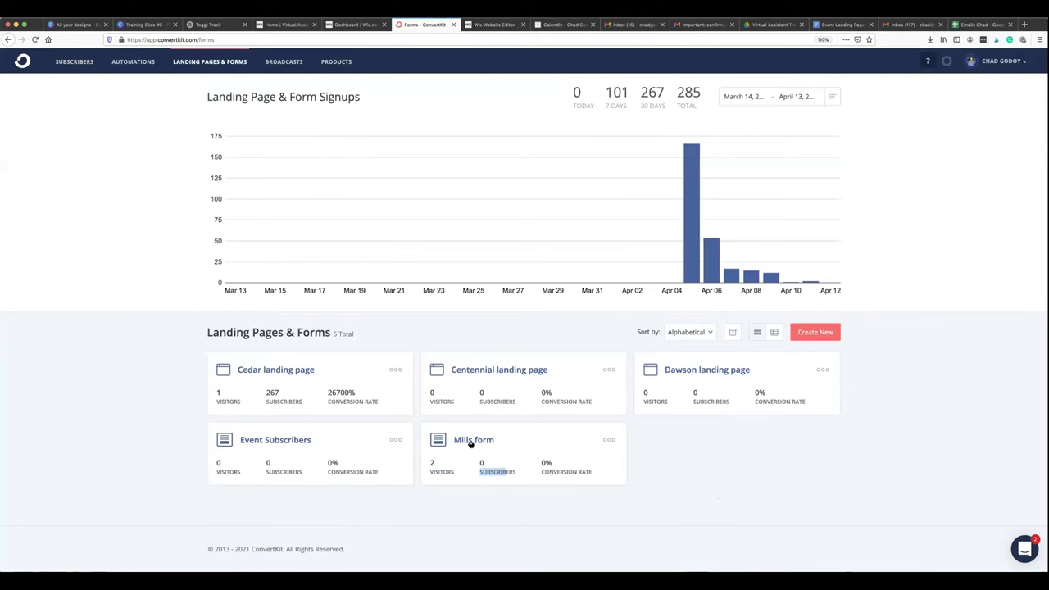
left_click(470, 441)
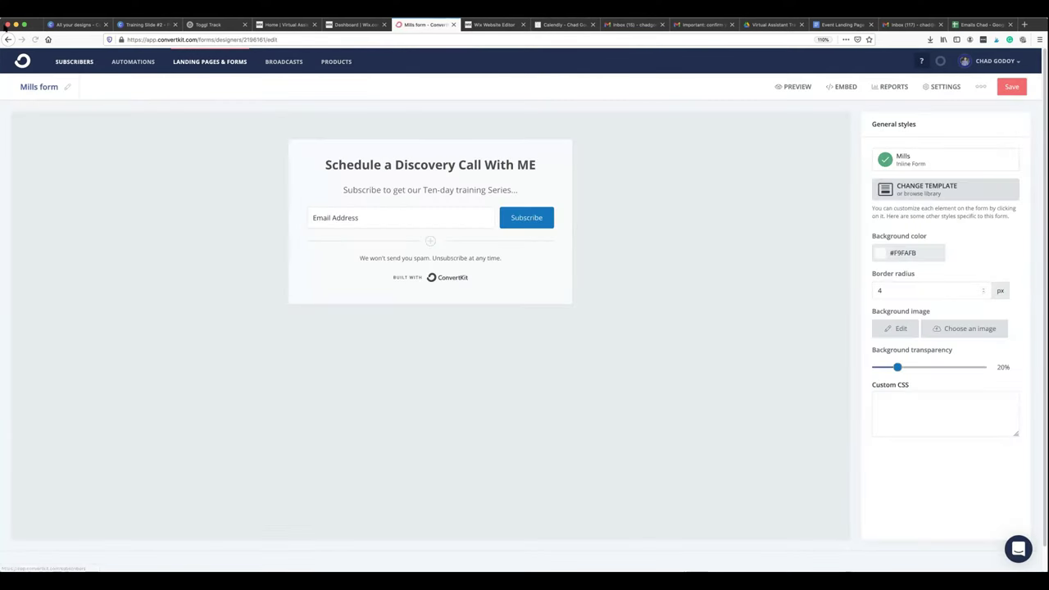
left_click(9, 40)
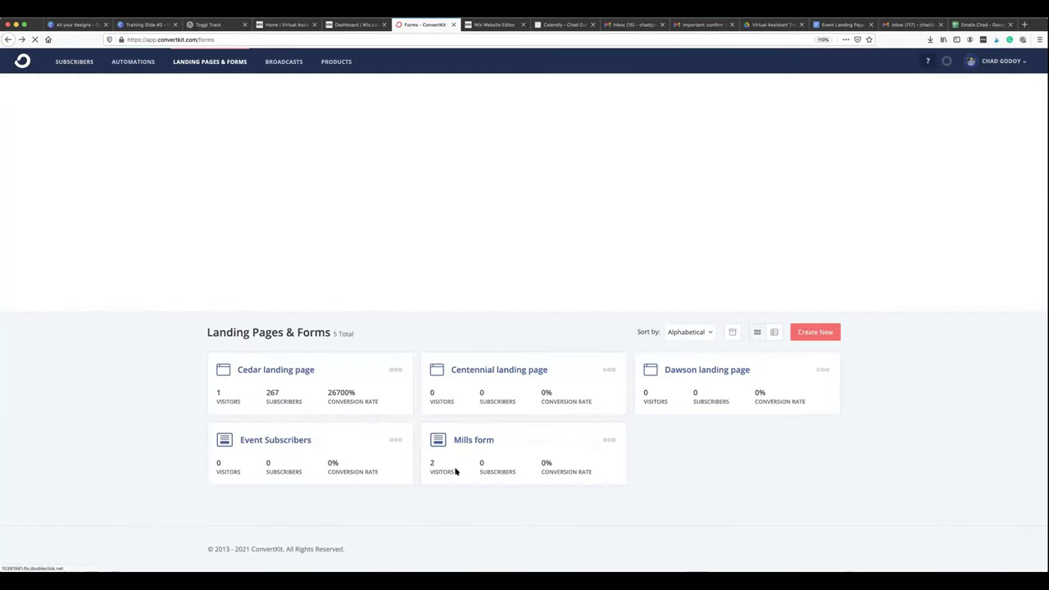
Glance at Subscribers, then open the All Broadcasts list.
left_click(267, 63)
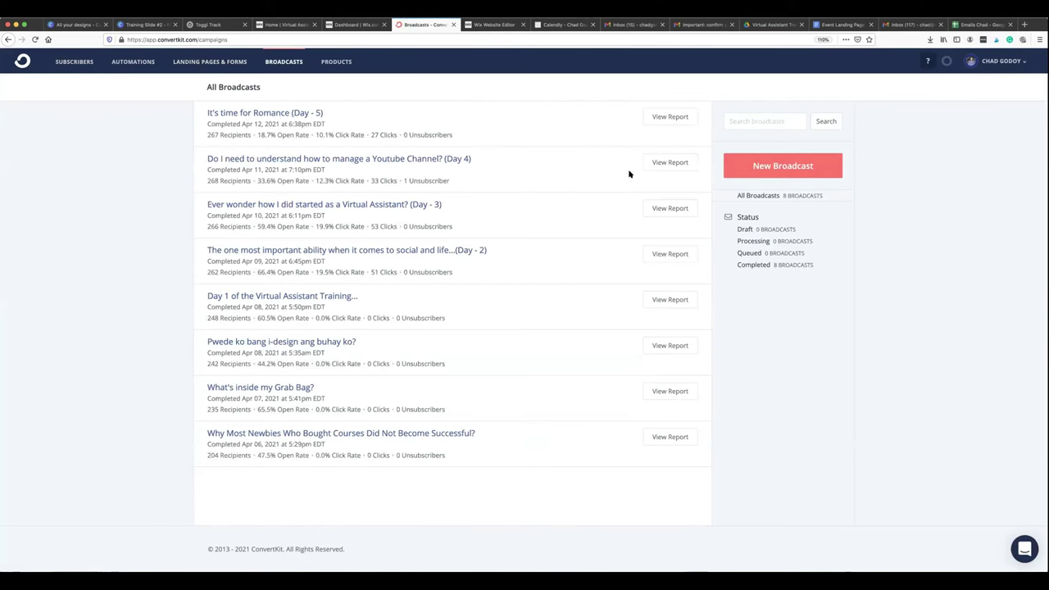
left_click(74, 61)
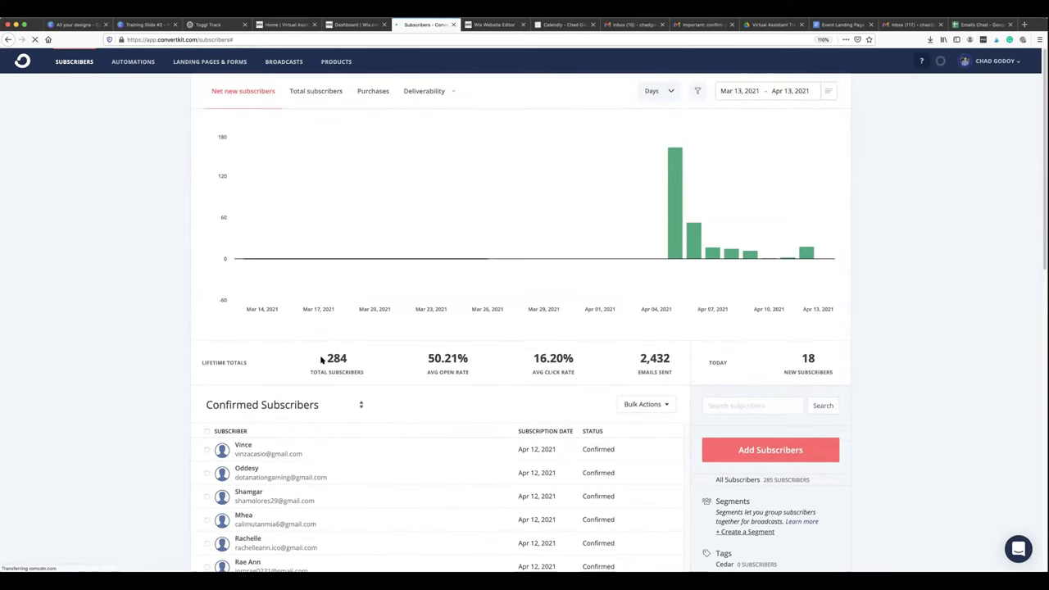
scroll(492, 227, "down", 1)
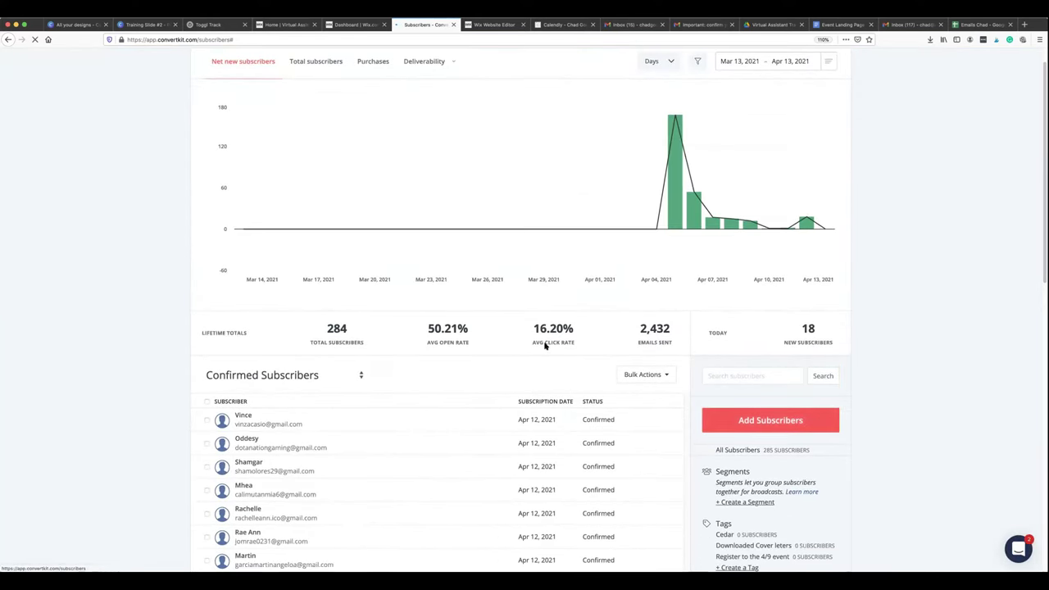
scroll(756, 447, "up", 1)
scroll(391, 125, "down", 1)
scroll(392, 124, "up", 1)
left_click(284, 61)
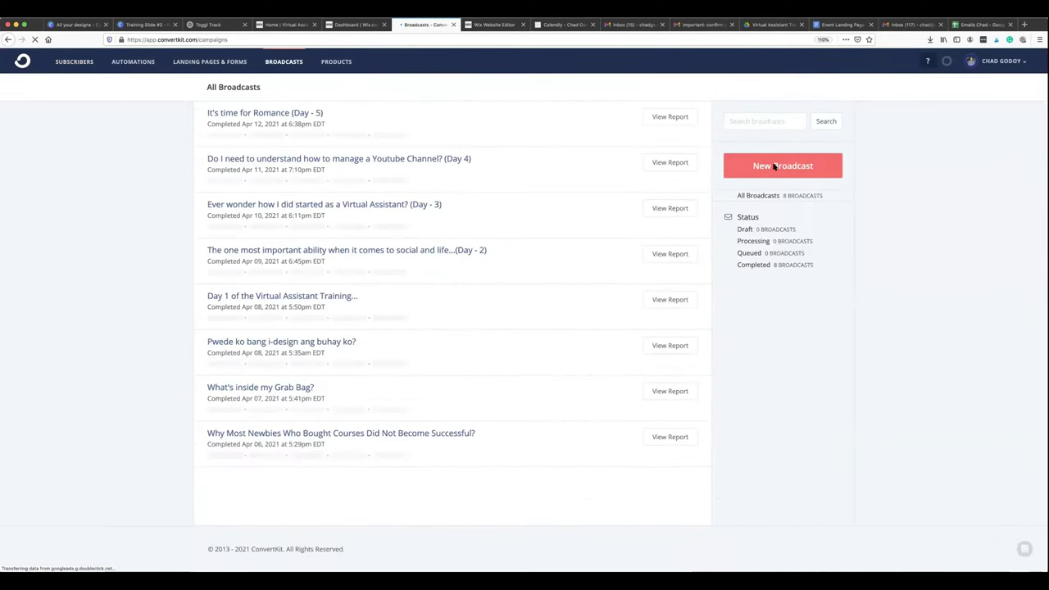
Start a new broadcast with recipients limited to subscribers of the Mills form.
left_click(775, 166)
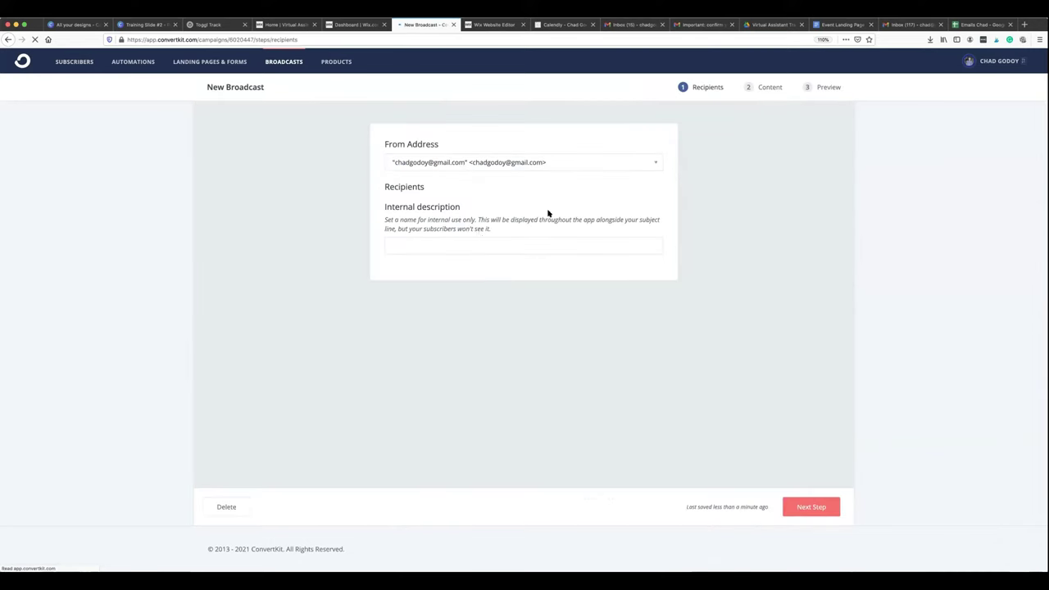
left_click(559, 249)
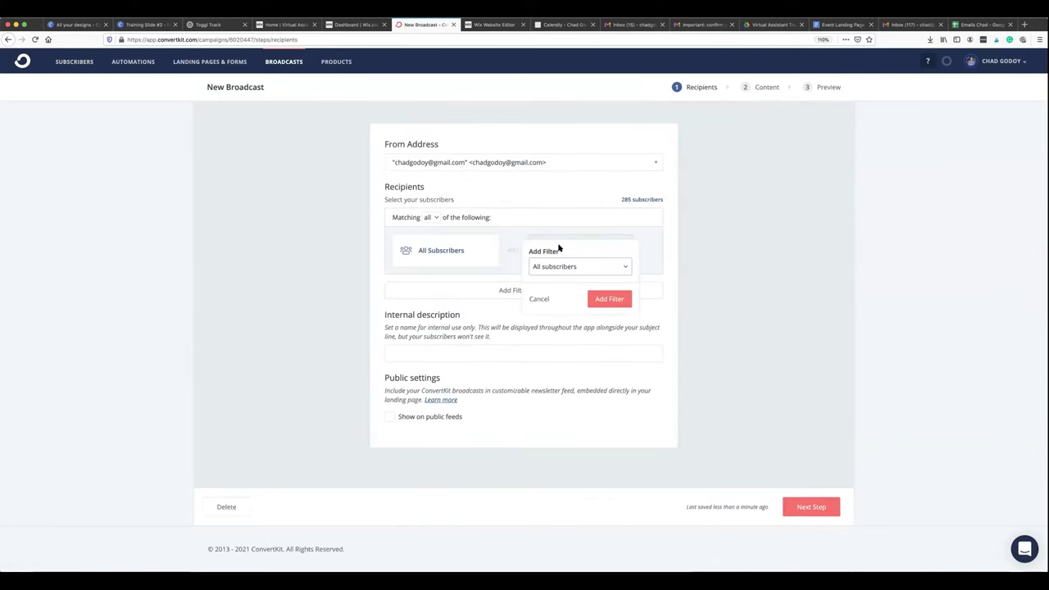
left_click(557, 269)
left_click(576, 299)
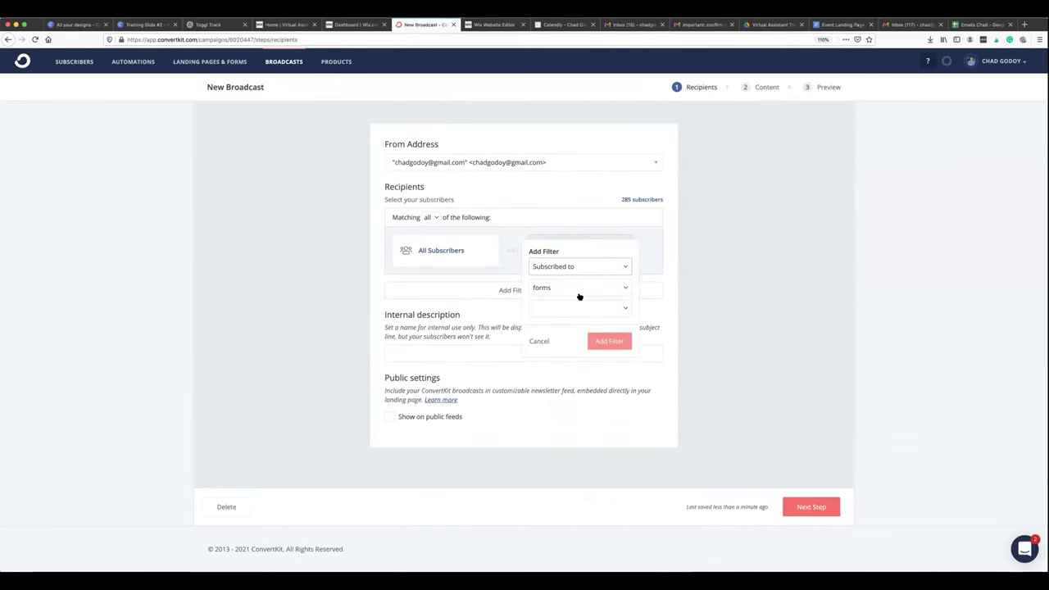
left_click(580, 290)
left_click(574, 307)
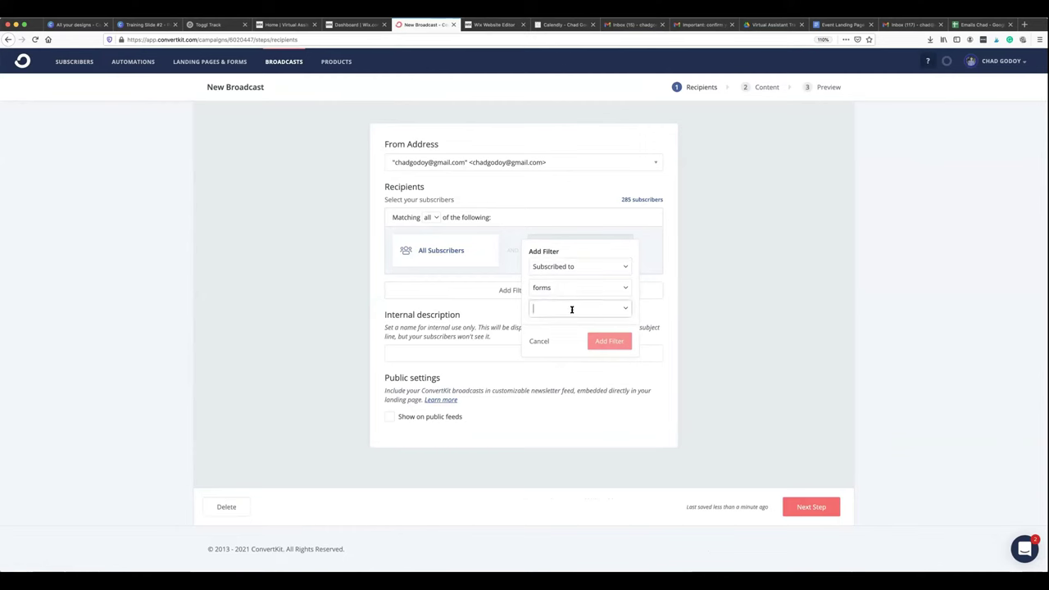
left_click(624, 309)
left_click(574, 379)
left_click(626, 309)
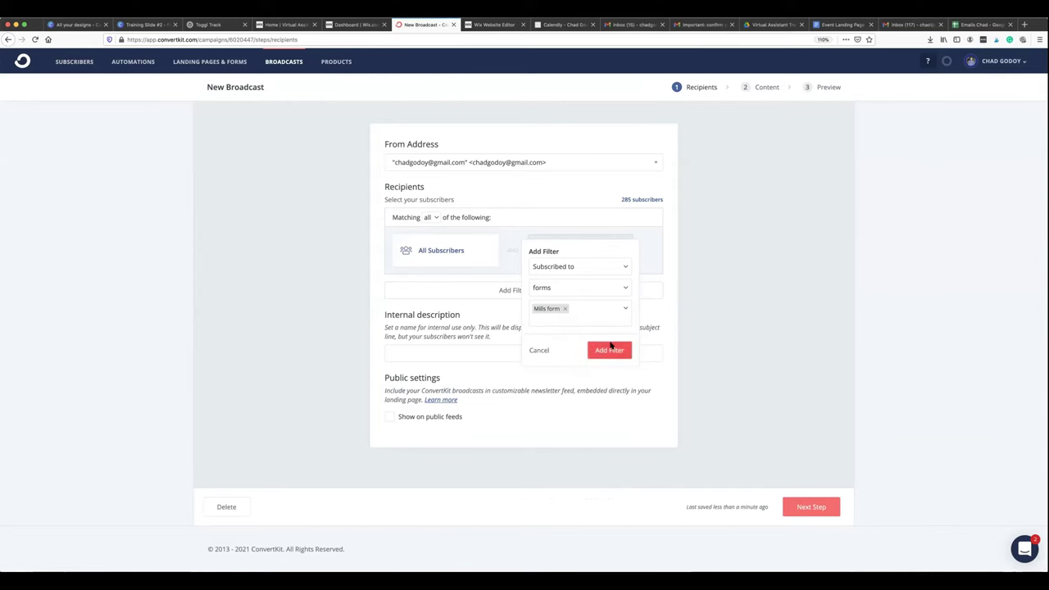
left_click(609, 350)
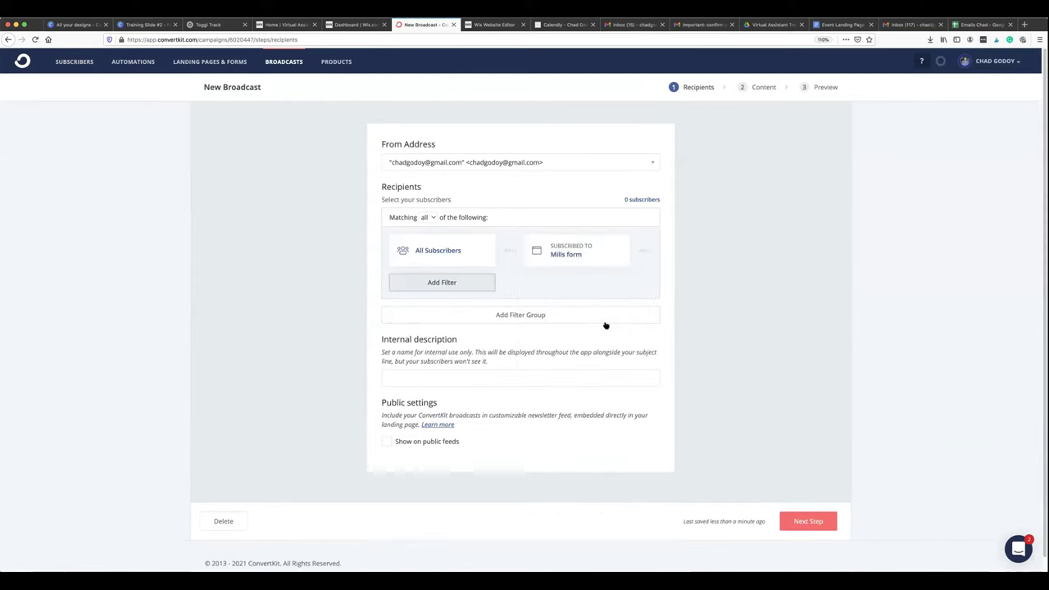
left_click(433, 219)
left_click(482, 251)
left_click(488, 243)
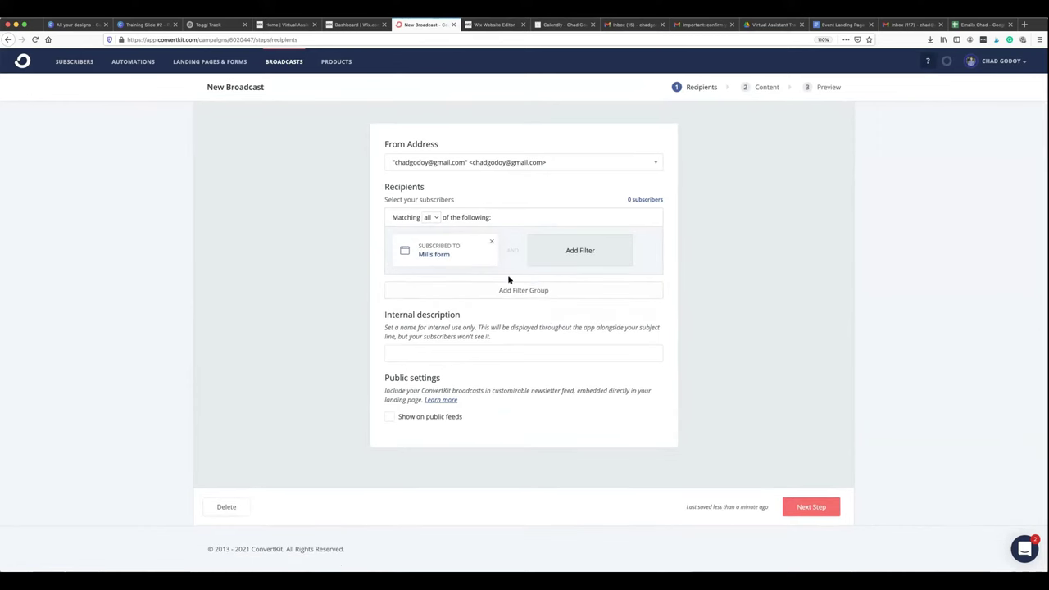
Enter 'rewet' as the broadcast body and save the draft.
left_click(802, 505)
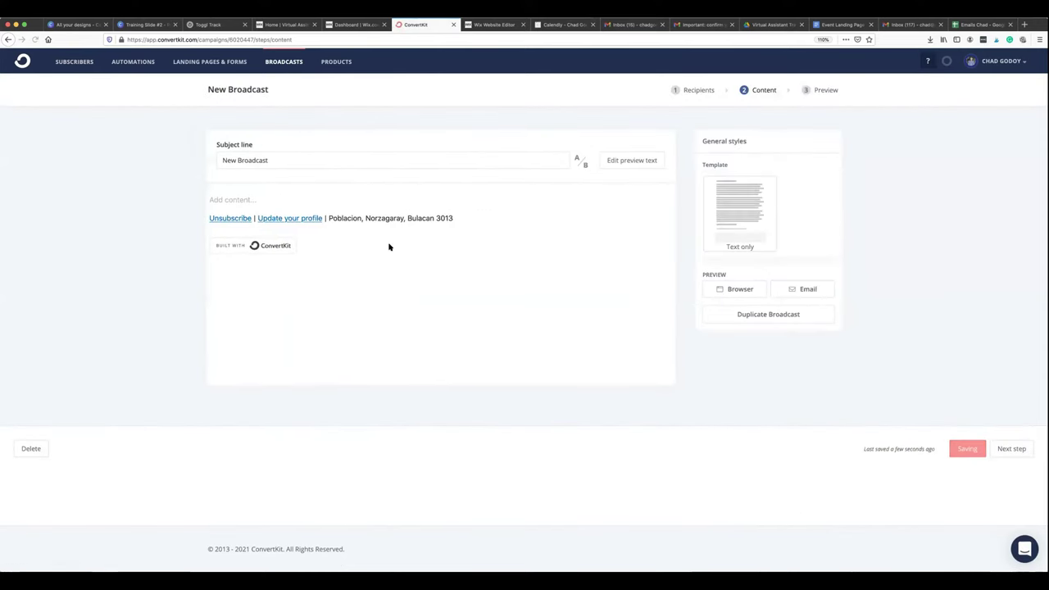
left_click(276, 199)
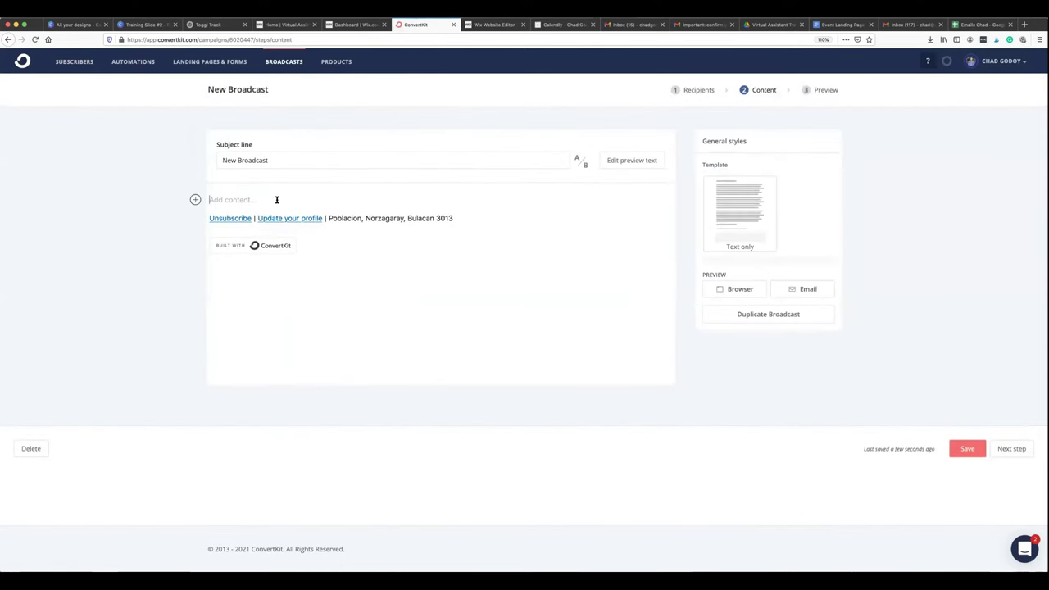
type("rewet")
left_click(980, 443)
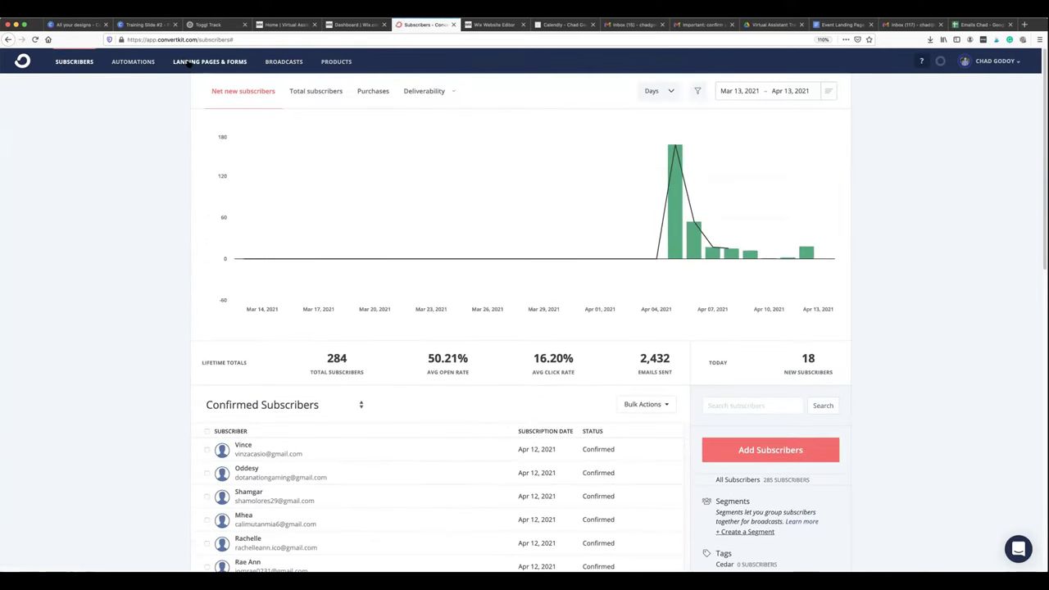
Save the Mills form, then go to the Subscribers overview.
left_click(189, 63)
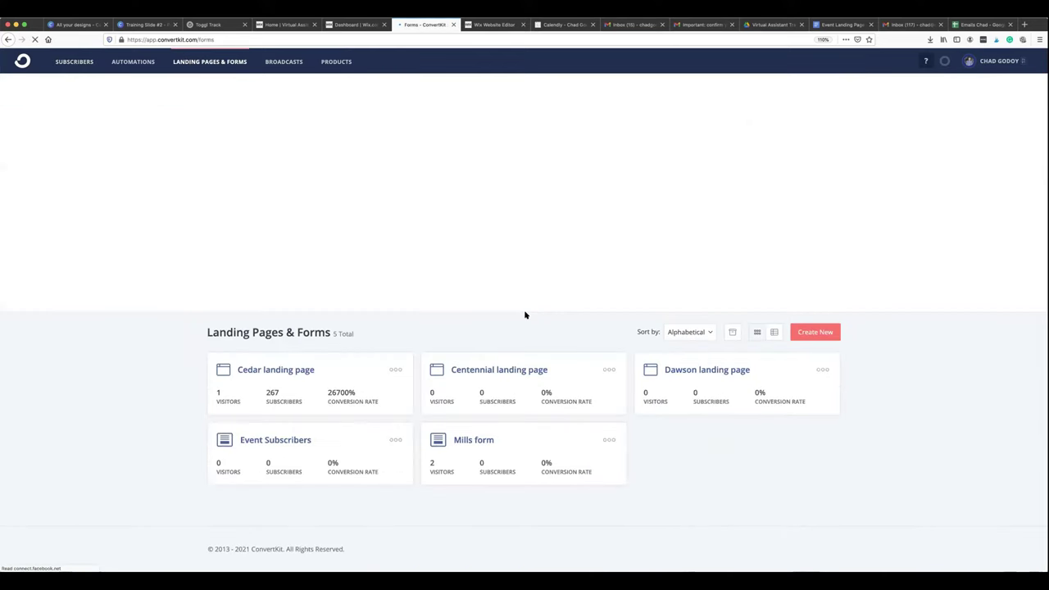
left_click(466, 441)
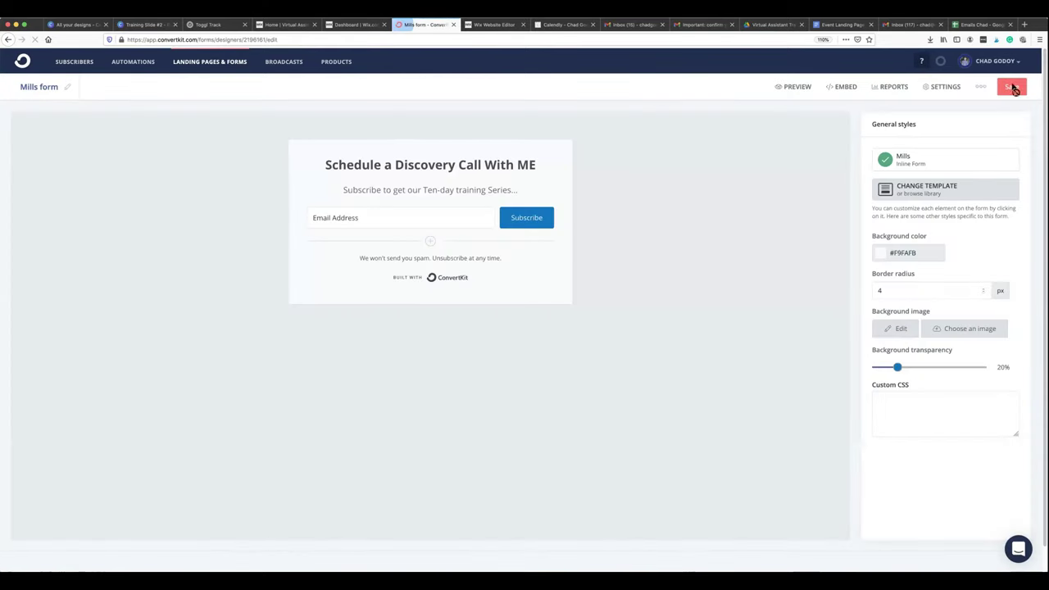
left_click(1011, 88)
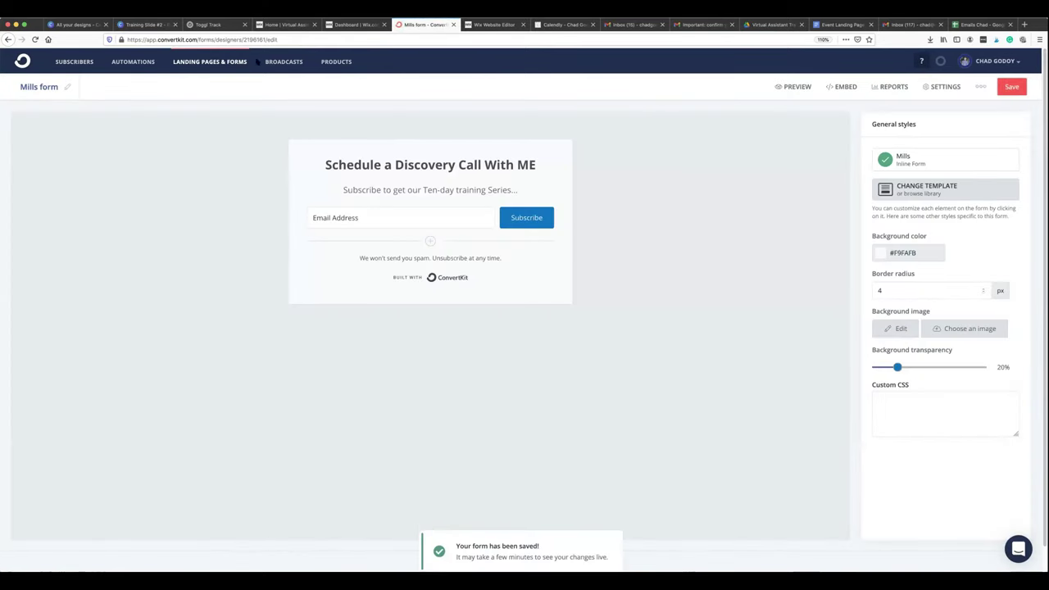
left_click(231, 64)
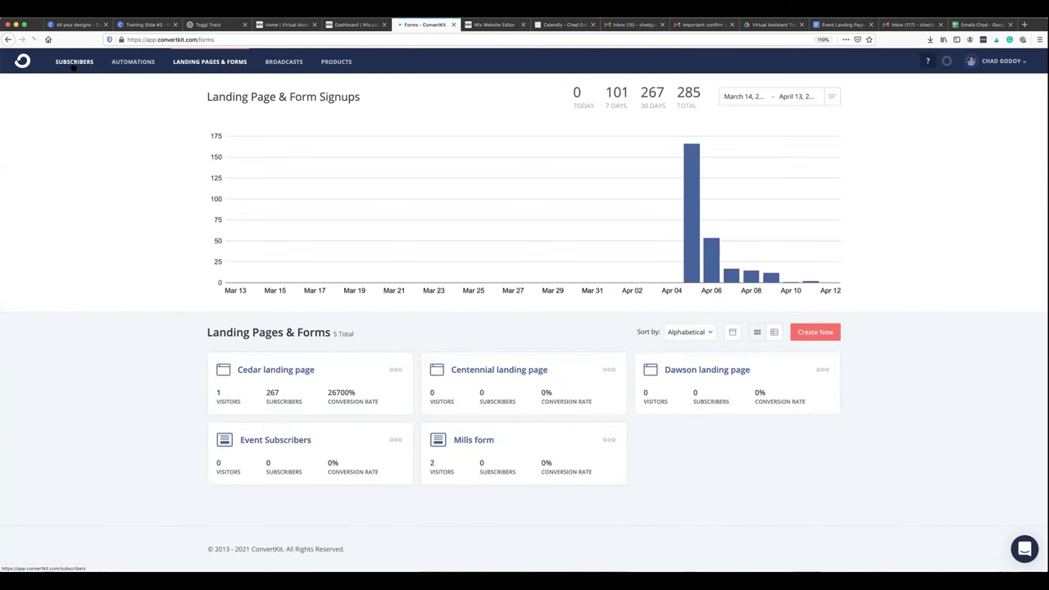
left_click(73, 66)
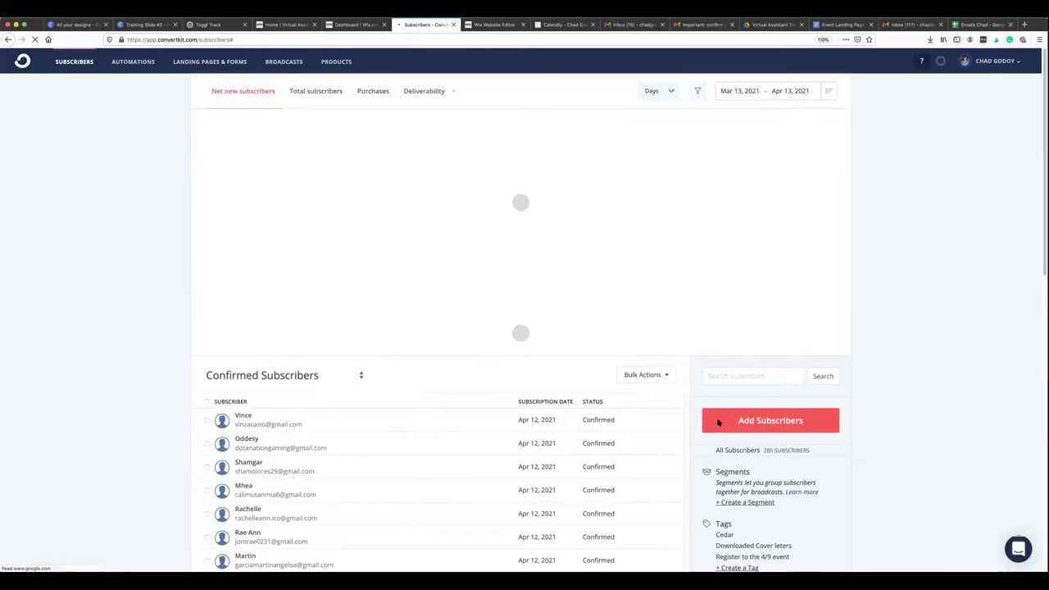
Start a CSV import to the Mills form and load Emails Chad - Sheet1.csv.
scroll(708, 409, "down", 4)
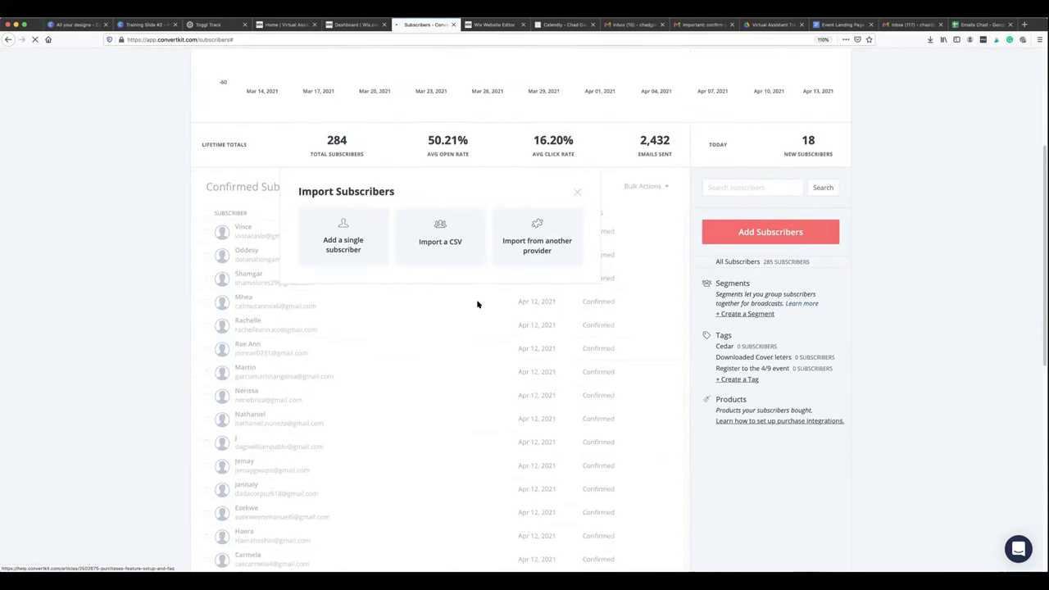
left_click(423, 261)
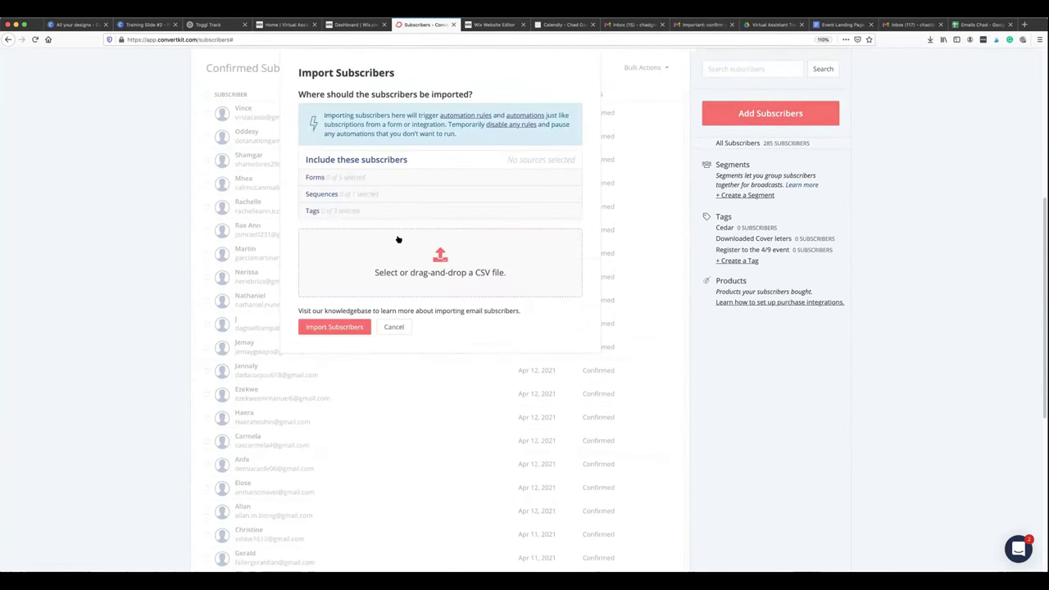
left_click(369, 196)
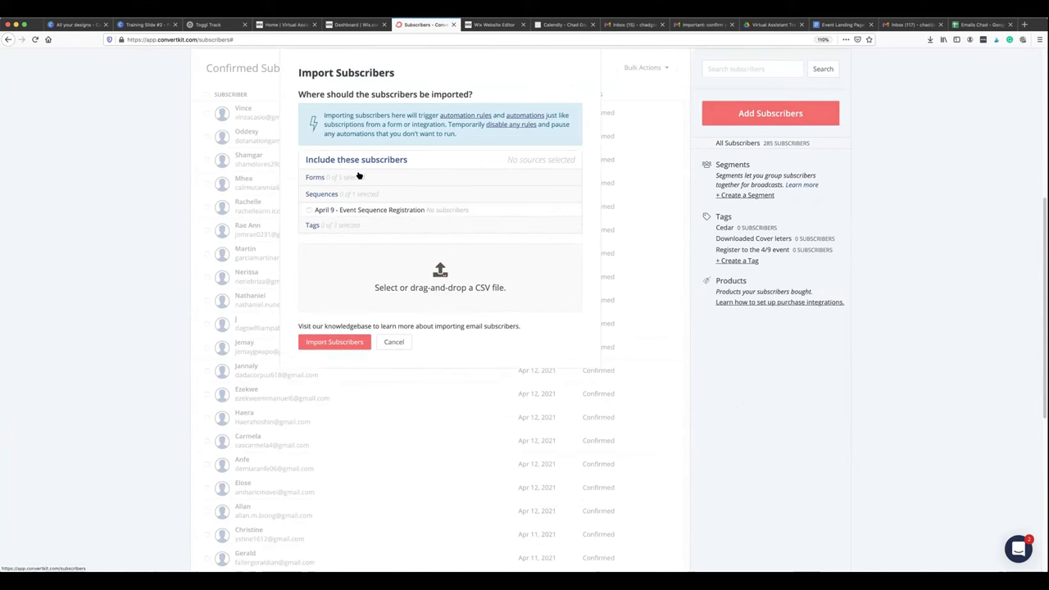
left_click(358, 176)
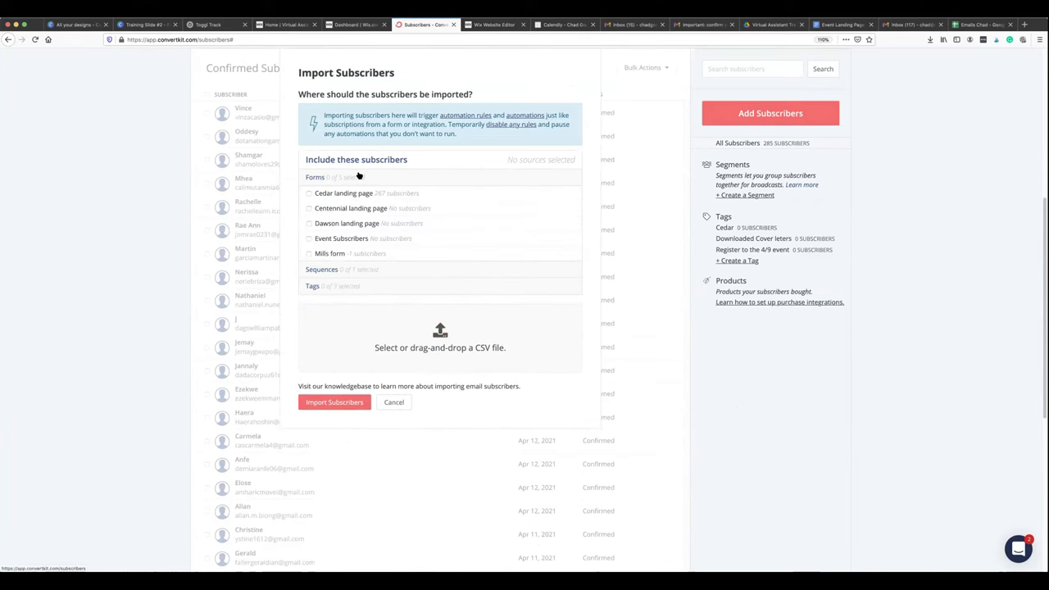
left_click(308, 254)
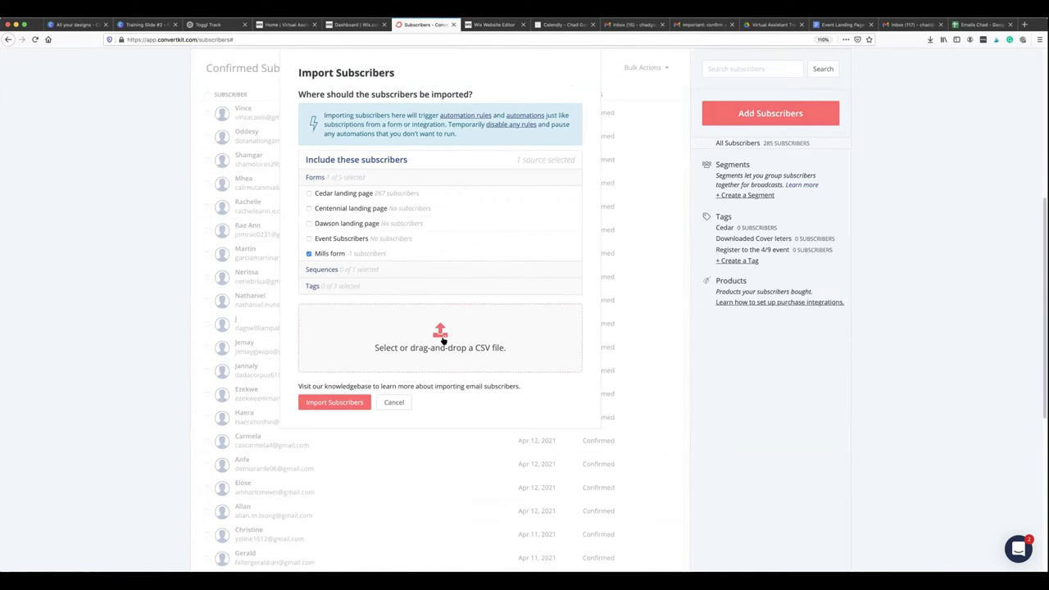
left_click(455, 336)
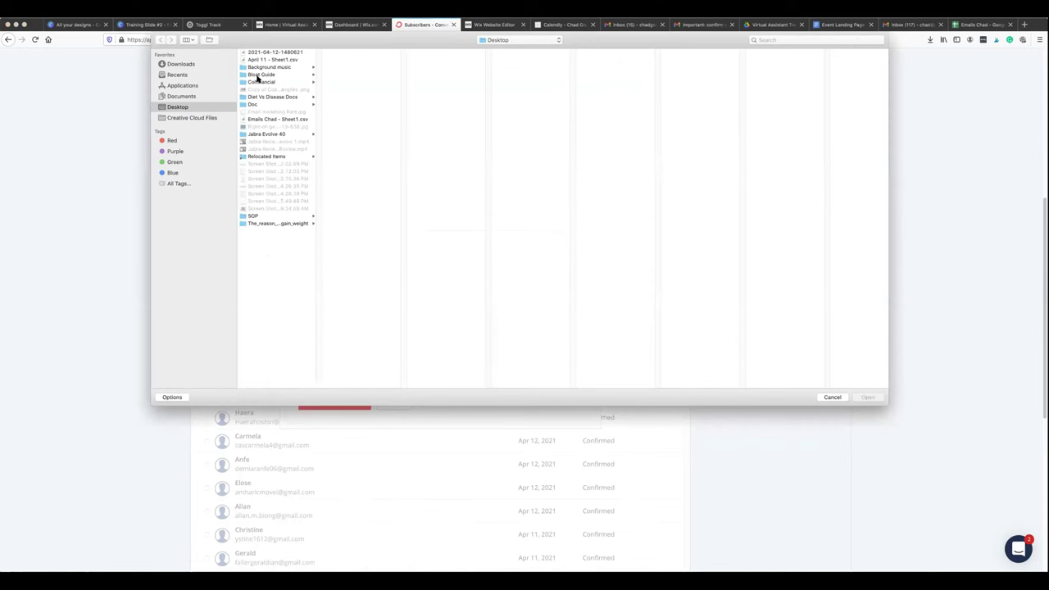
left_click(259, 120)
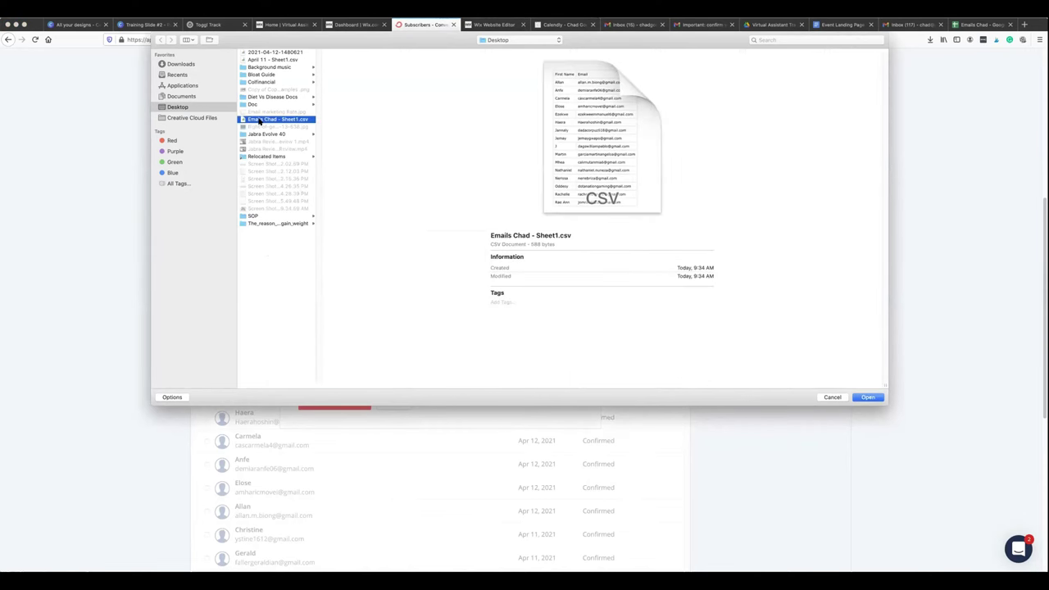
double_click(259, 119)
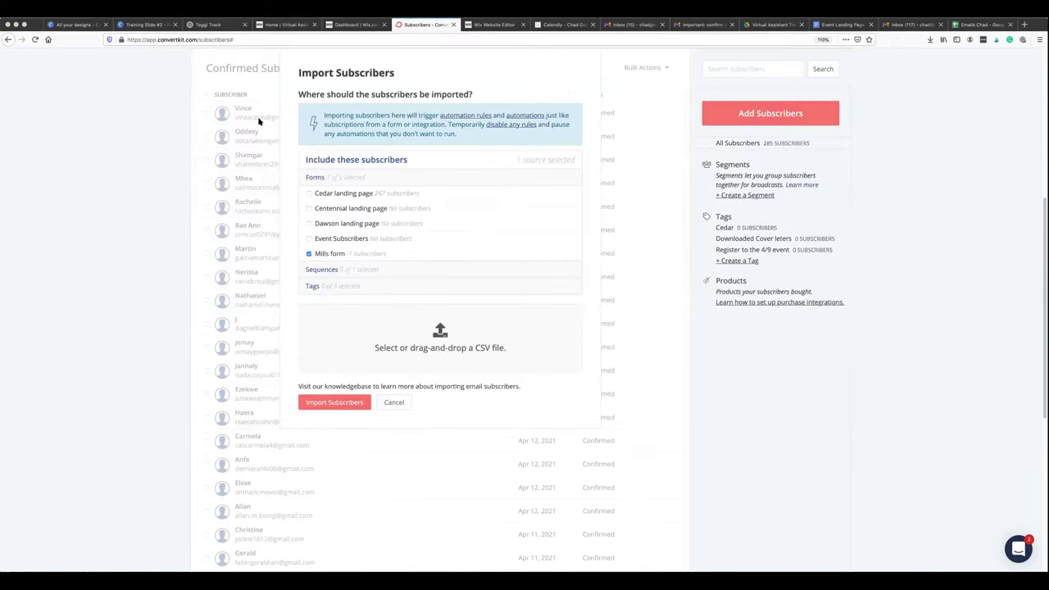
Map First Name to First name and Email to Email, then import the subscribers.
left_click(379, 434)
left_click(388, 450)
left_click(390, 455)
left_click(392, 484)
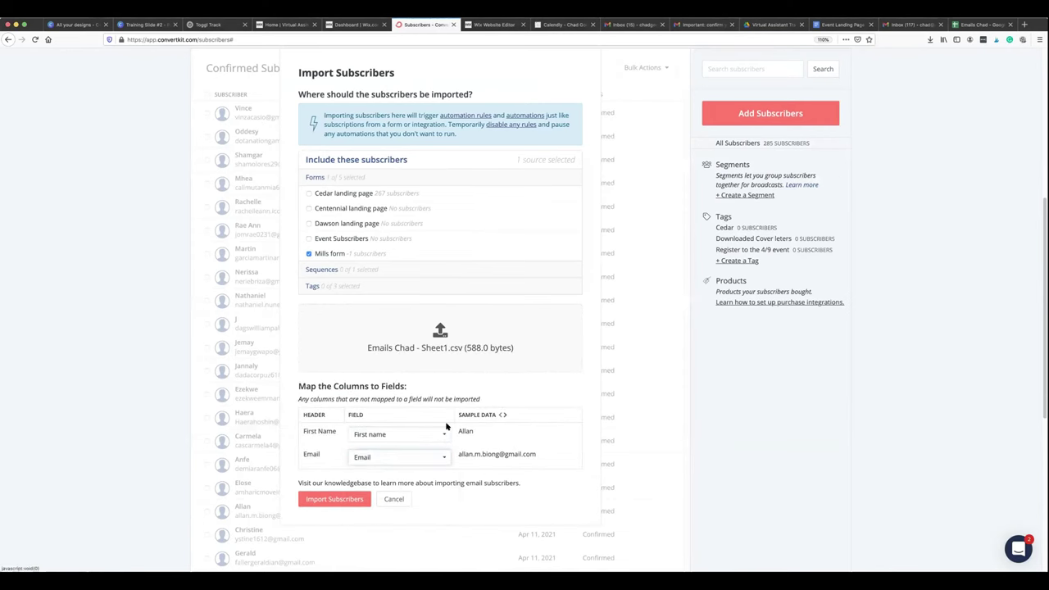
scroll(342, 480, "down", 1)
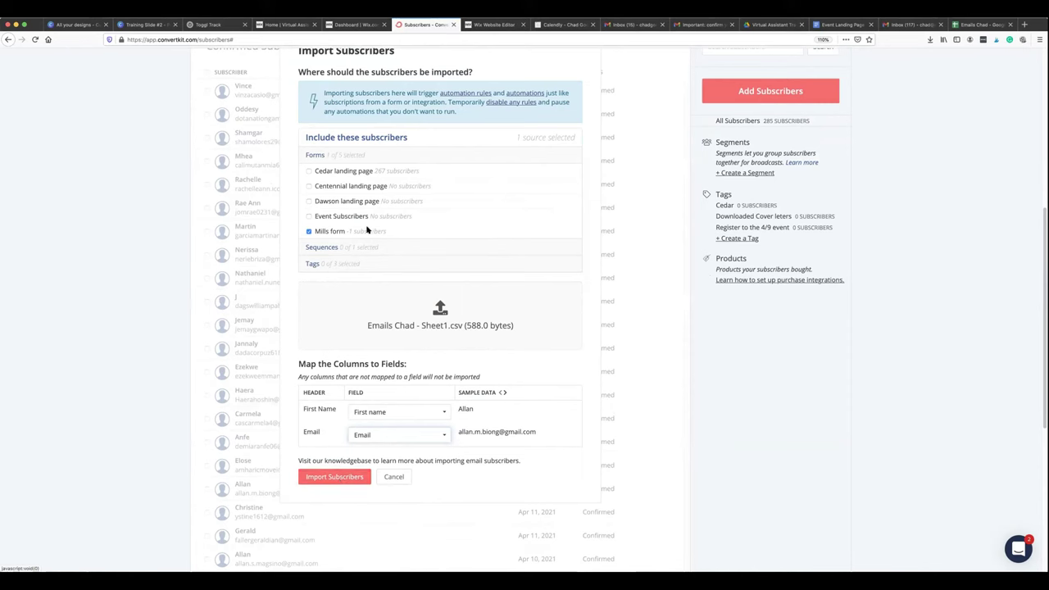
left_click(348, 479)
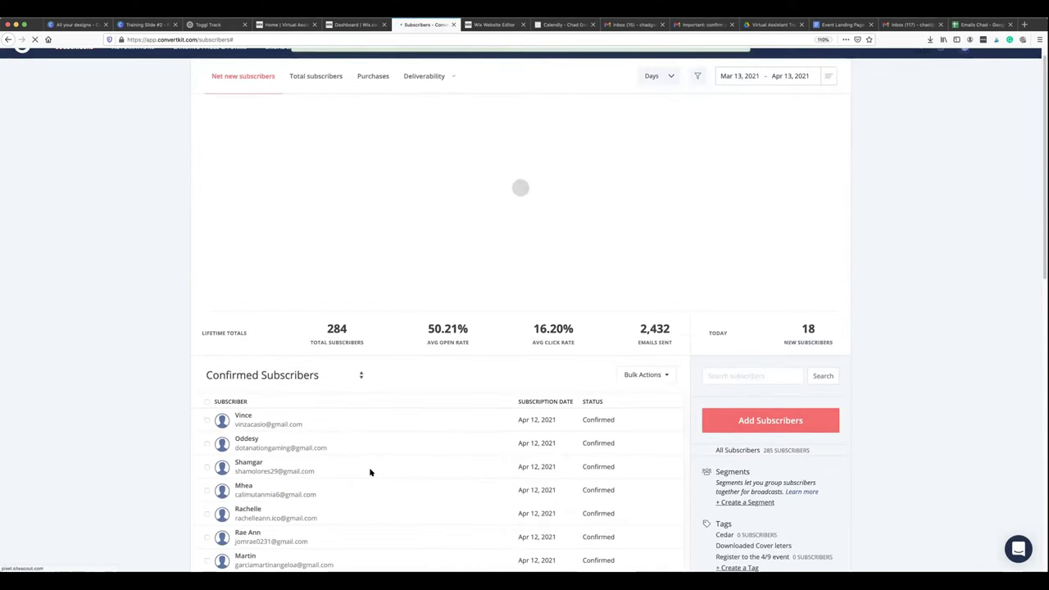
Confirm the first imported subscriber's Mills form subscription (Apr 12, 2021), then return to Subscribers.
scroll(365, 485, "down", 3)
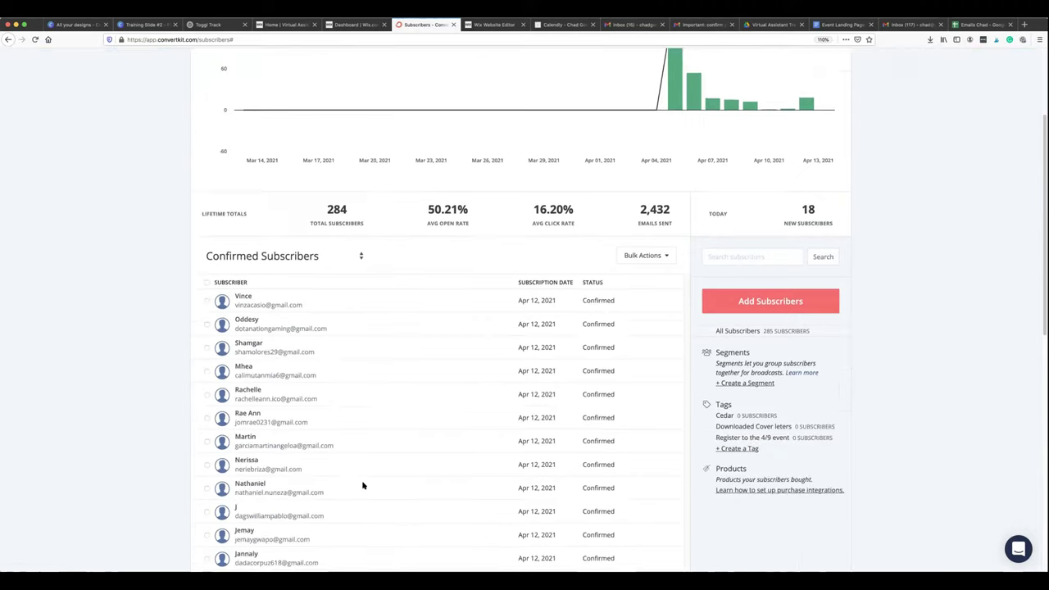
left_click(243, 298)
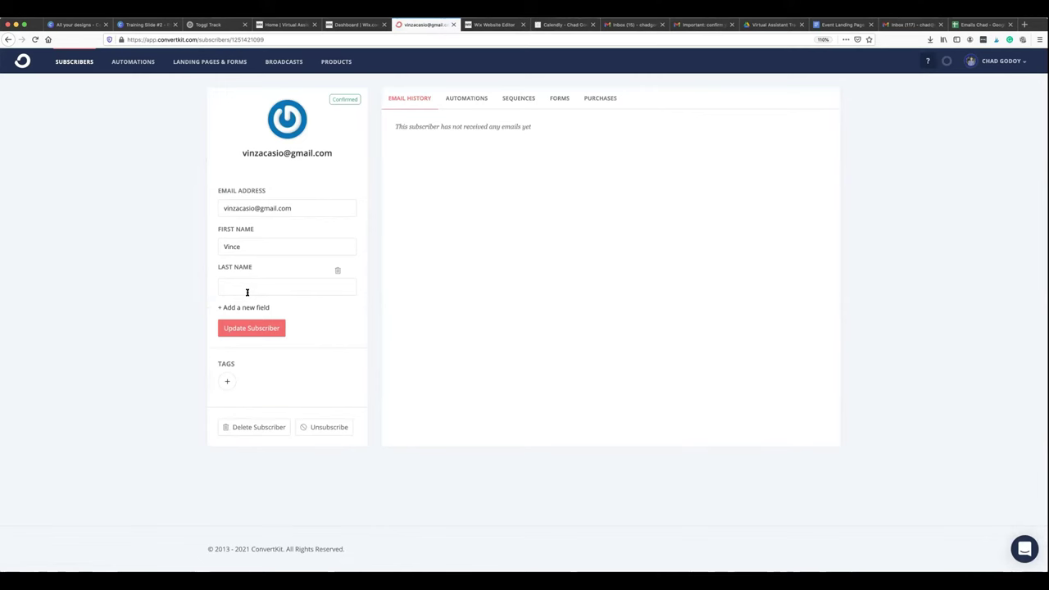
left_click(558, 98)
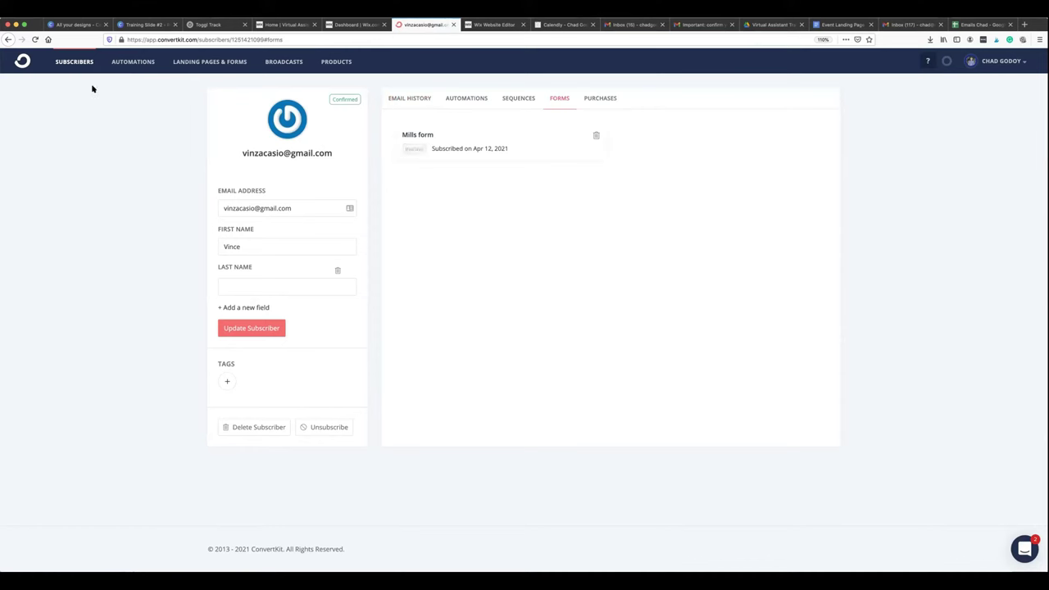
left_click(23, 63)
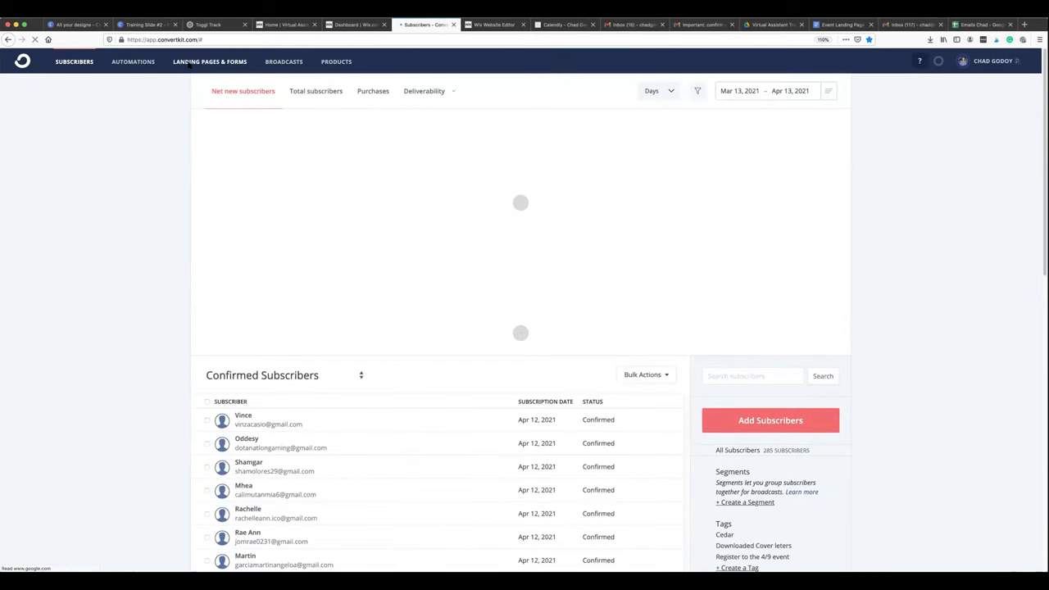
Edit the Mills form and browse its settings to the Incentive section.
left_click(188, 62)
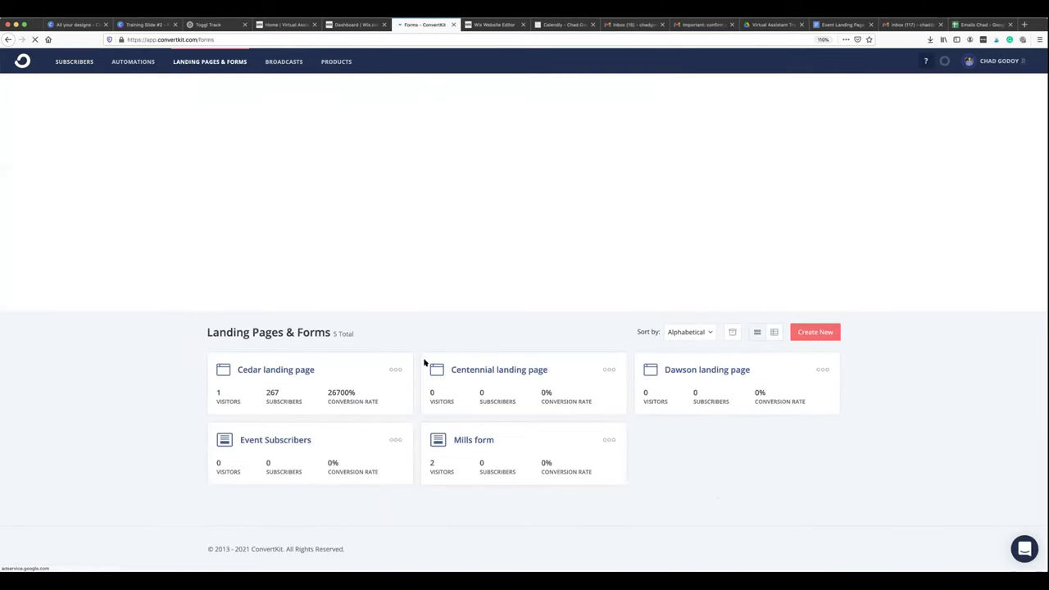
left_click(609, 440)
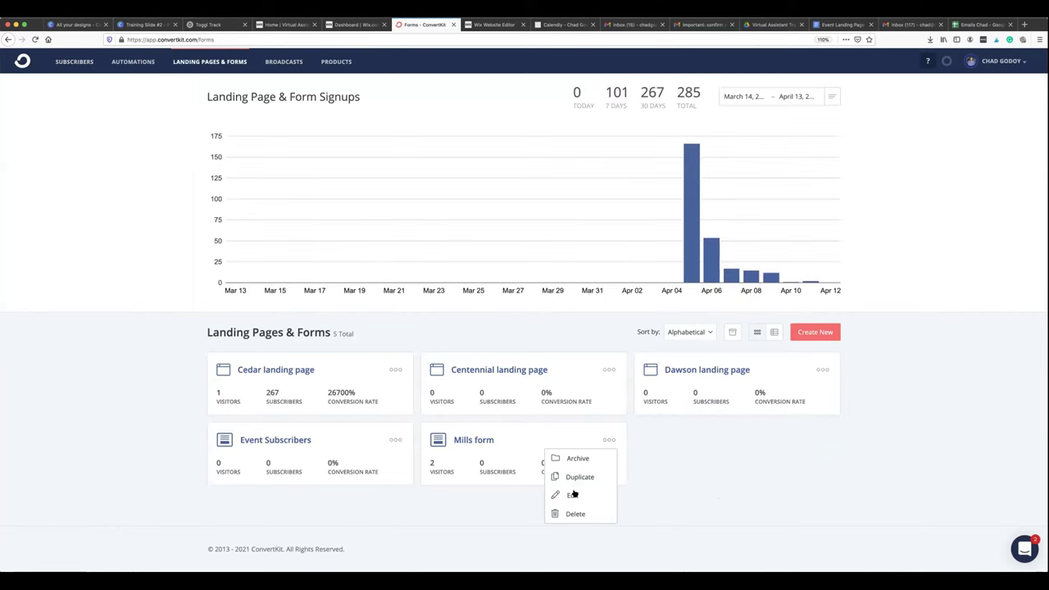
left_click(572, 495)
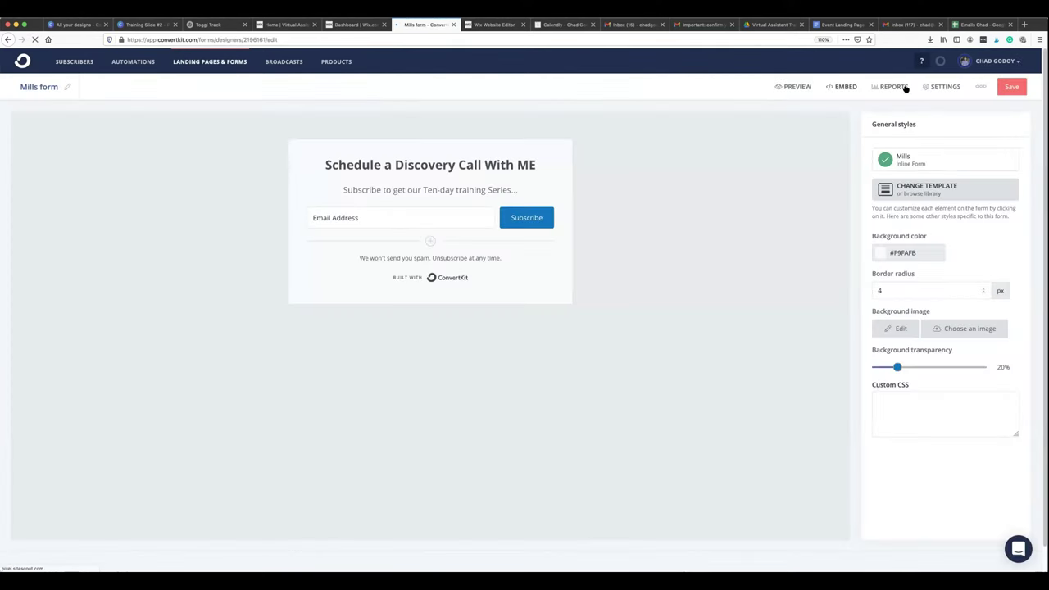
left_click(928, 89)
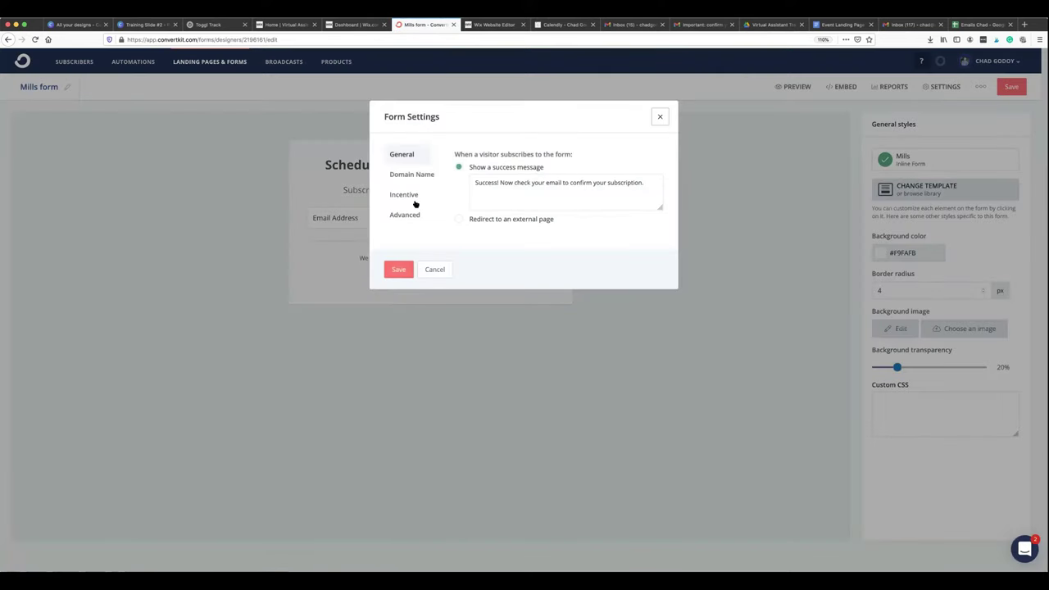
left_click(410, 177)
left_click(402, 195)
left_click(401, 175)
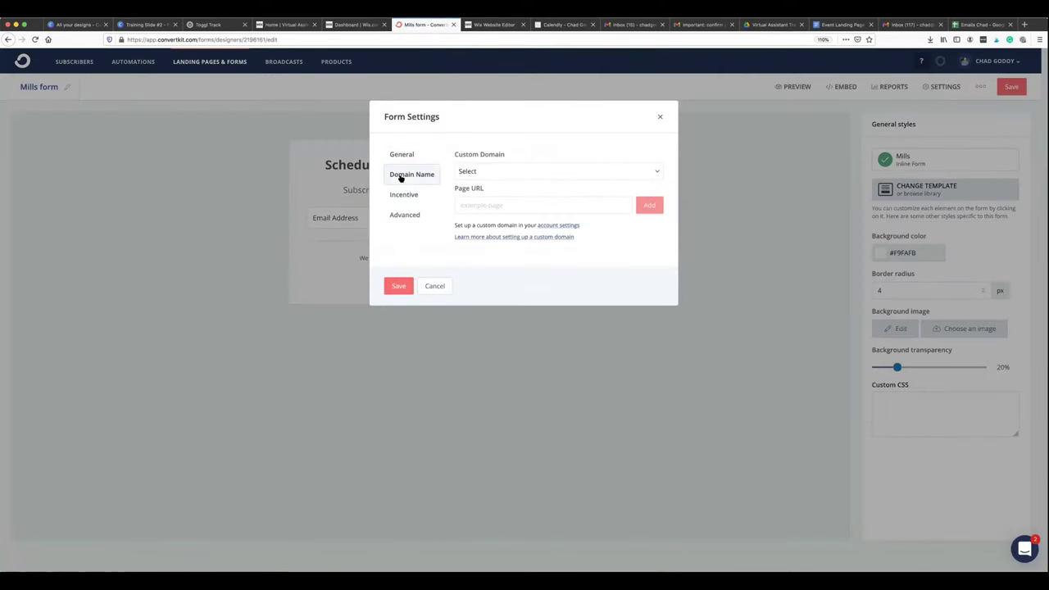
left_click(400, 157)
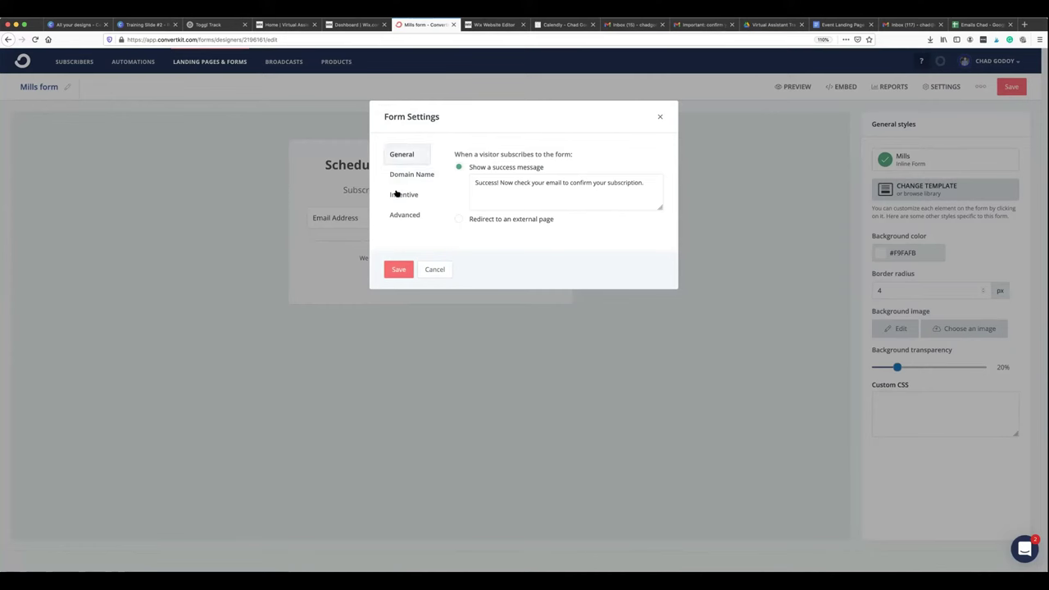
left_click(401, 215)
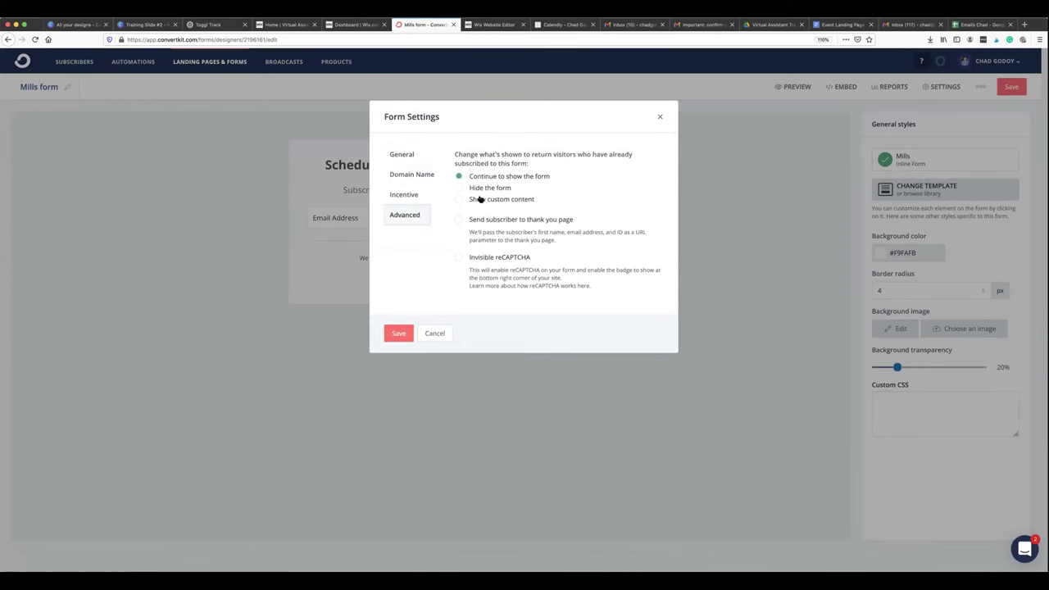
left_click(418, 197)
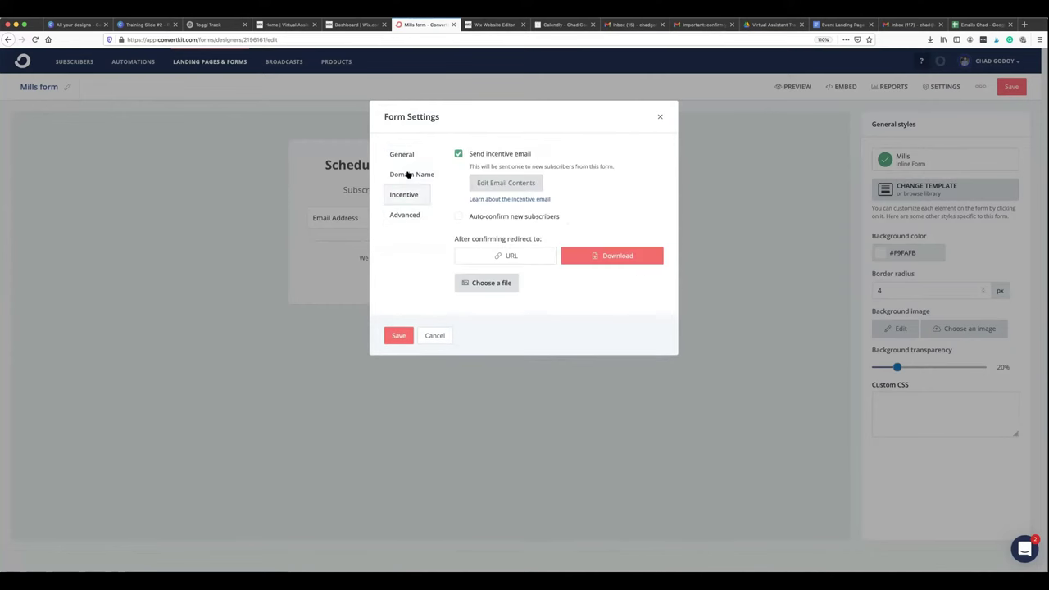
left_click(407, 175)
left_click(407, 197)
Turn on Auto-confirm new subscribers, then save the settings and the Mills form.
left_click(458, 217)
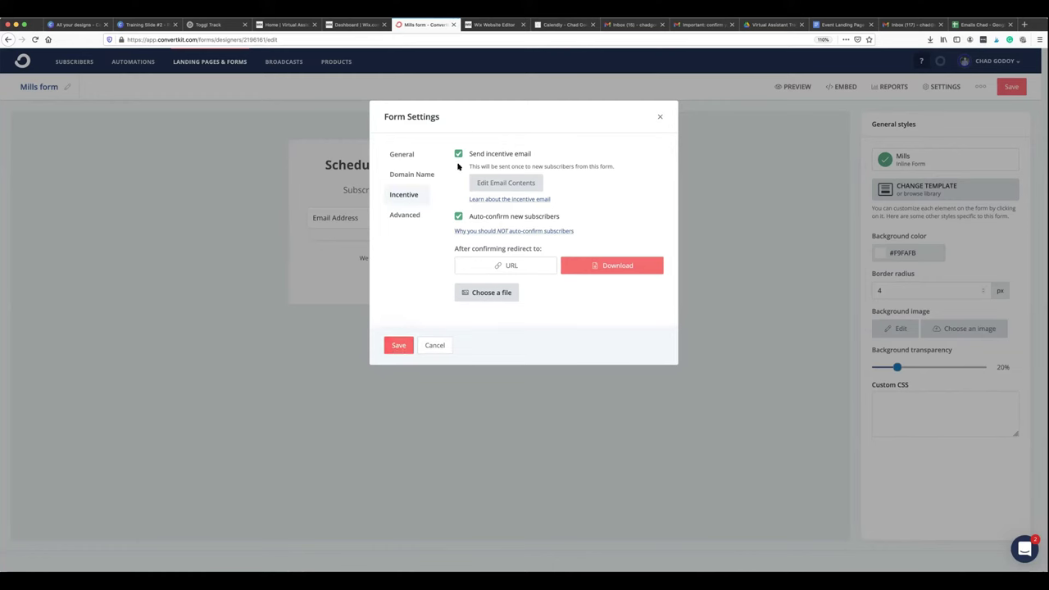
mouse_move(480, 218)
left_mouse_down()
mouse_move(560, 218)
mouse_move(464, 218)
left_mouse_up()
triple_click(472, 216)
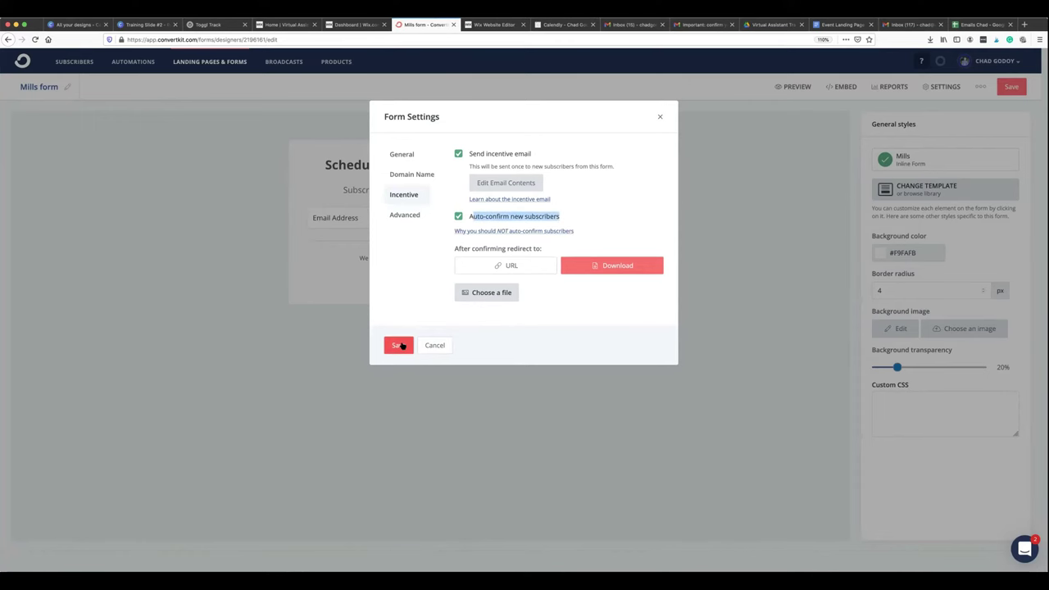
left_click(398, 345)
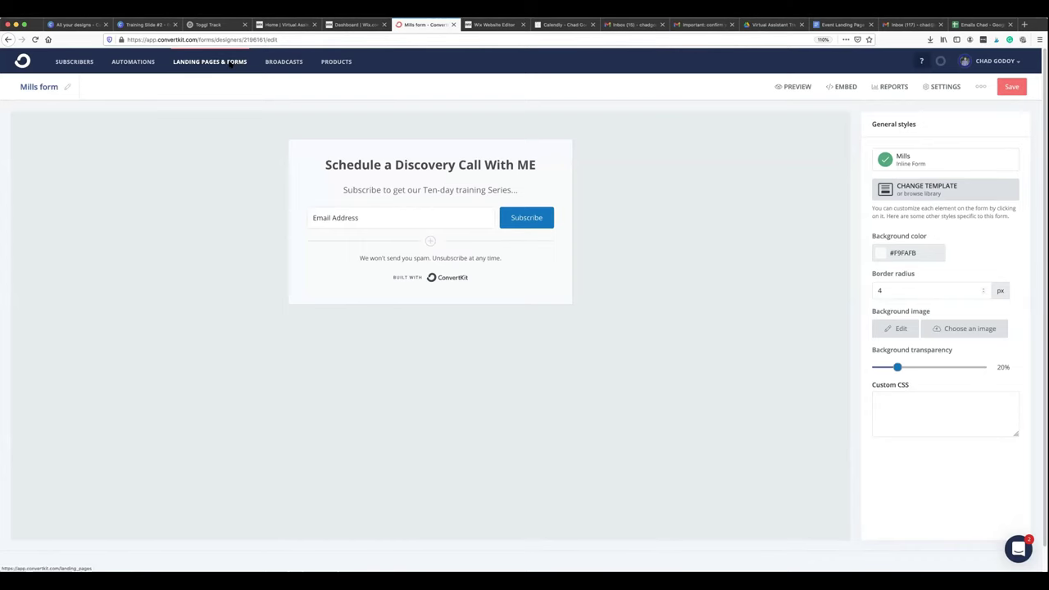
left_click(232, 63)
left_click(589, 251)
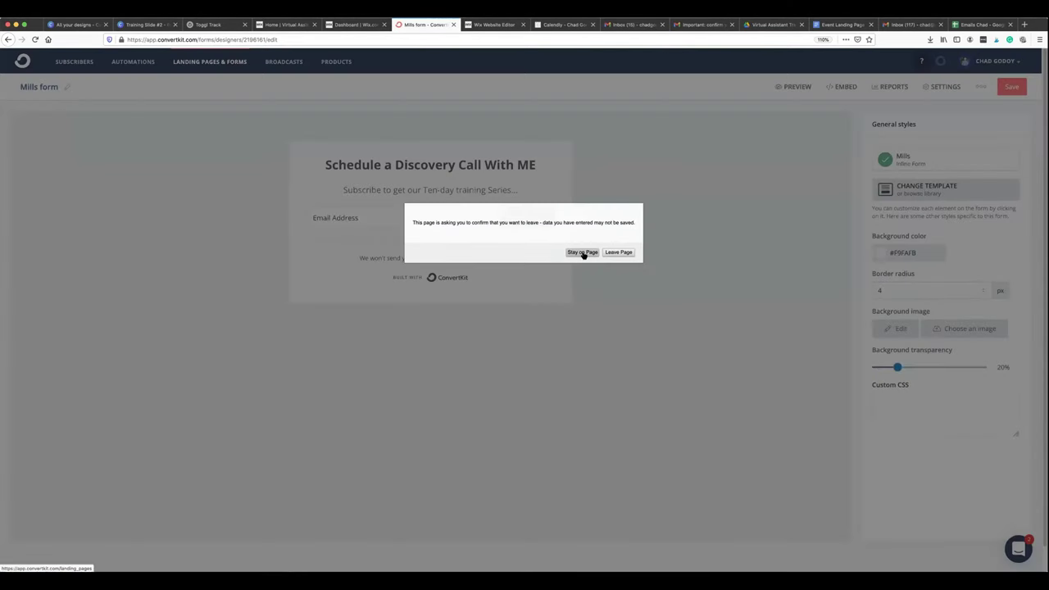
left_click(1009, 91)
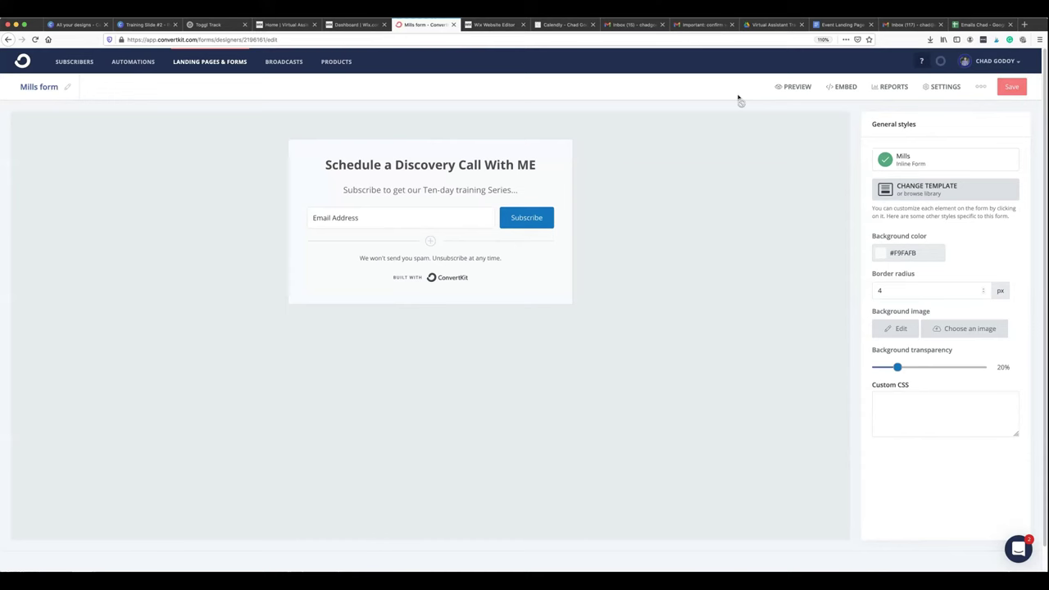
left_click(132, 61)
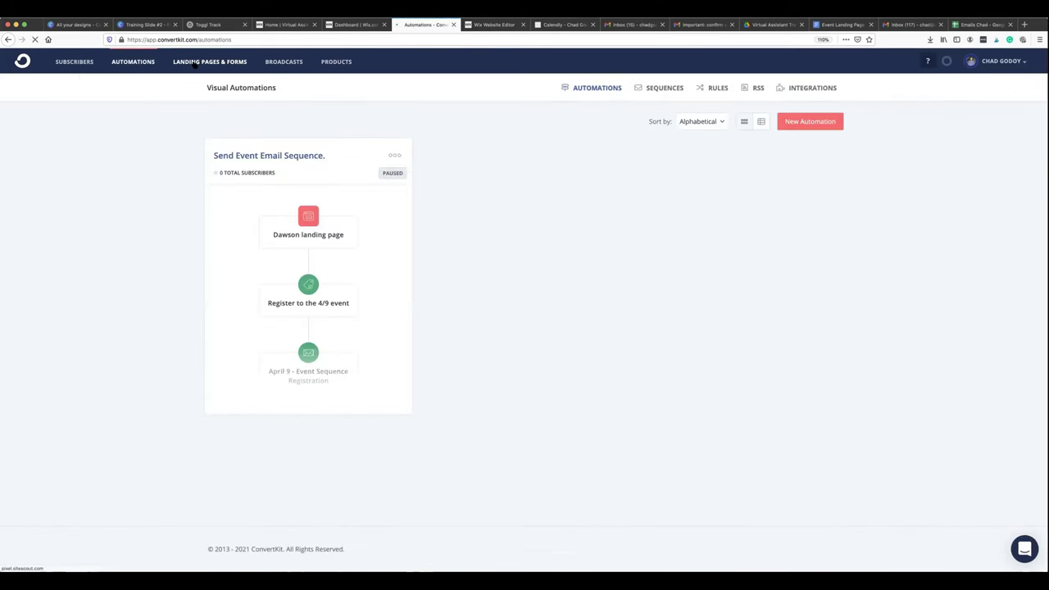
Look through Broadcasts and Subscribers and the Import a CSV option, then return to Landing Pages & Forms.
left_click(285, 62)
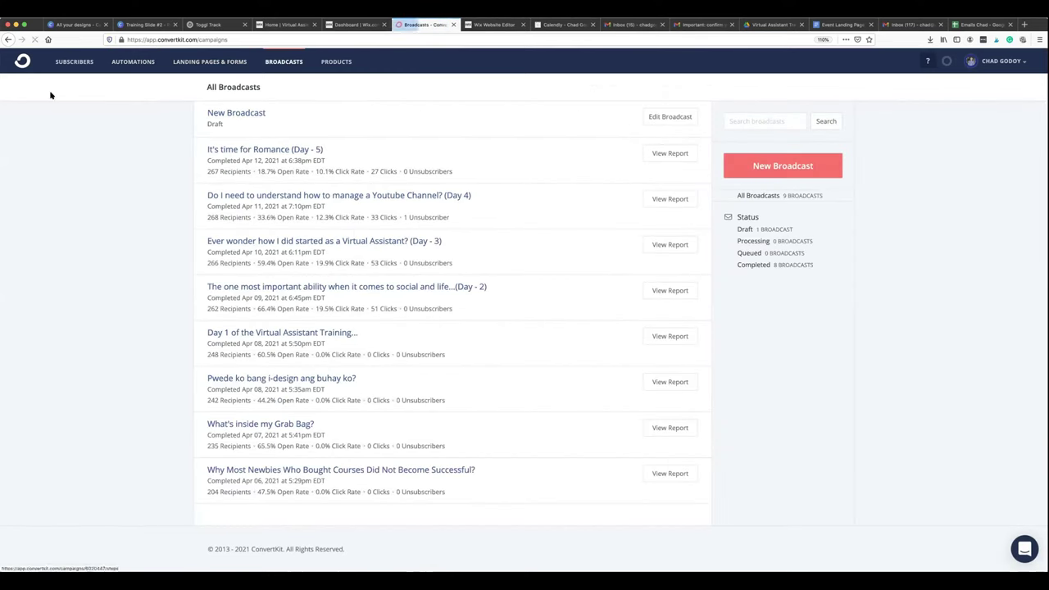
left_click(60, 63)
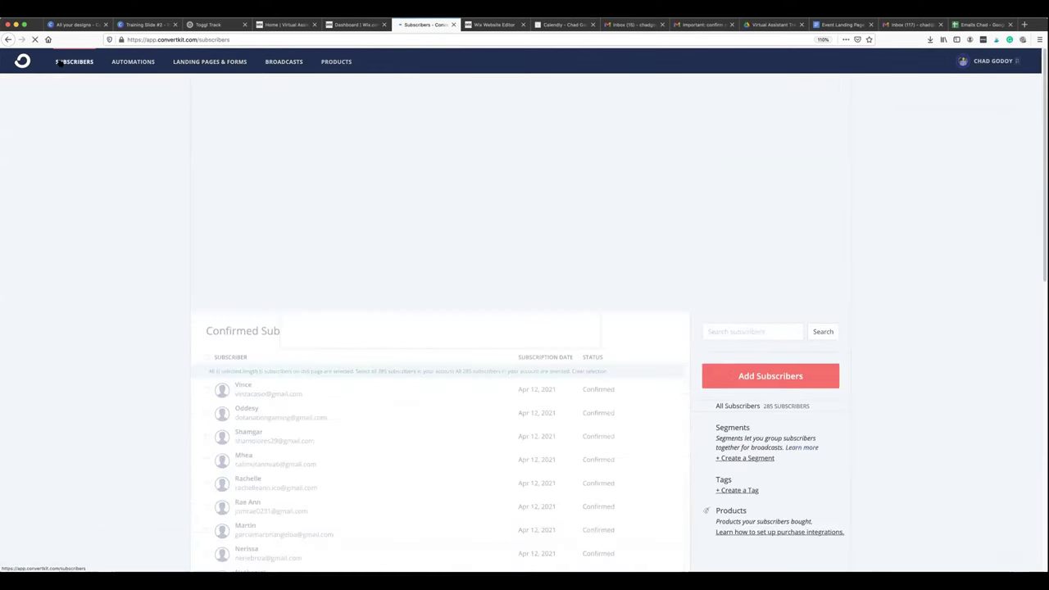
scroll(410, 297, "down", 3)
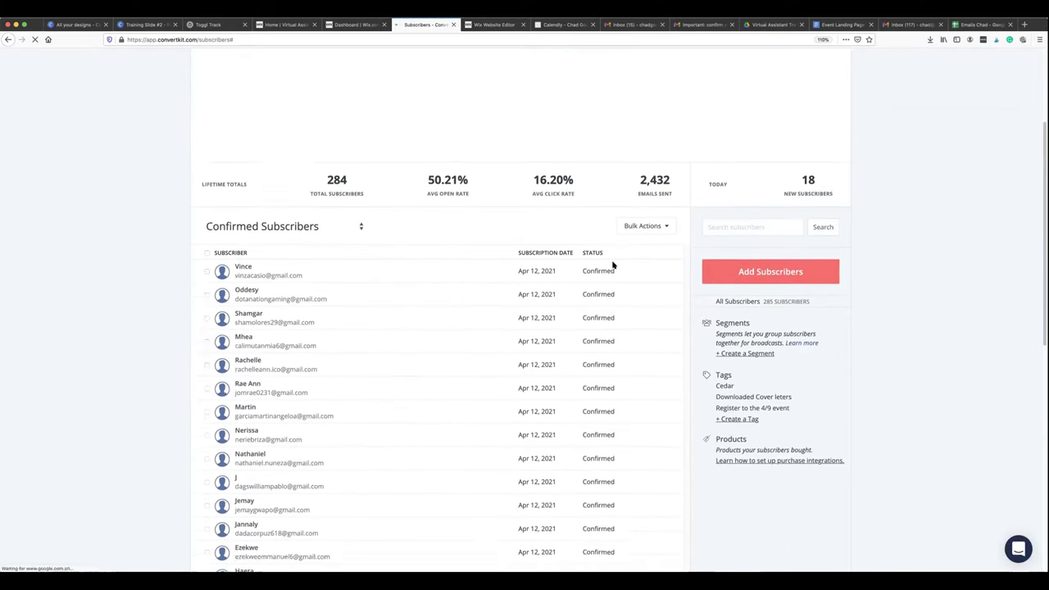
scroll(611, 265, "up", 4)
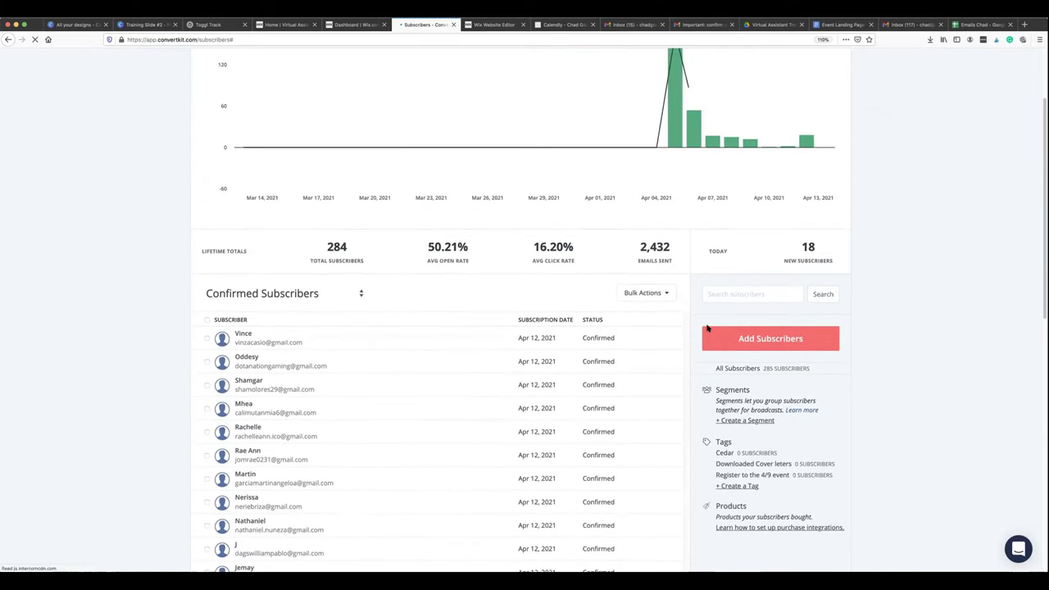
left_click(736, 440)
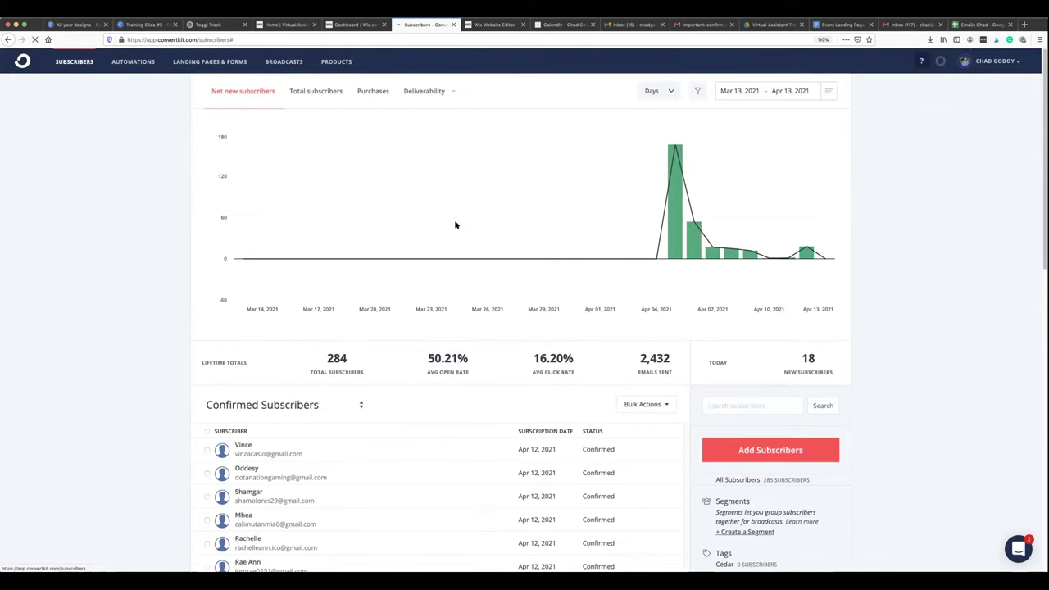
left_click(436, 127)
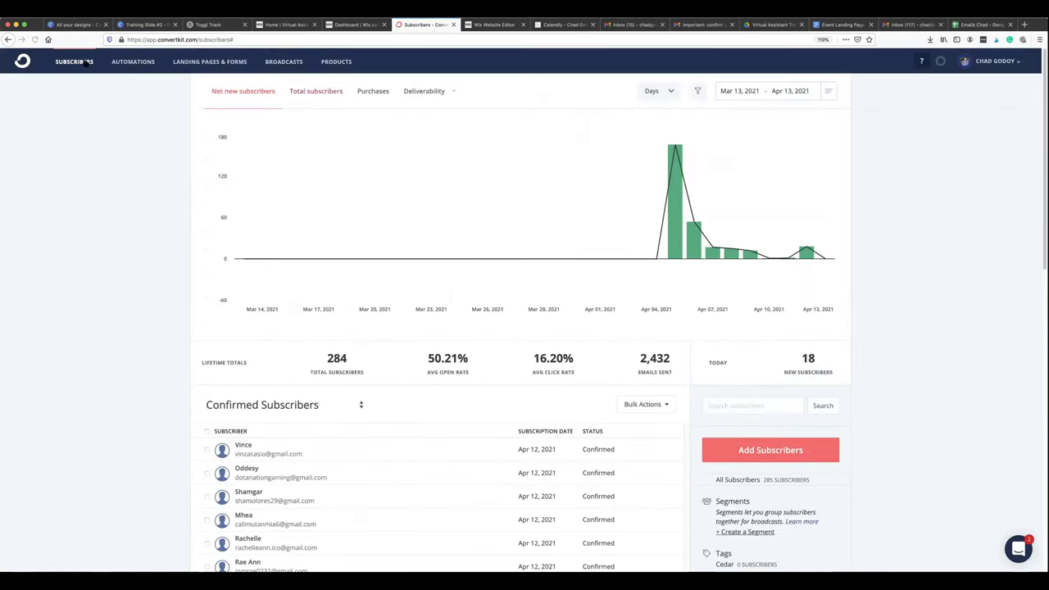
left_click(208, 62)
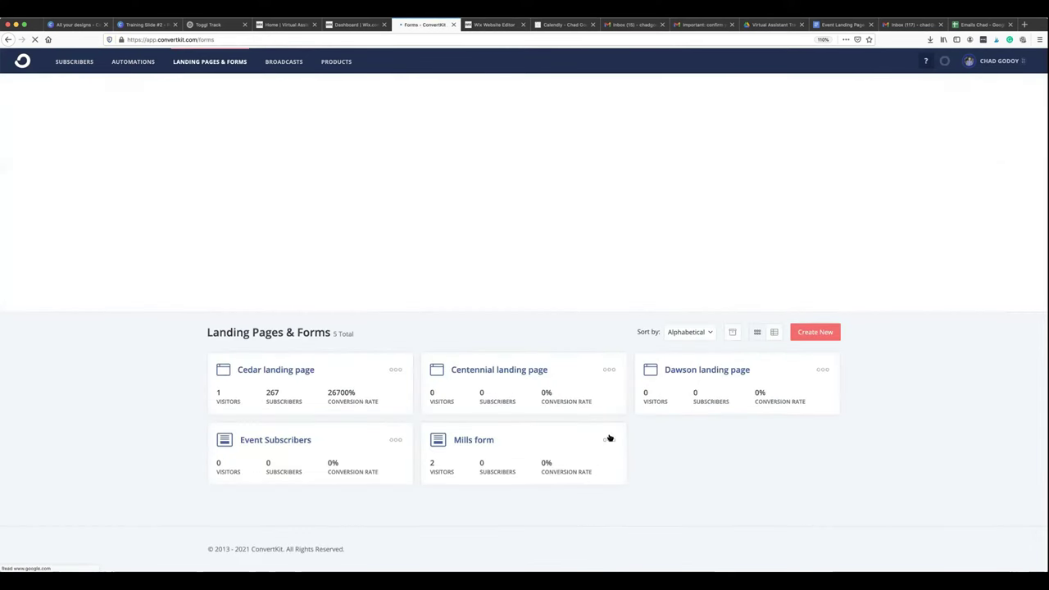
Open the Mills form in the editor and check its subscriber report.
left_click(607, 440)
left_click(571, 495)
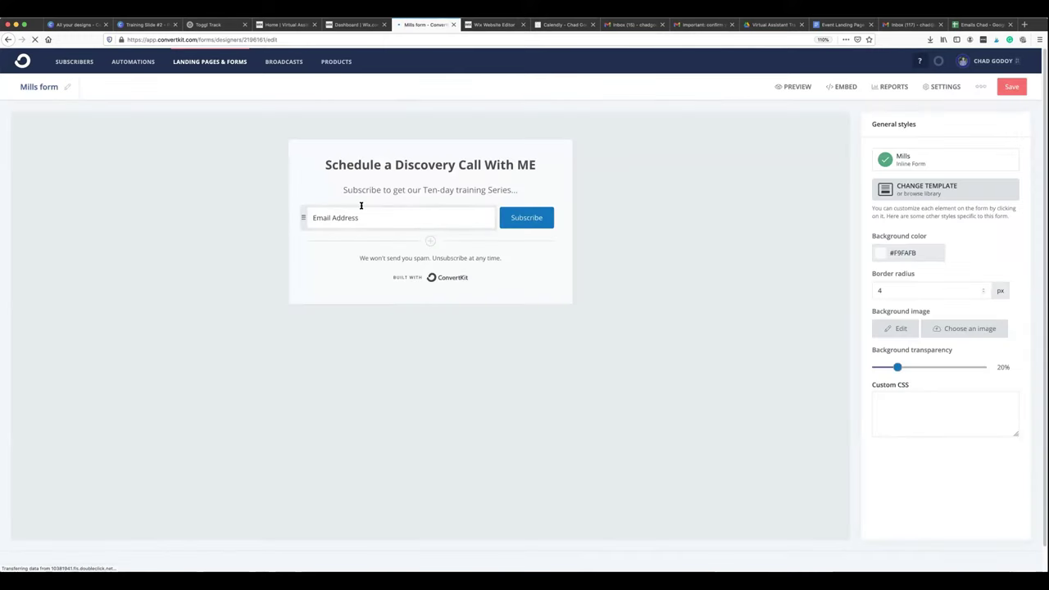
left_click(892, 87)
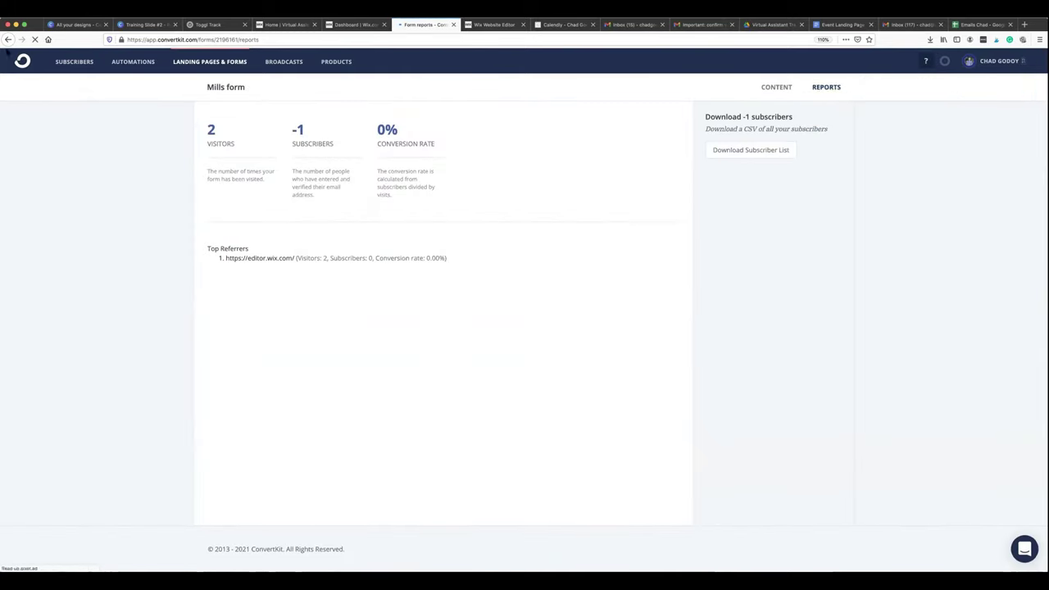
left_click(789, 99)
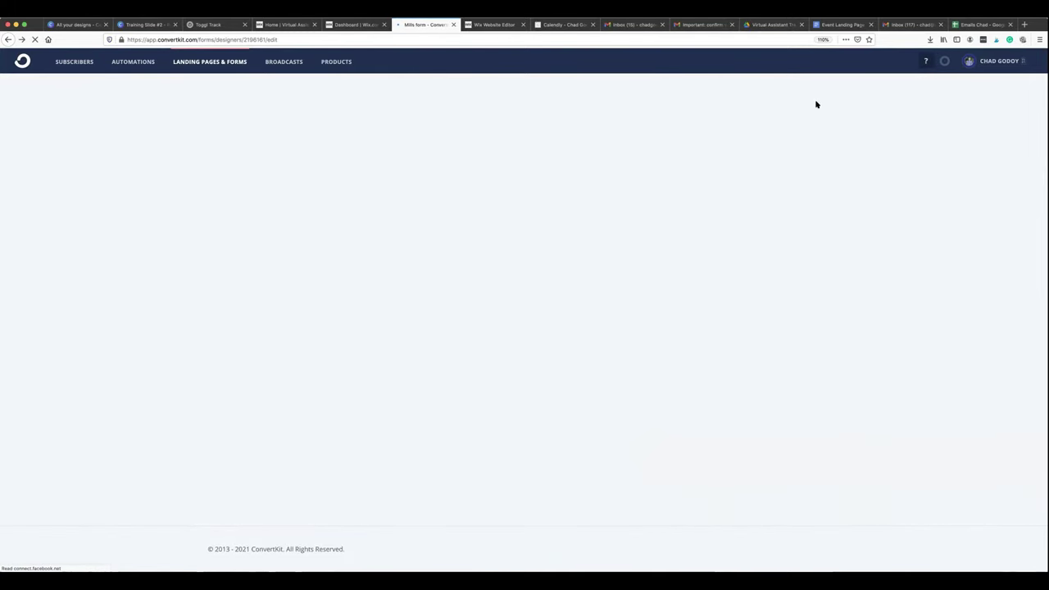
Glance at the Mills form's embed code, then bring up its Form Settings.
left_click(836, 87)
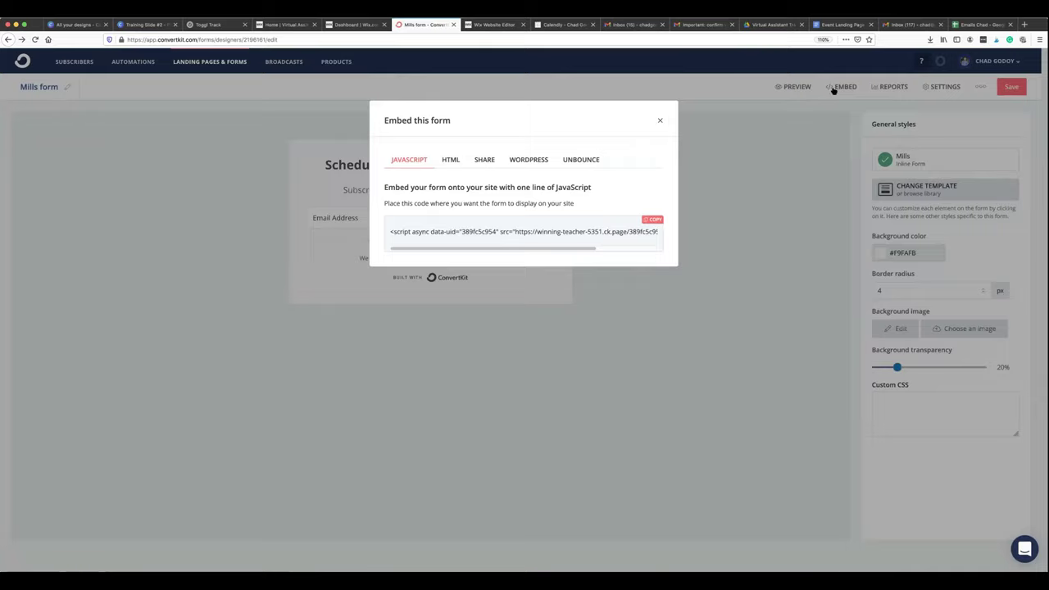
left_click(837, 88)
left_click(925, 88)
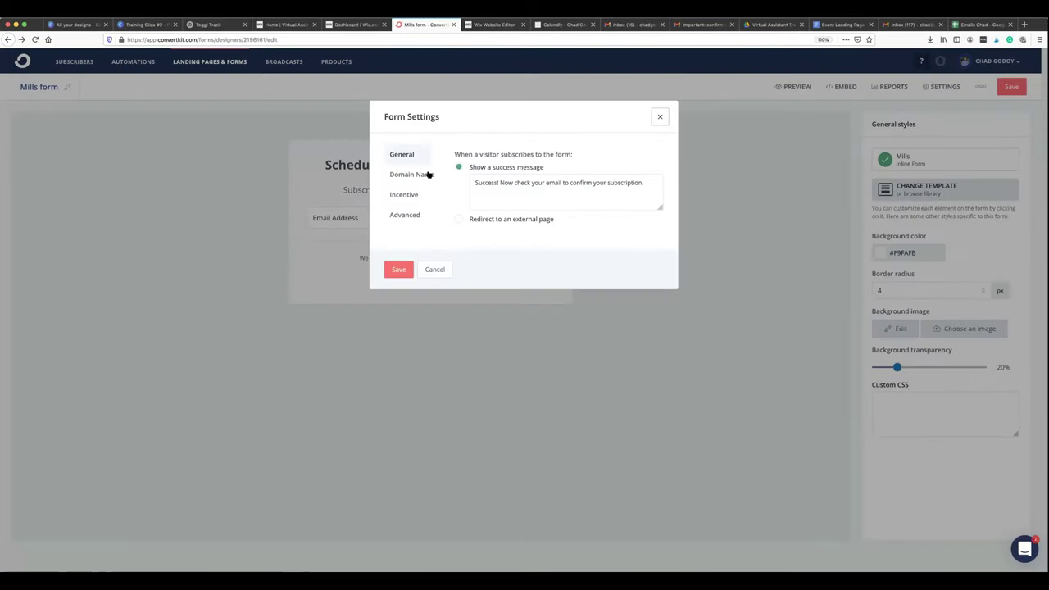
Uncheck Send incentive email on the Incentive tab so new subscribers are auto-confirmed.
left_click(408, 194)
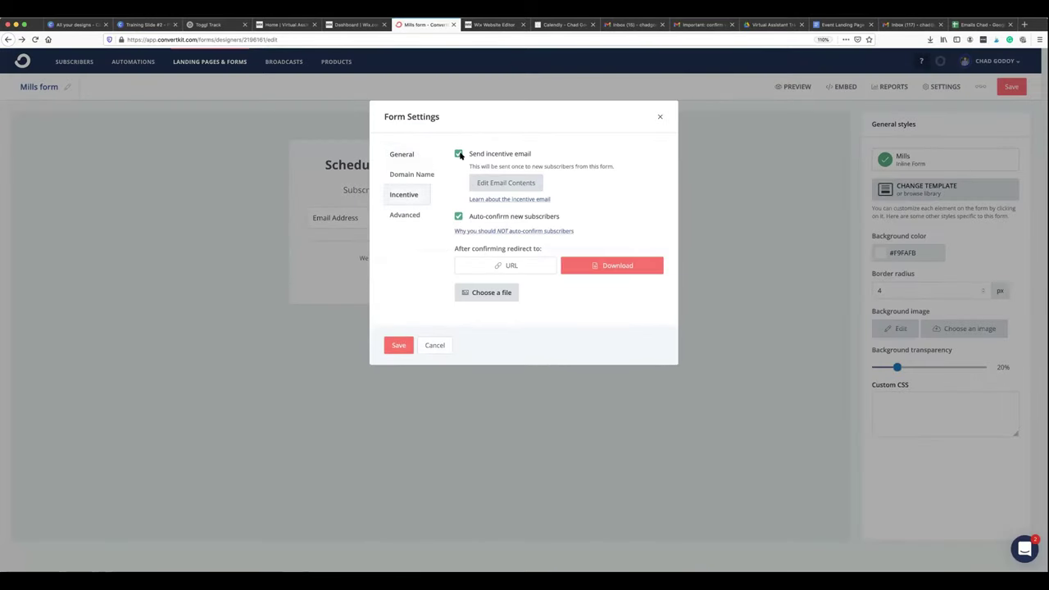
left_click(458, 154)
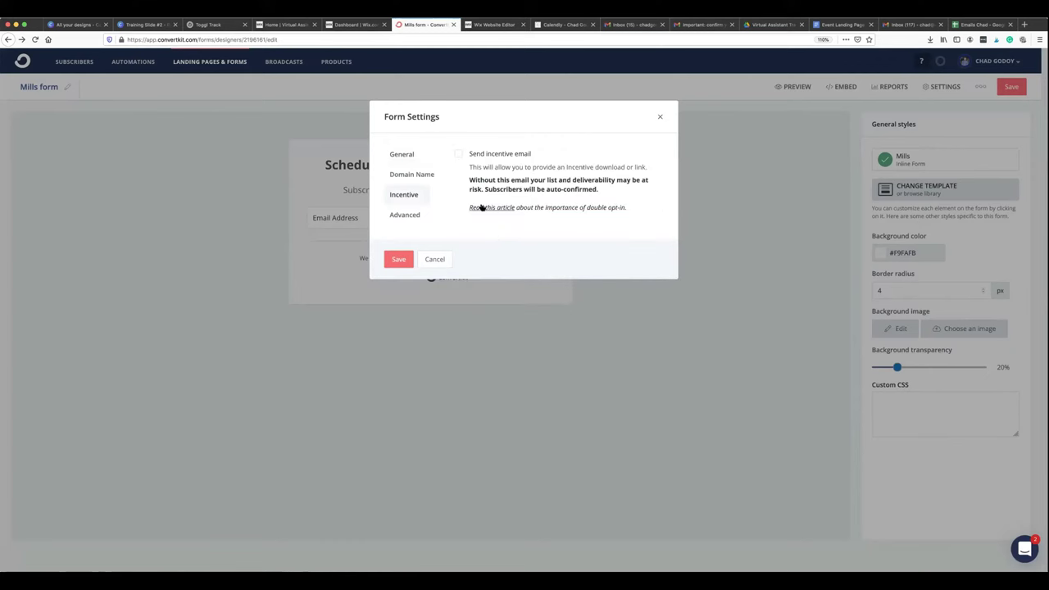
left_click_drag(474, 166, 625, 167)
left_click_drag(471, 179, 597, 185)
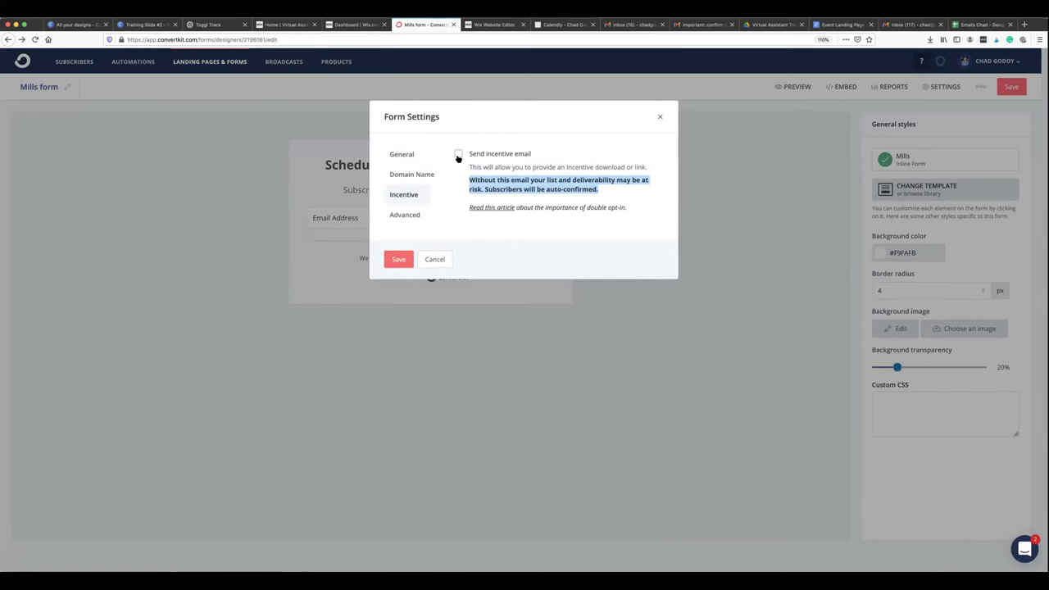
left_click(458, 154)
left_click(458, 155)
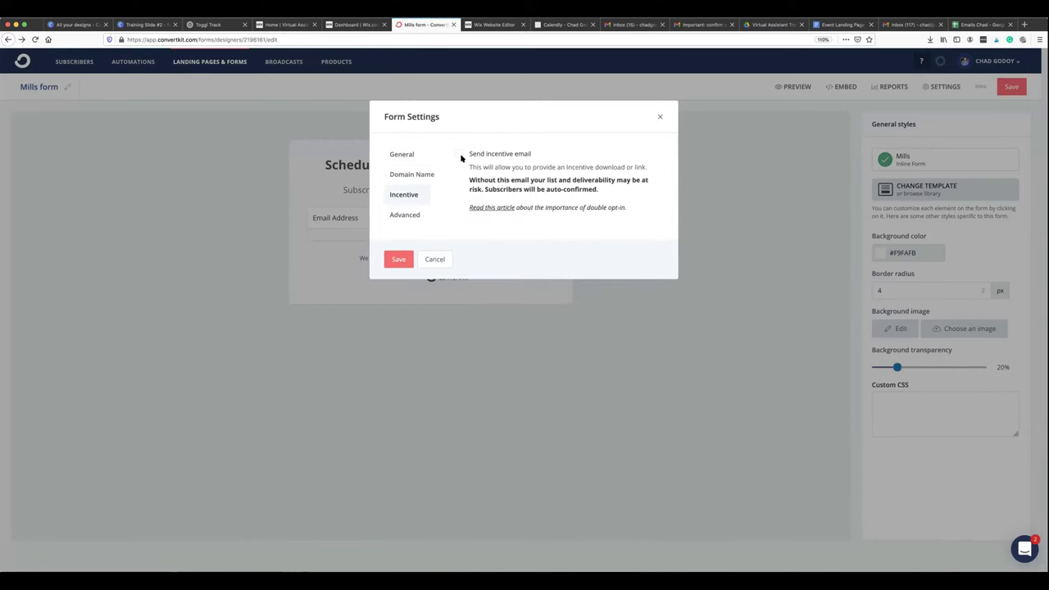
left_click(396, 258)
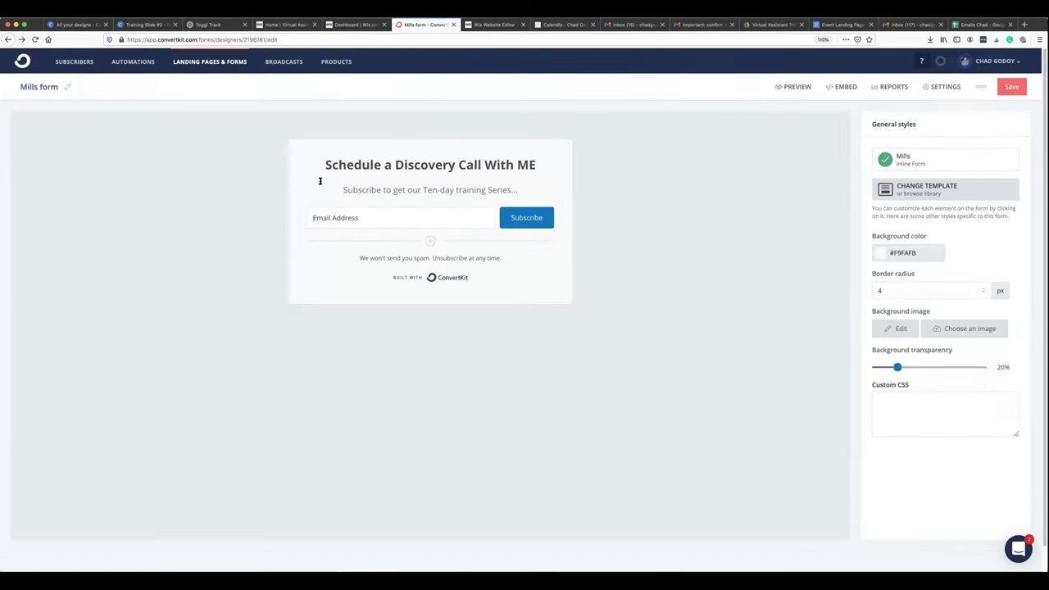
Save the Mills form changes and go to the Subscribers list.
left_click(240, 70)
left_click(568, 253)
left_click(1012, 86)
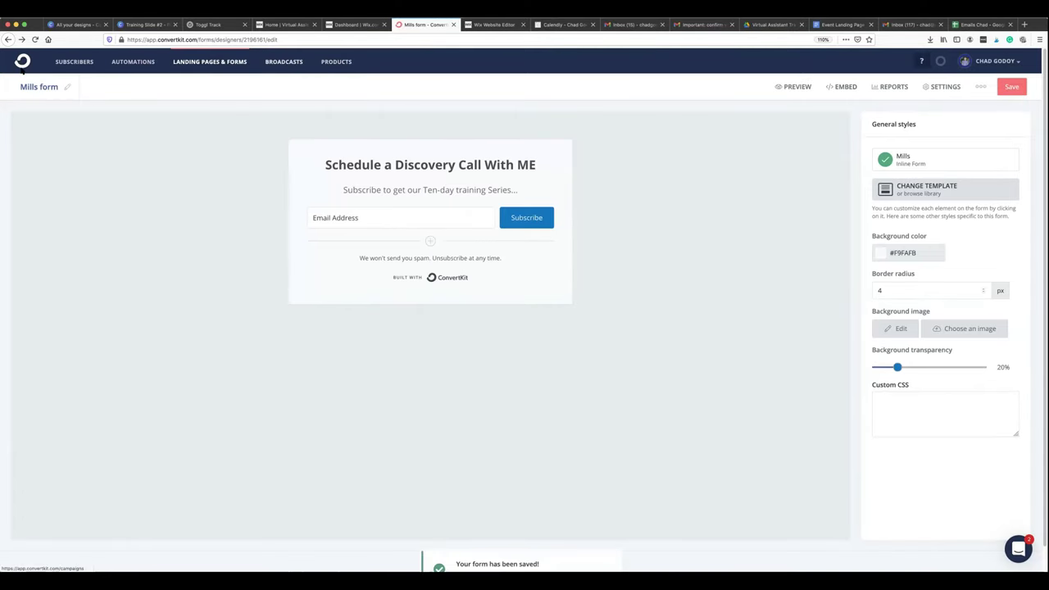
left_click(63, 63)
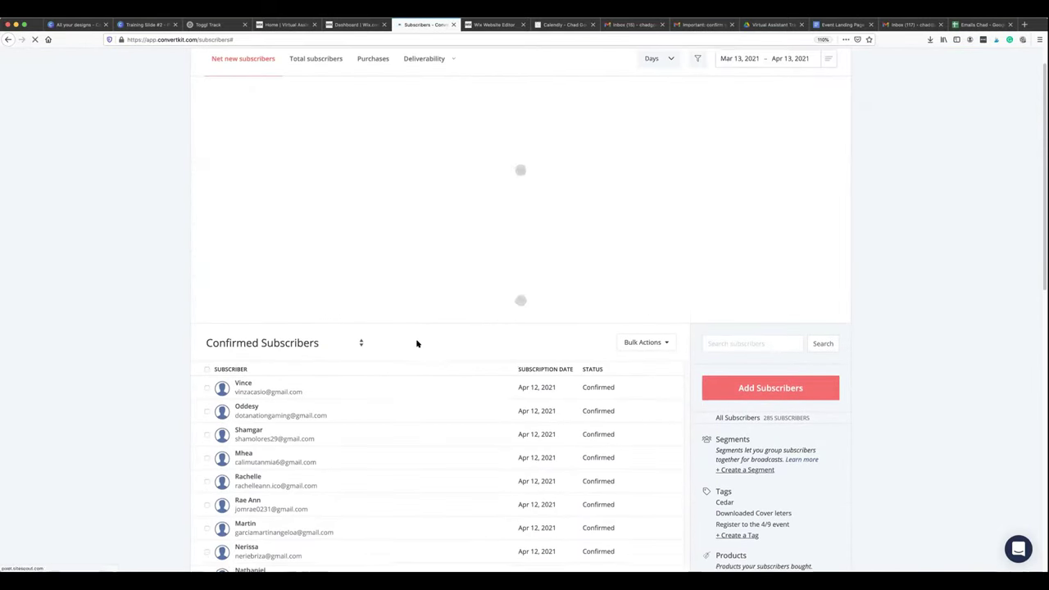
Tick every Apr 10–12 duplicate subscriber up to the top of the Confirmed list, then open Bulk Actions.
scroll(414, 346, "down", 5)
scroll(414, 346, "down", 1)
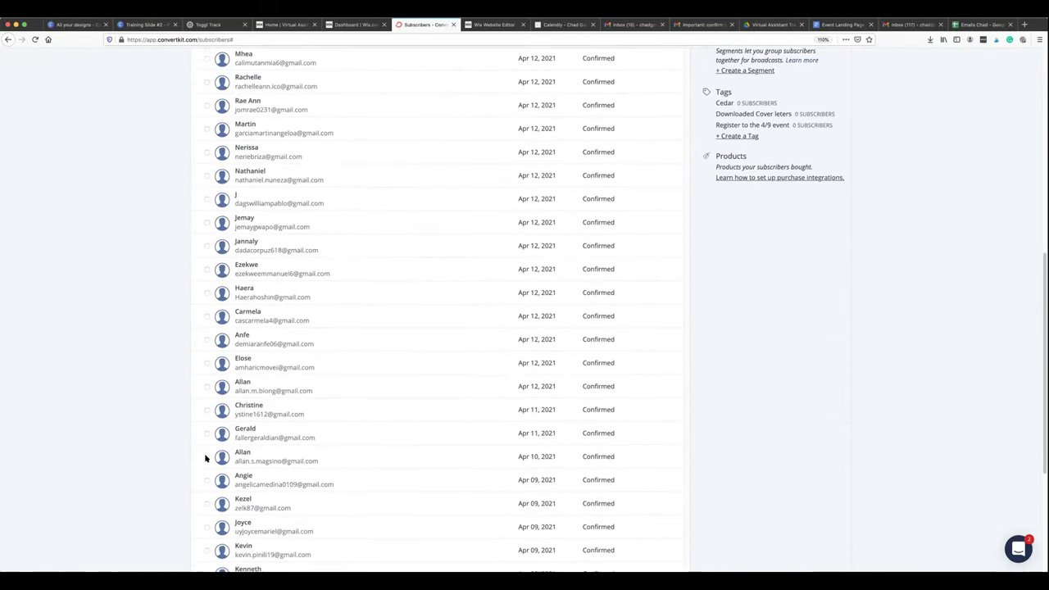
left_click(206, 410)
left_click(206, 386)
left_click(206, 363)
left_click(206, 340)
left_click(206, 293)
left_click(206, 269)
left_click(206, 222)
scroll(202, 237, "up", 2)
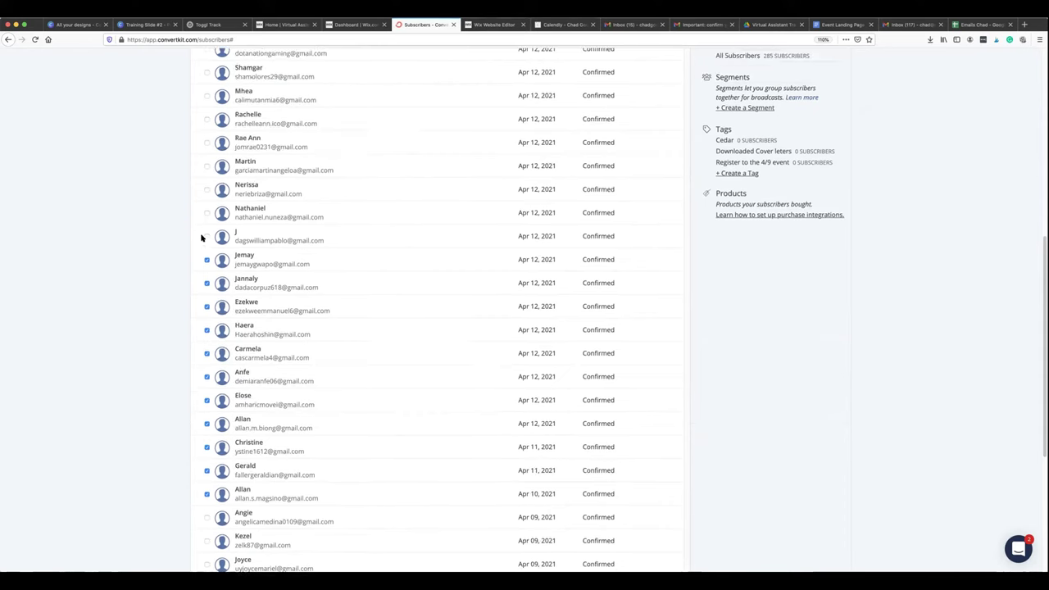
left_click(206, 213)
scroll(205, 248, "up", 4)
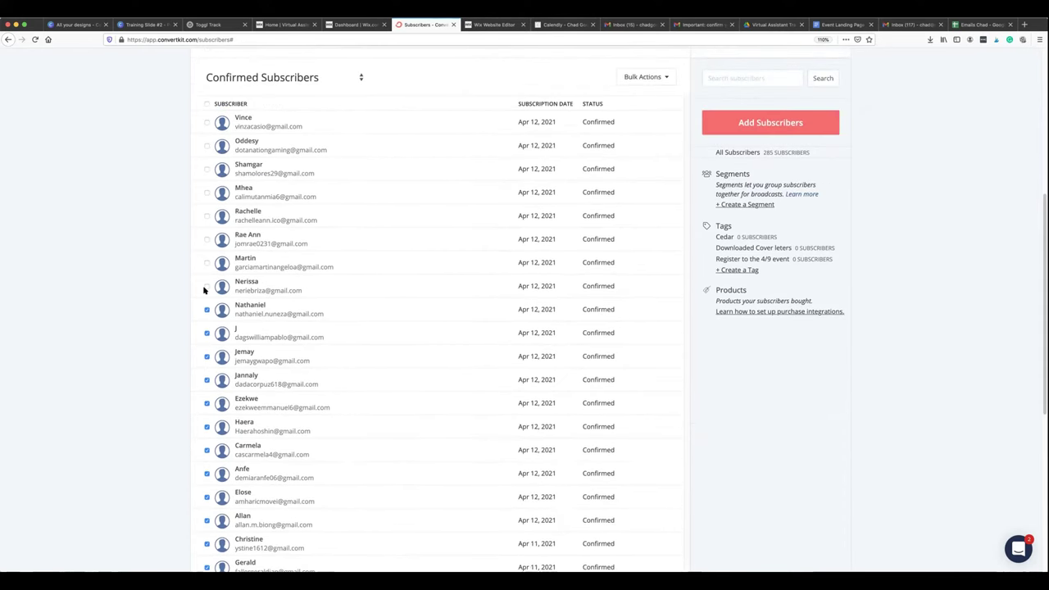
left_click(207, 286)
left_click(206, 238)
left_click(207, 215)
left_click(206, 192)
left_click(207, 145)
left_click(206, 121)
scroll(218, 183, "up", 5)
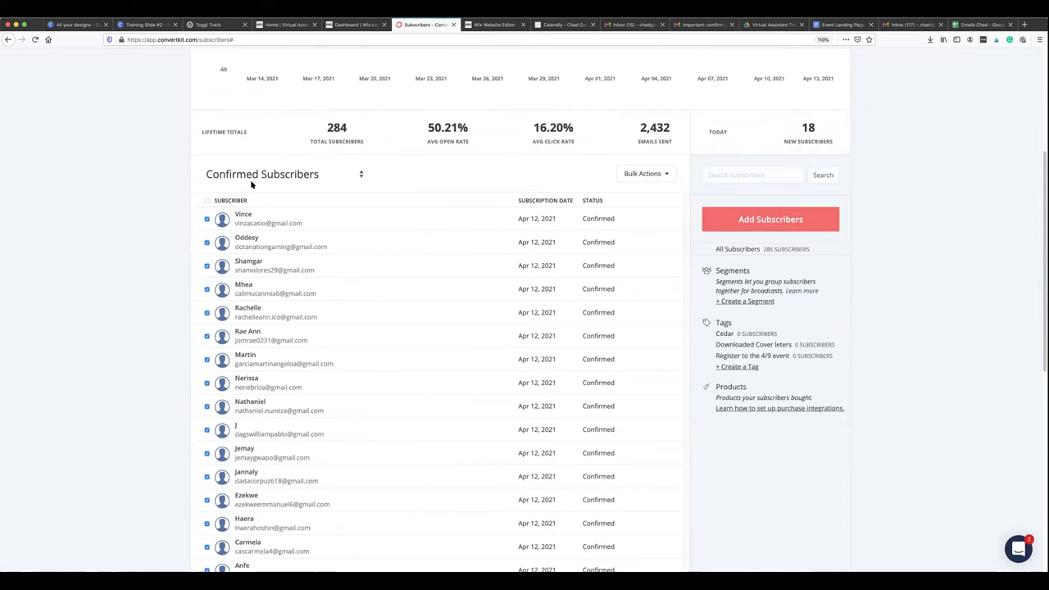
left_click(643, 270)
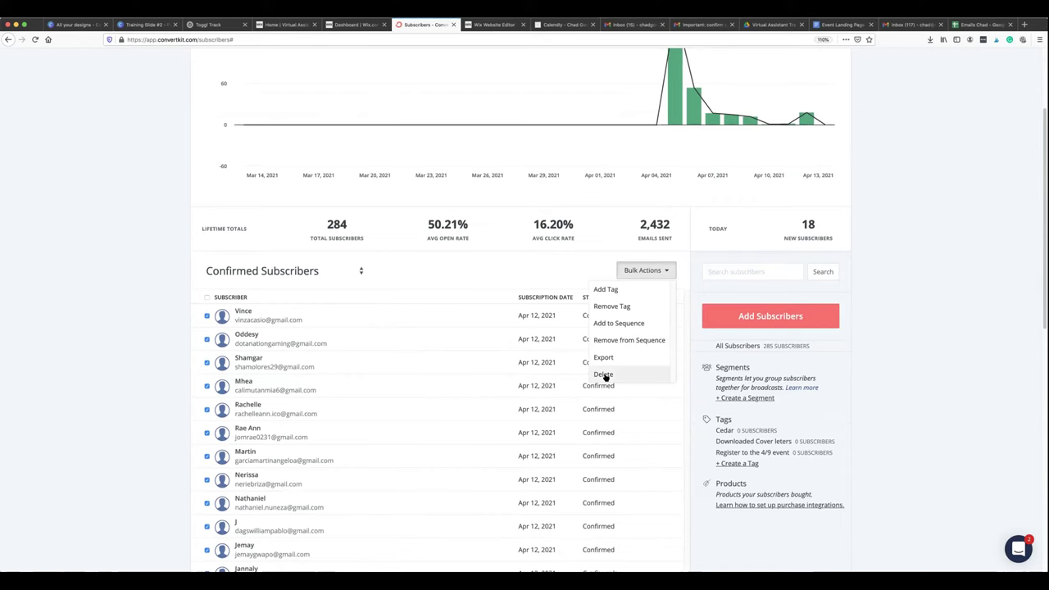
Permanently delete the marked subscribers, confirming with 'DO IT'.
left_click(603, 374)
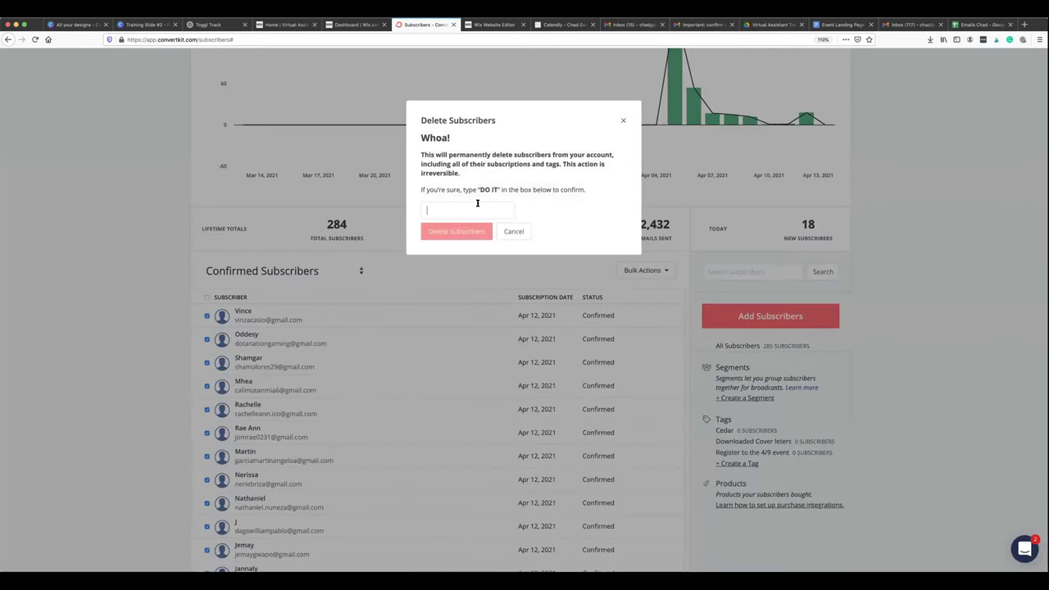
type("DO IT")
left_click(472, 232)
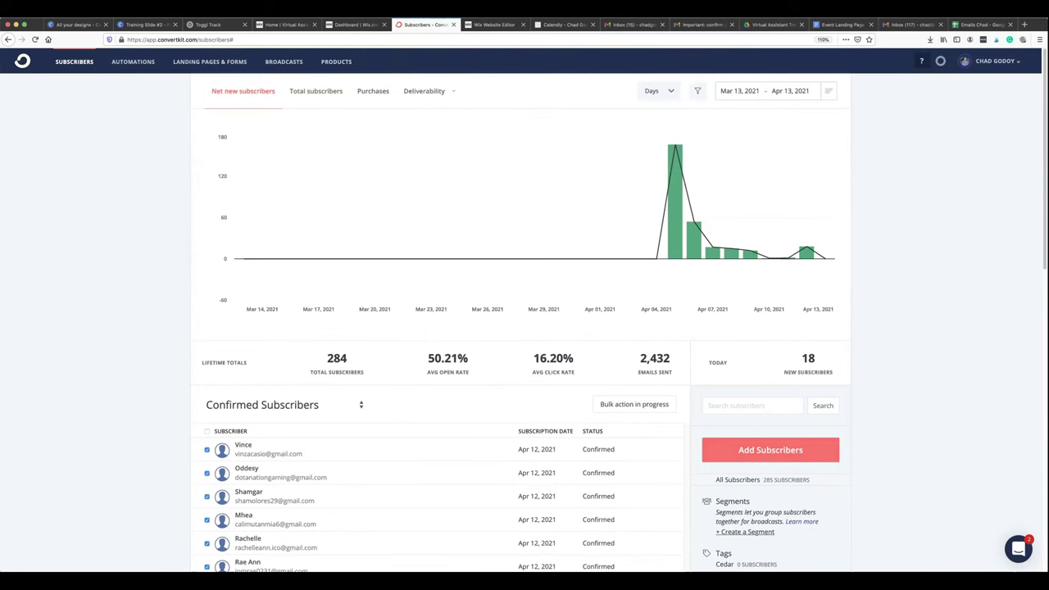
Reload the page to see the total at 267 and bring up Add Subscribers.
left_click(35, 39)
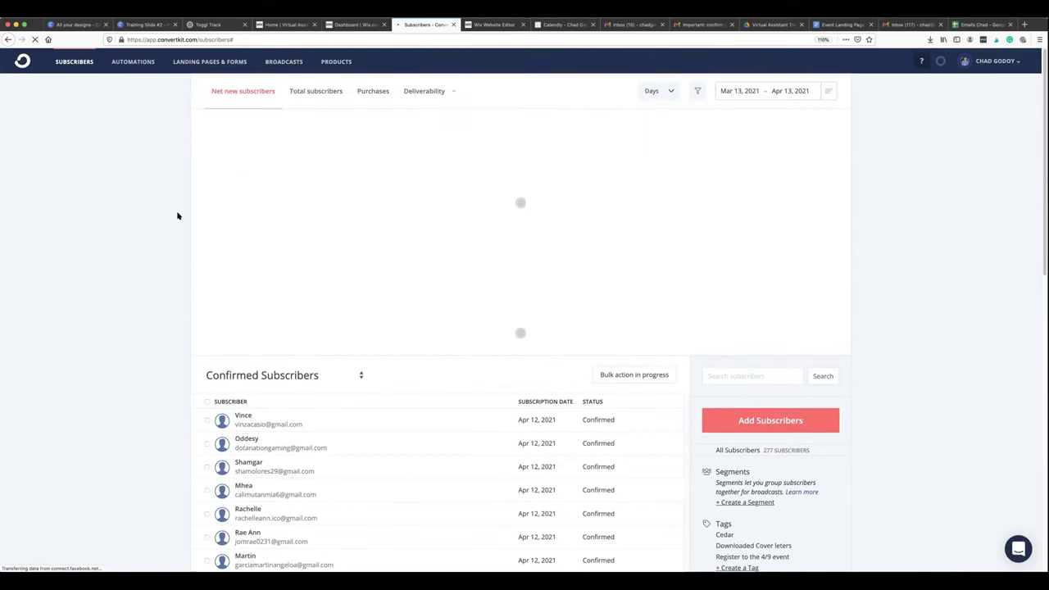
scroll(348, 360, "down", 1)
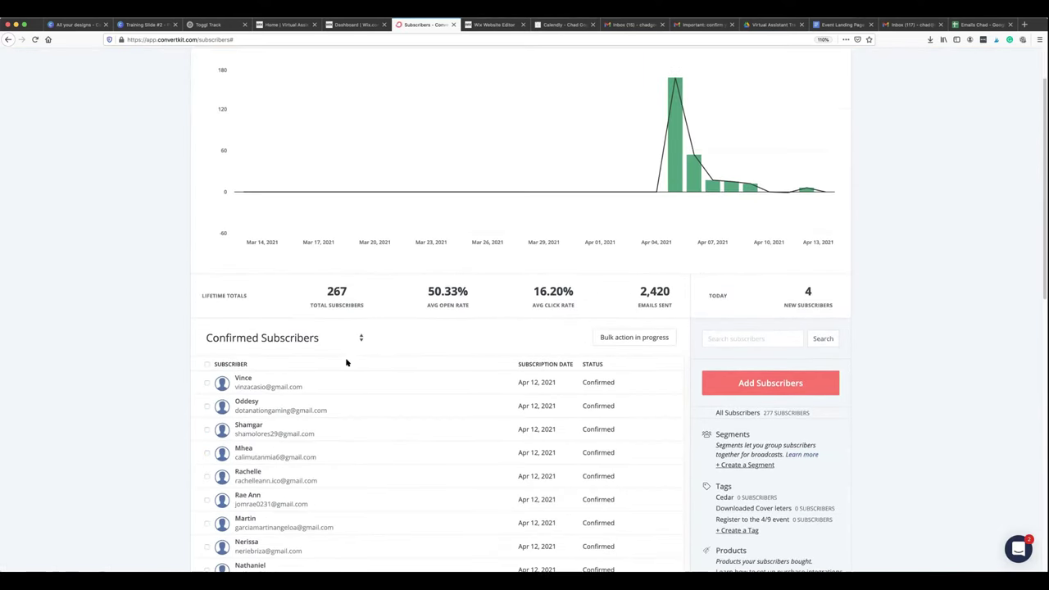
left_click(742, 383)
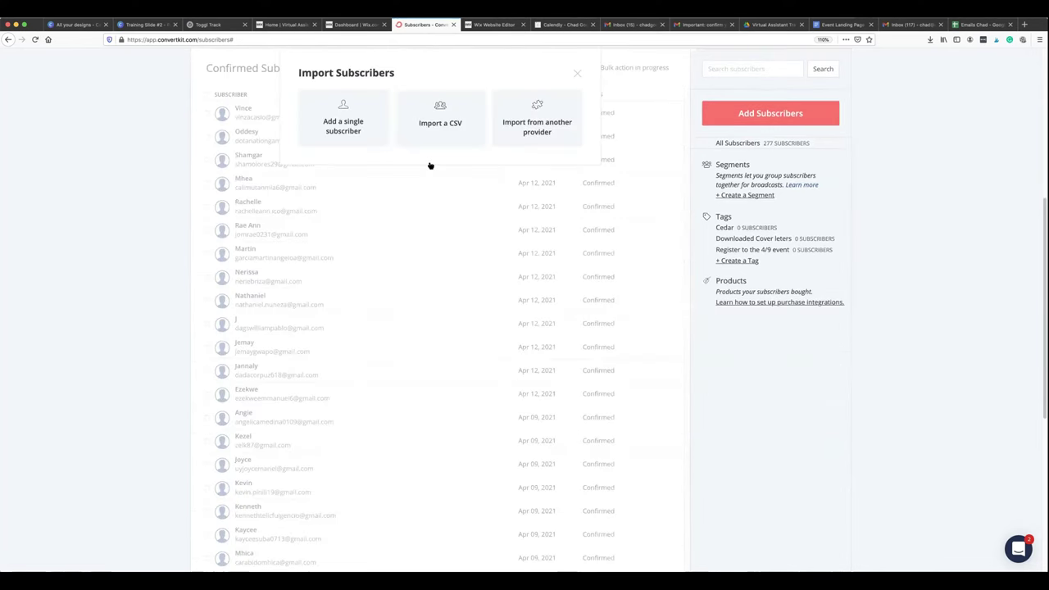
Start a CSV import into the Mills form using the Sheet1 emails file.
left_click(435, 162)
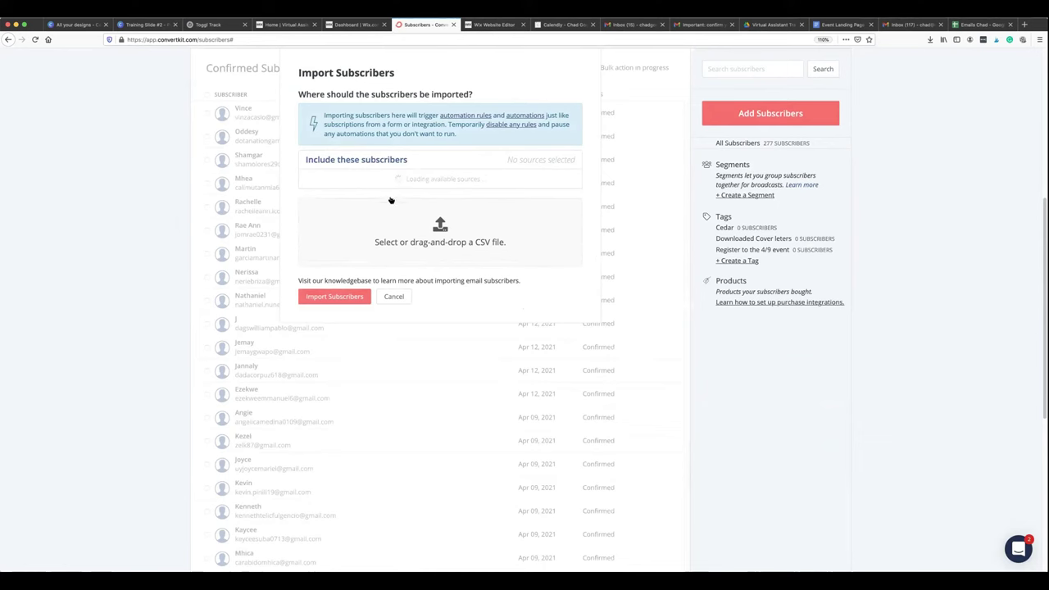
left_click(367, 183)
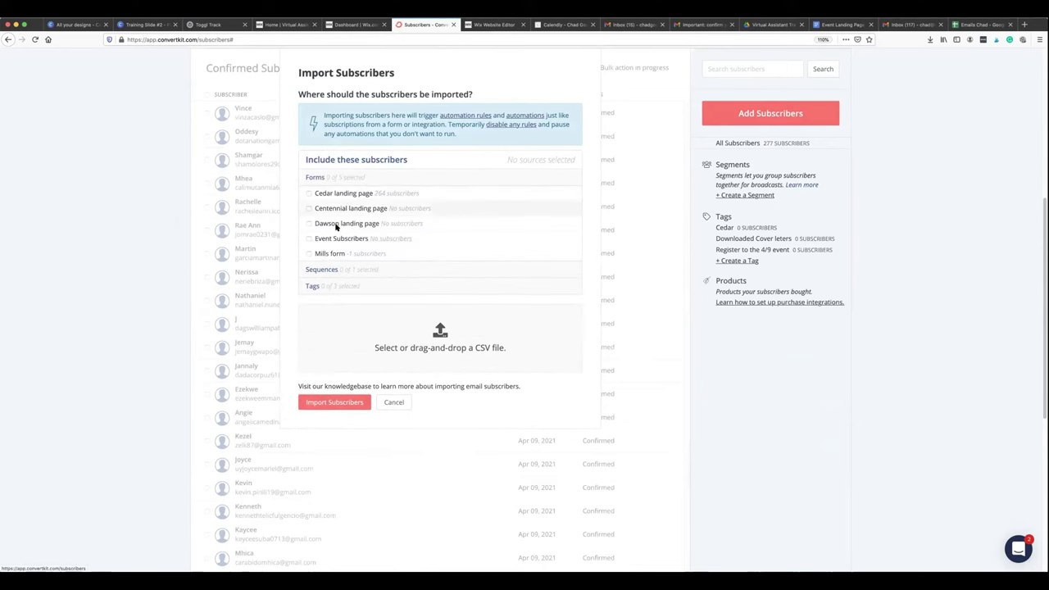
left_click(309, 254)
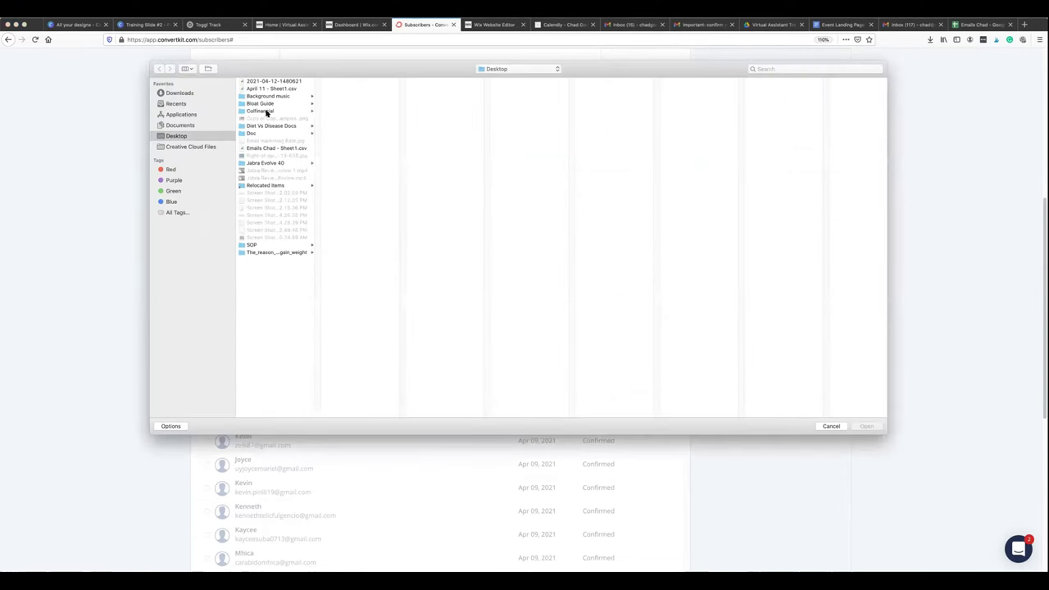
left_click(266, 149)
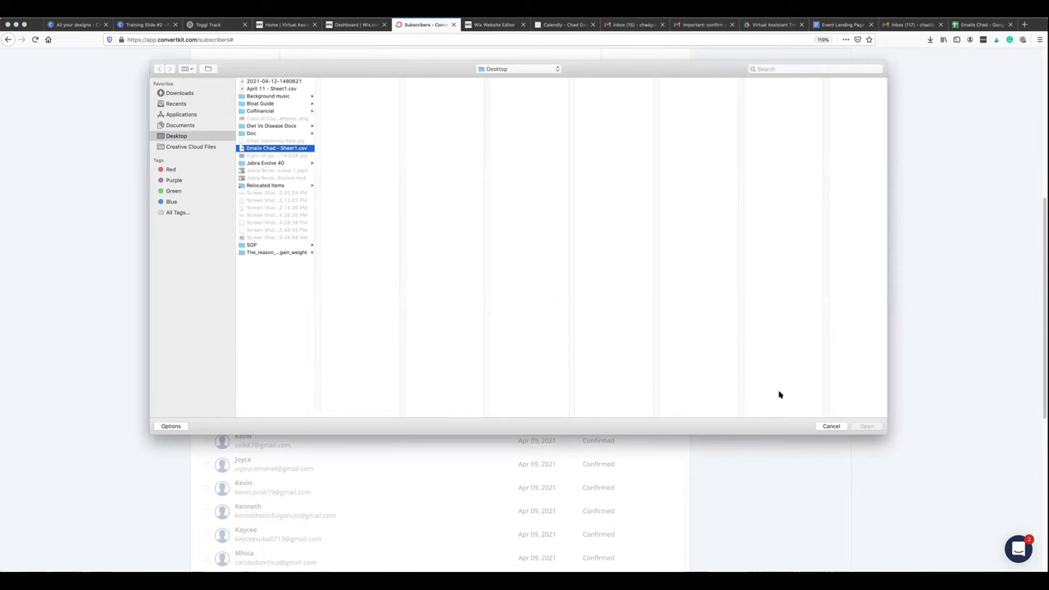
key("Return")
Map the columns to First name and Email, then check the Mills form shows 17 subscribers.
left_click(381, 431)
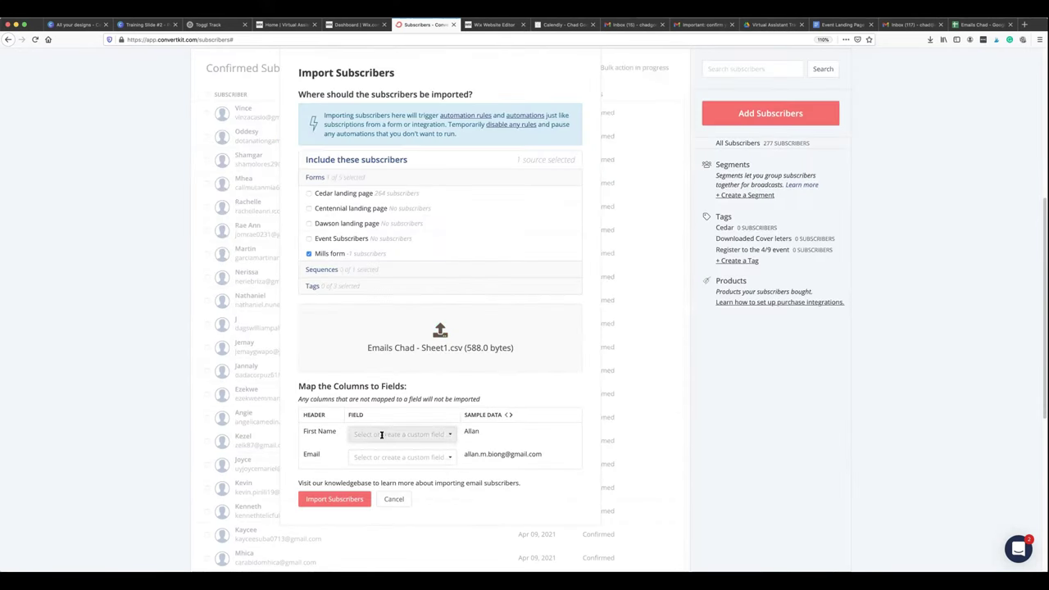
left_click(375, 450)
left_click(380, 456)
left_click(382, 486)
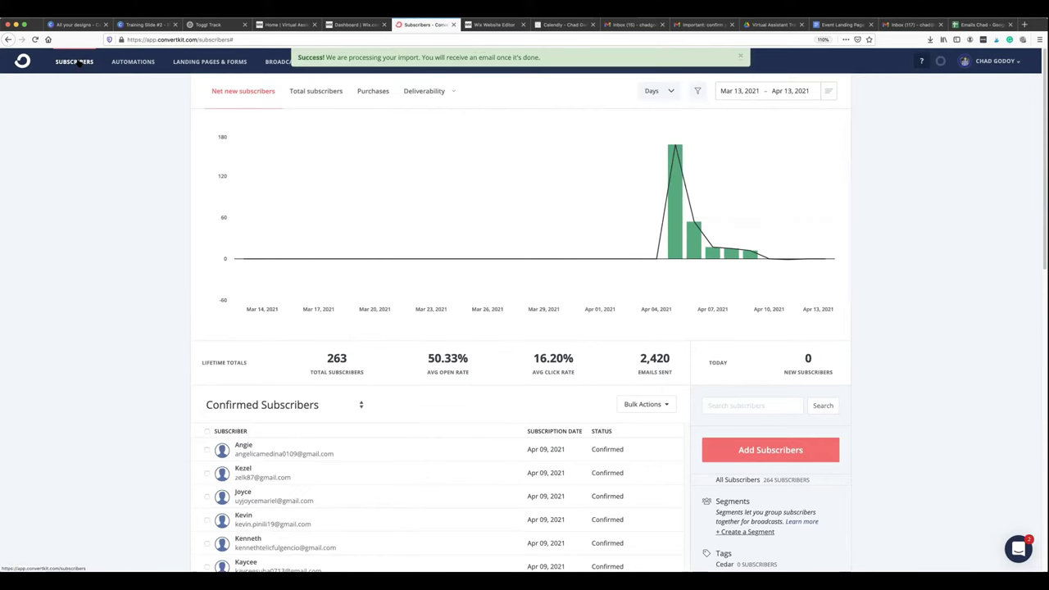
left_click(207, 63)
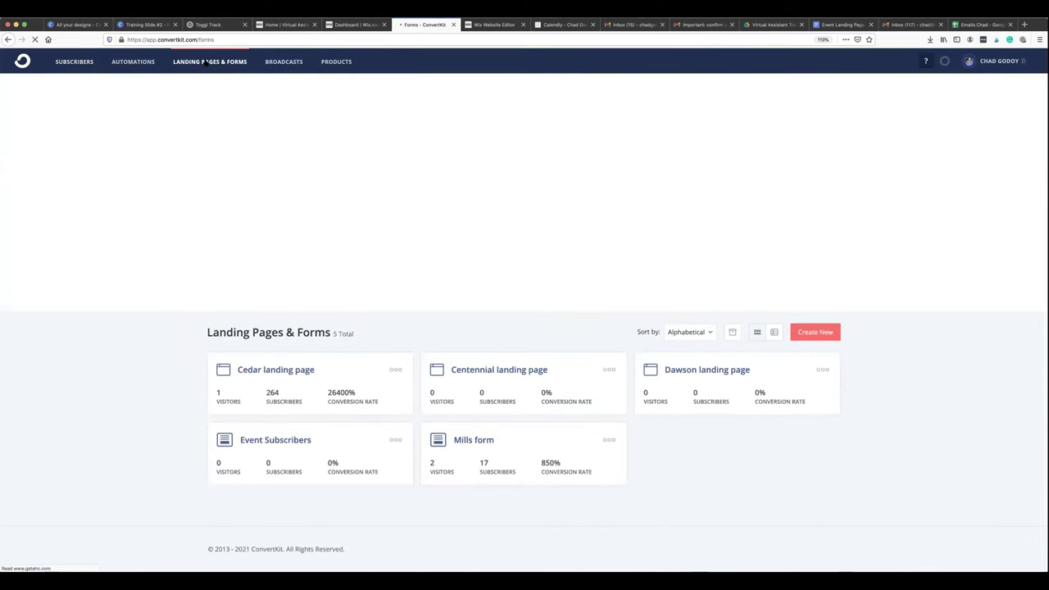
left_click_drag(482, 466, 477, 442)
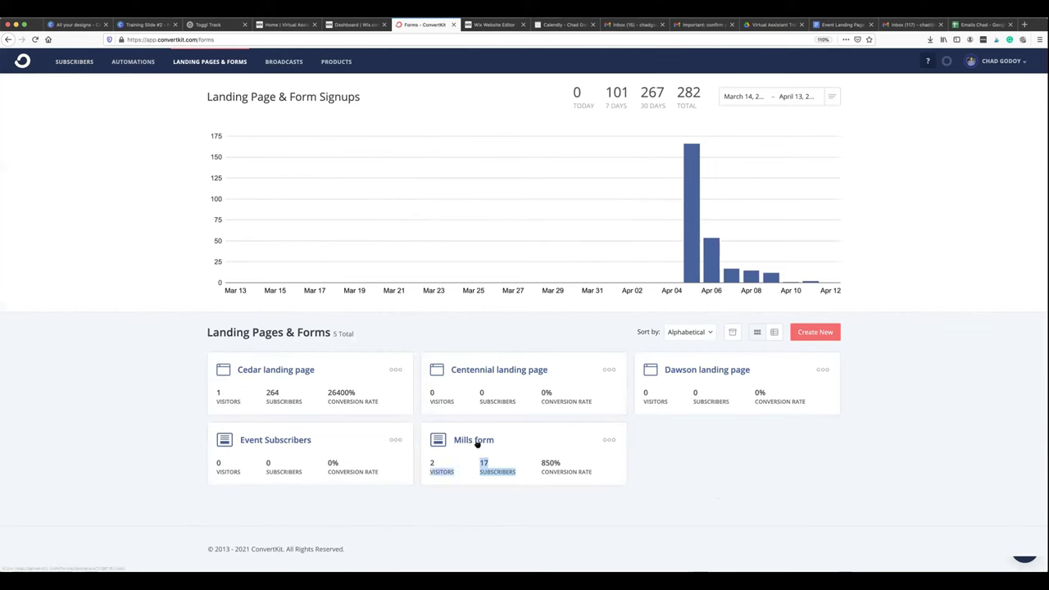
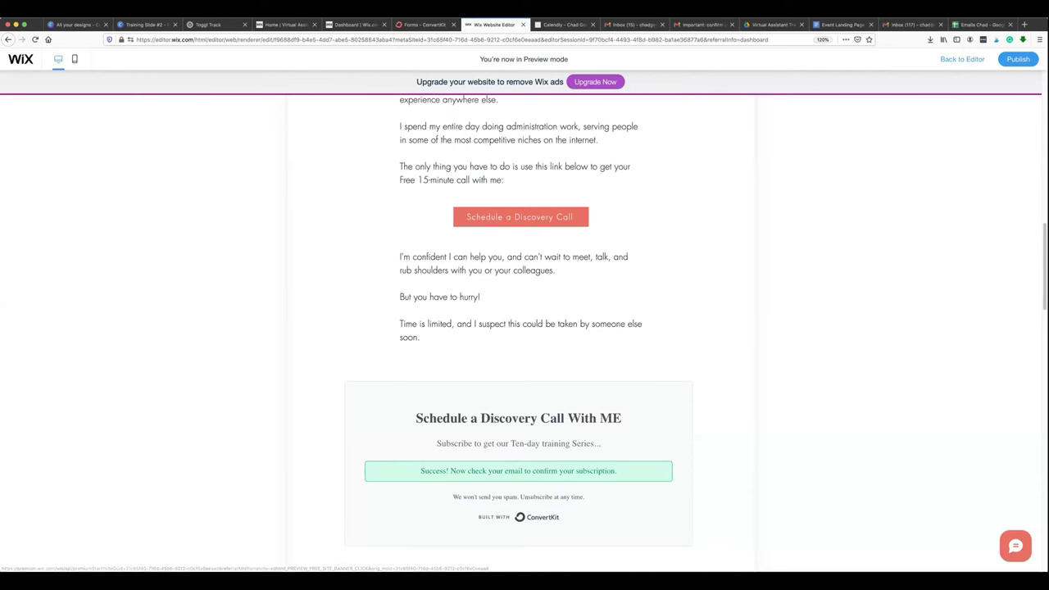
Check ConvertKit's daily signup chart and 281 total subscribers, then bring up the Canva slides.
left_click(402, 25)
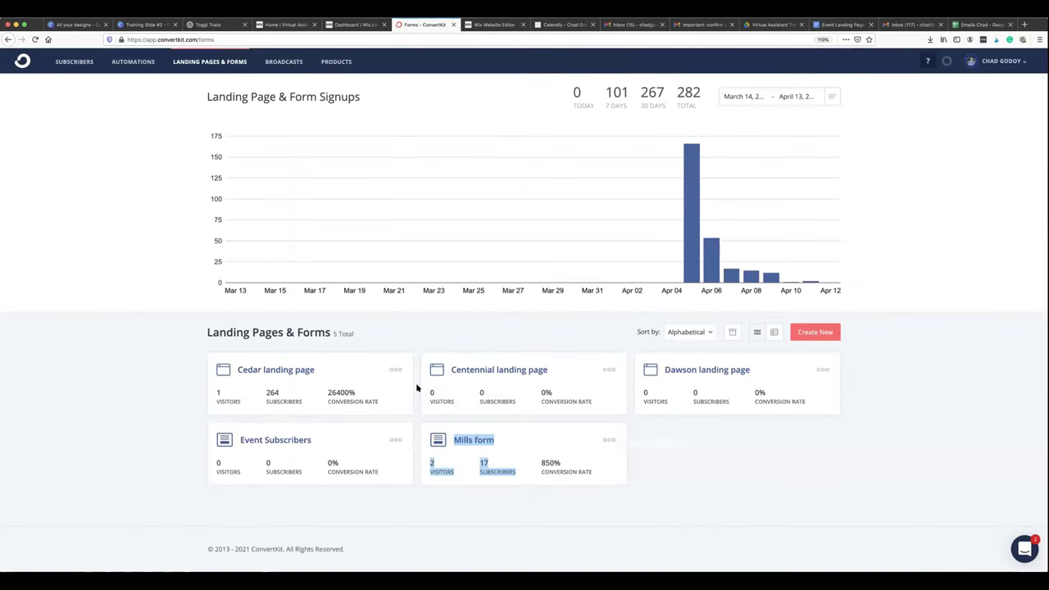
left_click(74, 64)
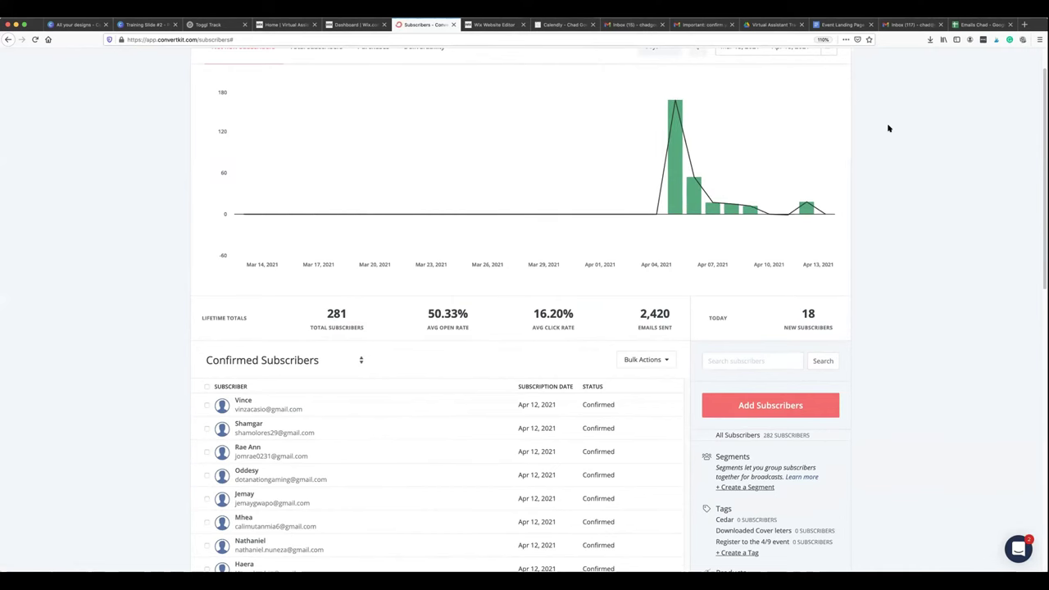
scroll(172, 338, "down", 2)
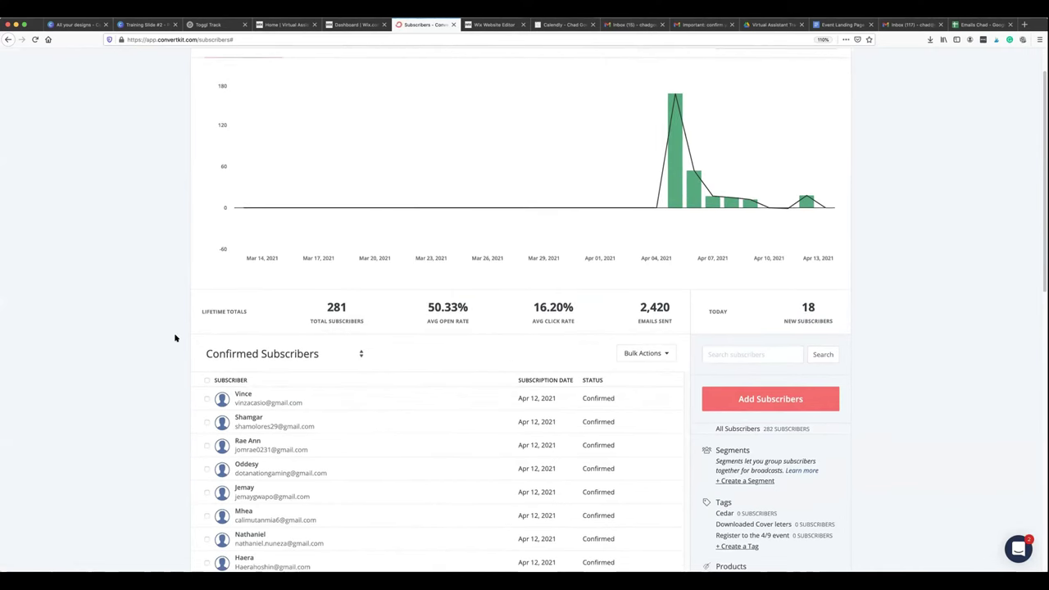
scroll(169, 339, "up", 3)
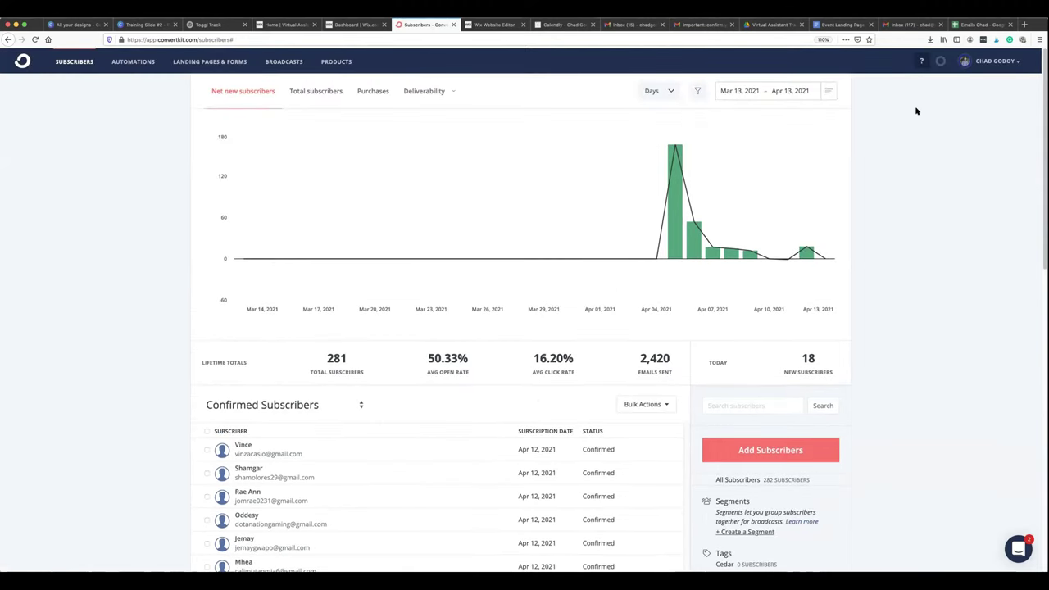
scroll(497, 271, "down", 2)
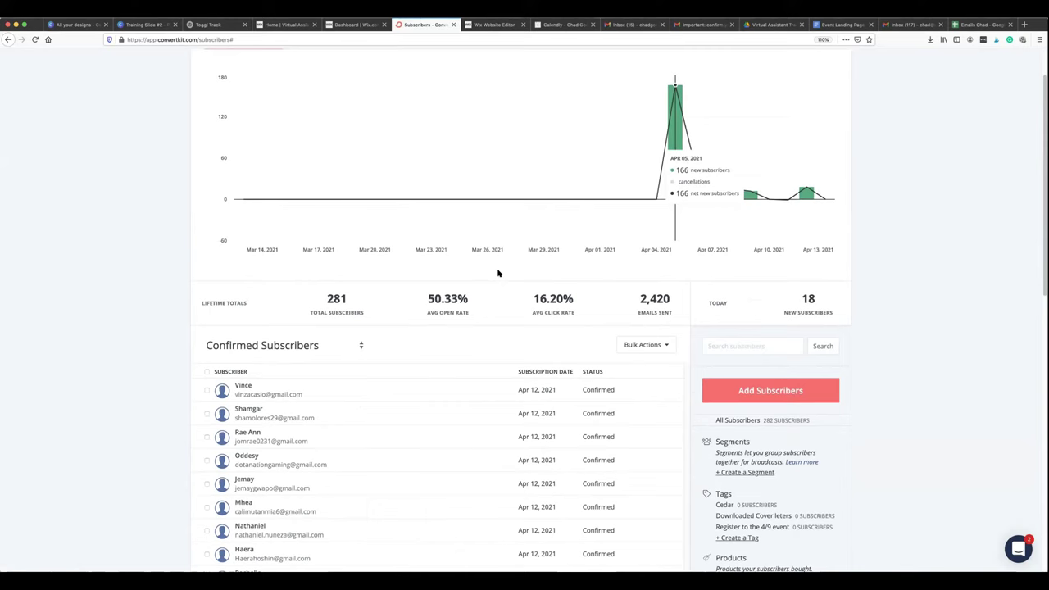
scroll(410, 236, "up", 1)
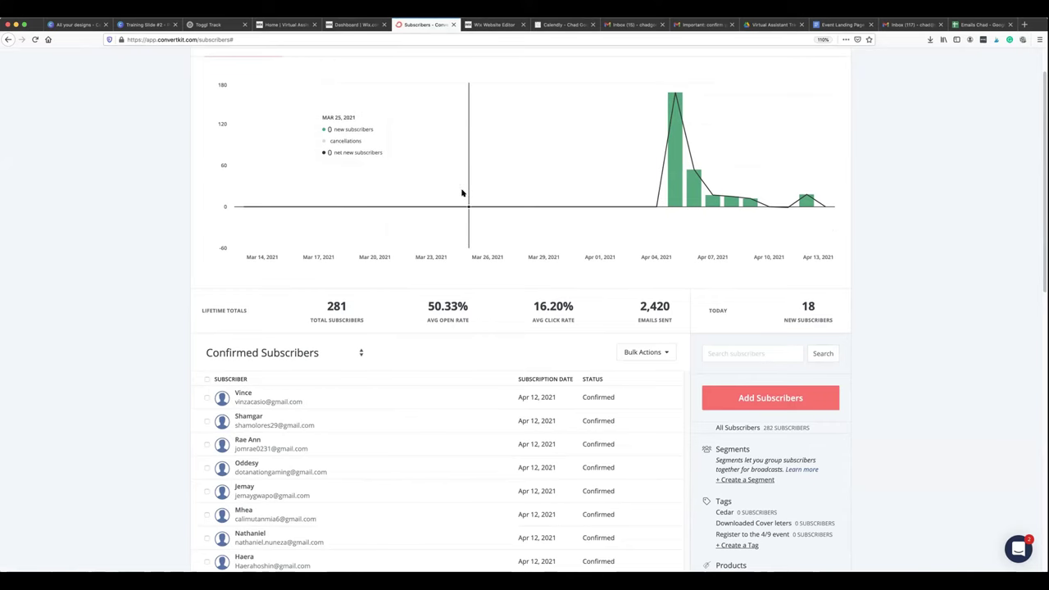
scroll(475, 197, "down", 2)
scroll(492, 193, "up", 1)
scroll(614, 131, "up", 1)
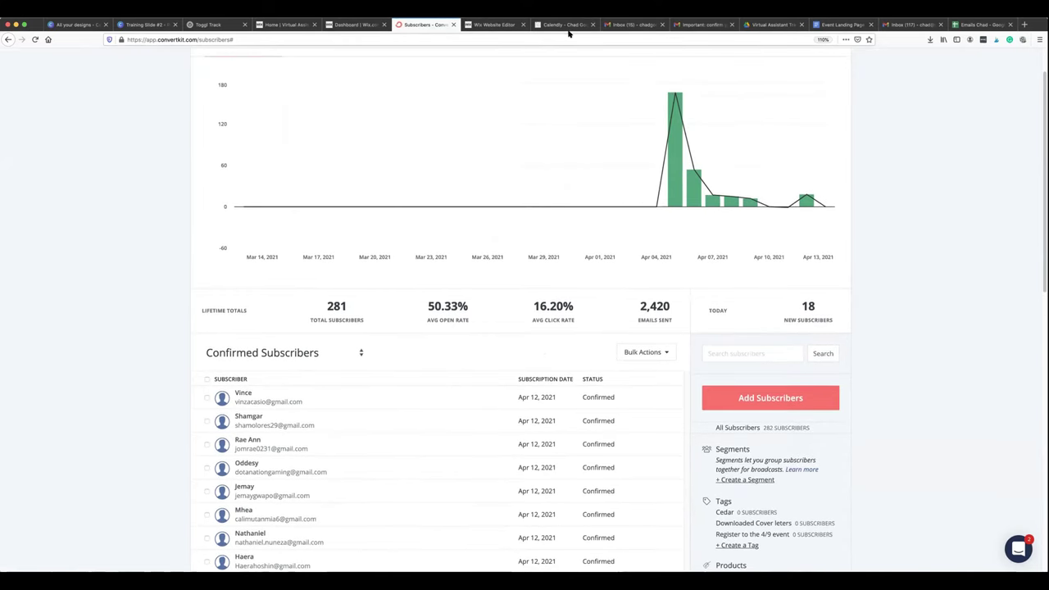
left_click_drag(125, 24, 336, 24)
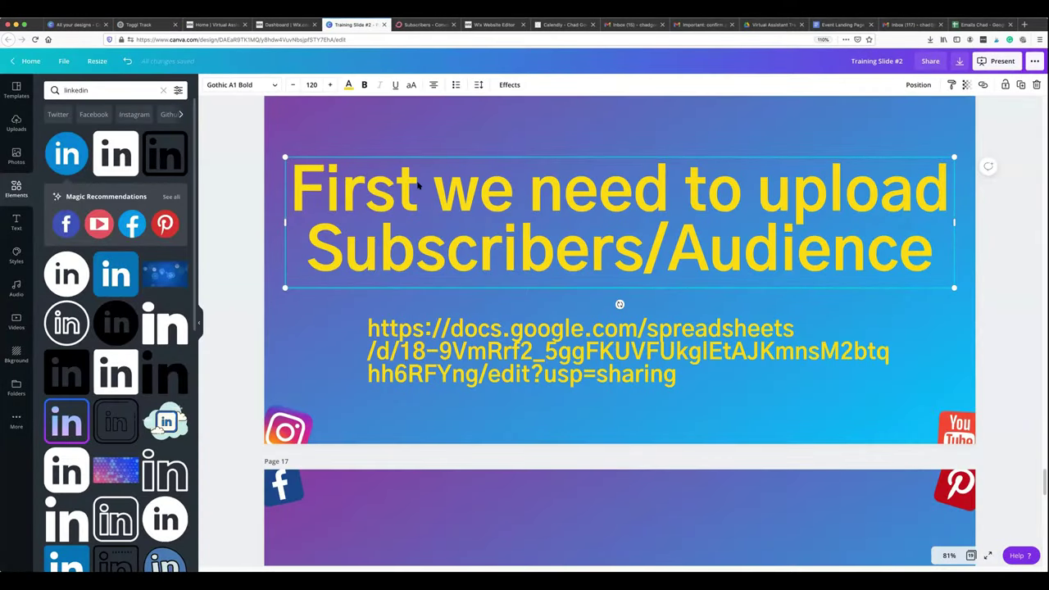
Page from the Create a Landing Page slide back to the Conversion Ninja signup form examples.
left_click(316, 323)
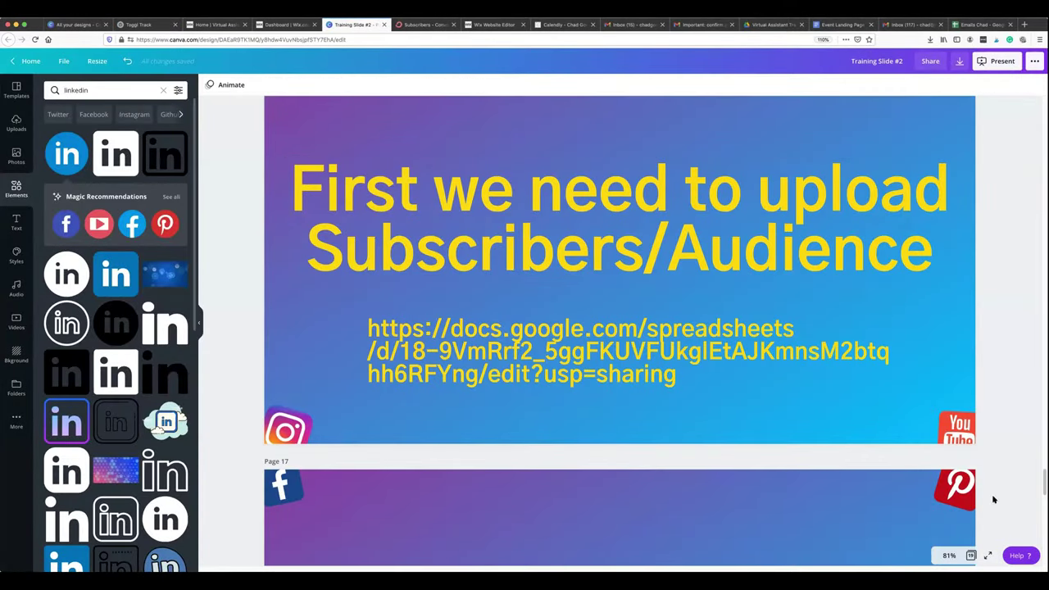
scroll(919, 354, "down", 5)
left_click(657, 344)
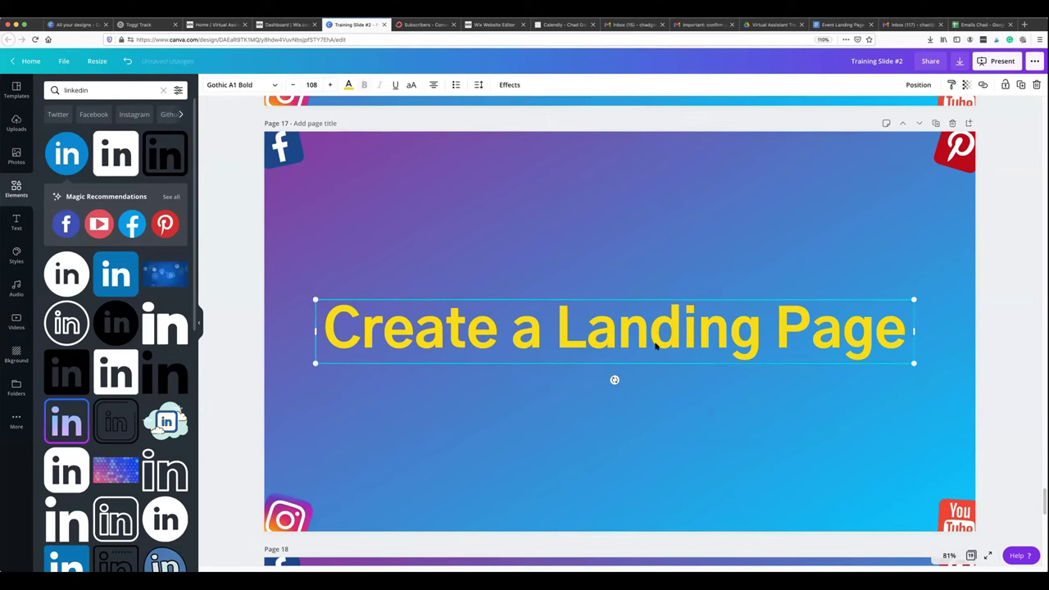
left_click(610, 326)
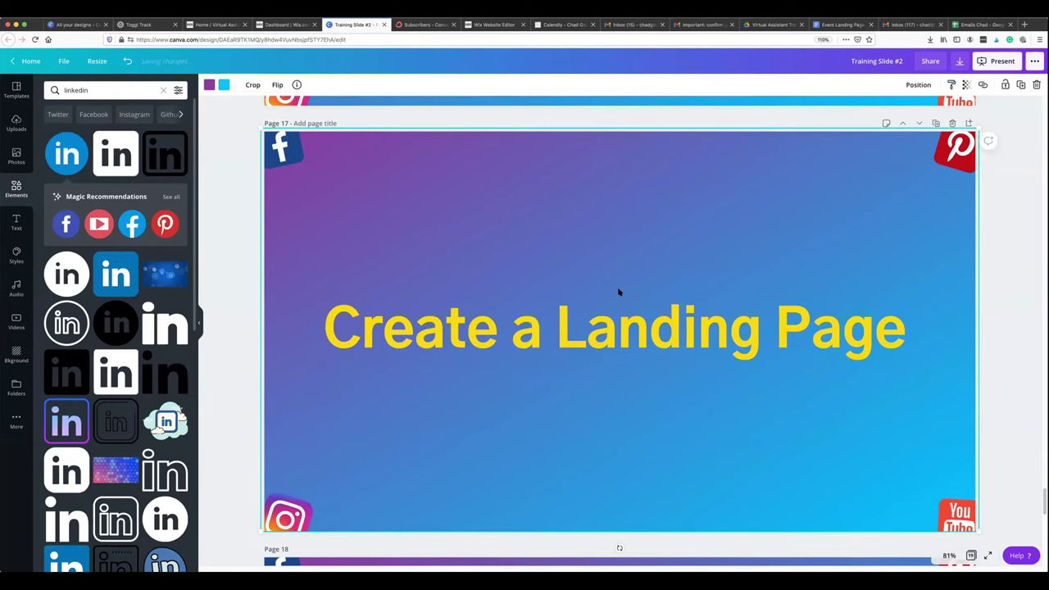
scroll(619, 292, "up", 10)
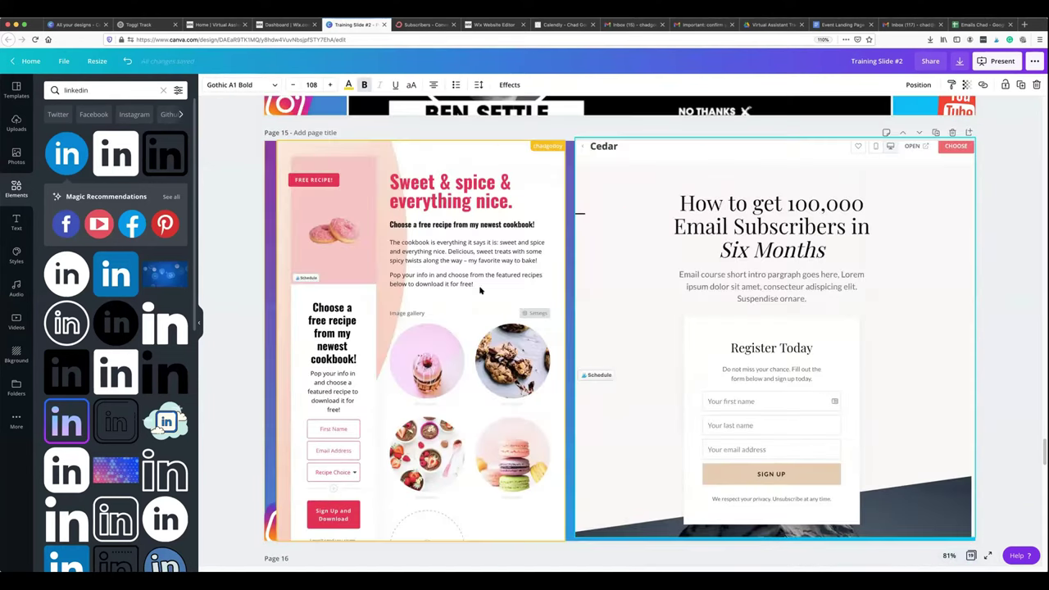
scroll(480, 290, "up", 8)
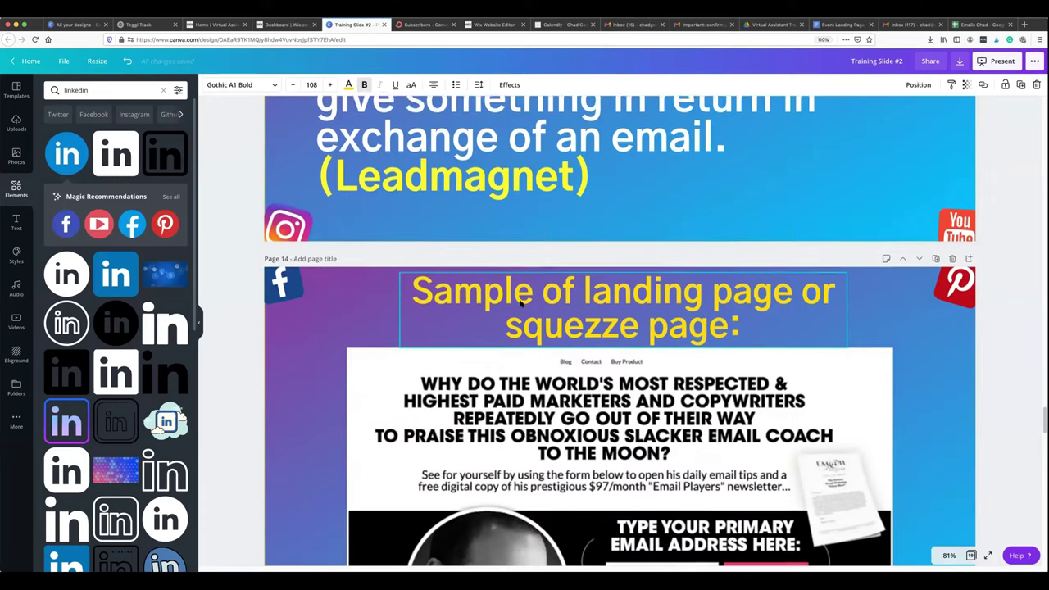
scroll(521, 303, "up", 8)
left_click(519, 300)
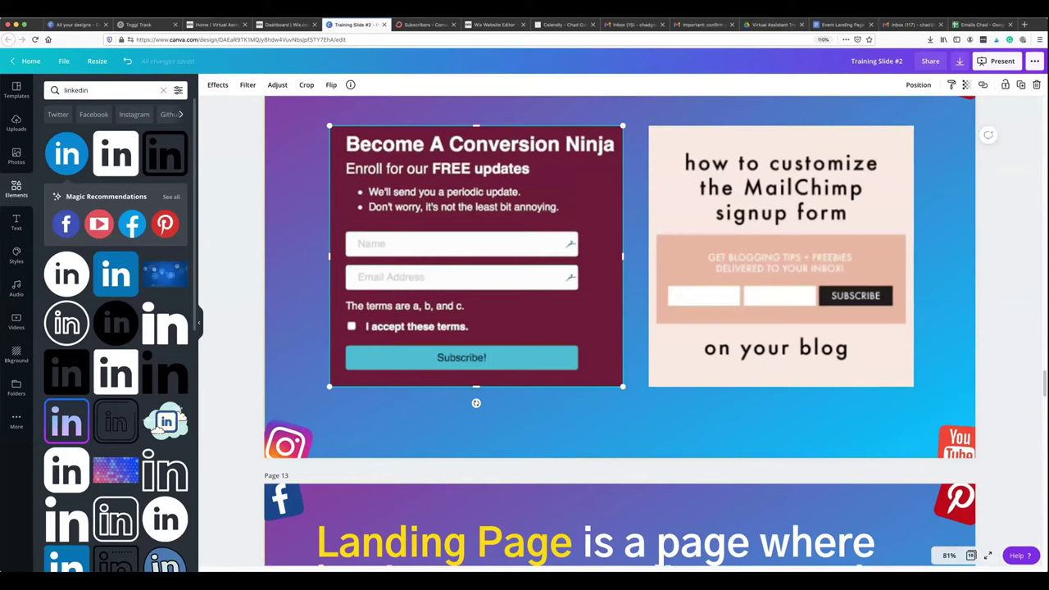
left_click(494, 24)
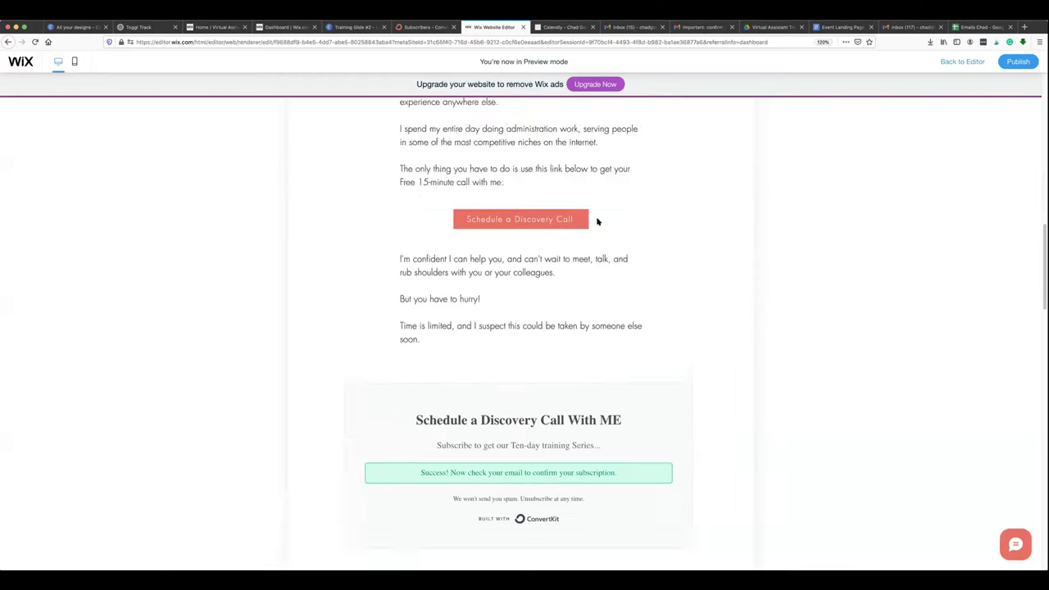
Inspect the embedded ConvertKit form's success message in the Wix site preview.
scroll(597, 221, "down", 3)
left_click_drag(420, 295, 686, 426)
left_click(529, 294)
left_click_drag(431, 274, 608, 356)
left_click(602, 357)
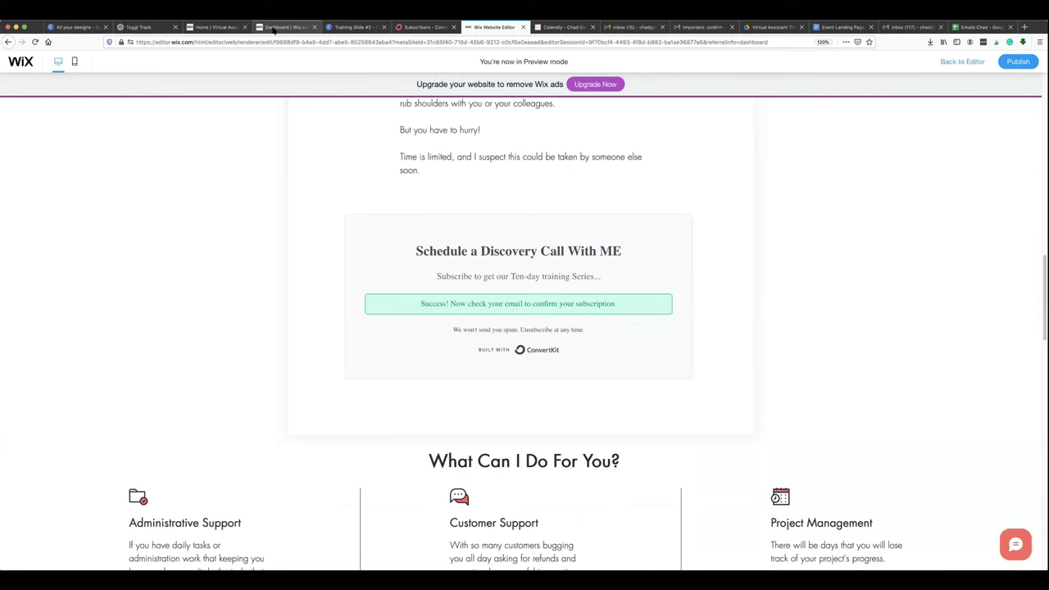
Open ConvertKit's Landing Pages & Forms list.
left_click(423, 27)
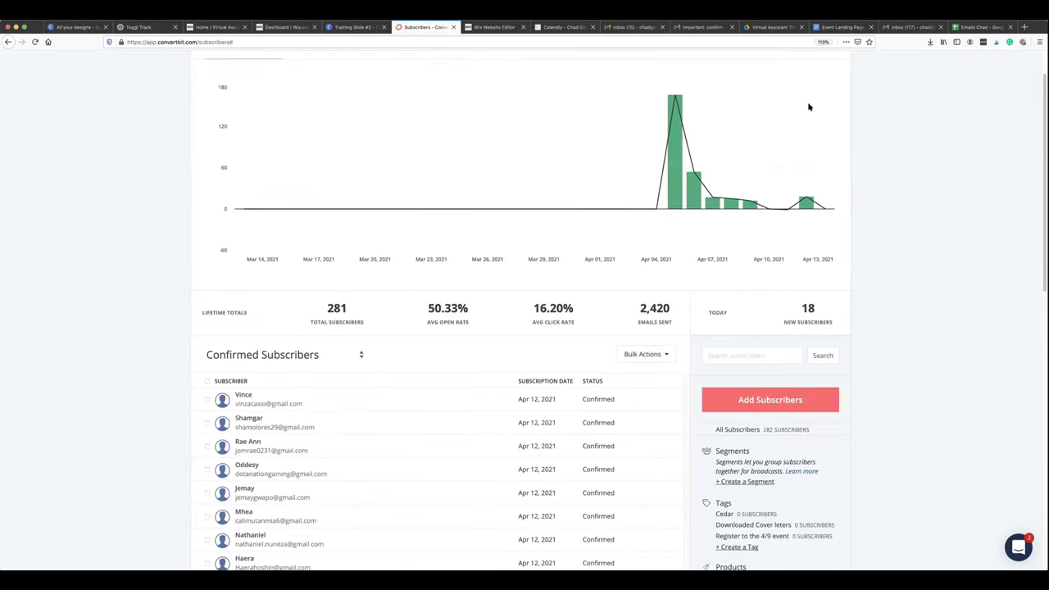
scroll(421, 210, "up", 2)
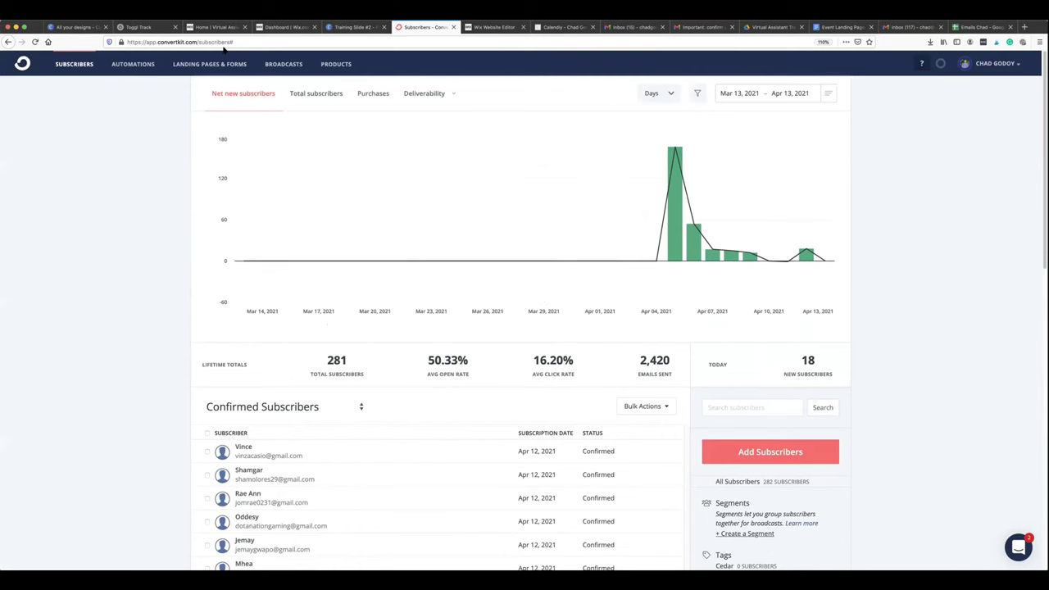
left_click(195, 65)
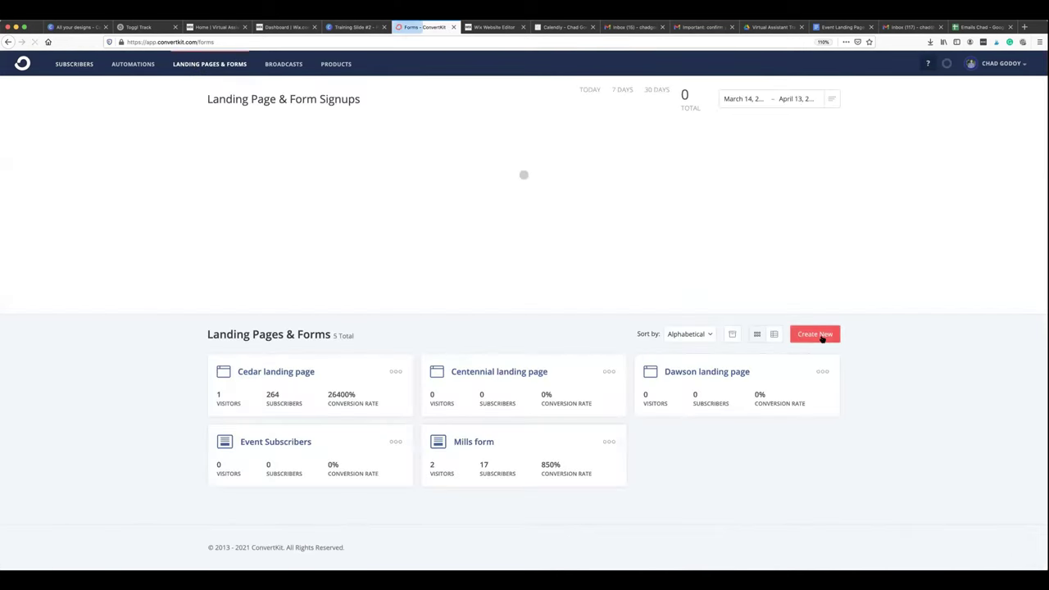
Create a new item and choose Landing Page to reach the template chooser.
left_click(820, 336)
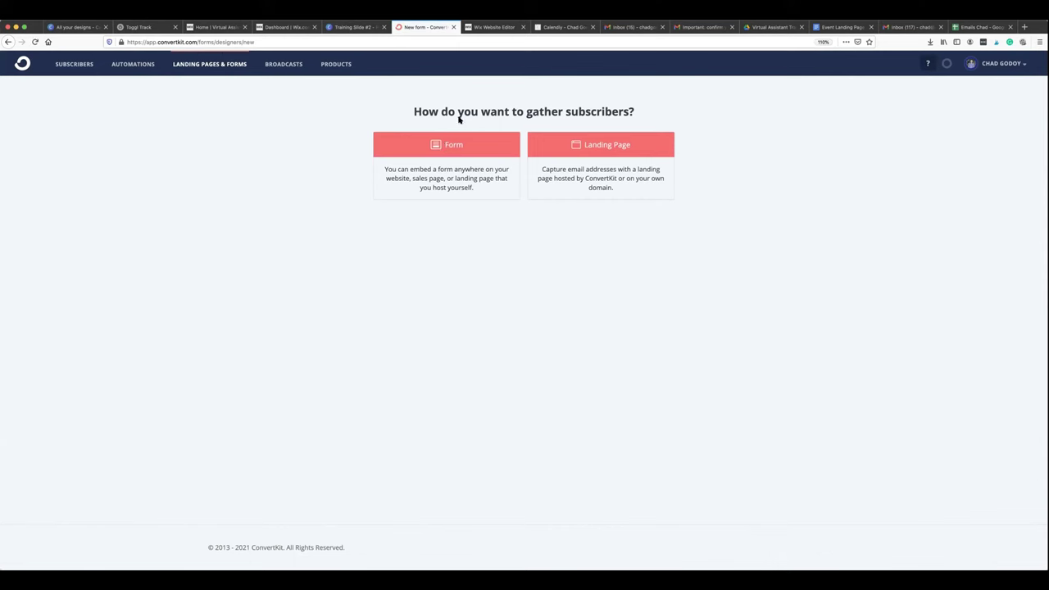
left_click_drag(539, 113, 640, 115)
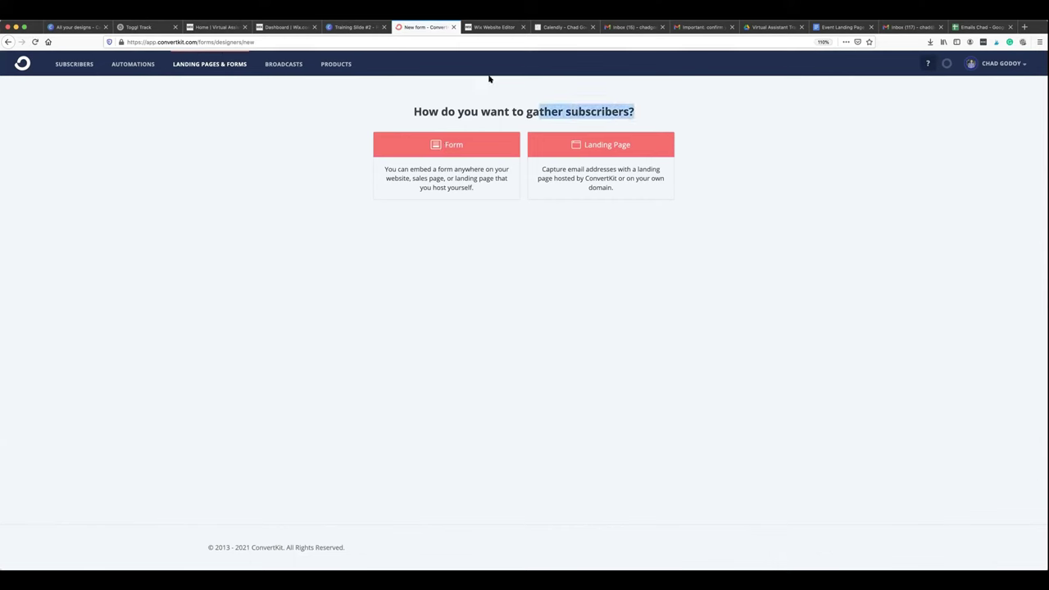
left_click(505, 123)
left_click_drag(440, 110, 637, 112)
left_click(637, 112)
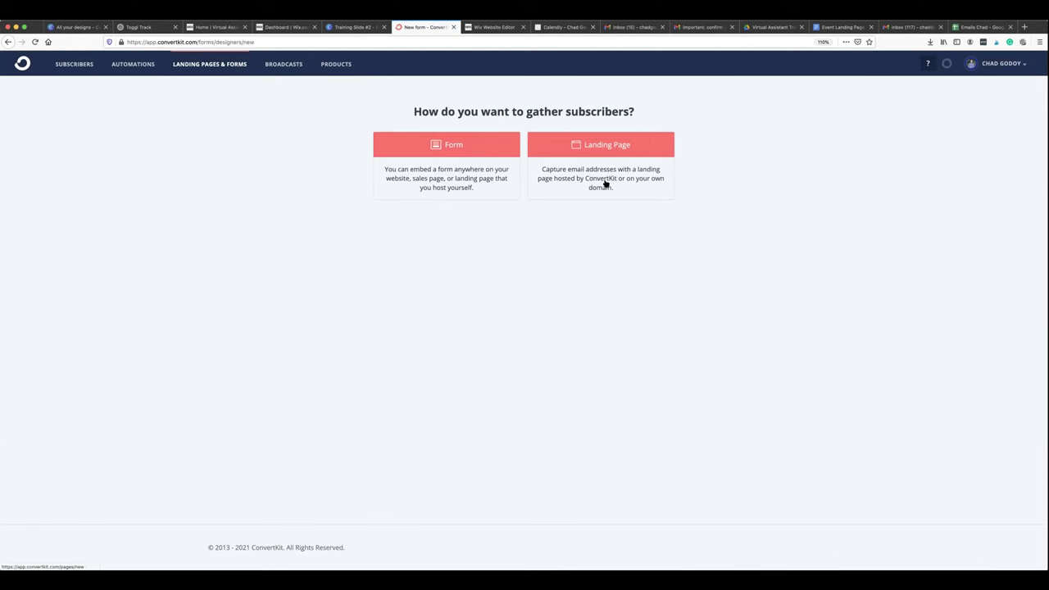
left_click(612, 146)
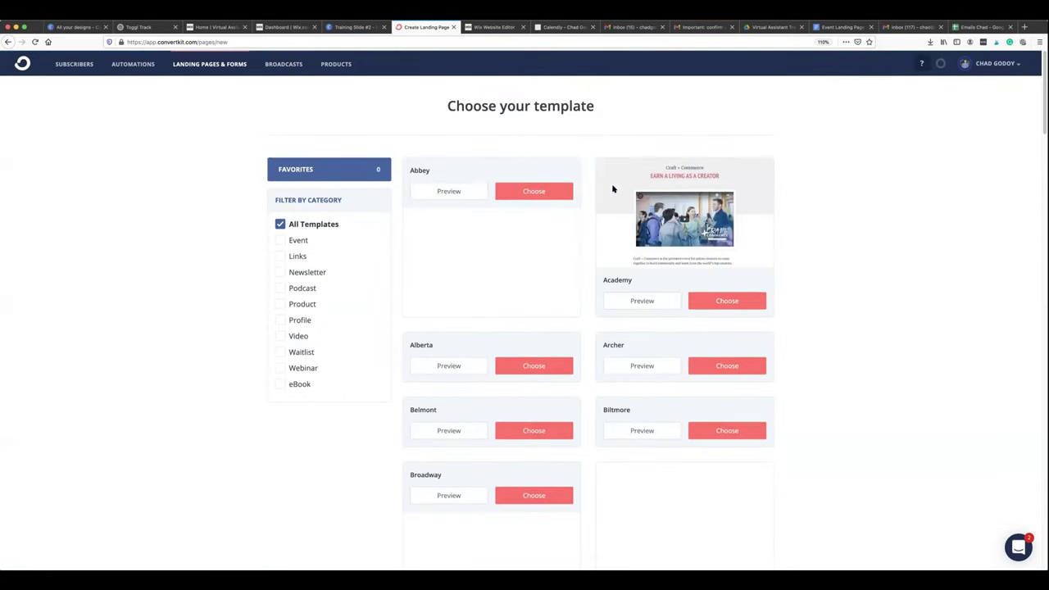
Browse the landing page templates and start a new page from Cedar.
scroll(606, 197, "down", 1)
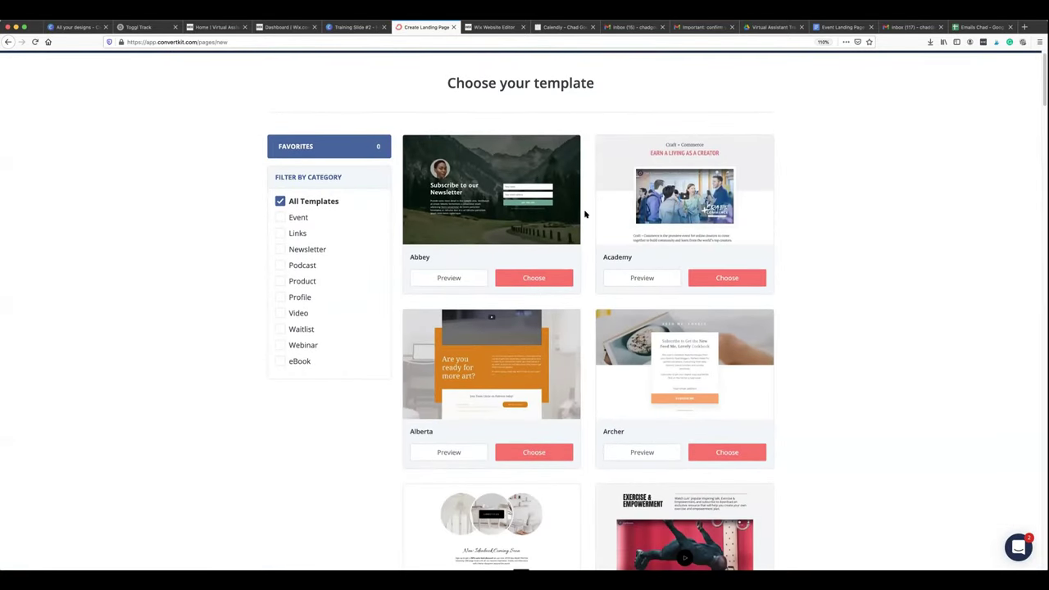
scroll(584, 217, "up", 1)
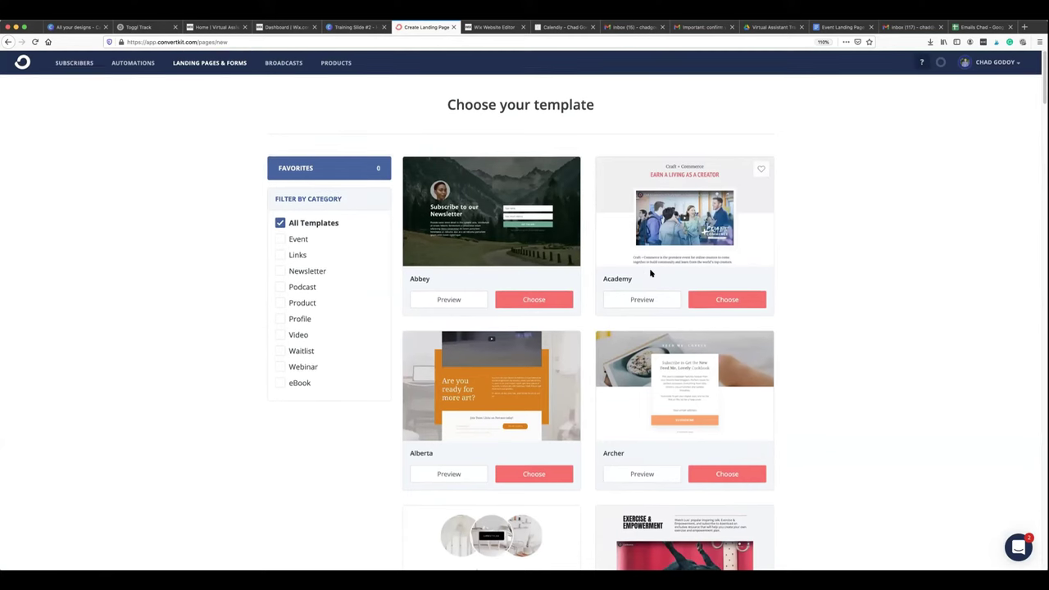
scroll(646, 276, "down", 2)
scroll(647, 272, "down", 3)
scroll(648, 271, "down", 12)
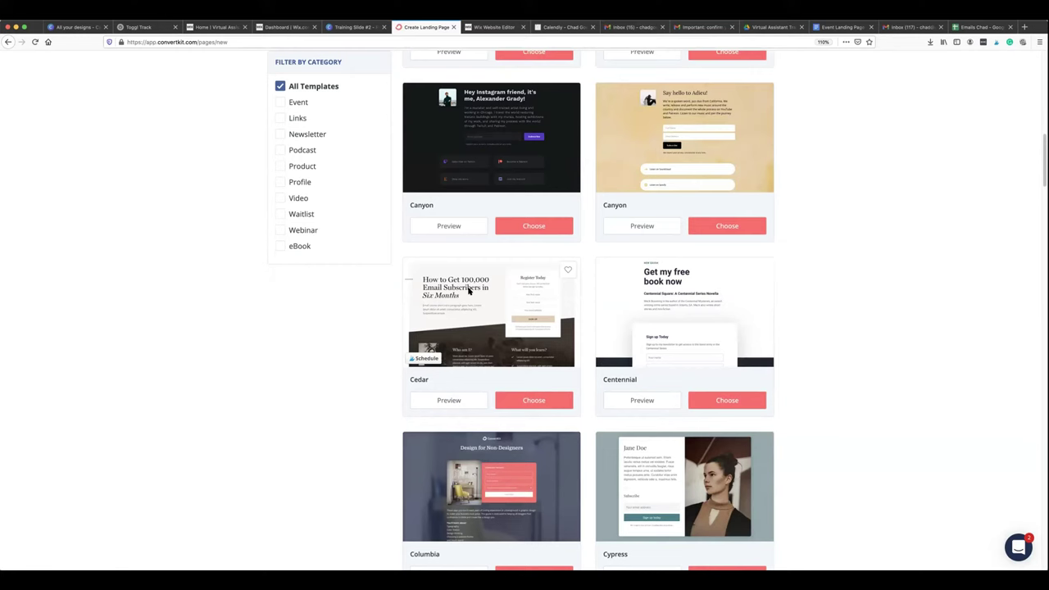
scroll(508, 282, "down", 2)
scroll(513, 275, "up", 7)
scroll(514, 272, "up", 6)
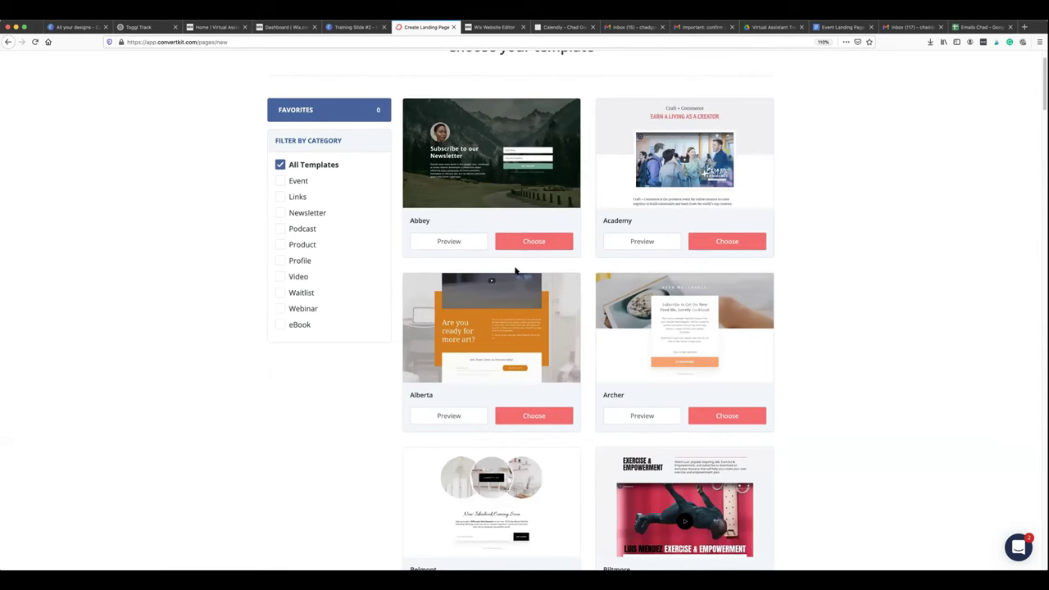
scroll(514, 271, "down", 6)
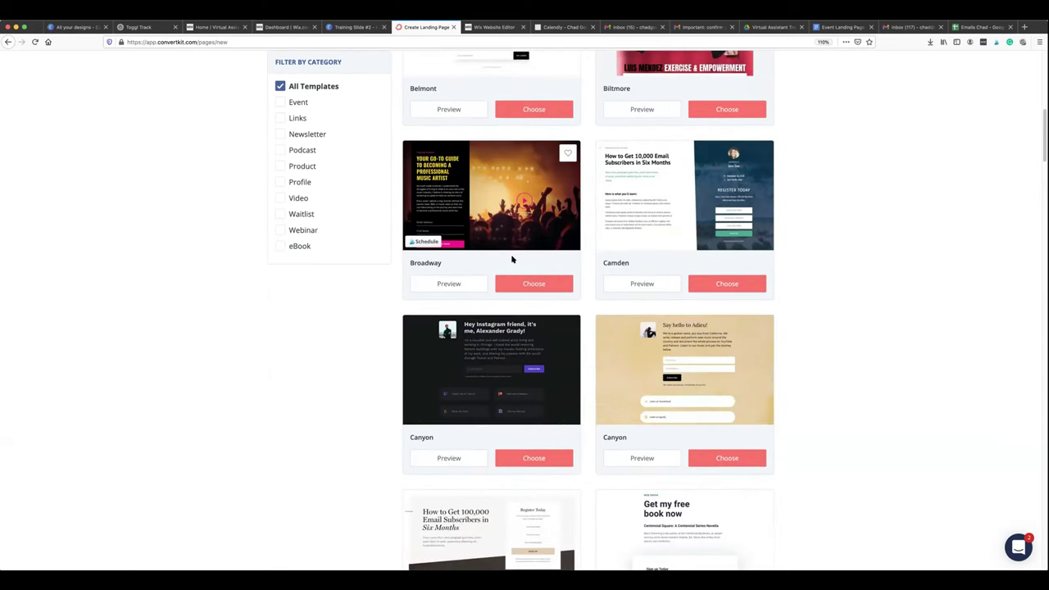
scroll(512, 259, "down", 2)
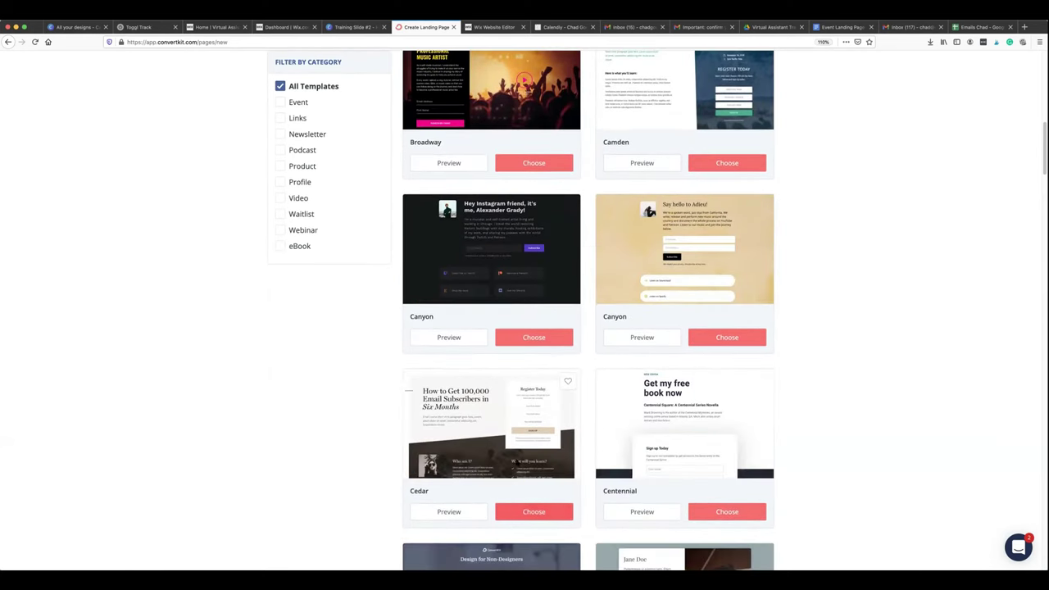
scroll(525, 465, "down", 1)
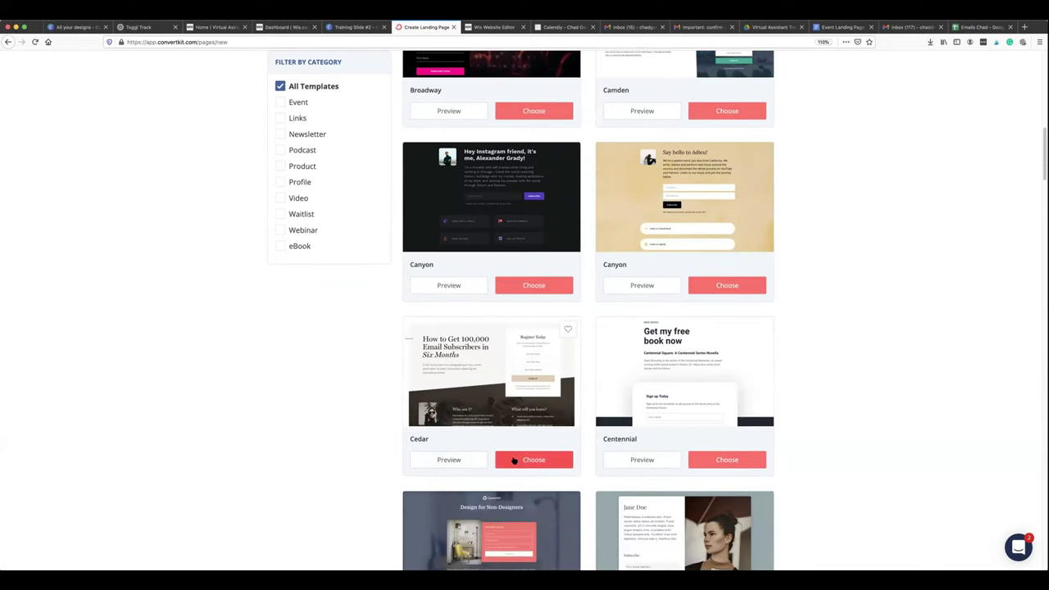
scroll(513, 459, "down", 2)
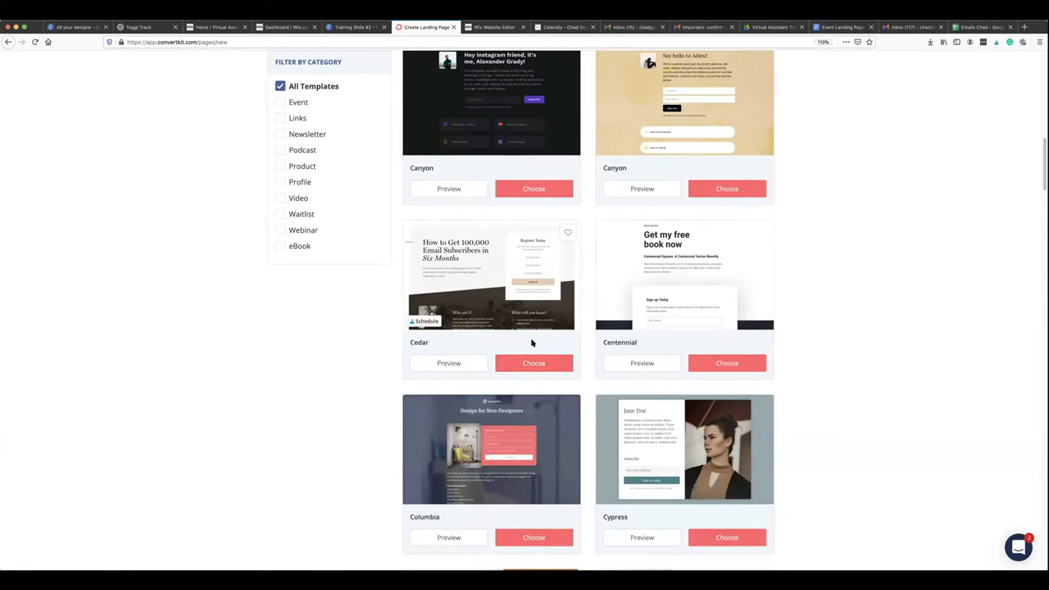
left_click(534, 362)
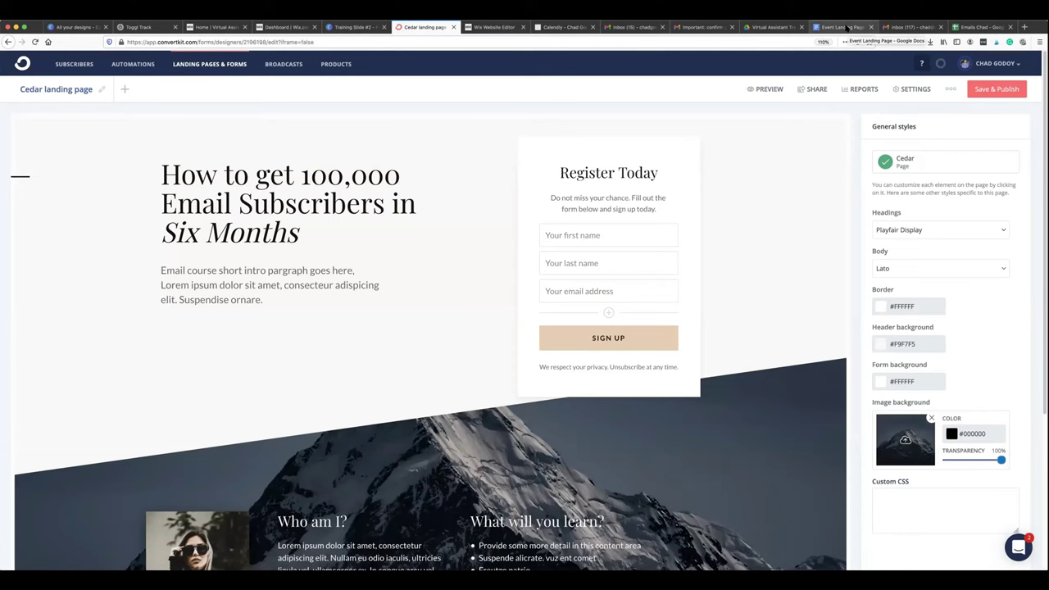
Copy the headline from the Event Landing Page doc and paste it over the template headline.
scroll(597, 353, "down", 5)
scroll(597, 353, "up", 5)
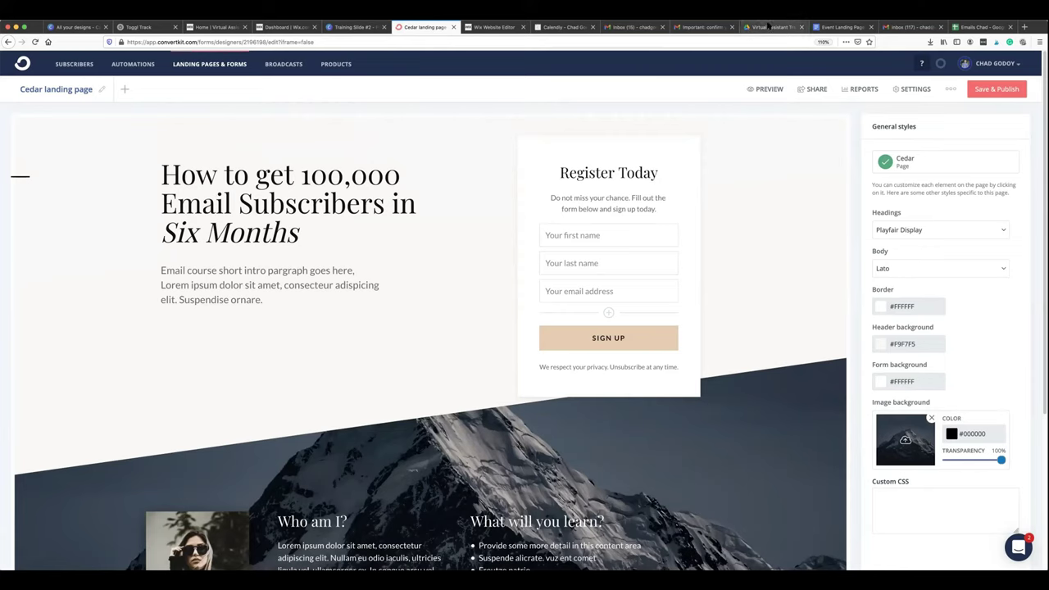
left_click(826, 27)
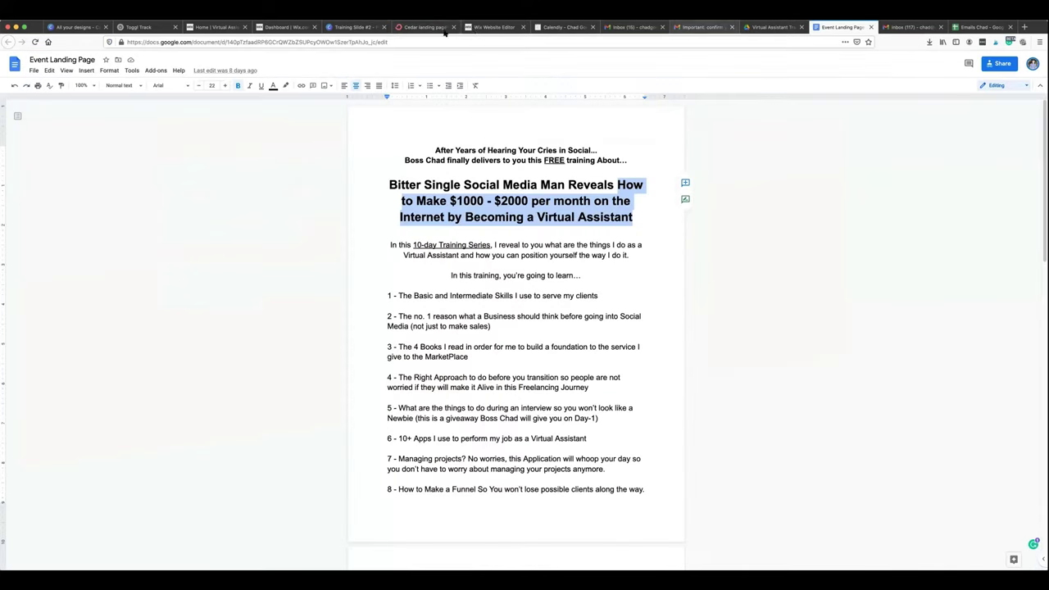
left_click(450, 185)
left_click_drag(389, 186, 630, 215)
key("ctrl+c")
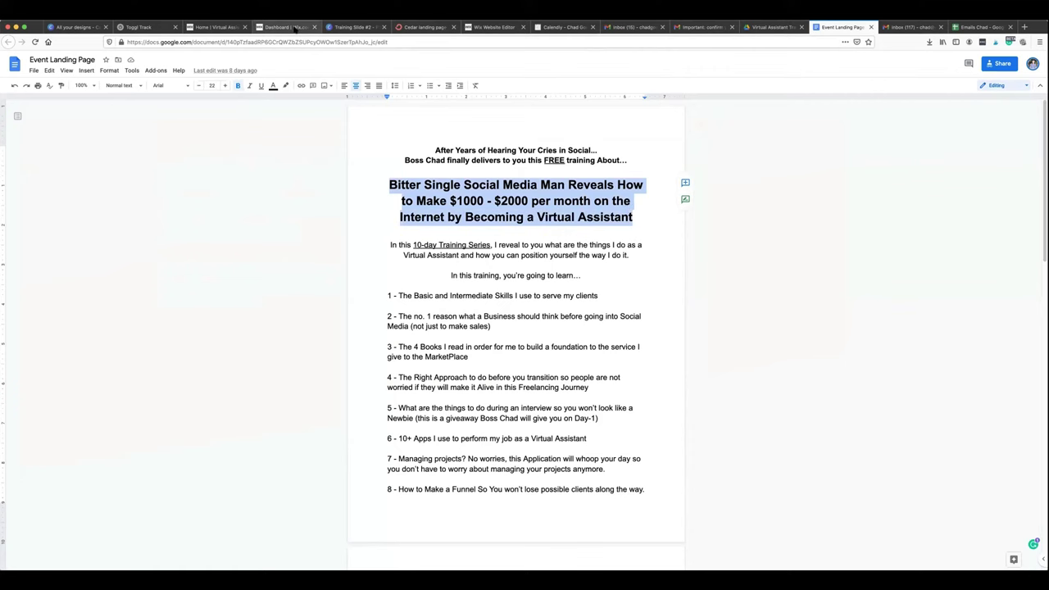
left_click(425, 27)
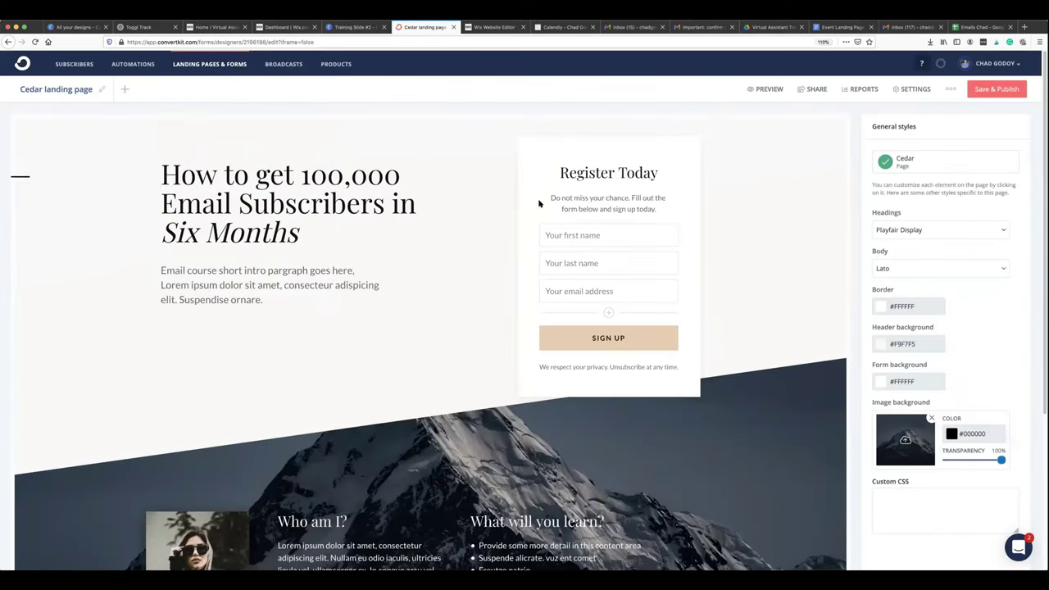
left_click(262, 200)
left_click(300, 233)
left_click_drag(300, 233, 161, 172)
key("ctrl+v")
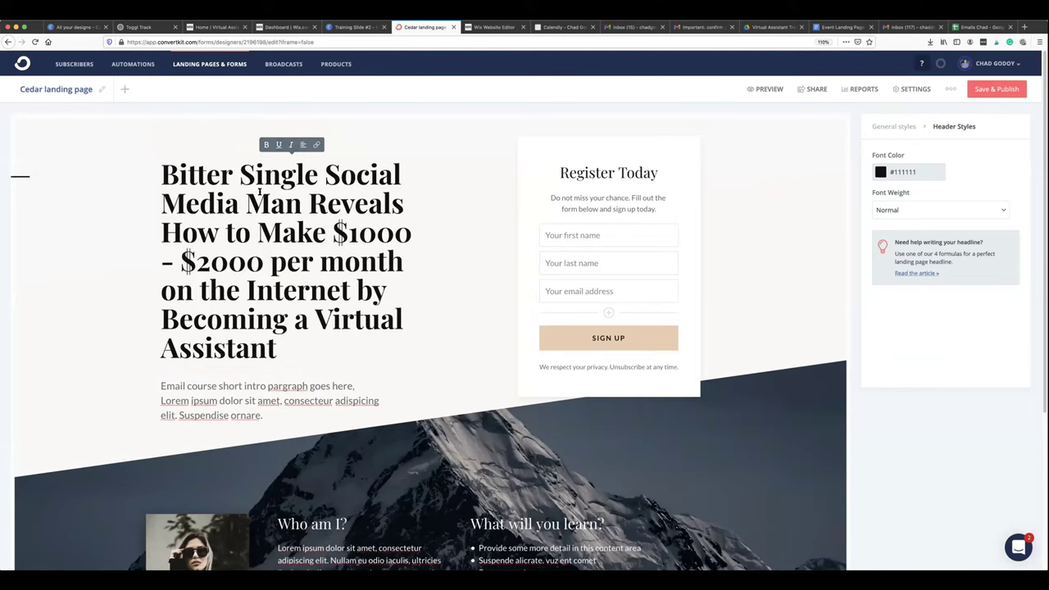
Replace the placeholder intro with the doc's 10-day Training Series paragraph.
left_click(835, 29)
left_click(453, 170)
left_click_drag(385, 244, 639, 251)
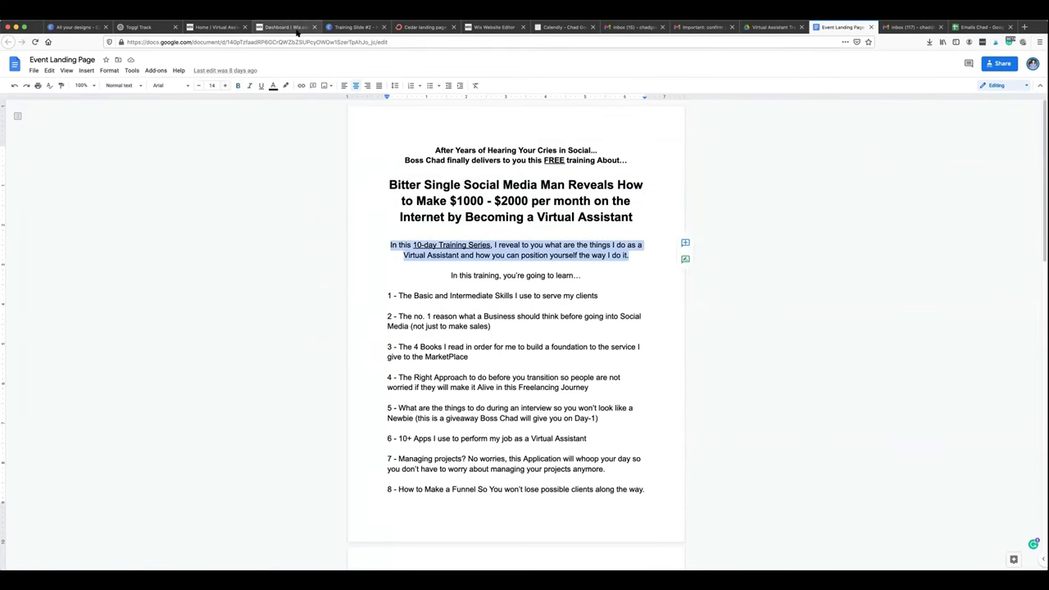
left_click(406, 30)
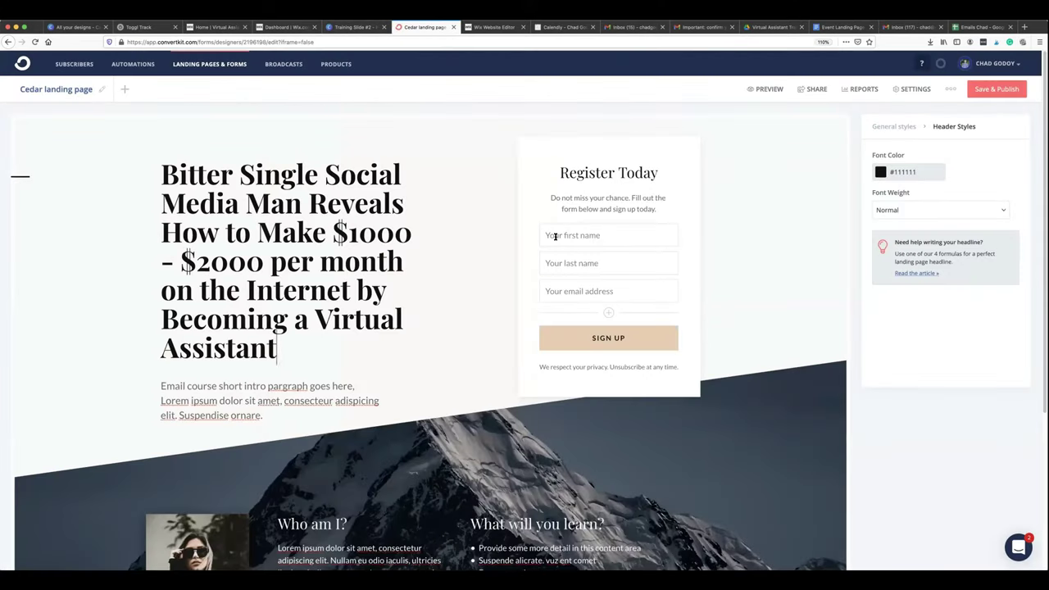
left_click(266, 414)
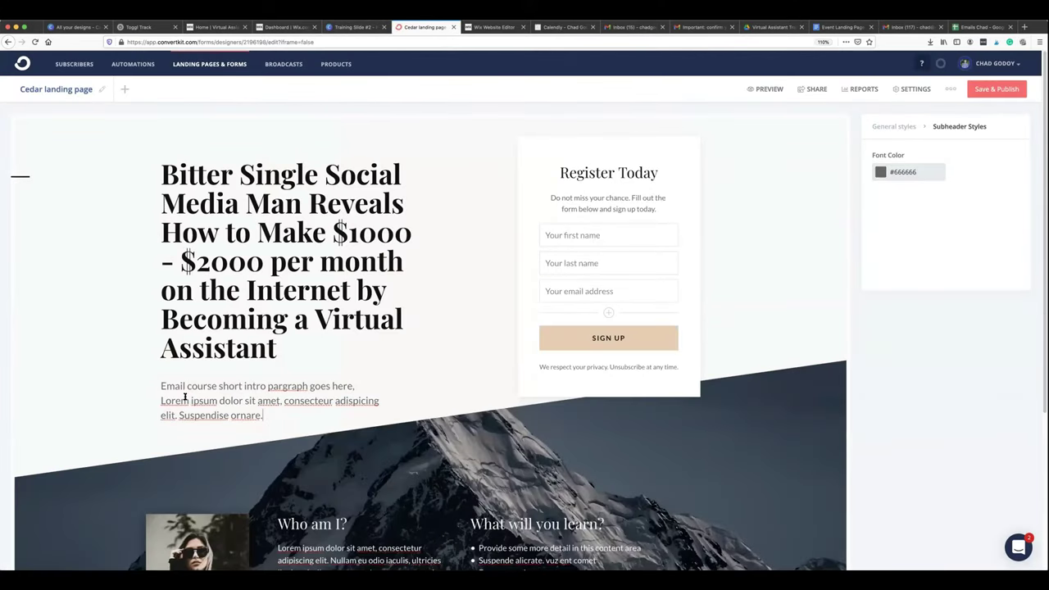
left_click_drag(159, 384, 278, 414)
type("In this 10-day Training Series. I reveal to you what are the things I do as a Virtual Assistant and how you can position yourself the way I do it.")
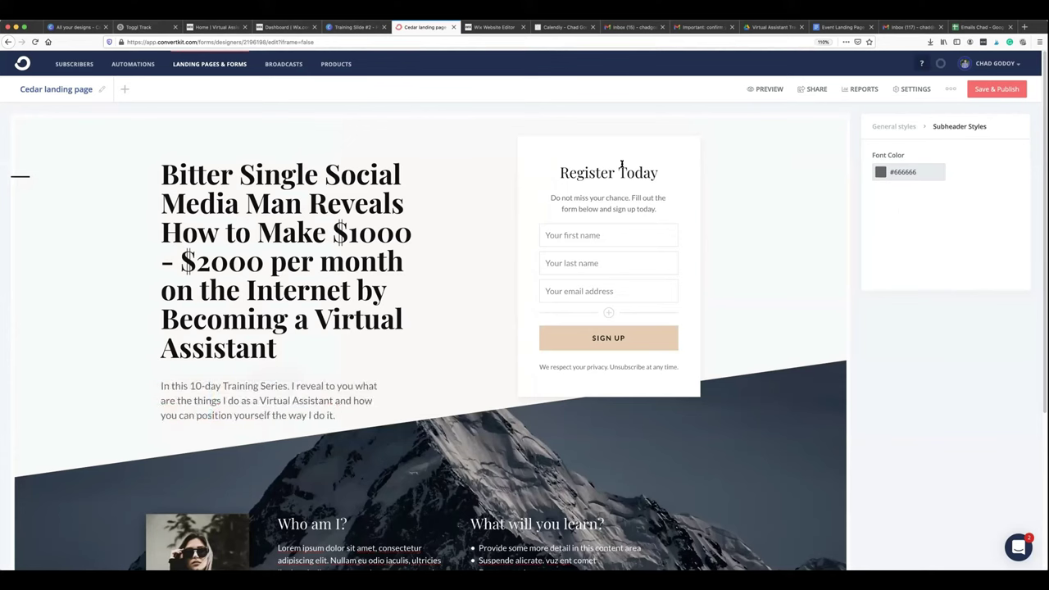
Rewrite the form blurb as 'Be part of the Virtual Assistant Training'.
left_click(585, 173)
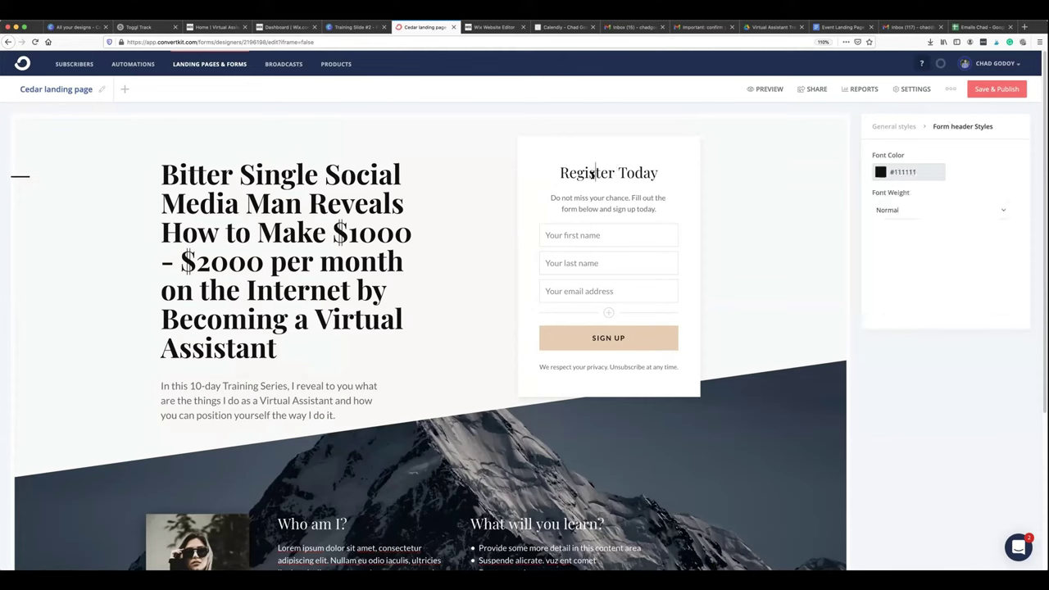
left_click(623, 198)
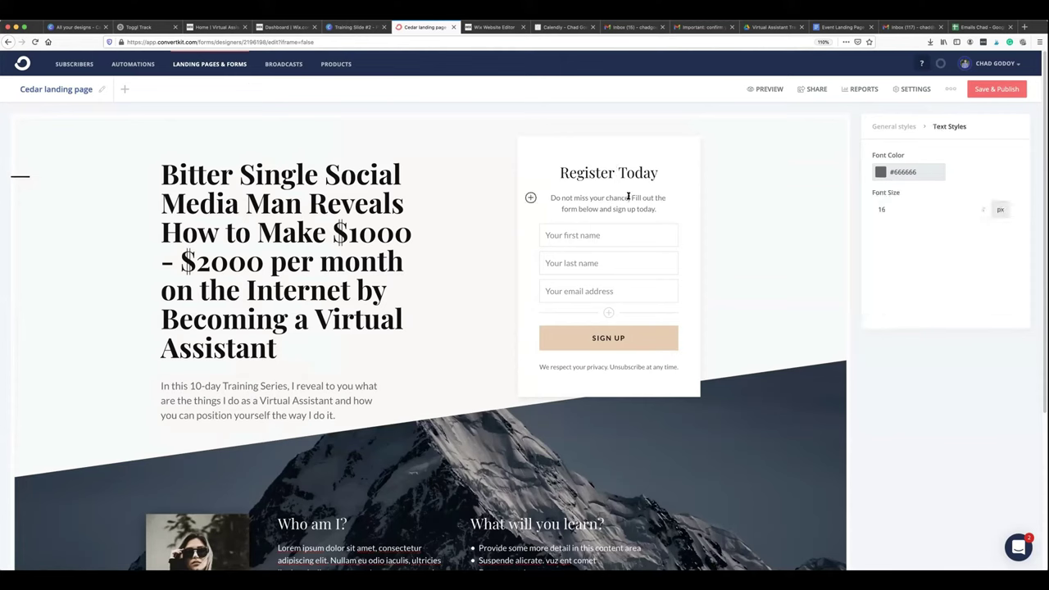
left_click(656, 208, "shift")
type("To e")
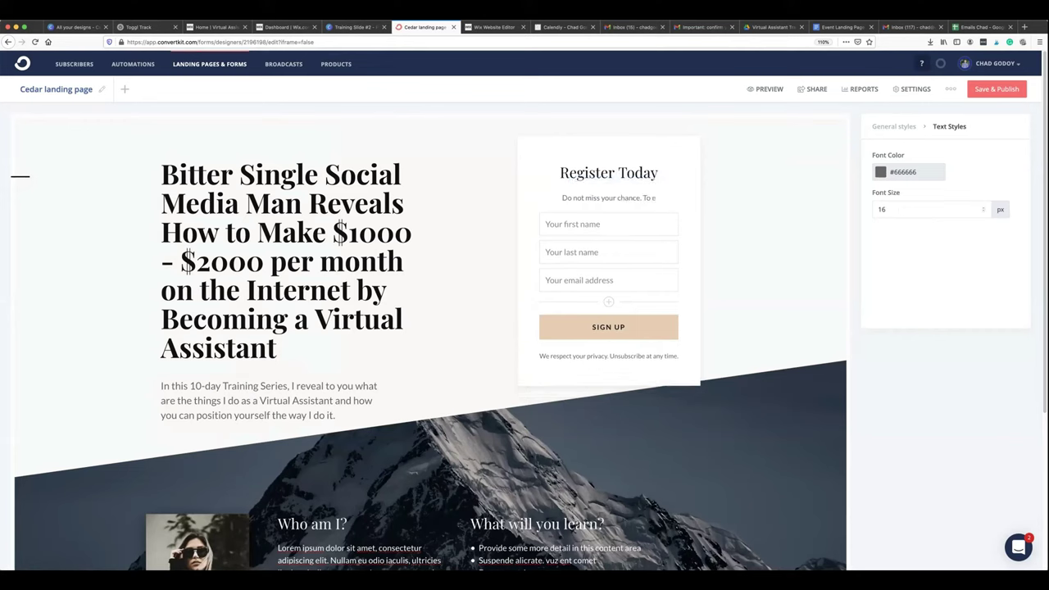
key("BackSpace")
type("be part of the Virt")
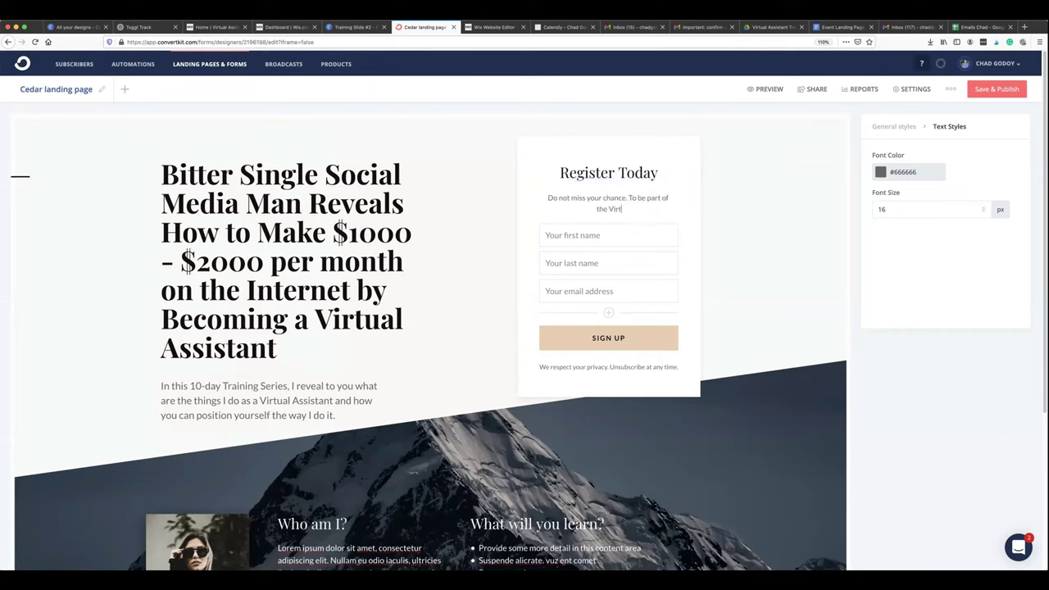
type("ual Assistant Training.")
left_click_drag(641, 198, 627, 199)
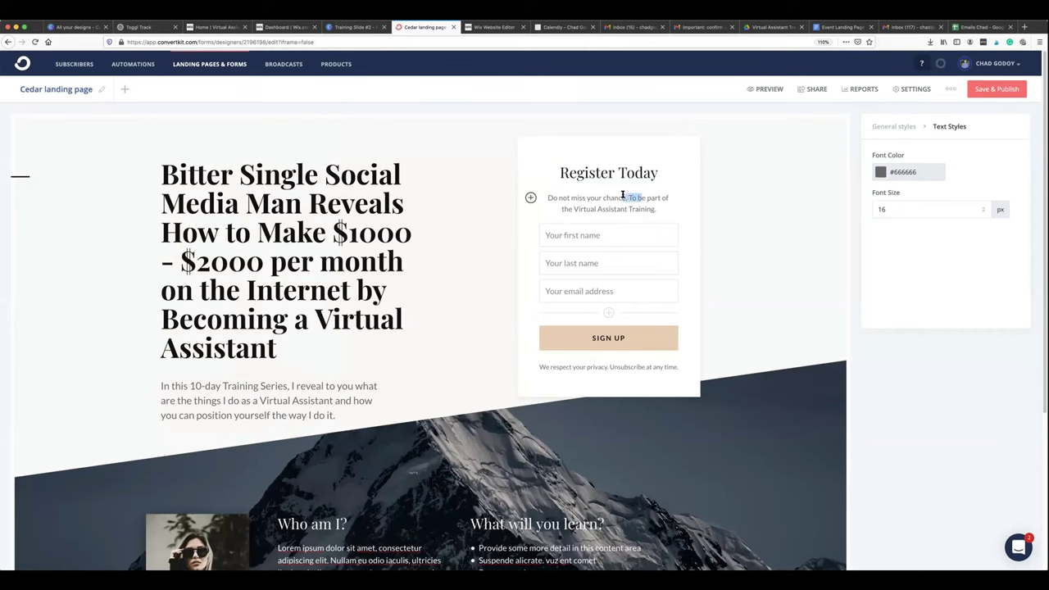
type("B")
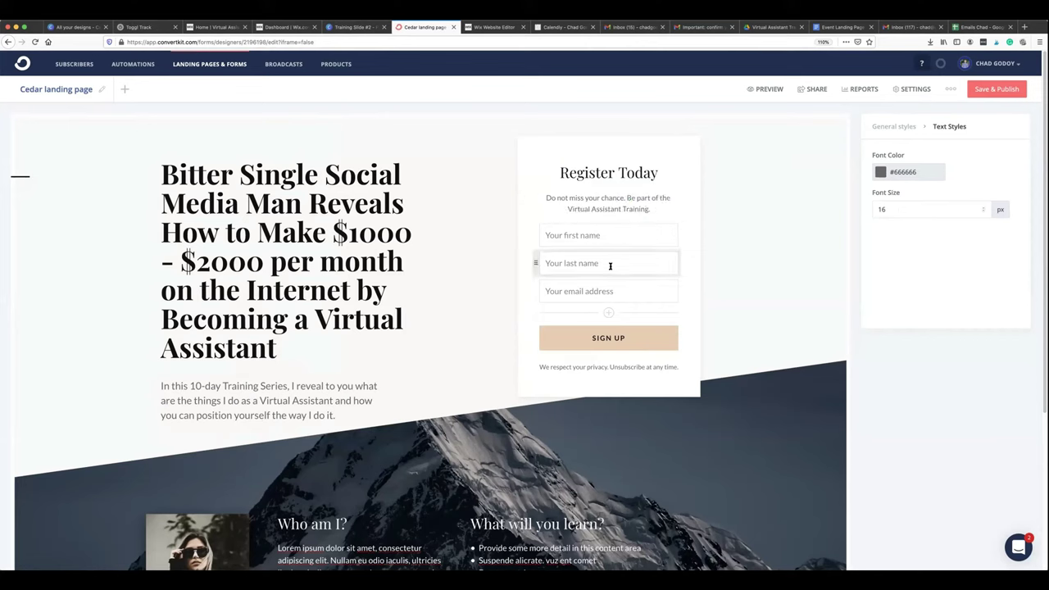
left_click(642, 260)
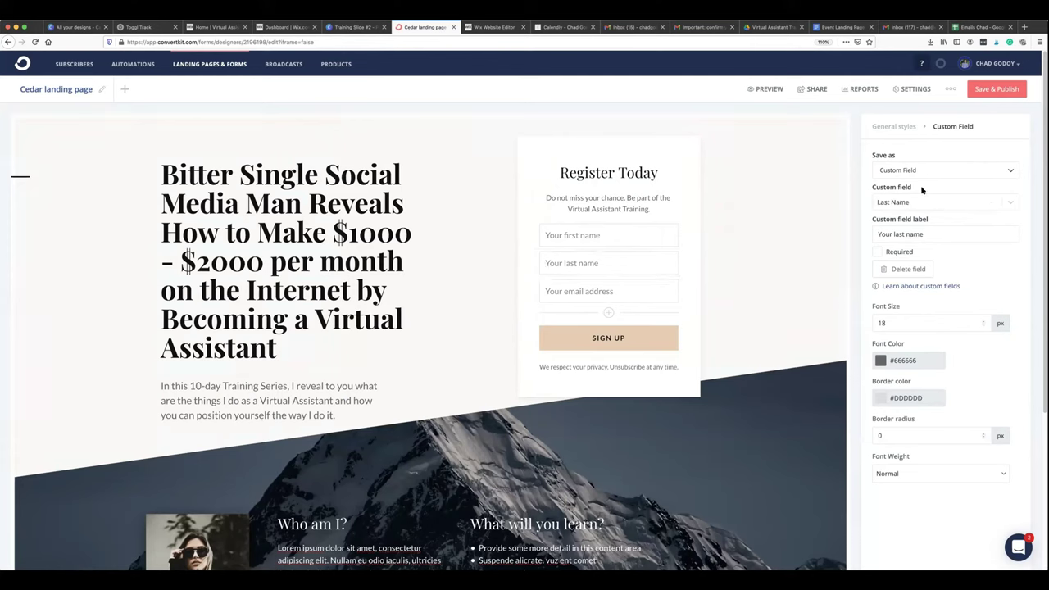
Delete the 'Your last name' field, leaving first name and email address.
left_click(903, 271)
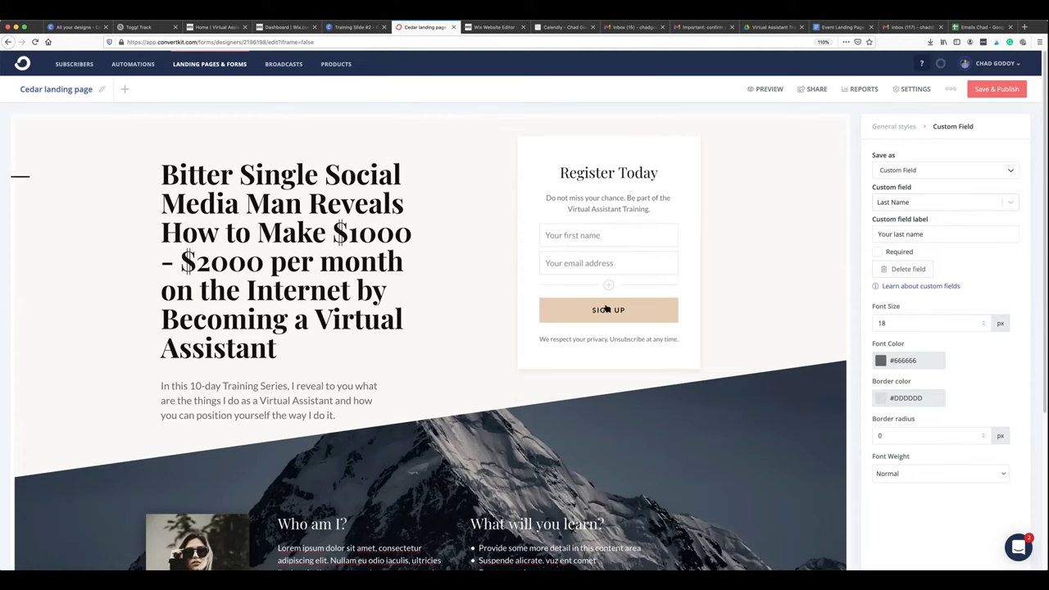
left_click(599, 235)
scroll(601, 241, "down", 3)
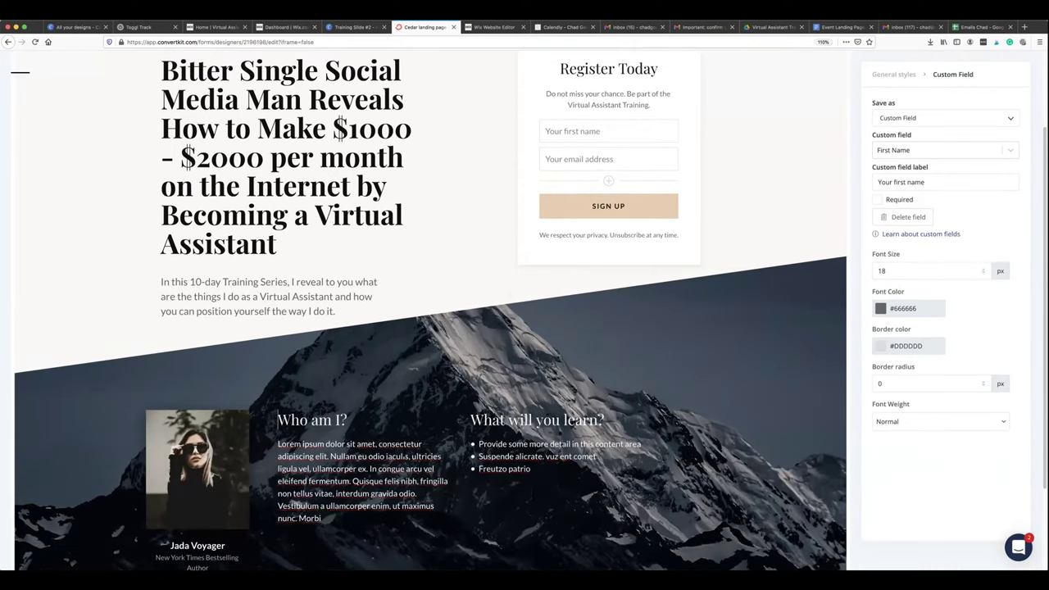
Delete the Who am I? heading and its placeholder paragraph.
left_click(311, 420)
left_click(396, 444)
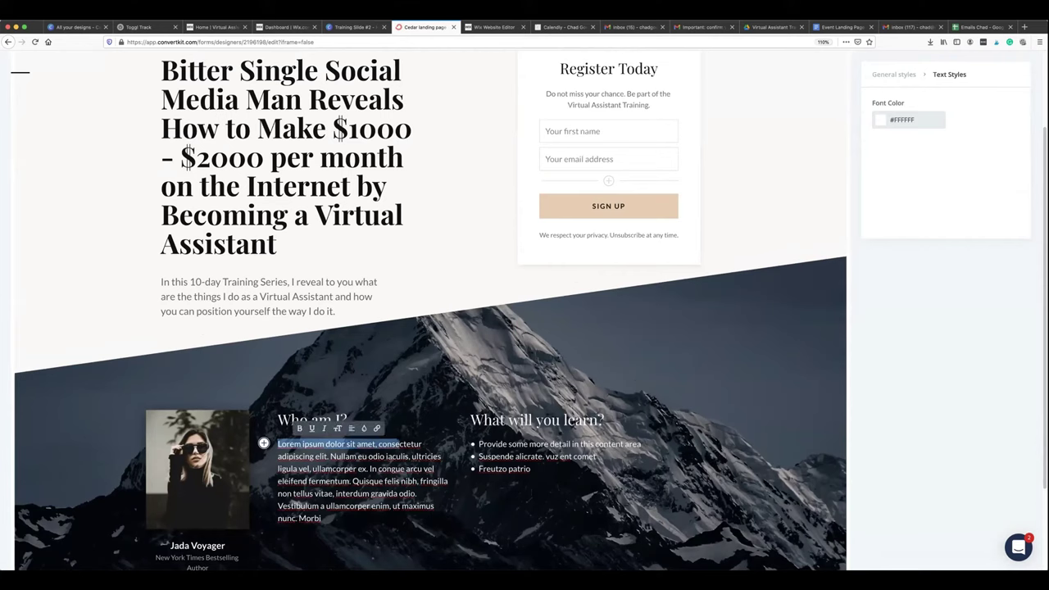
left_click(379, 456)
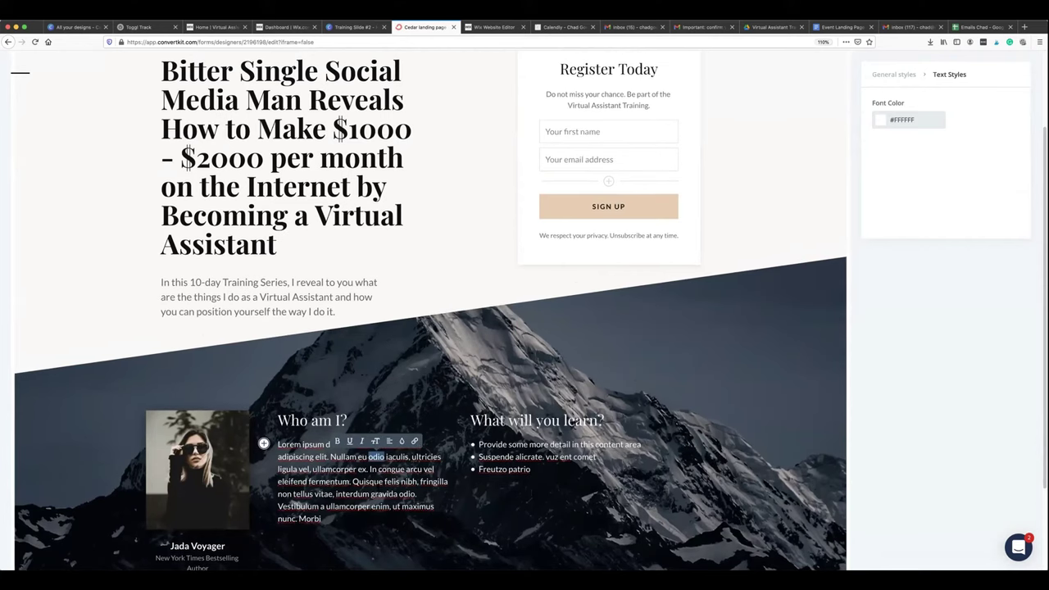
left_click_drag(323, 519, 280, 443)
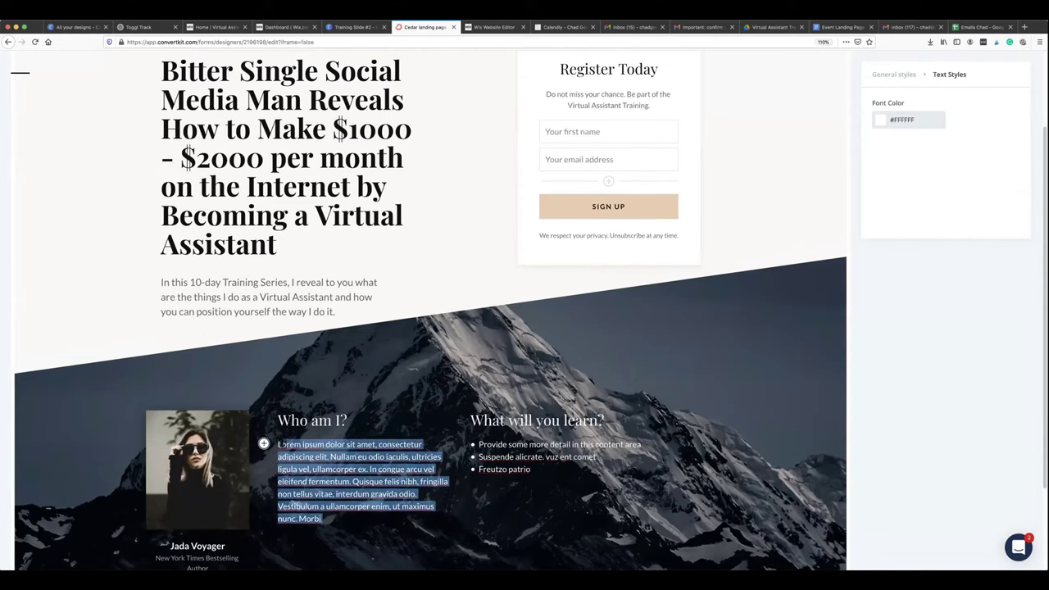
key("BackSpace")
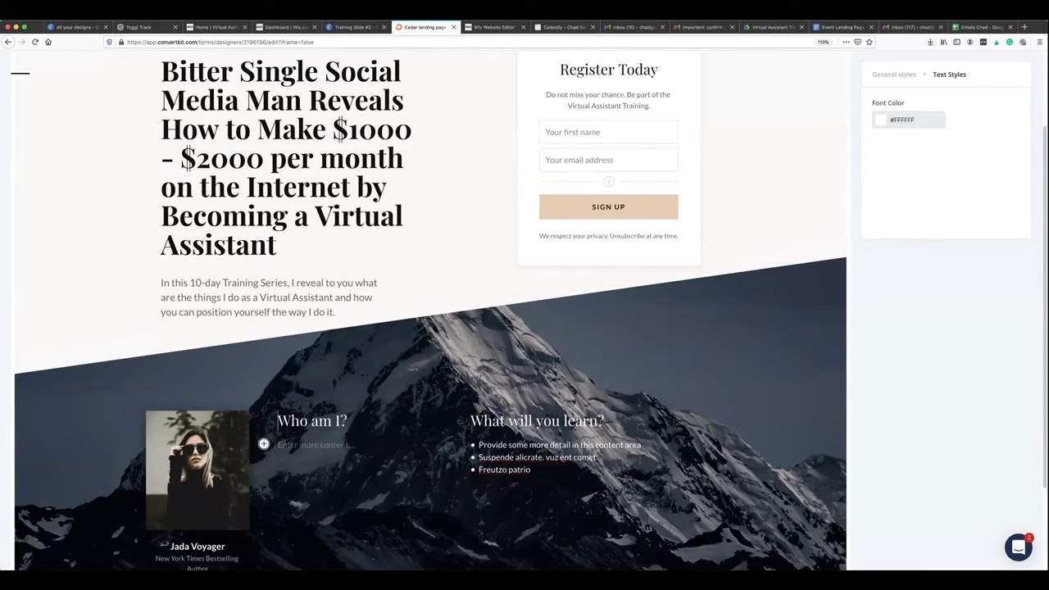
left_click_drag(278, 420, 347, 420)
key("BackSpace")
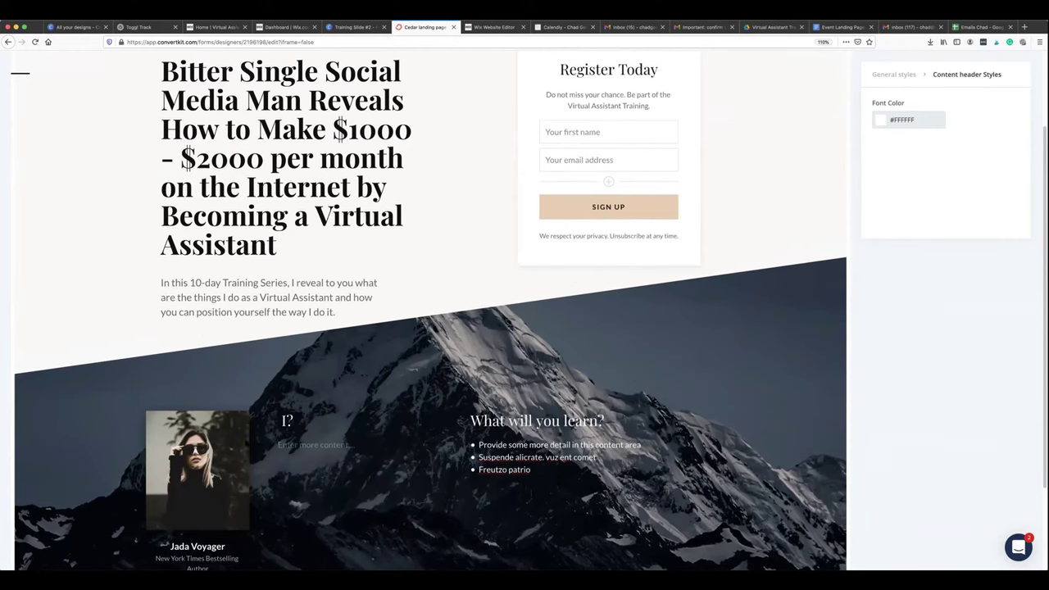
key("BackSpace")
key("BackSpace")
Remove the author portrait, author name and bestselling byline text.
left_click(227, 469)
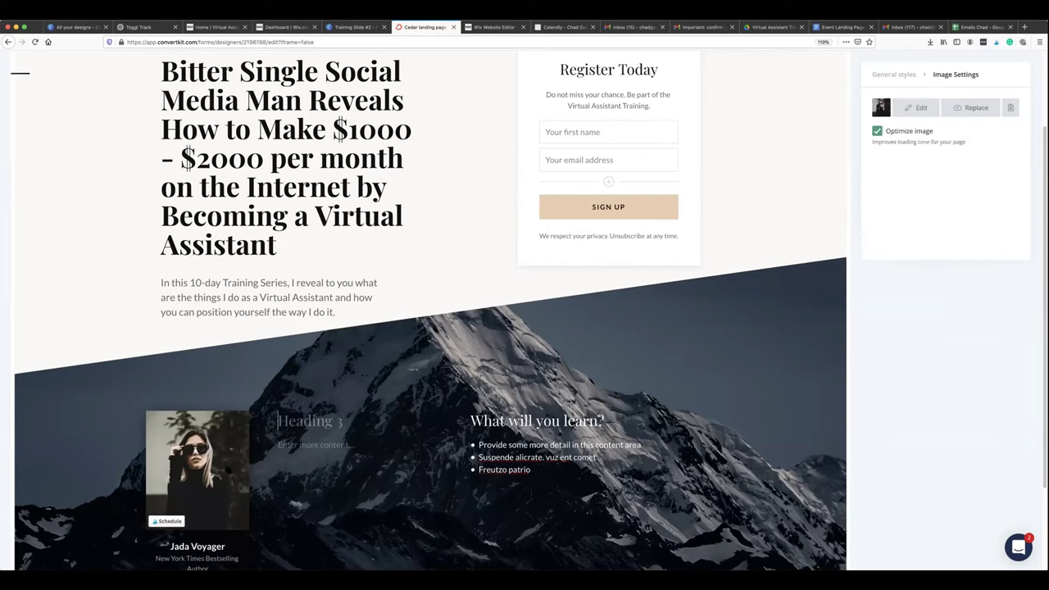
left_click(1010, 108)
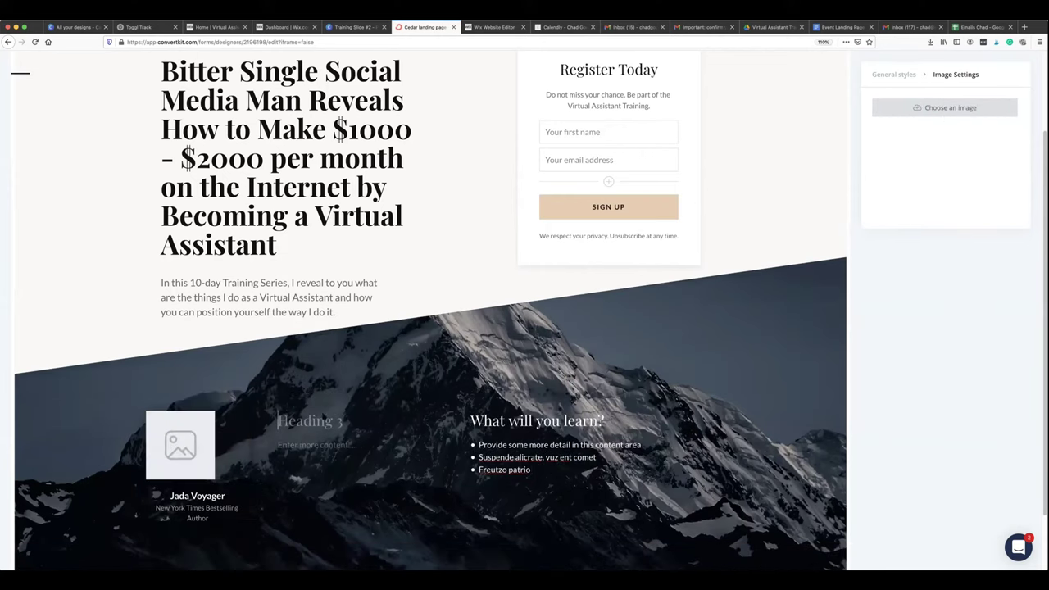
left_click(175, 526)
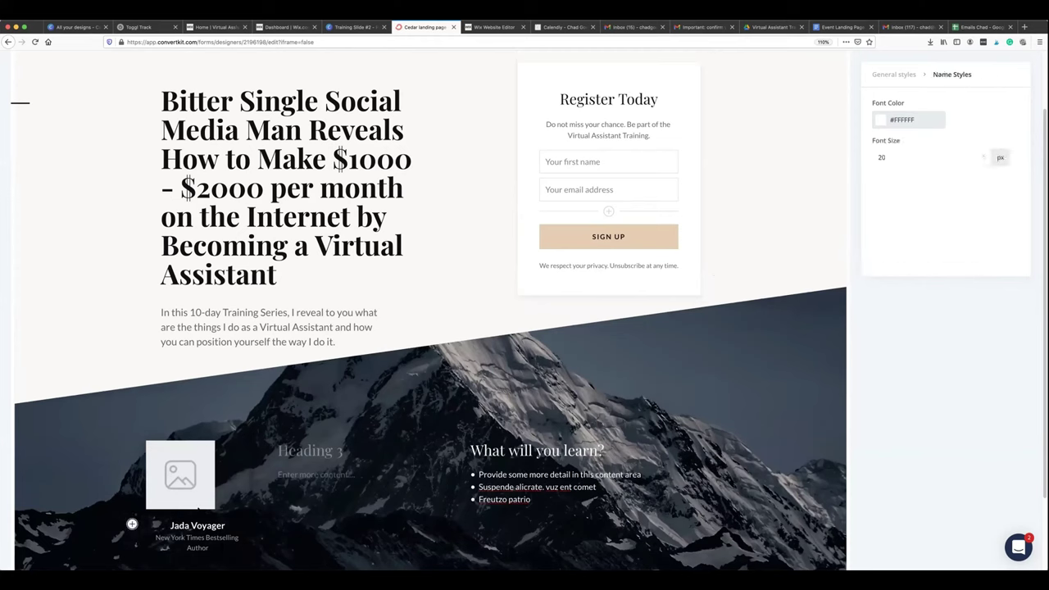
triple_click(197, 525)
key("BackSpace")
double_click(197, 548)
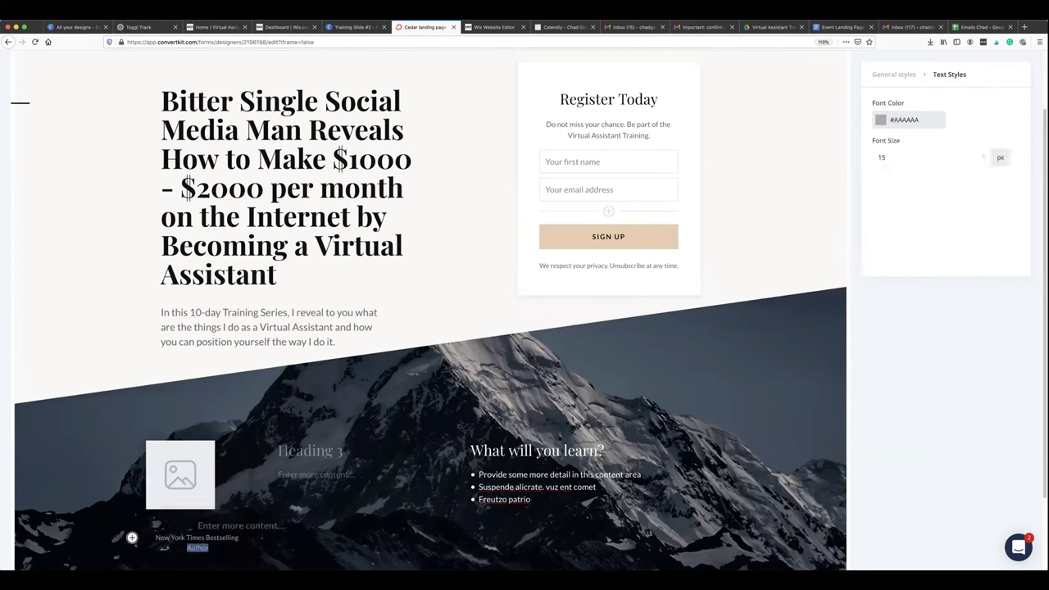
key("BackSpace")
double_click(223, 537)
key("BackSpace")
key("BackSpace")
key("BackSpace")
key("BackSpace")
key("BackSpace")
key("BackSpace")
key("BackSpace")
key("BackSpace")
key("BackSpace")
key("BackSpace")
key("BackSpace")
key("BackSpace")
key("BackSpace")
key("BackSpace")
key("BackSpace")
key("BackSpace")
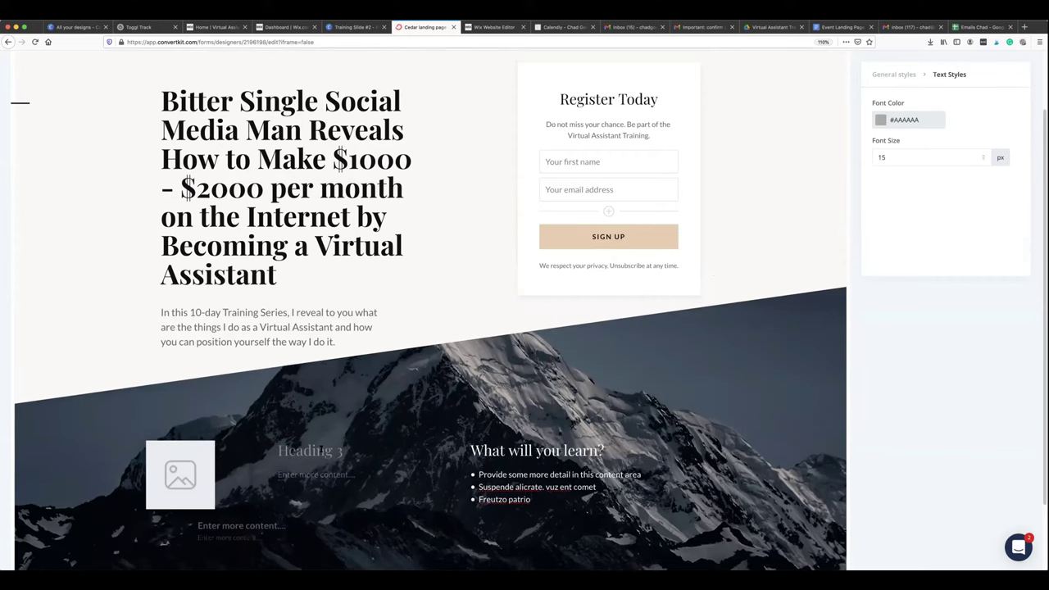
Delete the What will you learn? heading and all its bullet points.
left_click(531, 450)
triple_click(531, 449)
key("BackSpace")
triple_click(536, 487)
key("BackSpace")
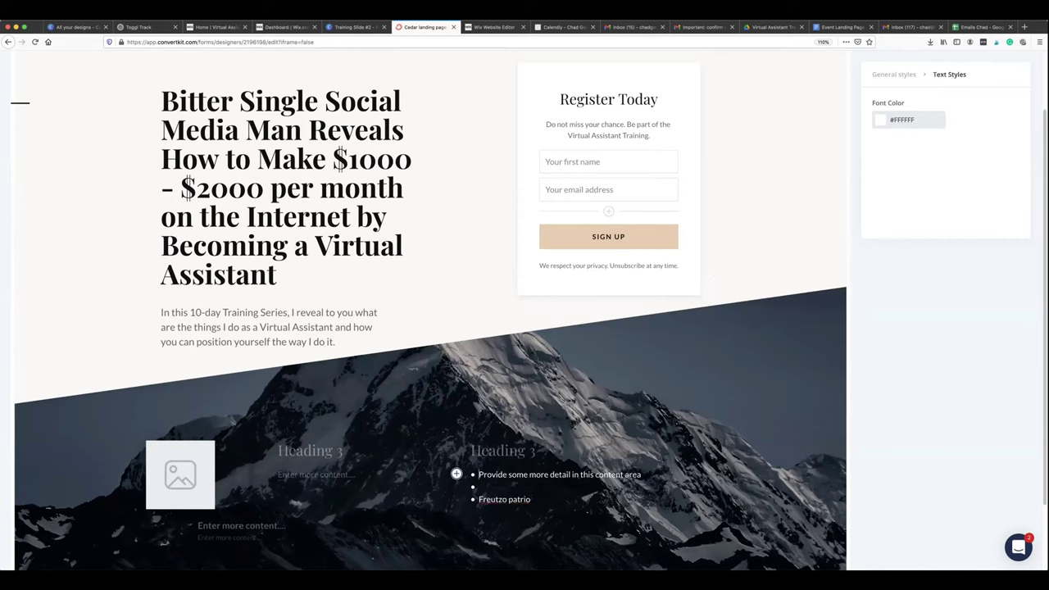
key("ctrl+a")
key("BackSpace")
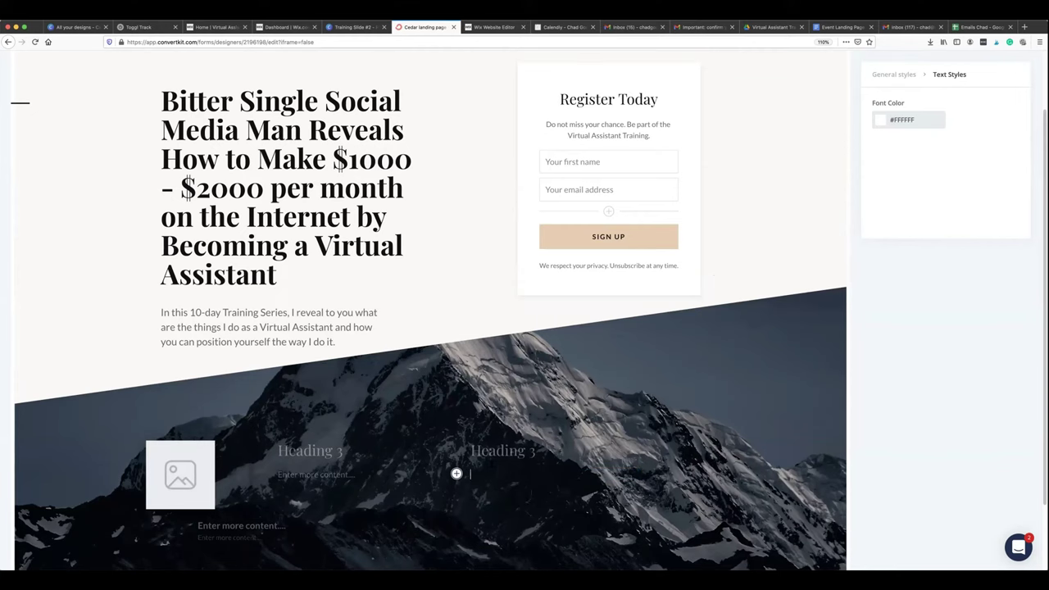
scroll(958, 151, "up", 2)
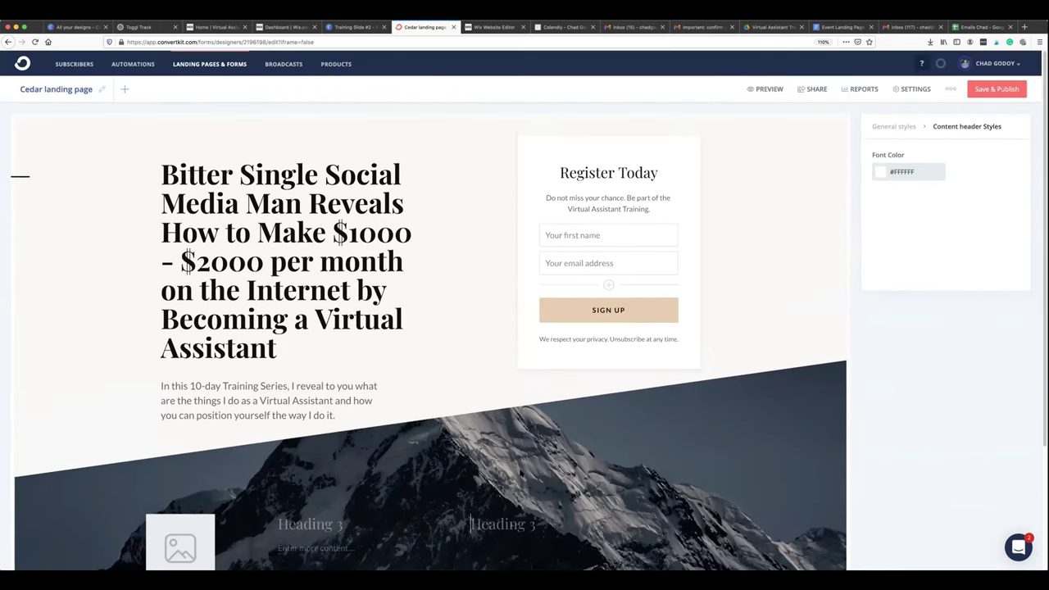
Remove the lower section's mountain background image and set its colour to white FFFFFF.
left_click(902, 126)
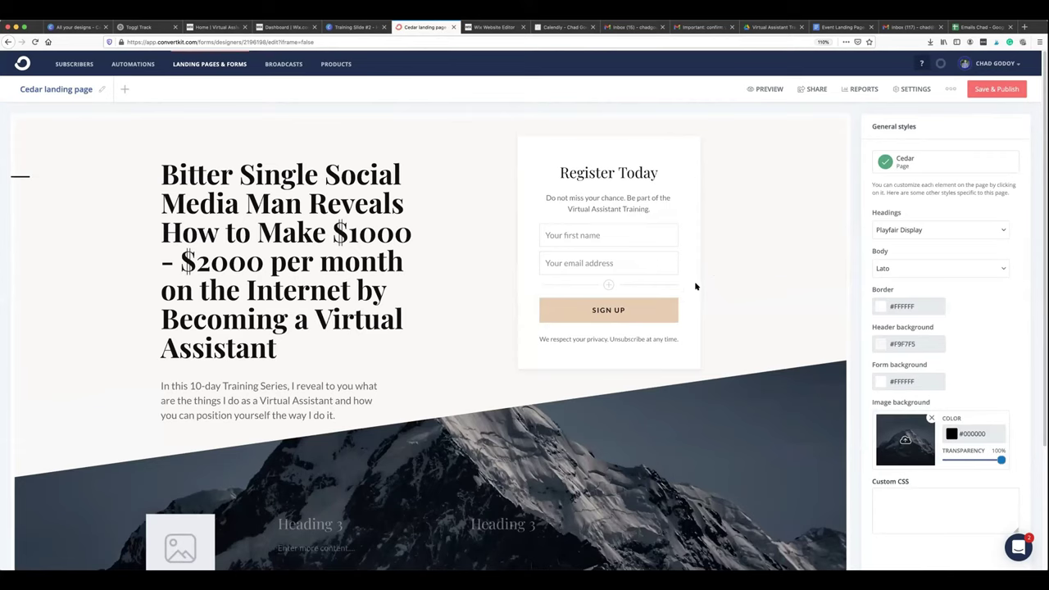
scroll(695, 286, "down", 1)
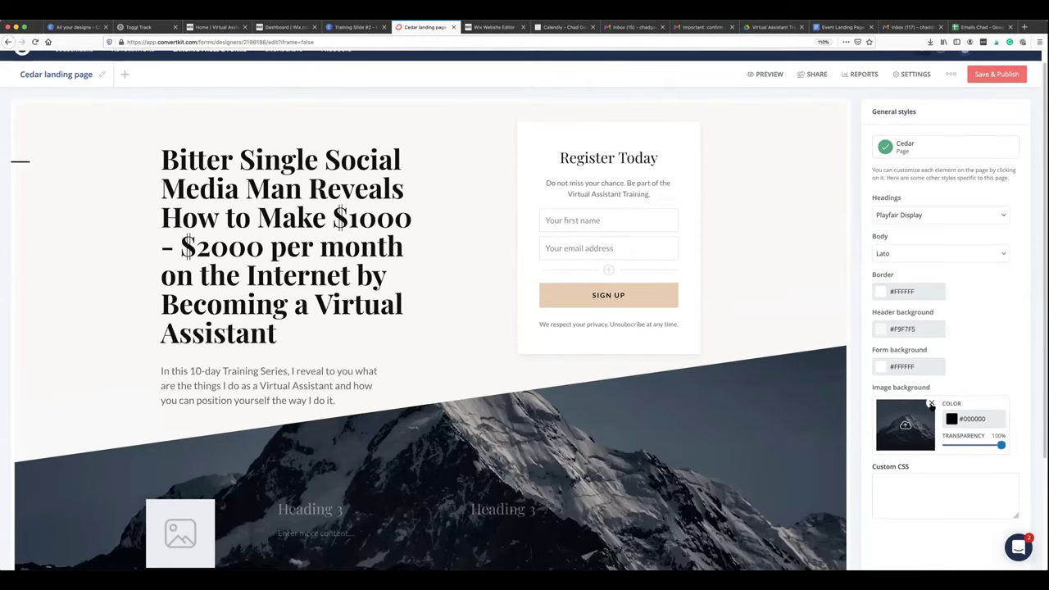
left_click(931, 404)
left_click(967, 419)
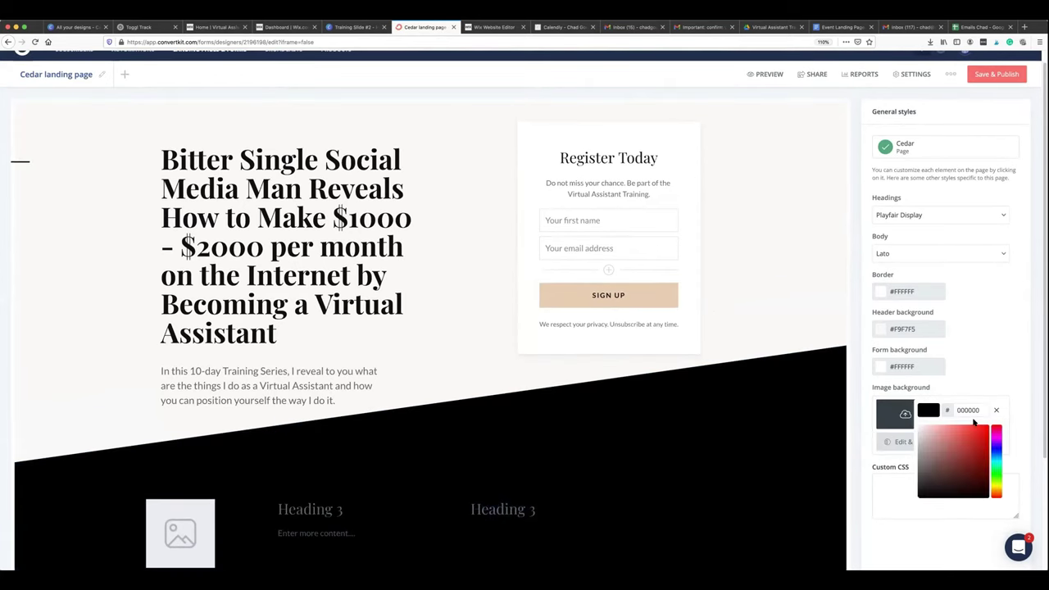
double_click(971, 412)
type("fffffffff")
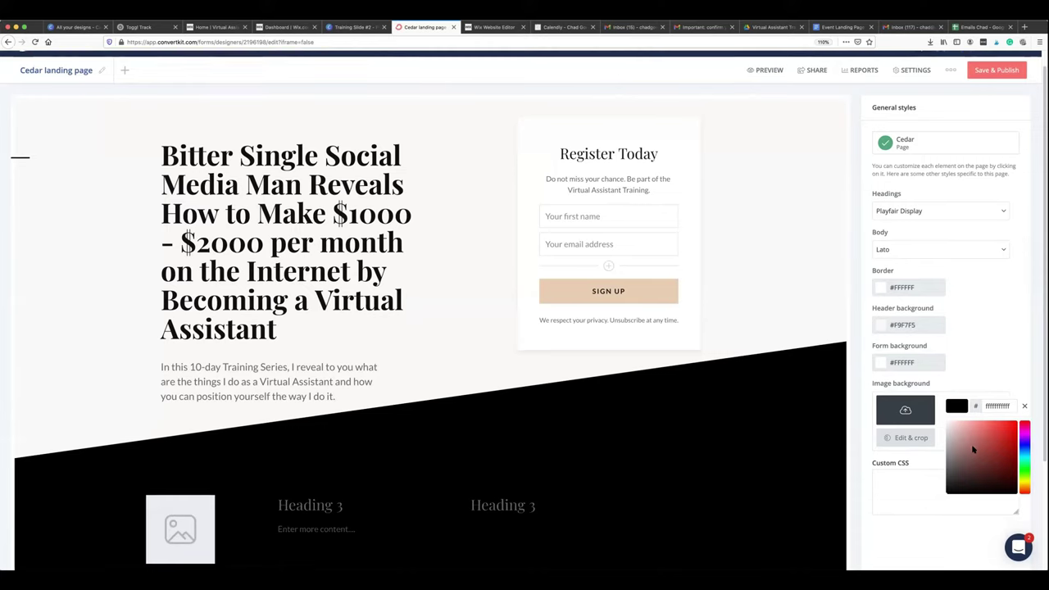
scroll(972, 447, "down", 1)
left_click_drag(972, 447, 935, 409)
left_click(197, 516)
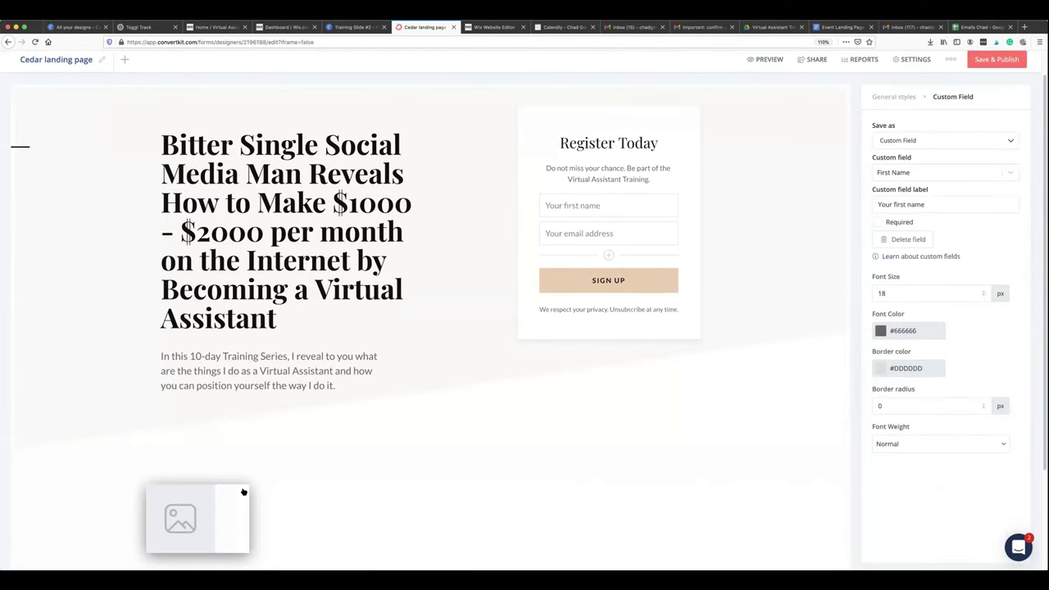
left_click(895, 97)
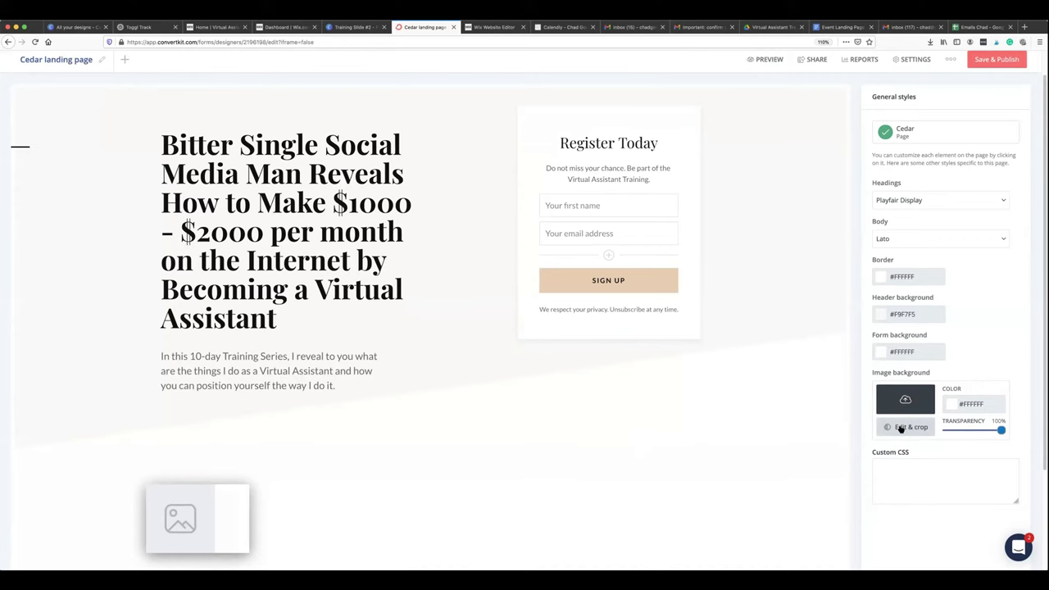
scroll(334, 381, "up", 1)
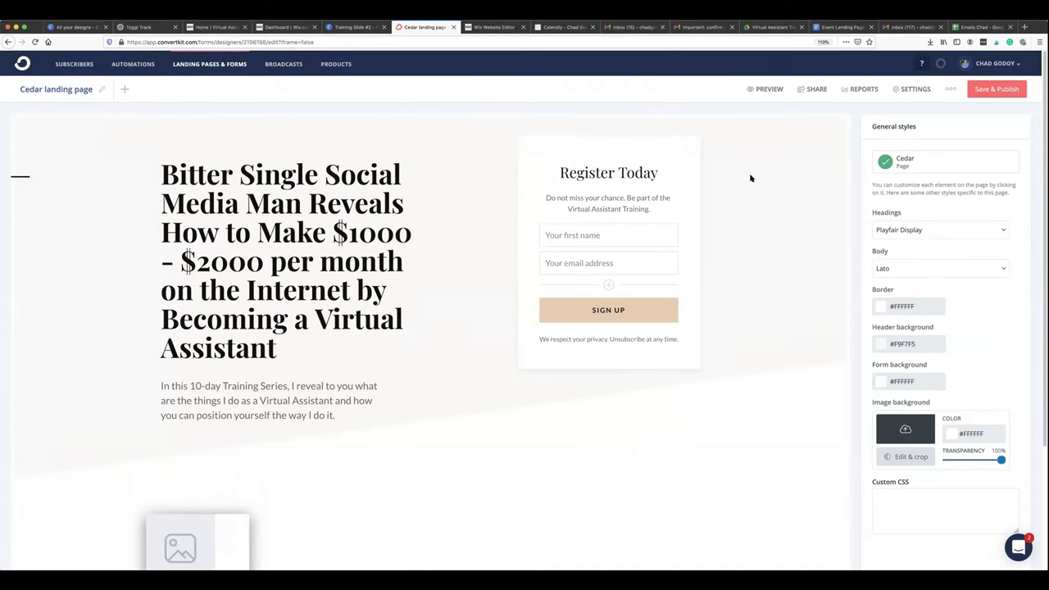
Save and publish the Cedar landing page and view it in preview.
left_click(986, 91)
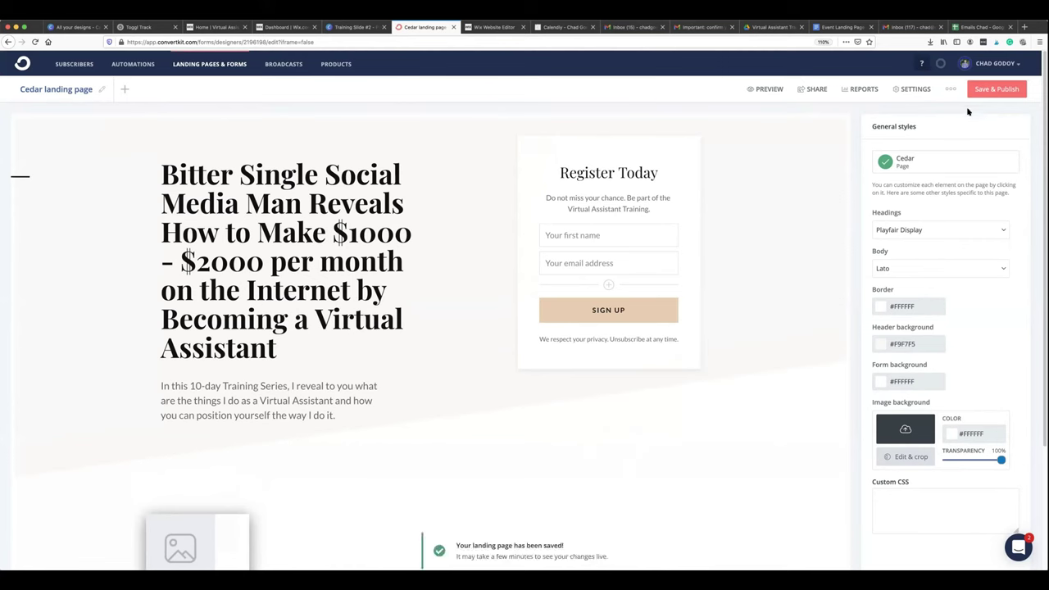
left_click(769, 89)
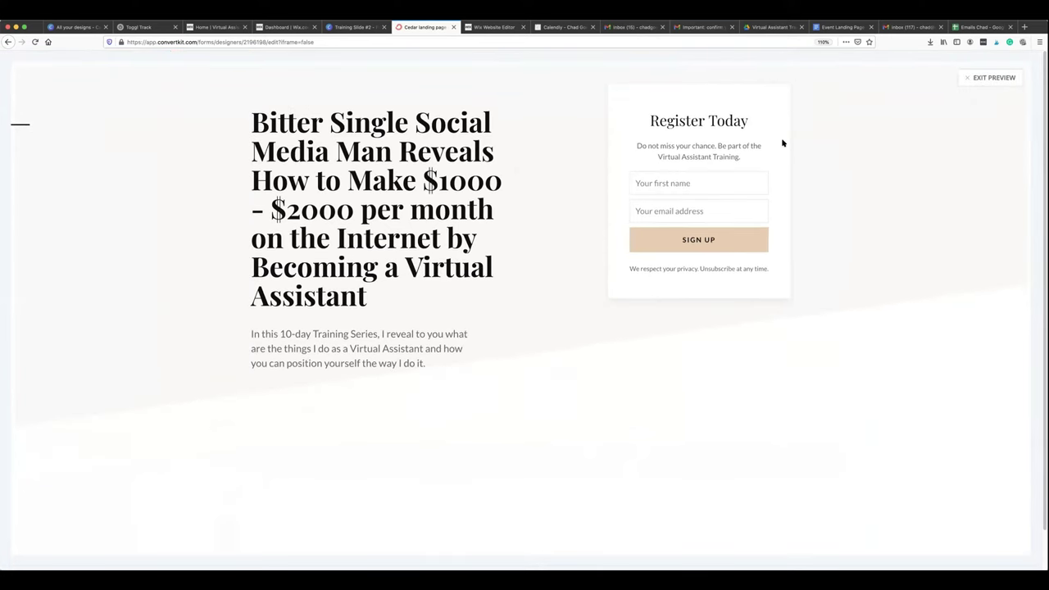
scroll(107, 162, "down", 1)
scroll(19, 126, "up", 1)
scroll(456, 193, "down", 1)
scroll(522, 211, "up", 1)
Inspect the previewed headline, intro and Register form, then return to the editor.
left_click_drag(426, 340, 393, 293)
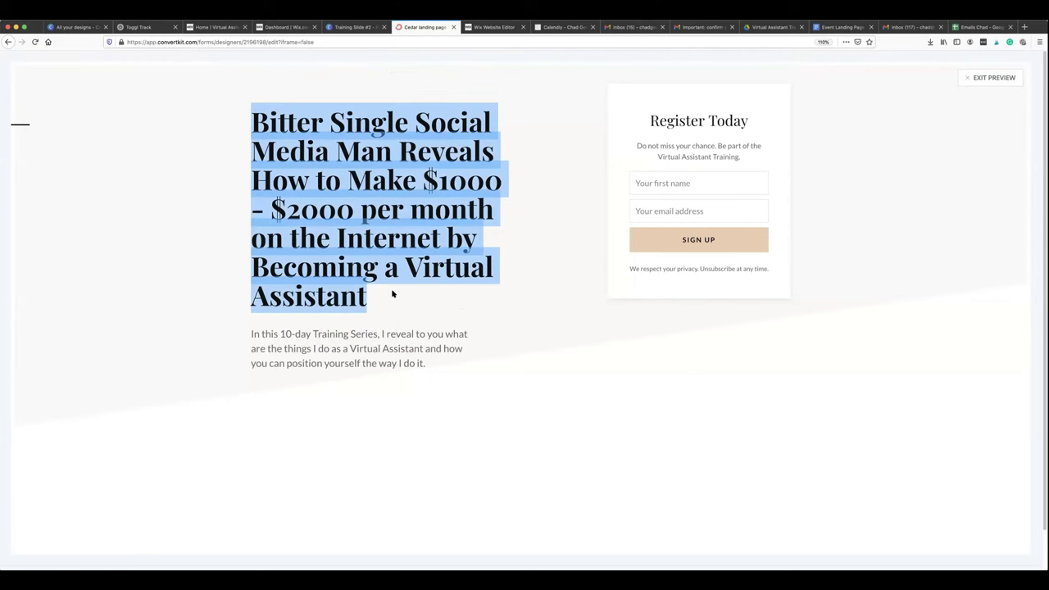
left_click(694, 122)
double_click(699, 124)
left_click(267, 137)
left_click_drag(251, 115, 436, 371)
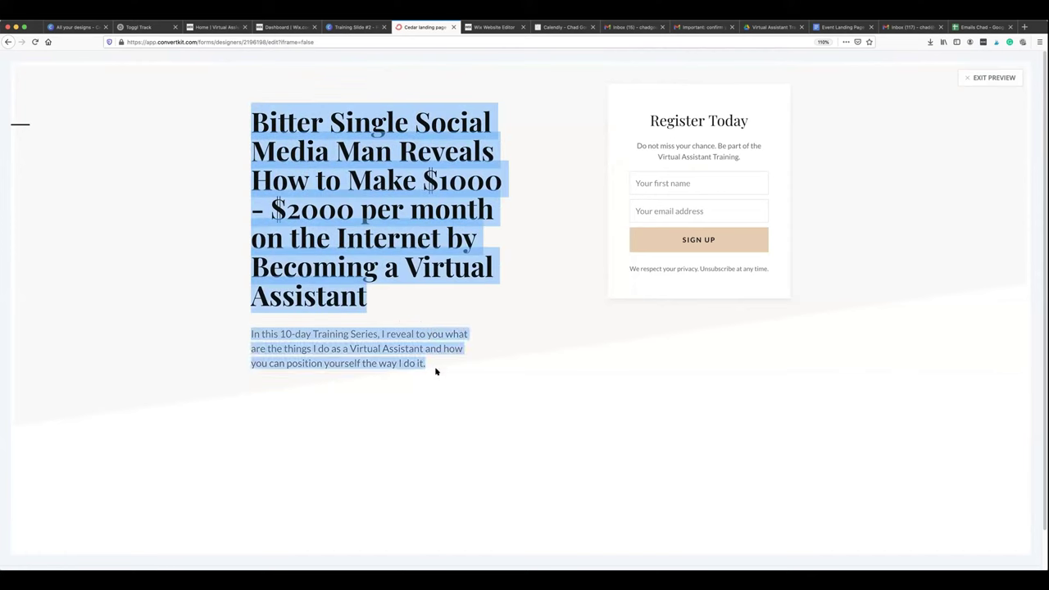
left_click(684, 185)
left_click(981, 77)
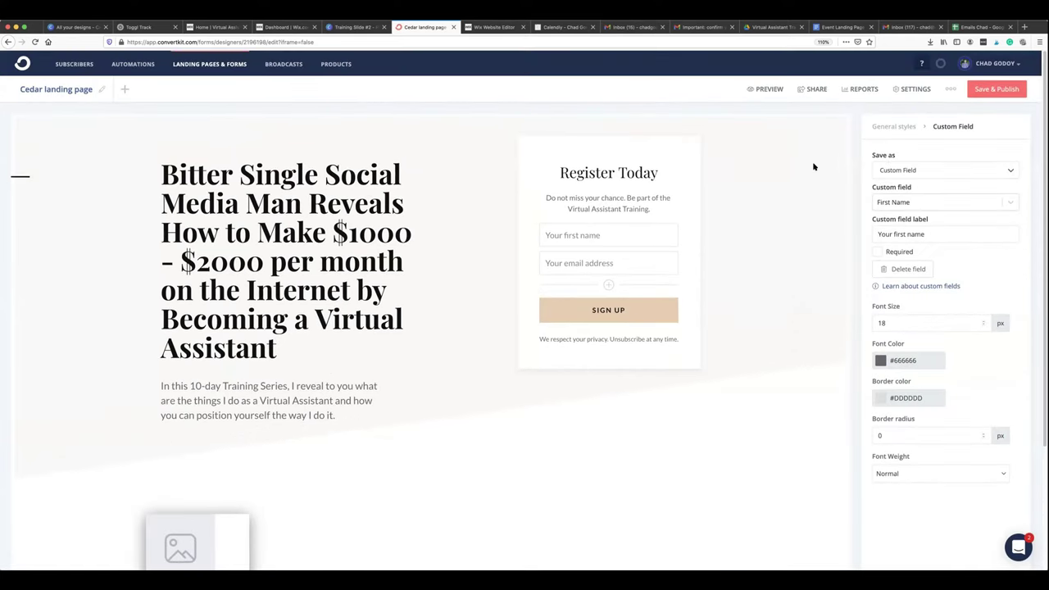
Rename the landing page from 'Cedar landing page' to 'Event Landing Page'.
left_click(897, 126)
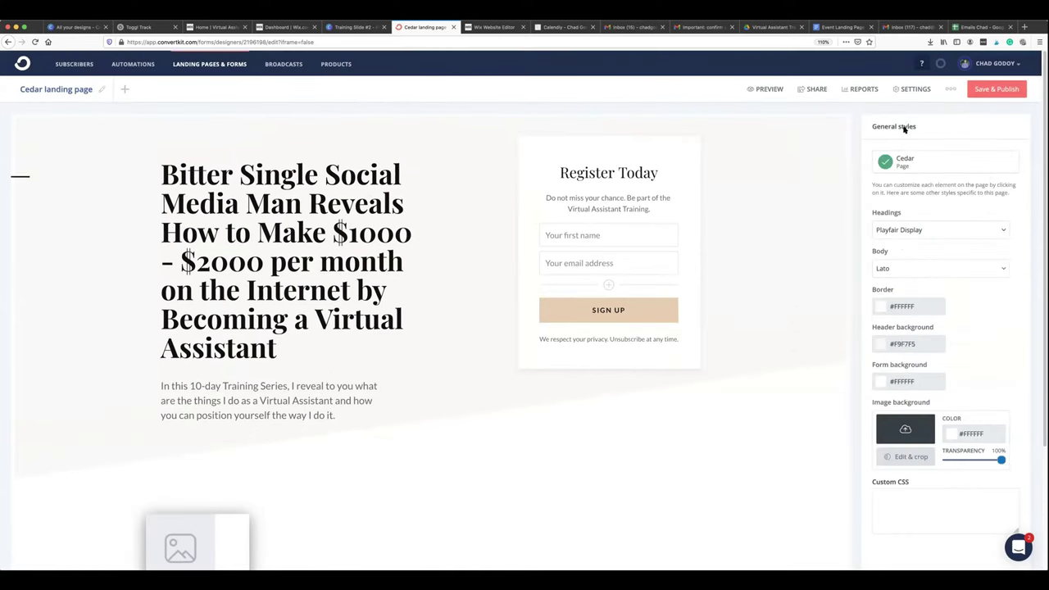
left_click(992, 89)
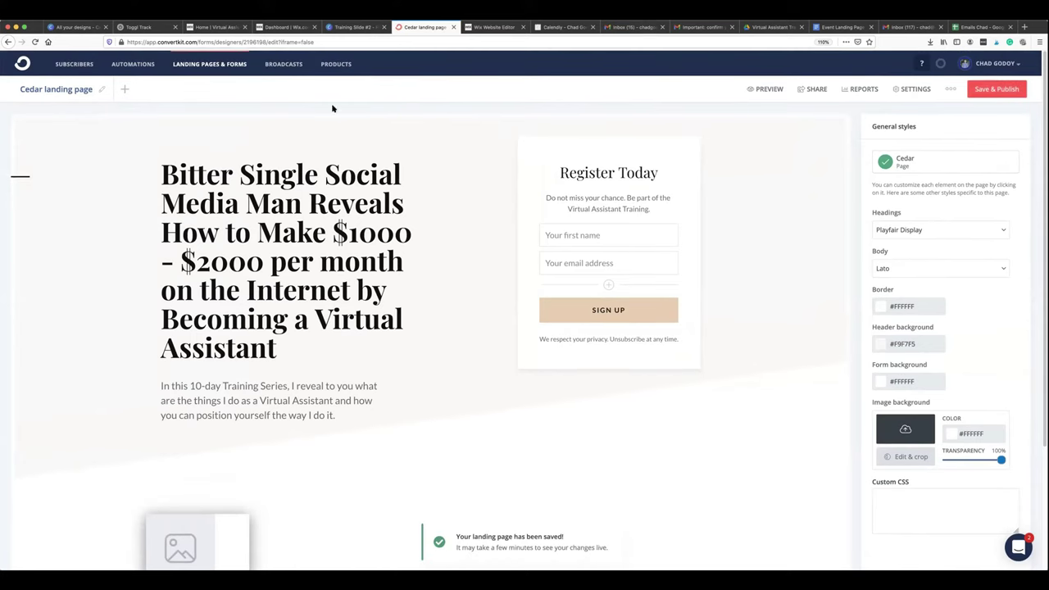
left_click(101, 90)
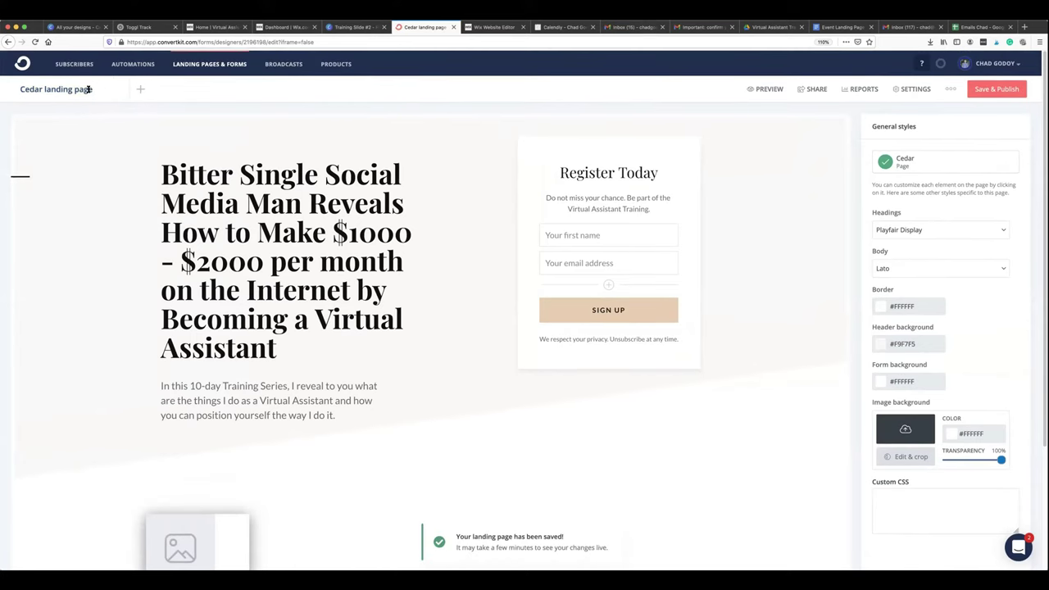
triple_click(88, 90)
key("BackSpace")
type("Event Lamd")
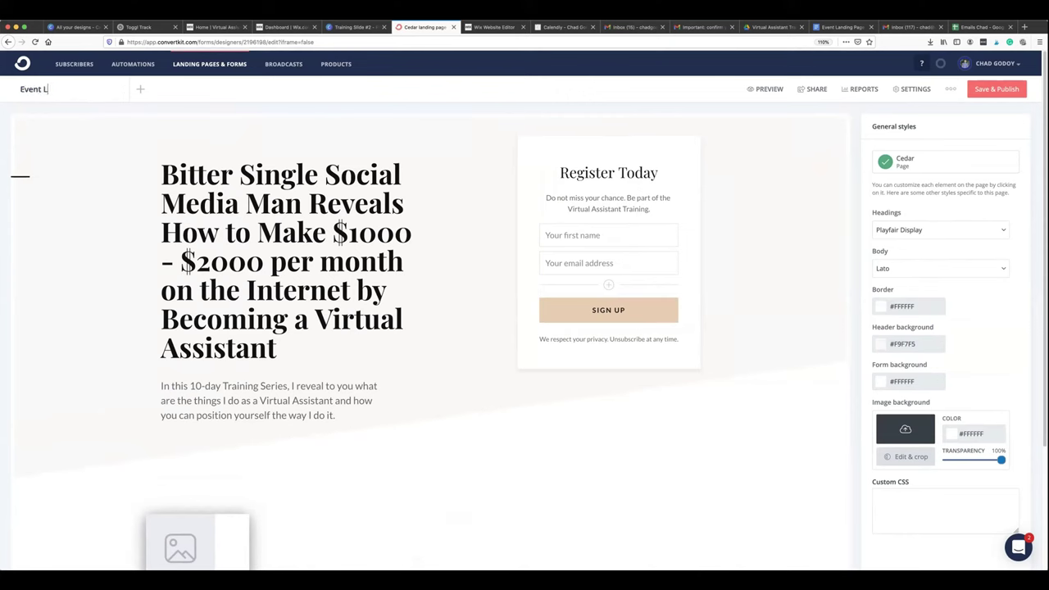
key("BackSpace")
key("BackSpace")
type("nding Page")
key("Return")
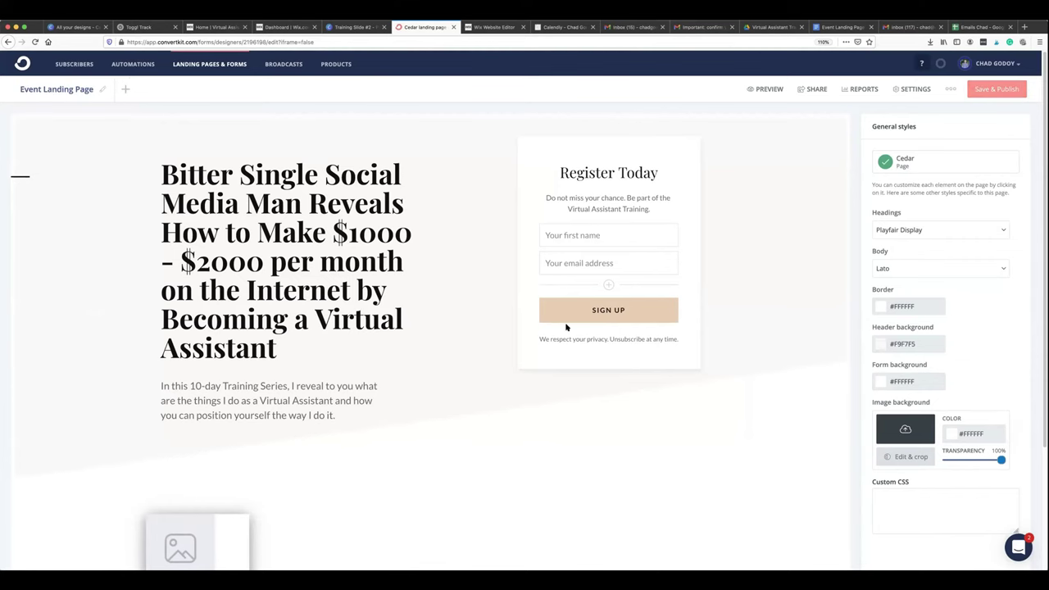
Save and publish the renamed Event Landing Page.
left_click(23, 177)
key("shift+Right")
key("shift+Right")
key("shift+Right")
key("shift+Right")
key("shift+Right")
key("shift+Right")
key("shift+Right")
key("shift+Right")
key("shift+Right")
key("shift+Right")
key("shift+Right")
left_click(1006, 90)
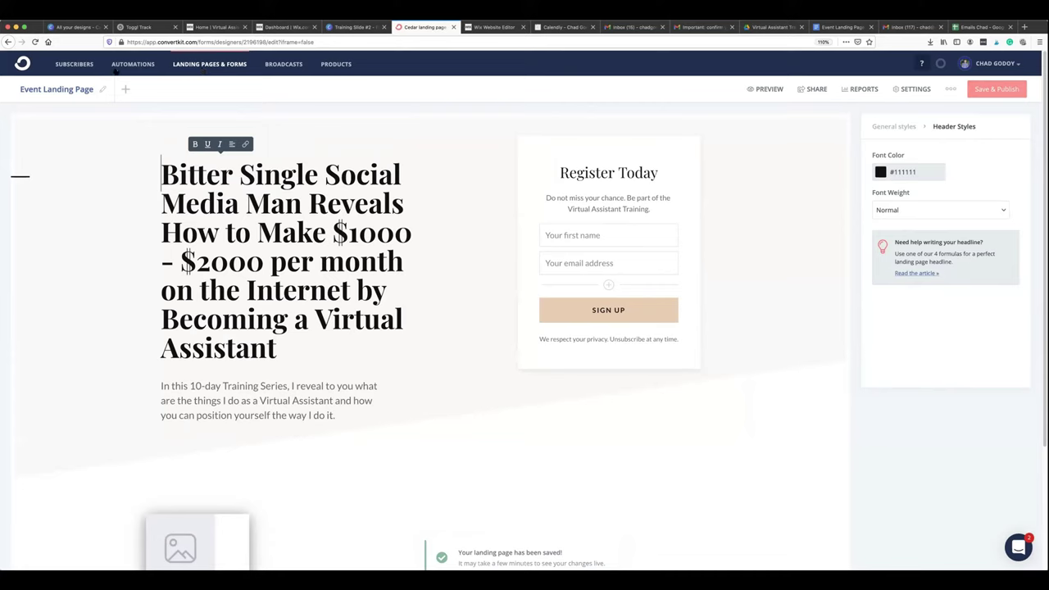
Leave the editor and reopen Event Landing Page from Landing Pages & Forms.
left_click(210, 65)
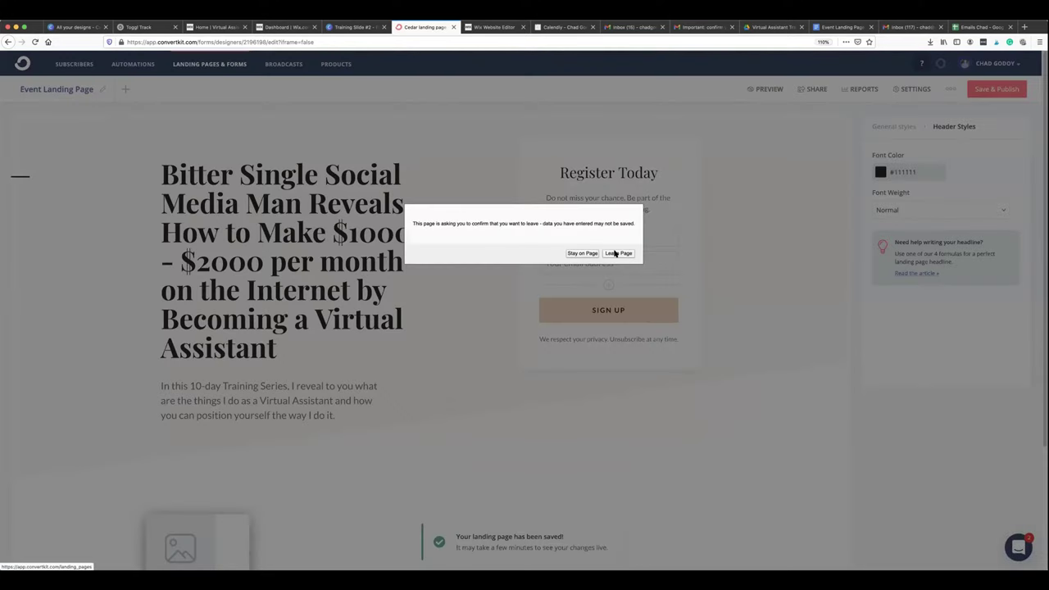
left_click(618, 254)
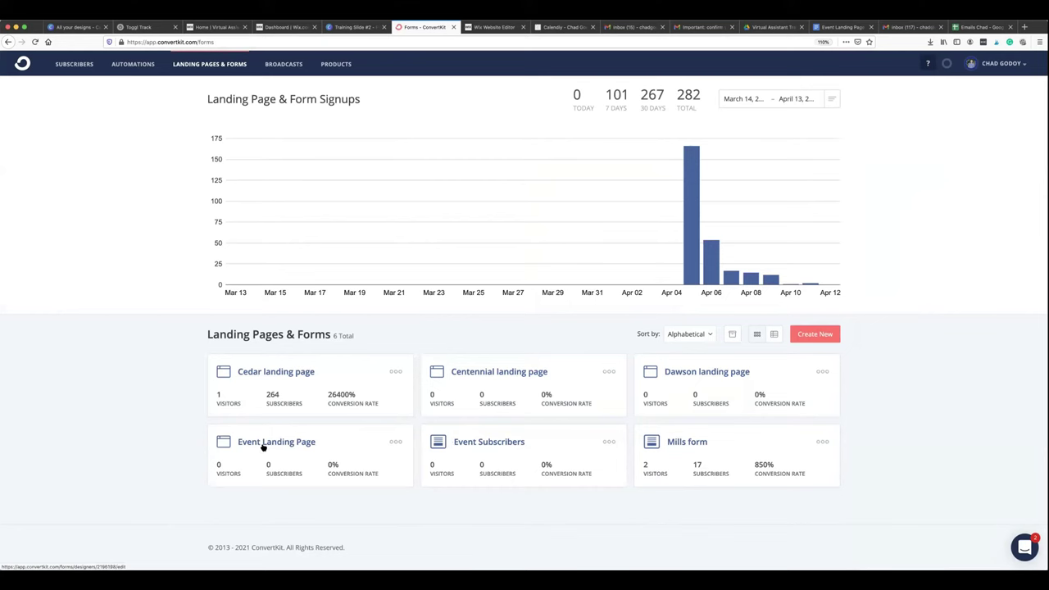
left_click(397, 443)
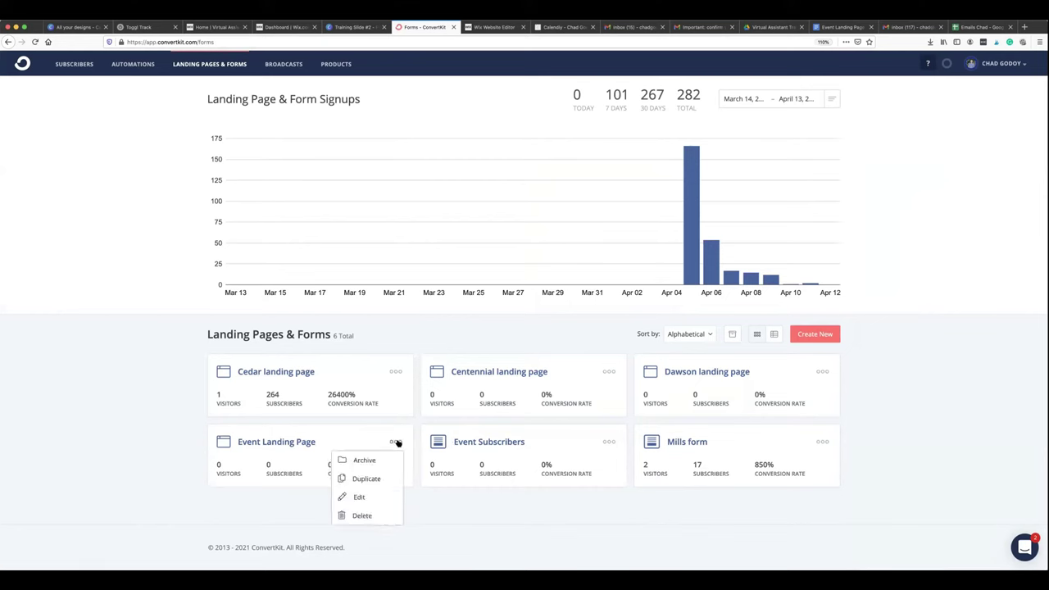
left_click(359, 497)
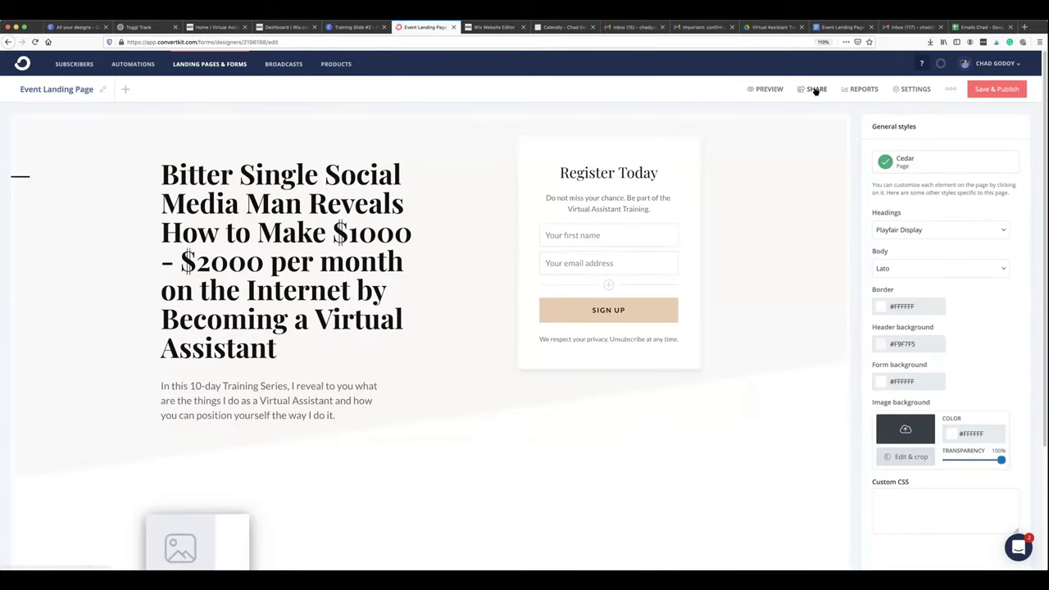
Copy the page's public share link and load it in a new browser tab.
left_click(815, 90)
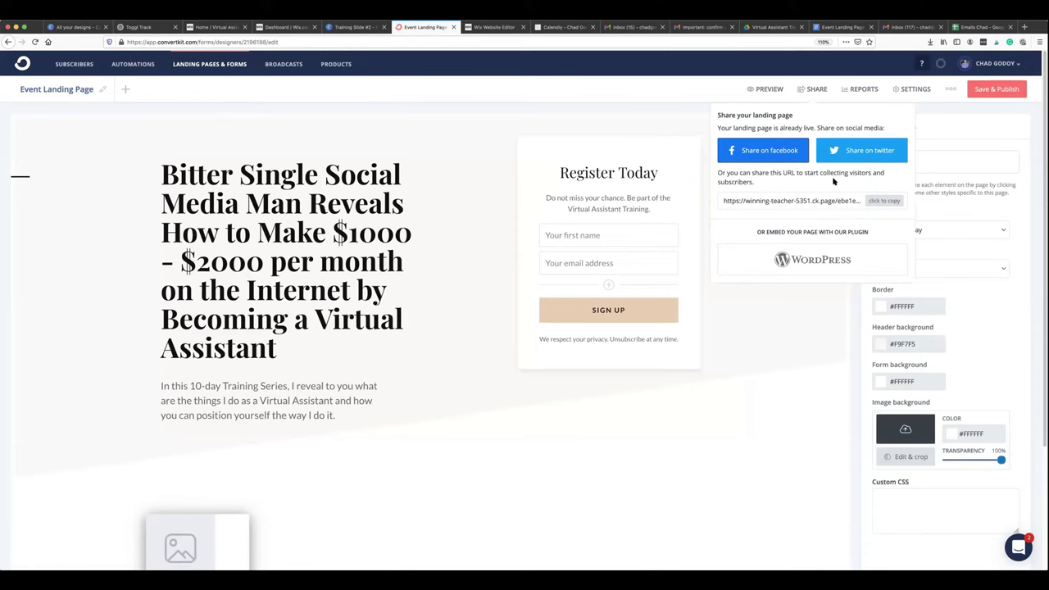
left_click(878, 202)
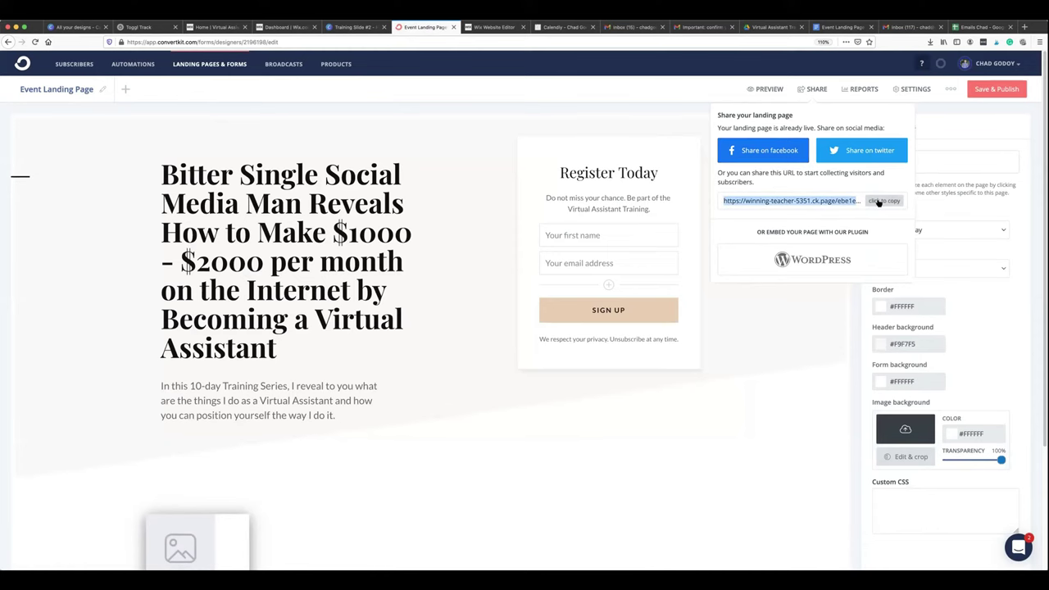
left_click(1024, 27)
type("https://winning-teacher-5351.ck.page/ebe1e19735")
key("Return")
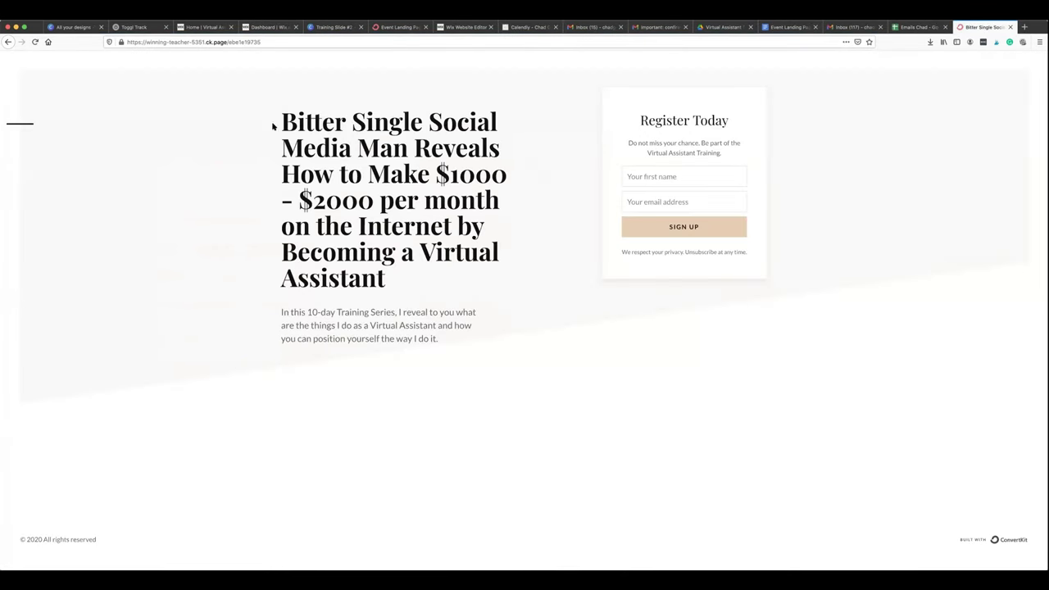
After checking the live headline, copy the share URL from the ConvertKit editor's Share panel.
left_click_drag(273, 125, 538, 364)
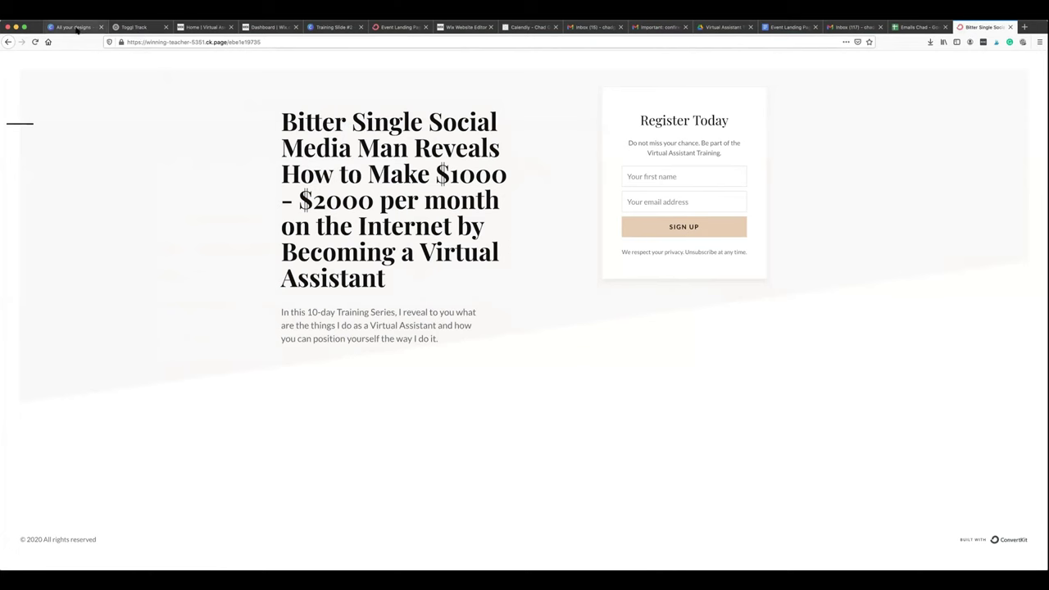
left_click_drag(283, 116, 386, 280)
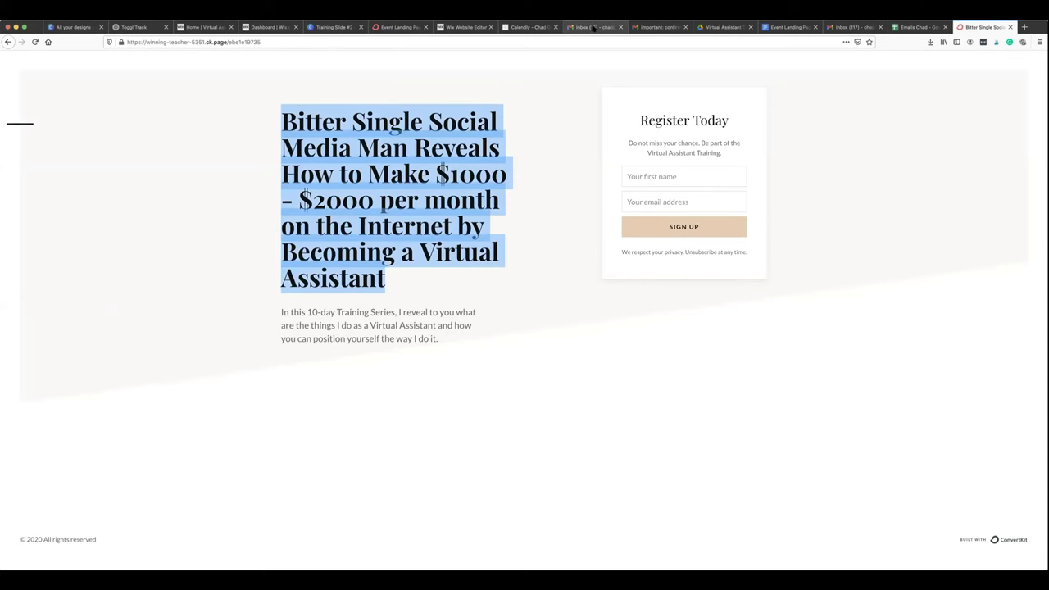
left_click(400, 27)
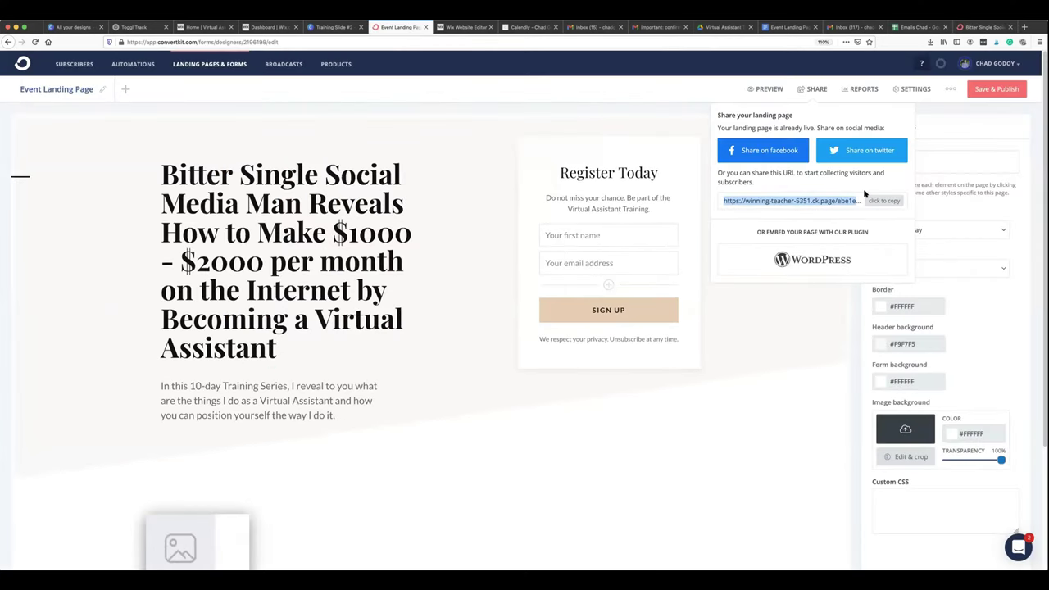
left_click(825, 201)
left_click(825, 201)
left_click(817, 201)
left_click(817, 201)
Search Google for 'bitly link' and open the Bitly URL Shortener result.
type("bit")
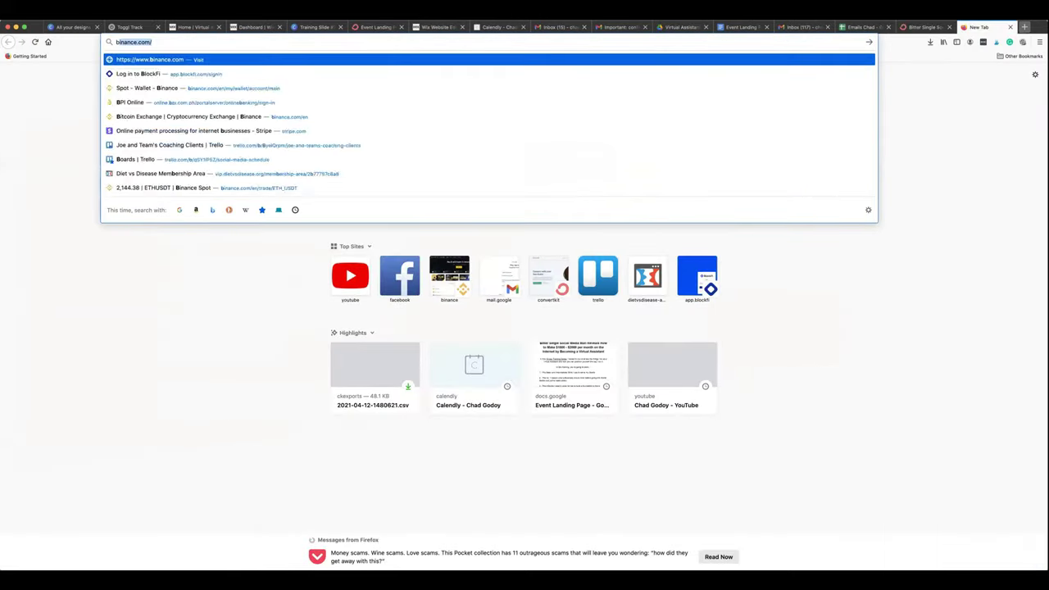
key("Down")
key("Down")
key("Down")
key("Down")
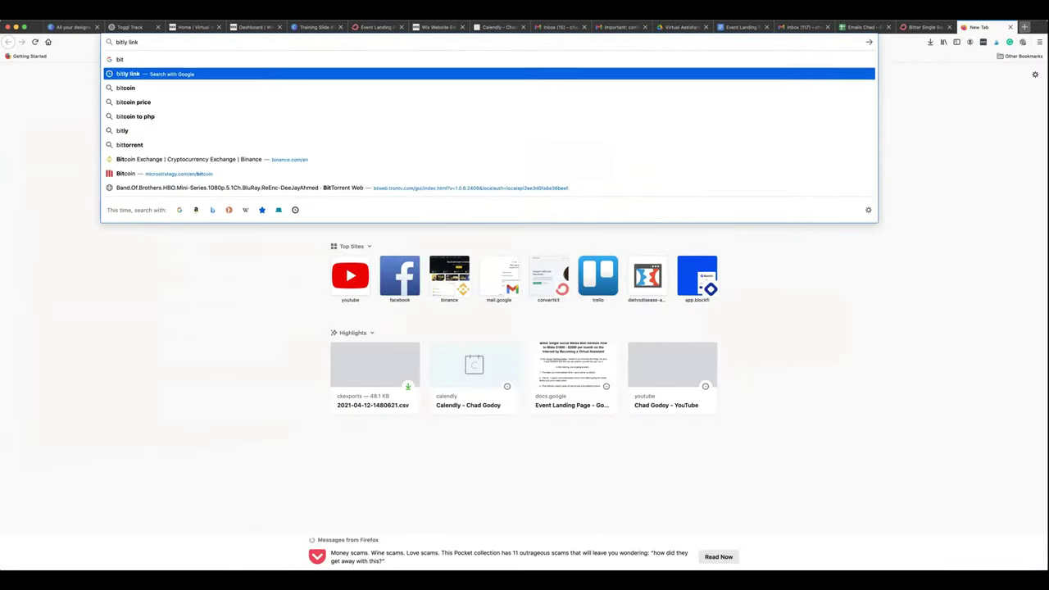
key("super+a")
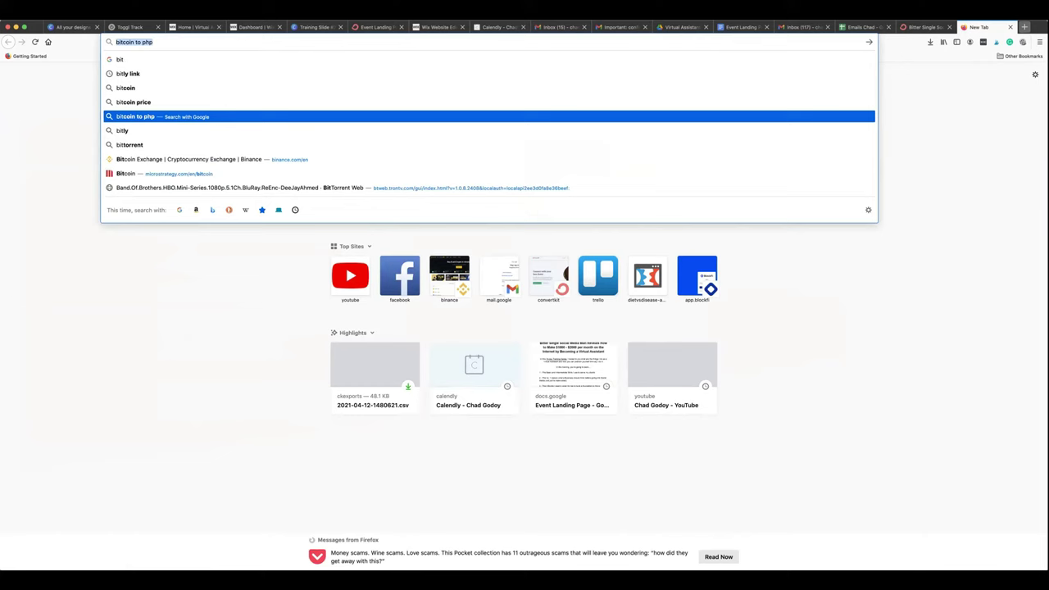
type("google.com")
key("Return")
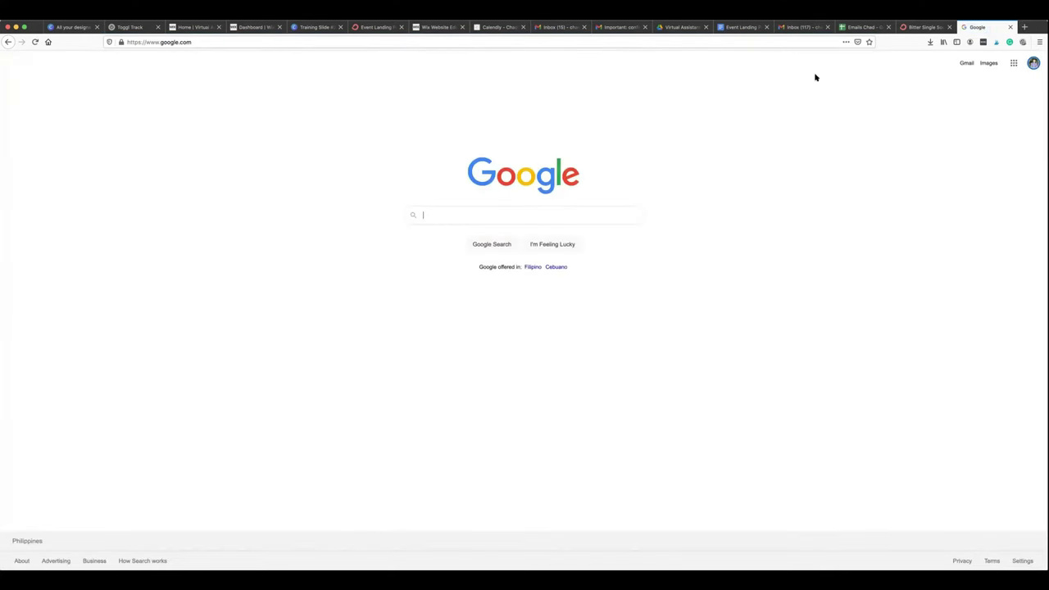
type("bitly link")
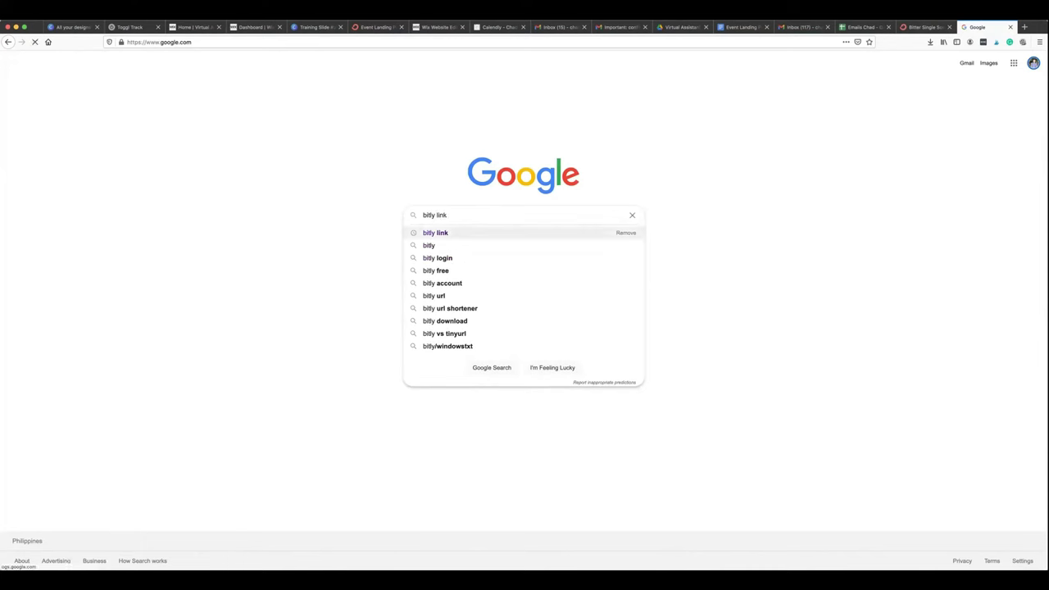
key("Return")
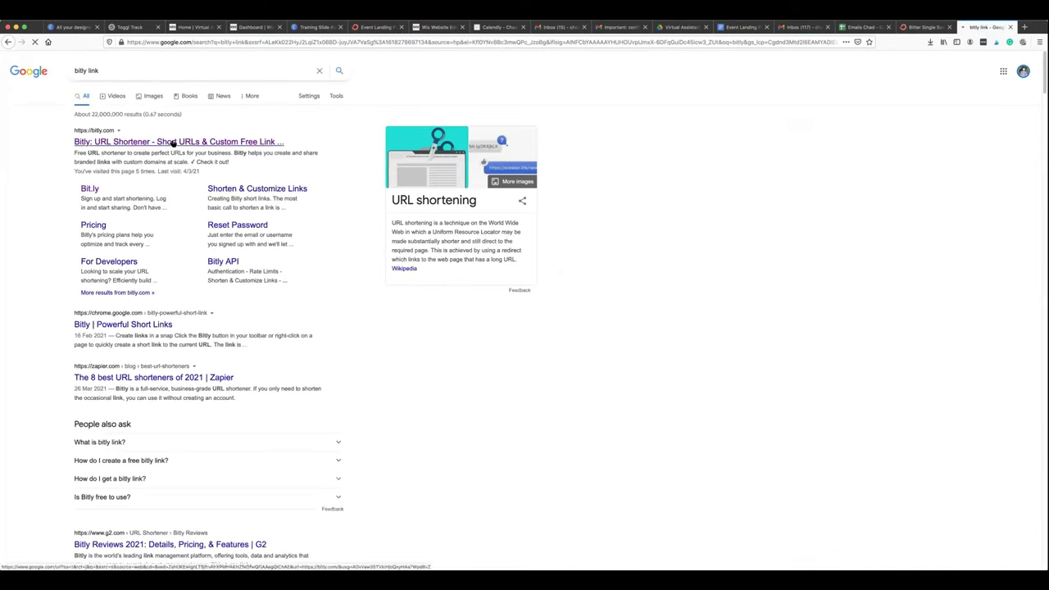
left_click(172, 143)
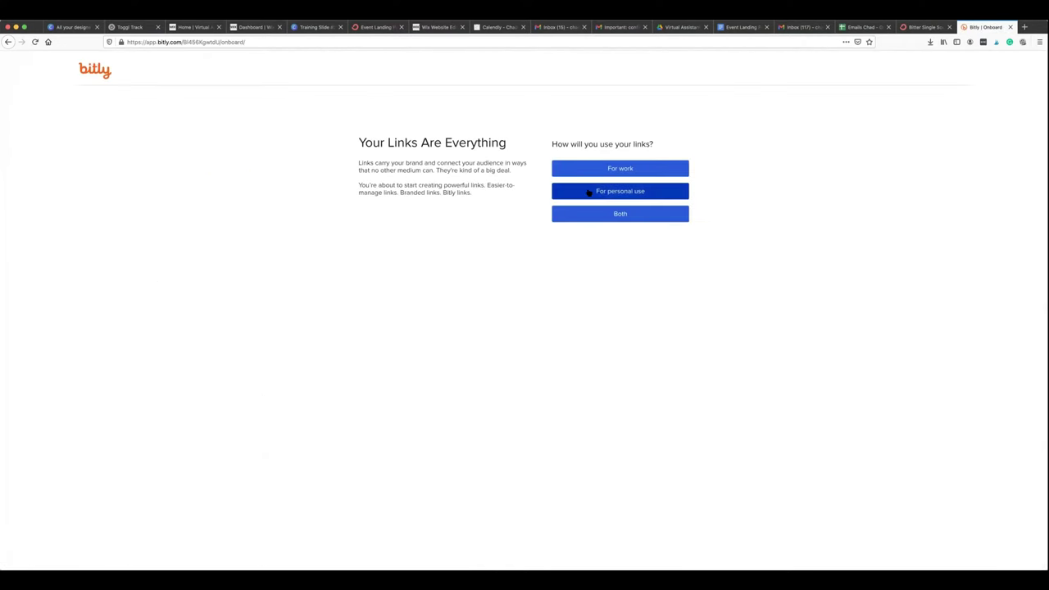
Choose For personal use and Social media marketing, save, then start a new link with CREATE.
left_click(588, 193)
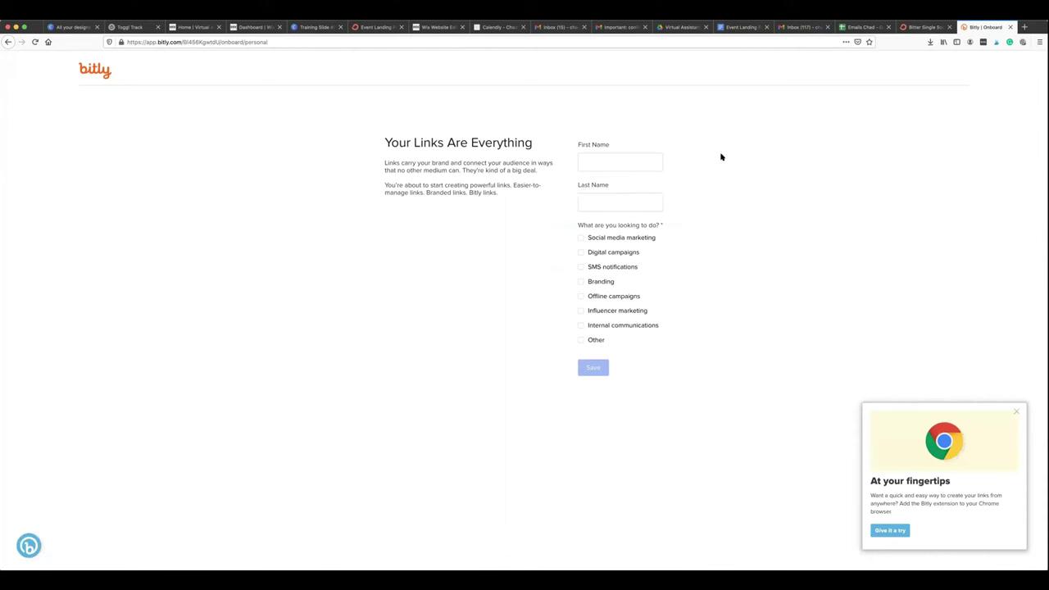
left_click(611, 239)
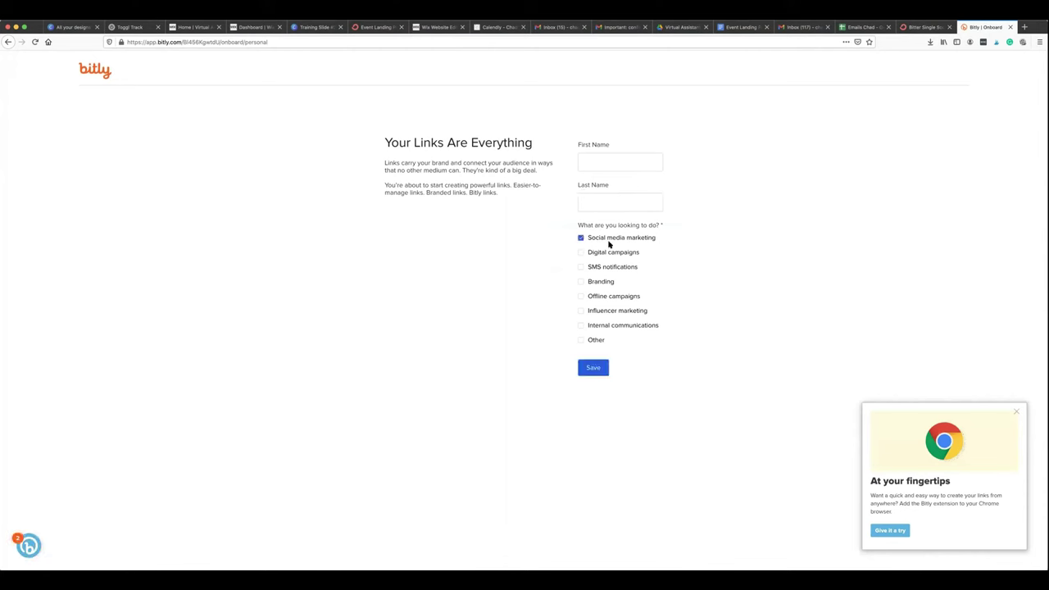
left_click(592, 367)
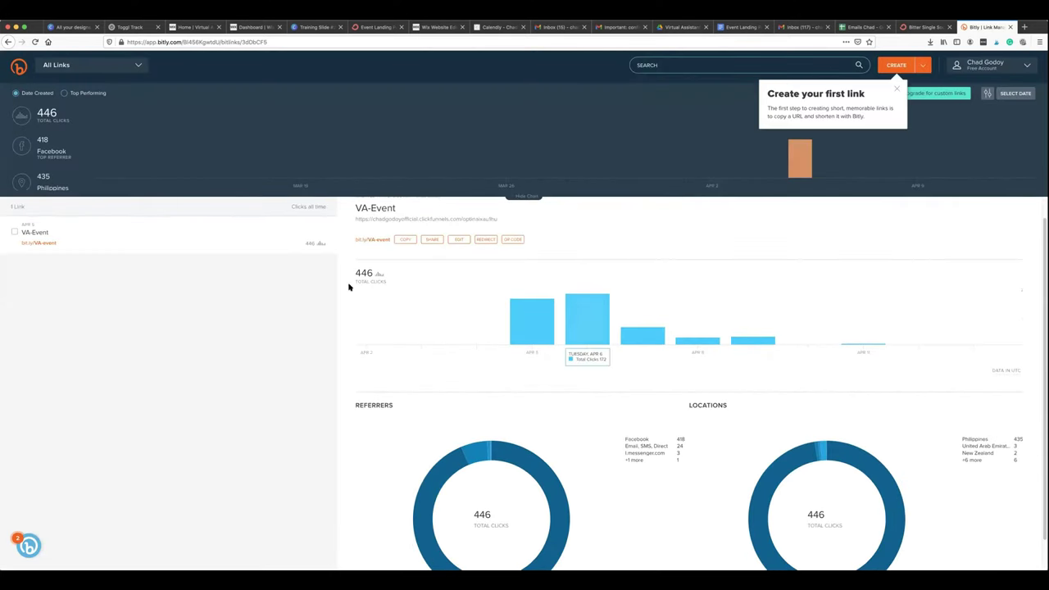
scroll(494, 304, "down", 2)
scroll(368, 295, "up", 3)
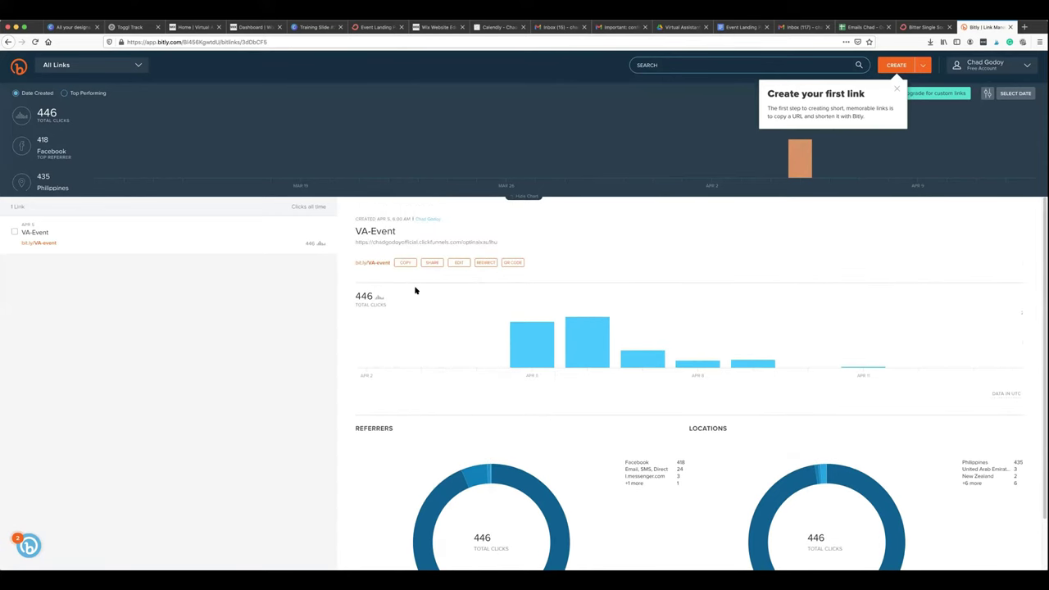
left_click(897, 67)
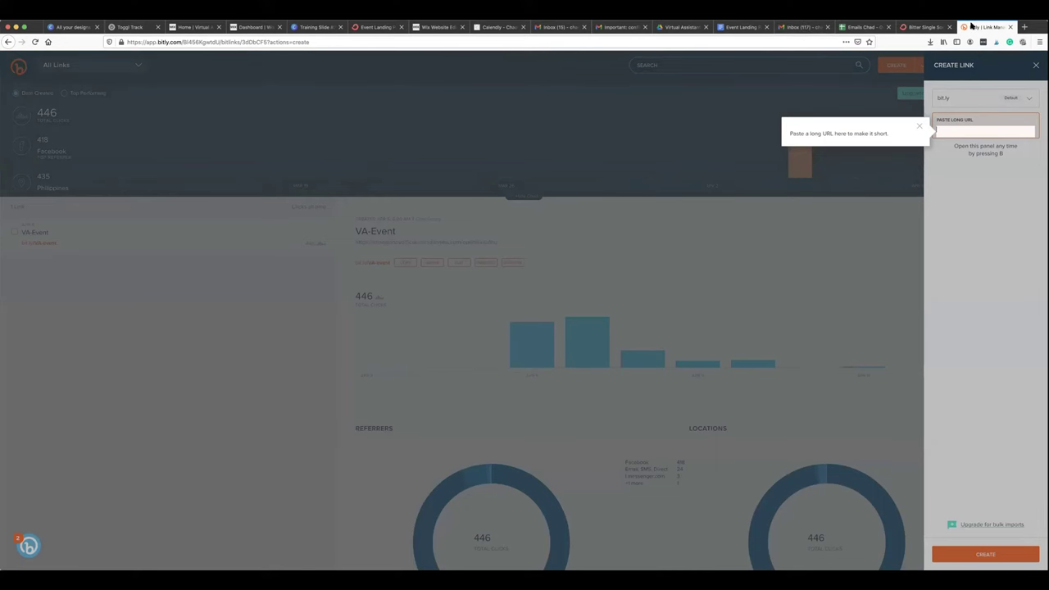
Paste the live landing page URL into Bitly's long-URL field.
left_click(915, 28)
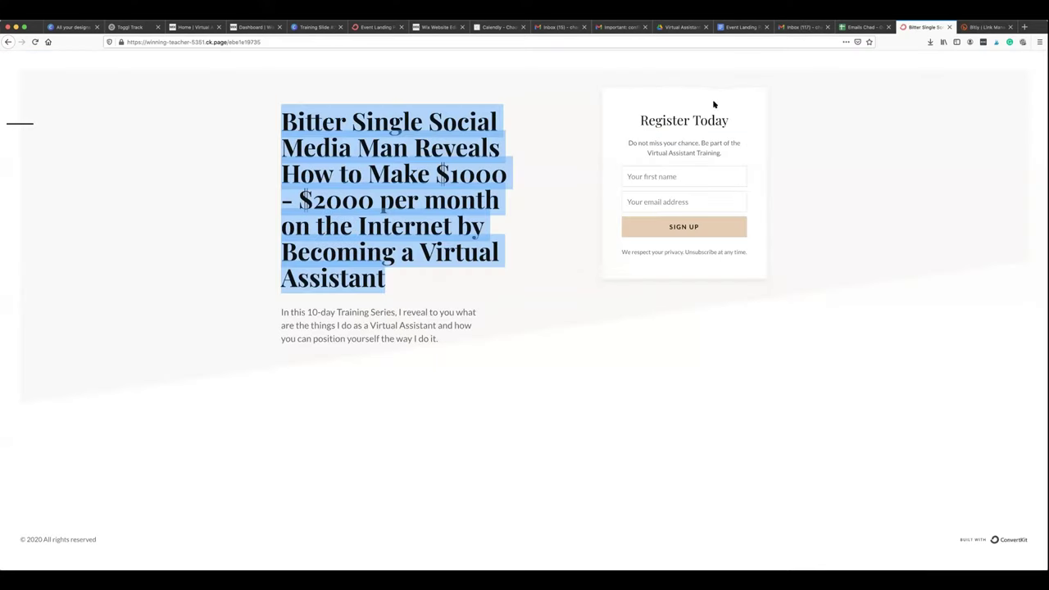
left_click(340, 42)
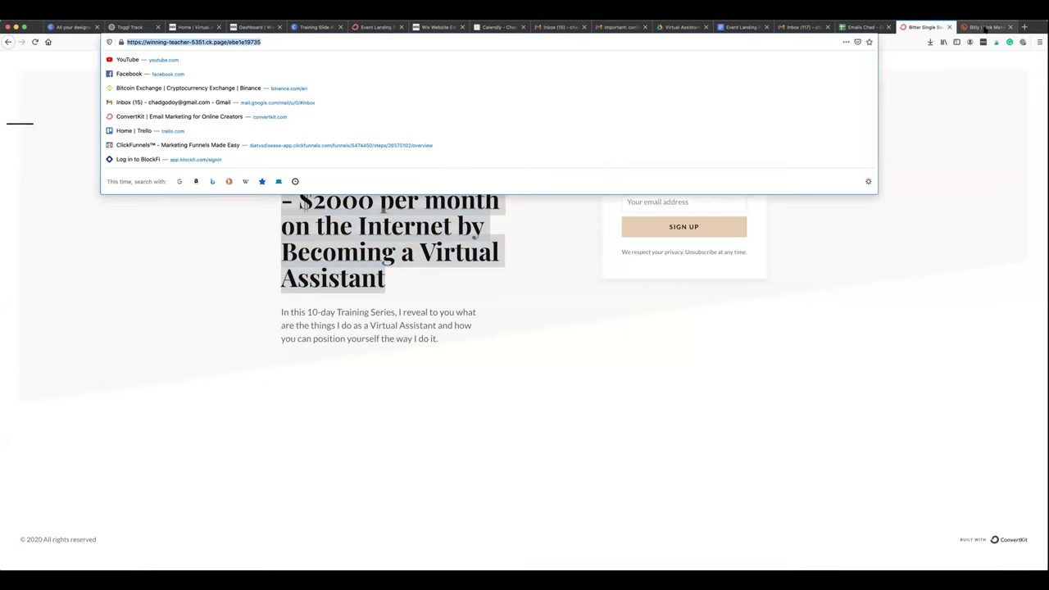
left_click(987, 27)
type("https://winning-teacher-5351.ck.page/ebefe19735")
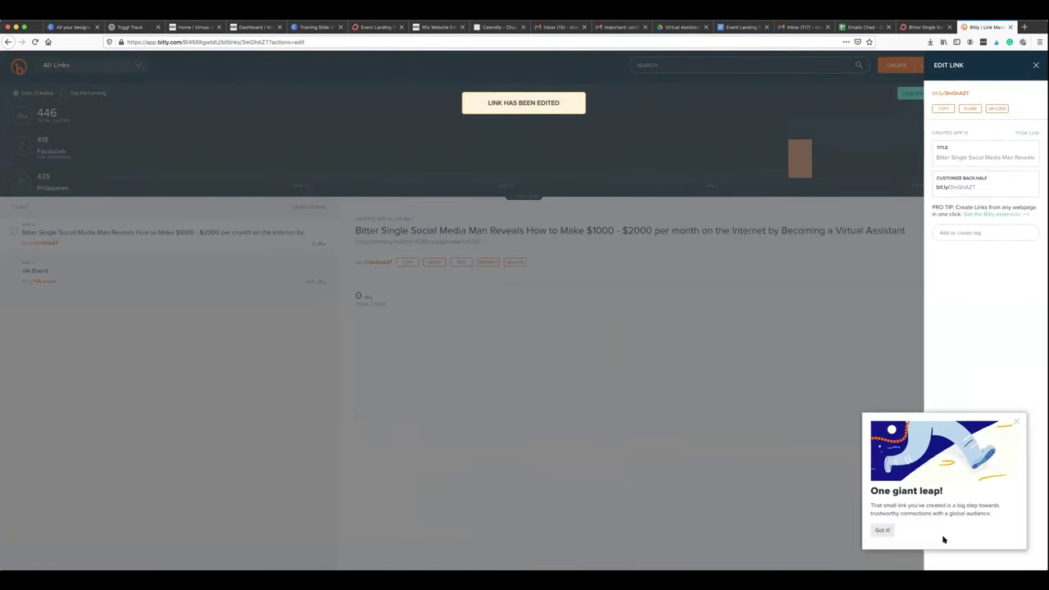
left_click(882, 530)
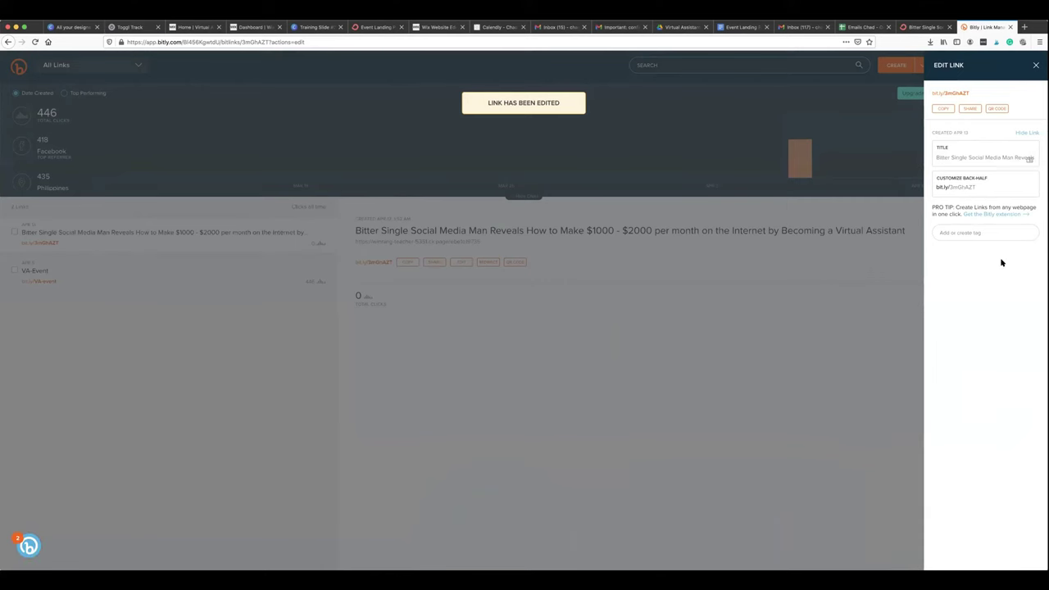
Set the back-half to event-page-24, save, copy the short link and open it to test.
left_click(984, 159)
left_click(969, 232)
left_click_drag(975, 187, 948, 186)
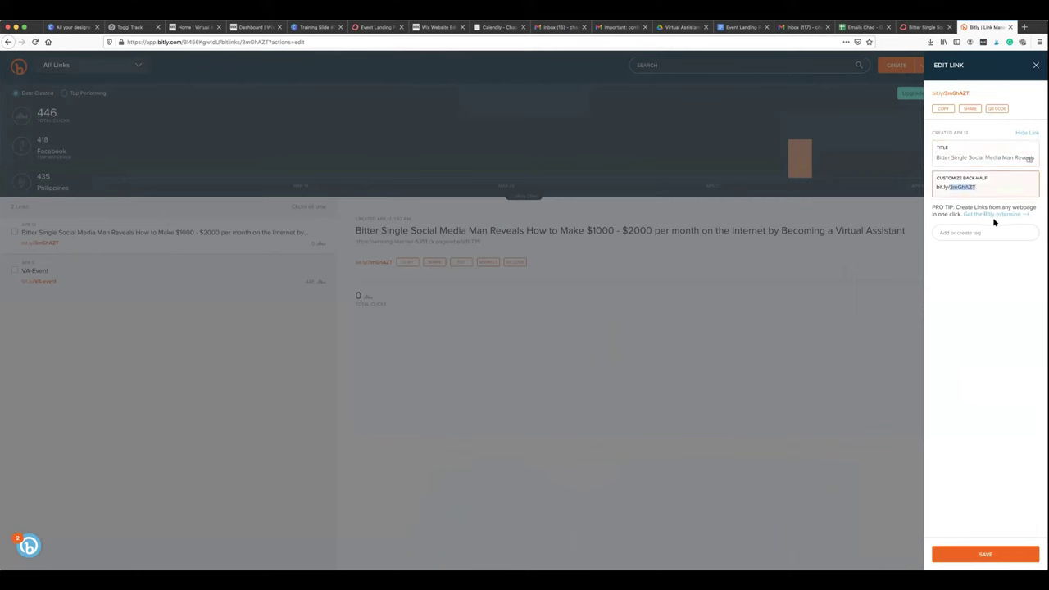
key("BackSpace")
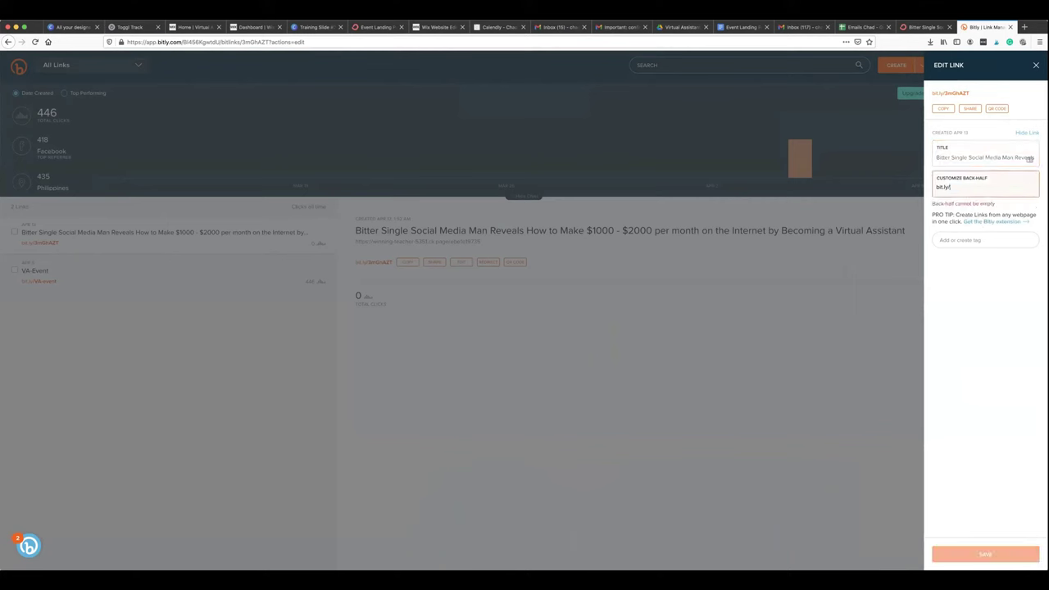
type("event-page-24")
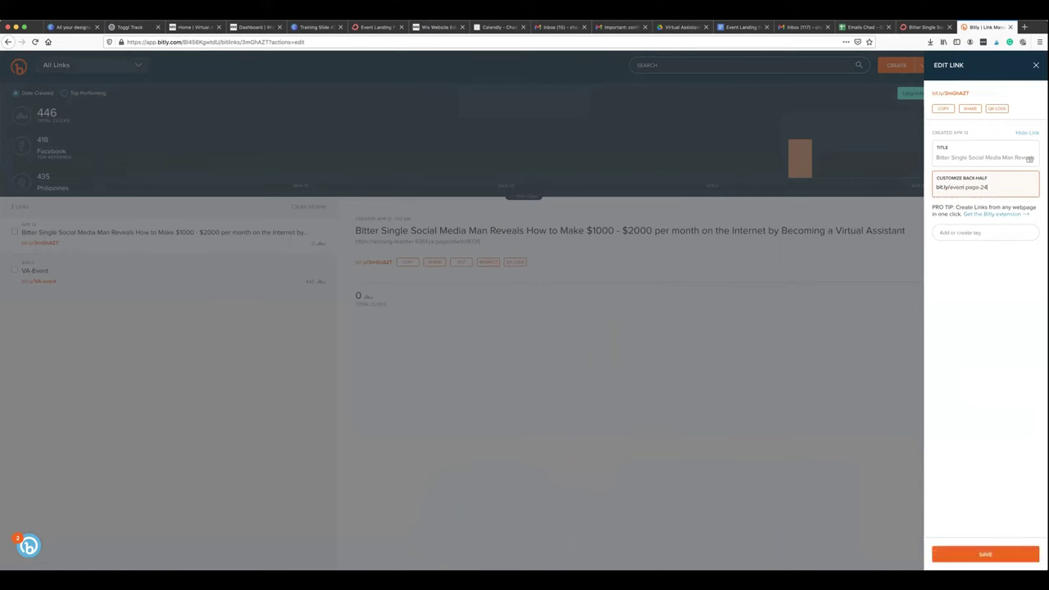
left_click(985, 554)
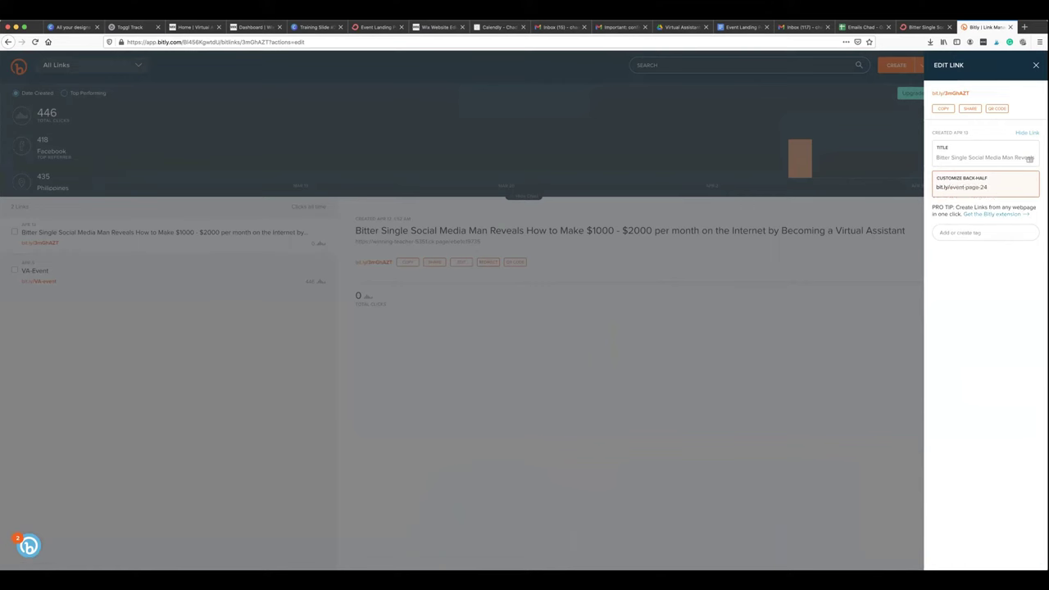
left_click(944, 112)
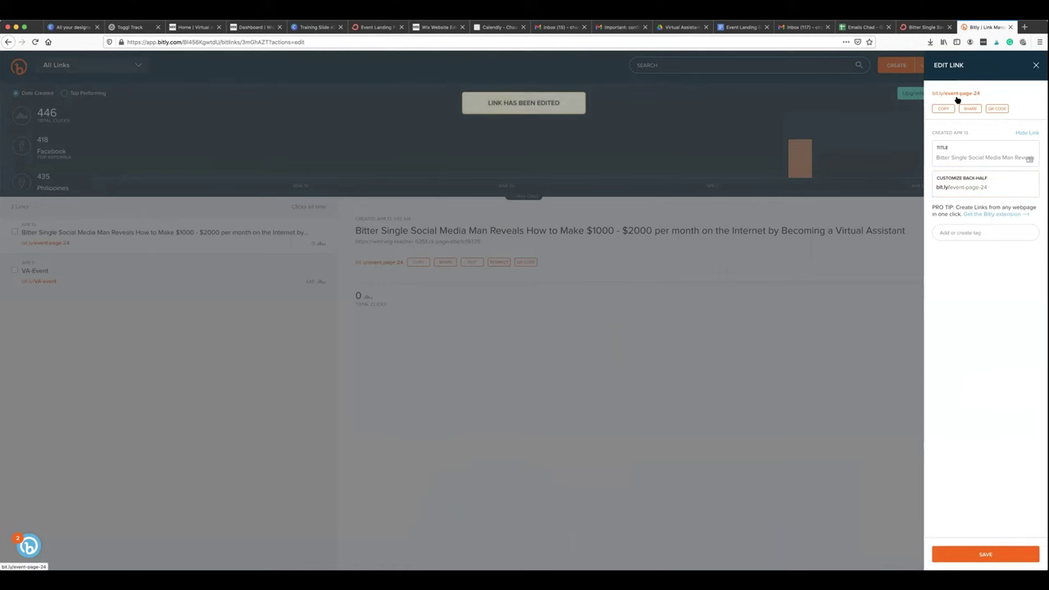
left_click(946, 103)
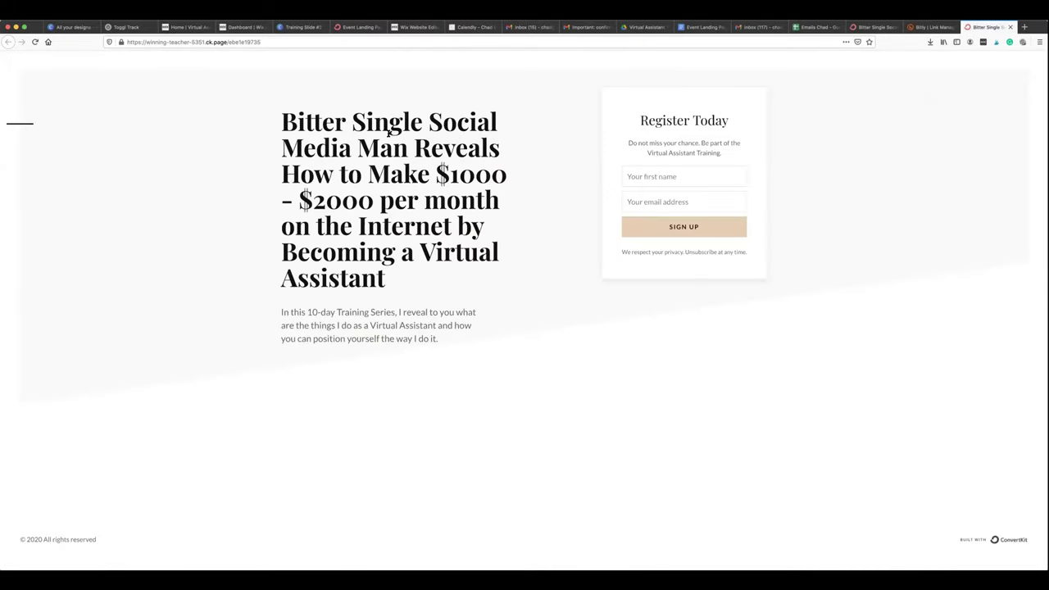
Select the headline and paragraph text on the live landing page.
triple_click(239, 120)
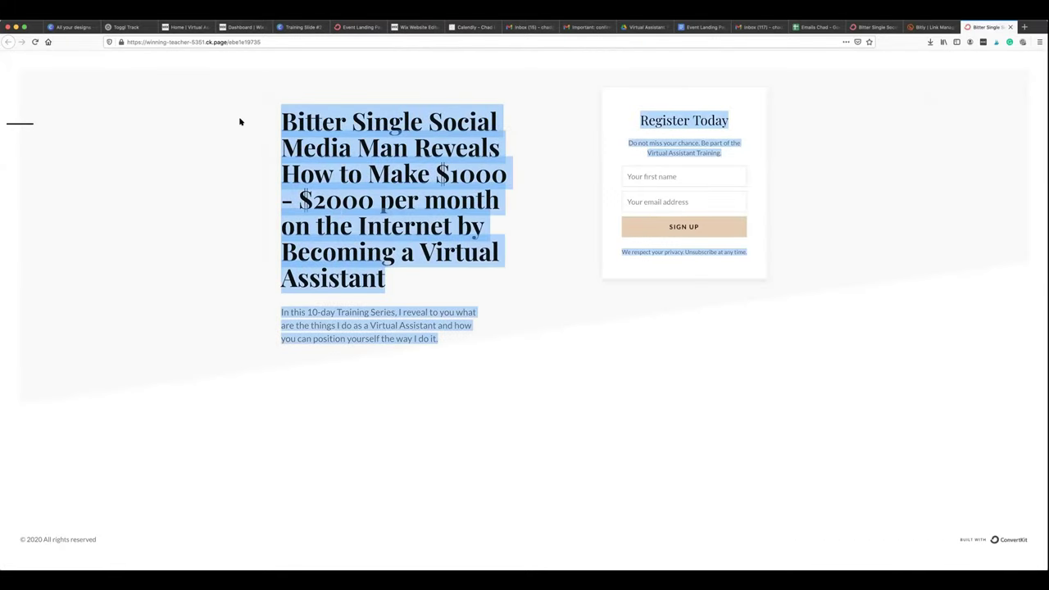
left_click_drag(260, 117, 609, 363)
left_click(613, 363)
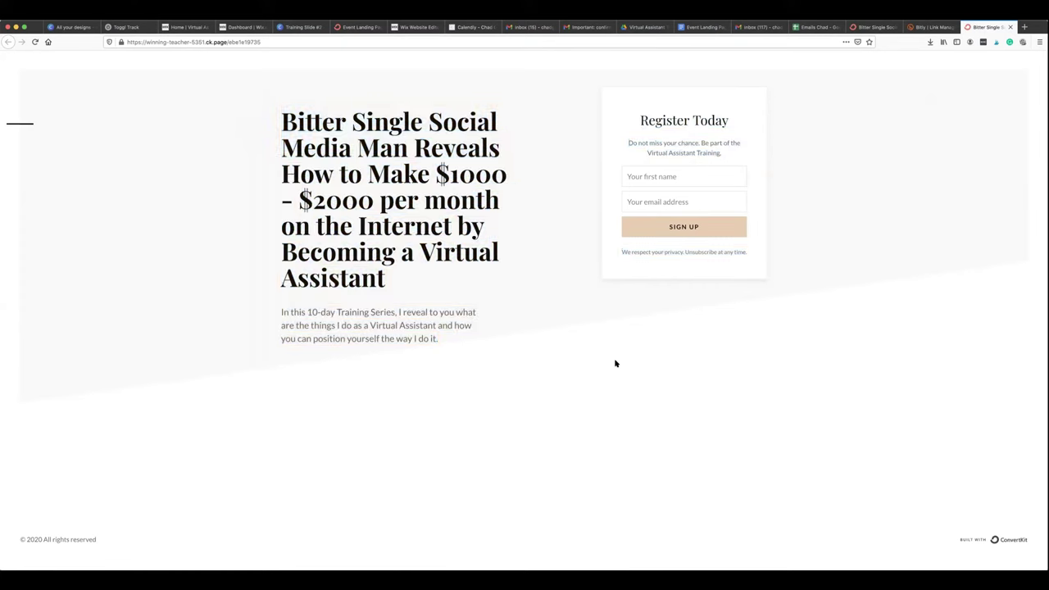
left_click_drag(467, 333, 291, 96)
left_click(465, 344)
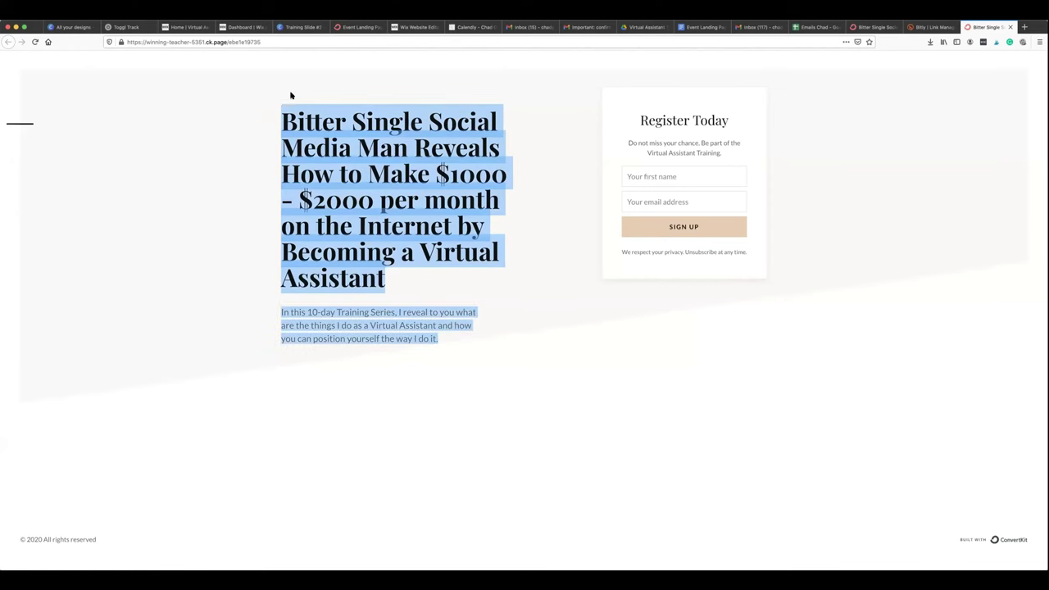
Close the Share panel, save and publish the Event Landing Page, then open Subscribers.
left_click(343, 30)
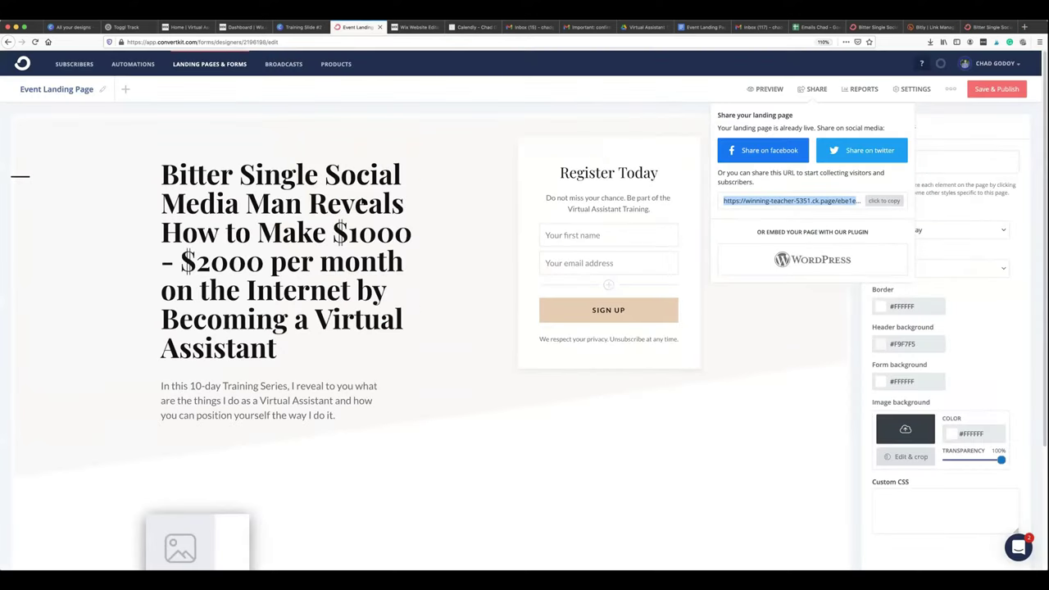
left_click(957, 126)
left_click(993, 96)
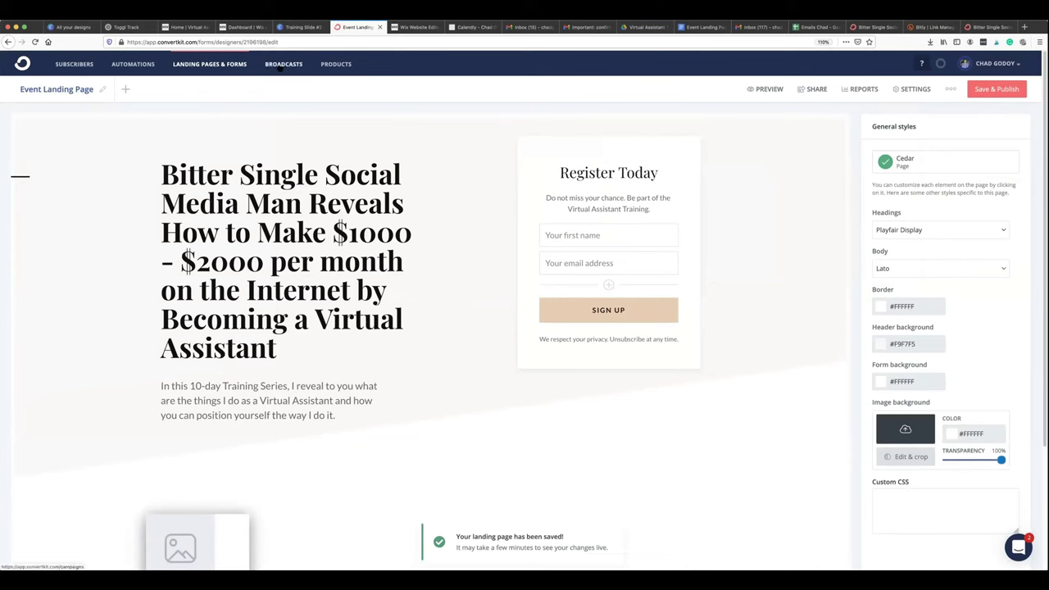
left_click(59, 65)
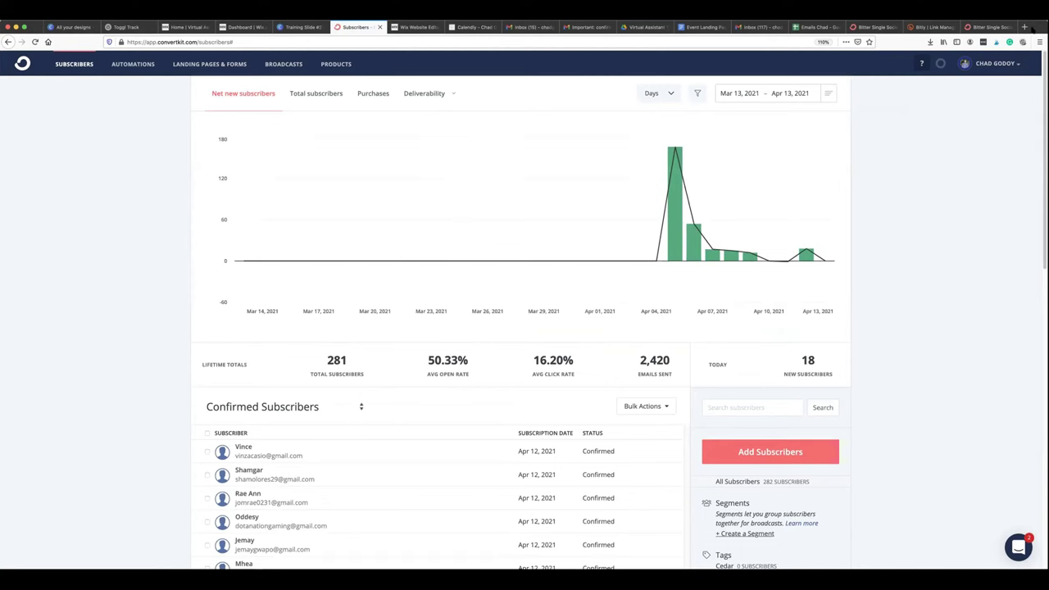
Compare the live event landing page with ConvertKit's subscriber totals, then switch to the Wix dashboard.
left_click(987, 27)
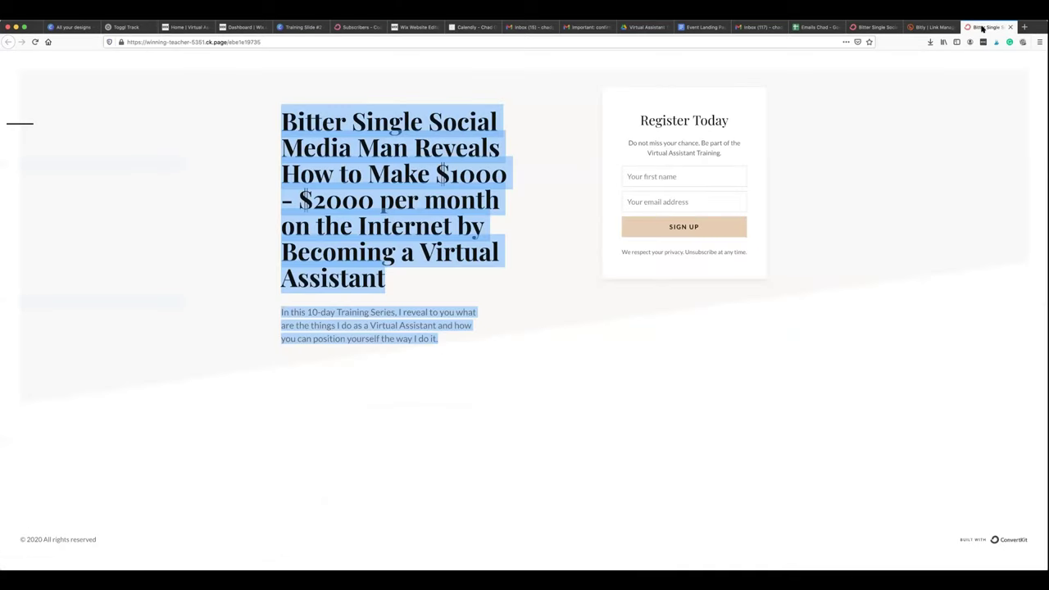
left_click(382, 359)
left_click(354, 27)
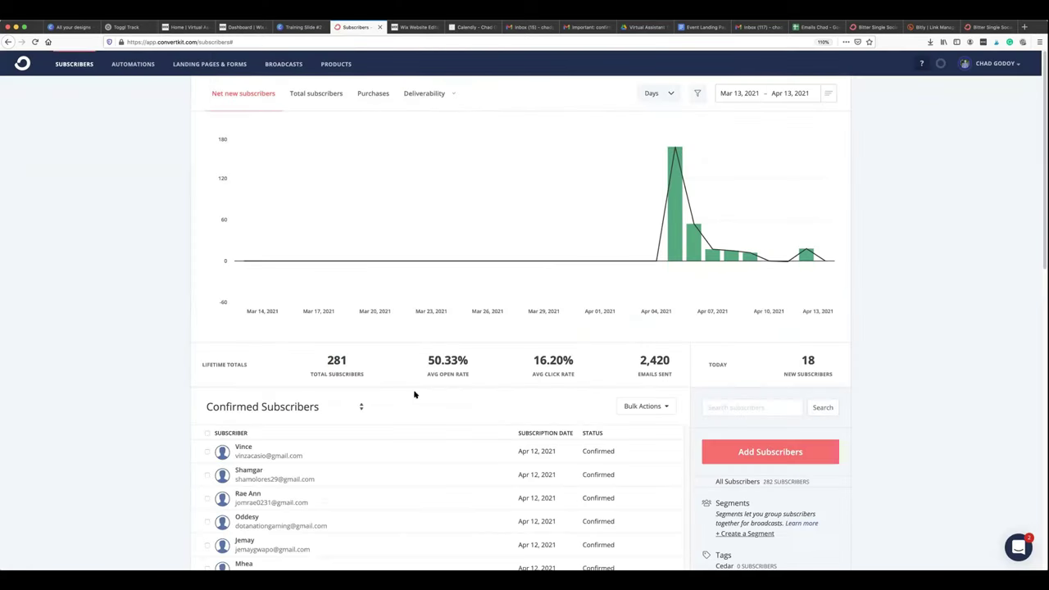
scroll(888, 185, "down", 2)
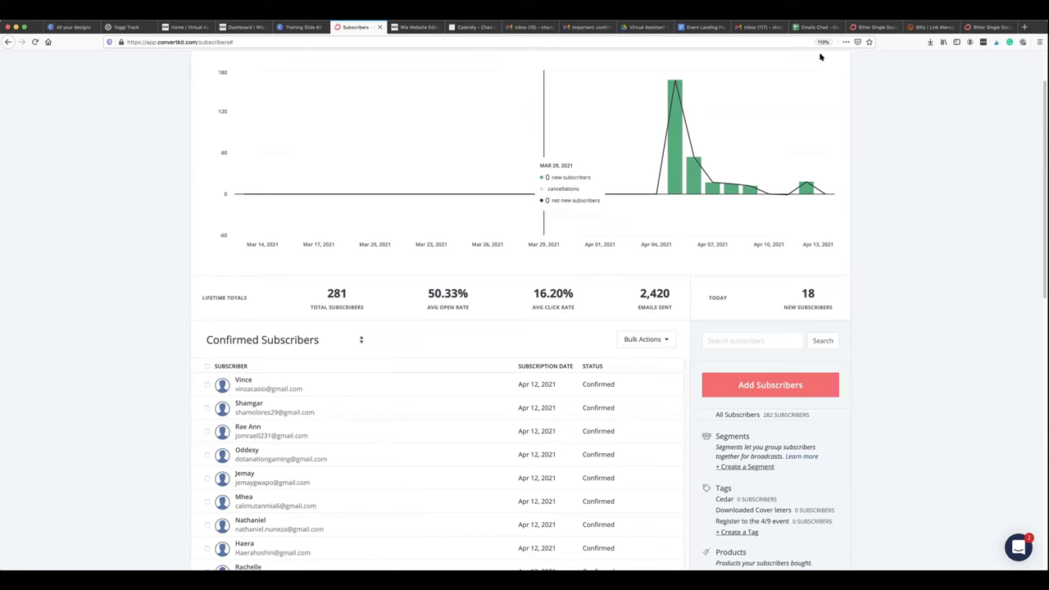
scroll(875, 51, "up", 1)
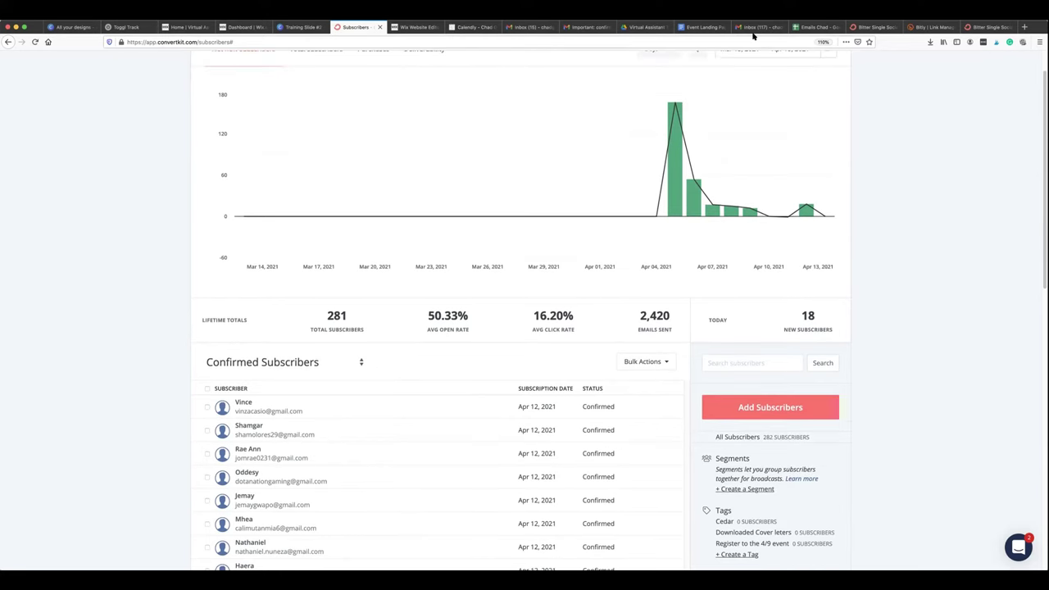
left_click(873, 27)
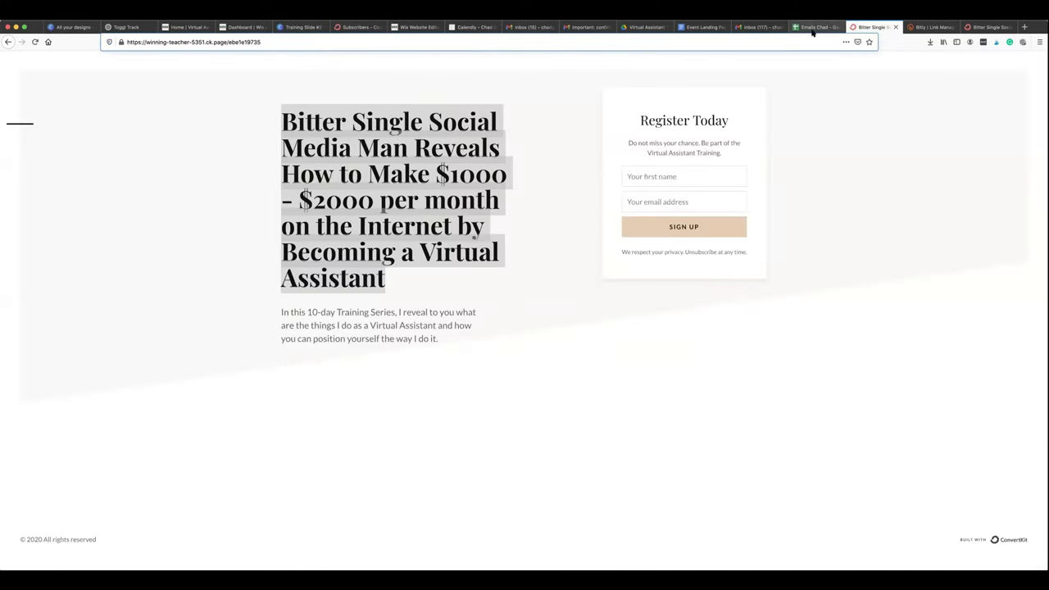
left_click(353, 29)
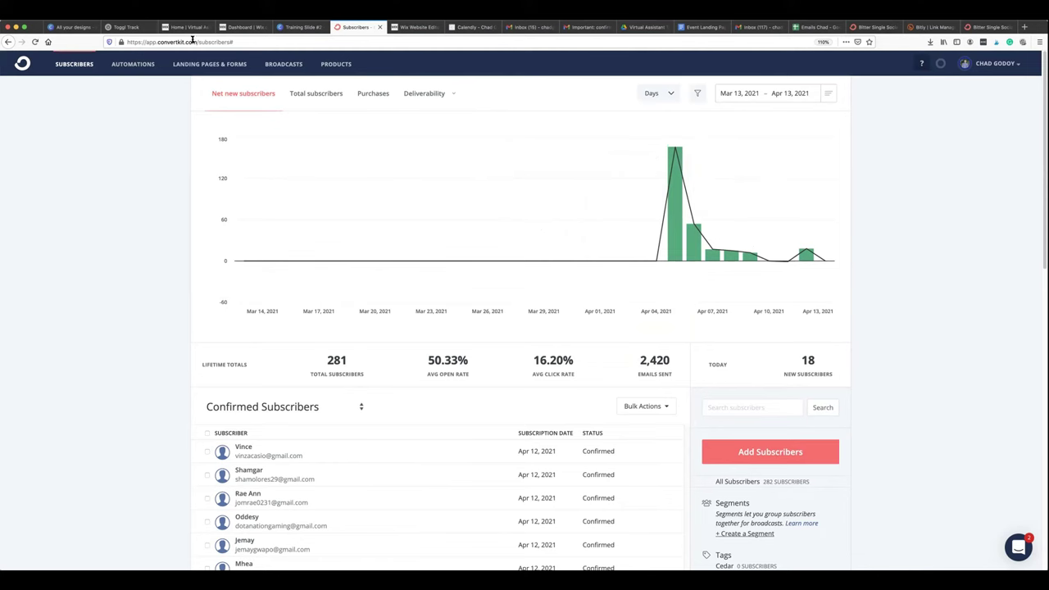
left_click(242, 27)
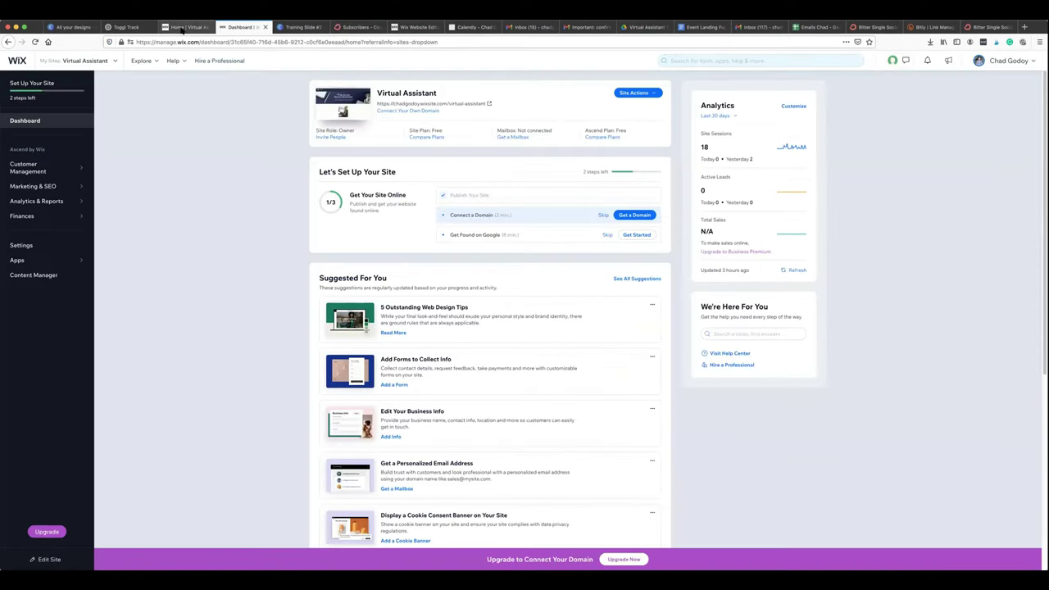
Scroll the published Virtual Assistant site to the Schedule a Discovery Call section.
left_click(182, 29)
scroll(466, 192, "up", 3)
scroll(471, 210, "down", 3)
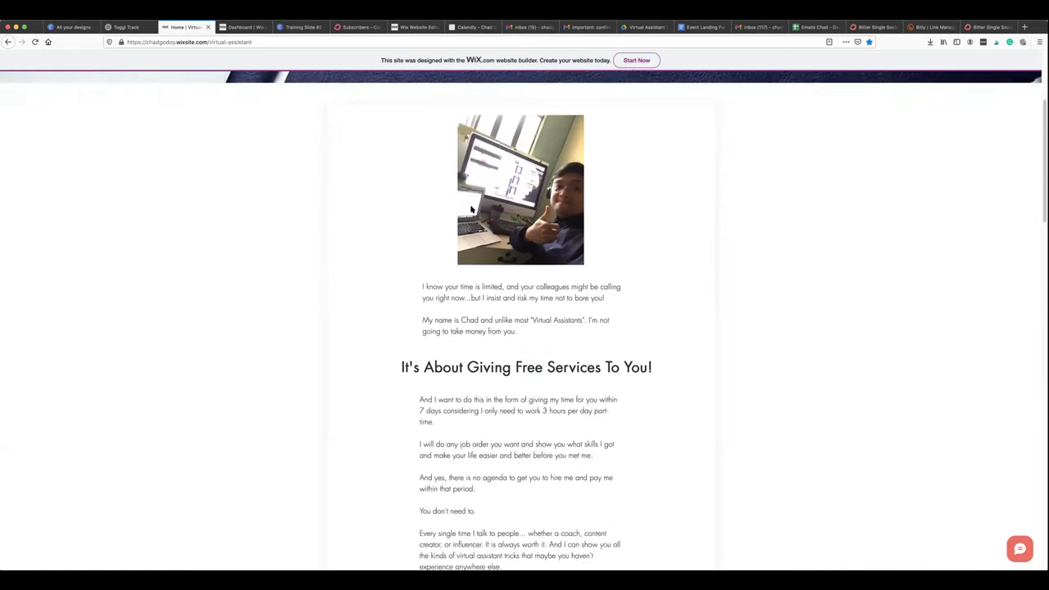
scroll(471, 210, "down", 5)
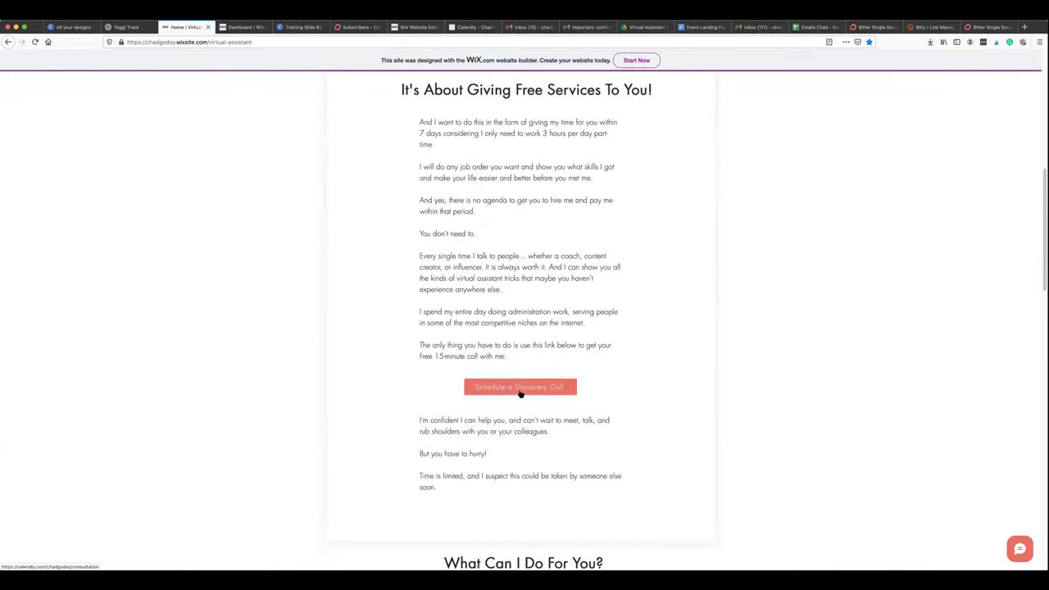
scroll(541, 373, "down", 3)
scroll(481, 391, "up", 1)
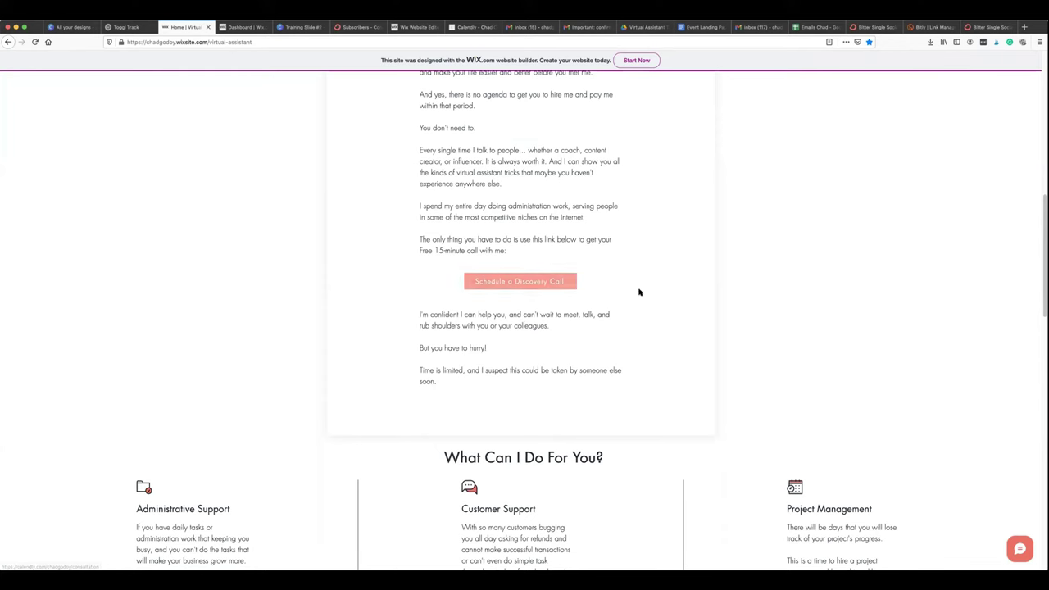
scroll(573, 283, "up", 2)
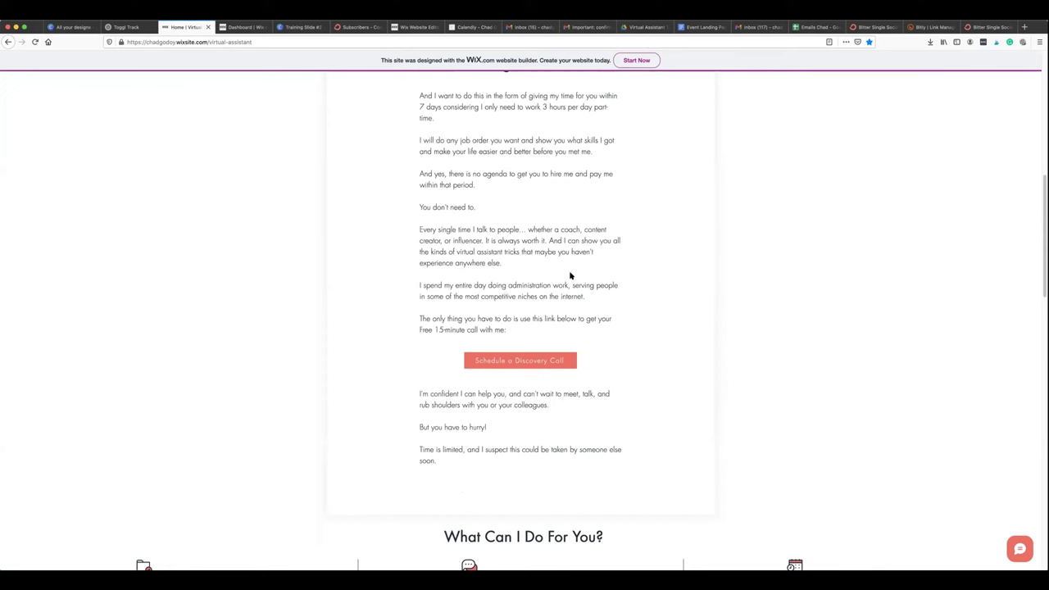
scroll(572, 276, "up", 5)
scroll(571, 271, "up", 2)
scroll(571, 269, "down", 3)
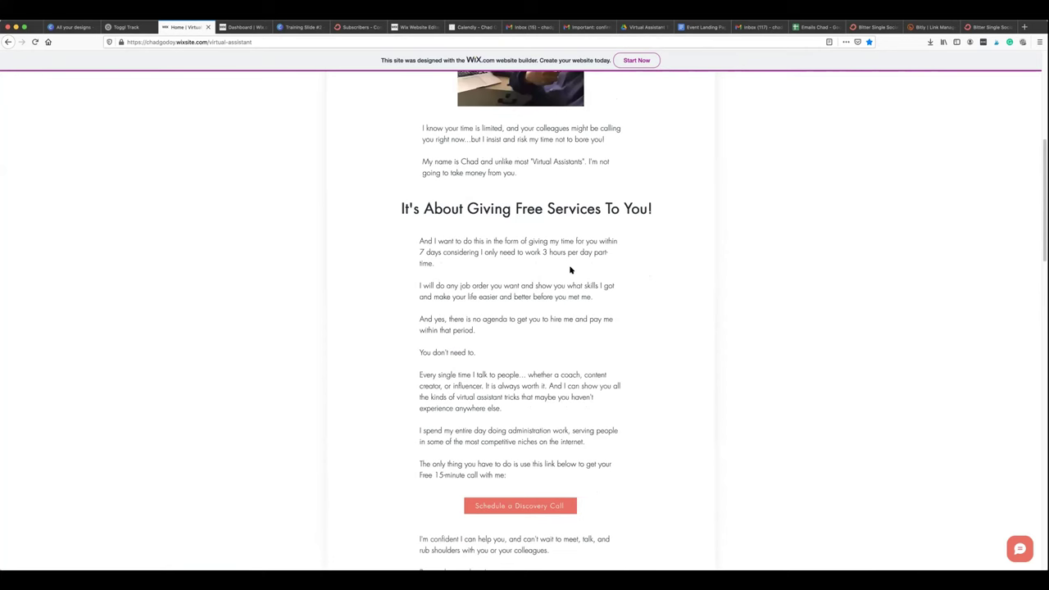
scroll(571, 270, "down", 1)
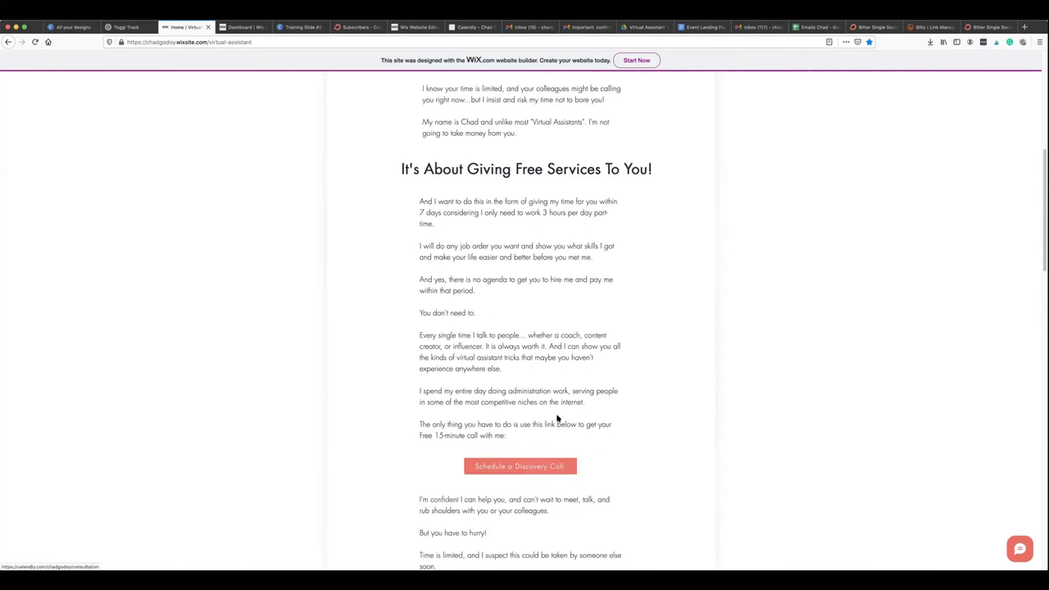
scroll(559, 418, "down", 2)
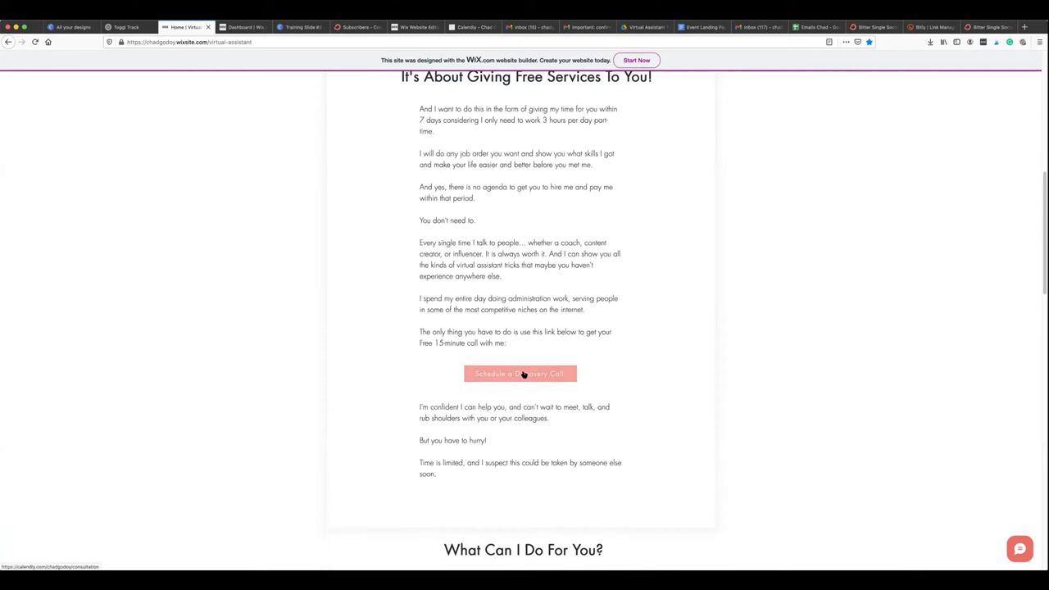
scroll(533, 381, "up", 1)
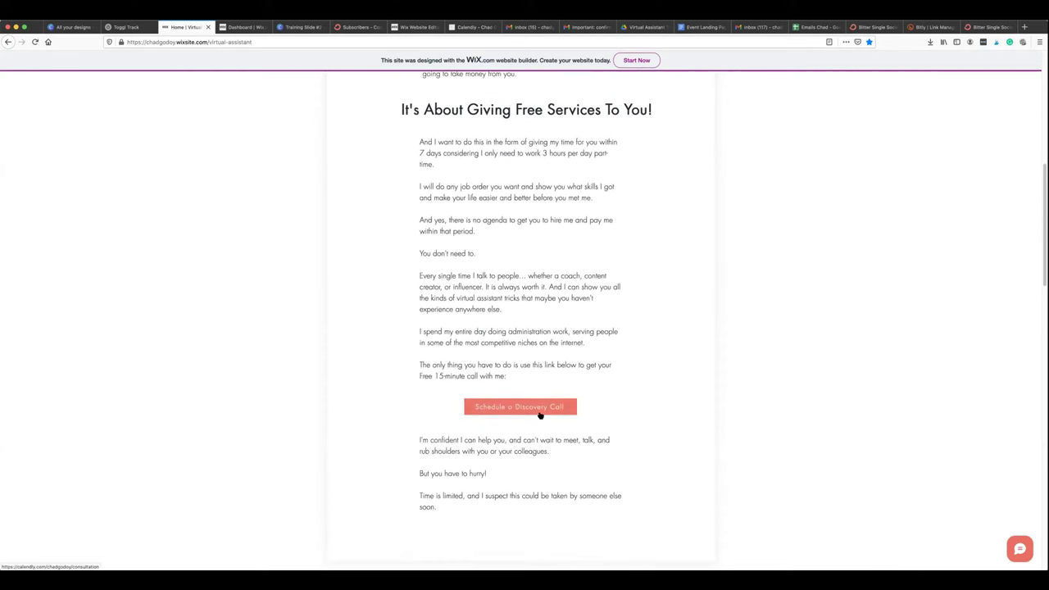
scroll(516, 405, "down", 1)
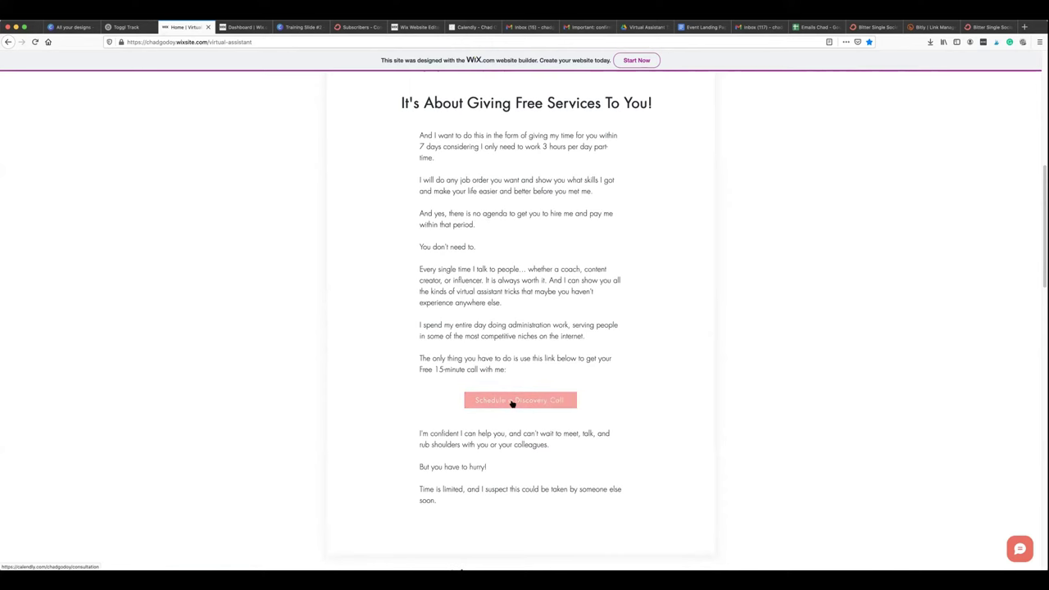
Flip through the ConvertKit, Canva and Wix tabs, then return to the live site's call section.
left_click(875, 30)
left_click(354, 28)
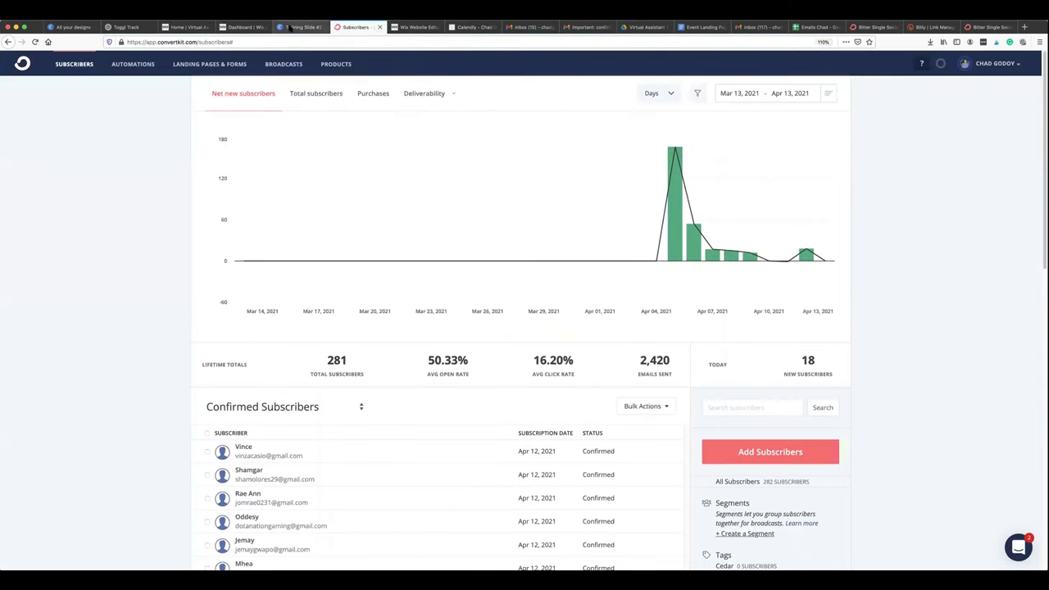
left_click(288, 27)
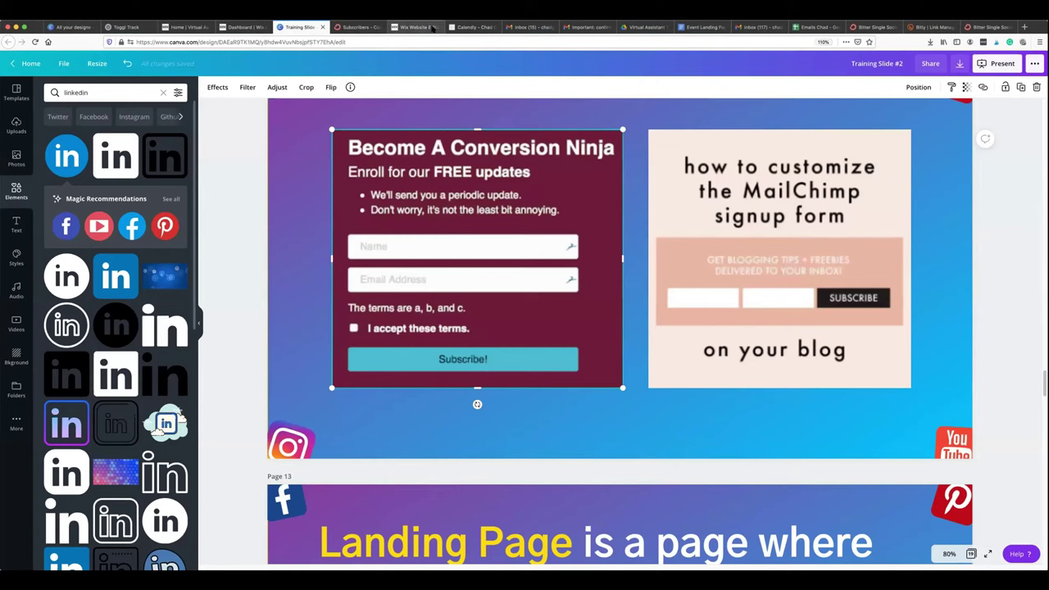
left_click(412, 27)
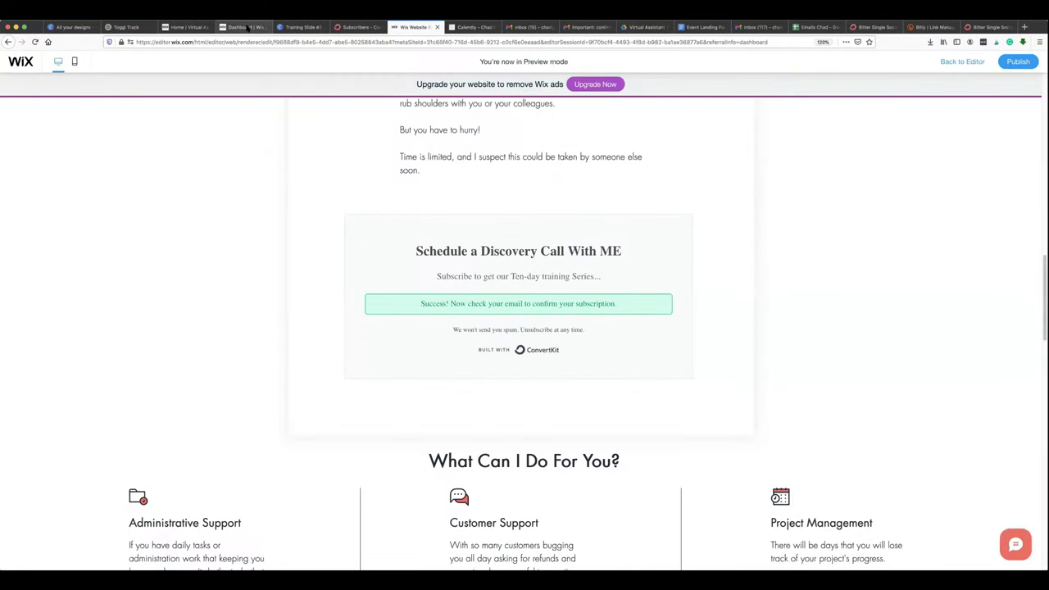
left_click(236, 27)
left_click(188, 27)
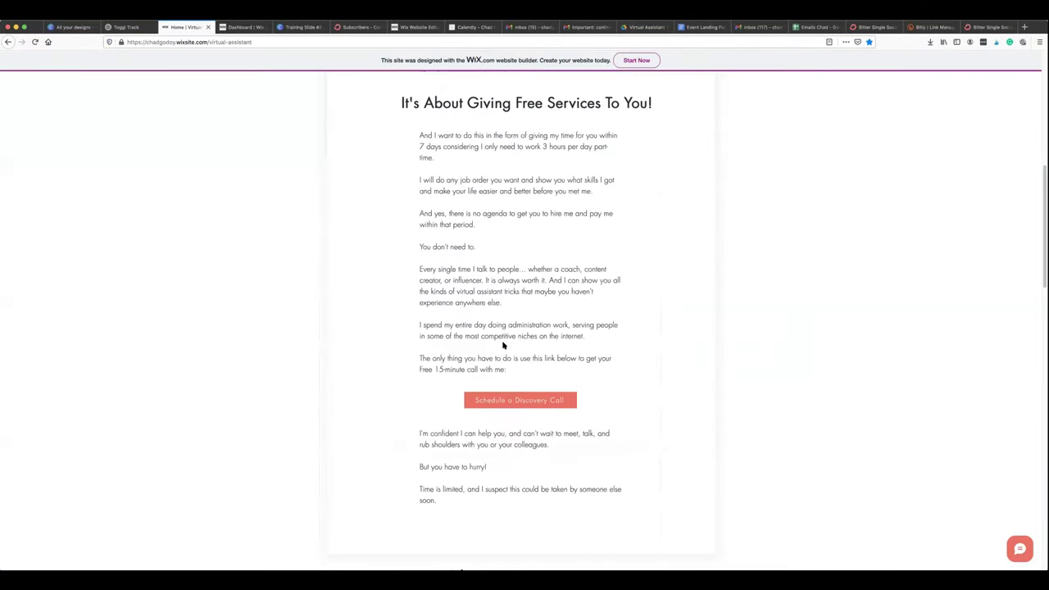
scroll(503, 345, "down", 2)
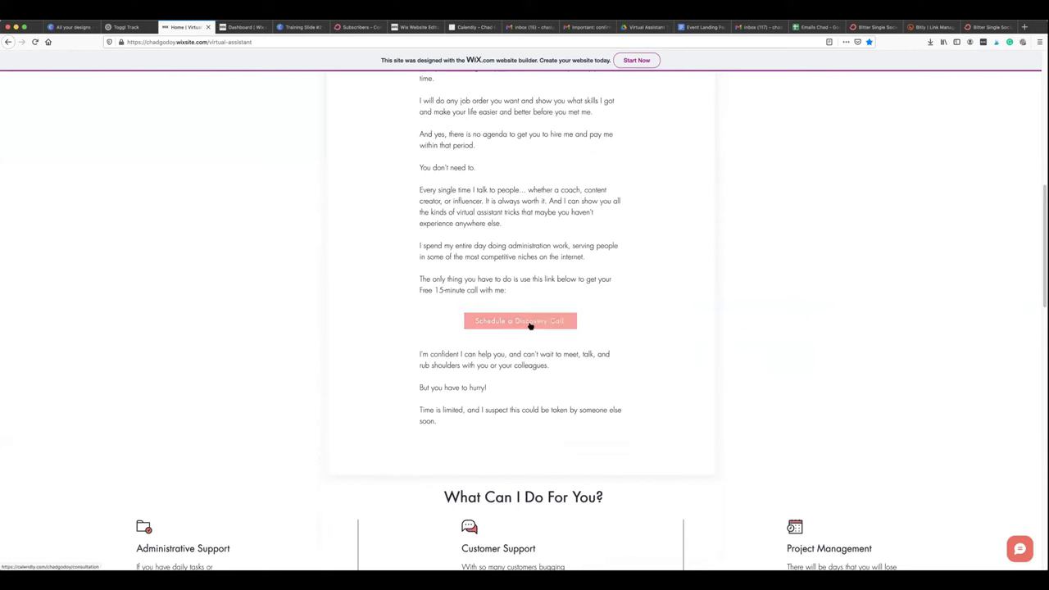
scroll(542, 326, "down", 4)
scroll(542, 327, "up", 5)
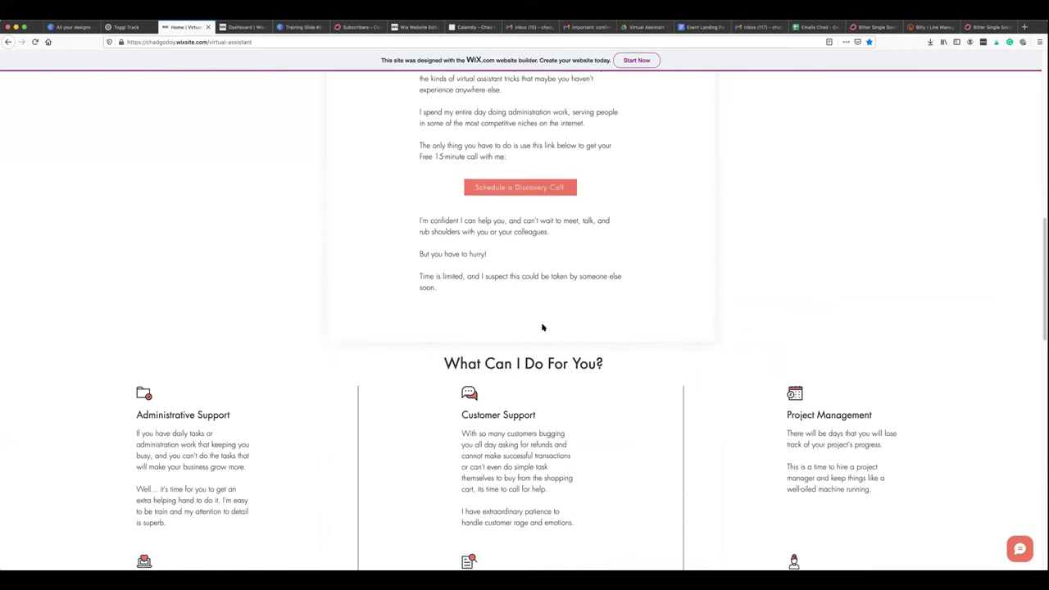
scroll(551, 327, "up", 1)
scroll(1020, 490, "down", 1)
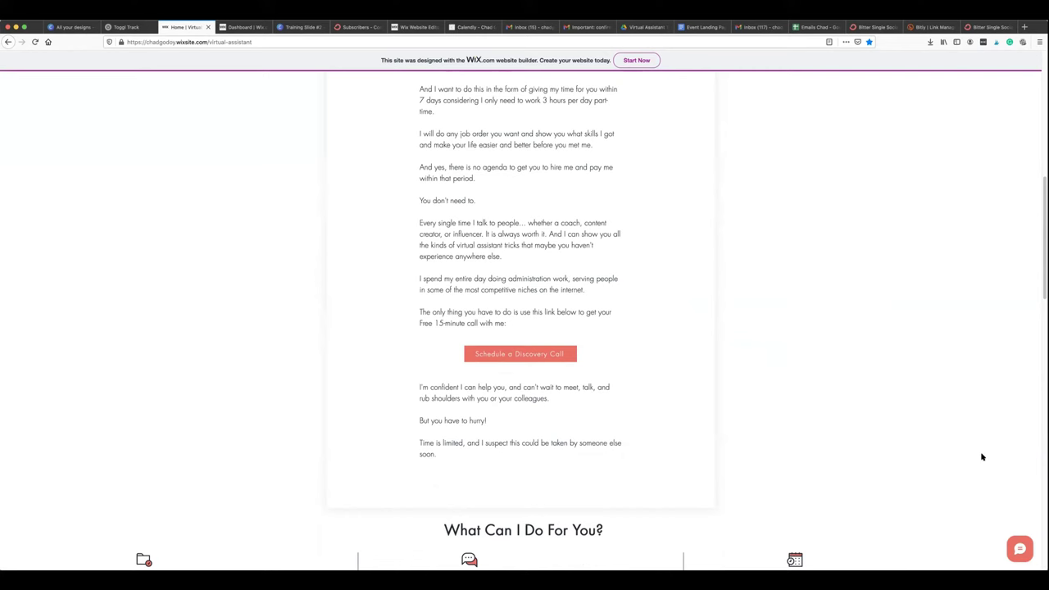
scroll(590, 352, "up", 5)
scroll(614, 385, "up", 4)
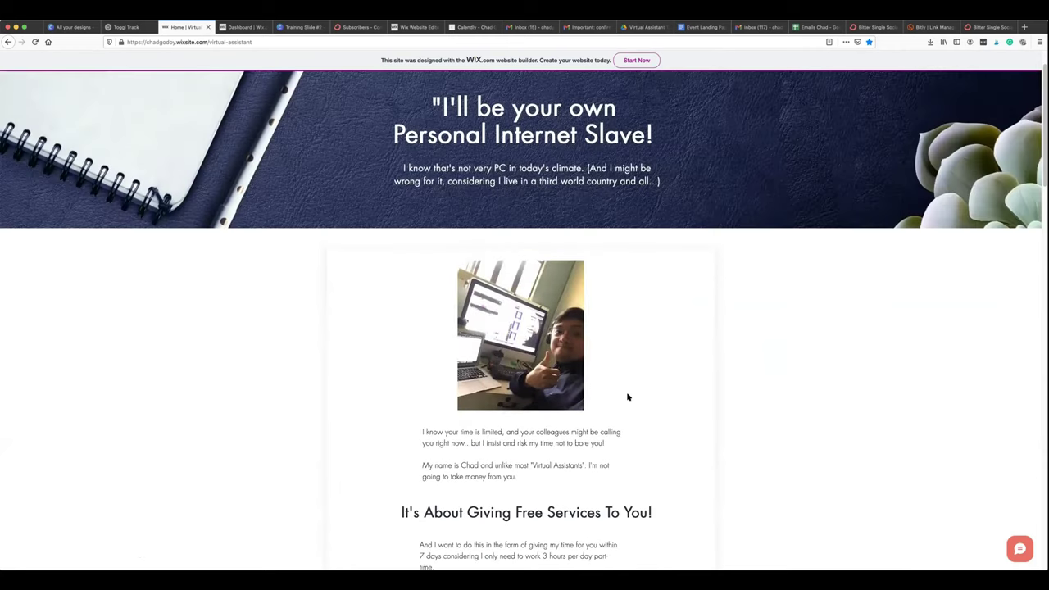
scroll(639, 360, "down", 2)
scroll(628, 365, "down", 4)
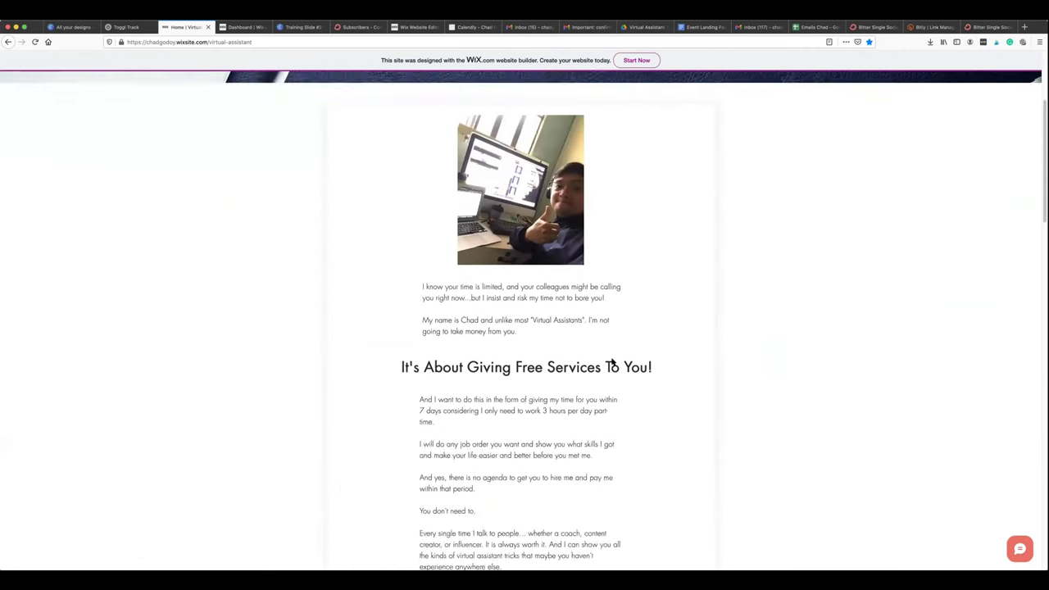
left_click_drag(495, 262, 520, 325)
left_click(516, 335)
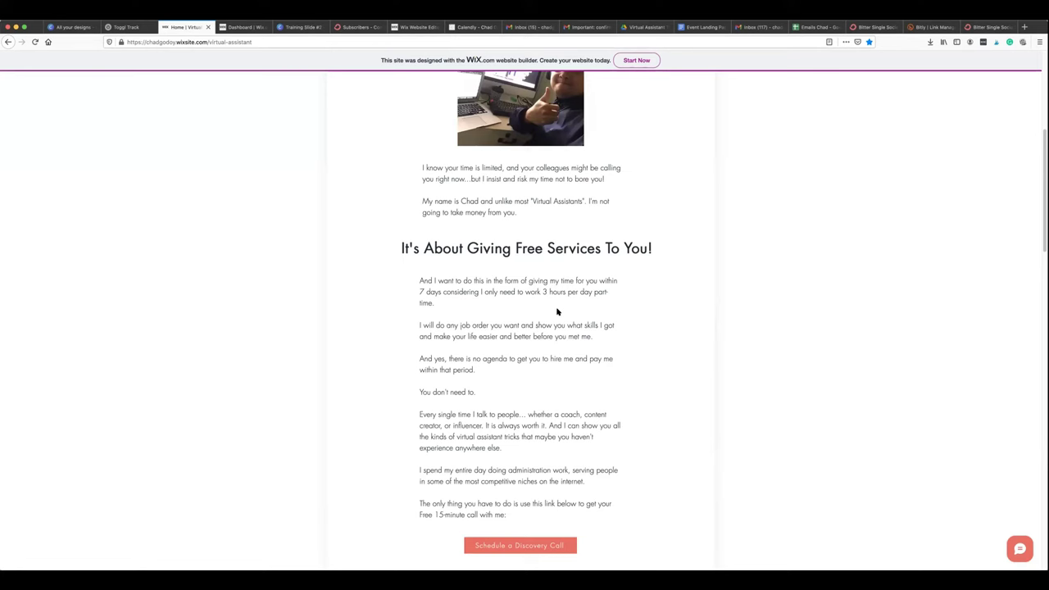
scroll(556, 311, "up", 5)
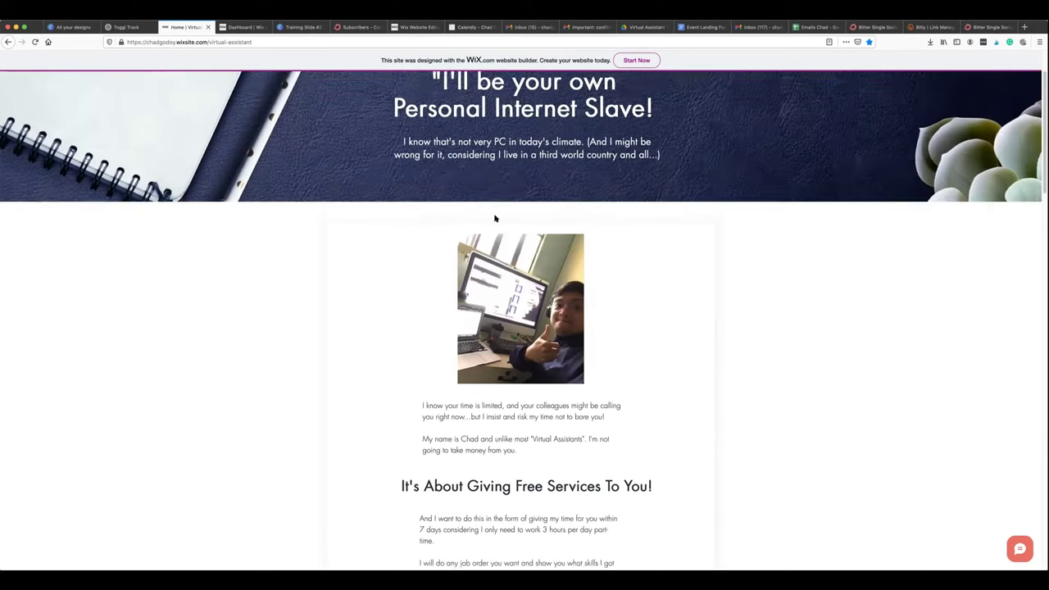
left_click_drag(414, 168, 673, 233)
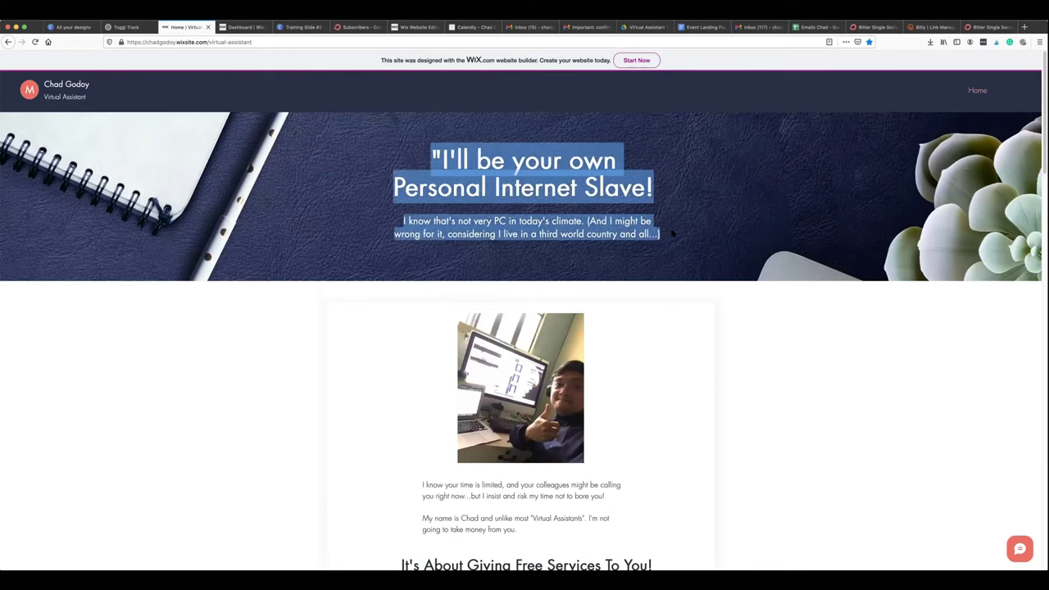
scroll(632, 286, "down", 5)
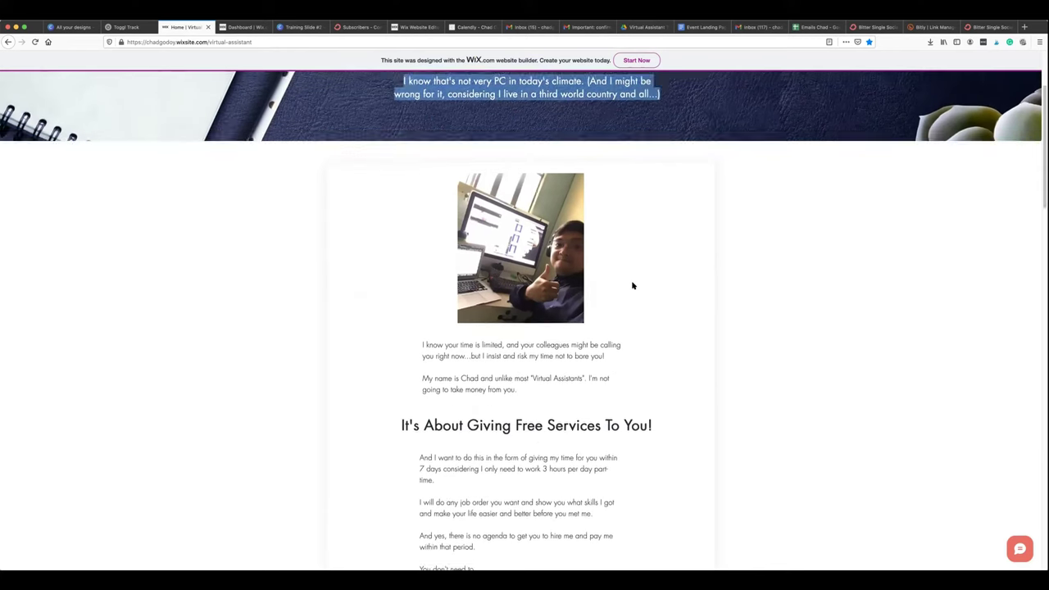
left_click(590, 445, "shift")
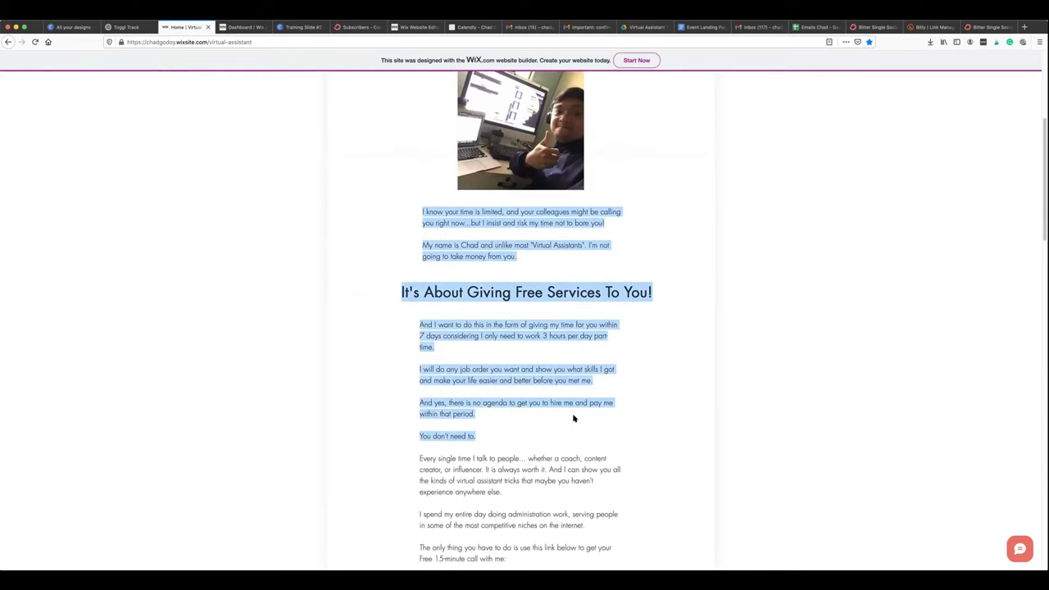
scroll(571, 393, "down", 2)
left_click(561, 348)
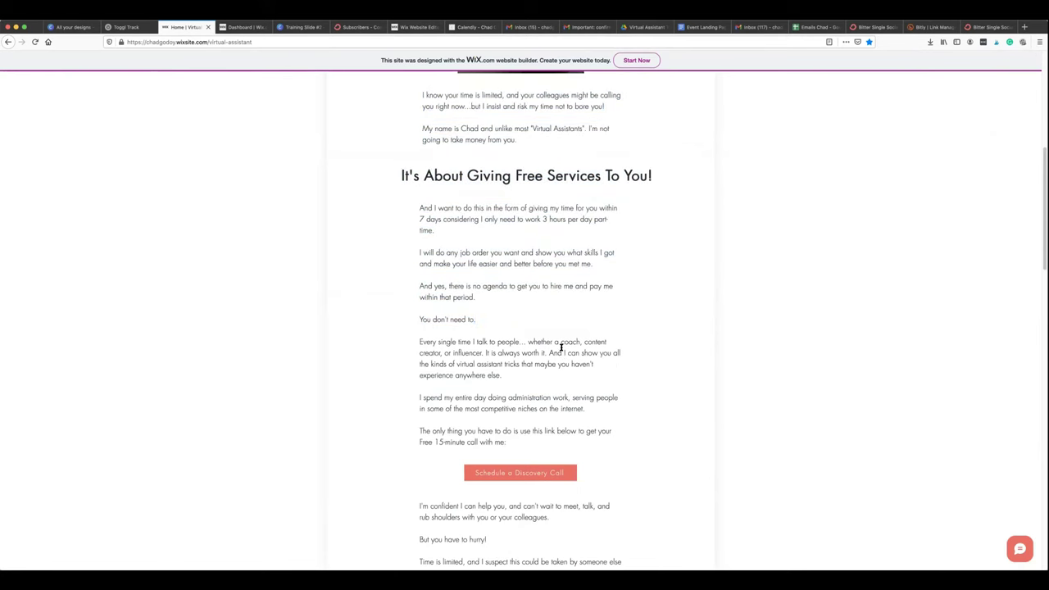
scroll(560, 346, "down", 1)
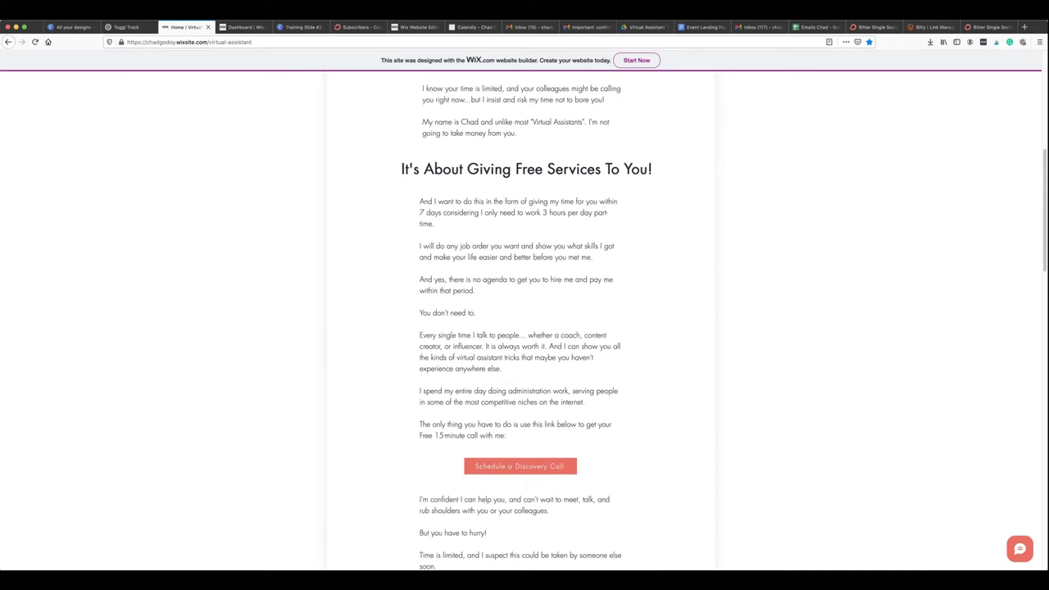
Highlight the live site's header and intro text down to the call invitation.
scroll(623, 222, "up", 3)
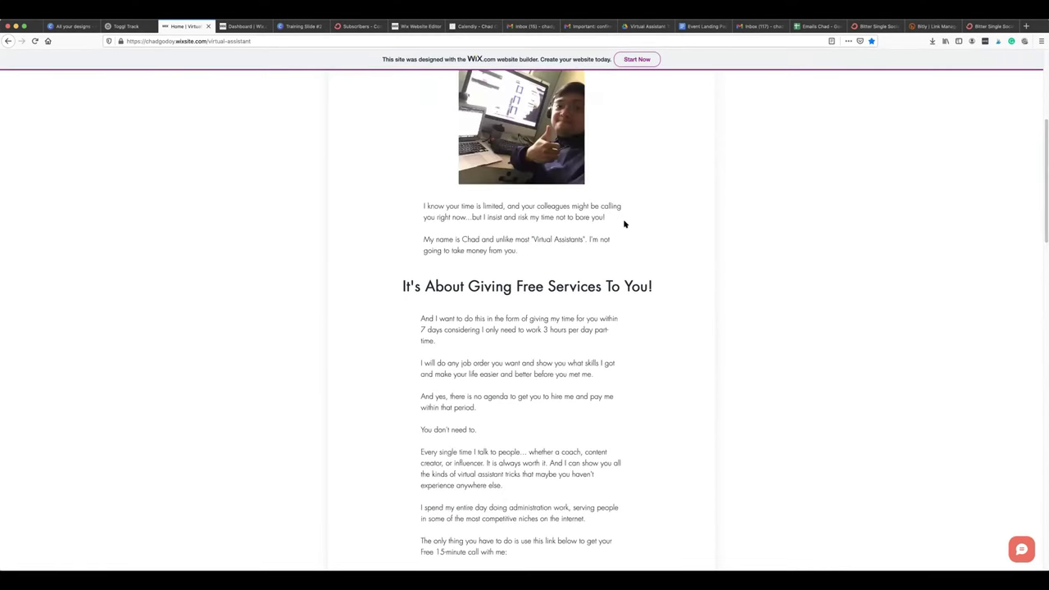
scroll(622, 224, "up", 2)
left_click_drag(386, 114, 701, 215)
left_click(407, 130)
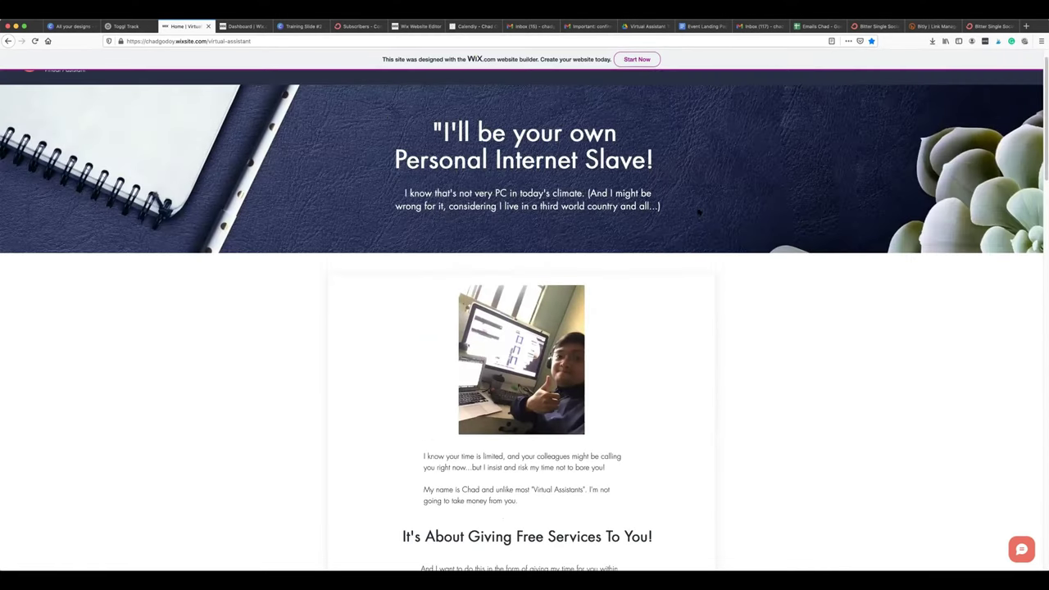
left_click_drag(437, 135, 664, 212)
scroll(416, 281, "down", 2)
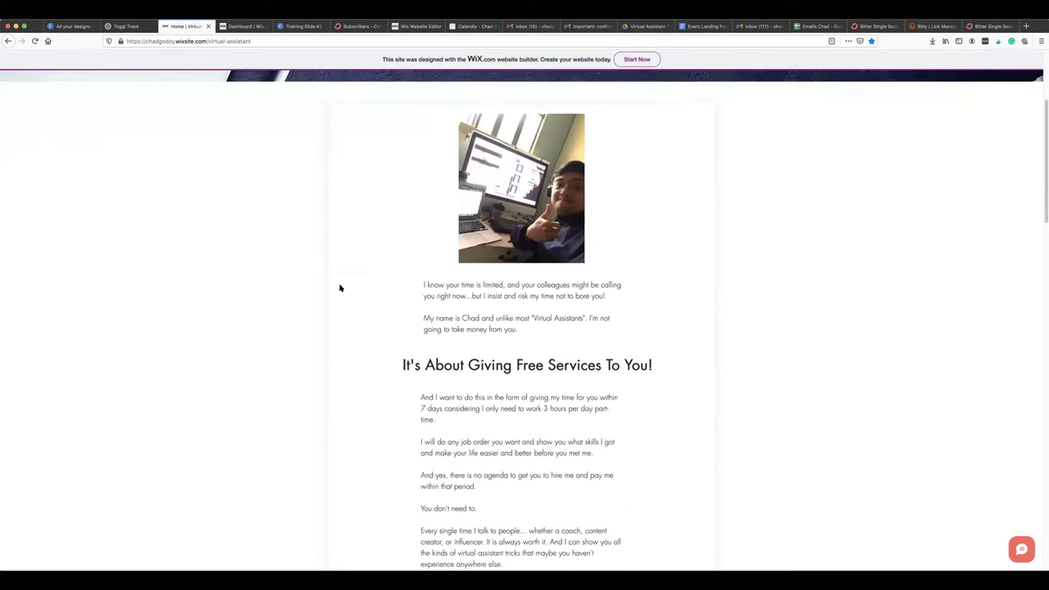
scroll(321, 183, "down", 2)
left_click(550, 474, "shift")
left_click(531, 393)
Highlight the Email Marketing, Content Management and Youtube Management service descriptions.
scroll(497, 351, "down", 3)
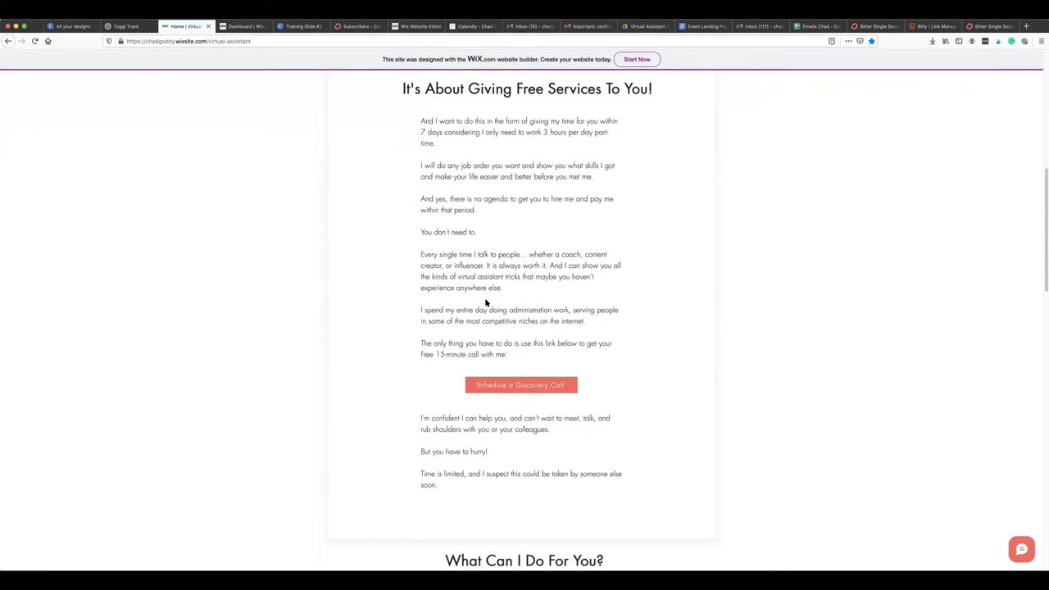
scroll(485, 302, "down", 3)
scroll(565, 353, "down", 7)
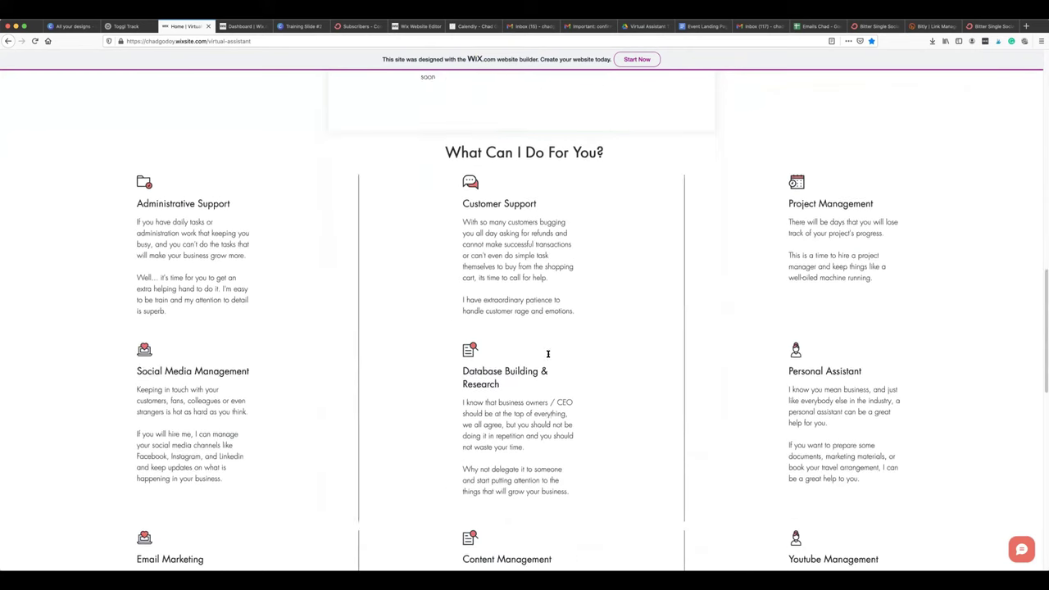
scroll(622, 344, "up", 1)
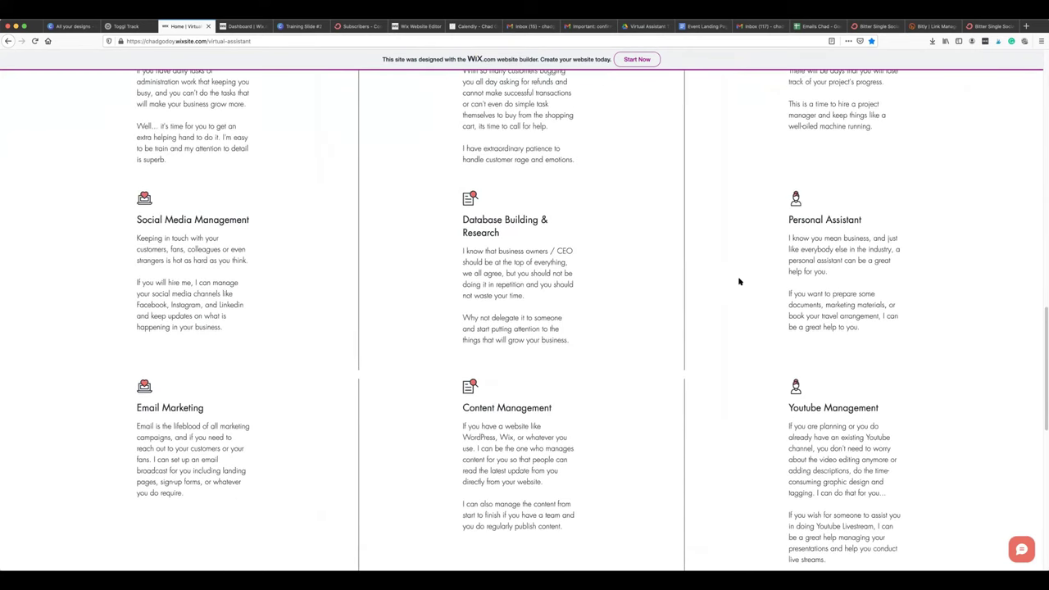
scroll(363, 243, "up", 2)
left_click_drag(372, 171, 134, 405)
scroll(857, 382, "down", 2)
left_click(245, 475)
left_click_drag(263, 492, 180, 431)
left_click(232, 492)
left_click_drag(232, 492, 136, 395)
left_click_drag(461, 401, 534, 492)
left_click(534, 492)
left_click_drag(779, 401, 868, 568)
left_click(574, 230)
Highlight the Customer Support and Social Media Management sections of the services grid.
scroll(574, 229, "up", 3)
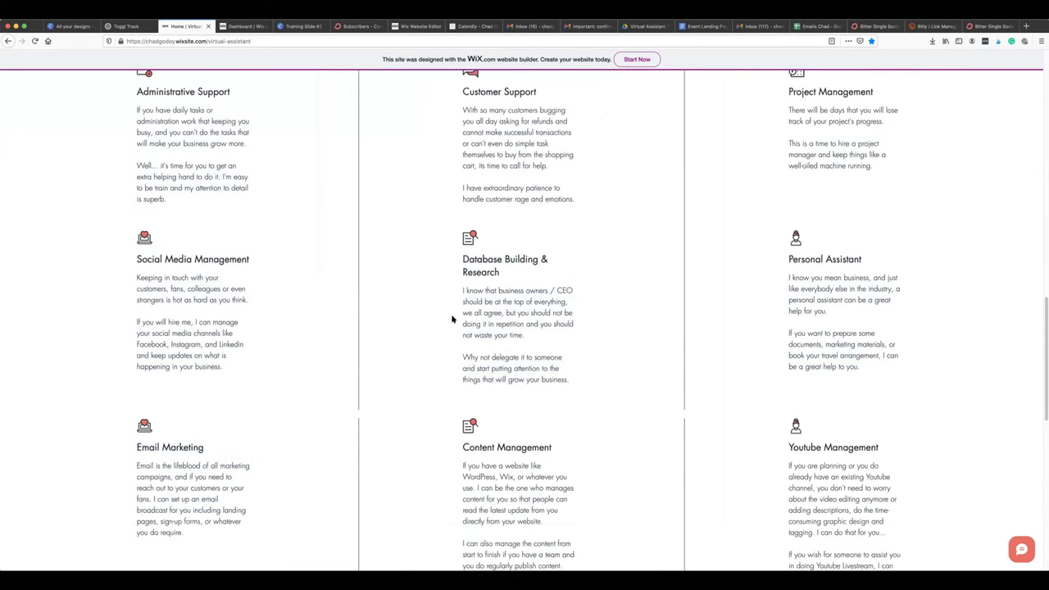
scroll(571, 287, "up", 2)
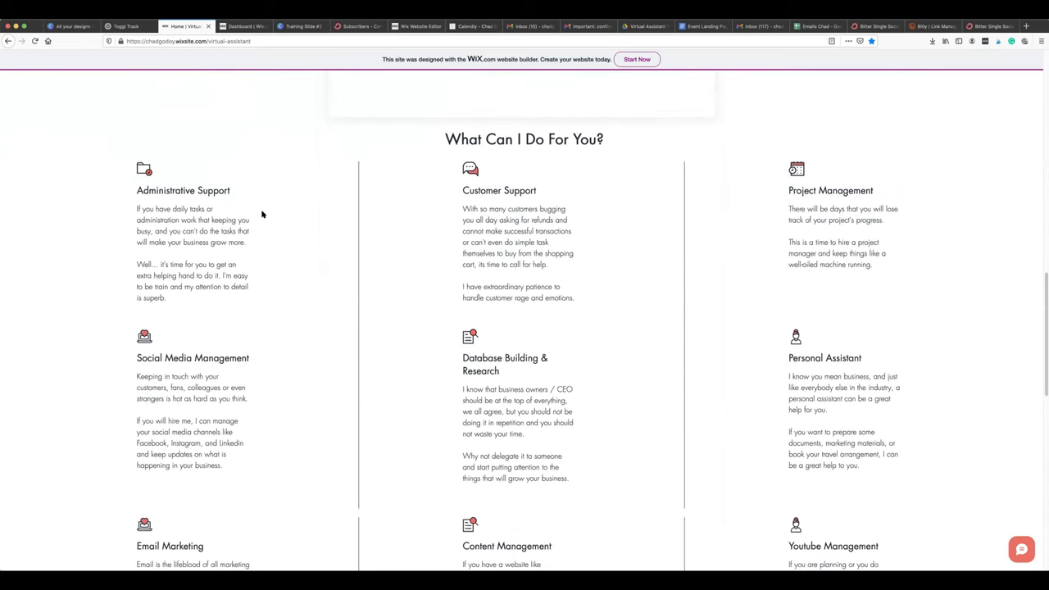
left_click_drag(459, 187, 574, 302)
left_click(574, 302)
left_click_drag(461, 186, 569, 241)
left_click(466, 206)
left_click_drag(459, 187, 576, 298)
left_click_drag(233, 465, 136, 359)
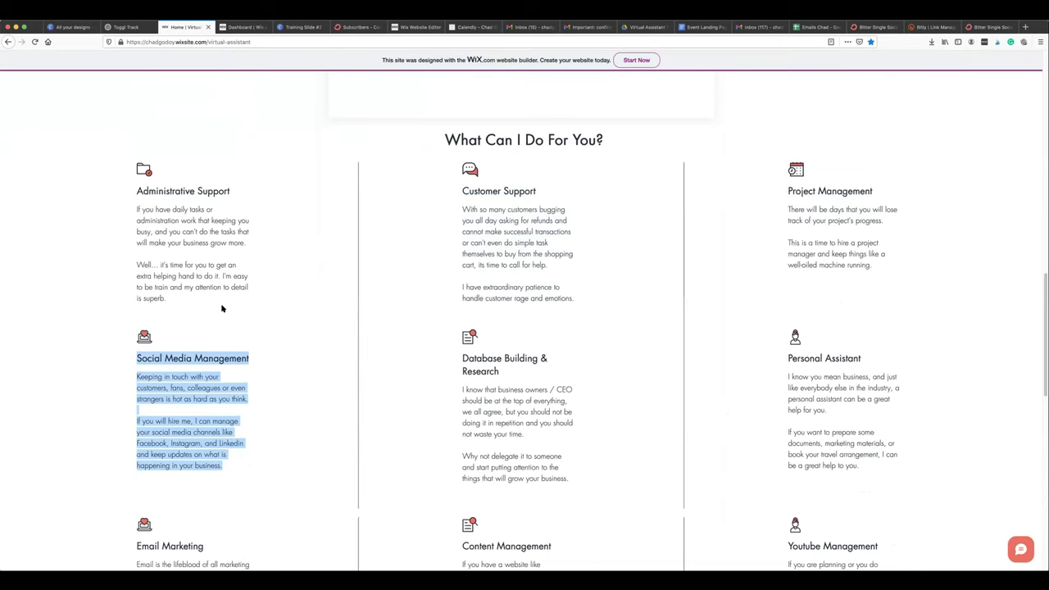
Switch to Canva's All your designs list showing Training Slide #2, Day 4 and Day - 1.
scroll(222, 308, "down", 3)
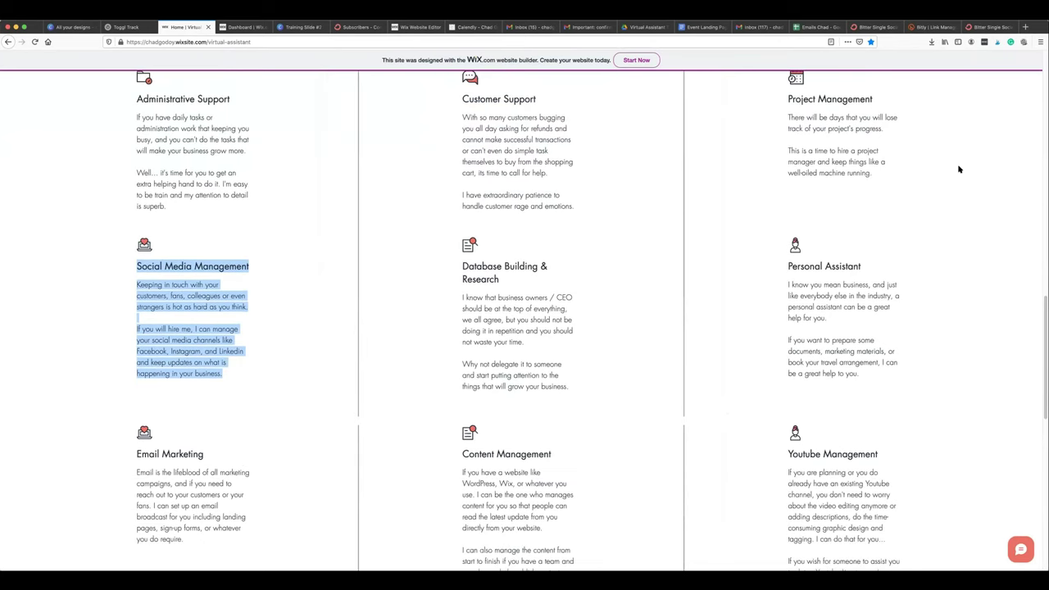
scroll(536, 246, "up", 1)
scroll(539, 245, "up", 1)
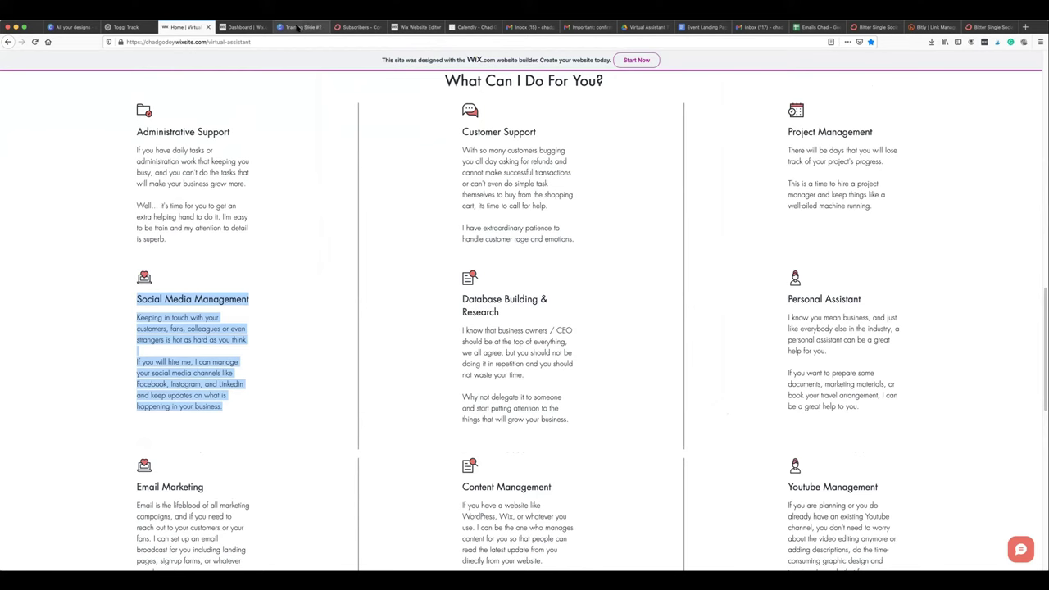
left_click(72, 27)
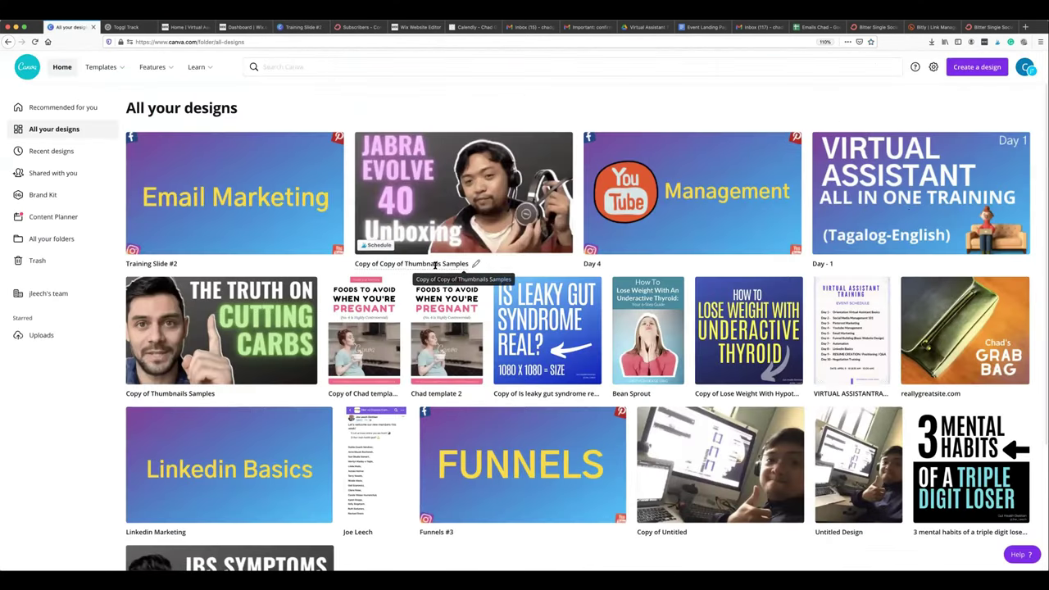
Open the Virtual Assistant Training schedule design, then review the Wix site preview.
left_click(846, 336)
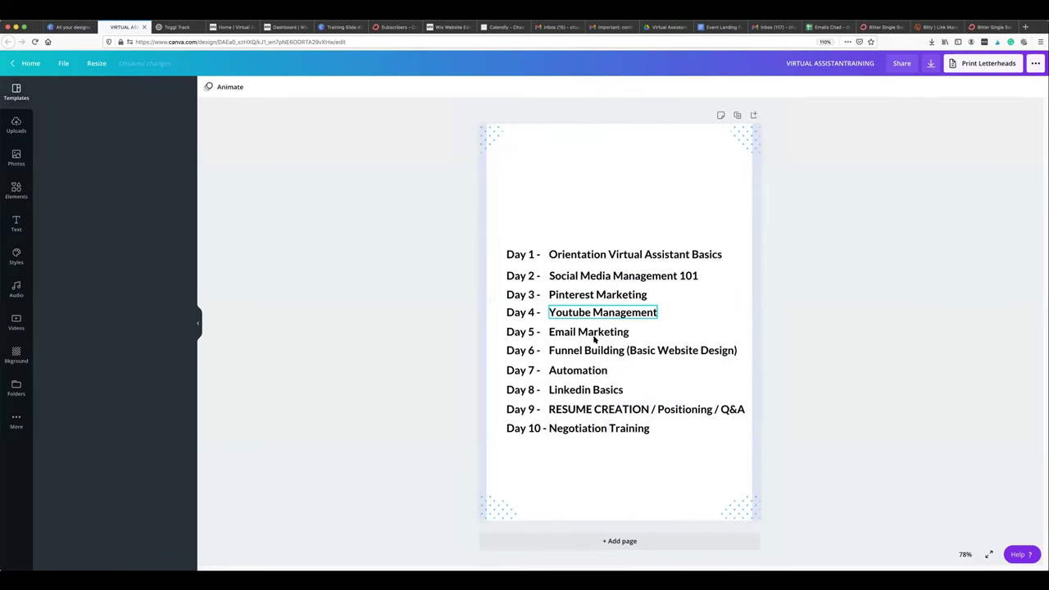
left_click(571, 357)
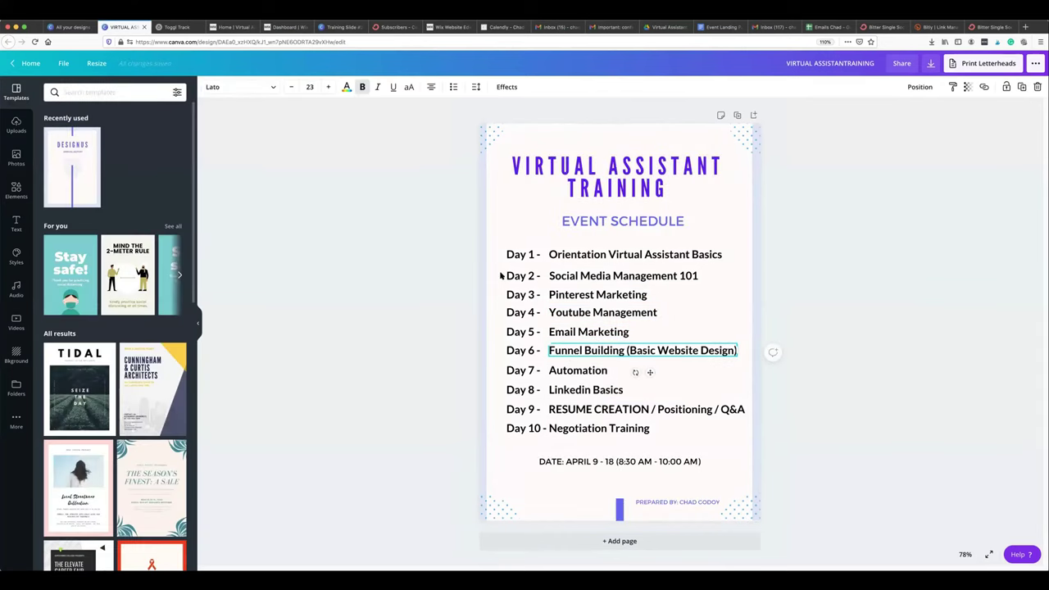
left_click(450, 27)
scroll(492, 201, "up", 6)
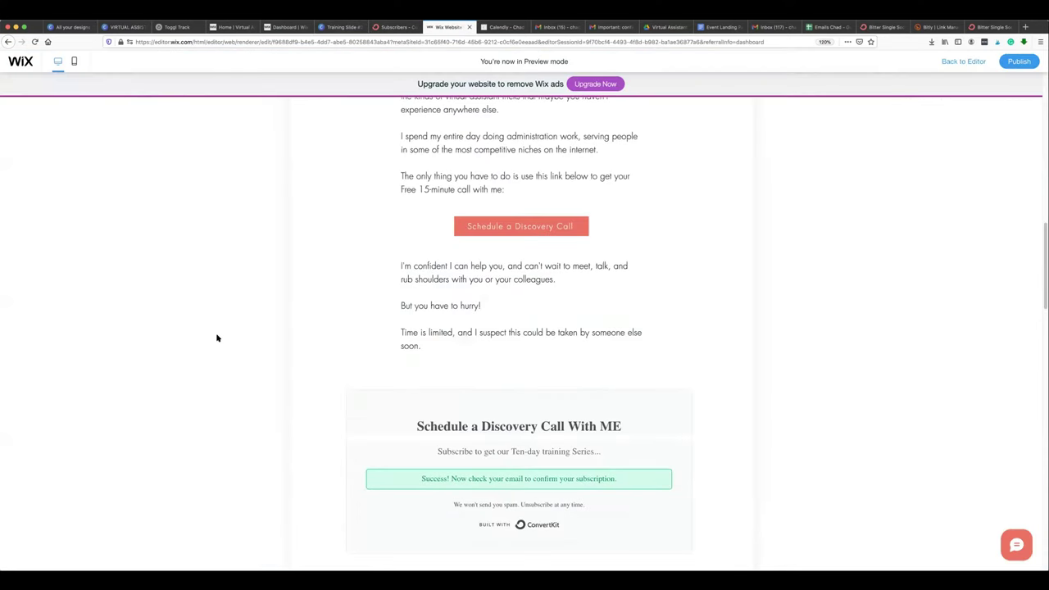
scroll(611, 230, "up", 5)
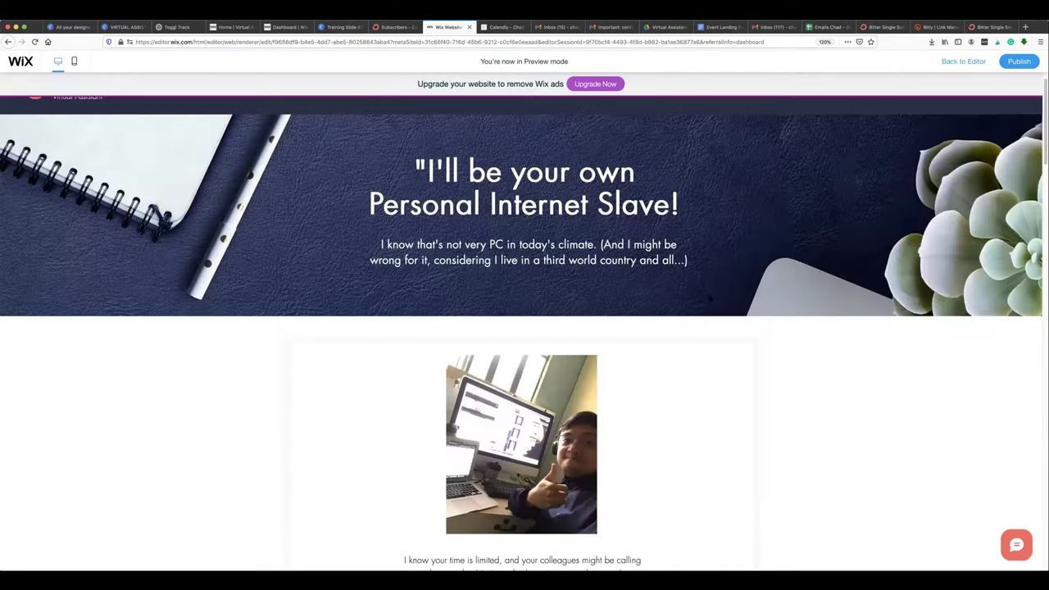
scroll(620, 251, "down", 10)
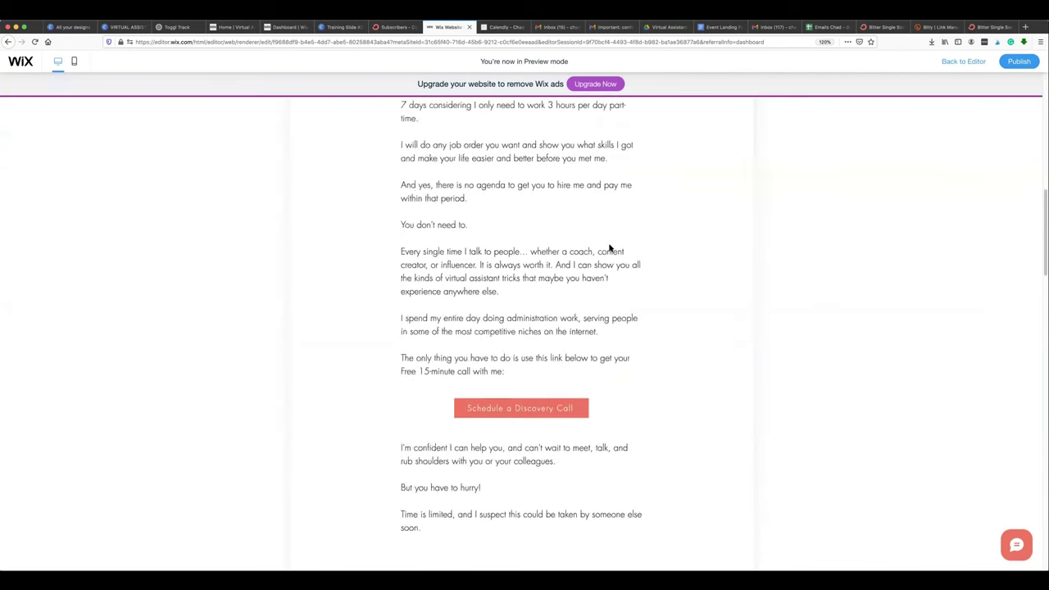
scroll(604, 241, "down", 15)
scroll(606, 237, "up", 6)
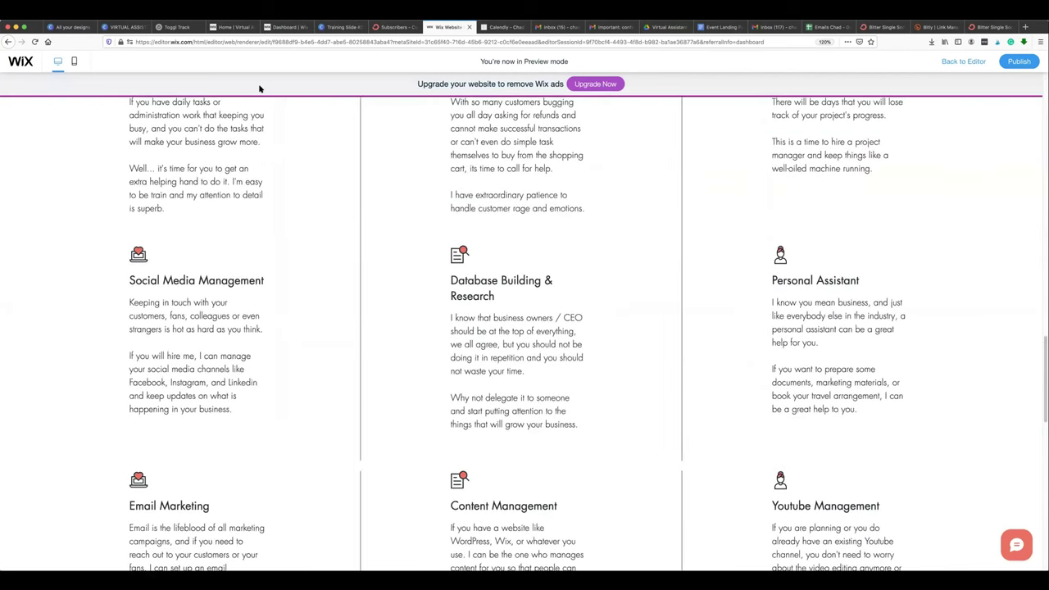
Check the published Wix site, then return to the schedule's Day 7 Automation line.
left_click(221, 29)
left_click(124, 28)
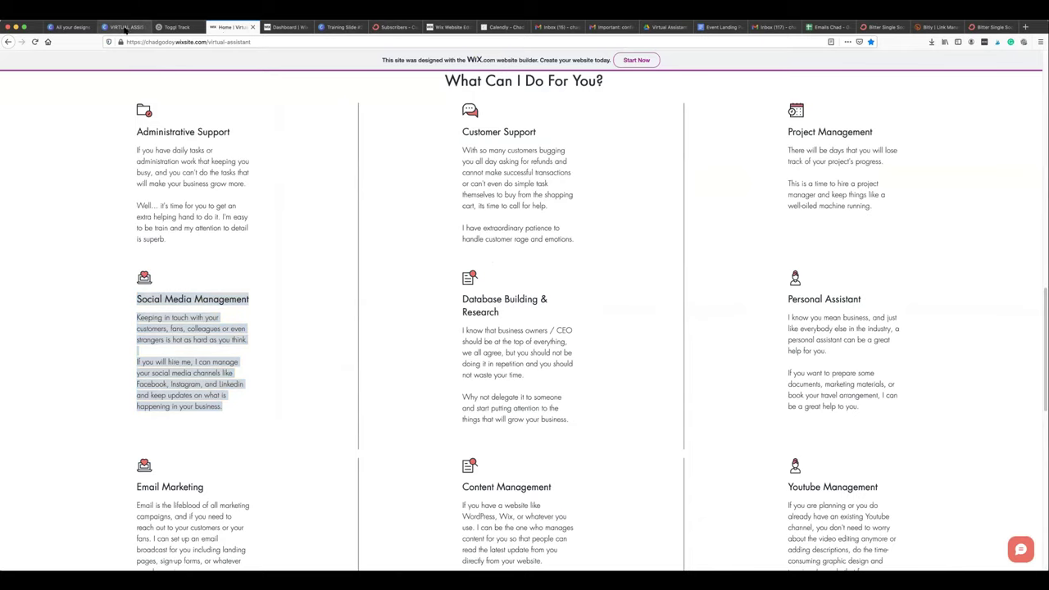
left_click(593, 373)
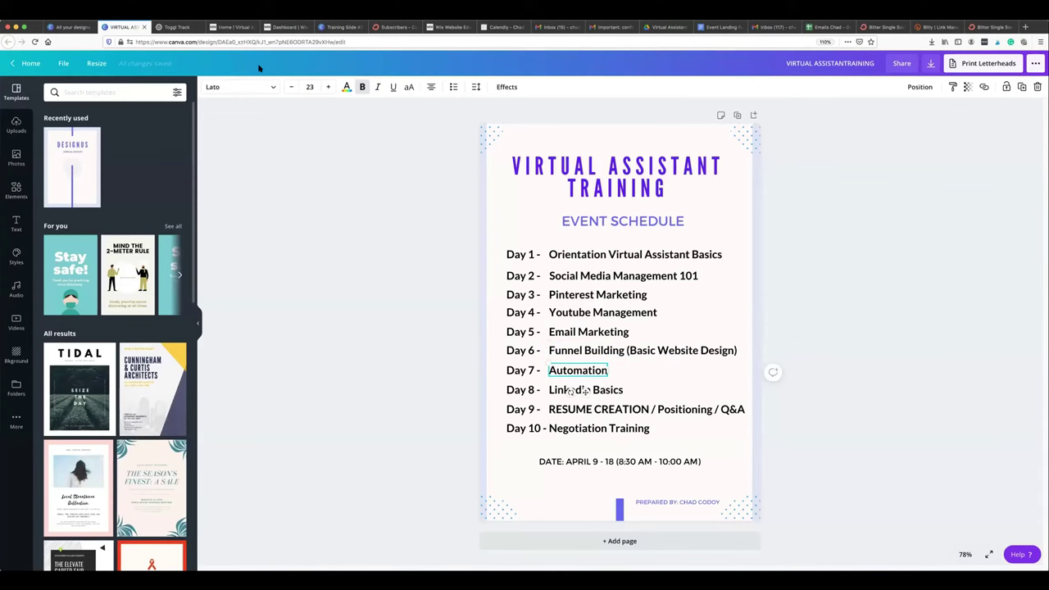
Review ConvertKit's subscriber chart, 281 total and 18 new today, and the Confirmed Subscribers list.
left_click(392, 27)
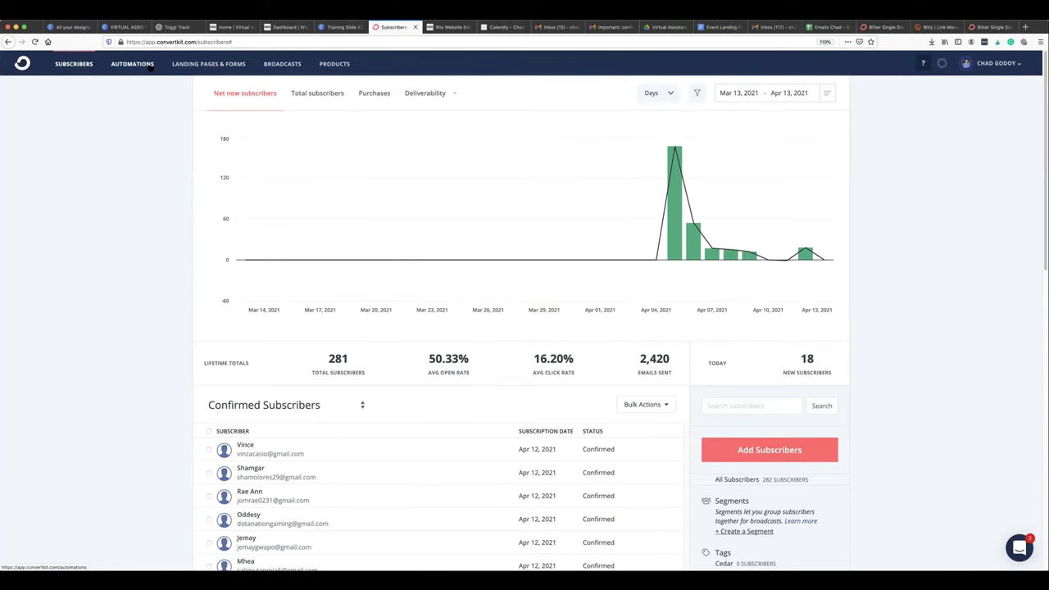
scroll(170, 132, "down", 1)
scroll(163, 119, "up", 1)
left_click(231, 29)
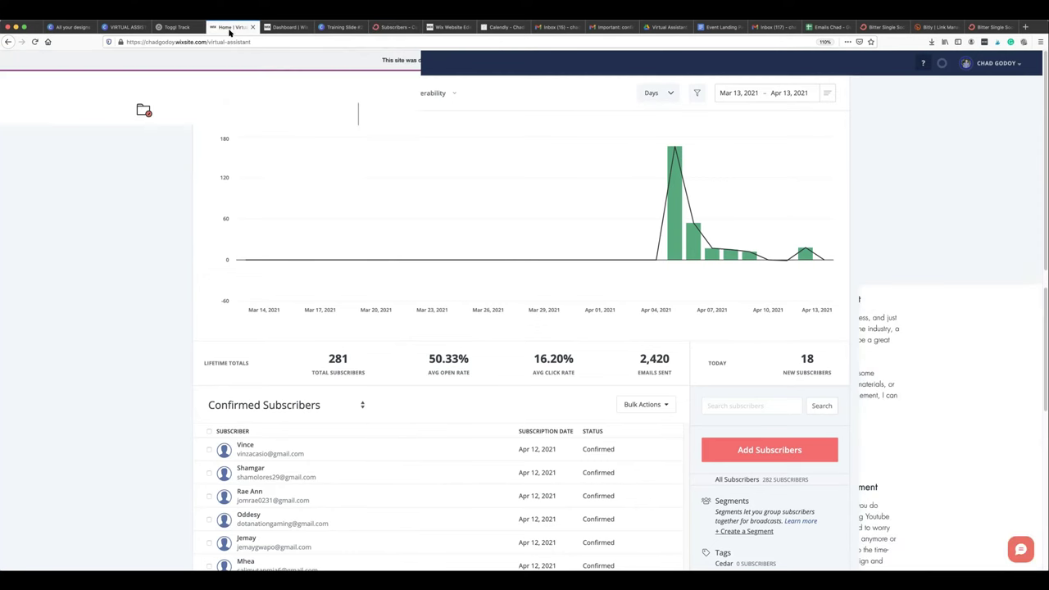
scroll(458, 432, "up", 10)
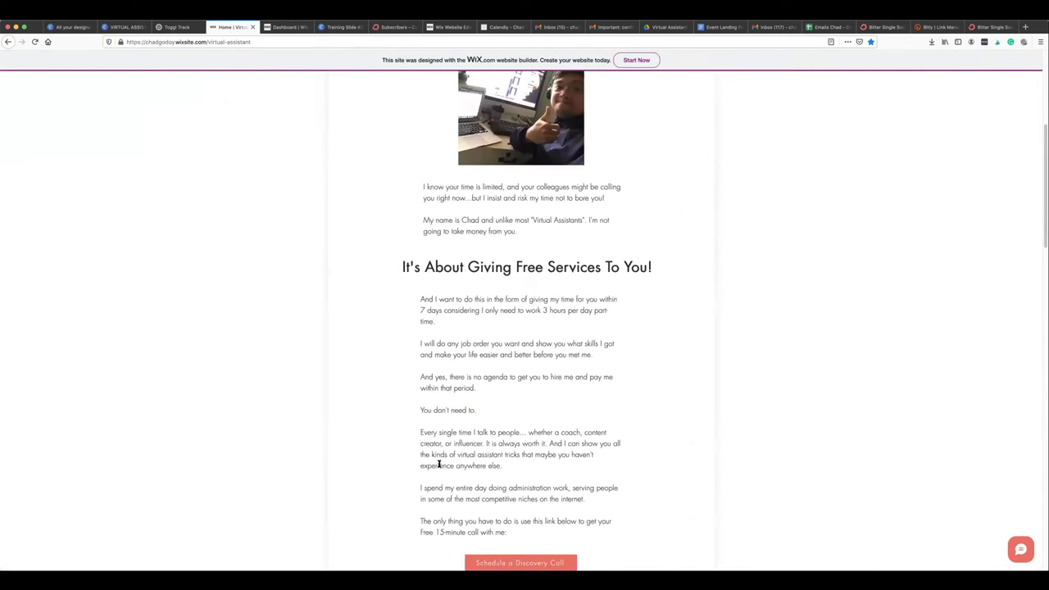
scroll(439, 463, "up", 4)
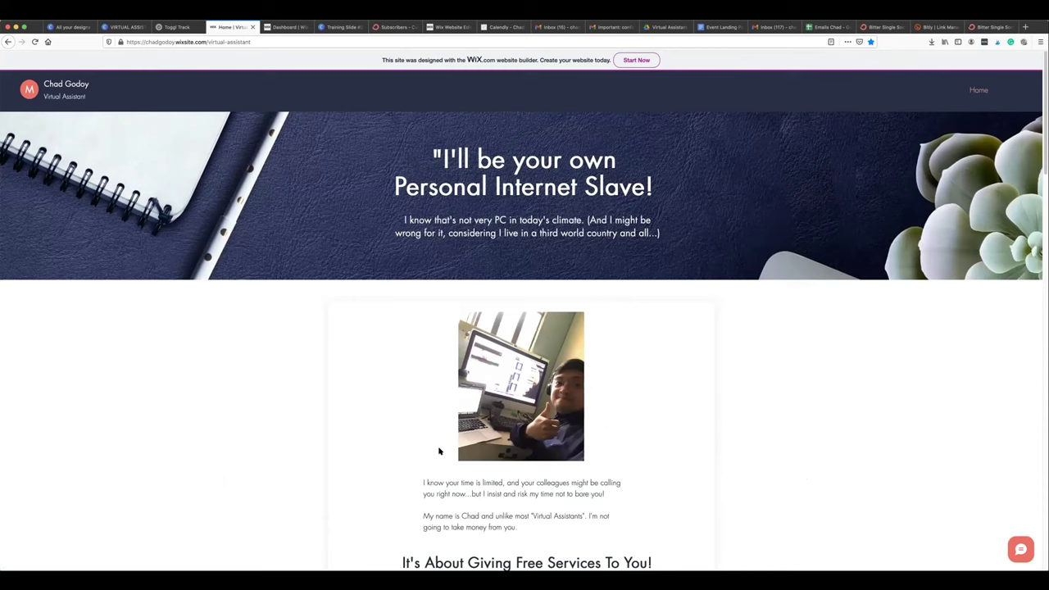
mouse_move(415, 150)
left_mouse_down()
mouse_move(667, 205)
mouse_move(398, 215)
mouse_move(396, 153)
left_mouse_up()
left_click(674, 235)
left_click(396, 153)
scroll(410, 155, "down", 1)
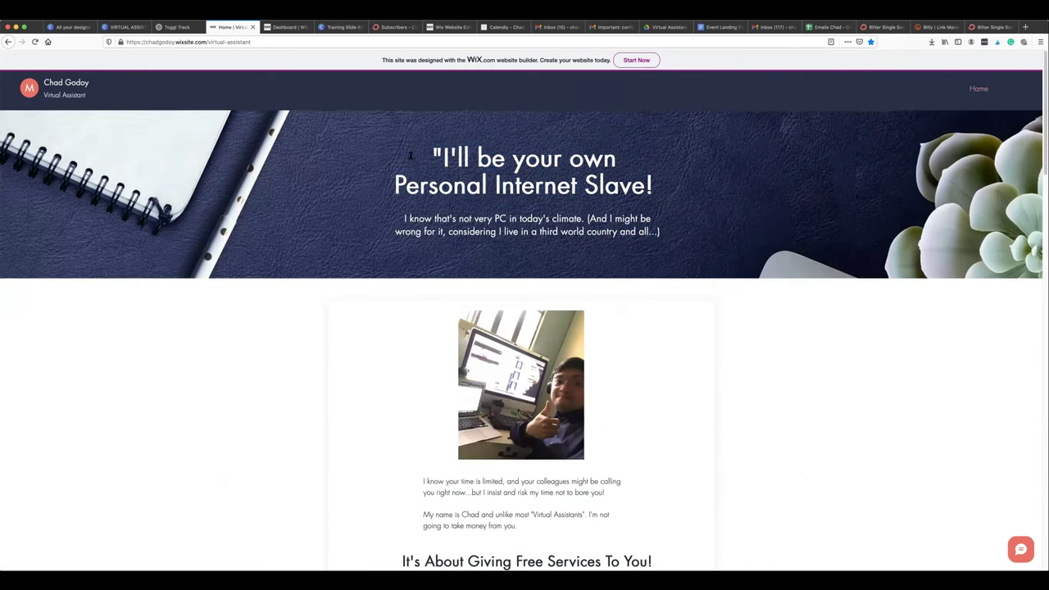
scroll(405, 300, "down", 3)
left_click_drag(405, 300, 595, 463)
scroll(602, 501, "down", 1)
scroll(595, 464, "down", 3)
scroll(447, 288, "up", 3)
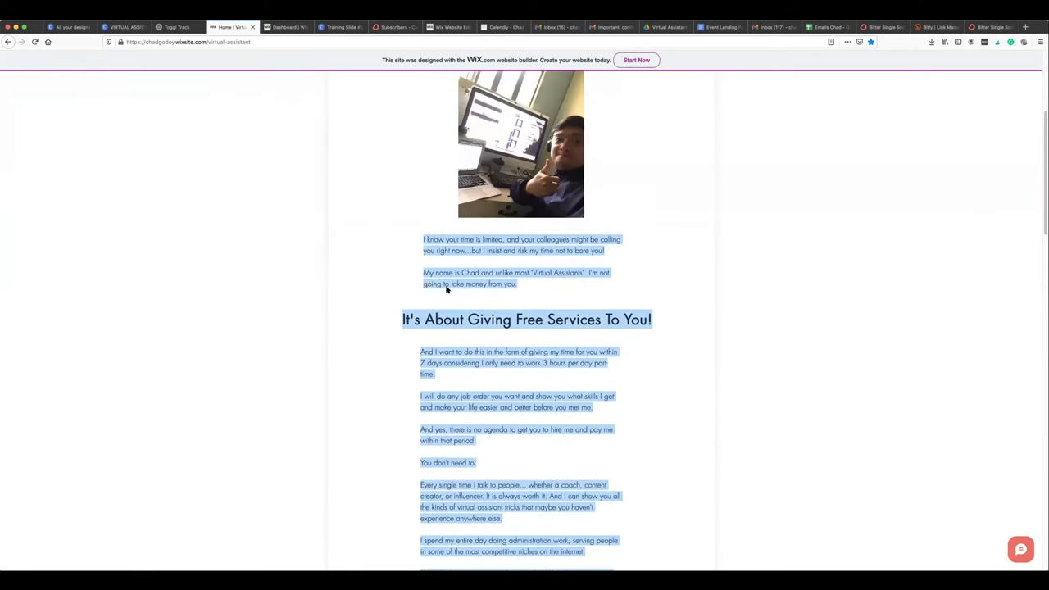
left_click(447, 288)
left_click_drag(423, 239, 537, 385)
scroll(537, 385, "up", 1)
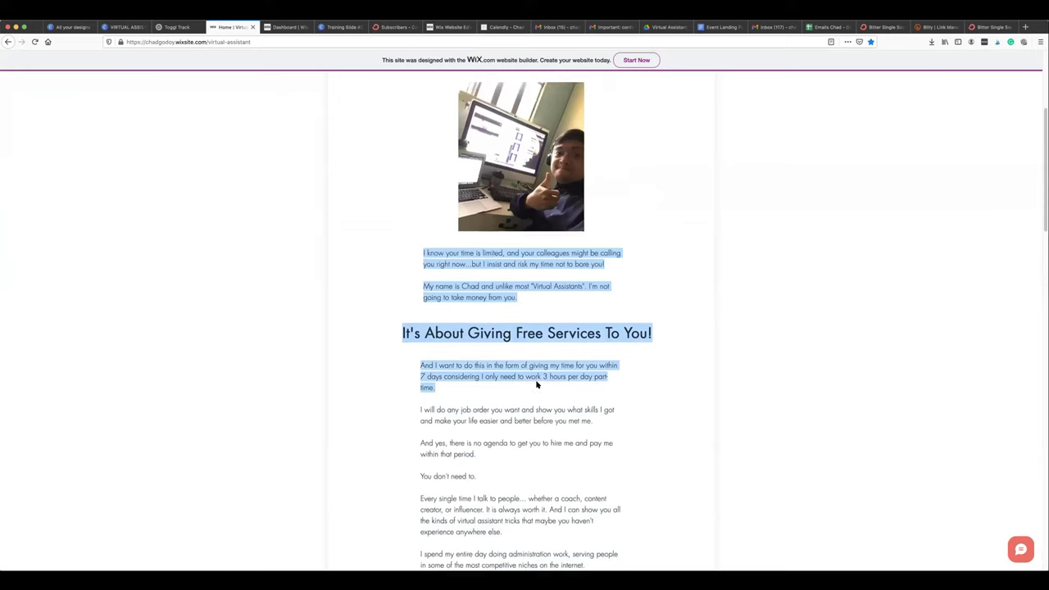
scroll(537, 384, "up", 3)
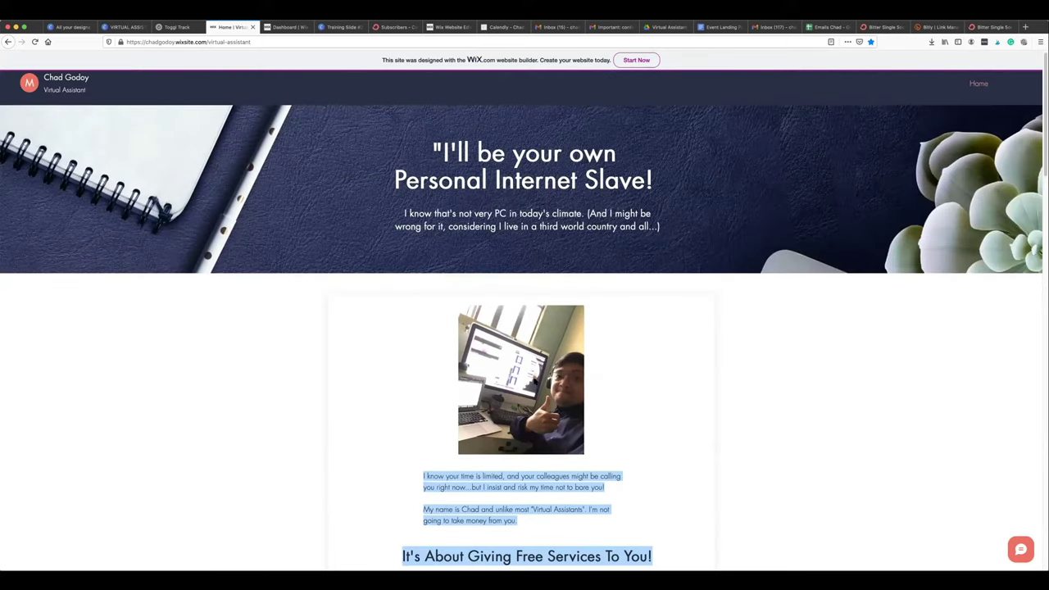
scroll(524, 328, "down", 2)
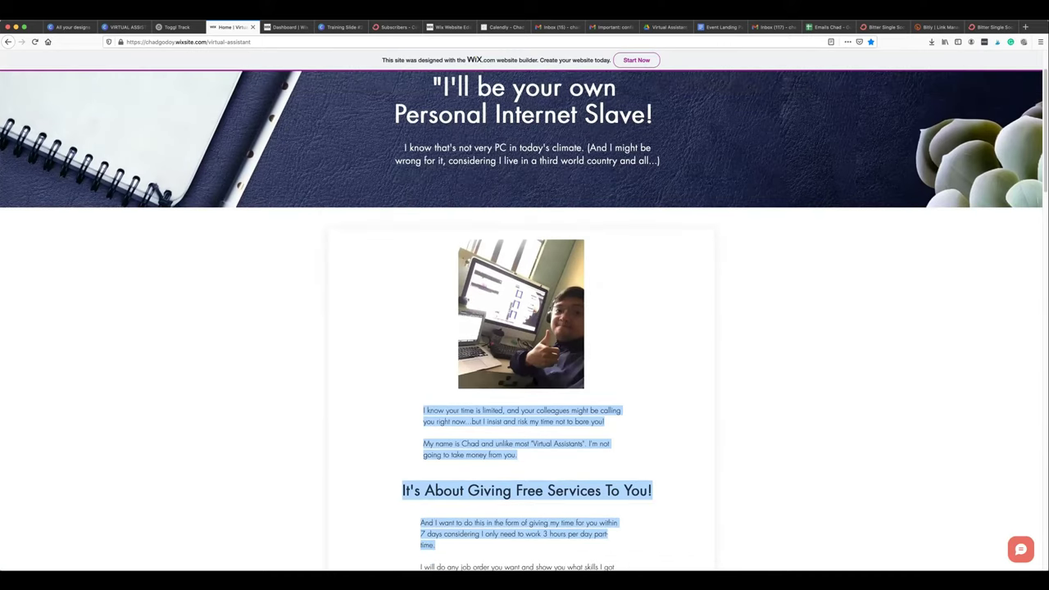
left_click(509, 423)
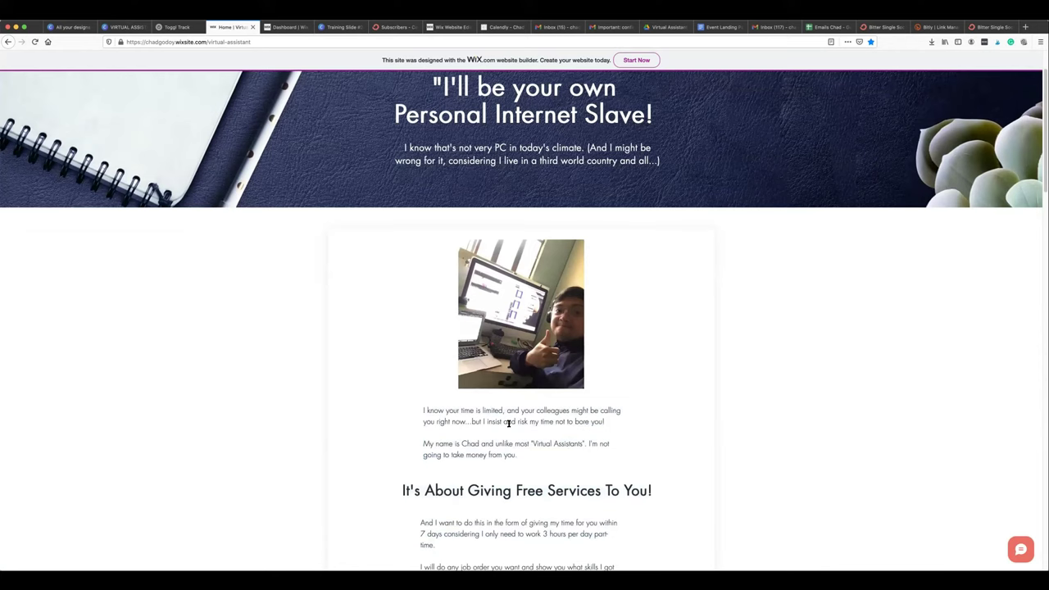
scroll(508, 422, "up", 2)
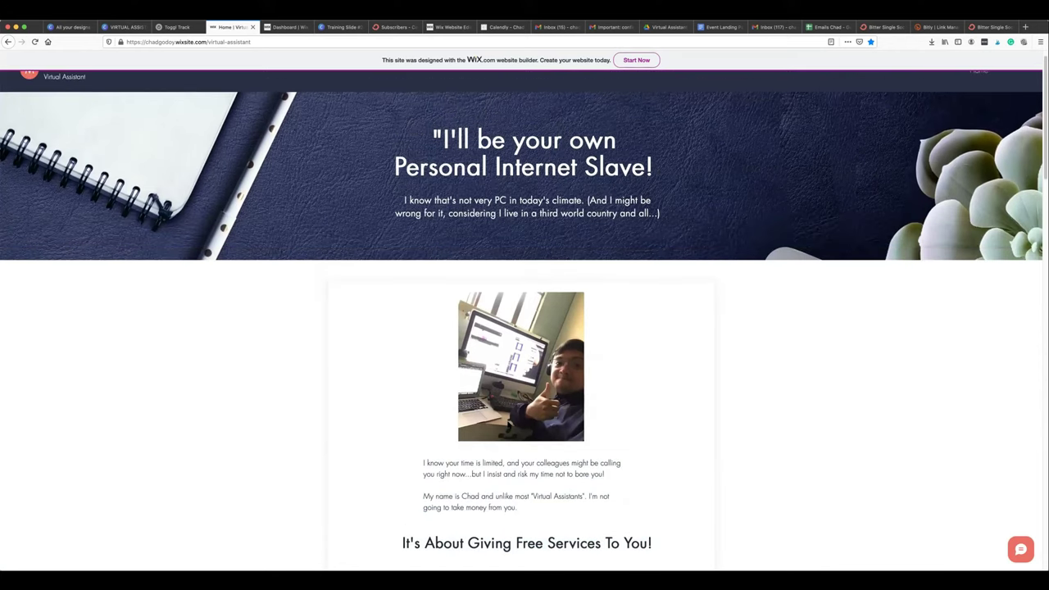
scroll(508, 422, "down", 2)
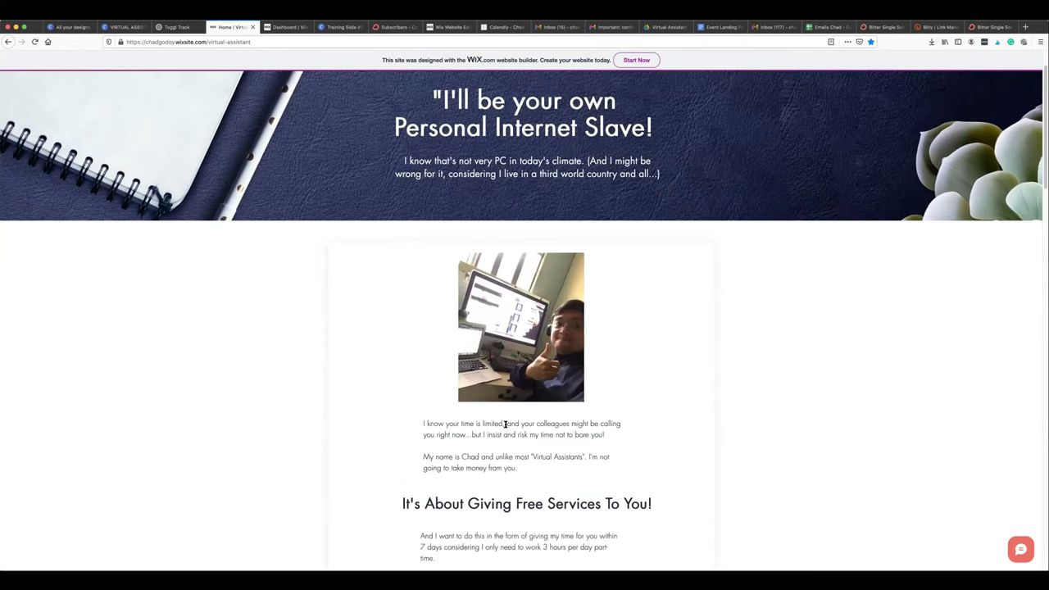
scroll(505, 424, "down", 1)
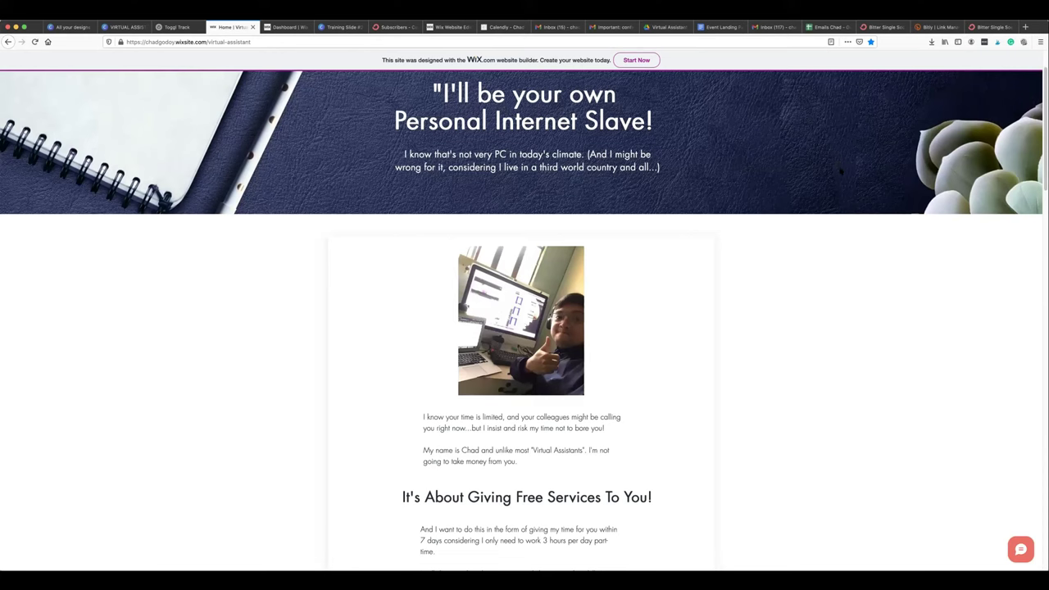
scroll(794, 472, "up", 1)
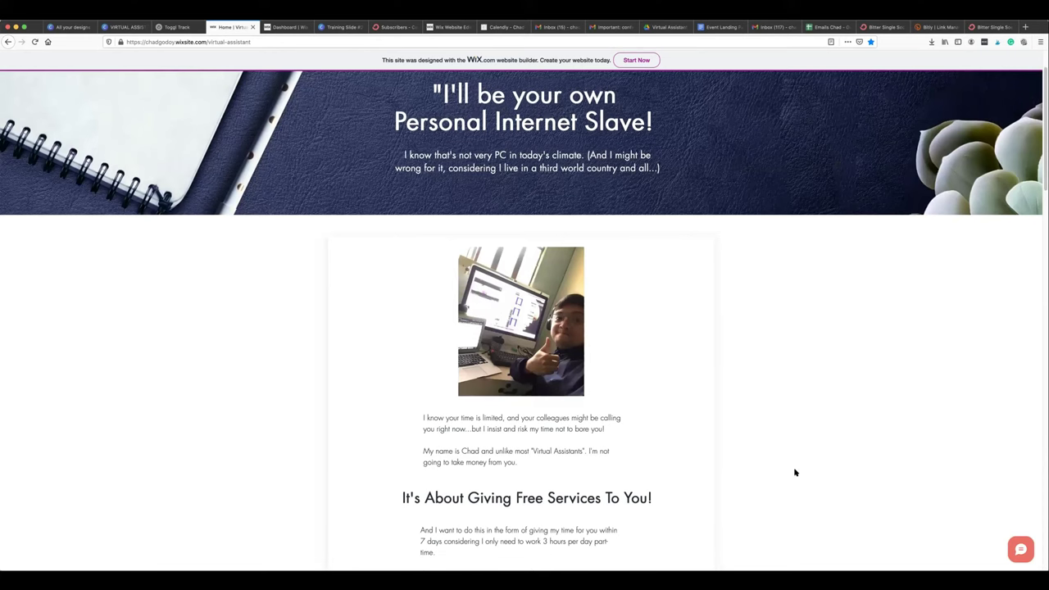
scroll(794, 472, "up", 2)
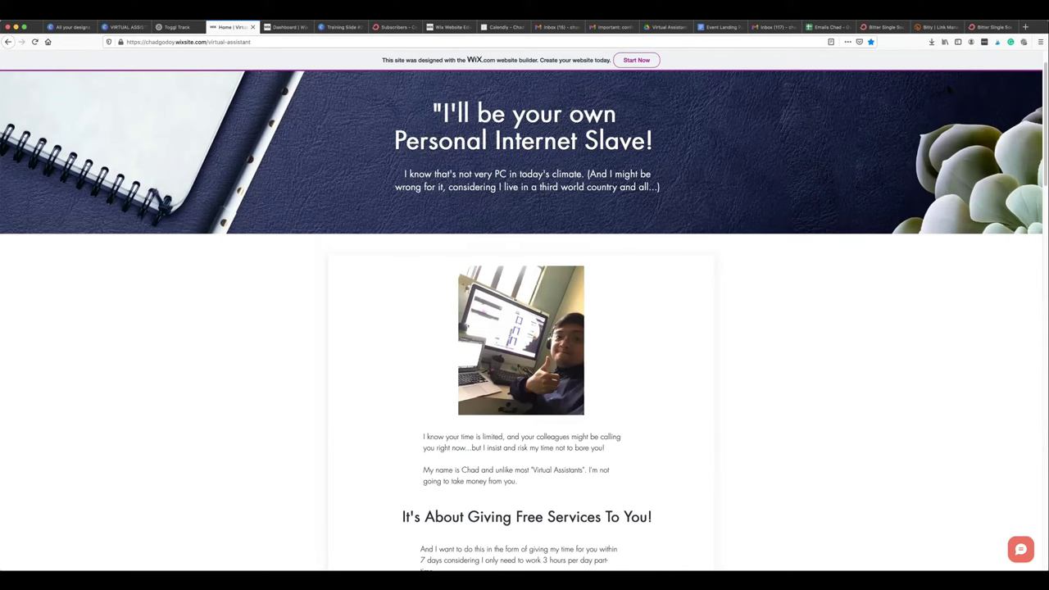
scroll(660, 277, "up", 3)
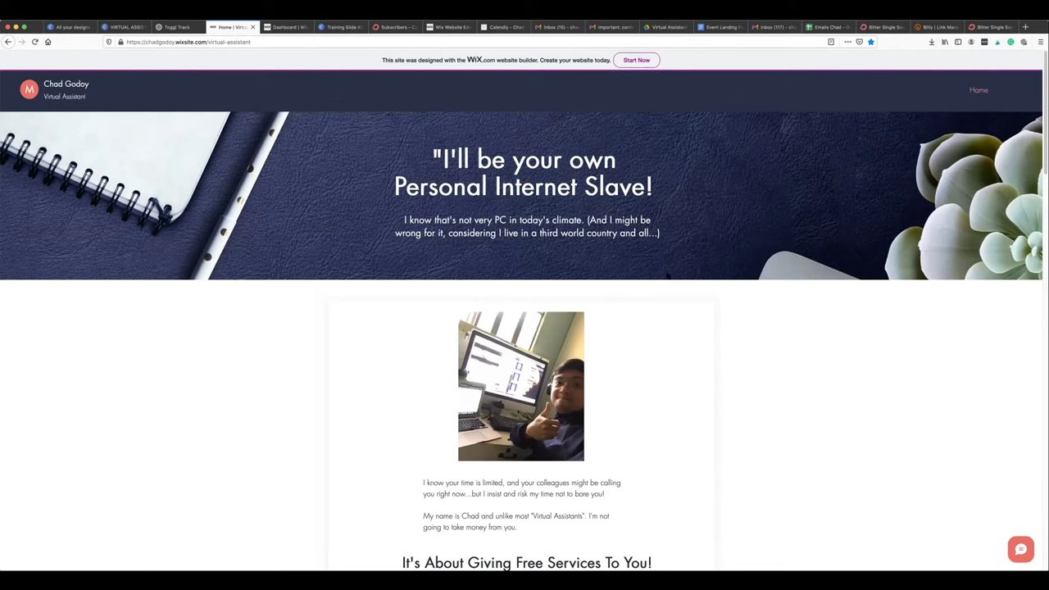
scroll(664, 275, "down", 4)
scroll(666, 265, "down", 4)
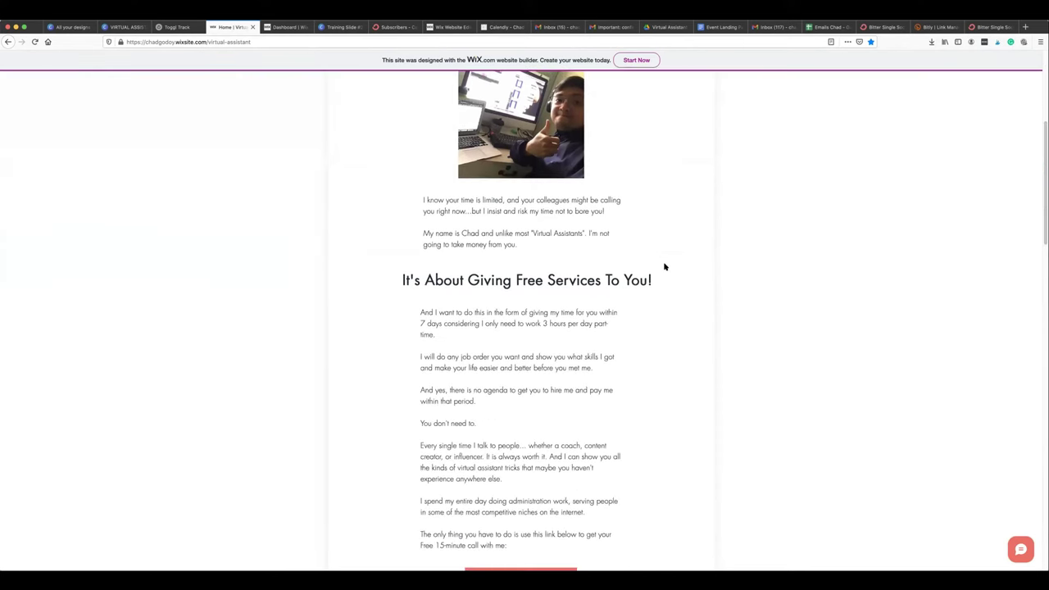
left_click_drag(423, 197, 586, 475)
left_click(615, 524)
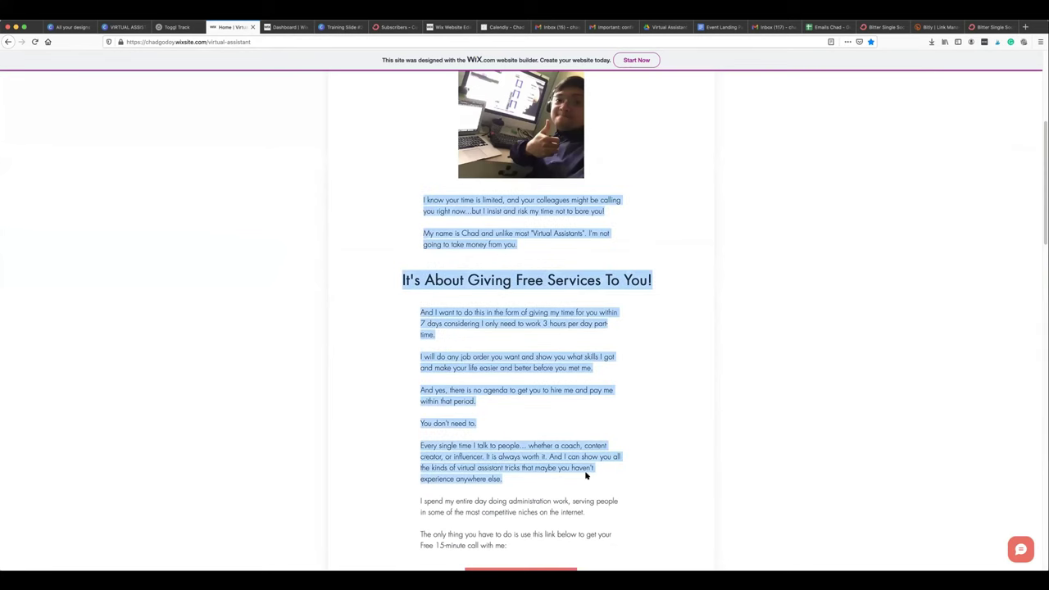
scroll(586, 474, "up", 8)
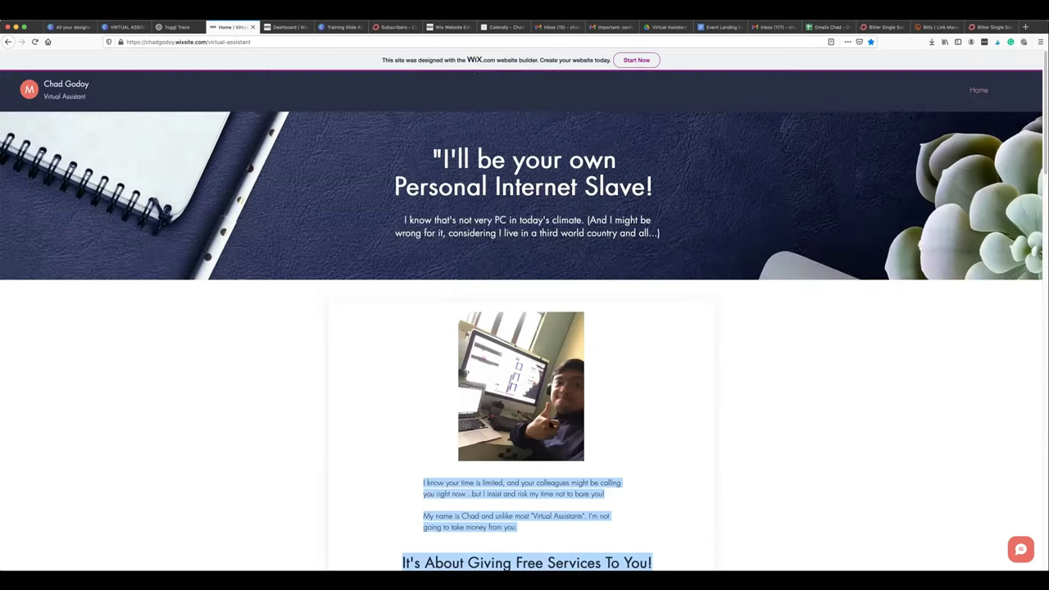
left_click_drag(431, 160, 661, 188)
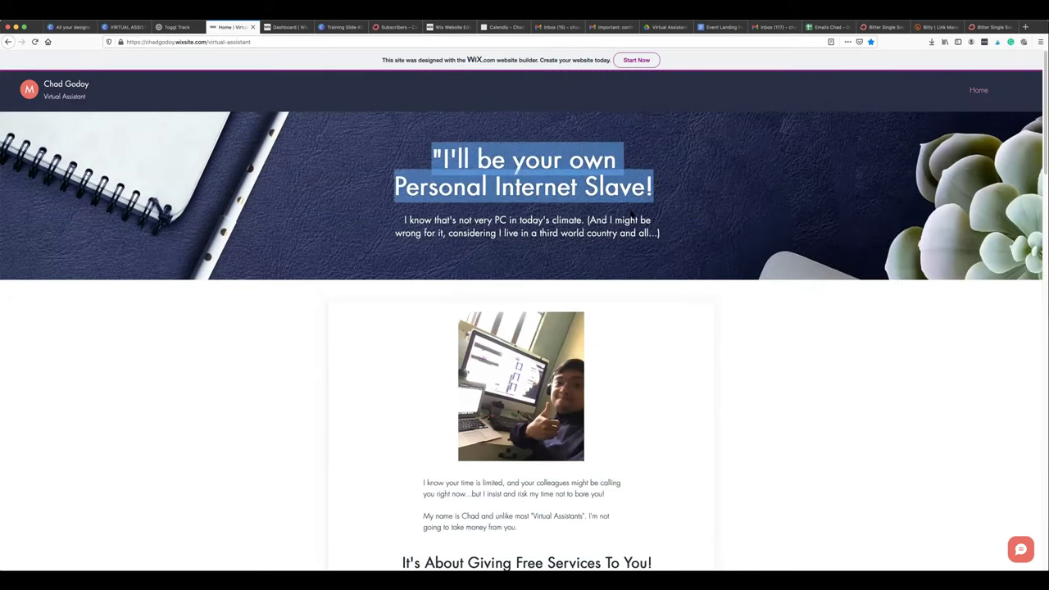
left_click_drag(402, 220, 669, 235)
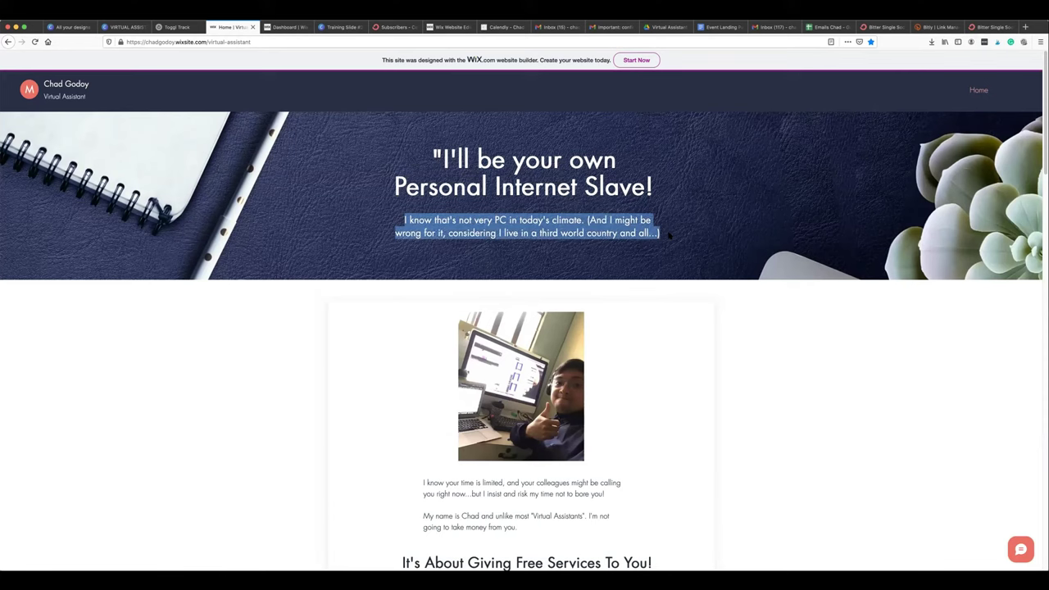
left_click_drag(366, 143, 652, 246)
scroll(452, 315, "down", 3)
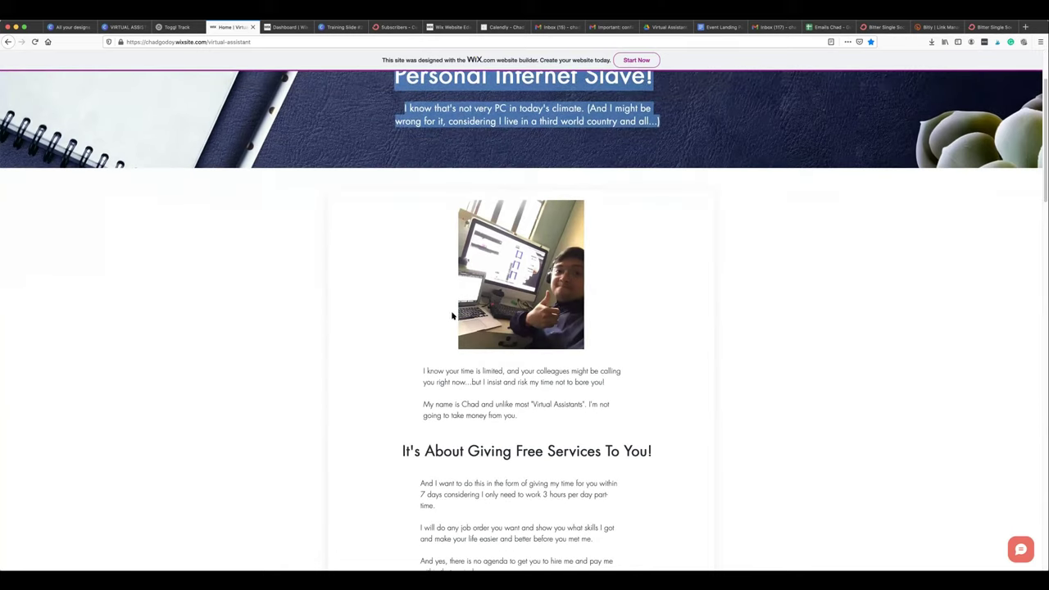
scroll(452, 315, "down", 3)
left_click_drag(424, 257, 405, 229)
scroll(504, 340, "down", 2)
scroll(548, 468, "down", 1)
scroll(530, 457, "up", 2)
left_click(504, 331)
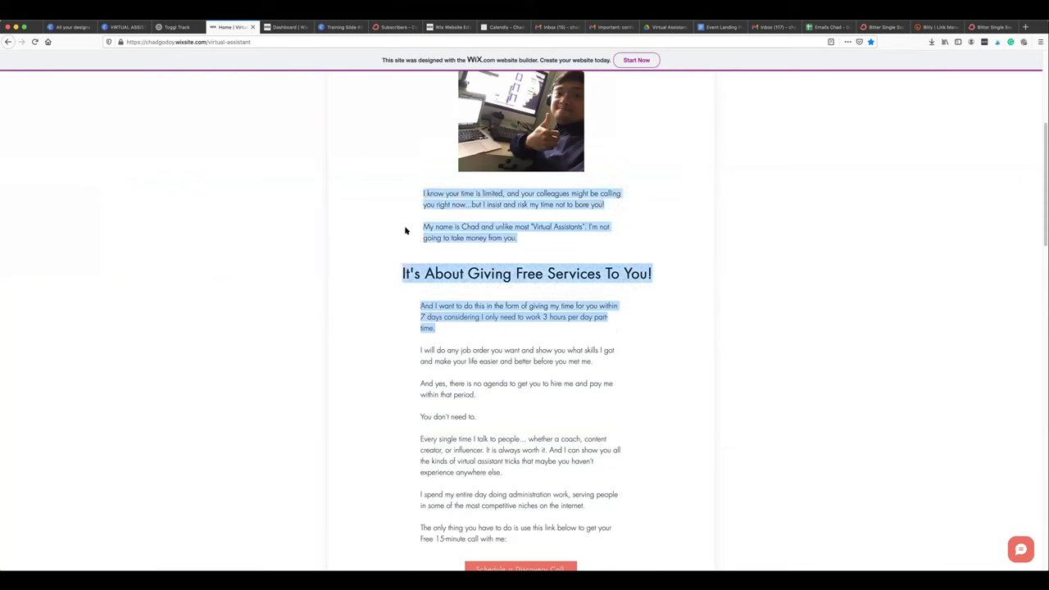
left_click(408, 228)
left_click_drag(413, 194, 483, 205)
left_click(476, 268)
left_click_drag(414, 193, 462, 328)
left_click_drag(457, 342, 418, 194)
left_click(419, 195)
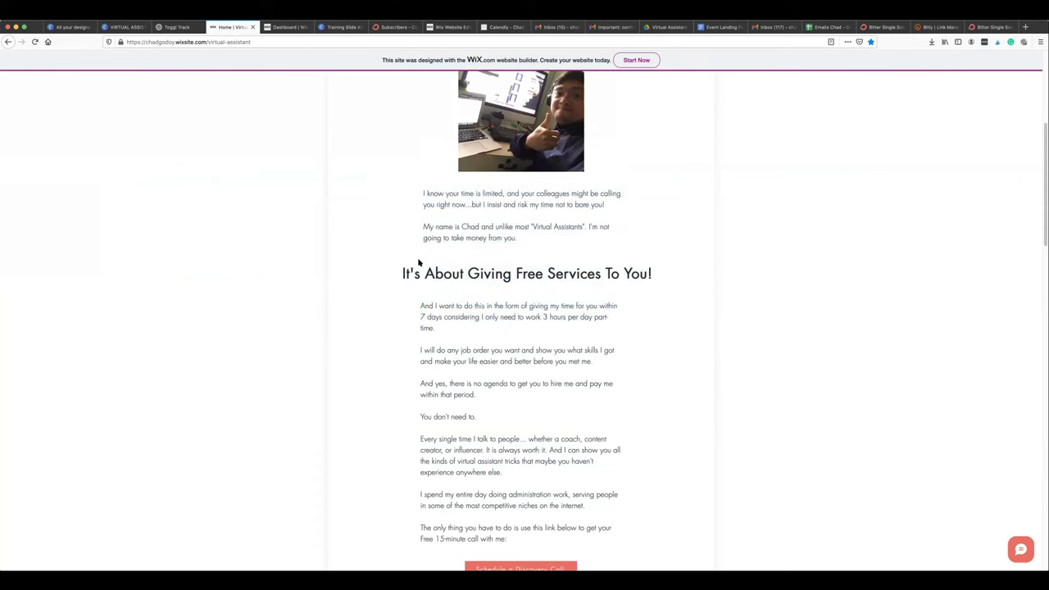
left_click_drag(404, 273, 471, 325)
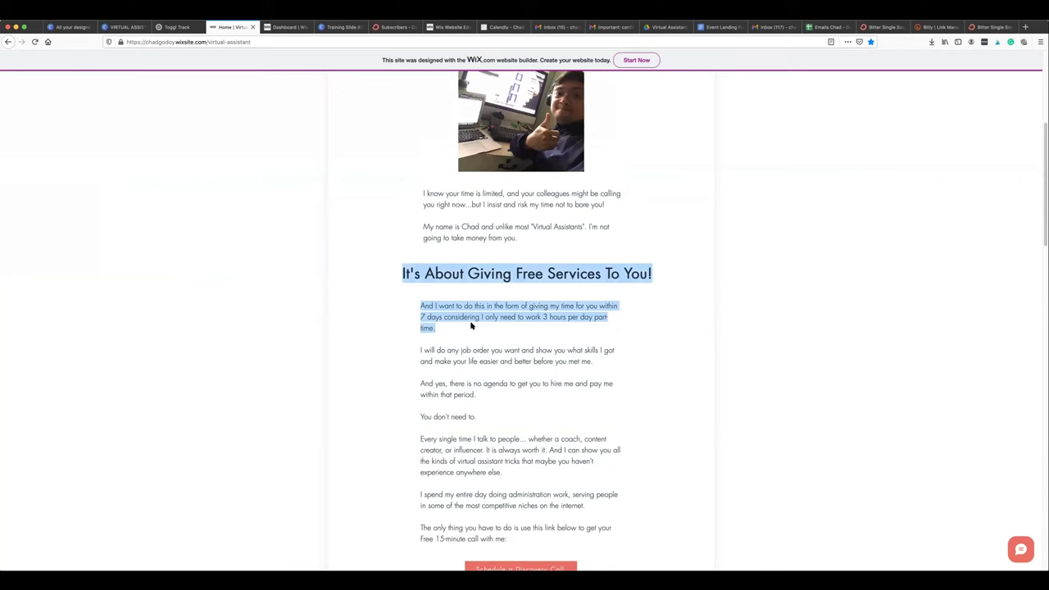
left_click(471, 325)
scroll(465, 321, "down", 2)
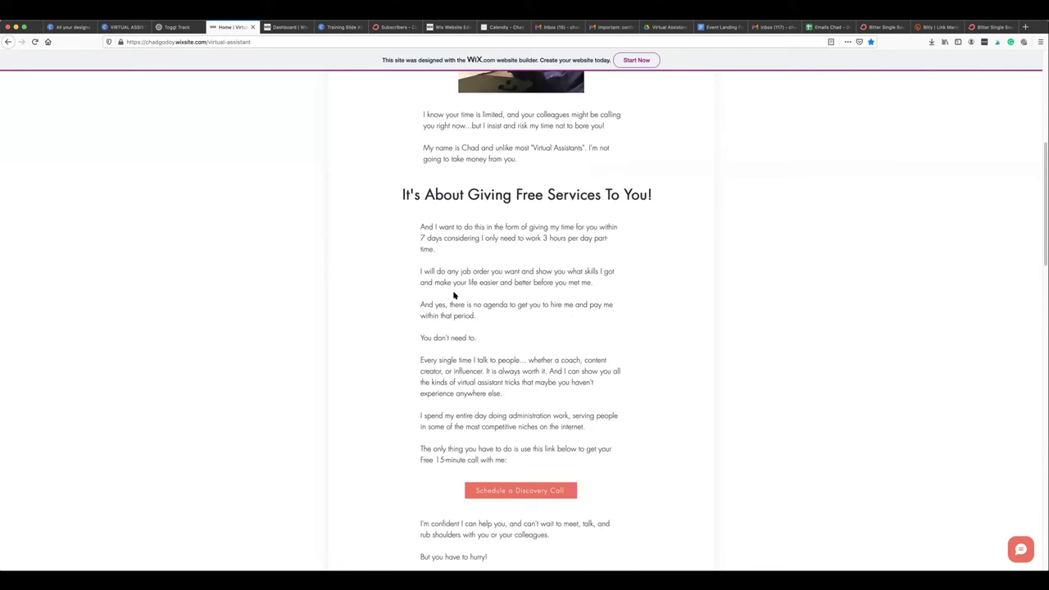
left_click_drag(486, 238, 613, 248)
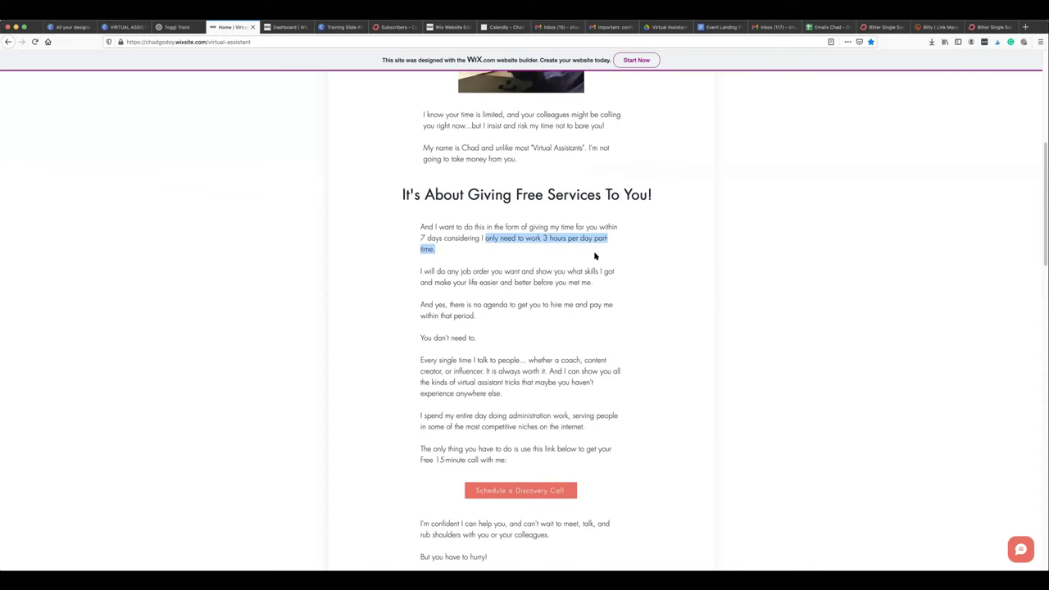
scroll(588, 258, "down", 5)
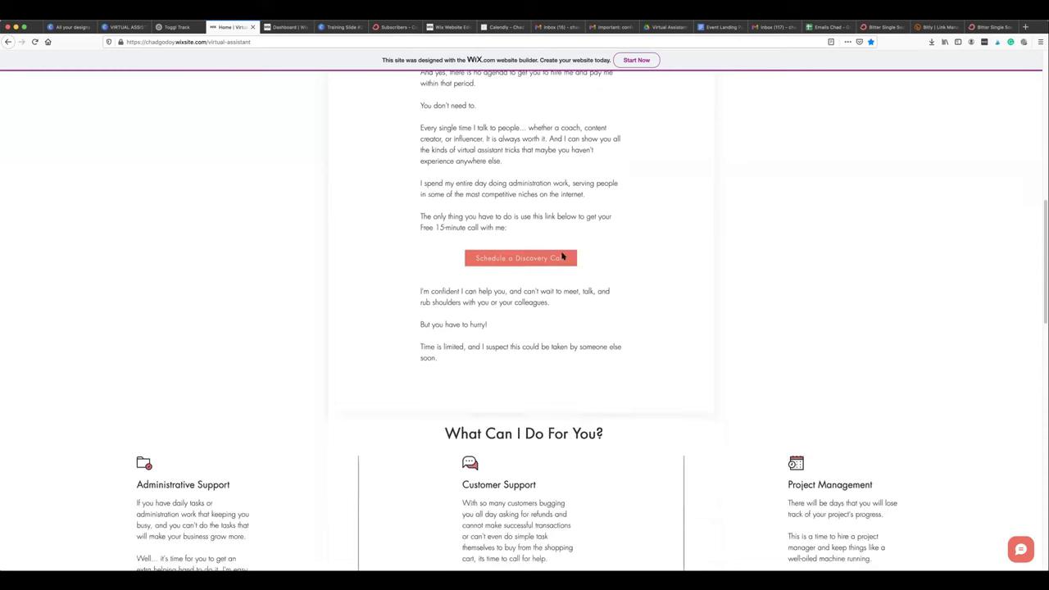
scroll(563, 256, "up", 3)
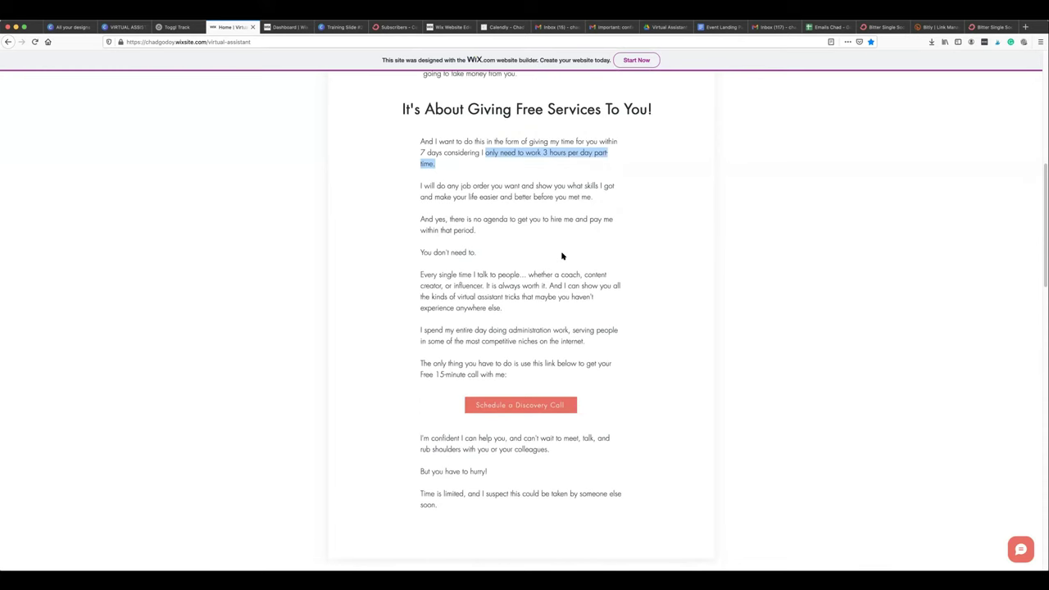
scroll(365, 277, "up", 2)
left_click(372, 274)
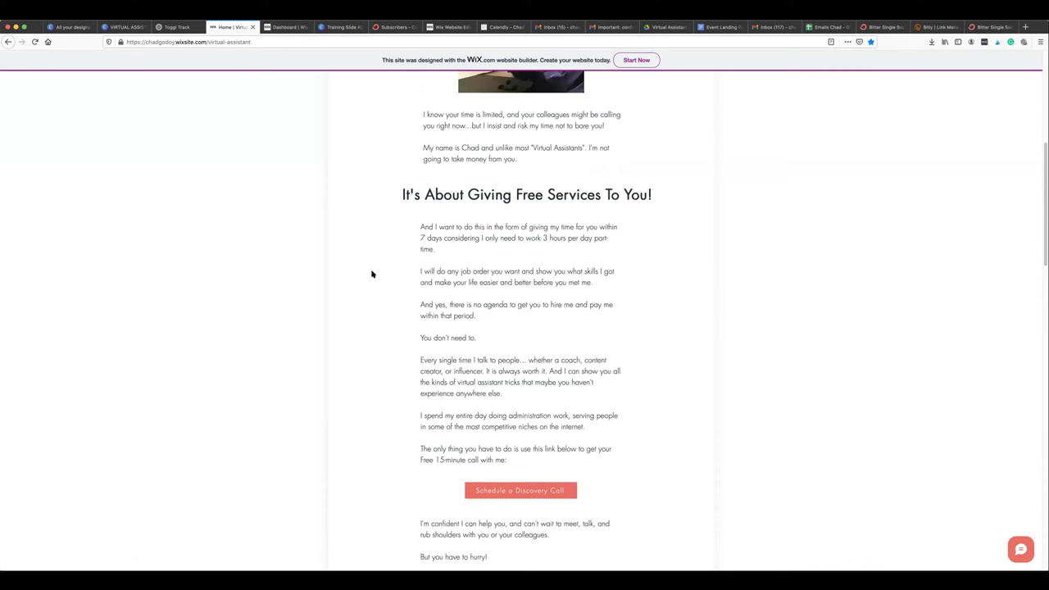
scroll(371, 274, "up", 3)
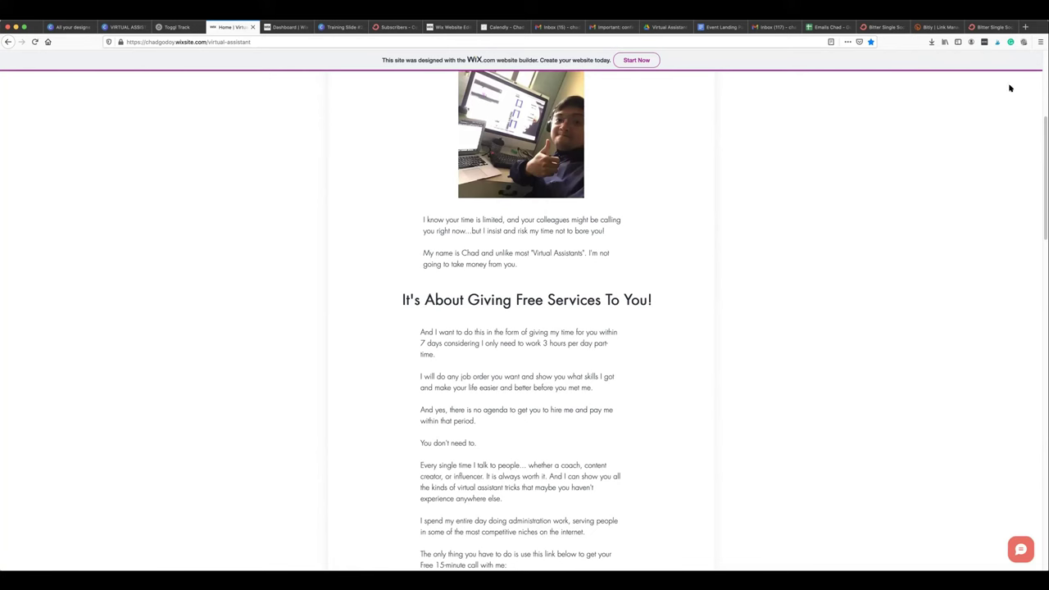
Open a new browser tab and clear the half-typed address.
left_click(1024, 27)
type("google")
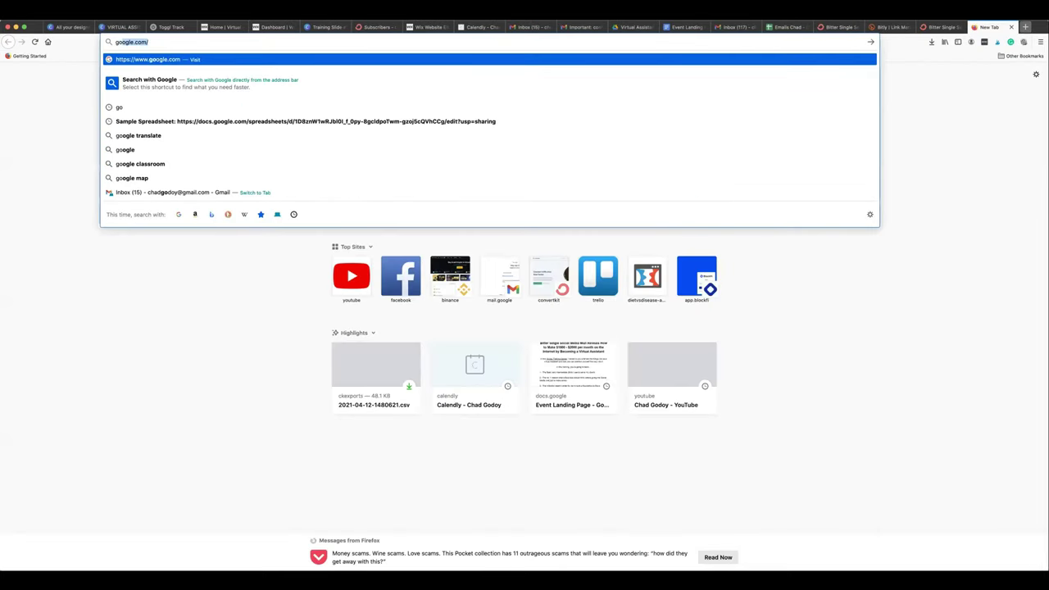
key("BackSpace")
key("BackSpace")
key("BackSpace")
key("BackSpace")
key("BackSpace")
key("BackSpace")
key("BackSpace")
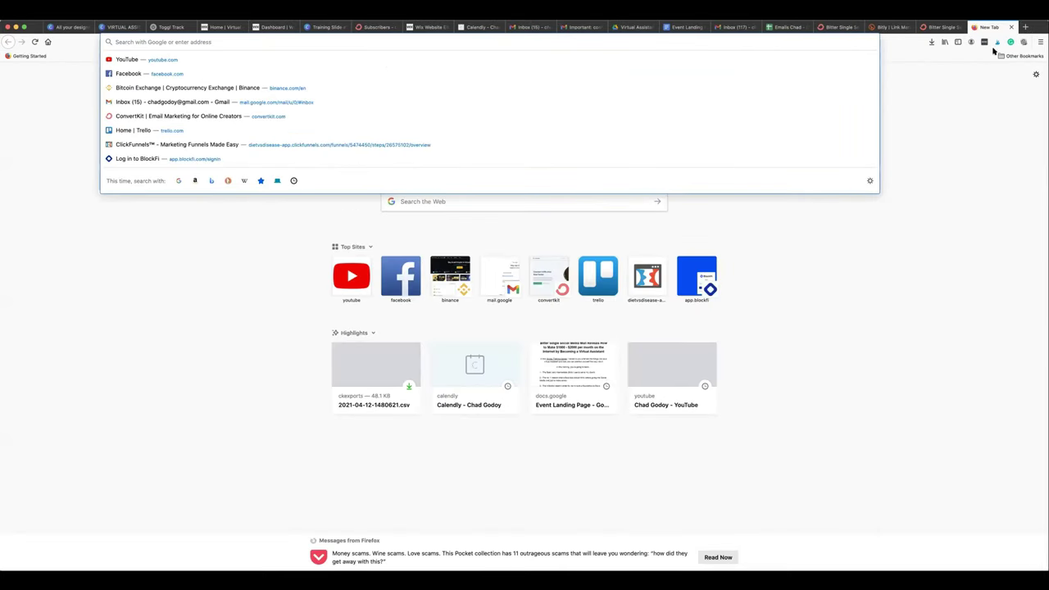
Search Gmail for the contact's full name, open 'Fwd: [BULK] Re: Got an idea...', and select the sender's name.
left_click(516, 27)
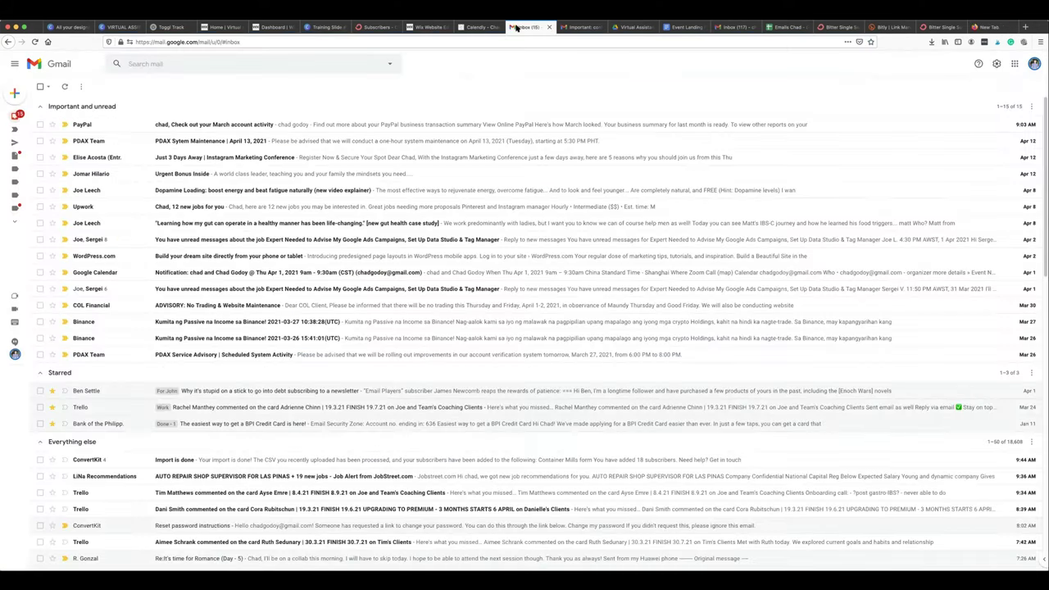
left_click(220, 63)
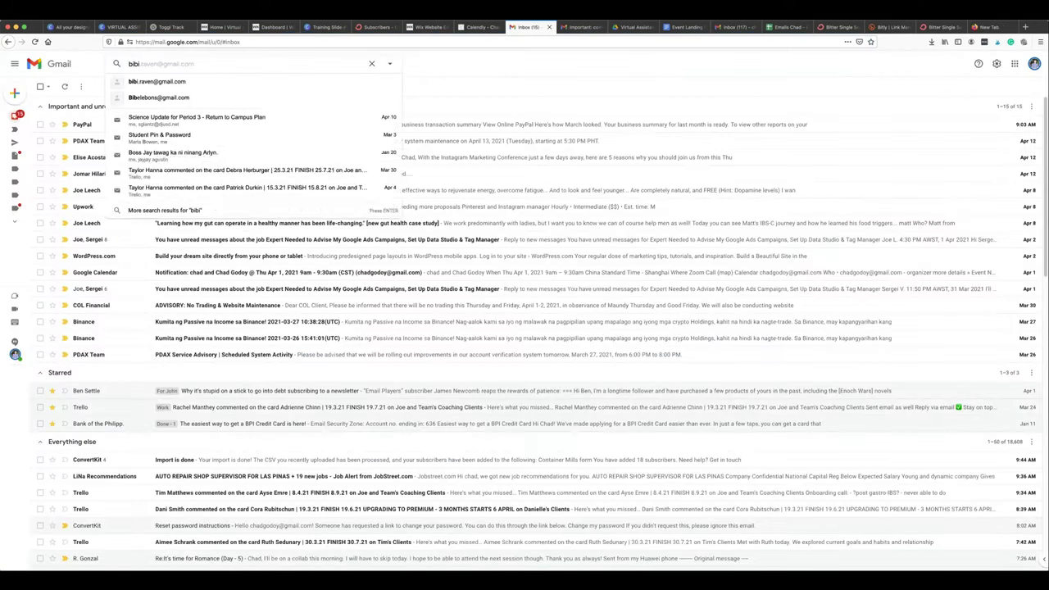
key("Return")
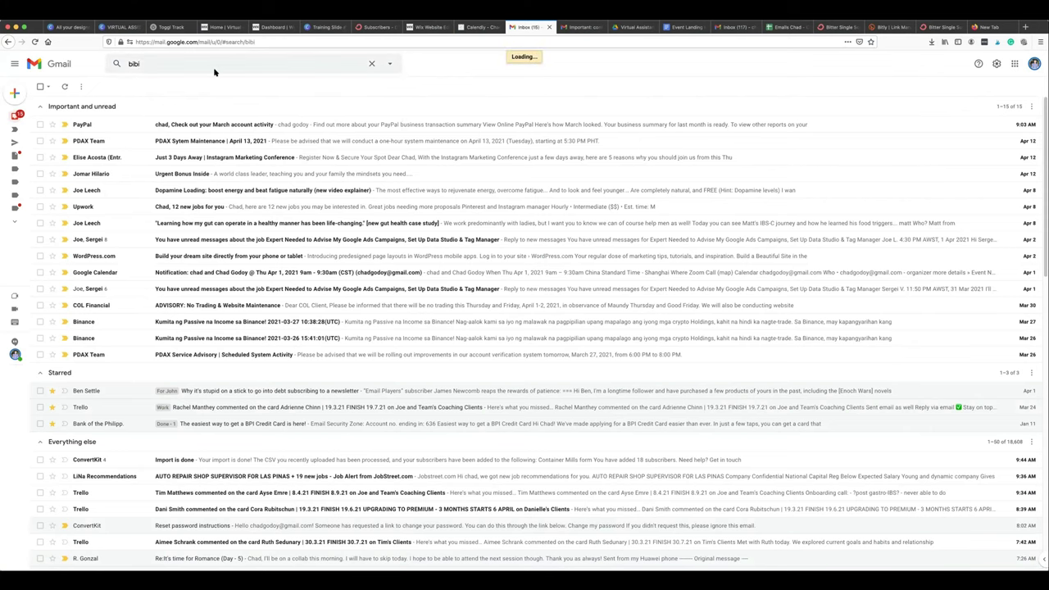
left_click(214, 62)
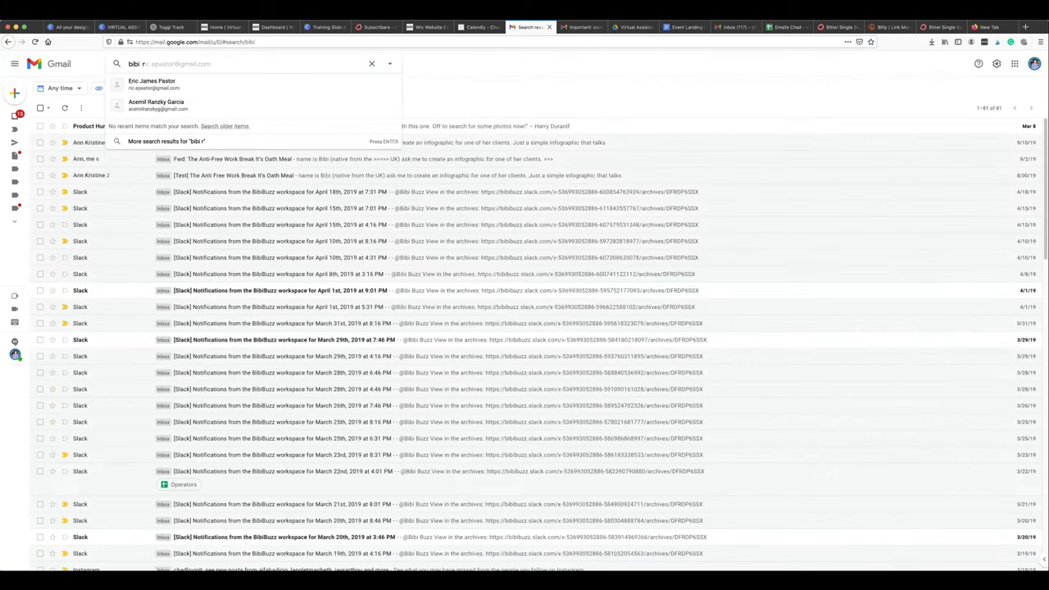
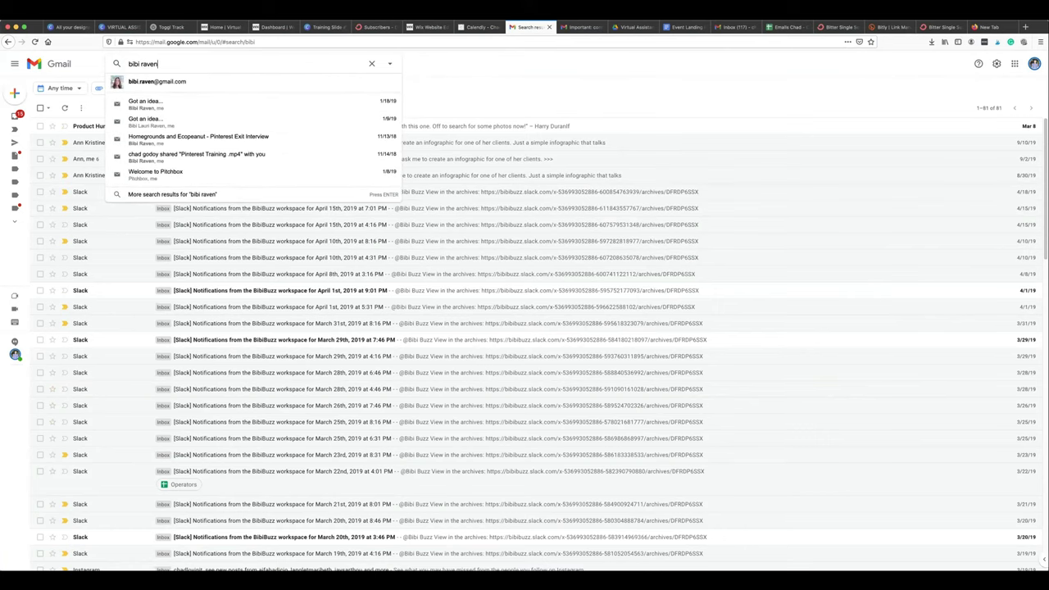
key("Return")
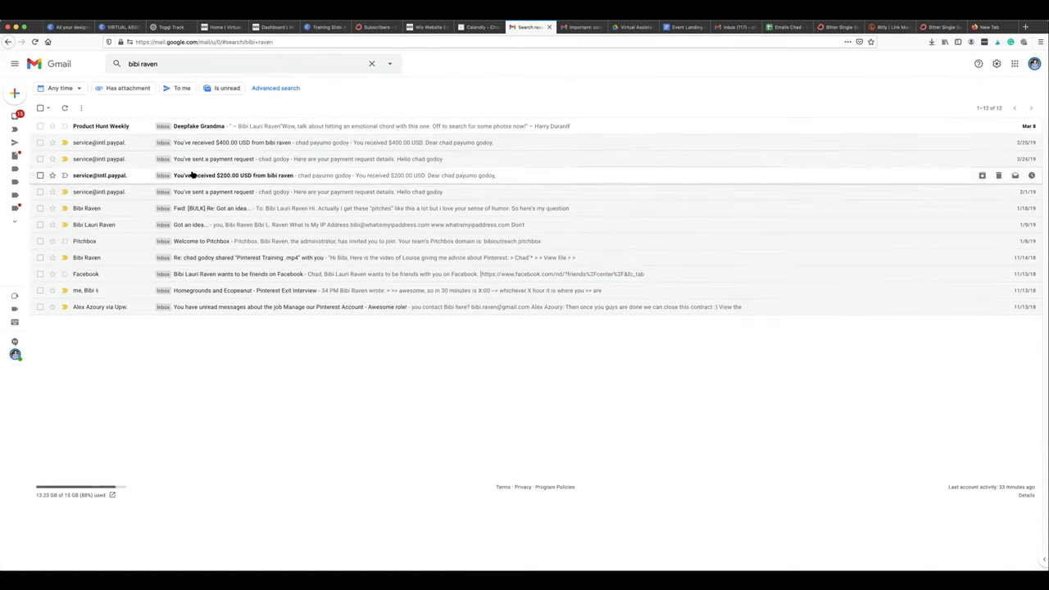
left_click(186, 208)
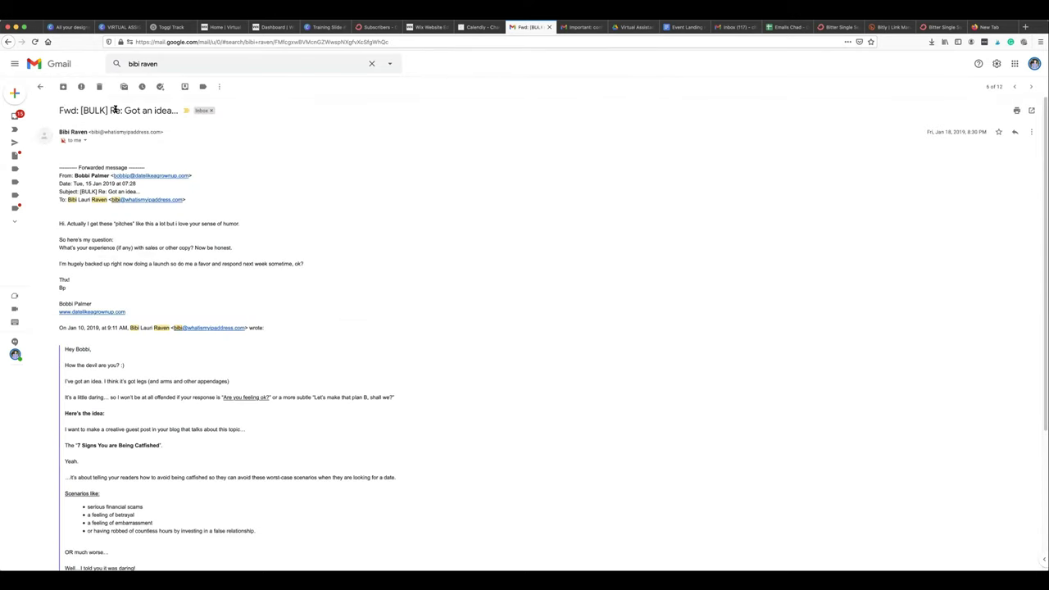
left_click_drag(86, 131, 59, 132)
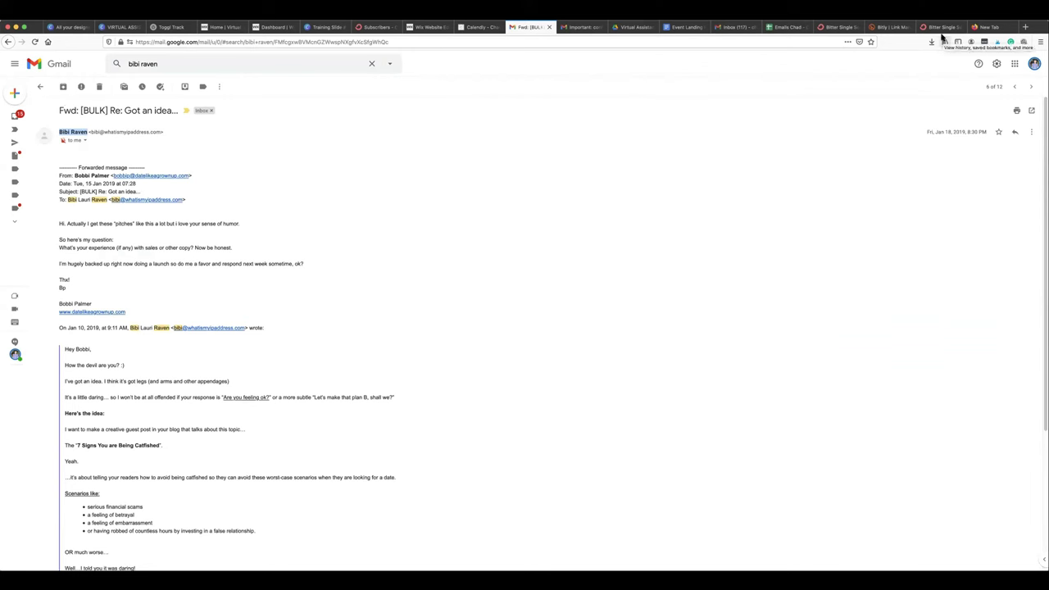
Go to google.com in the new tab and search for the email sender's name.
left_click(988, 27)
left_click(378, 46)
type("google.com")
key("Return")
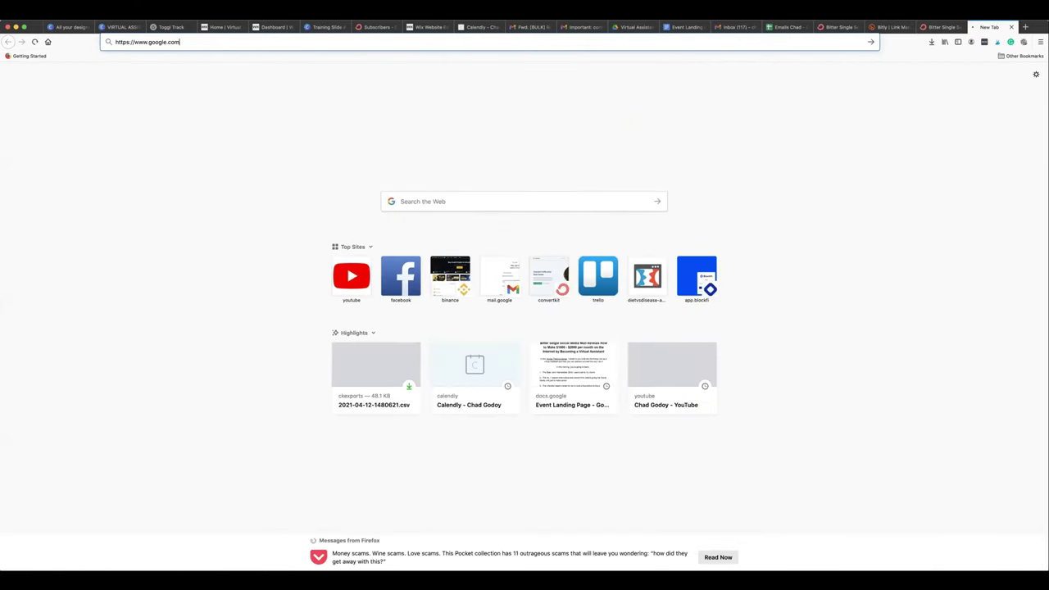
key("Return")
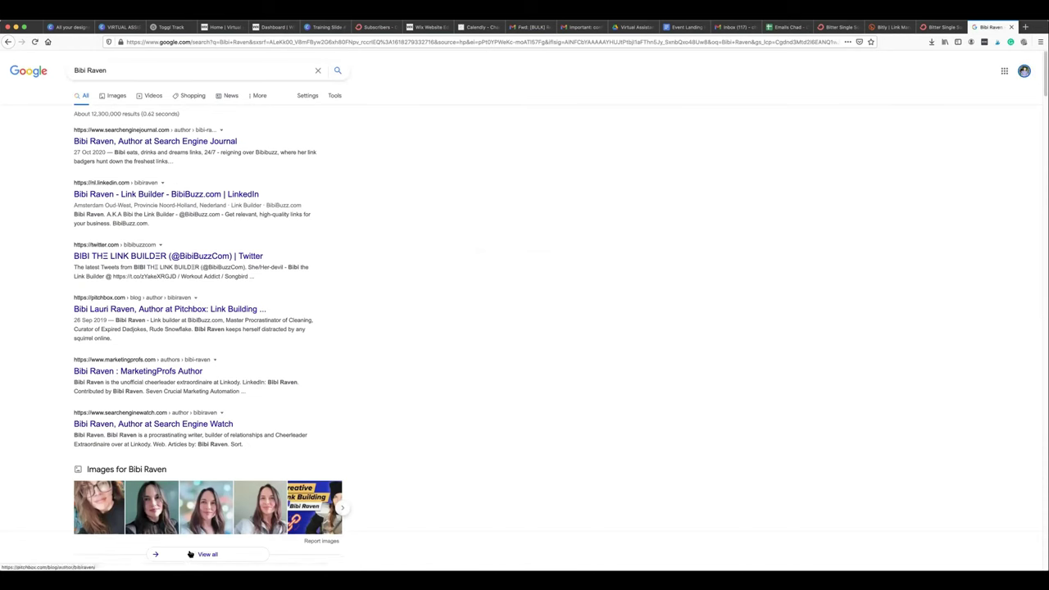
Show image results and preview the first image and the Creative Link Building image.
left_click(111, 509)
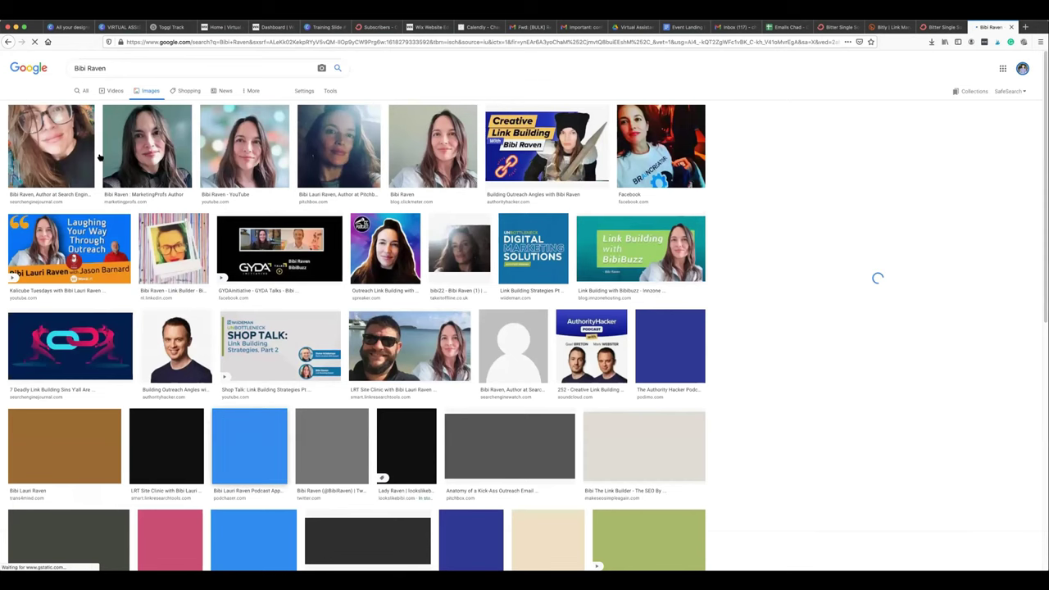
left_click(78, 144)
left_click(82, 134)
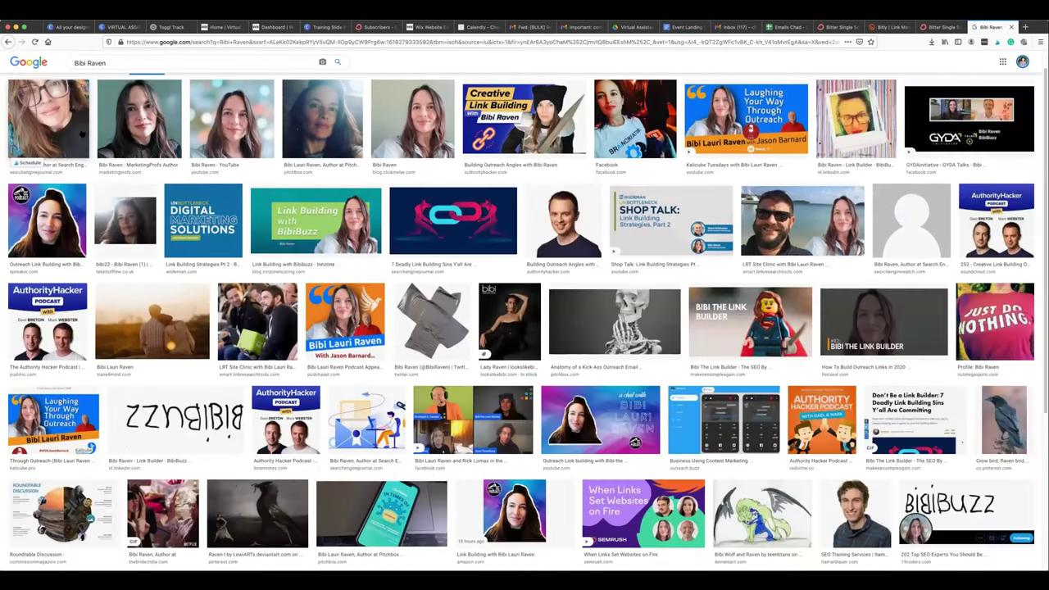
left_click(82, 131)
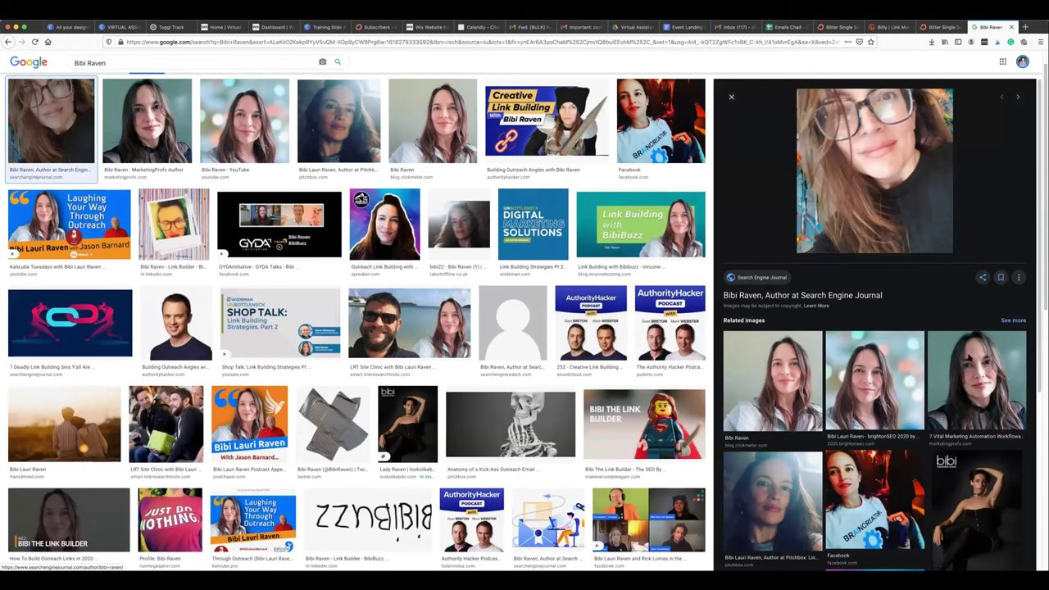
scroll(691, 289, "up", 1)
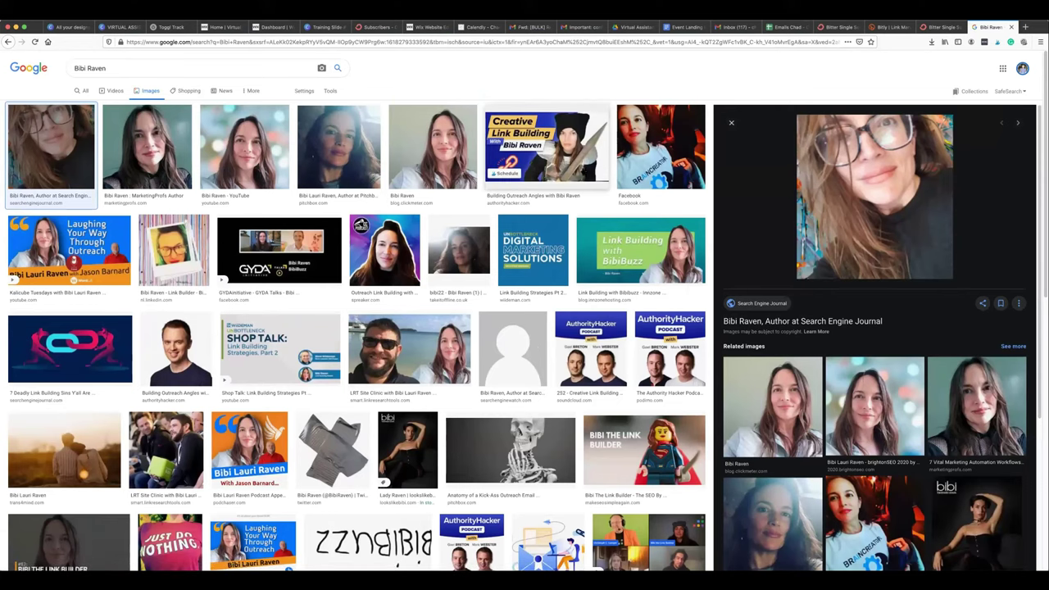
left_click(583, 172)
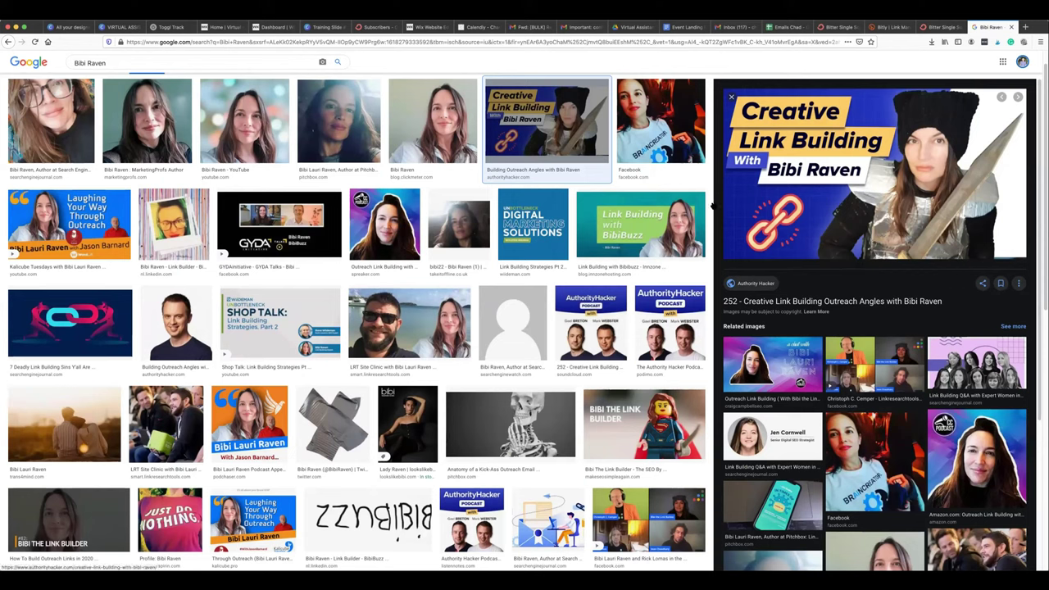
Open the Creative Link Building image's source page, then go back to the Wix site preview.
left_click(216, 31)
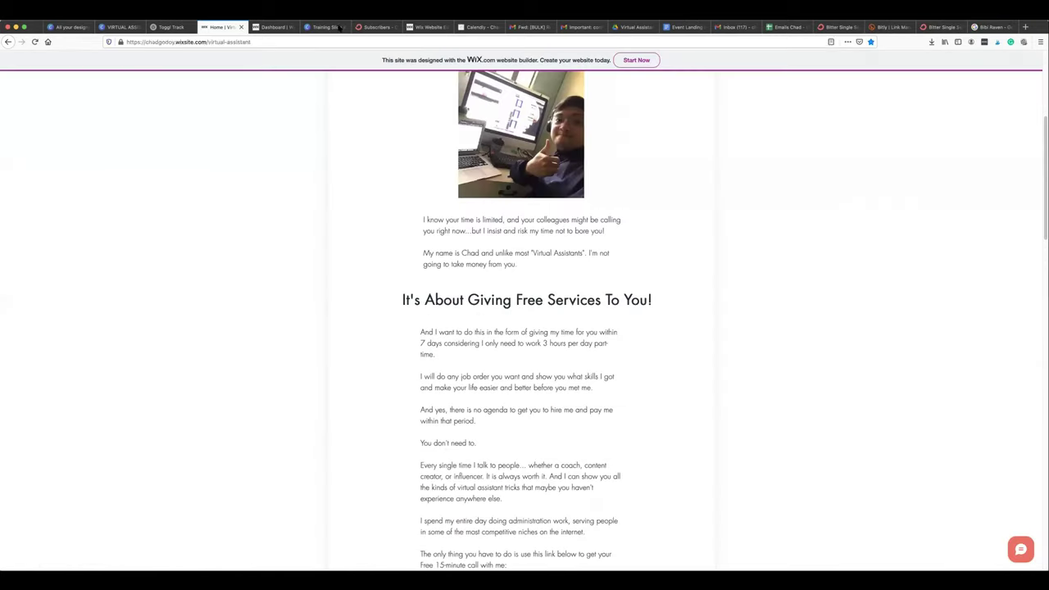
left_click(331, 30)
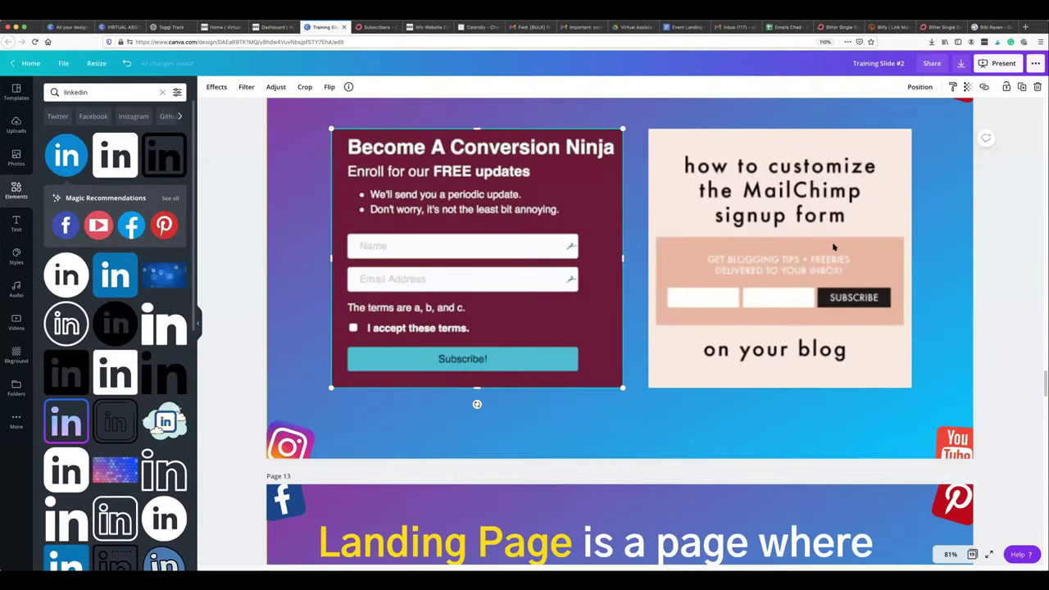
left_click(123, 27)
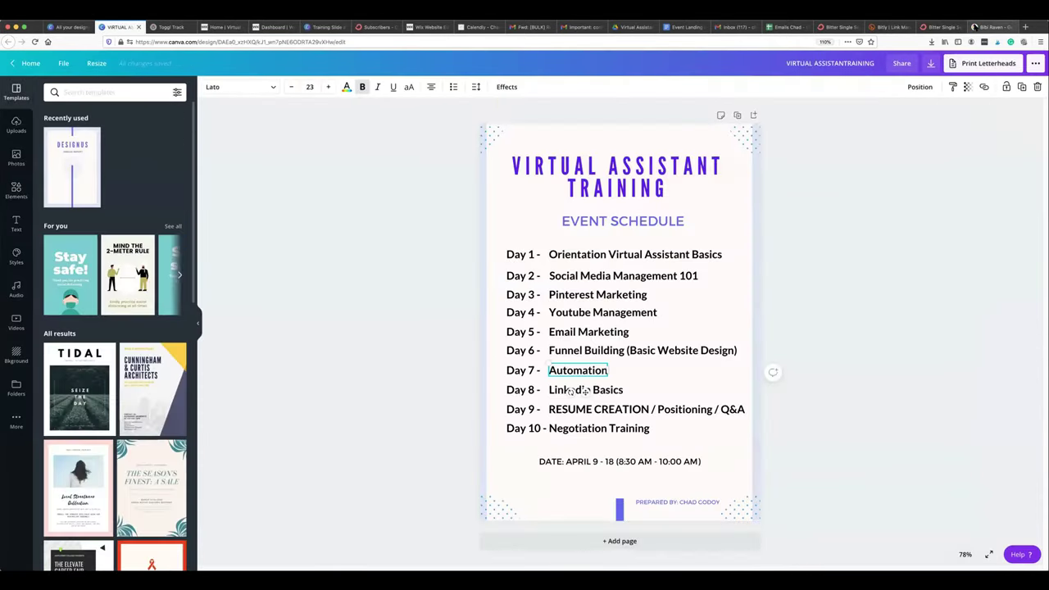
left_click(994, 27)
left_click(779, 148)
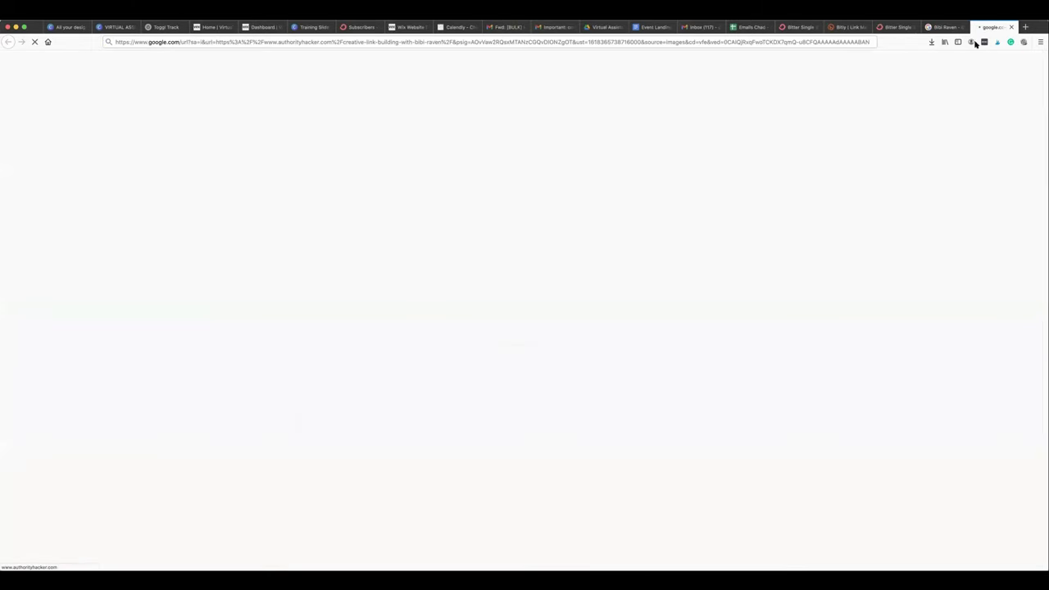
left_click(1012, 27)
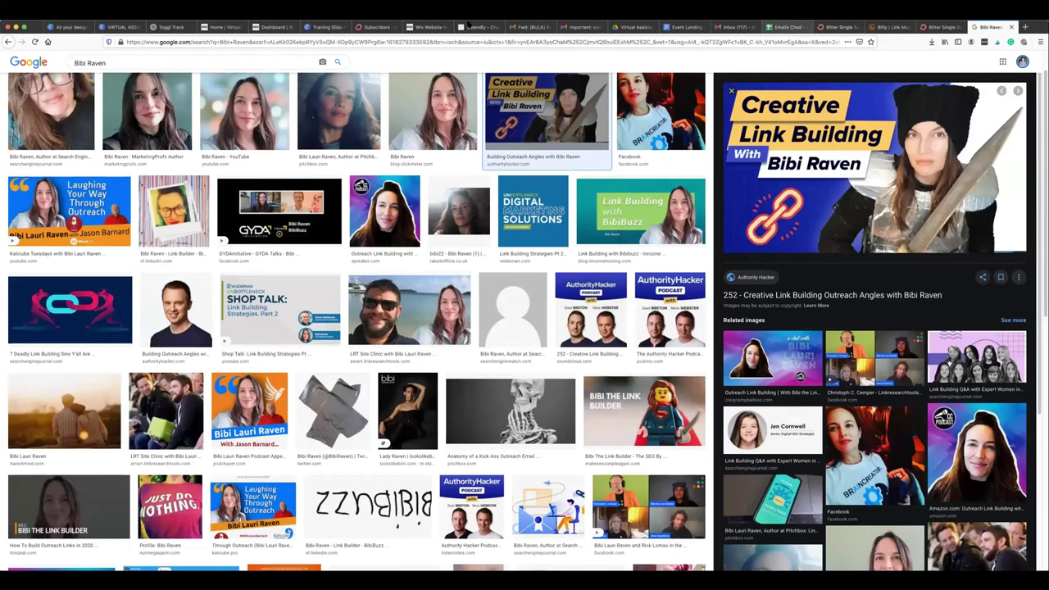
left_click(430, 27)
Bring the Wix preview back up to the 'I'll be your own Personal Internet Slave!' banner.
scroll(459, 303, "up", 3)
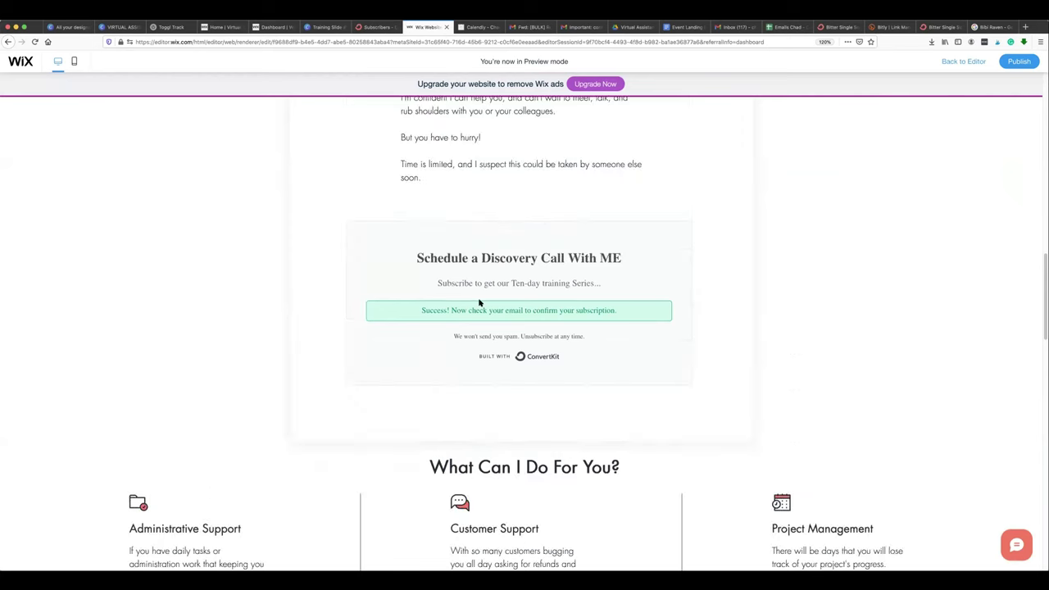
scroll(478, 302, "up", 5)
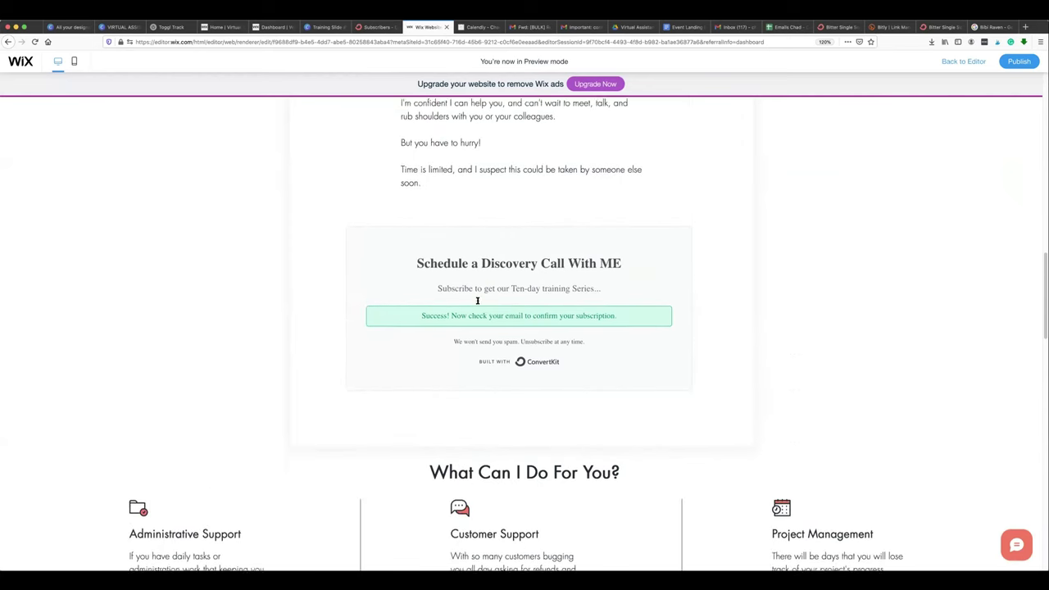
scroll(473, 301, "up", 15)
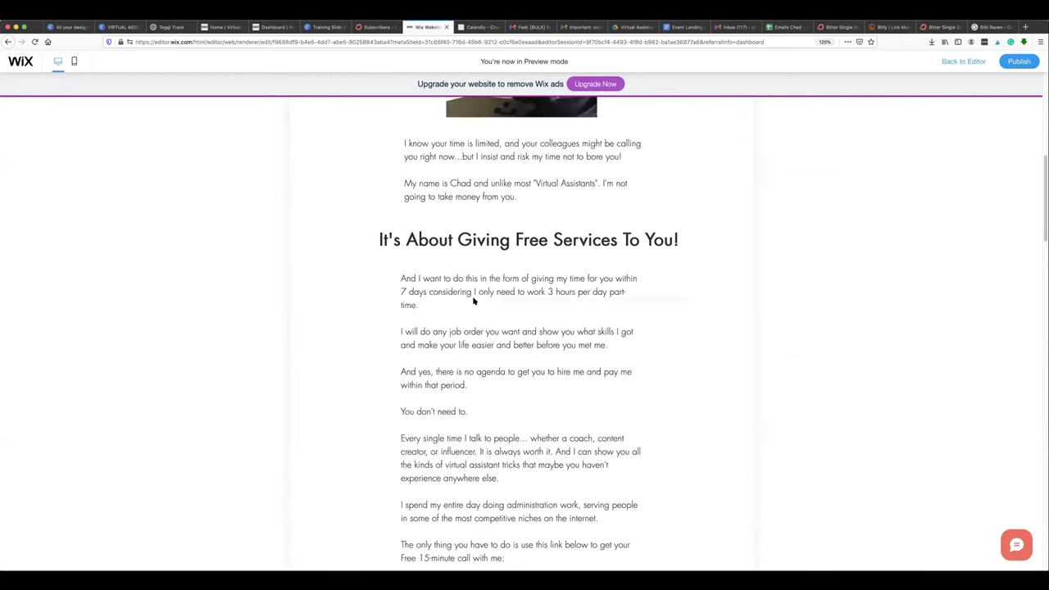
scroll(471, 302, "down", 3)
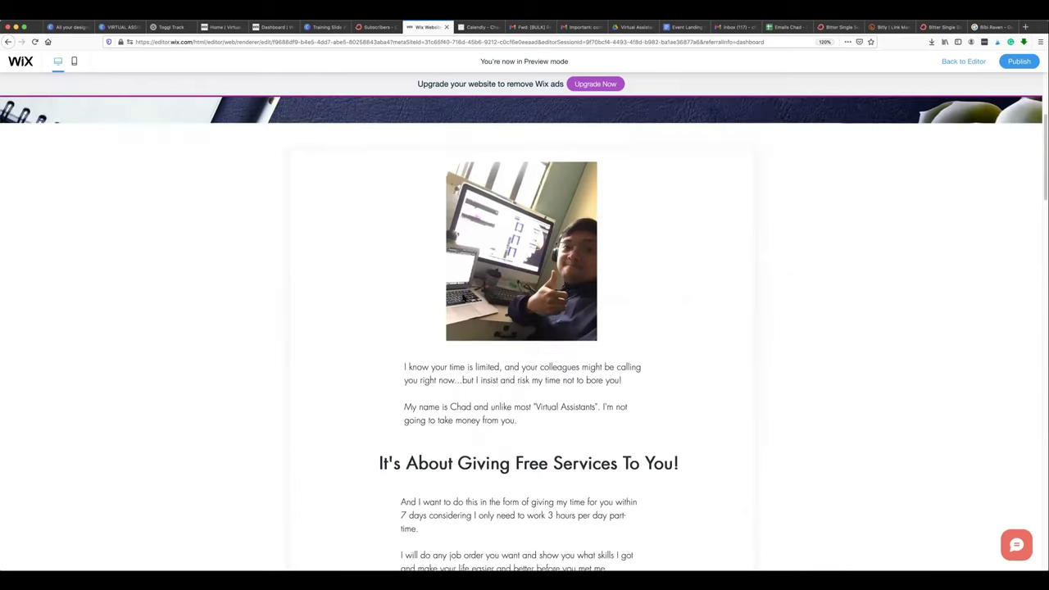
scroll(463, 297, "up", 4)
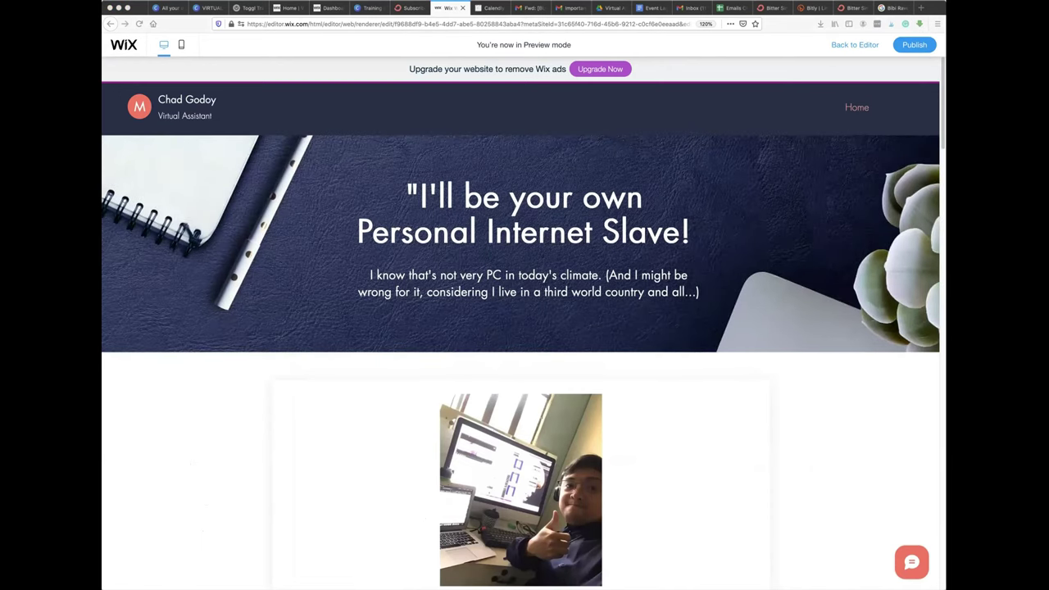
Resize the browser window and select Email marketing Rate.jpg on the desktop.
left_click(943, 5)
key("ctrl+alt+Return")
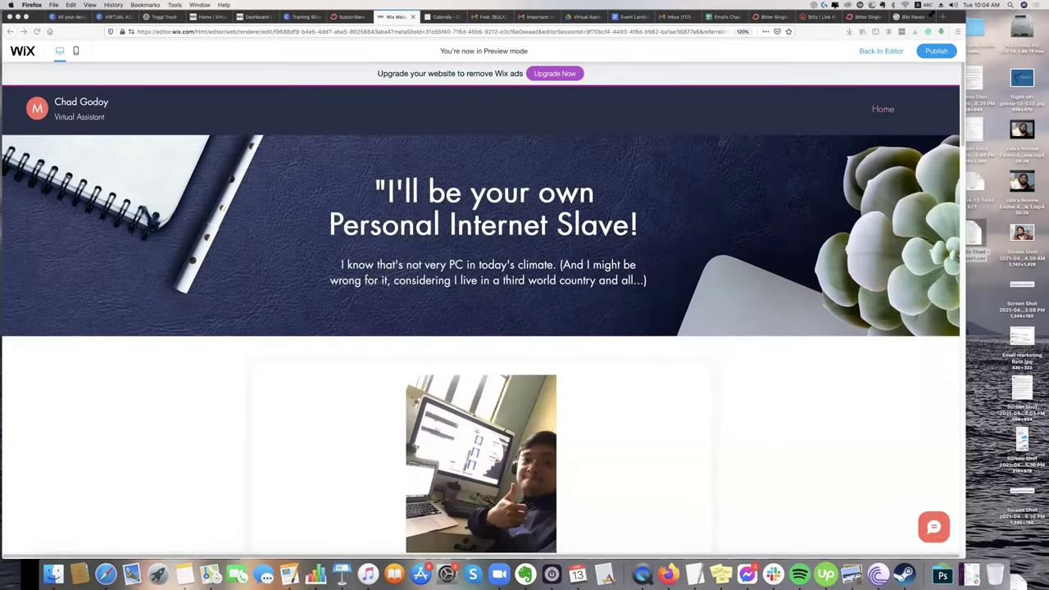
left_click(990, 146)
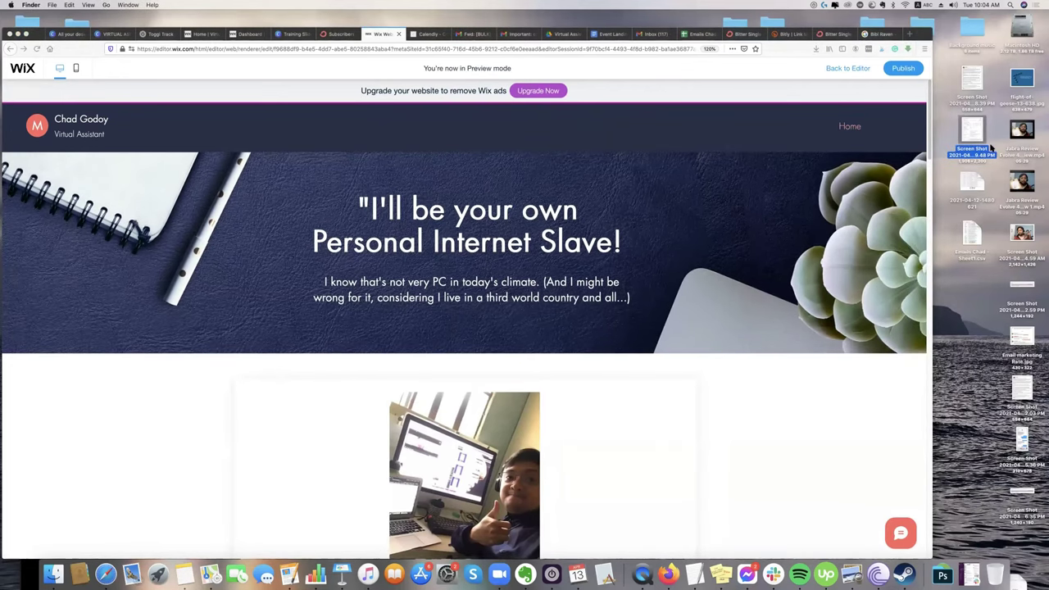
left_click(1022, 333)
Open Email marketing Rate.jpg in Preview and position its window over the page.
double_click(1022, 333)
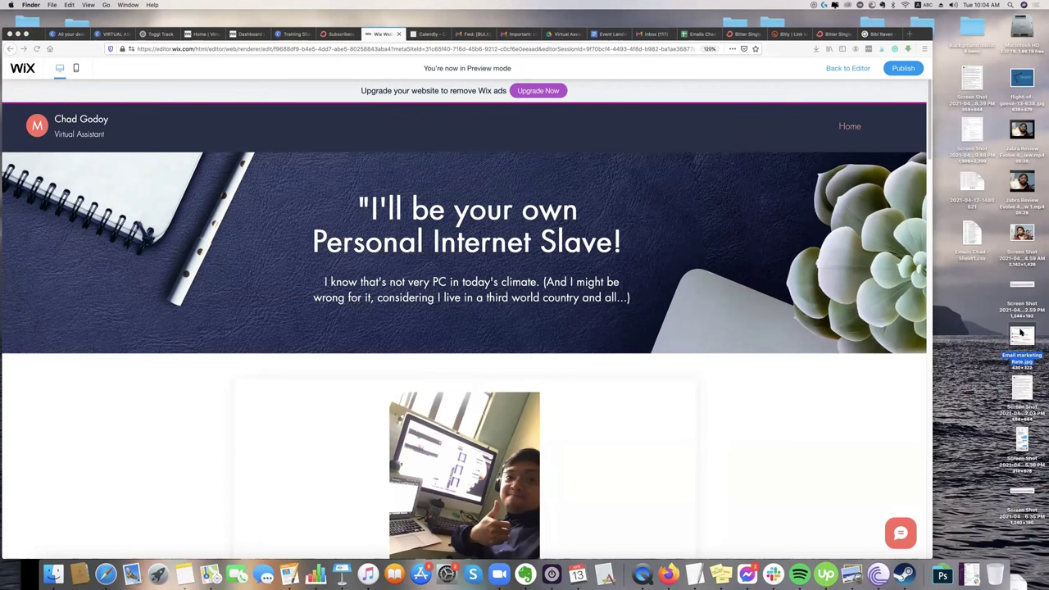
left_click_drag(599, 142, 481, 144)
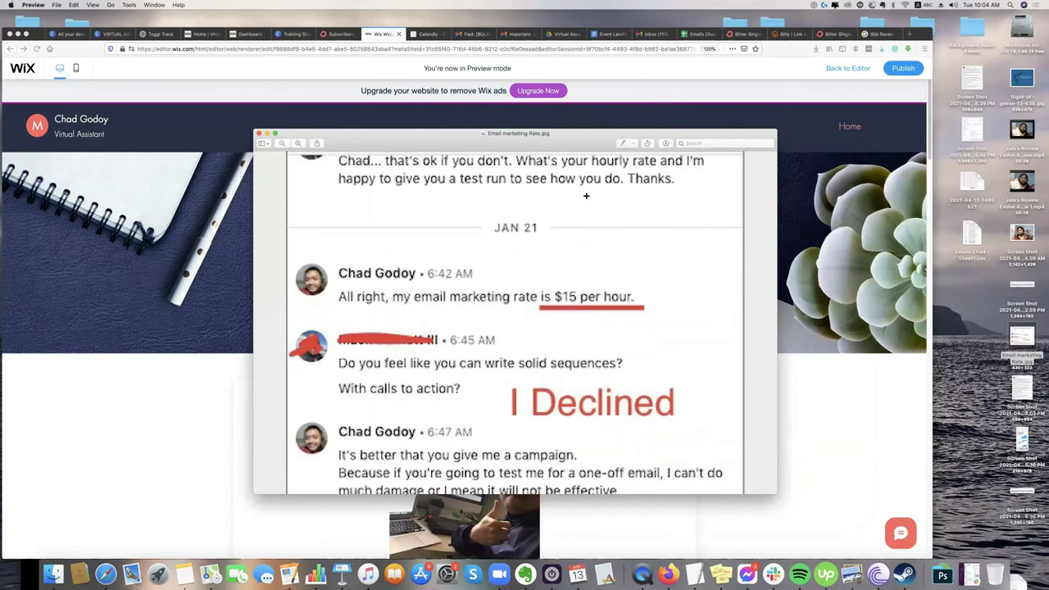
left_click_drag(751, 133, 707, 150)
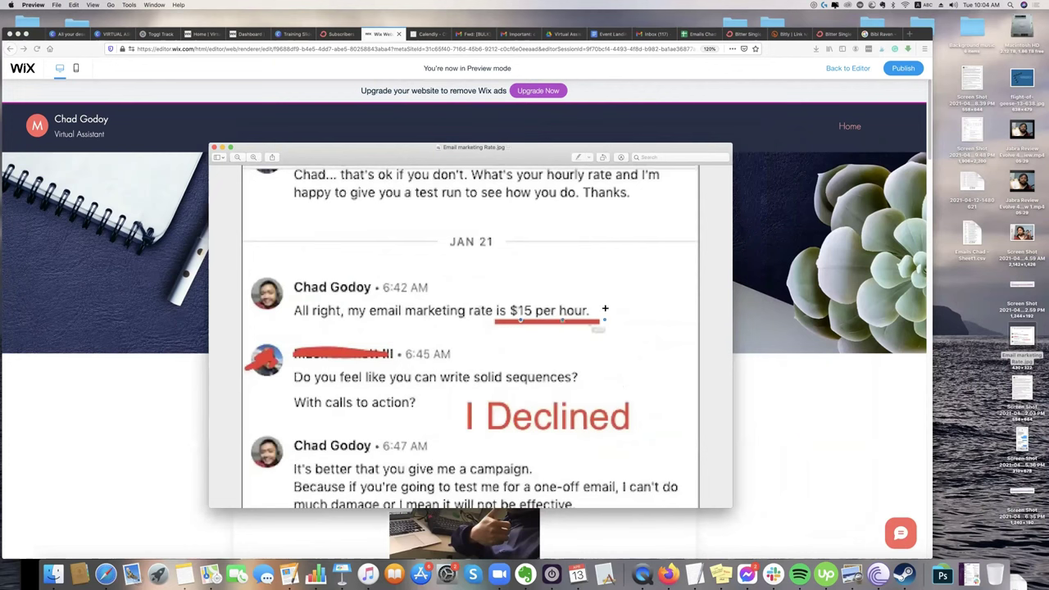
Mark and clear the $15 rate message and 'I Declined' note, then enlarge the window.
left_click_drag(591, 325, 251, 275)
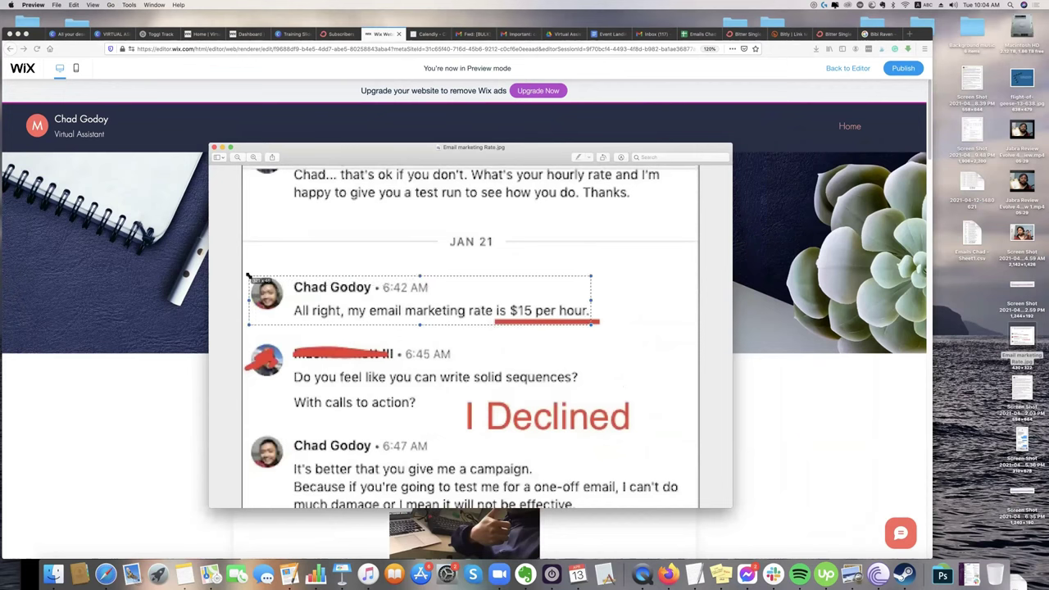
left_click_drag(621, 312, 617, 328)
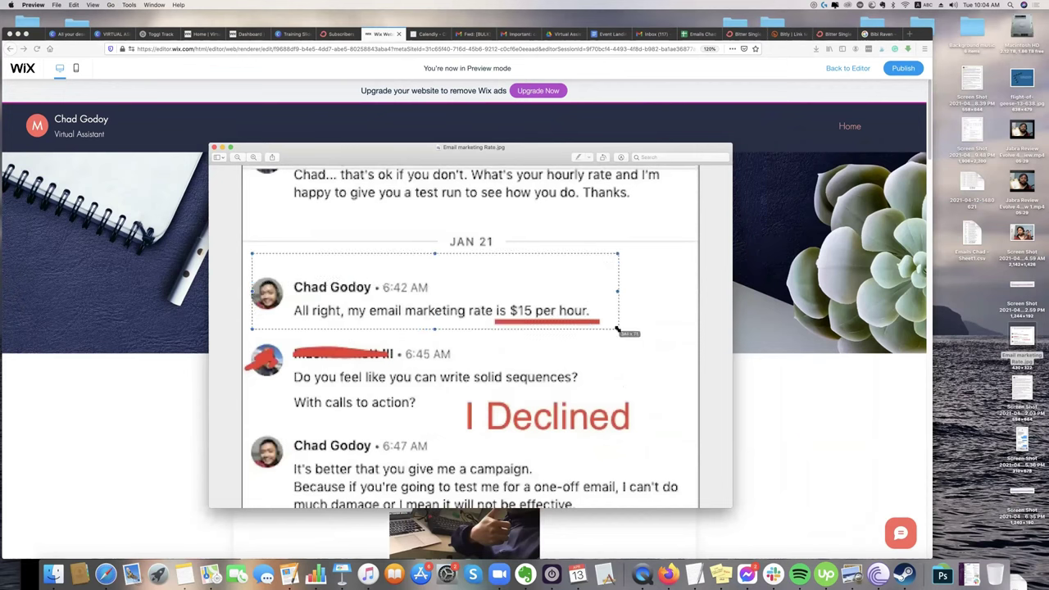
left_click(554, 299)
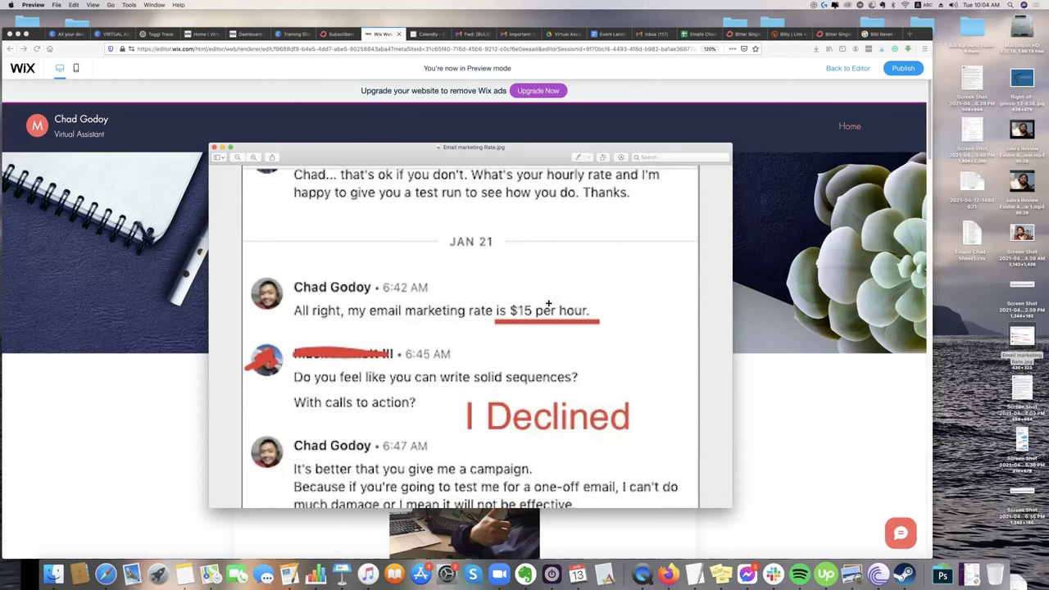
left_click_drag(452, 383, 656, 440)
left_click(635, 450)
left_click_drag(731, 144, 938, 11)
left_click_drag(896, 42, 840, 59)
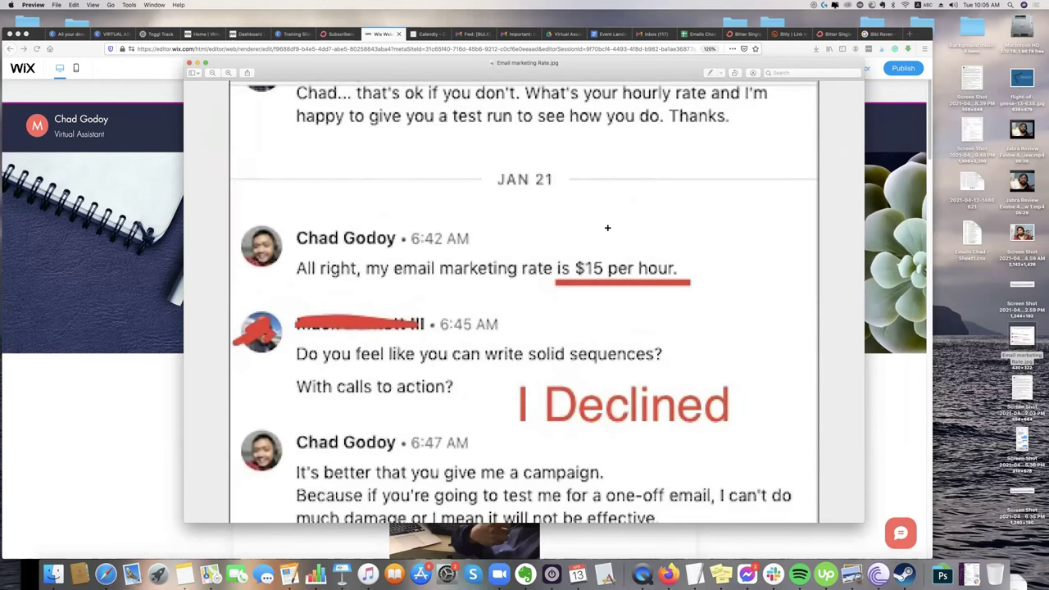
Reposition the Preview window and select the top chat message across the screenshot.
left_click_drag(291, 72, 311, 87)
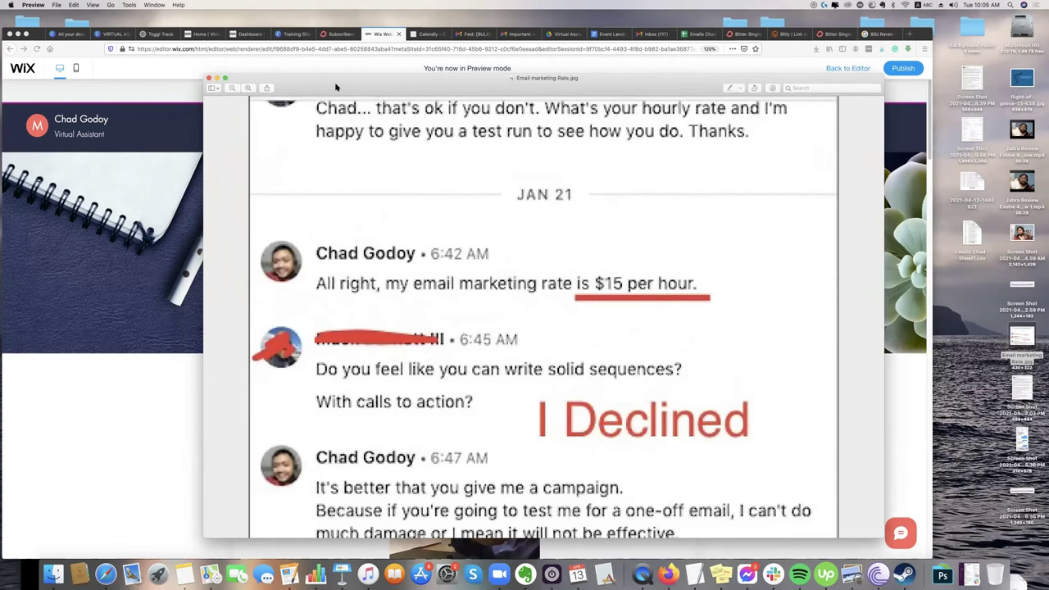
left_click_drag(344, 90, 332, 83)
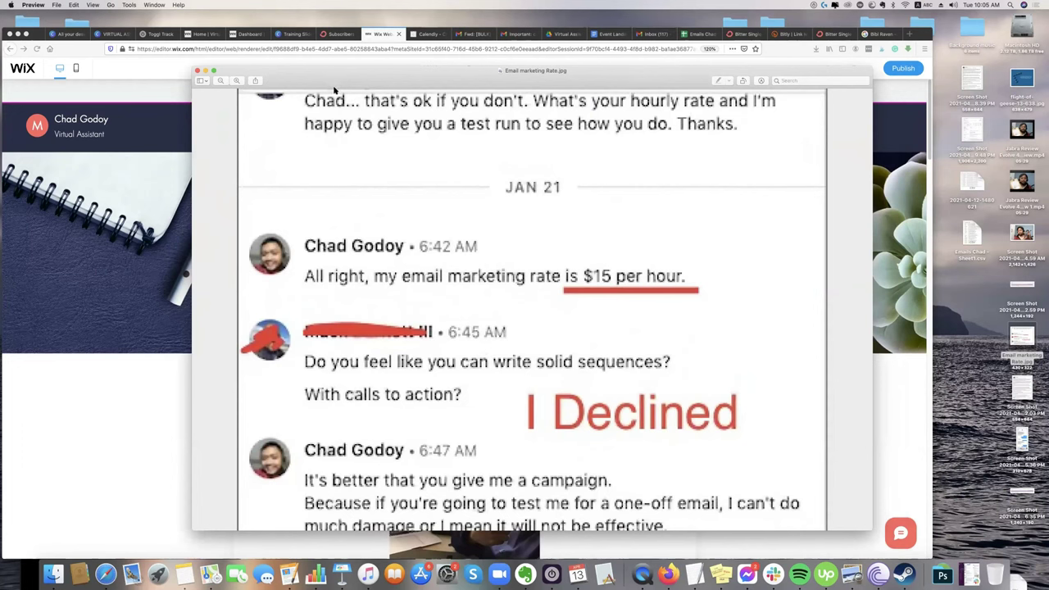
left_click_drag(296, 93, 442, 129)
left_click_drag(755, 131, 237, 93)
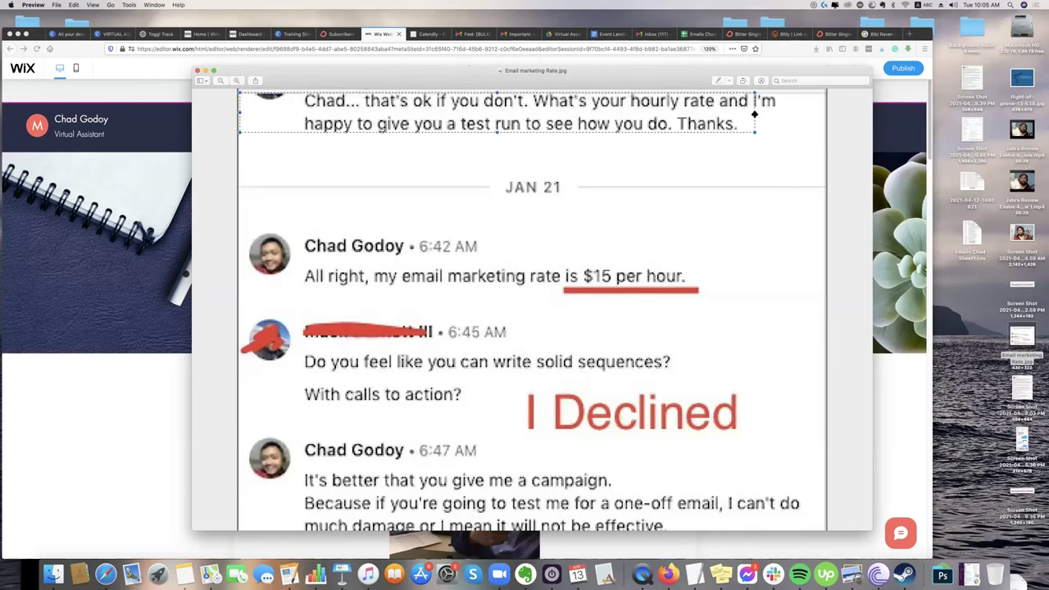
left_click_drag(754, 112, 785, 111)
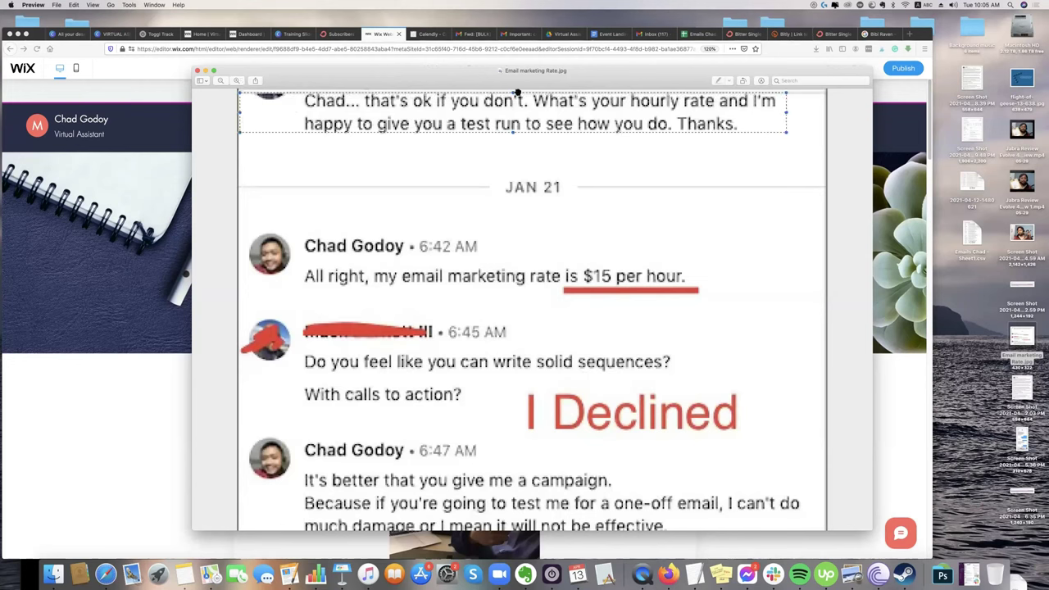
Adjust and clear the selection, then enlarge the Preview window.
left_click_drag(529, 106, 530, 106)
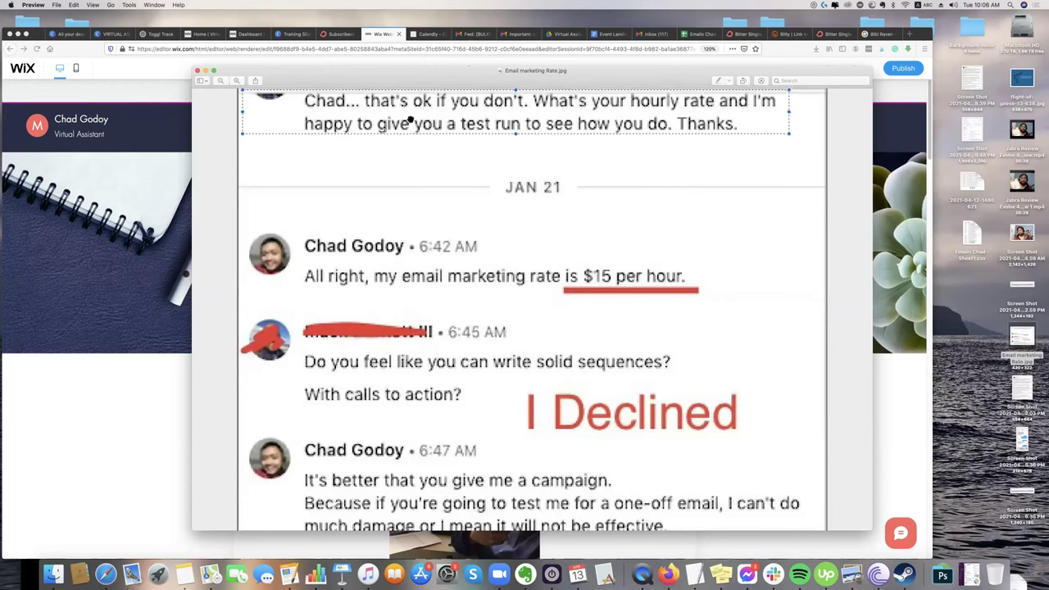
left_click_drag(460, 118, 461, 118)
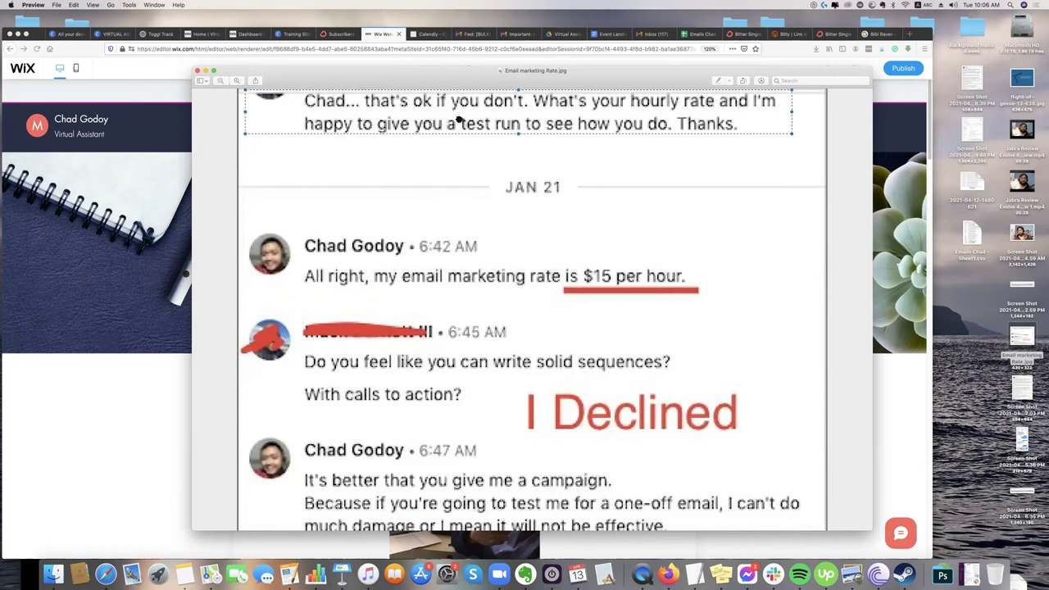
left_click(431, 182)
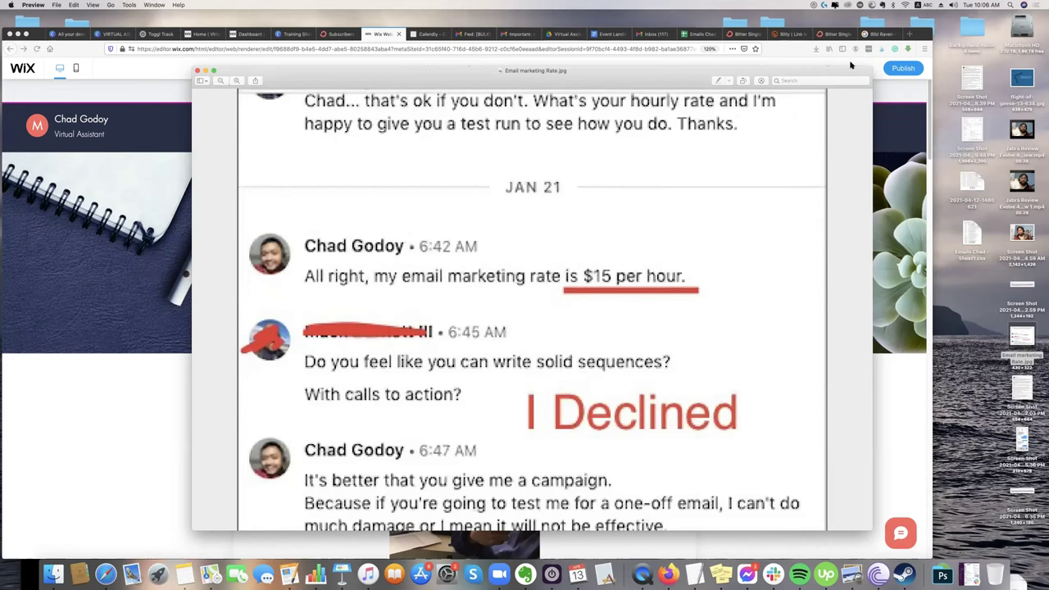
left_click_drag(872, 72, 838, 56)
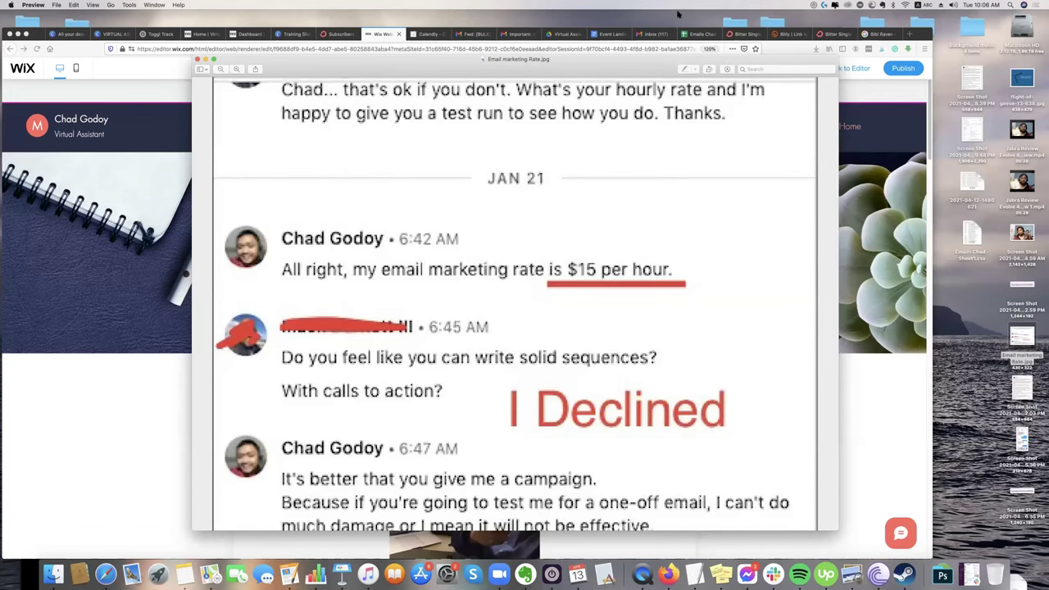
Go to the Virtual Assistant Training Freebies folder in Google Drive.
left_click(645, 35)
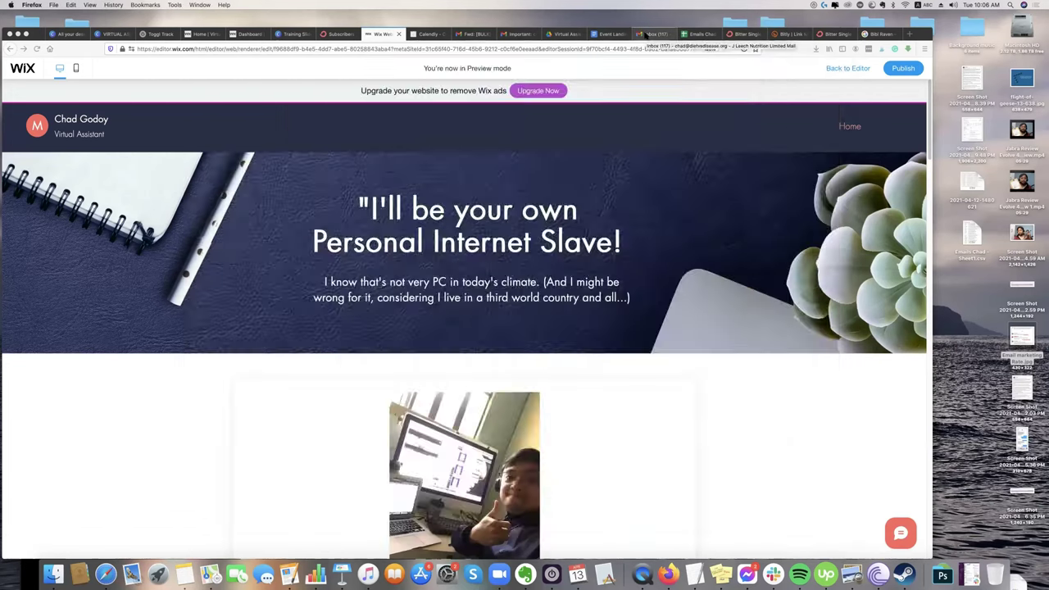
mouse_move(924, 36)
left_mouse_down()
mouse_move(941, 37)
mouse_move(929, 42)
left_mouse_up()
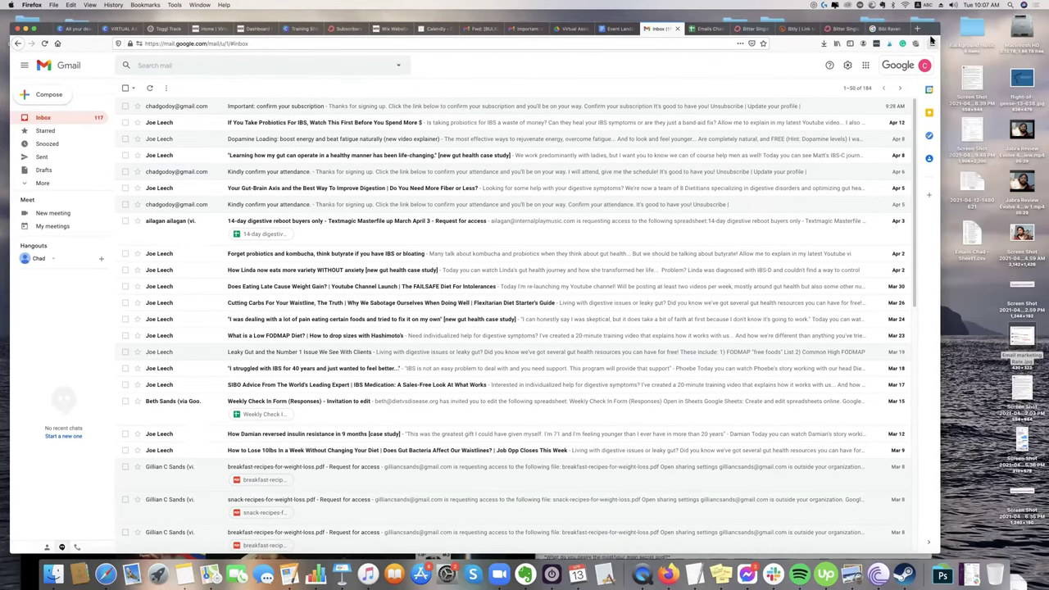
left_click(868, 64)
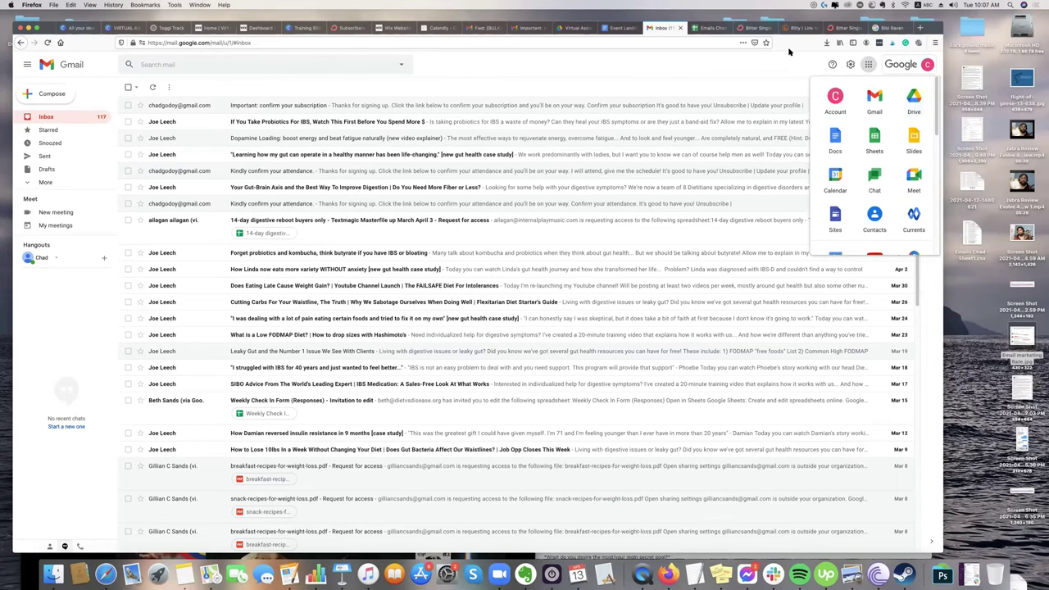
left_click_drag(939, 33, 930, 54)
left_click(572, 47)
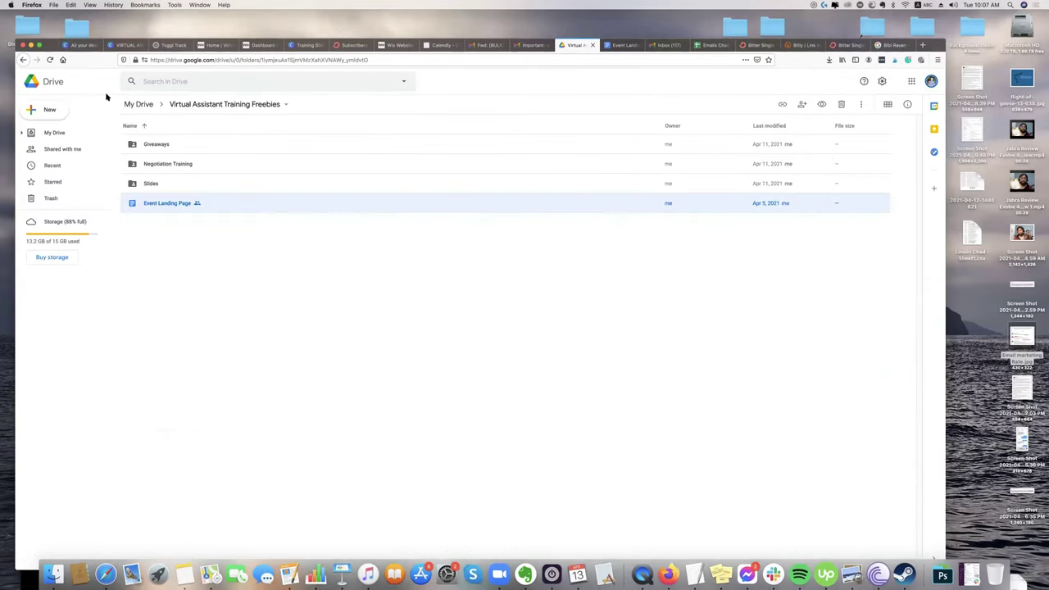
Open the Negotiation Training folder and look over its two Jim Camp folders.
left_click(192, 165)
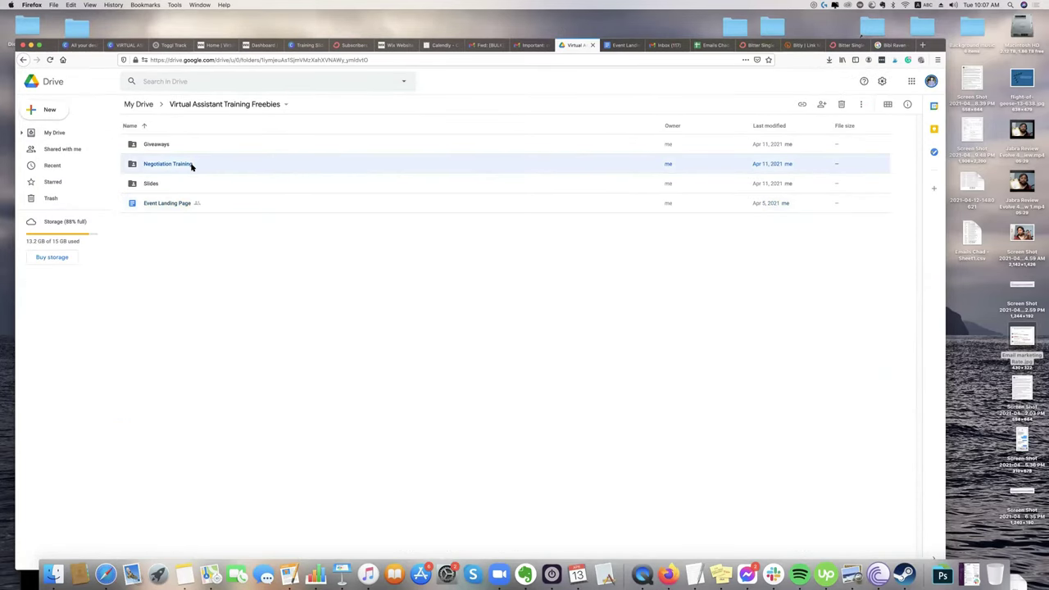
double_click(192, 164)
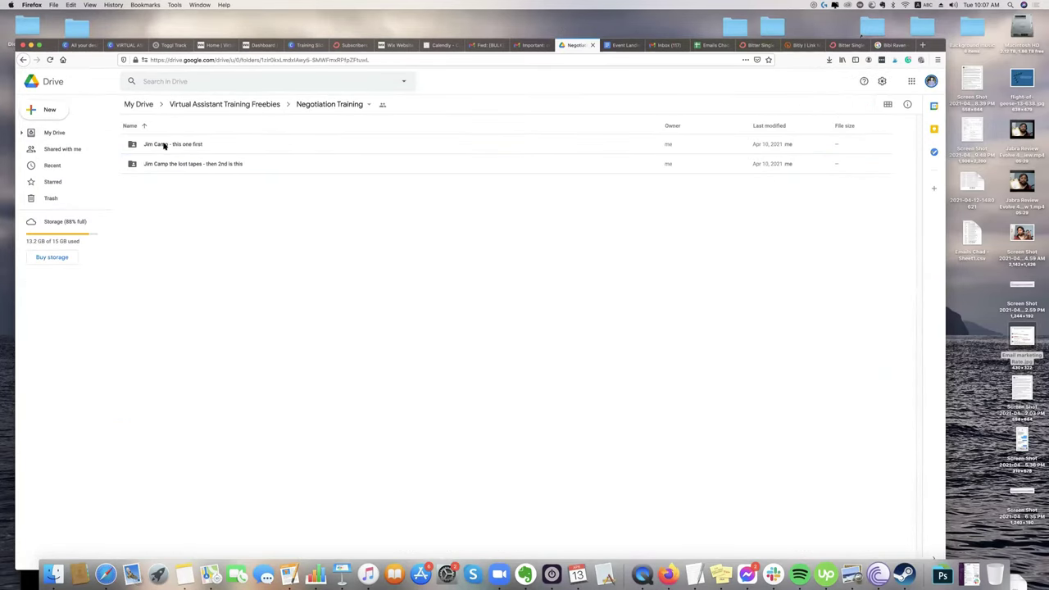
left_click(166, 144)
left_click(166, 163)
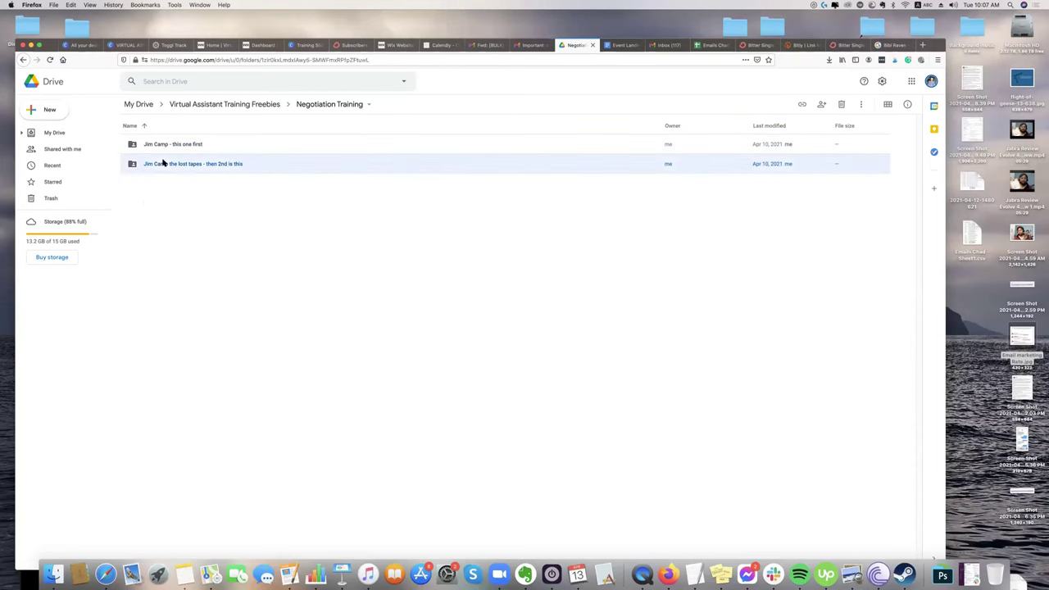
left_click(188, 236)
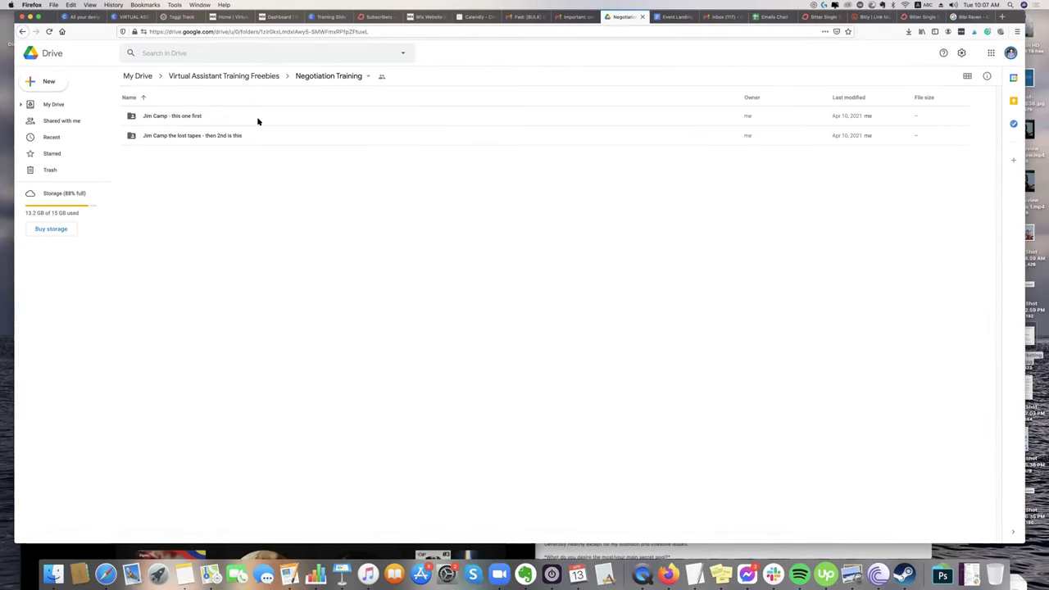
Check the contents of 'Jim Camp - this one first' and the lost tapes folder.
left_click(257, 121)
double_click(257, 121)
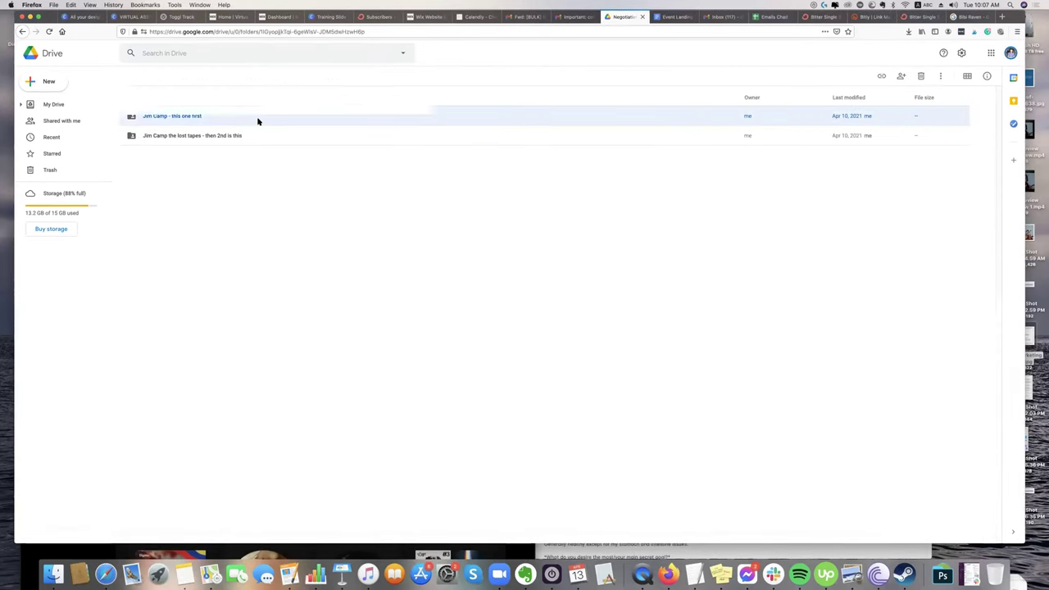
left_click(23, 32)
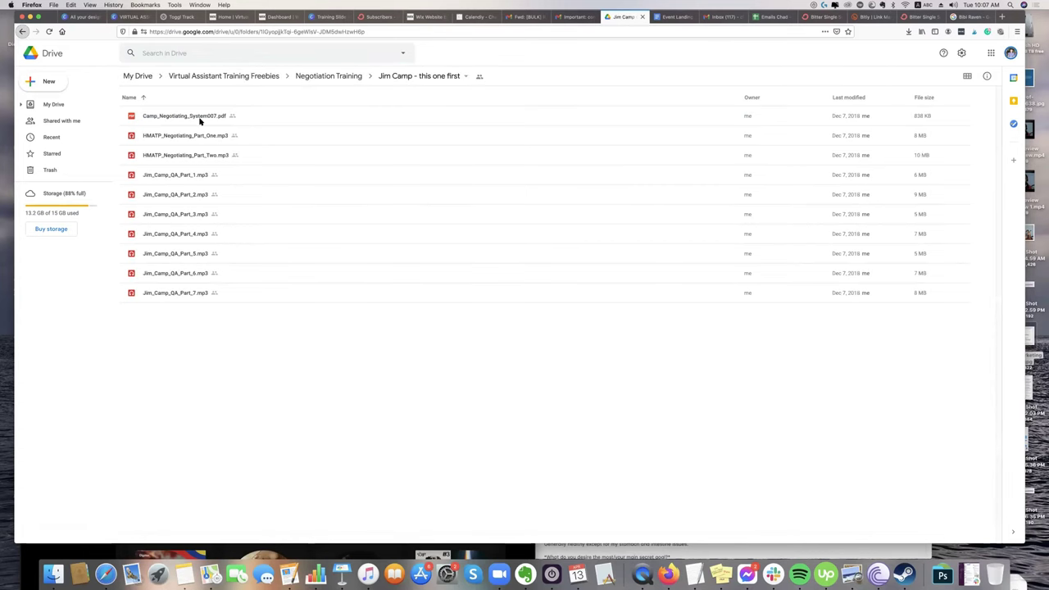
double_click(181, 136)
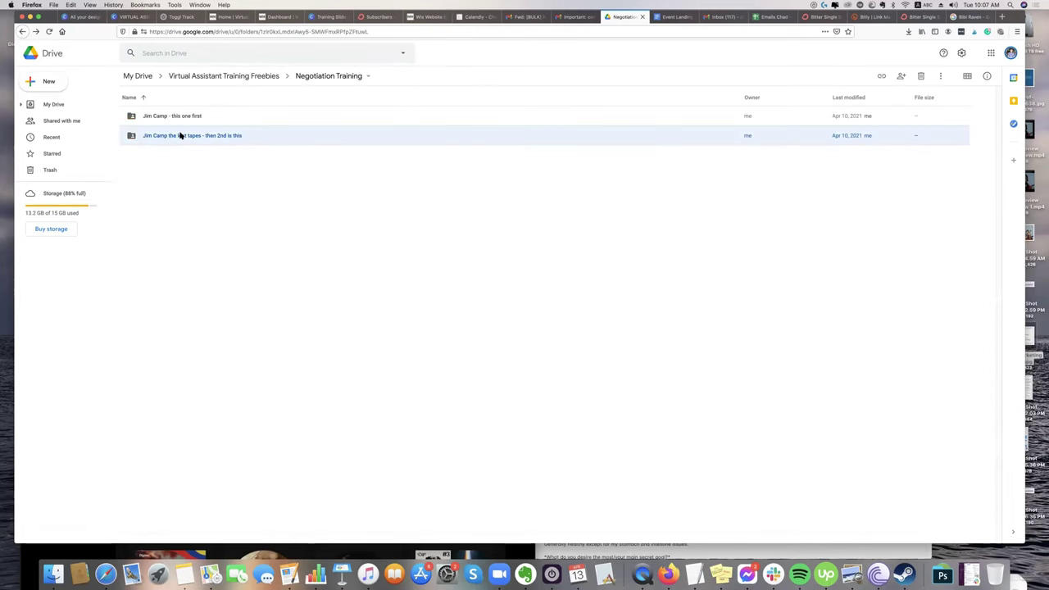
left_click(22, 32)
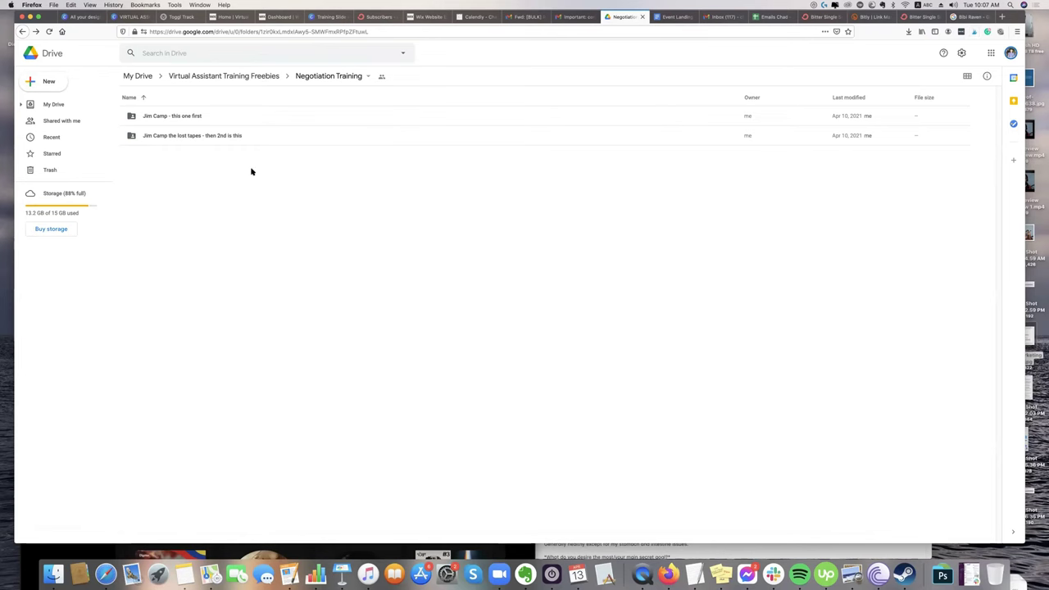
left_click(166, 117)
left_click(169, 135)
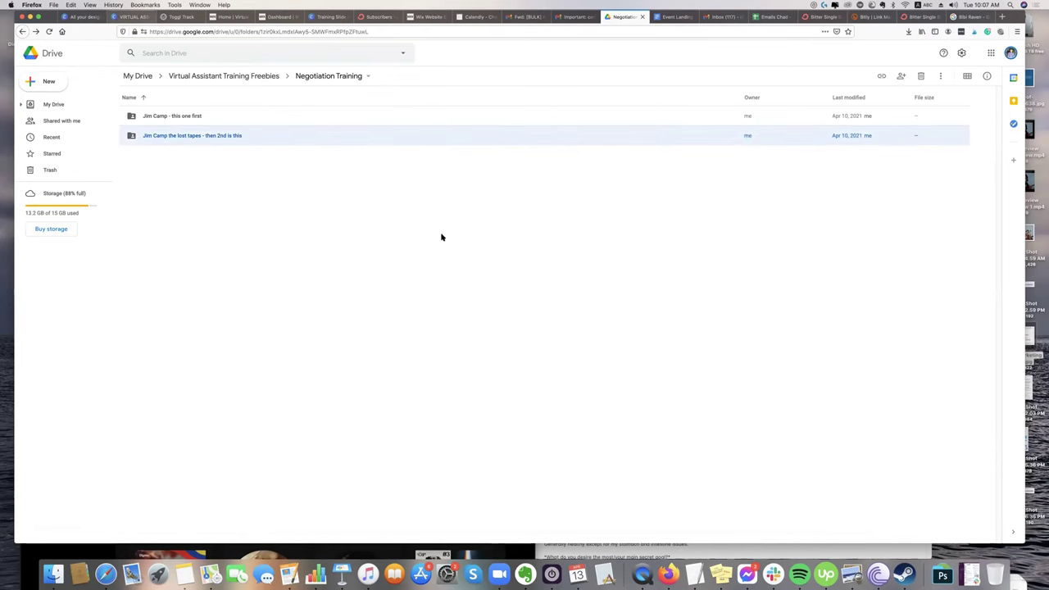
key("super+2")
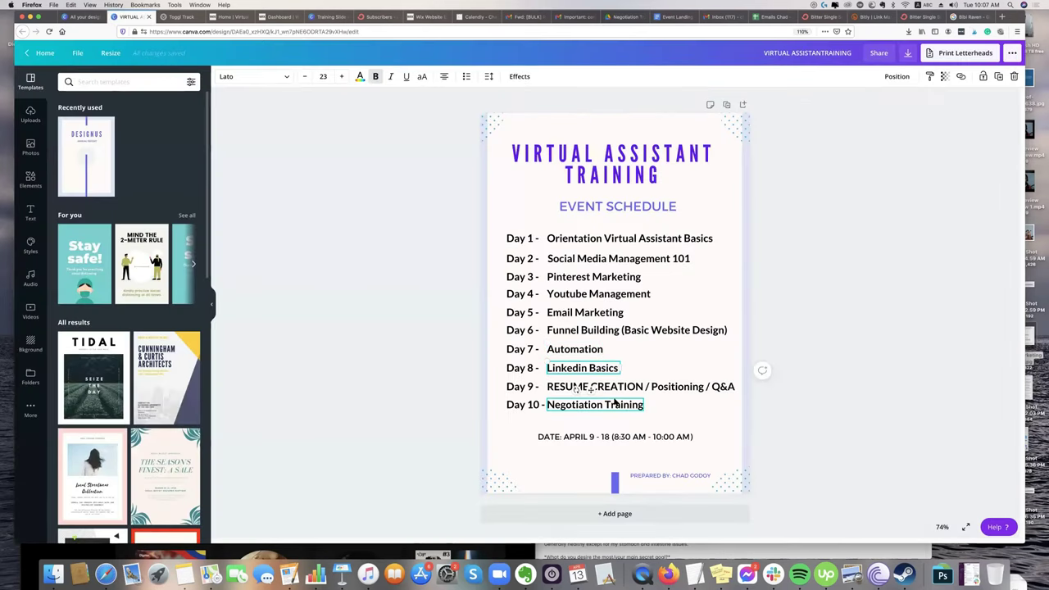
left_click_drag(454, 410, 770, 267)
left_click(762, 264)
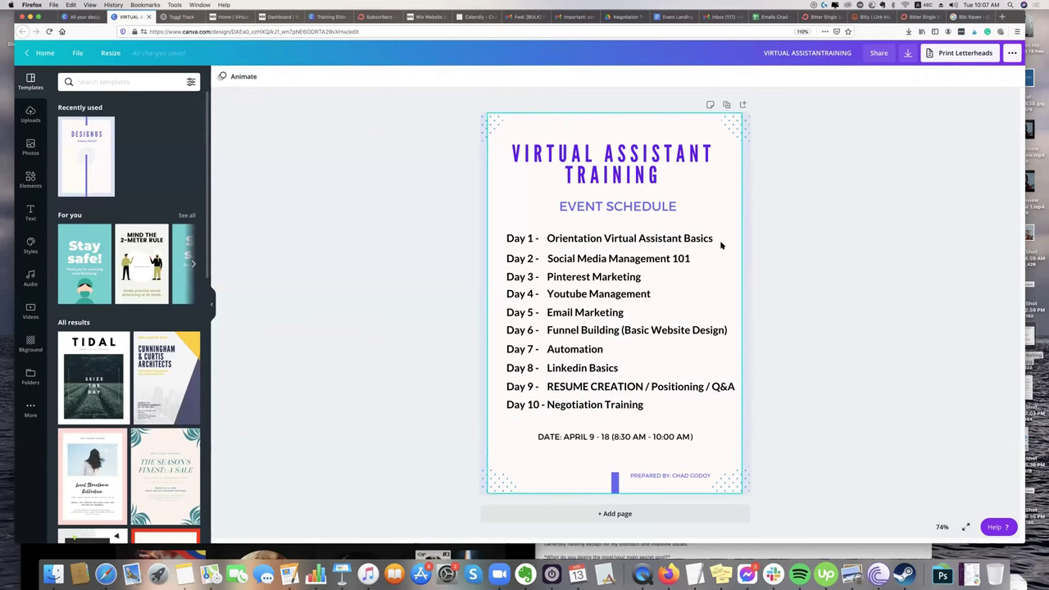
left_click_drag(421, 149, 782, 380)
left_click(781, 380)
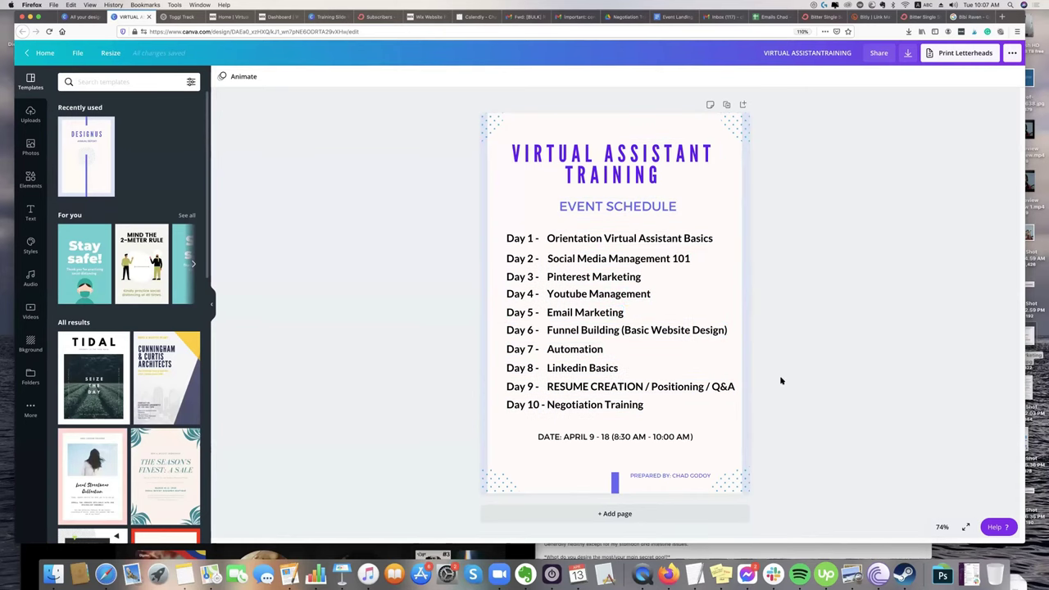
left_click_drag(775, 363, 587, 402)
left_click(587, 402)
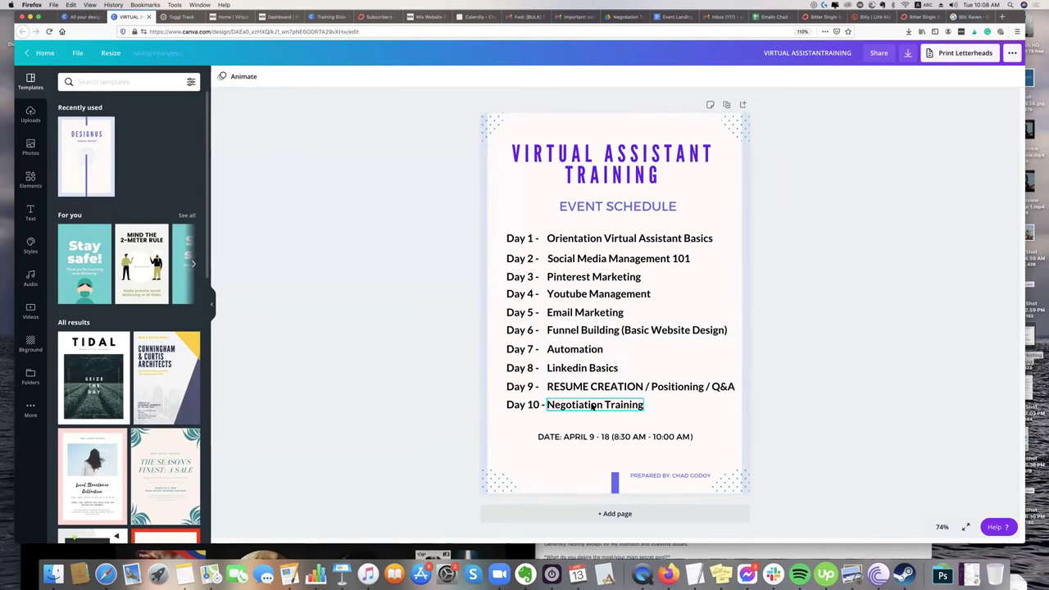
left_click(617, 415)
left_click(411, 390)
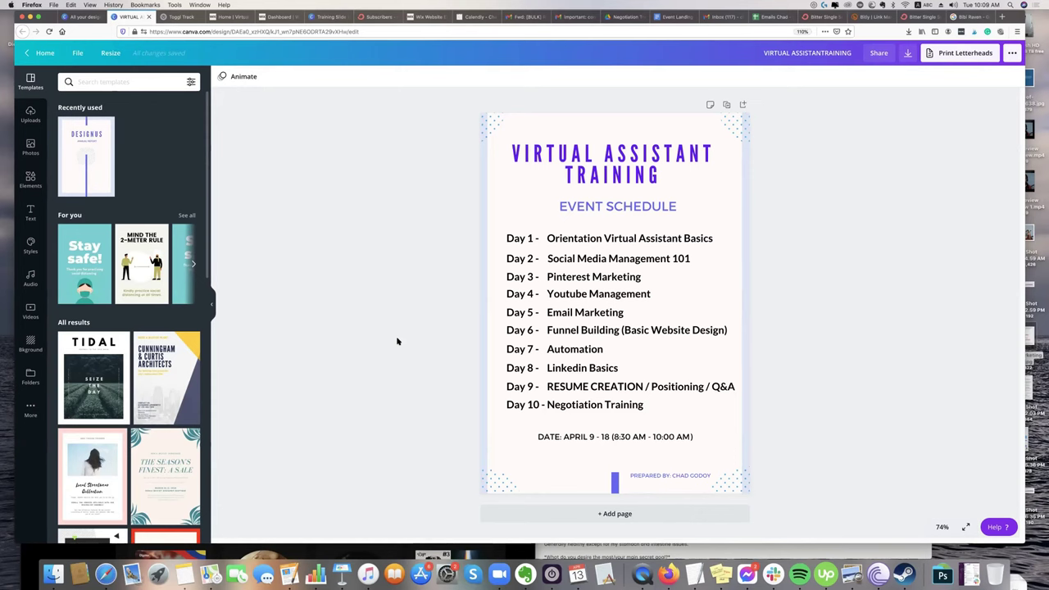
Select and deselect the Negotiation Training schedule line, then scroll the Training Slide design.
left_click(590, 411)
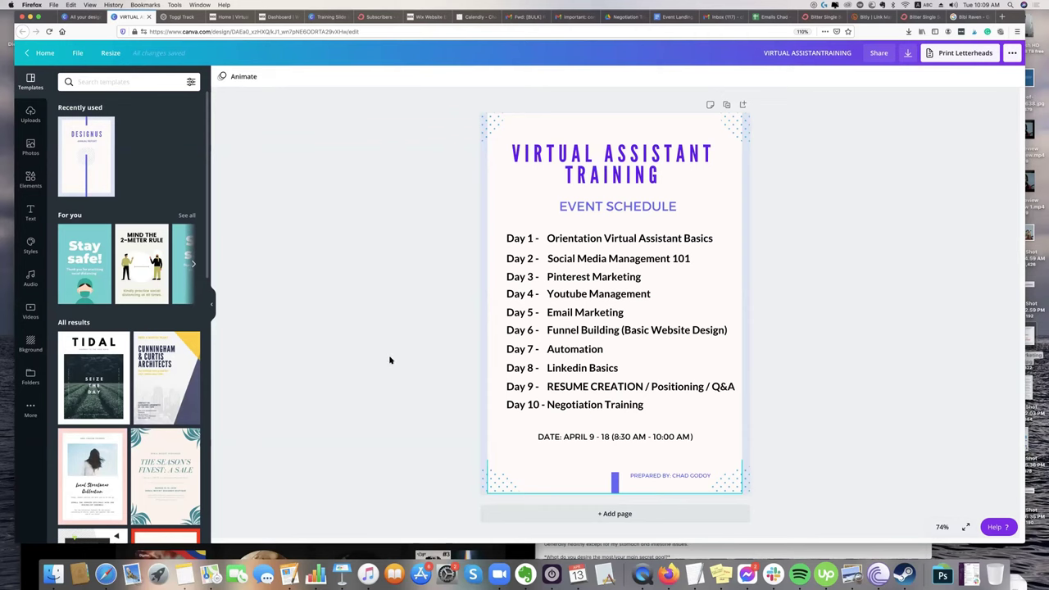
left_click(385, 353)
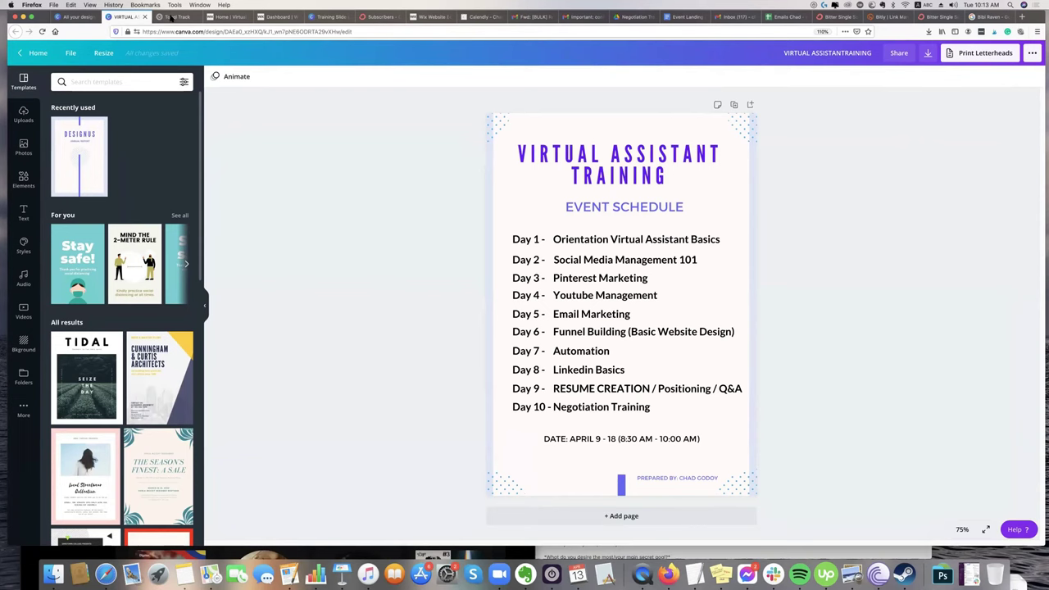
left_click(322, 17)
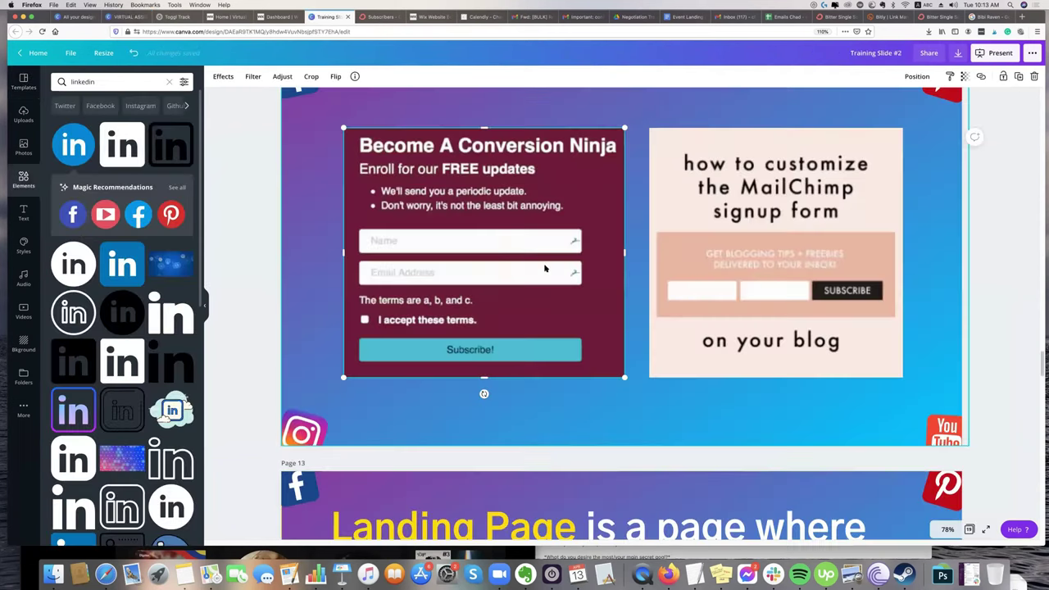
scroll(1028, 301, "down", 5)
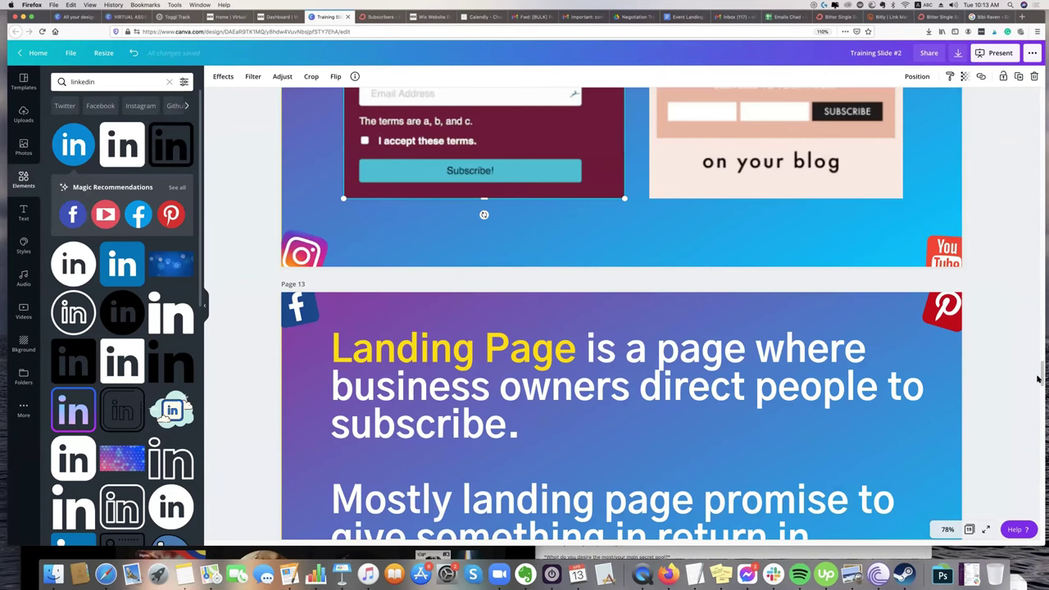
left_click_drag(1041, 390, 1037, 455)
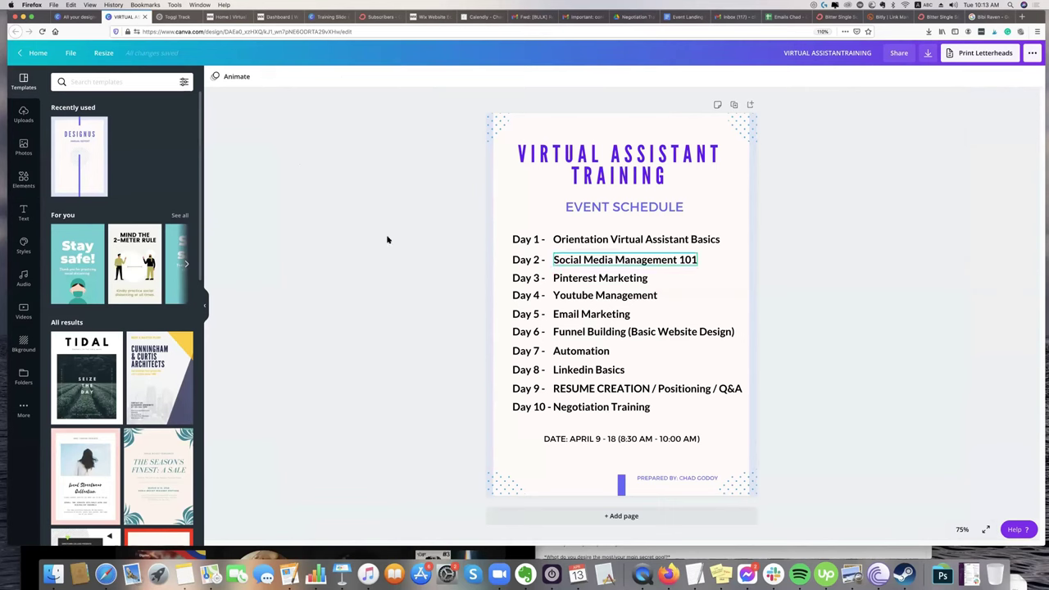
Scroll the Training Slide deck to page 18 and select its Create a Campaign / Broadcast title.
left_click(230, 16)
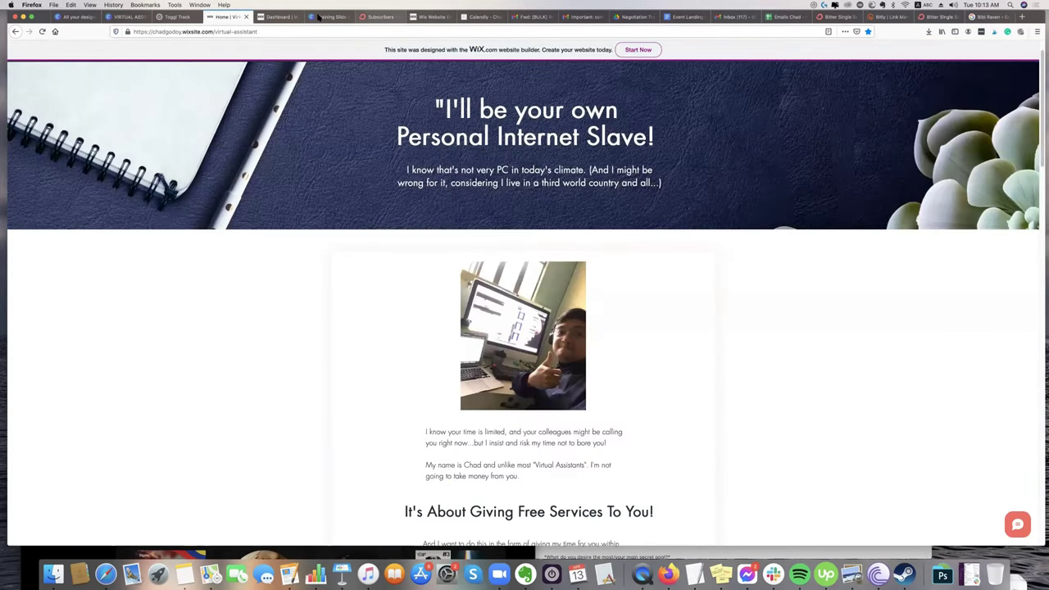
left_click(329, 16)
scroll(516, 252, "down", 5)
scroll(533, 258, "down", 7)
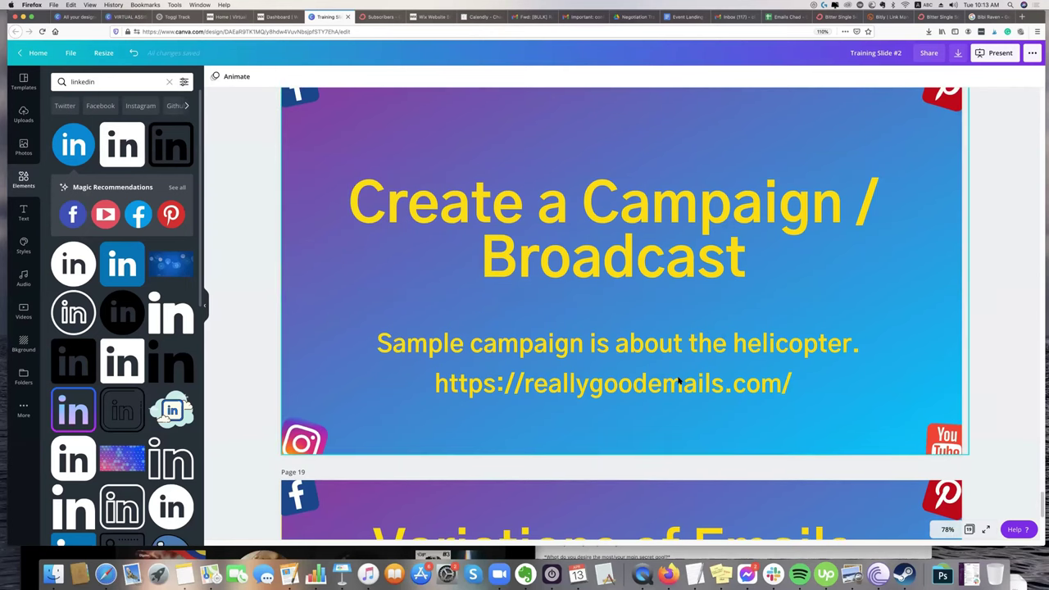
scroll(680, 379, "down", 6)
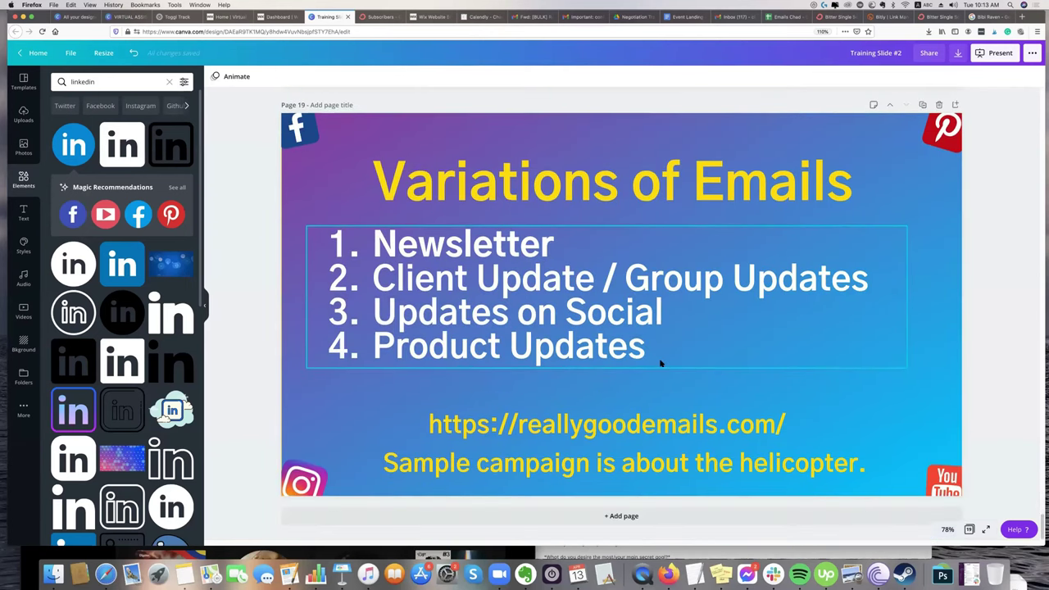
scroll(660, 358, "up", 6)
scroll(650, 328, "up", 1)
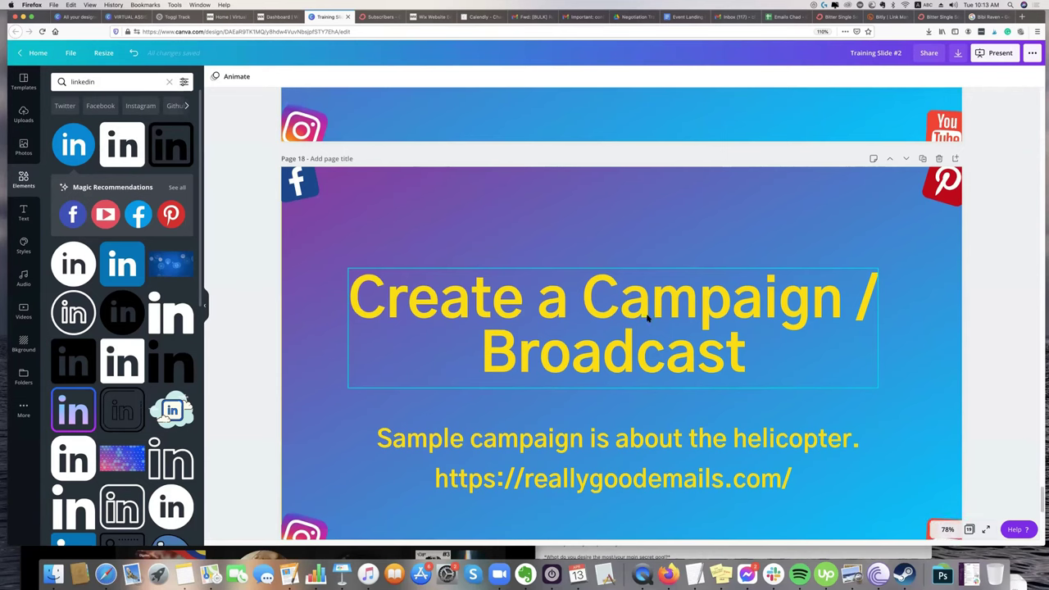
left_click(648, 321)
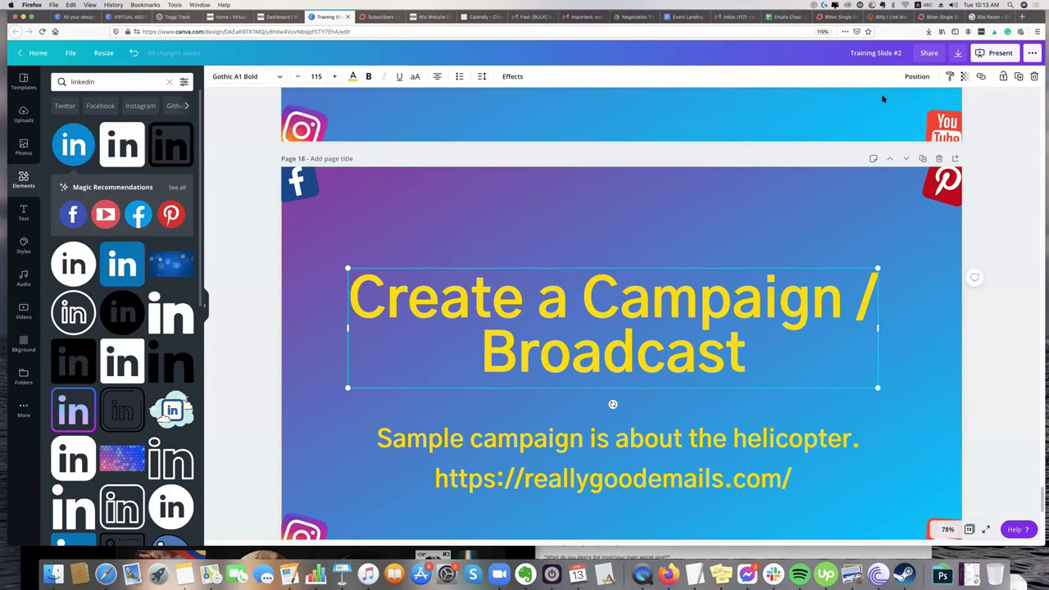
left_click(258, 307)
Switch to ConvertKit's Subscribers page and scroll through the subscriber list.
key("ctrl+Tab")
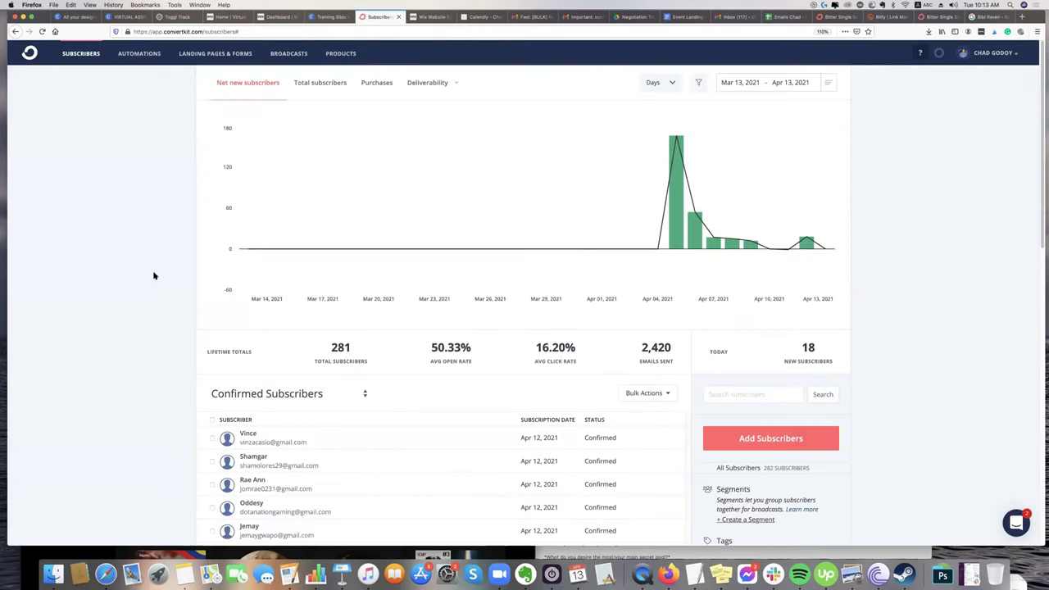
scroll(779, 287, "down", 1)
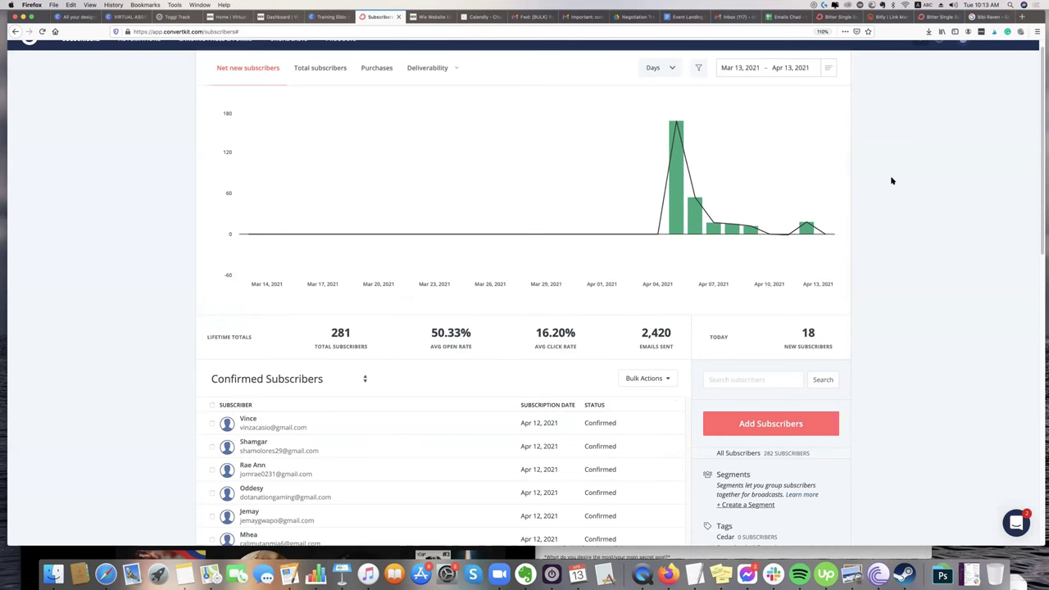
scroll(352, 123, "up", 1)
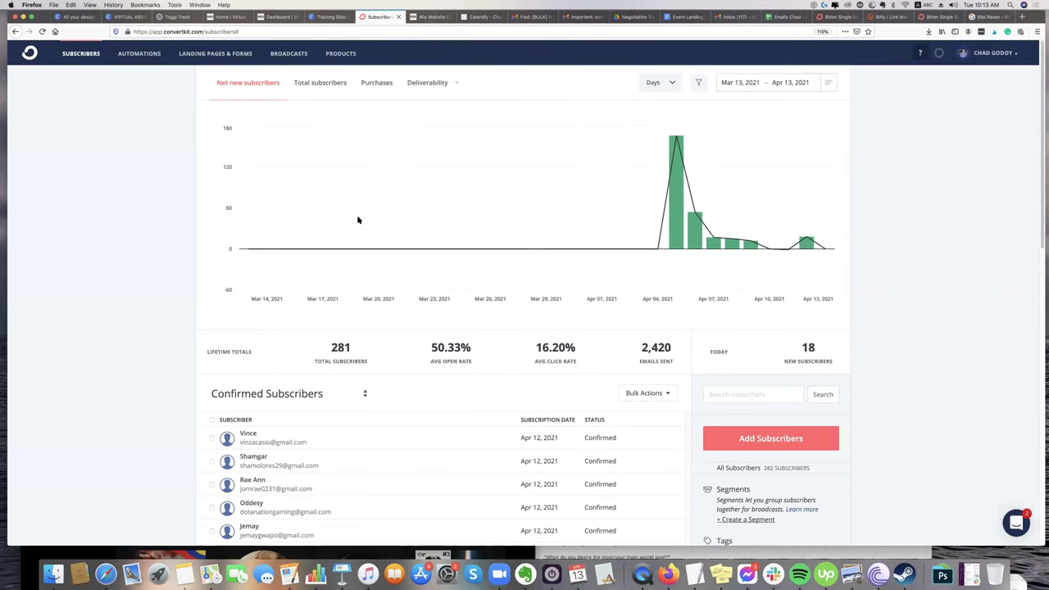
scroll(357, 220, "down", 5)
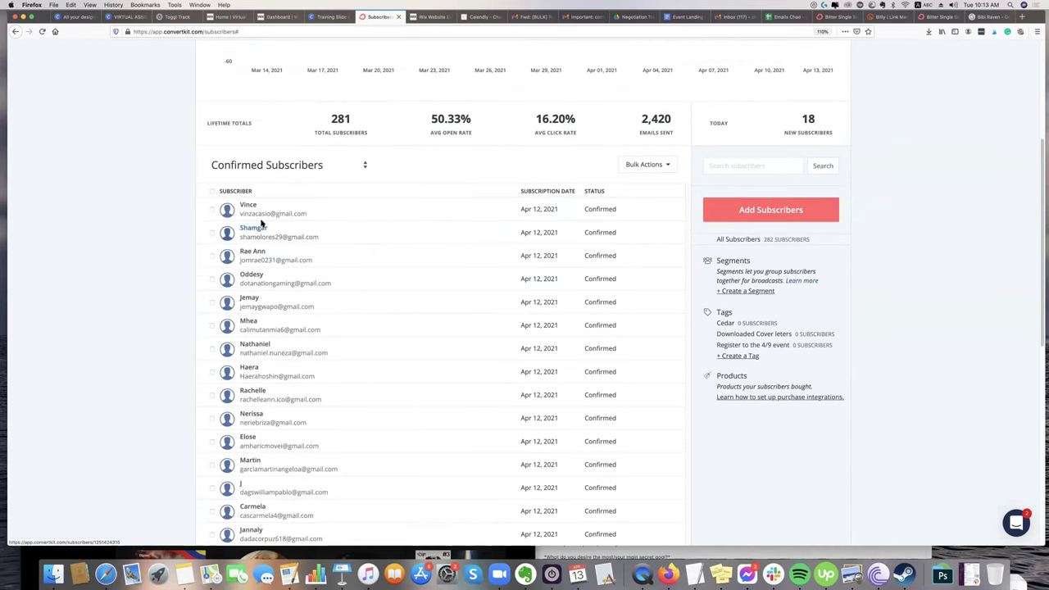
scroll(275, 270, "up", 1)
scroll(277, 288, "up", 1)
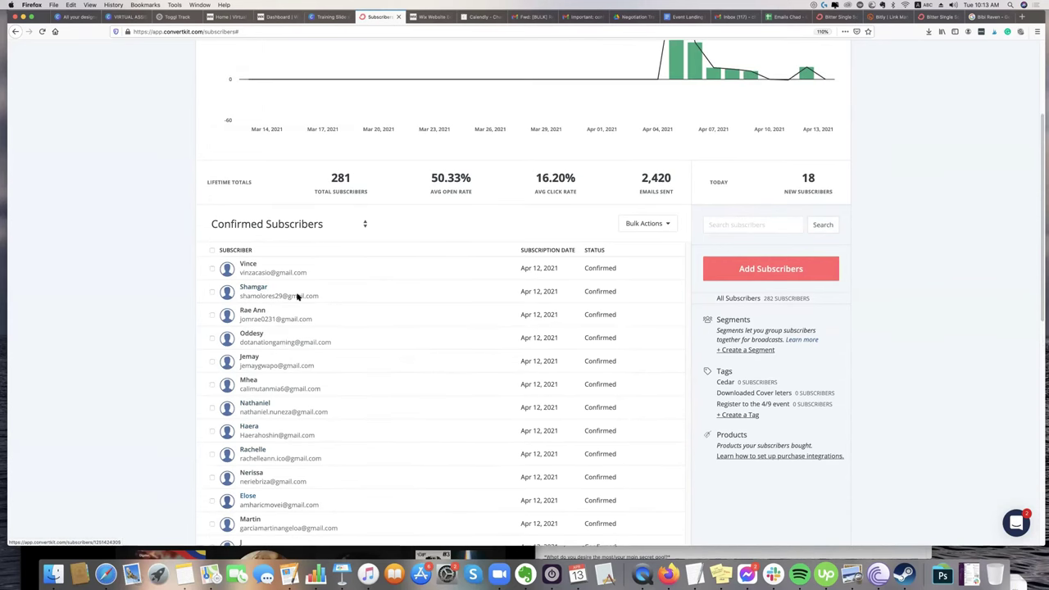
scroll(320, 205, "up", 3)
scroll(340, 111, "up", 1)
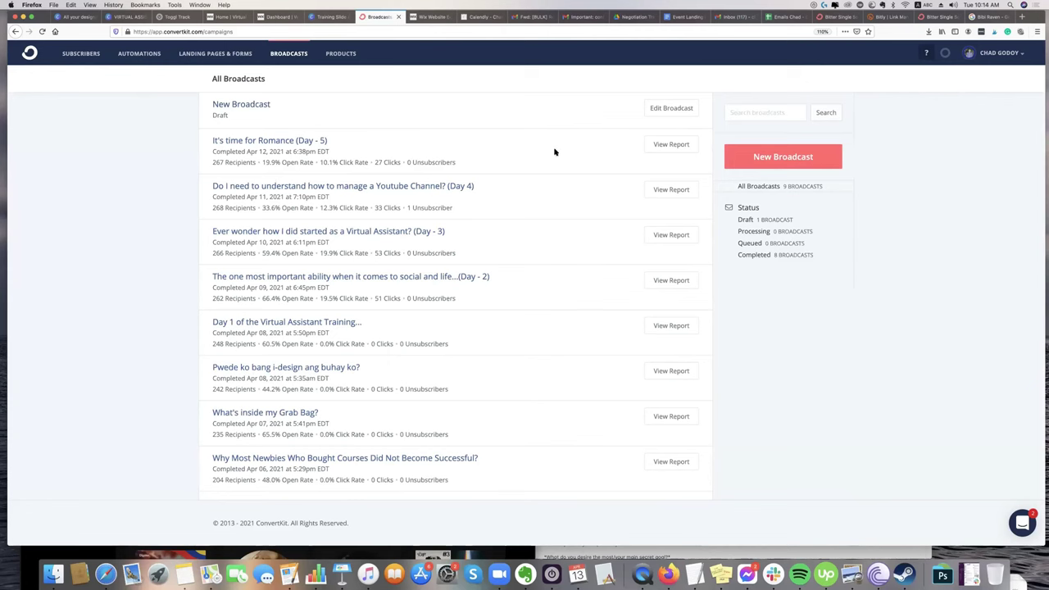
Start a new broadcast and highlight the Recipients 'Select your subscribers' instruction.
left_click(789, 158)
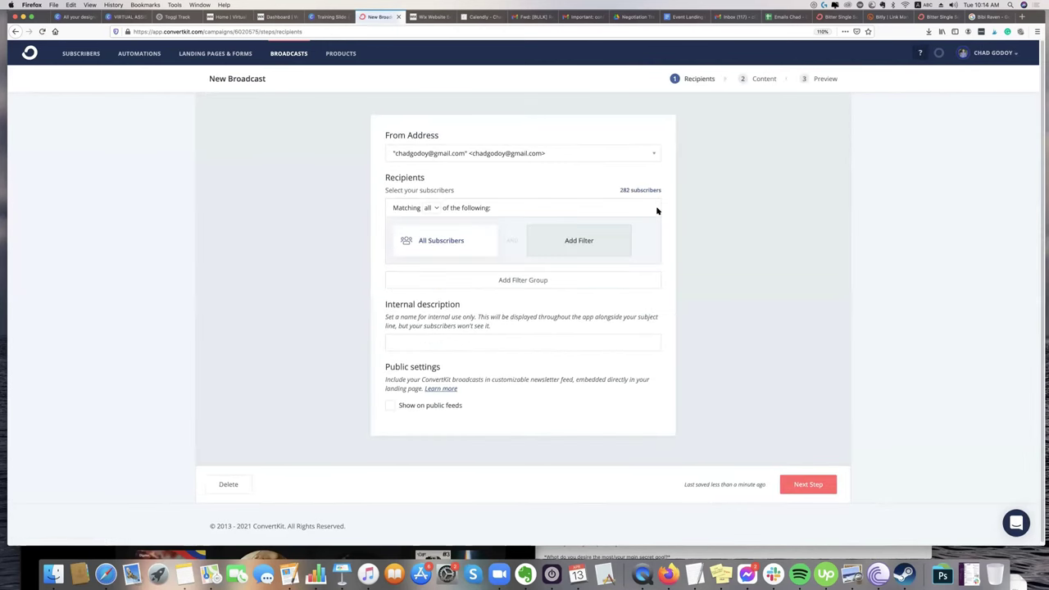
triple_click(450, 193)
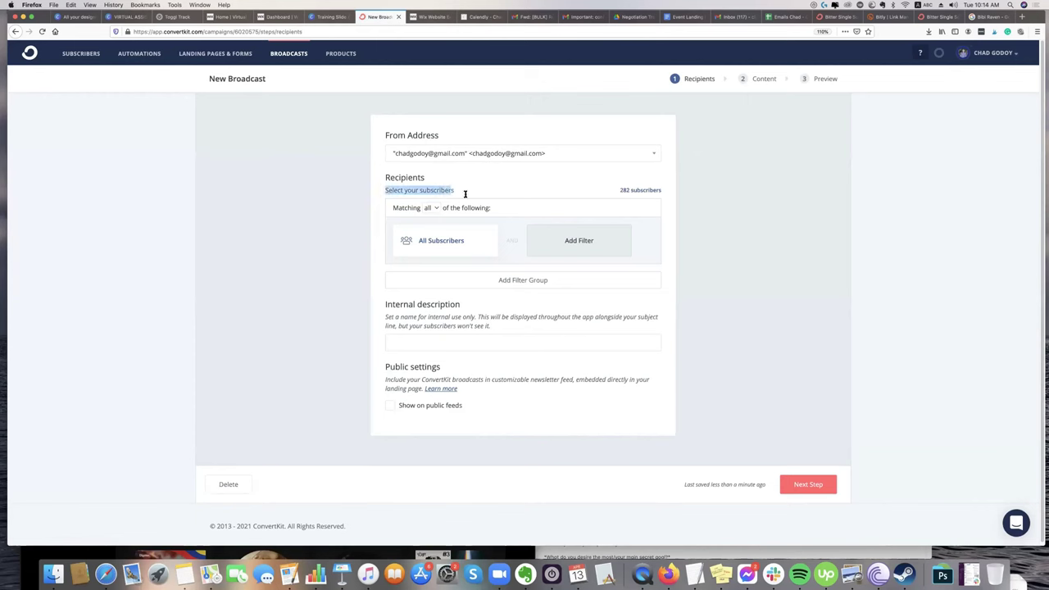
left_click(473, 191)
triple_click(428, 187)
left_click_drag(392, 180, 382, 181)
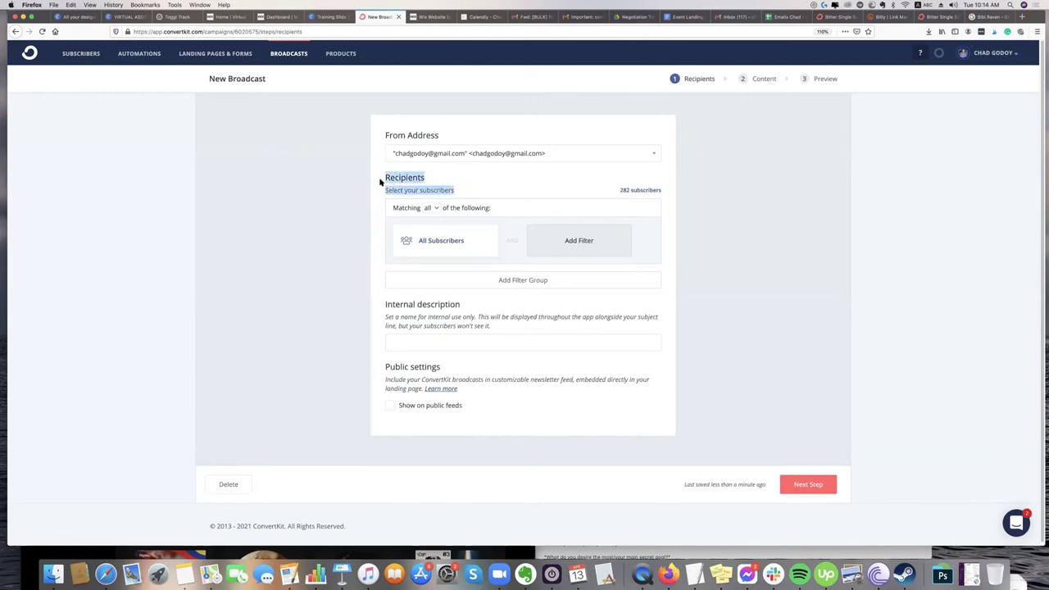
Add a Subscribed to > forms > Event Landing Page filter and remove the All Subscribers filter.
left_click(558, 242)
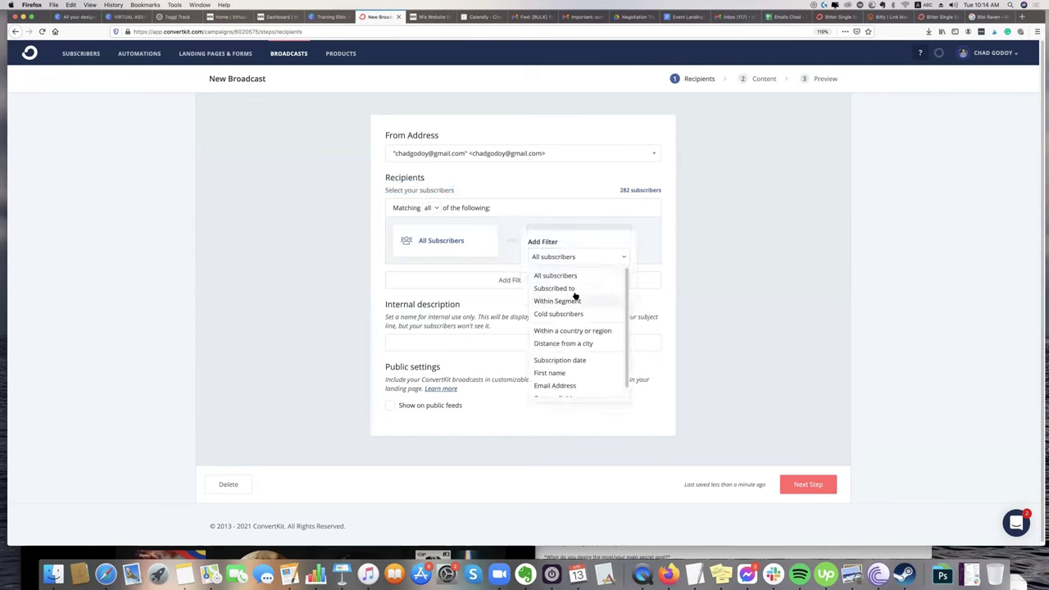
left_click(578, 290)
left_click(581, 279)
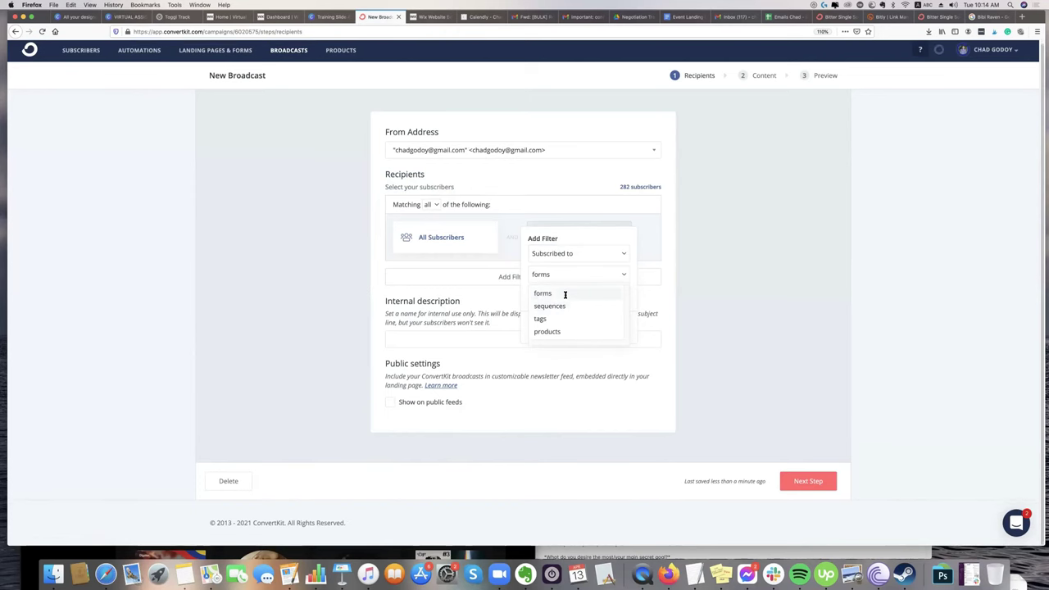
left_click(565, 297)
left_click(617, 297)
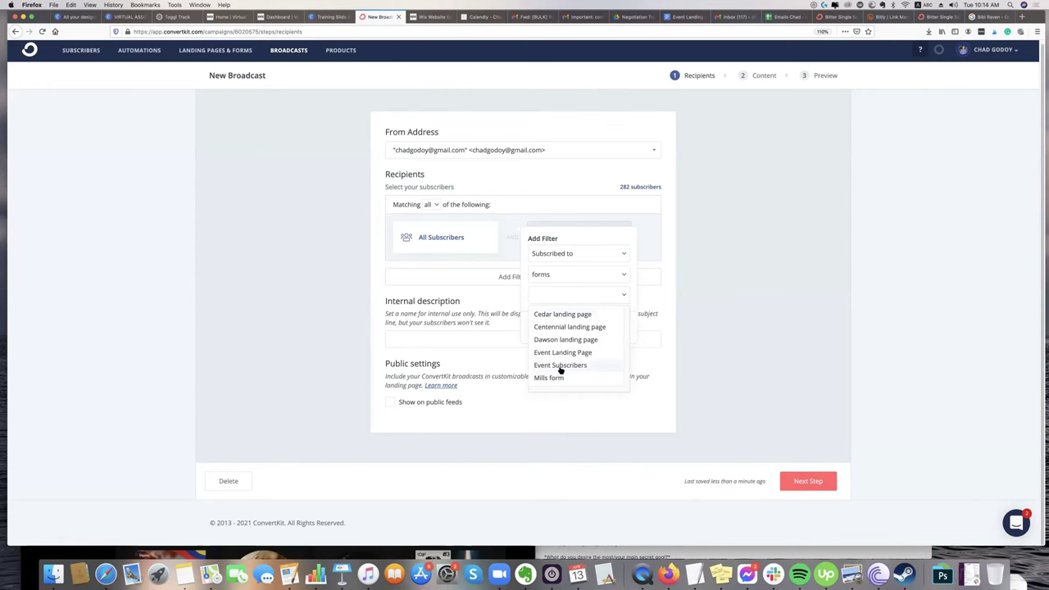
left_click(564, 352)
left_click(581, 339)
left_click(592, 296)
left_click(618, 249)
left_click(620, 246)
left_click(607, 336)
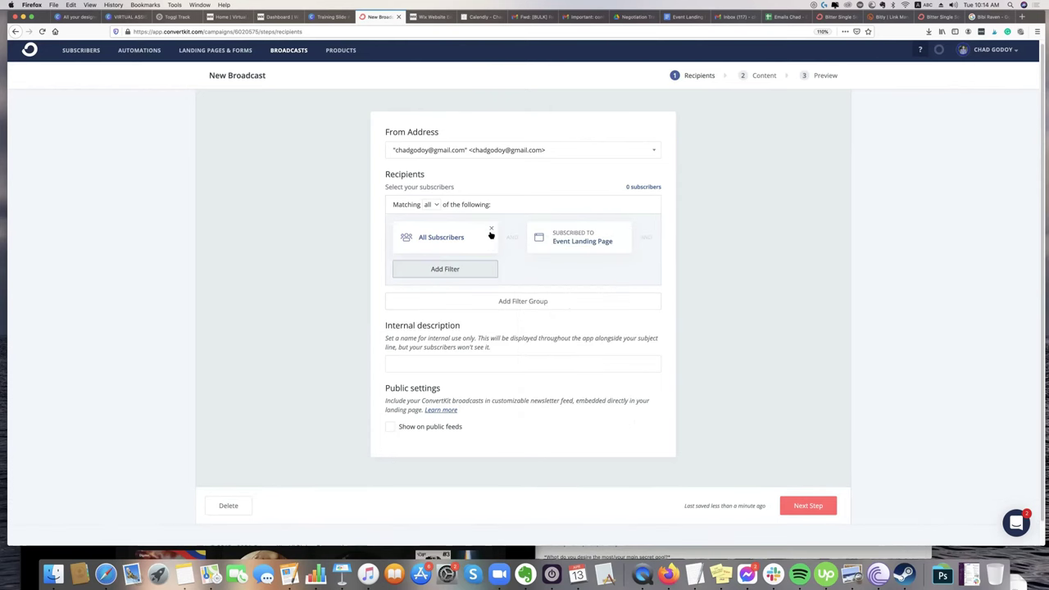
left_click(490, 229)
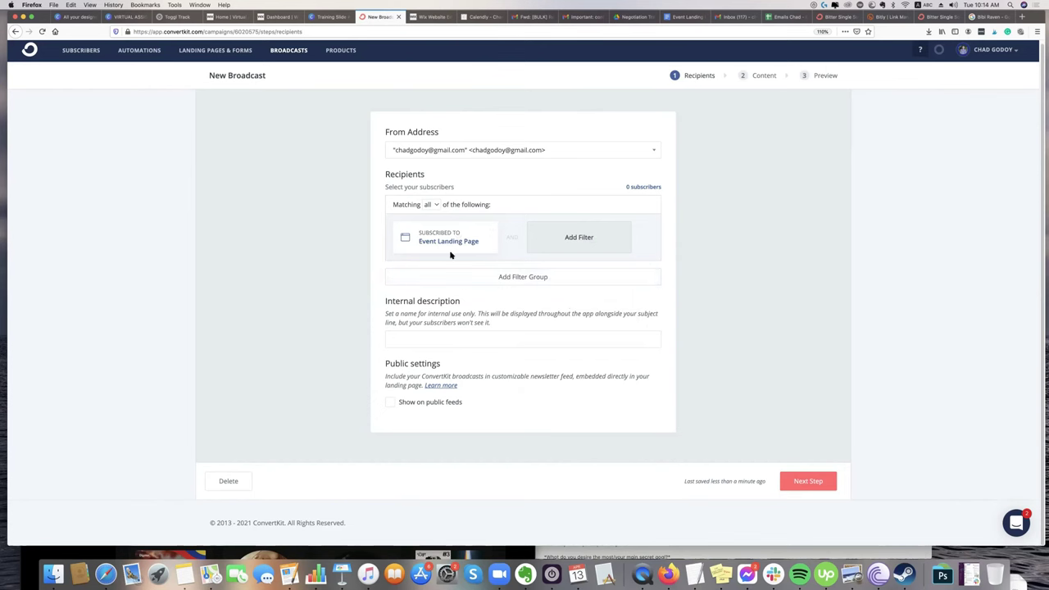
Re-add an All Subscribers filter and delete the Event Landing Page filter.
left_click(573, 246)
left_click(575, 254)
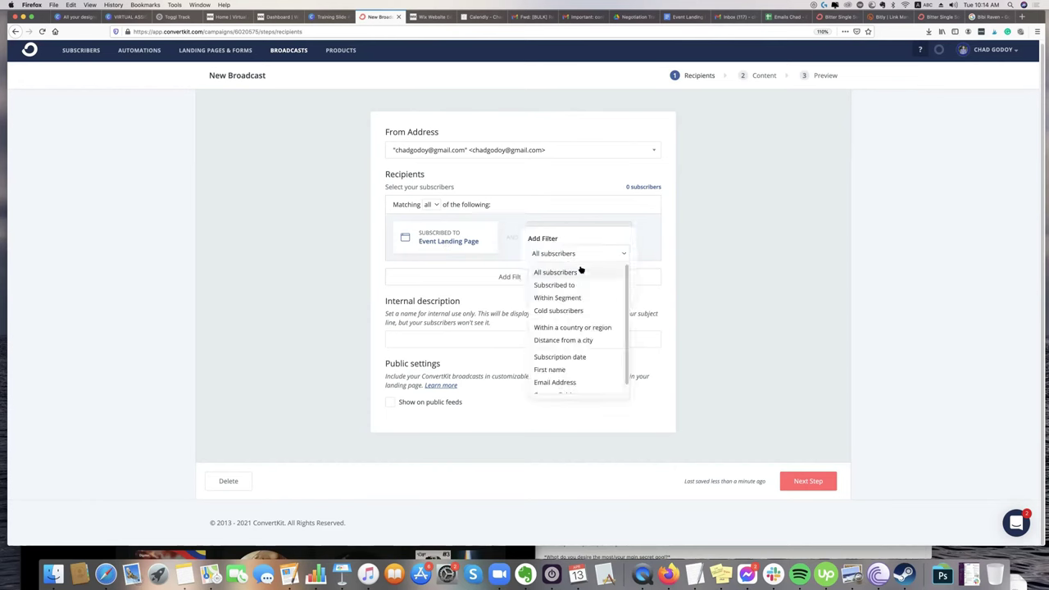
left_click(599, 232)
left_click(611, 283)
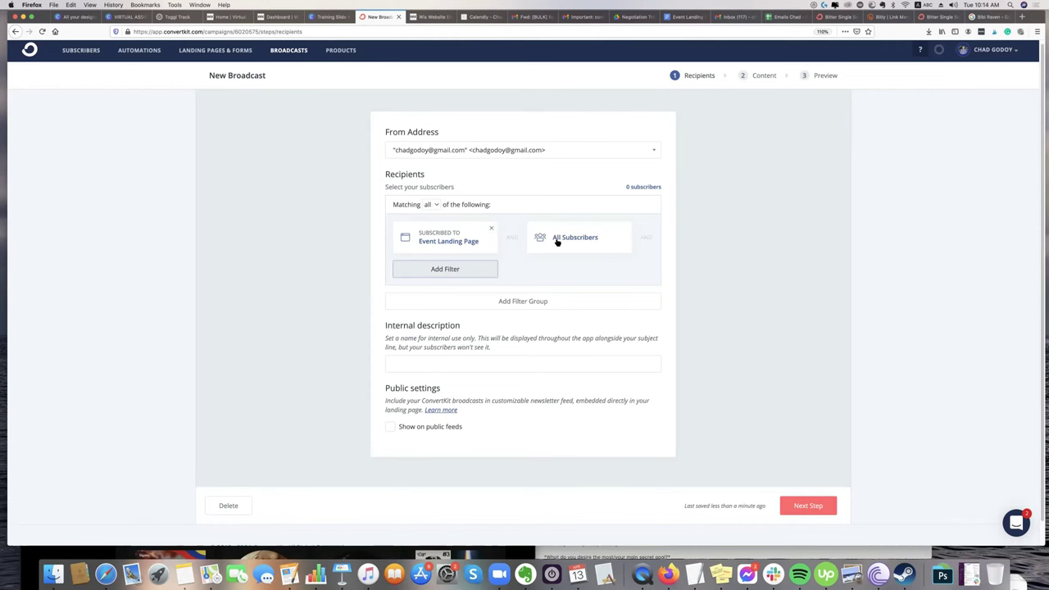
left_click(492, 229)
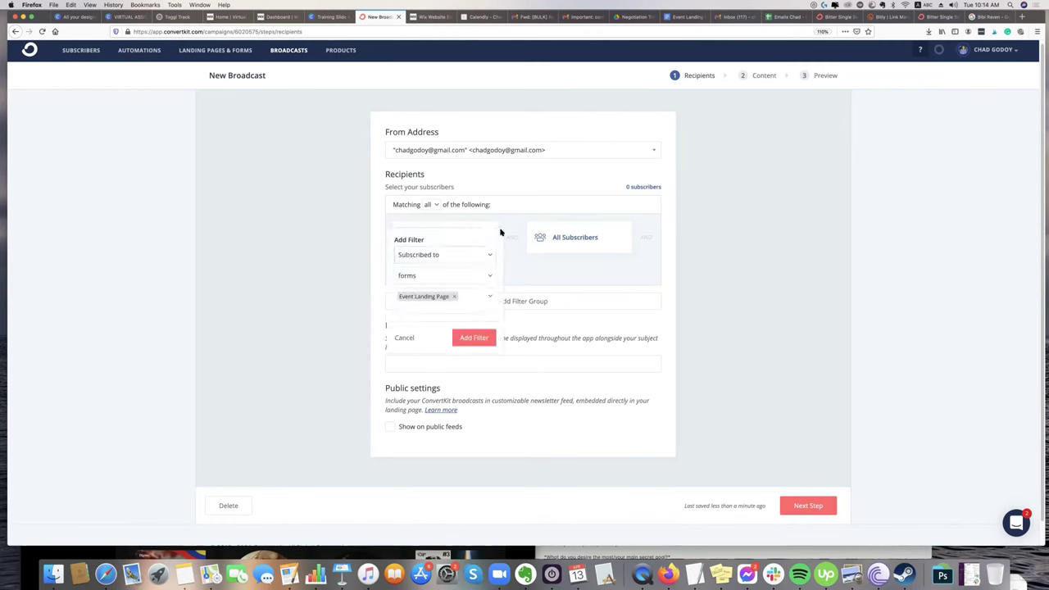
left_click(496, 230)
left_click(492, 229)
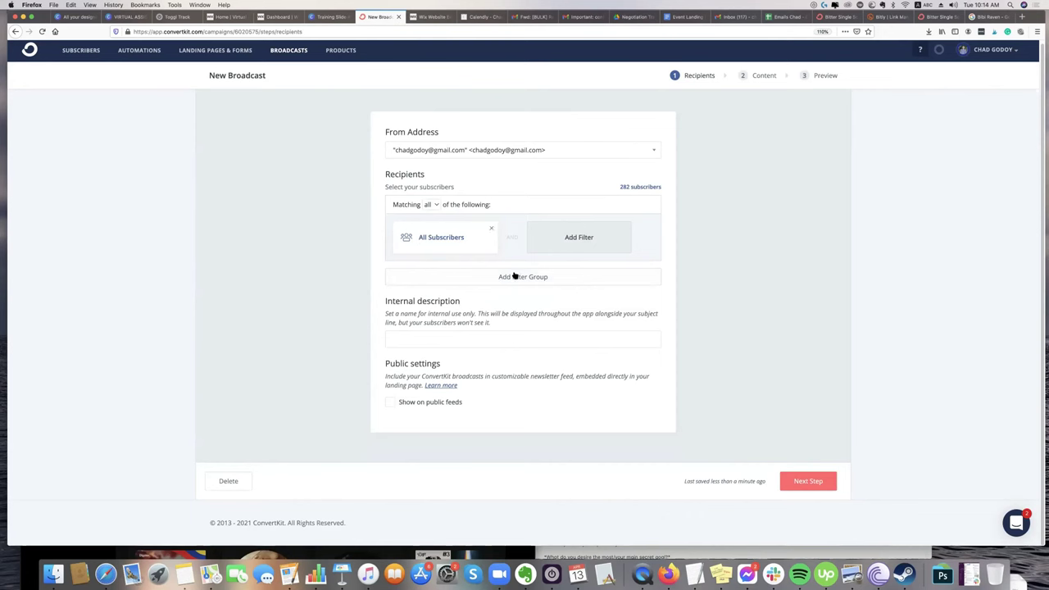
Add a second filter group limited to subscribers of the Event Landing Page form.
left_click(516, 276)
left_click(442, 305)
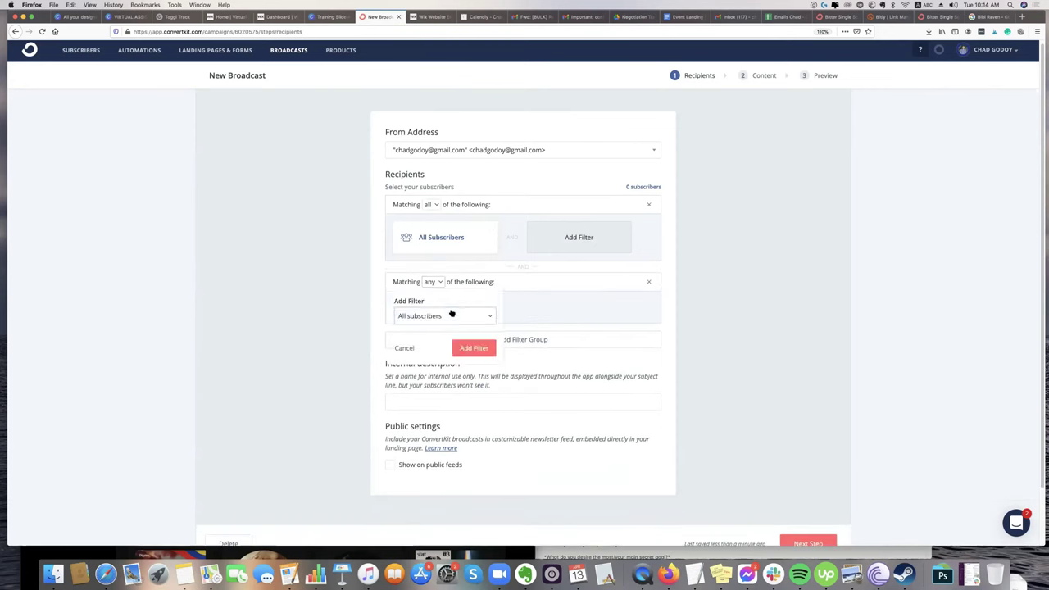
left_click(451, 315)
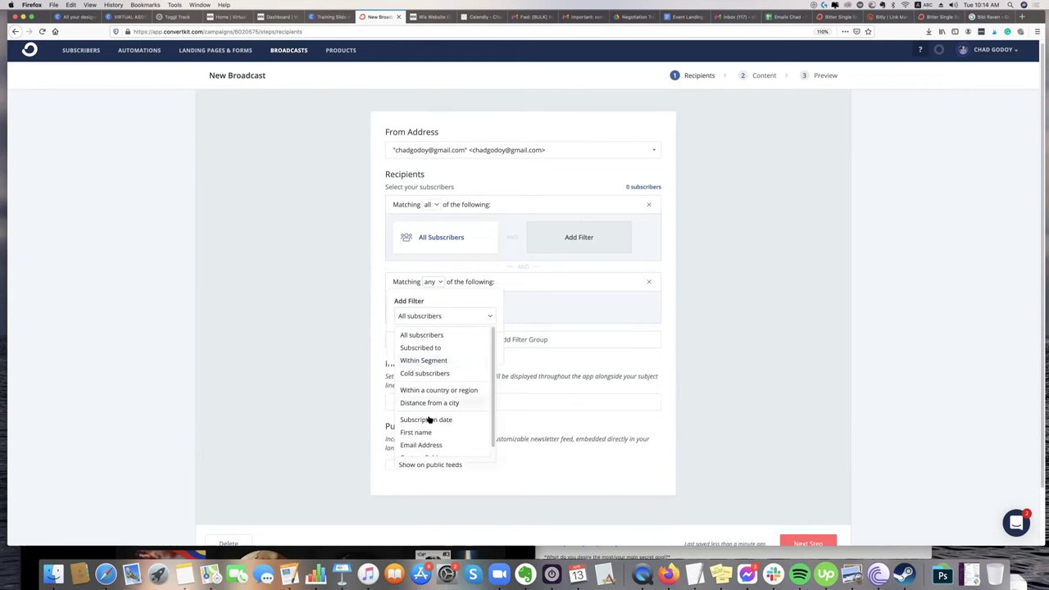
scroll(445, 382, "down", 2)
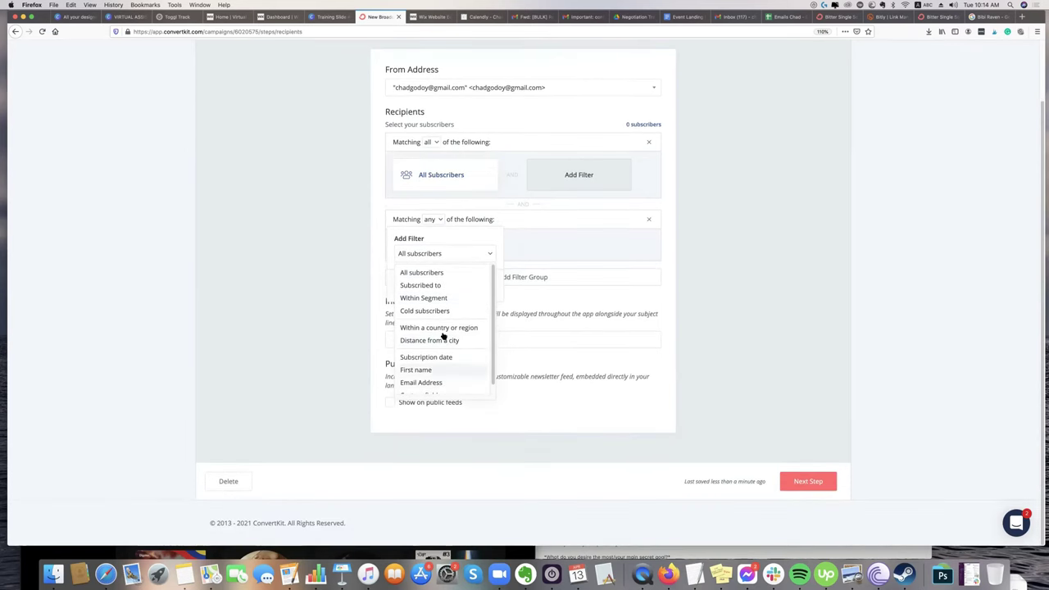
scroll(442, 335, "up", 2)
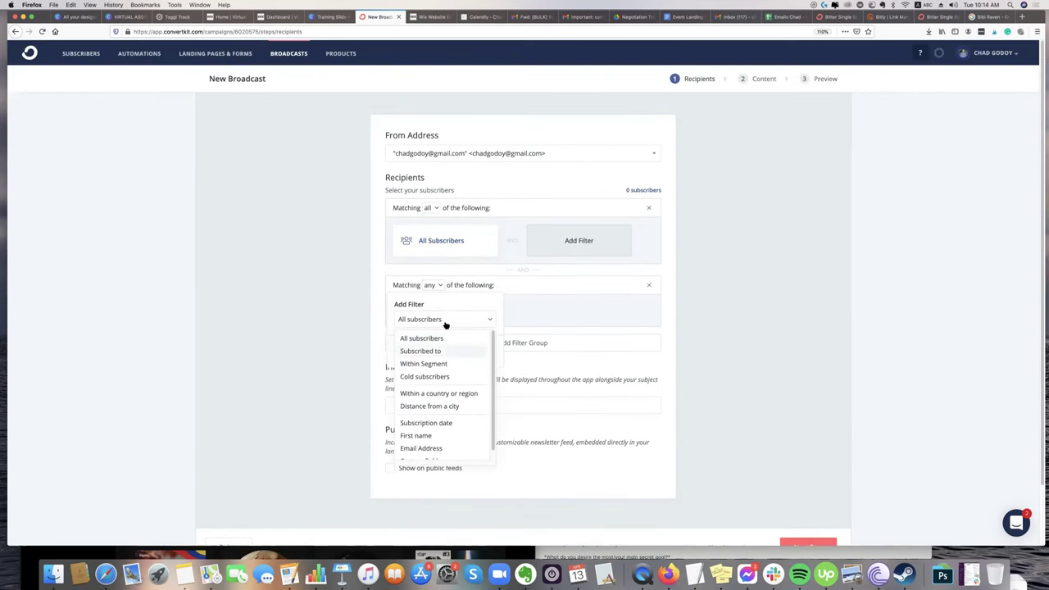
left_click(435, 351)
left_click(436, 342)
left_click(447, 359)
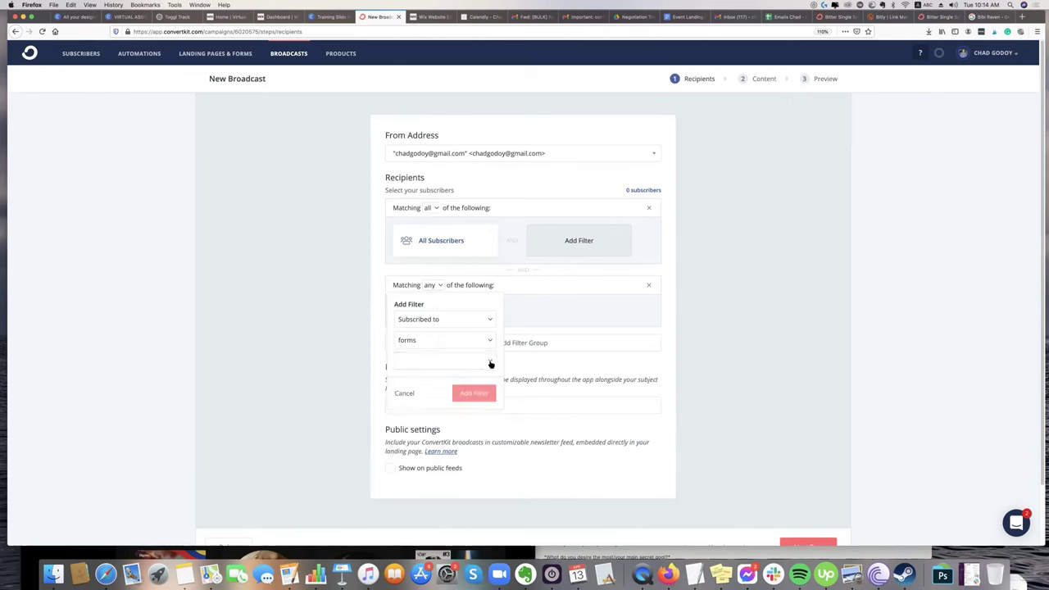
left_click(489, 363)
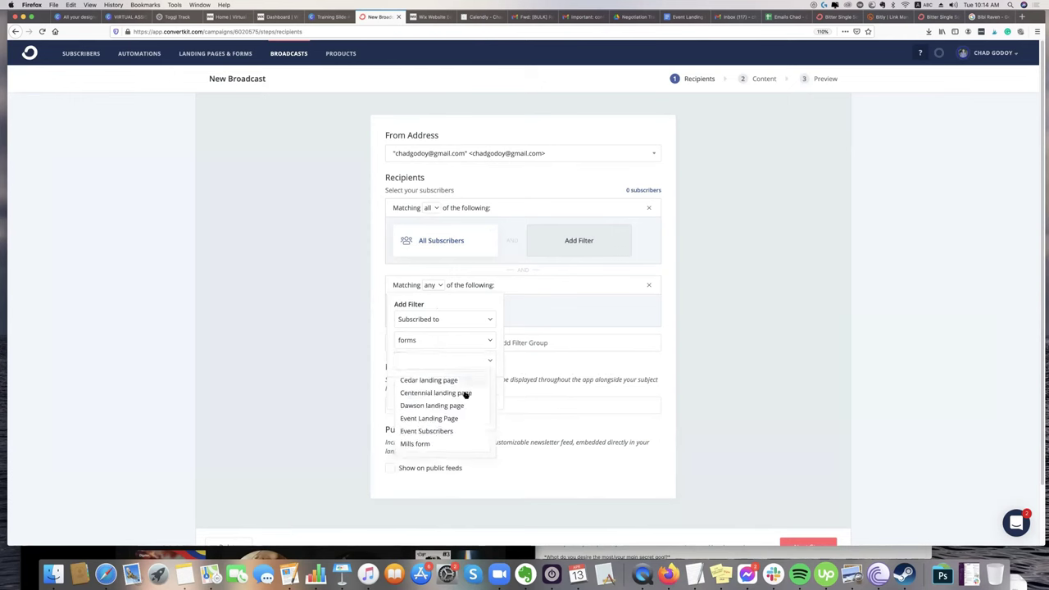
left_click(416, 443)
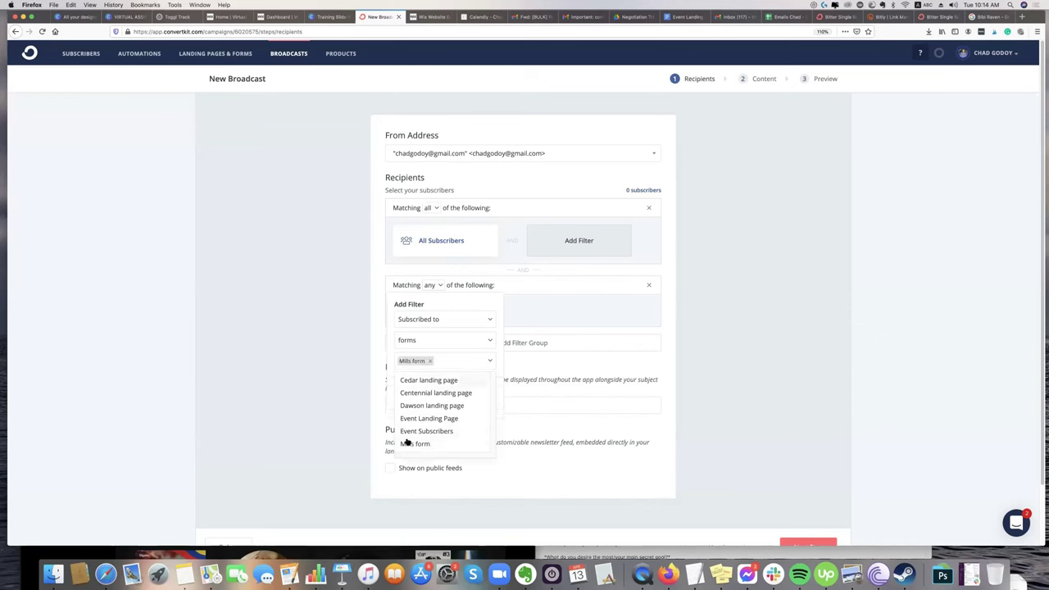
left_click(475, 419)
double_click(466, 302)
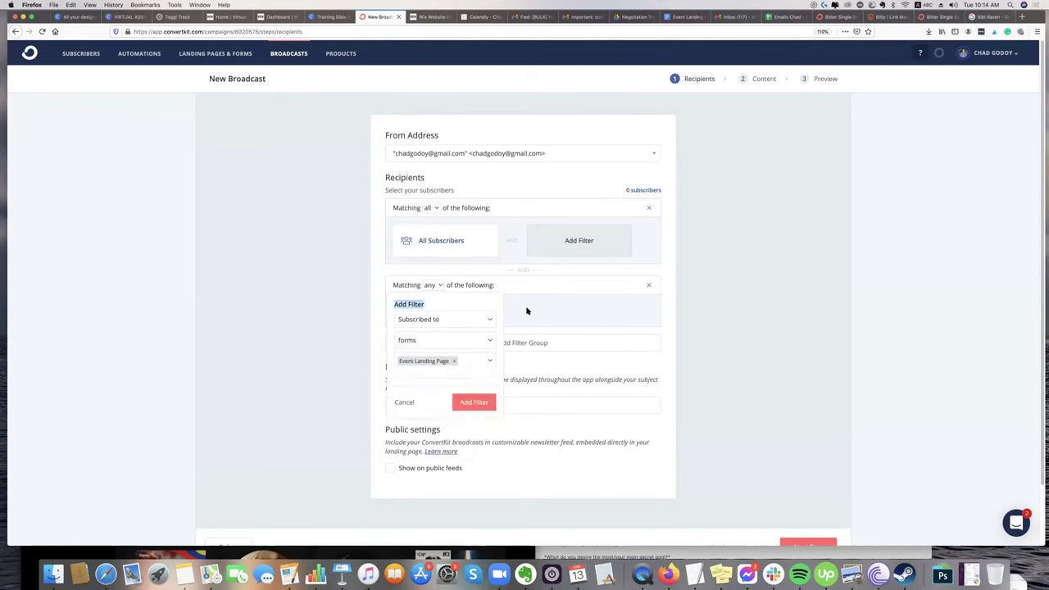
left_click(468, 401)
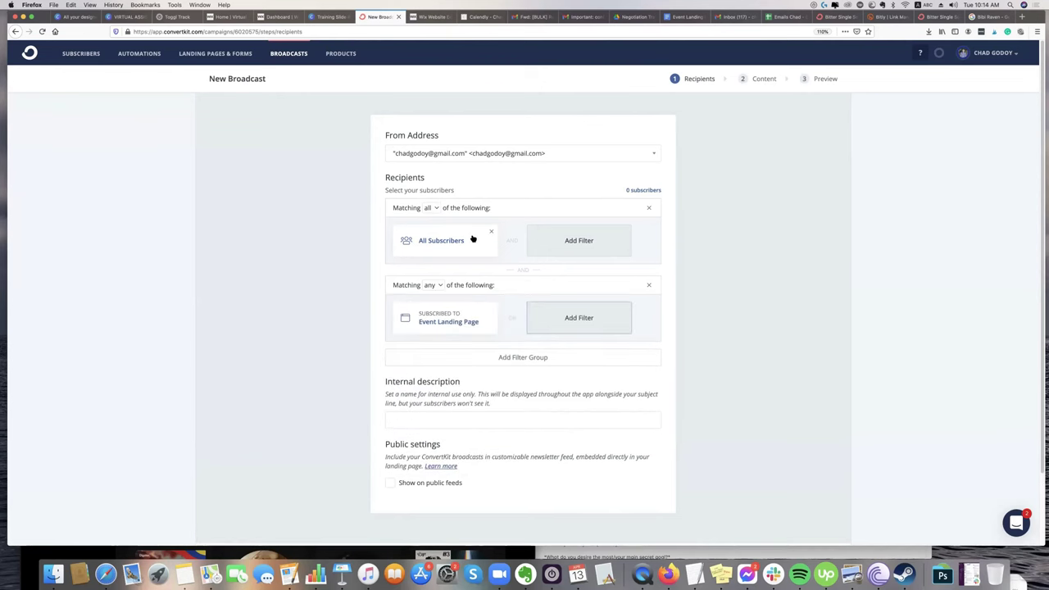
Keep the group matching any filter, drop an extra empty group, and continue to Content.
left_click(434, 287)
left_click(450, 285)
left_click(523, 357)
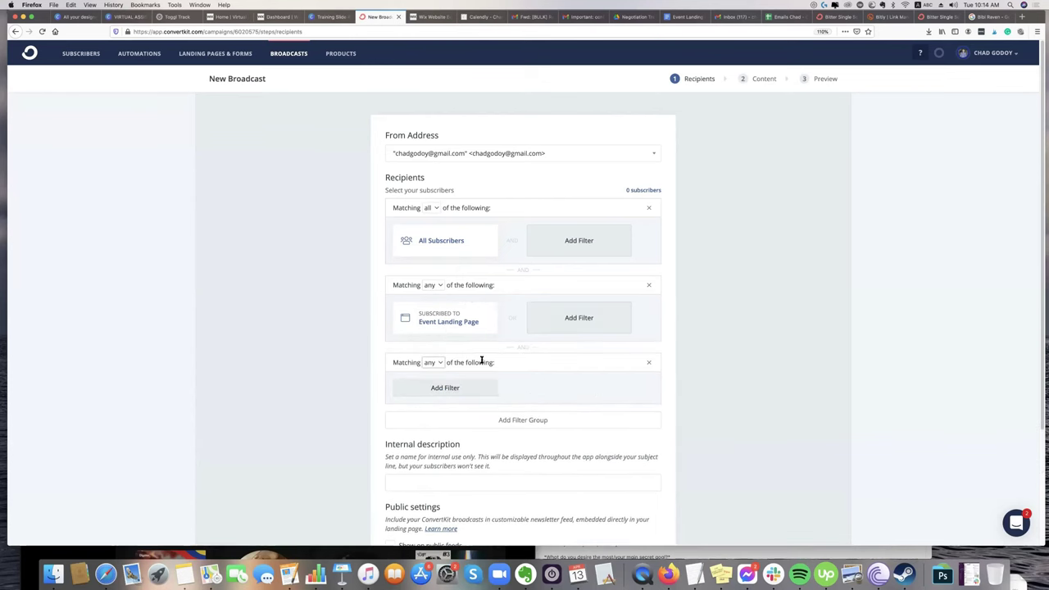
left_click(649, 361)
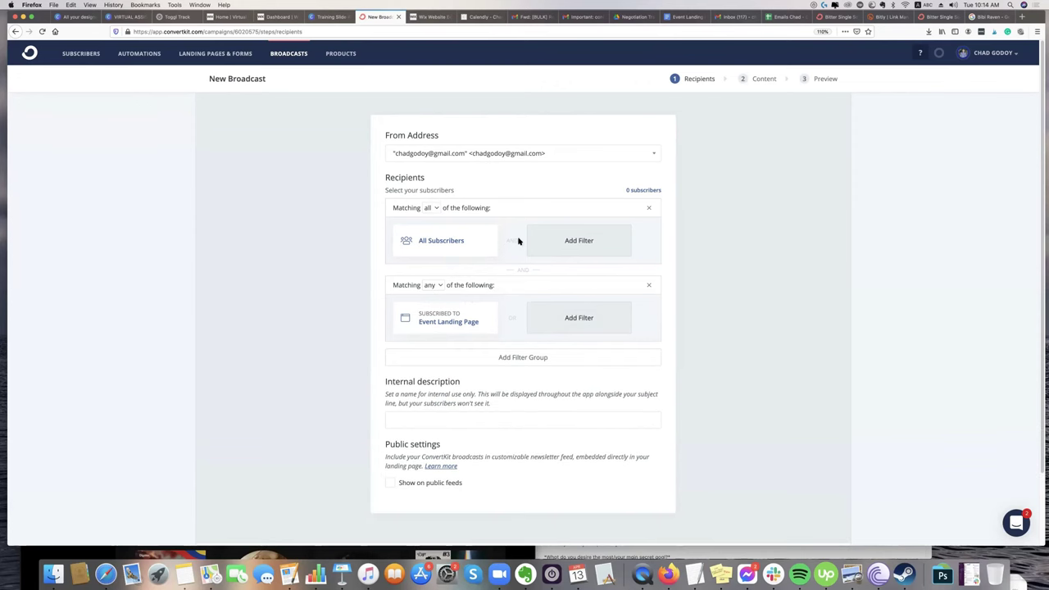
left_click(565, 243)
left_click(562, 254)
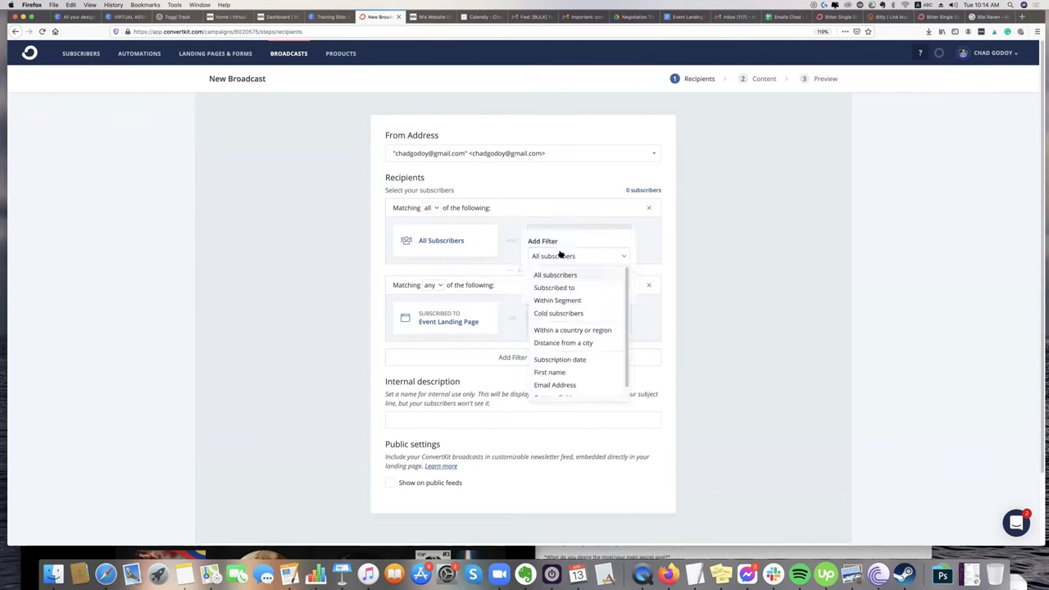
left_click(415, 315)
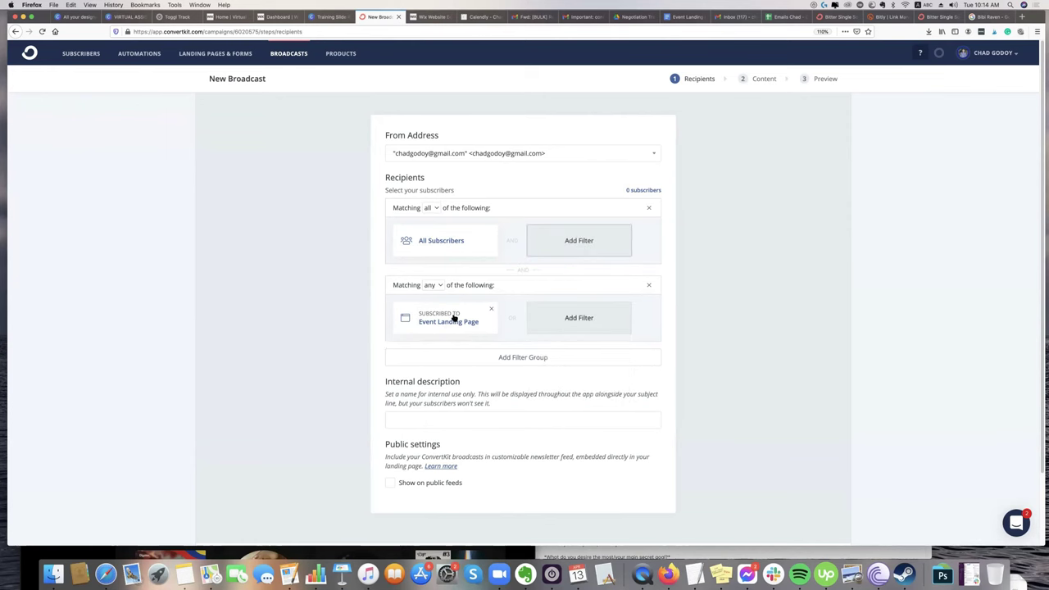
scroll(455, 316, "down", 2)
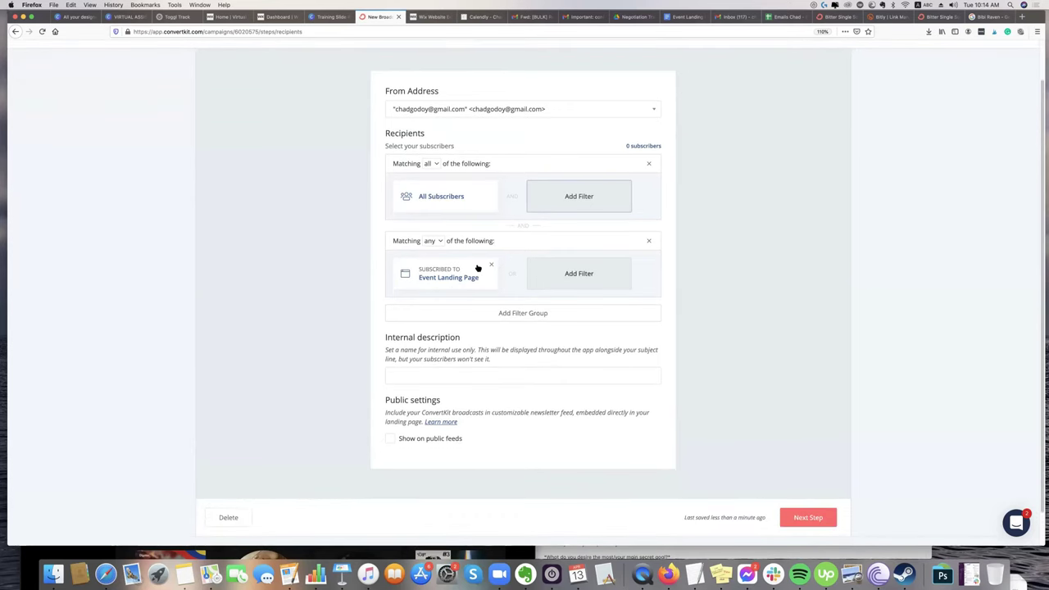
scroll(478, 268, "up", 1)
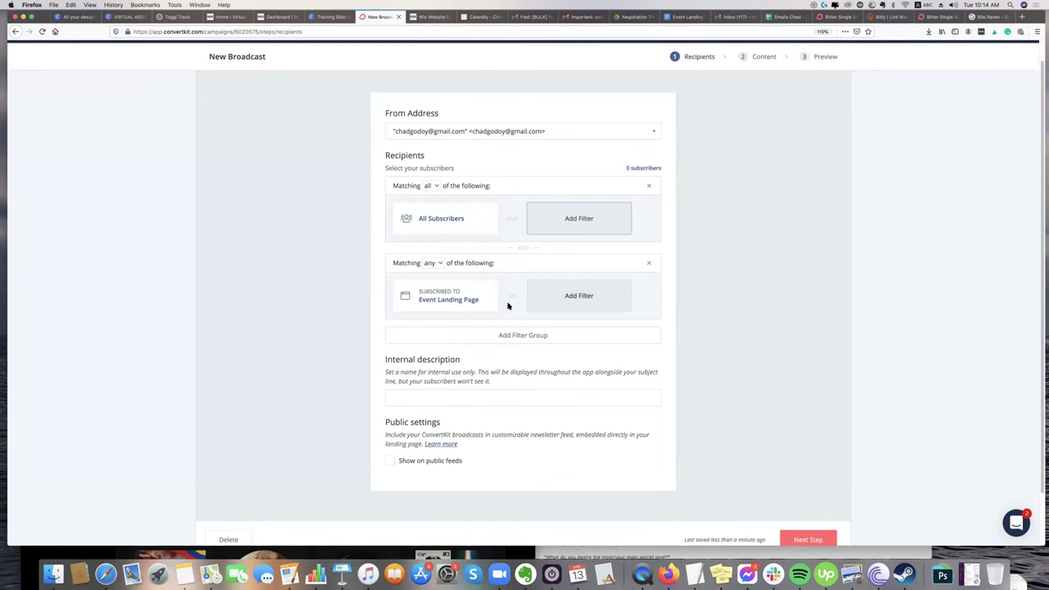
scroll(771, 481, "down", 3)
left_click(806, 481)
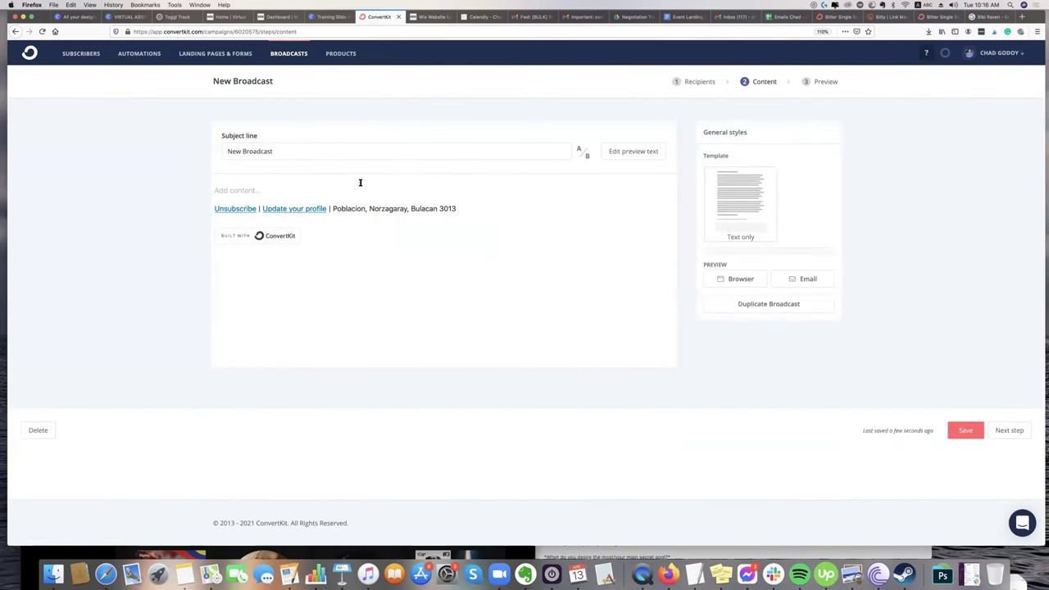
Open the Day 2 training note in Apple Notes and copy its text.
left_click(307, 193)
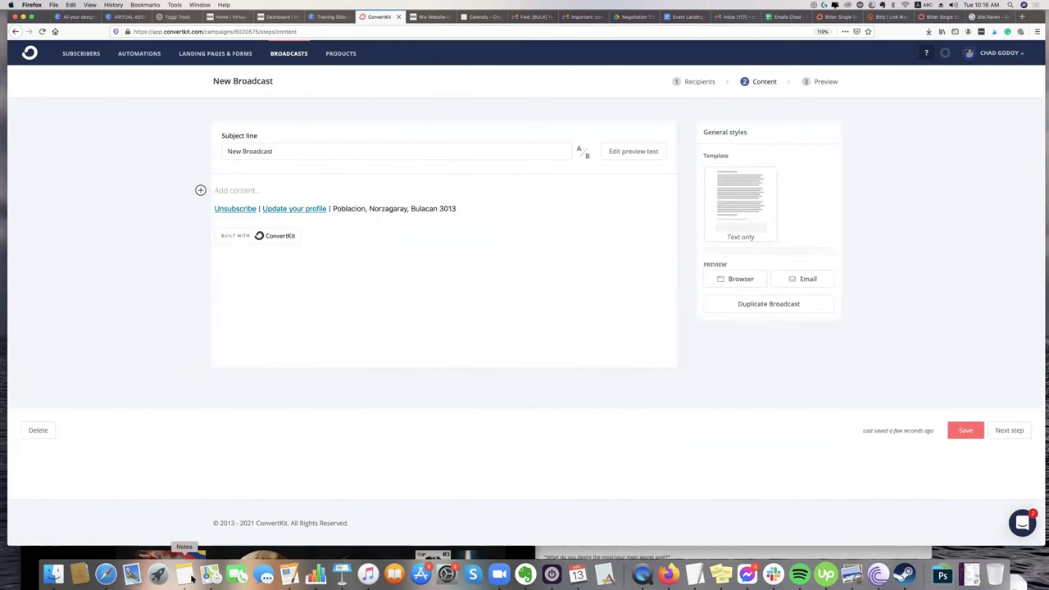
left_click(184, 574)
triple_click(653, 373)
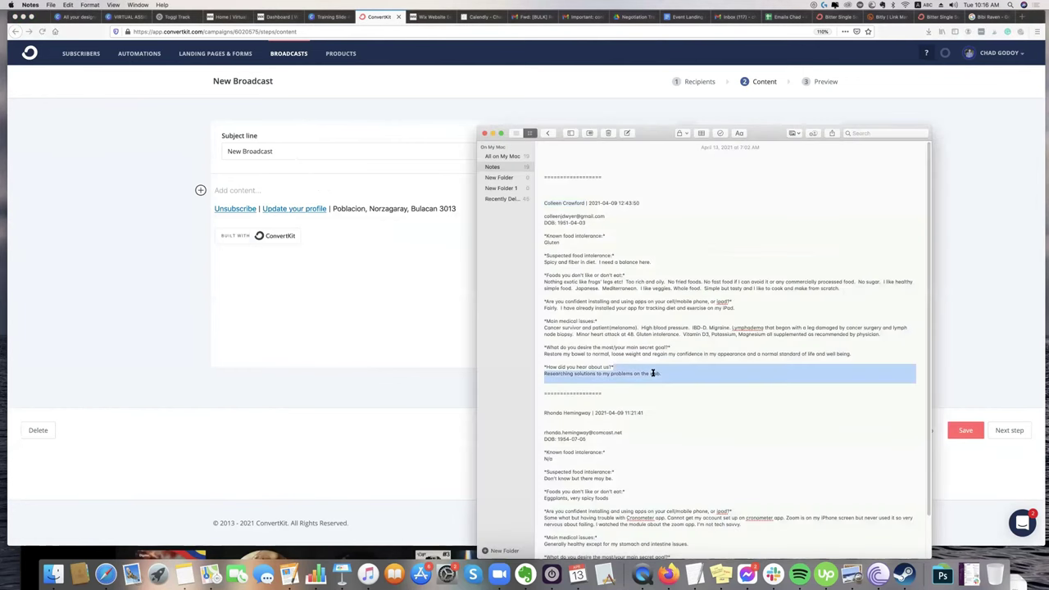
left_click(653, 374)
left_click(498, 156)
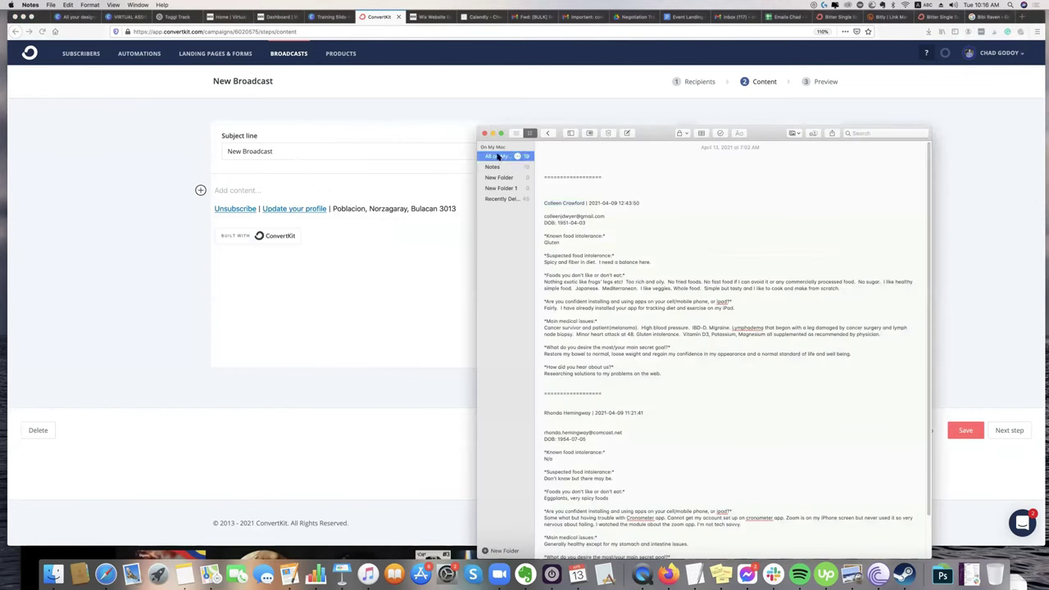
left_click(772, 181)
double_click(772, 181)
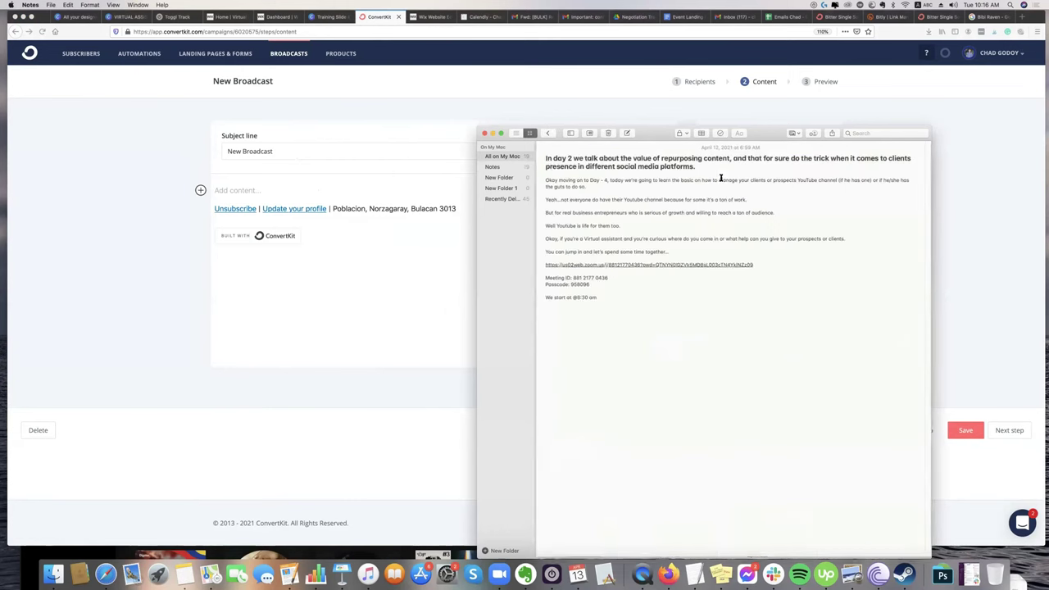
left_click_drag(544, 157, 669, 251)
key("super+c")
Paste the note text into the broadcast body and select the subject line.
left_click(250, 189)
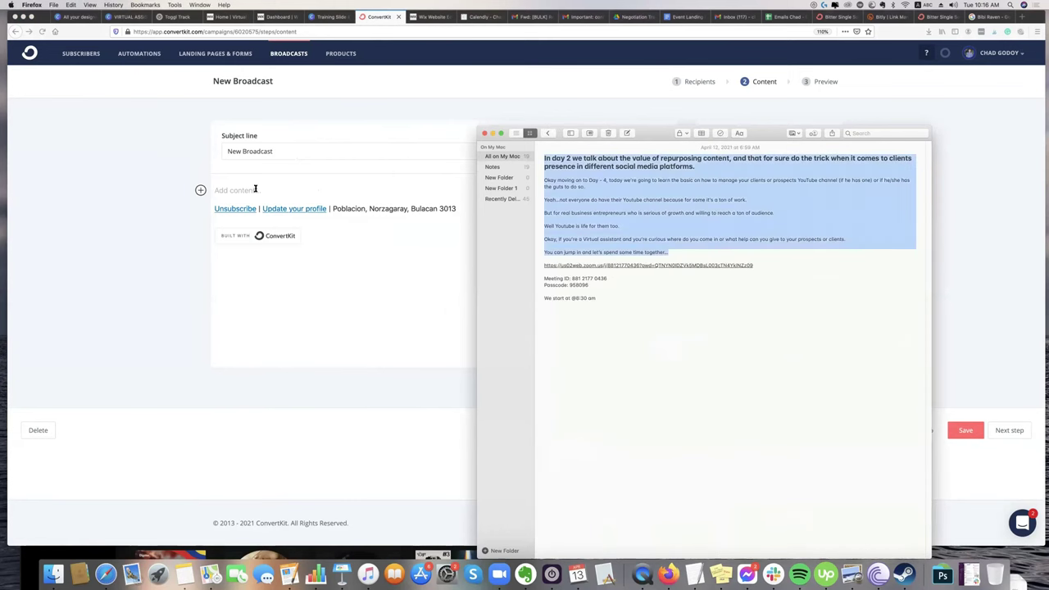
key("super+v")
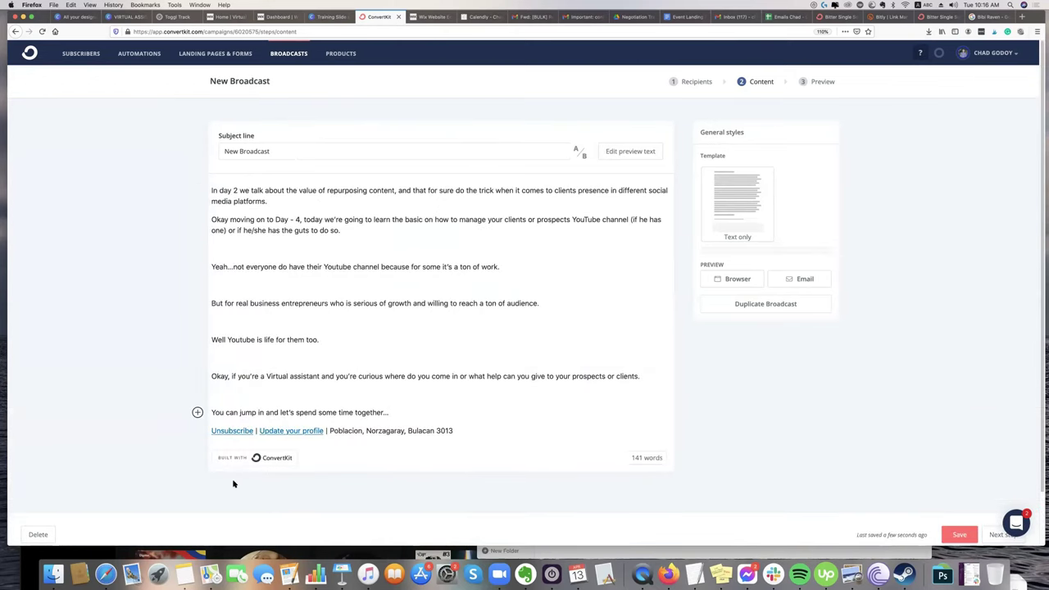
left_click(185, 573)
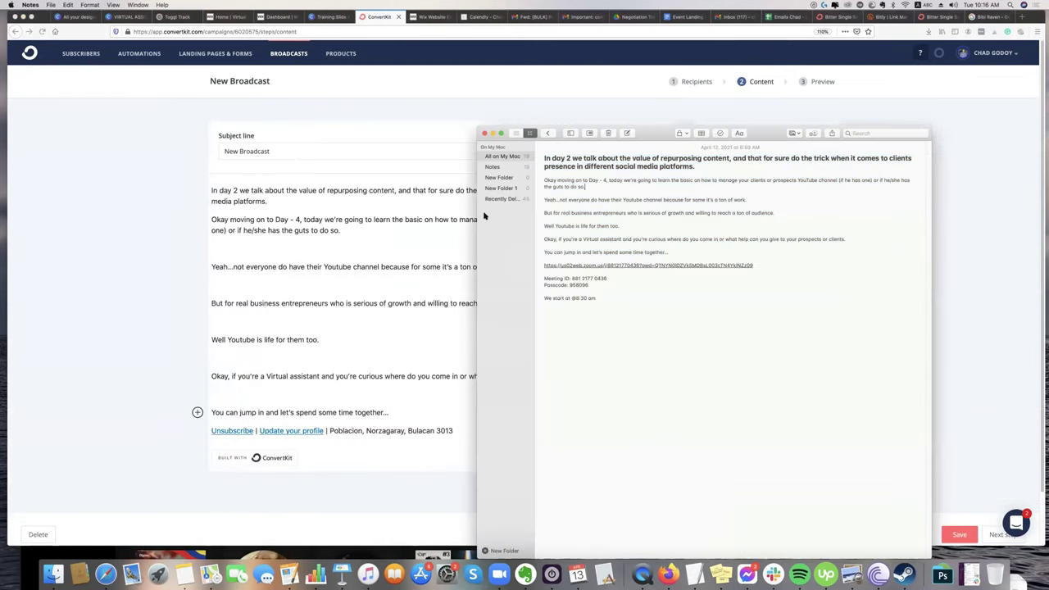
left_click(311, 151)
triple_click(309, 149)
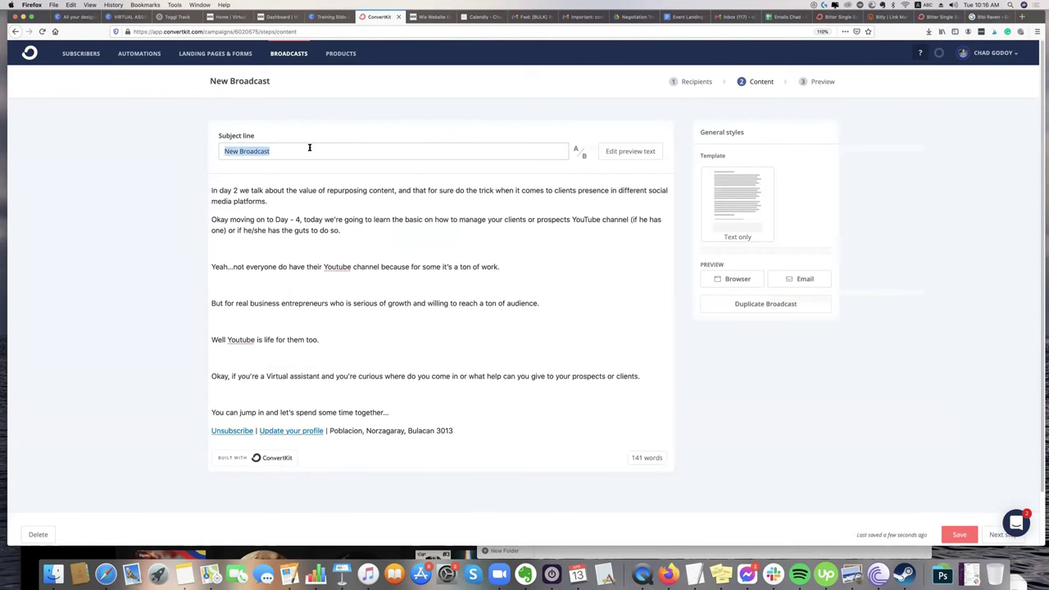
Retype the subject line as 'Day 2 of the Event' and continue to the Preview step.
type("Day of t")
key("super+a")
type("2")
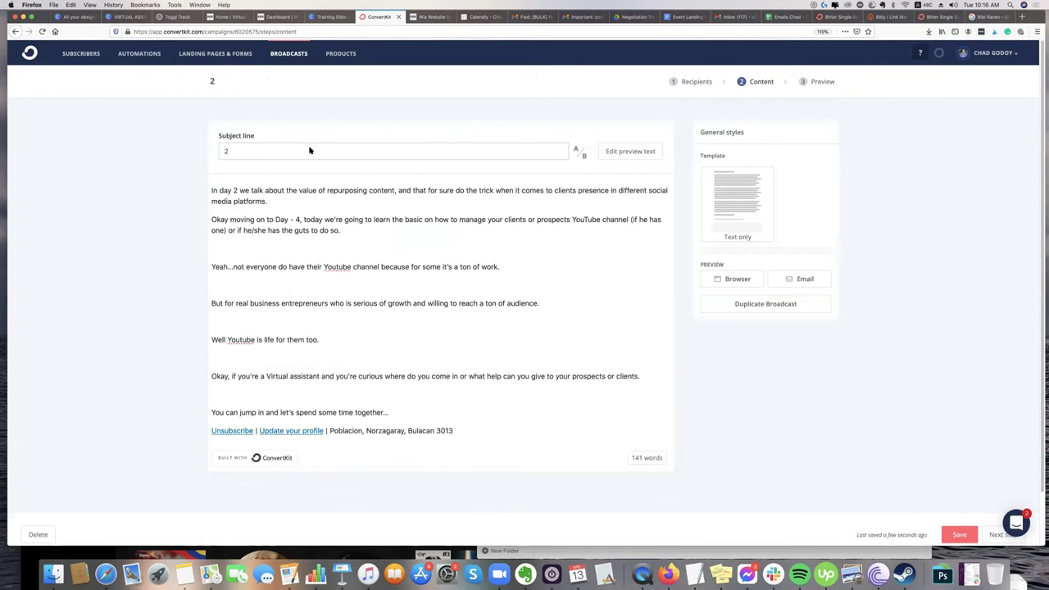
key("super+a")
type("Day 2 of the Even")
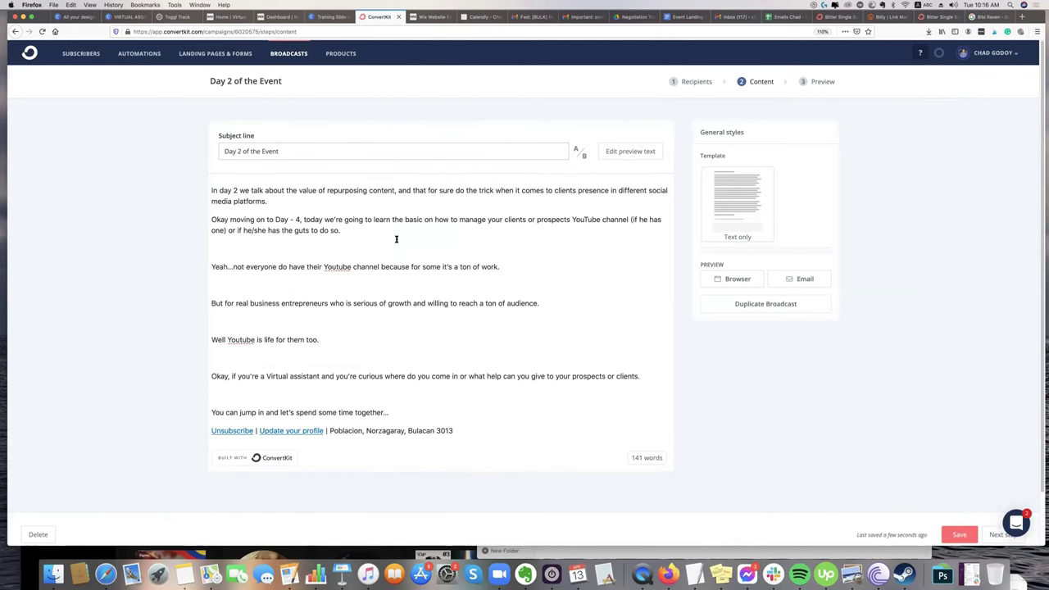
key("Tab")
scroll(716, 388, "down", 1)
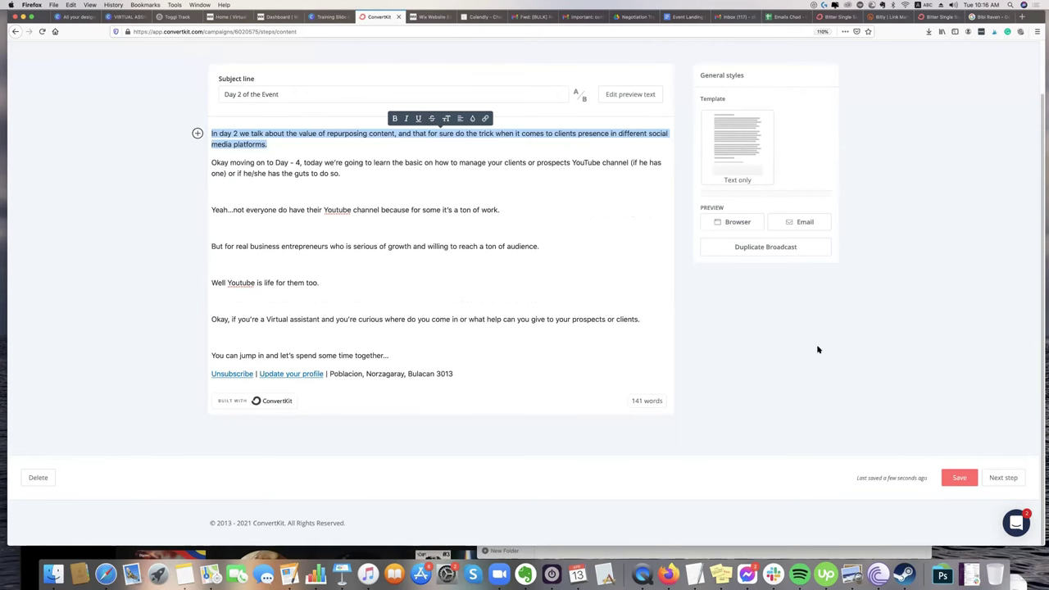
left_click(936, 427)
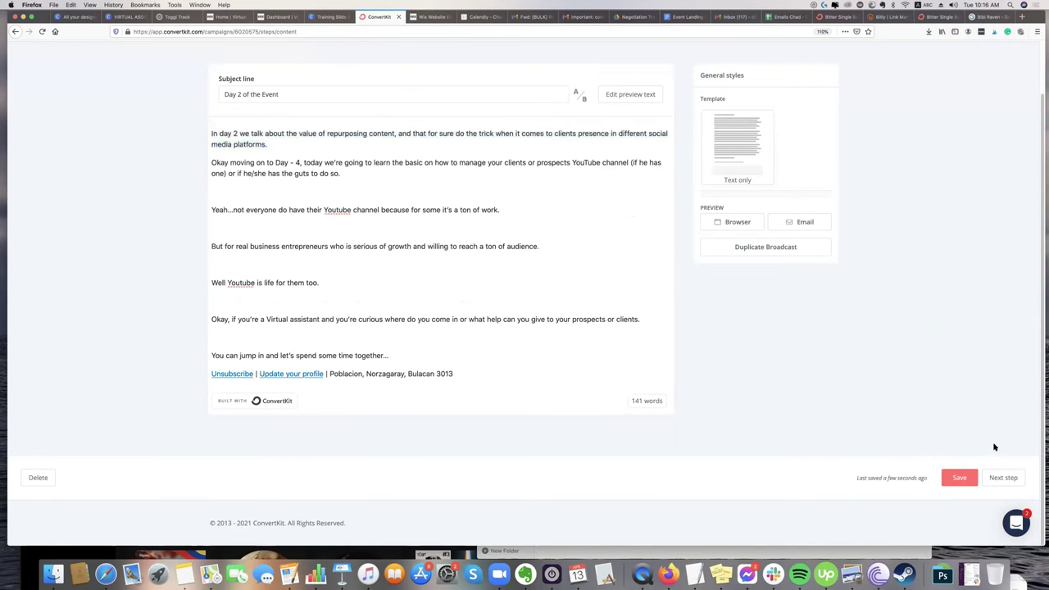
left_click(998, 476)
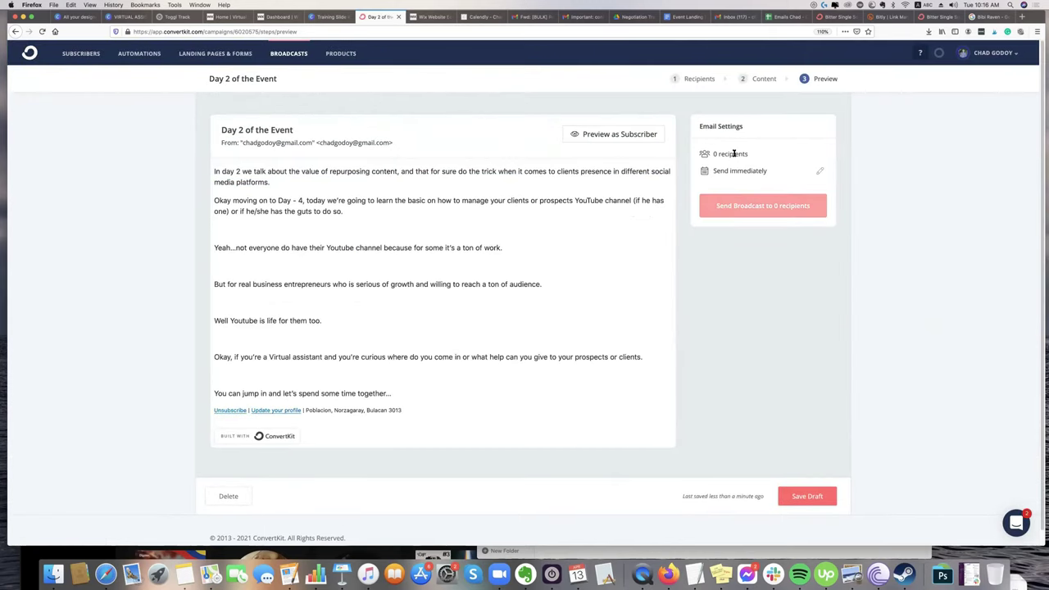
Check the 0 recipients count and send time, then return to the recipients step.
left_click_drag(710, 154, 770, 154)
left_click(817, 171)
left_click(766, 142)
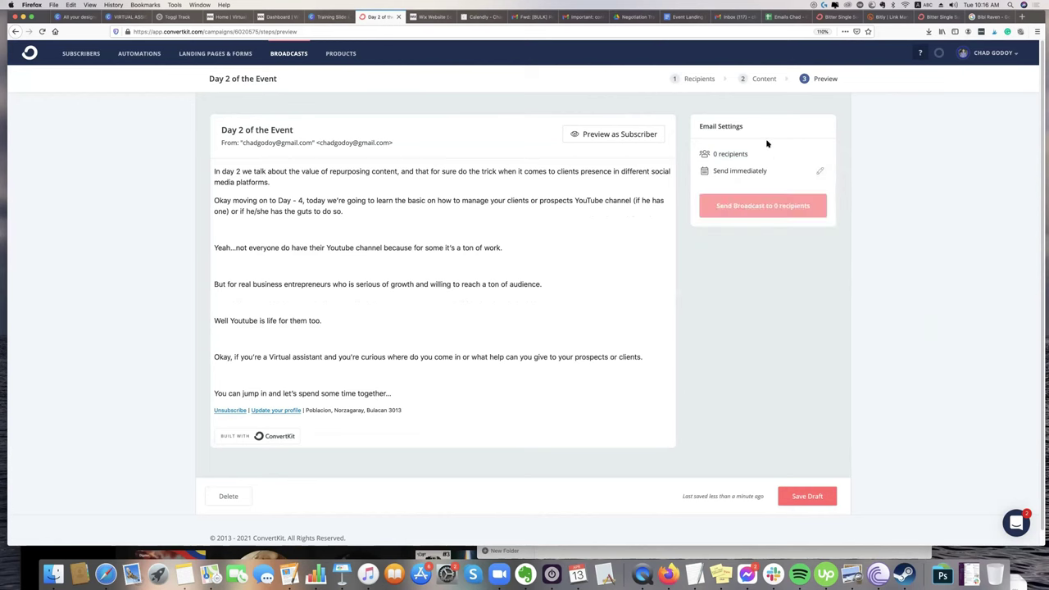
left_click(14, 33)
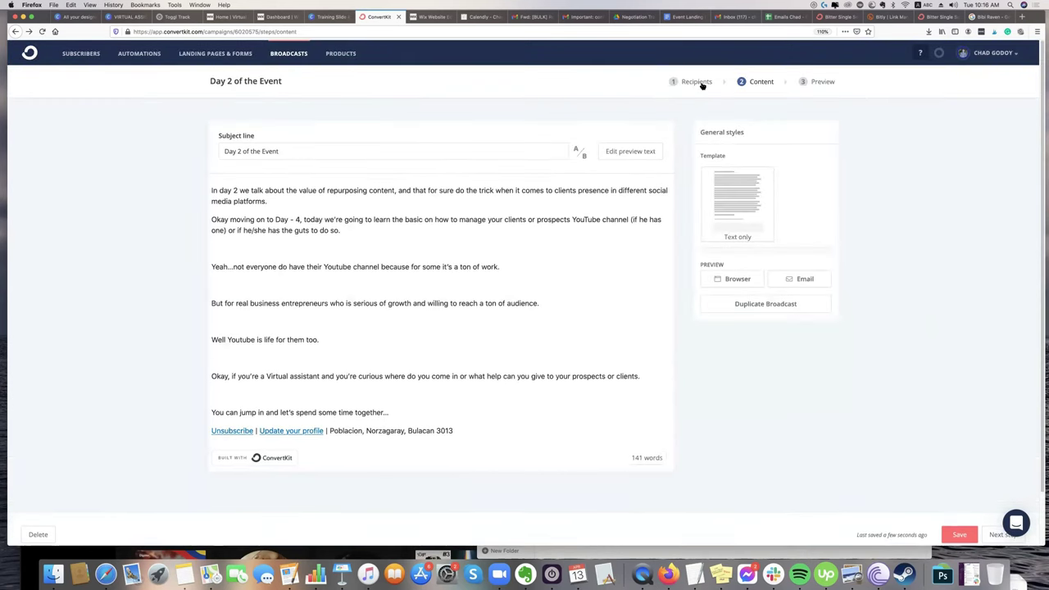
left_click(696, 82)
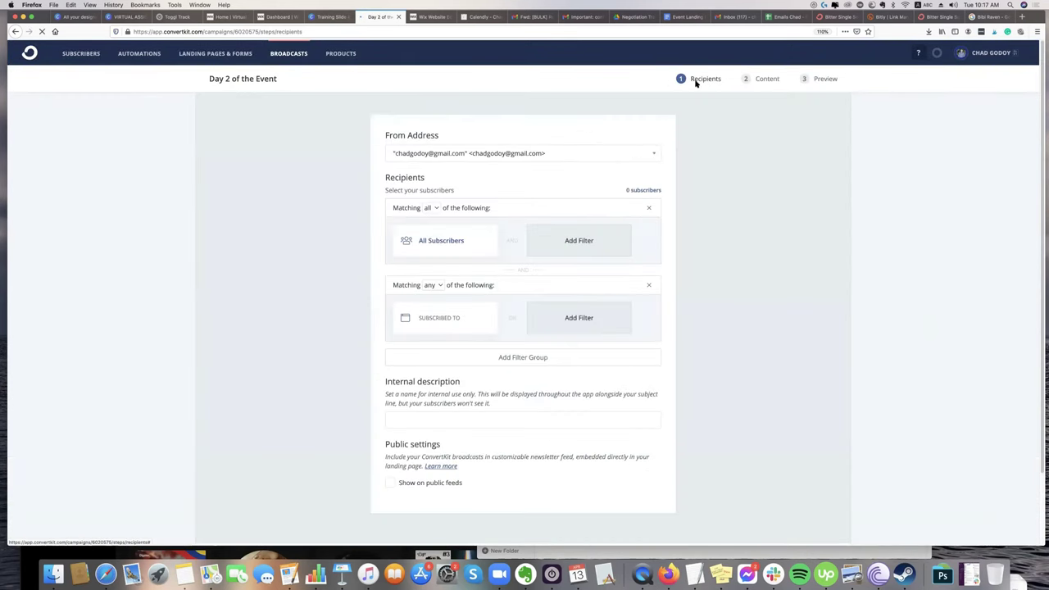
Remove the second filter group and replace the existing filter with an All subscribers filter.
left_click(648, 285)
left_click(483, 234)
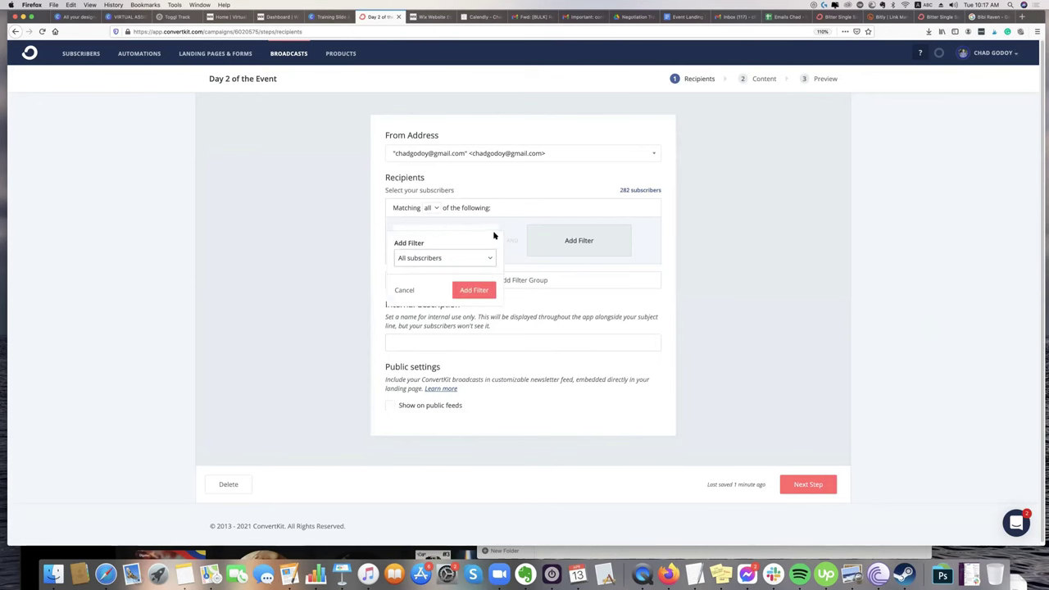
left_click(490, 237)
left_click(491, 231)
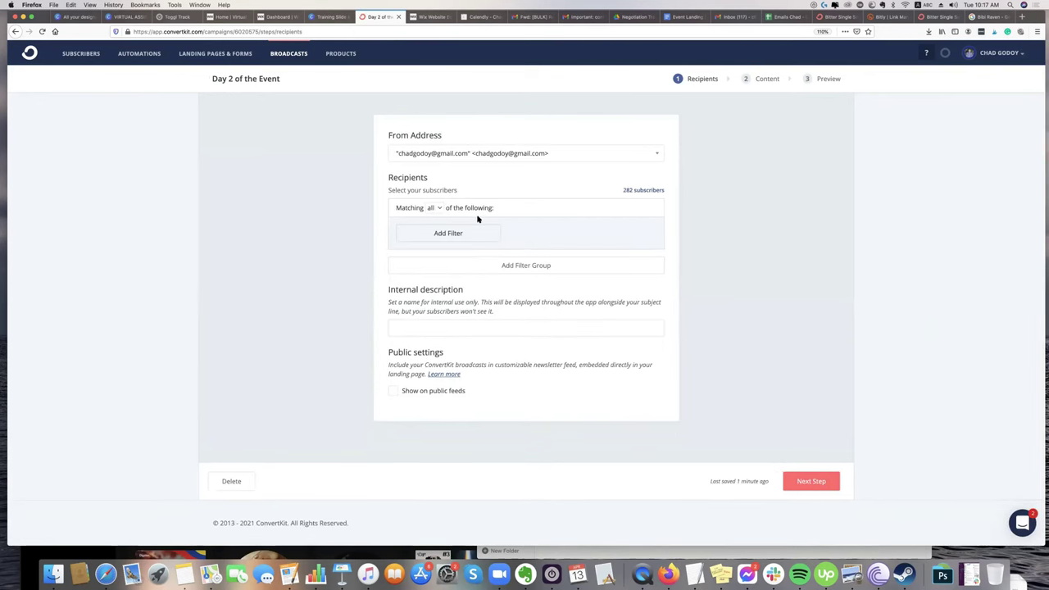
left_click(431, 209)
left_click(557, 243)
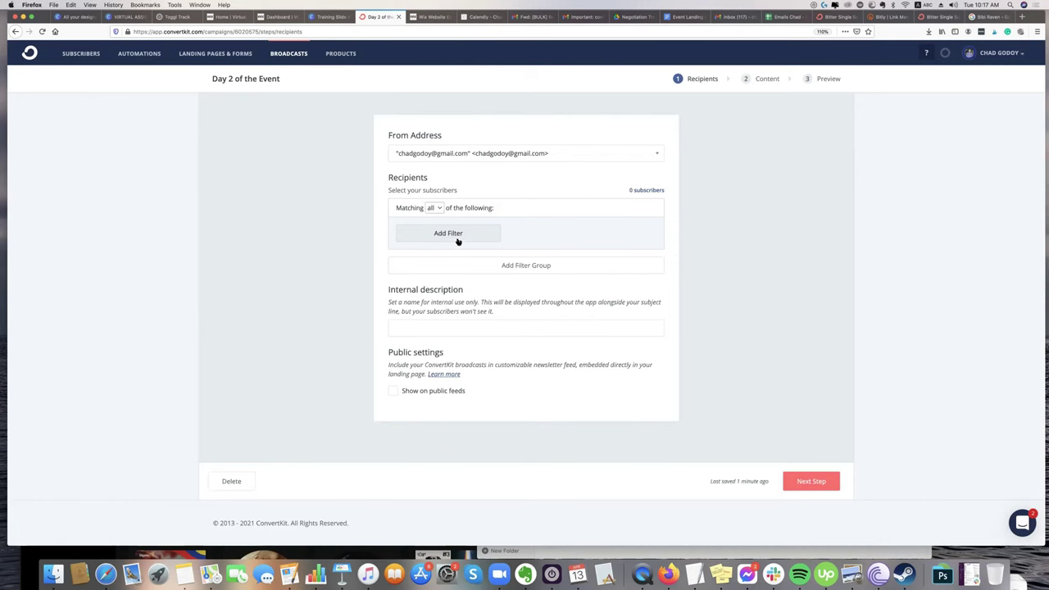
left_click(459, 242)
left_click(461, 243)
left_click(454, 260)
left_click(482, 274)
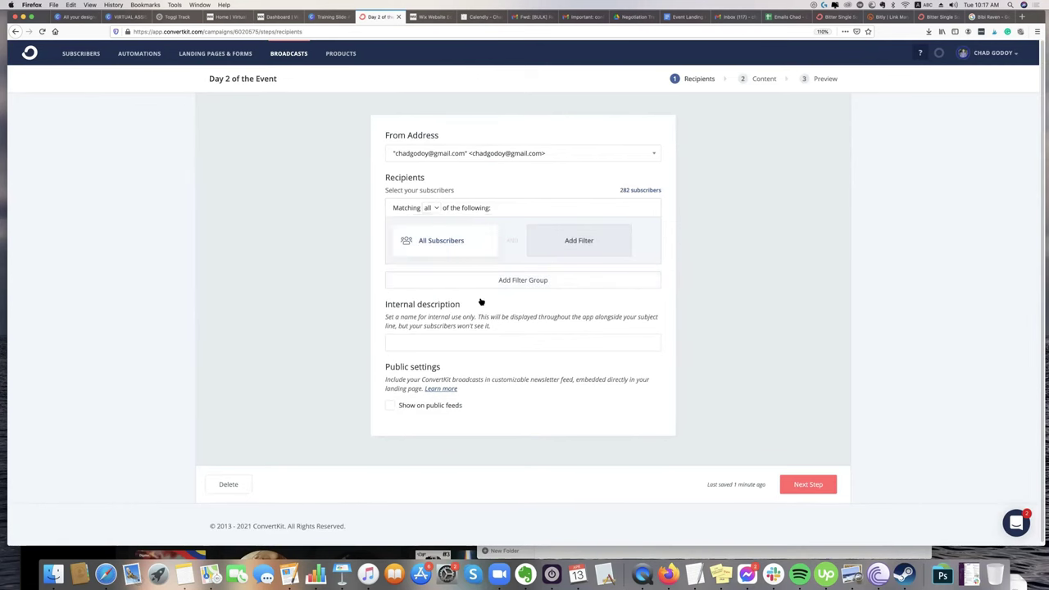
Add and remove an extra filter group, then continue to the Content step.
left_click(494, 280)
left_click(432, 285)
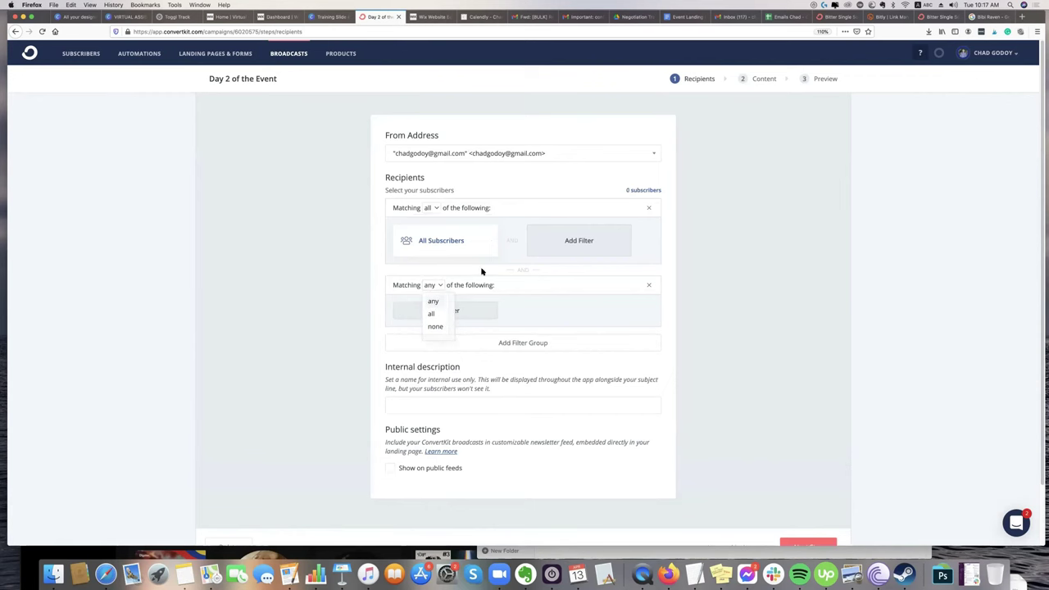
left_click(648, 285)
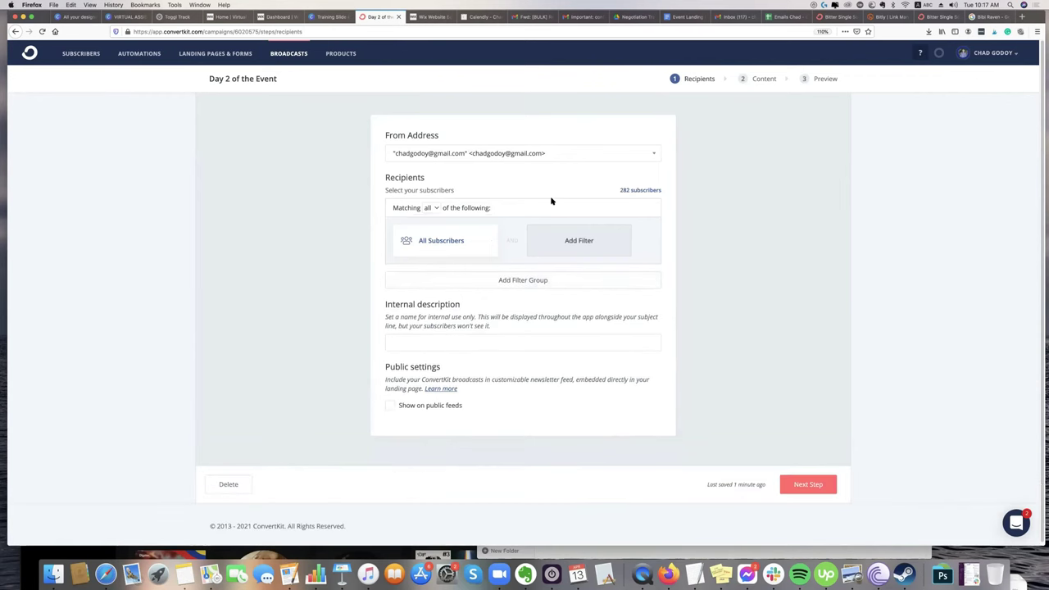
scroll(794, 449, "down", 1)
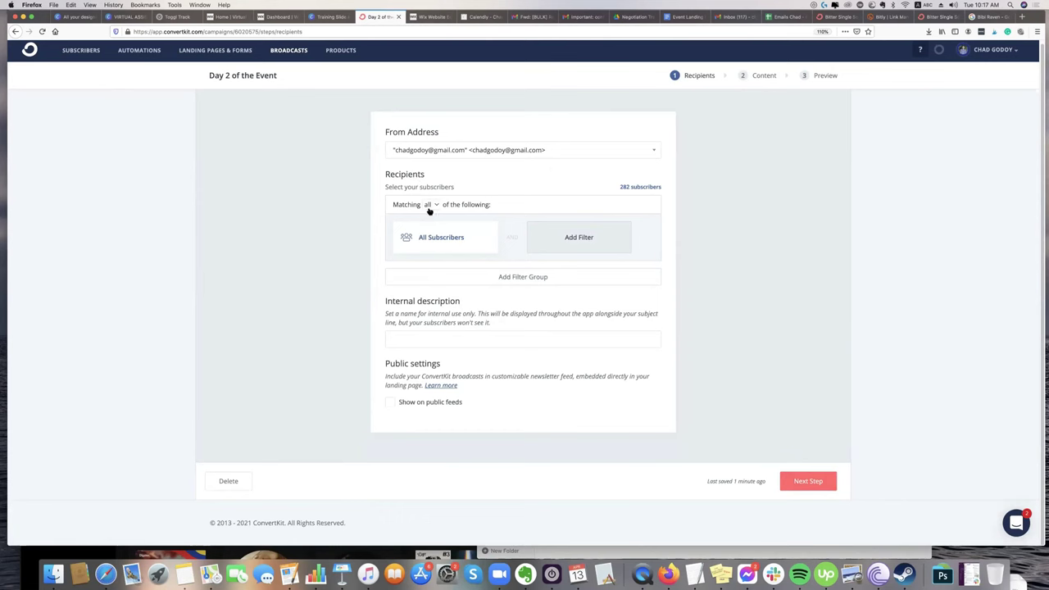
left_click(824, 489)
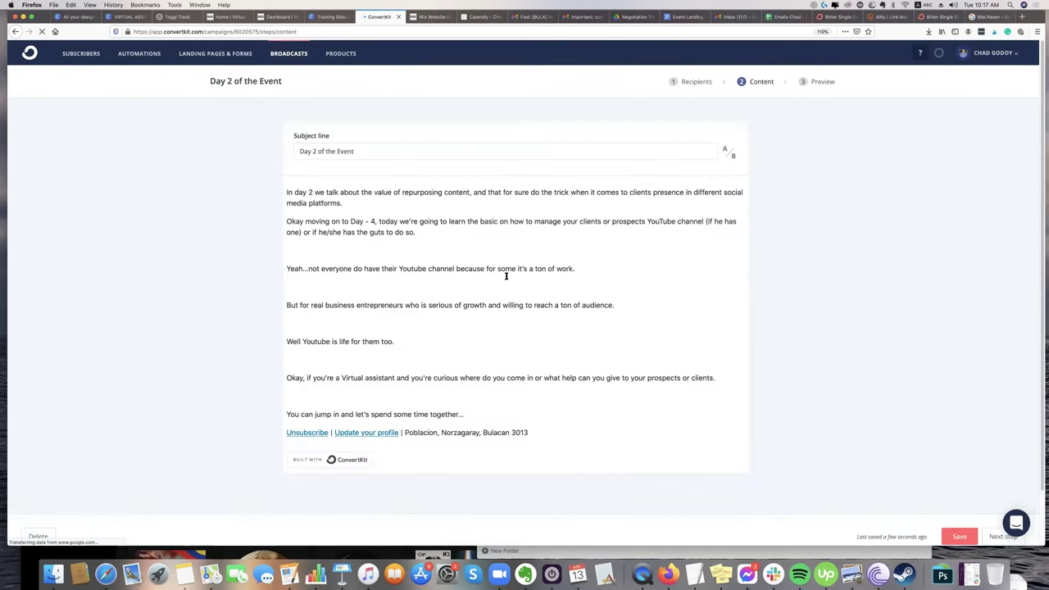
Save the Day 2 broadcast content, review its body and subject, then open the Gmail inbox.
scroll(926, 462, "down", 2)
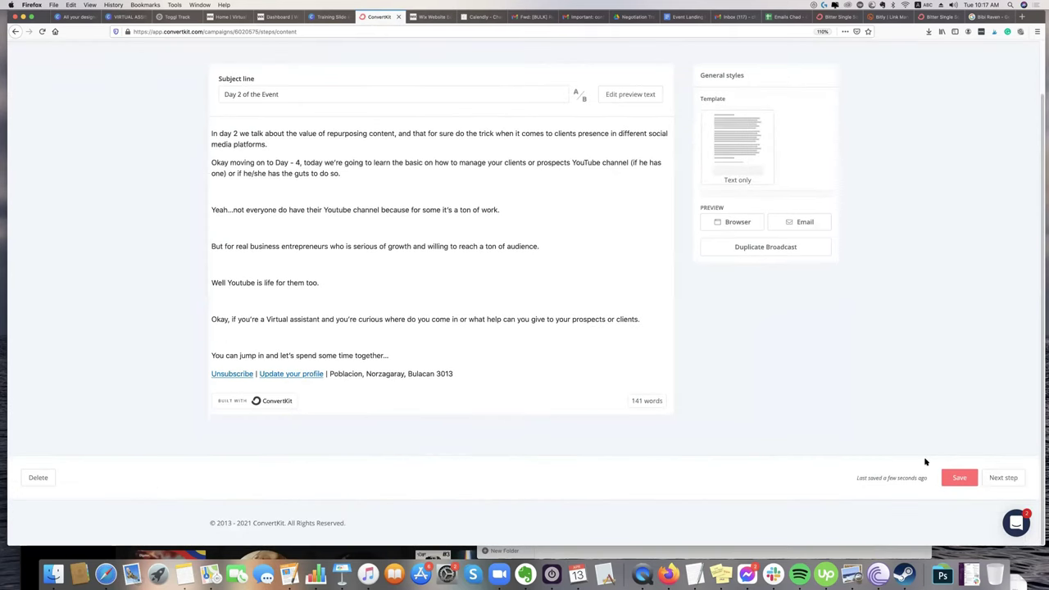
left_click(957, 479)
scroll(288, 259, "up", 2)
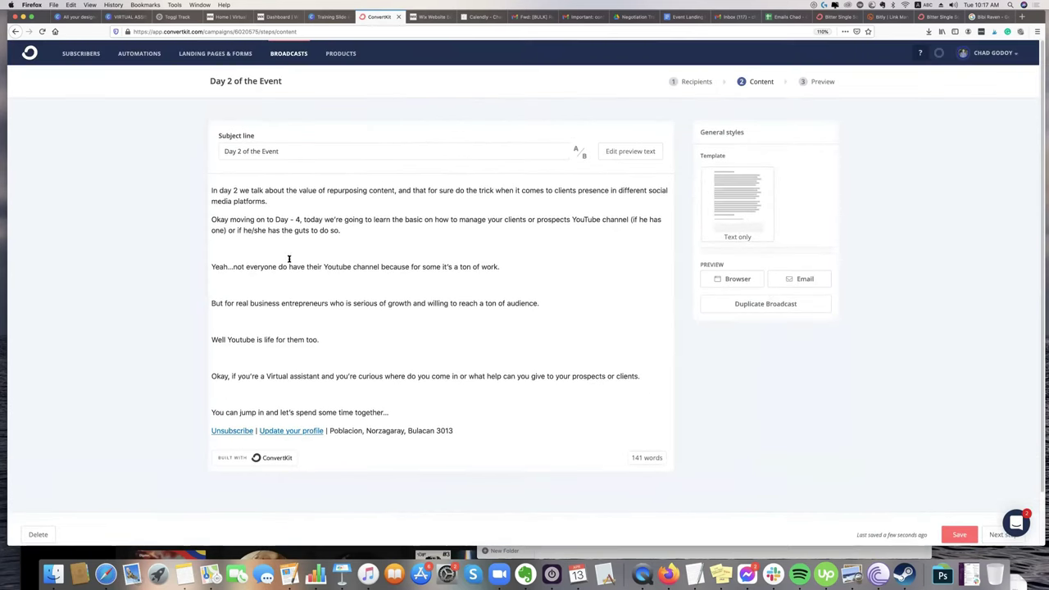
left_click_drag(213, 191, 456, 359)
left_click(456, 359)
left_click_drag(426, 414, 195, 187)
left_click(242, 149)
triple_click(242, 149)
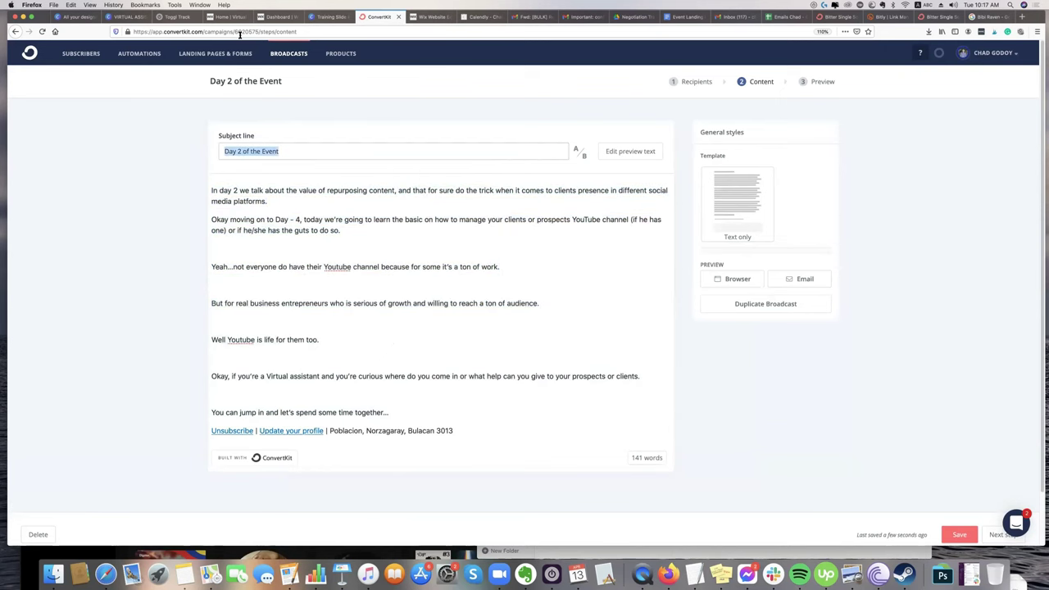
left_click(576, 16)
left_click(76, 107)
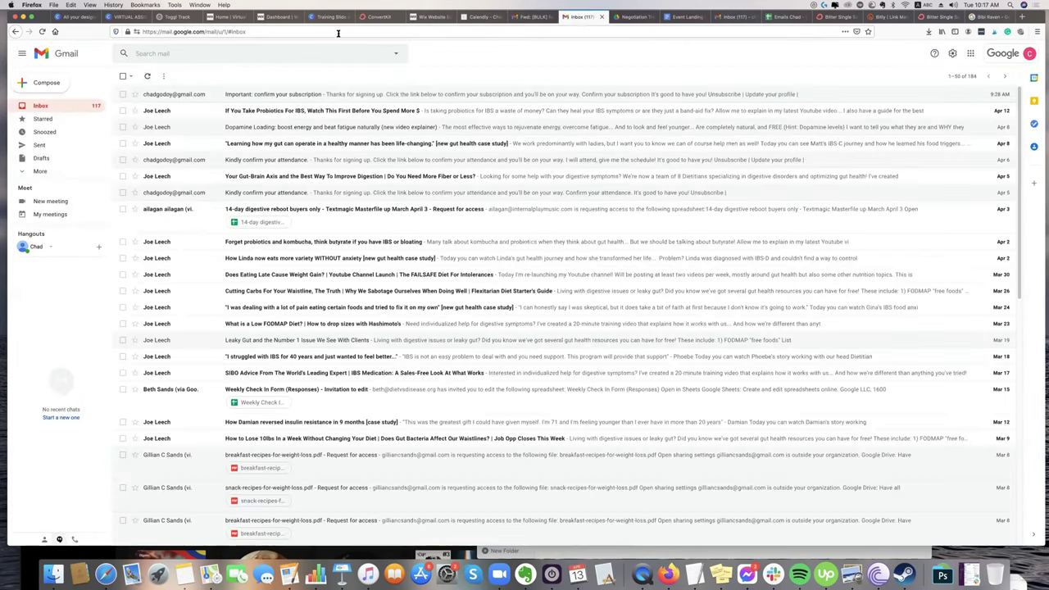
Switch Gmail to the other signed-in account's inbox and scroll through its emails.
left_click(732, 16)
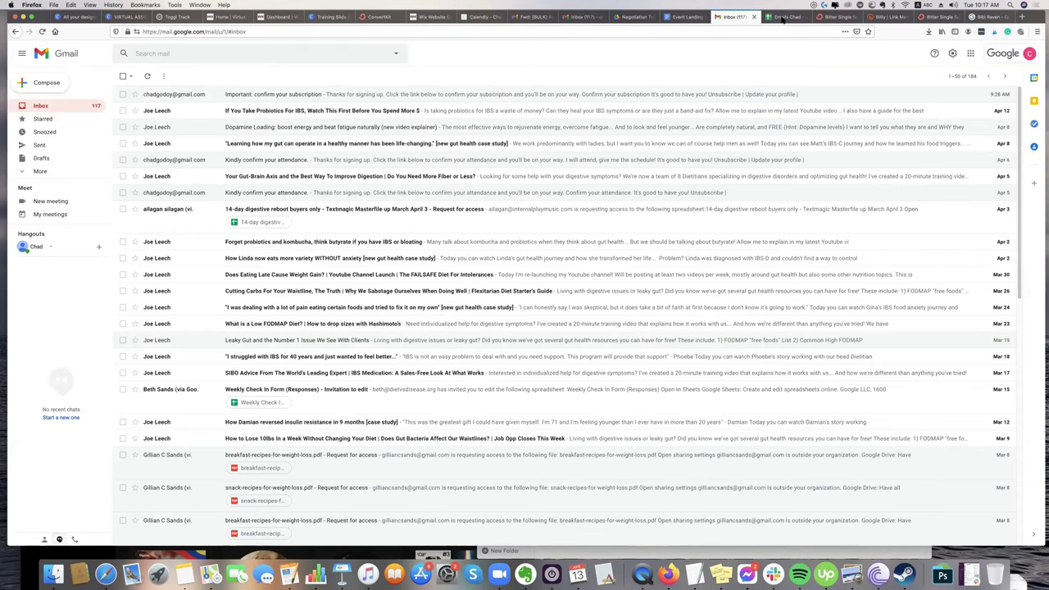
left_click(1030, 53)
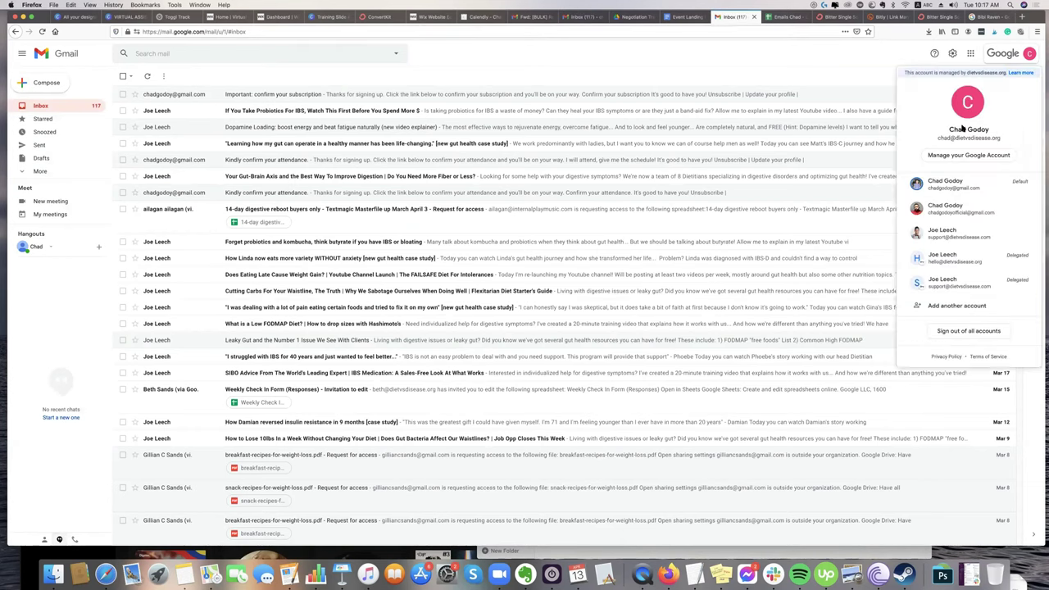
left_click(944, 183)
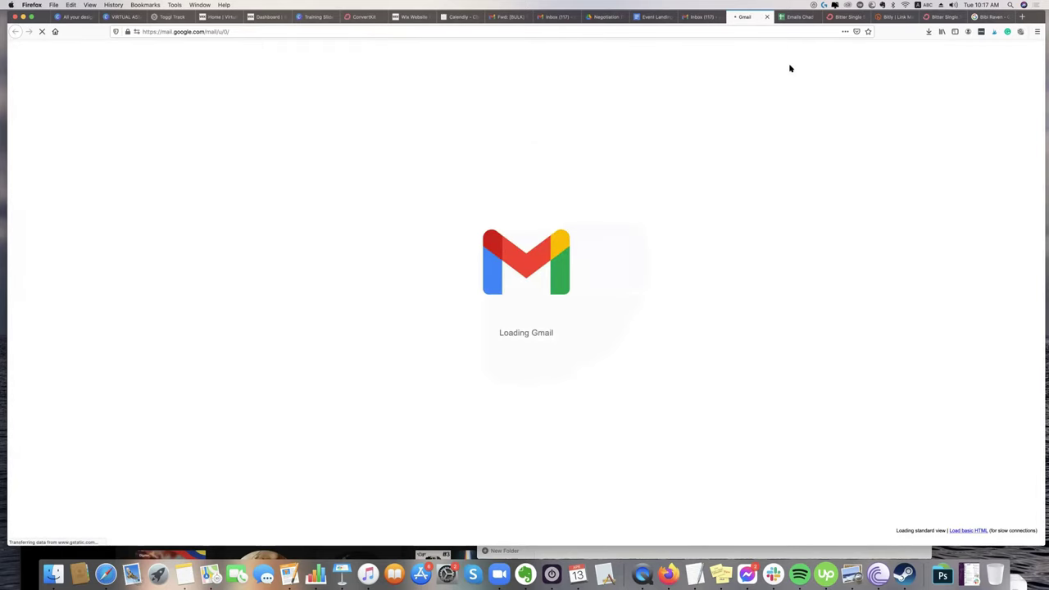
scroll(169, 379, "down", 2)
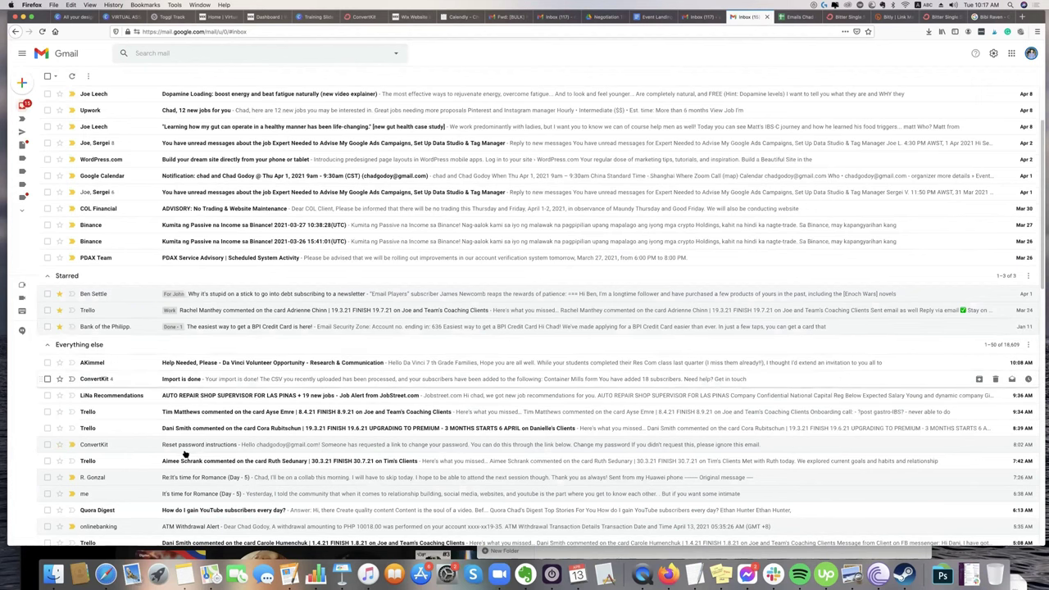
scroll(189, 448, "down", 1)
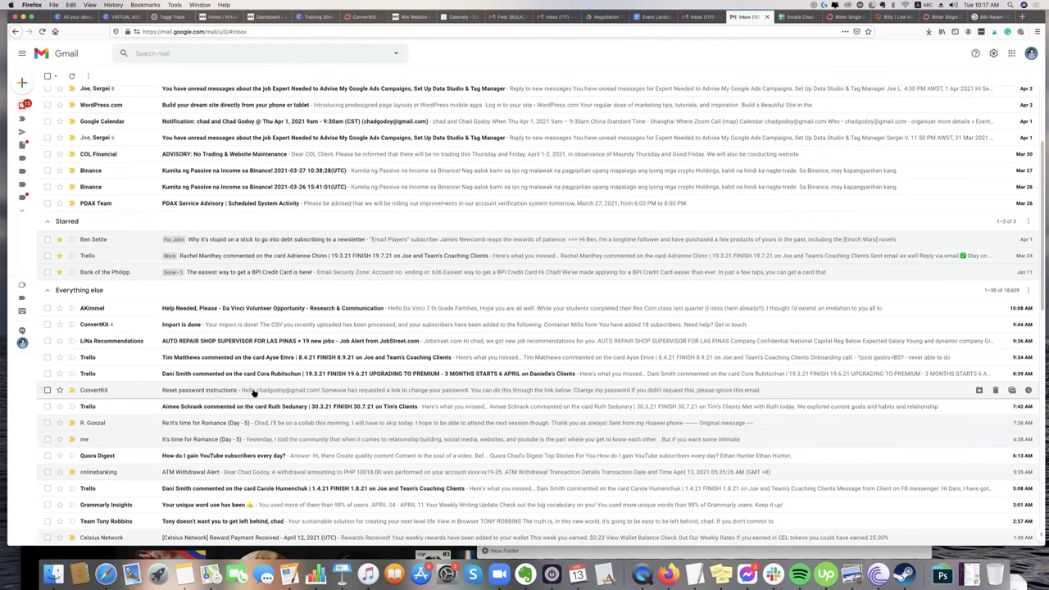
scroll(187, 414, "down", 1)
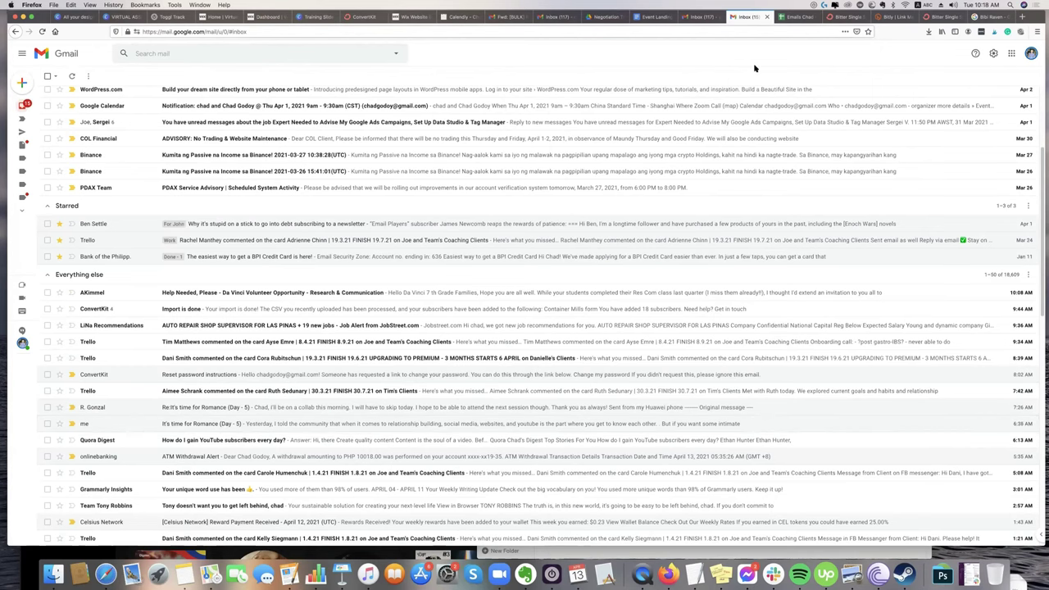
Open the Binance email, then return to the Day 2 broadcast and advance it to Preview.
key("Return")
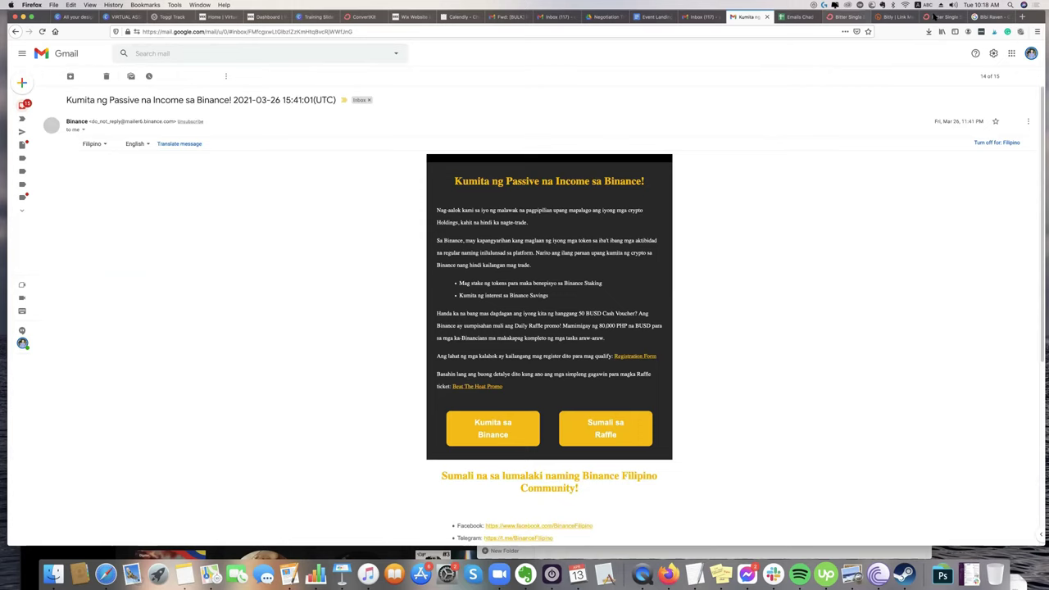
left_click(934, 17)
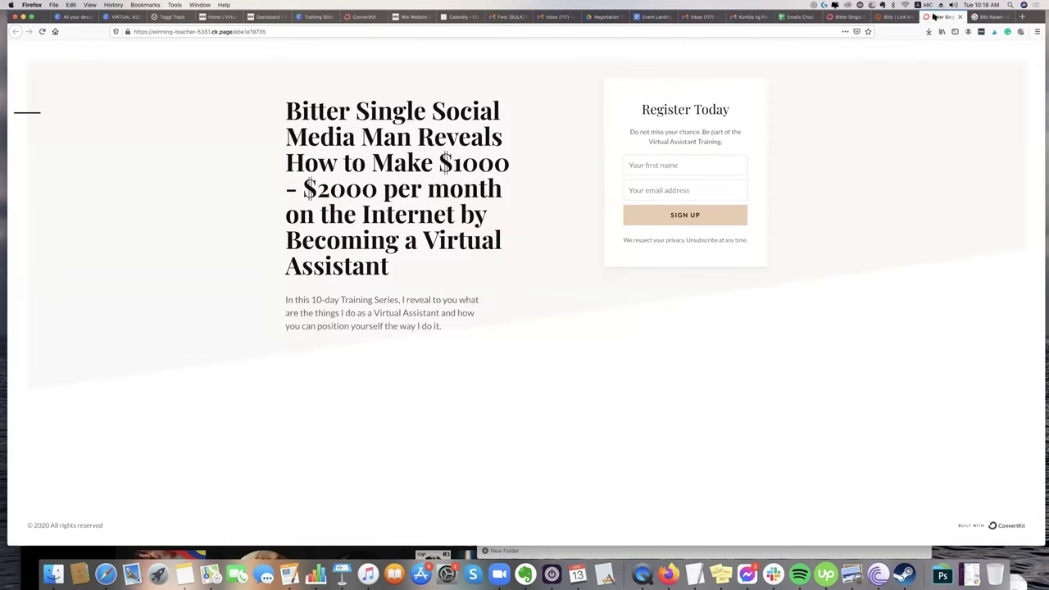
left_click(361, 16)
left_click_drag(300, 152, 221, 152)
scroll(525, 295, "down", 2)
left_click(995, 478)
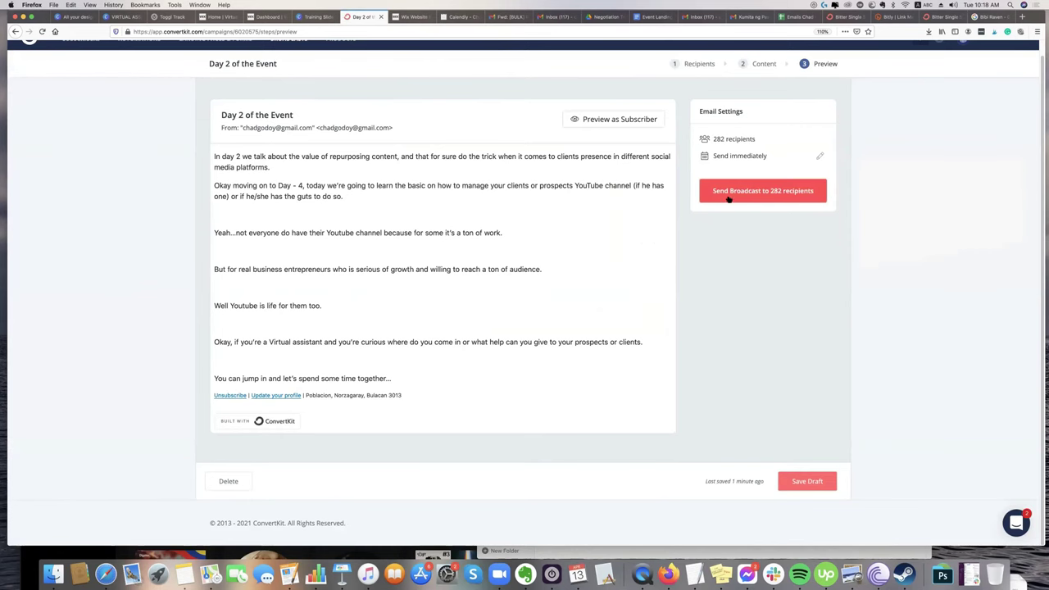
Scroll through and review the pasted training text in the Day 2 of the Event email.
scroll(779, 205, "up", 1)
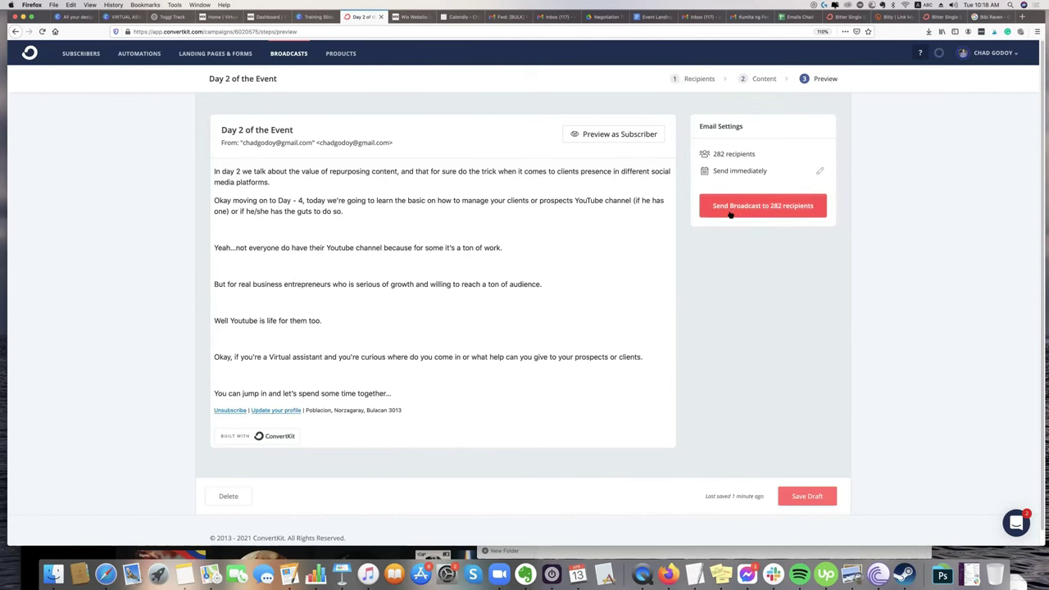
left_click_drag(302, 205, 368, 300)
left_click(367, 300)
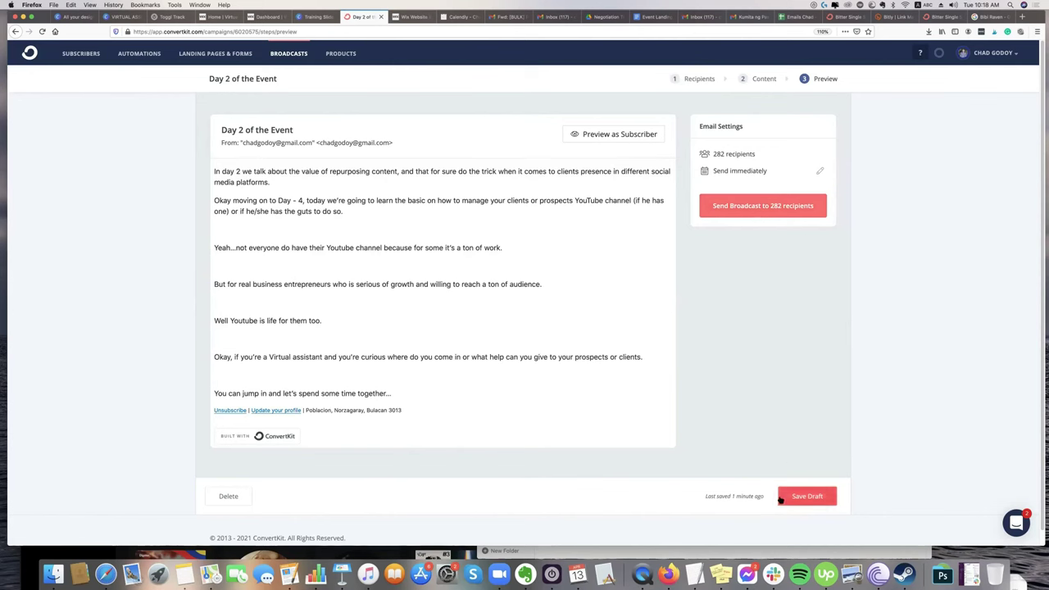
scroll(746, 193, "down", 1)
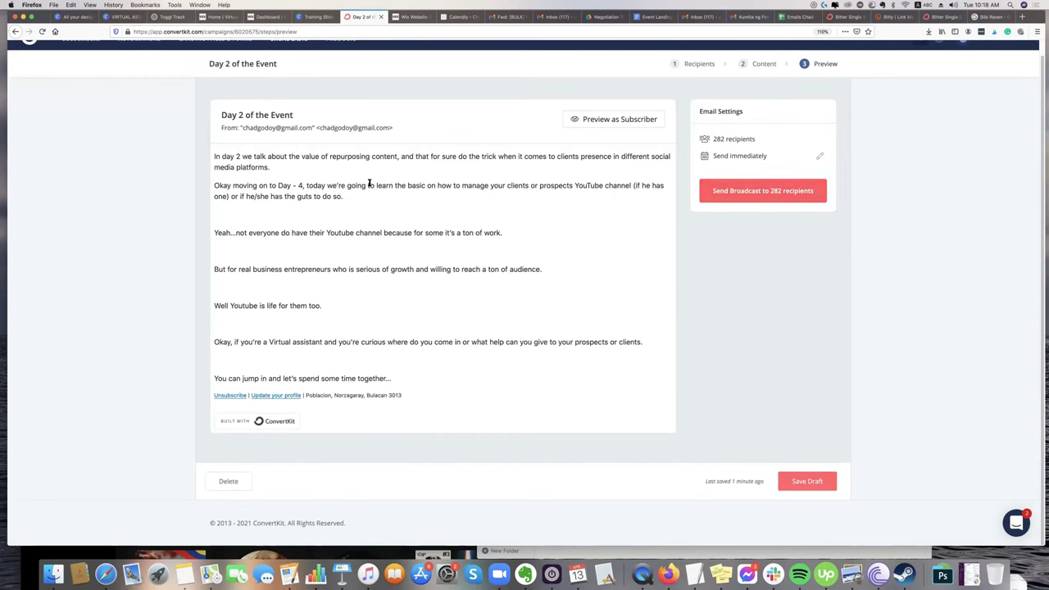
scroll(336, 156, "up", 1)
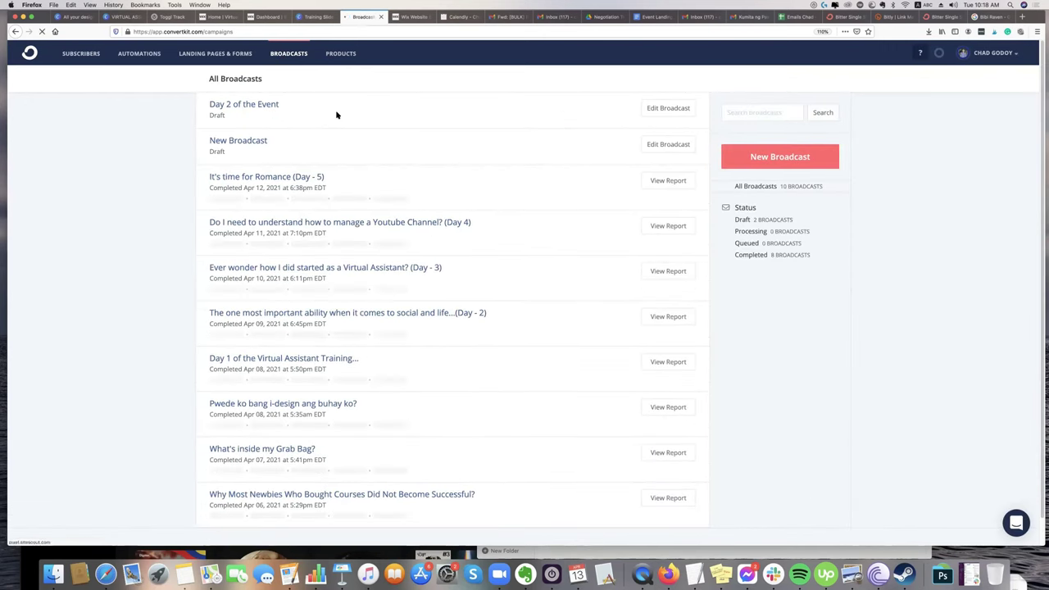
Switch to the Canva Training Slide #2 deck and scroll to page 19, 'Variations of Emails'.
scroll(335, 128, "down", 1)
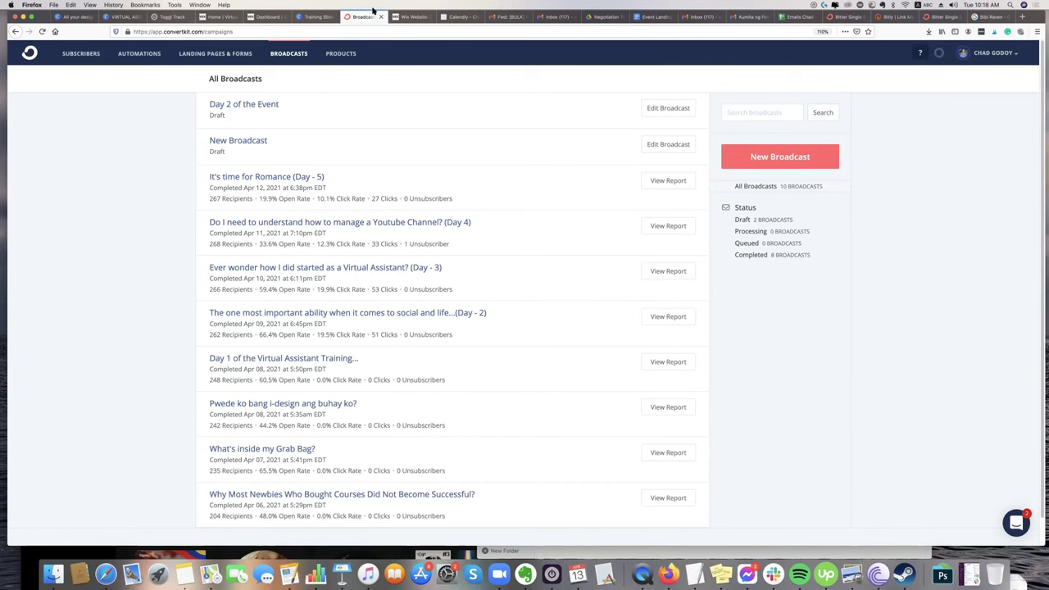
left_click(316, 16)
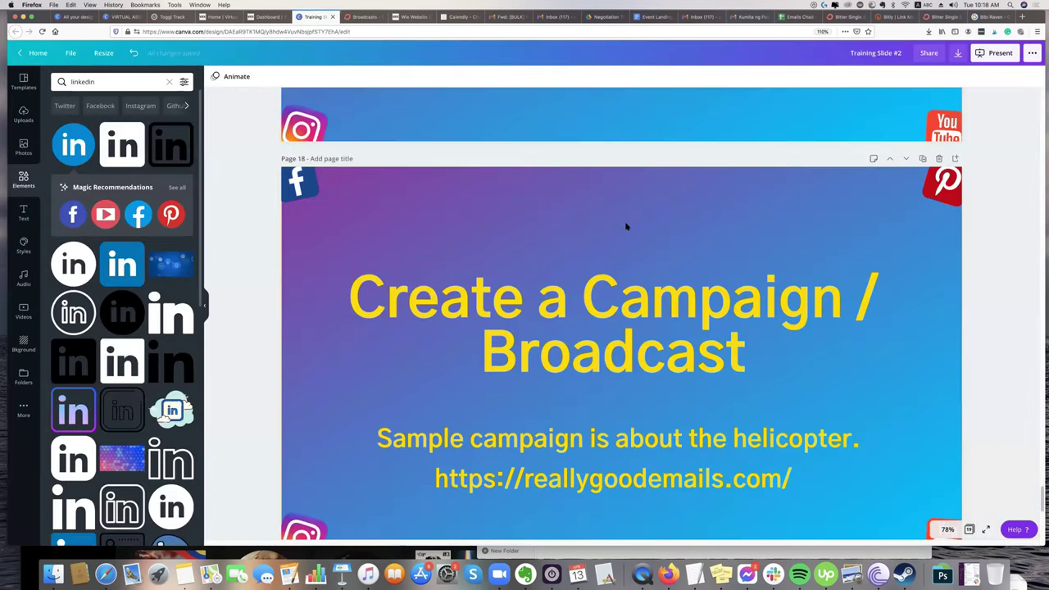
scroll(625, 225, "down", 5)
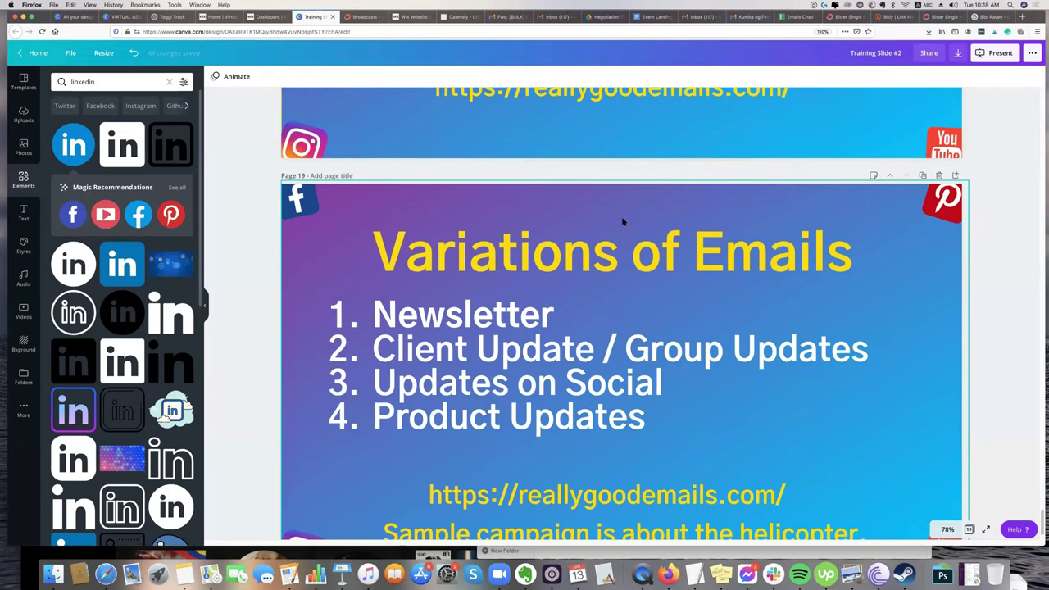
scroll(820, 295, "up", 5)
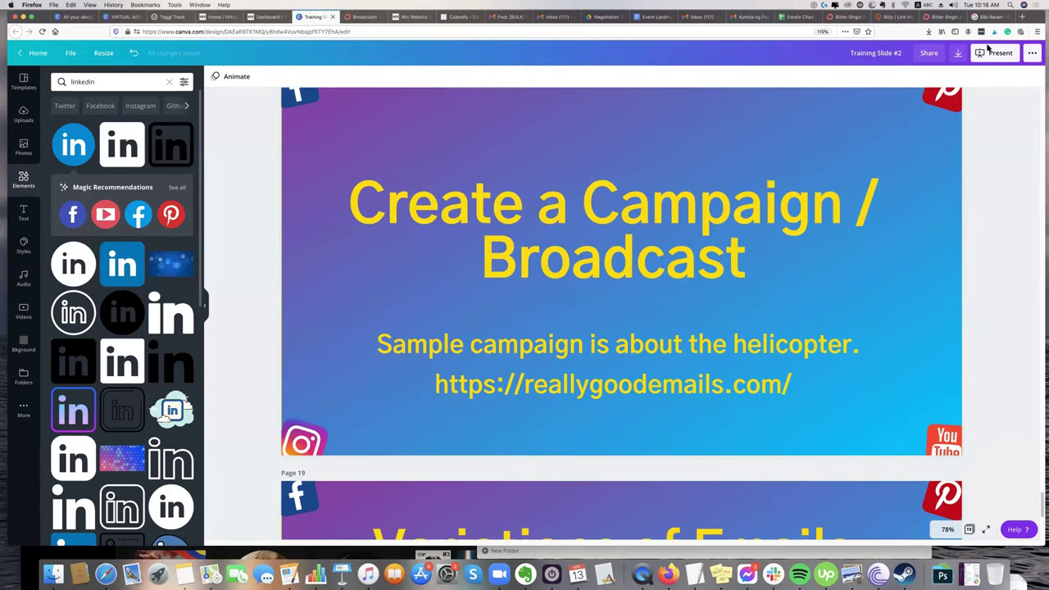